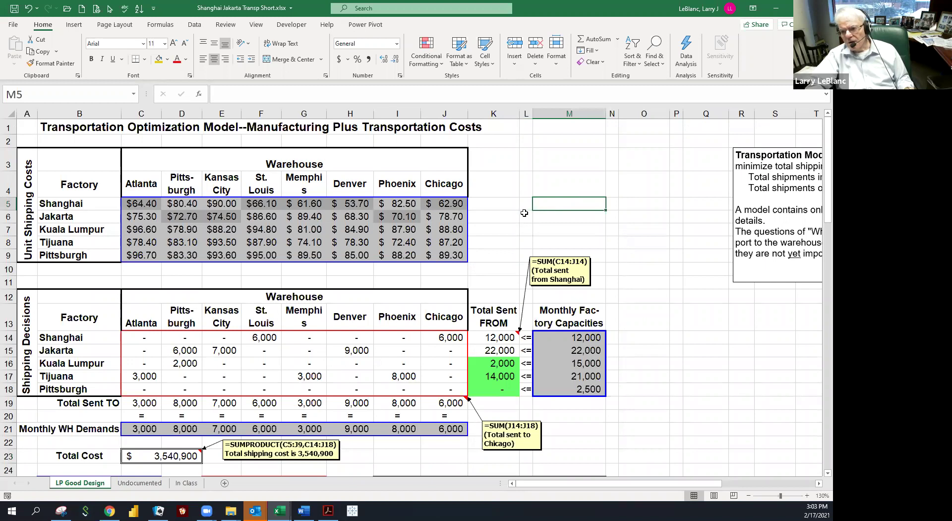
# Examine the unit shipping cost table, covering the factory list, the warehouse headings and individual route costs.
pyautogui.click(505, 213)
pyautogui.click(549, 215)
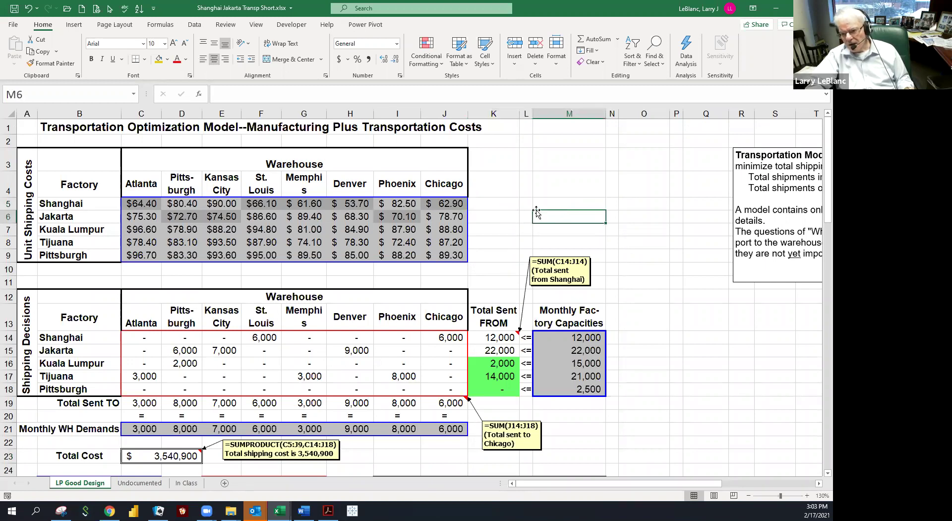
pyautogui.moveTo(44, 205); pyautogui.dragTo(73, 251)
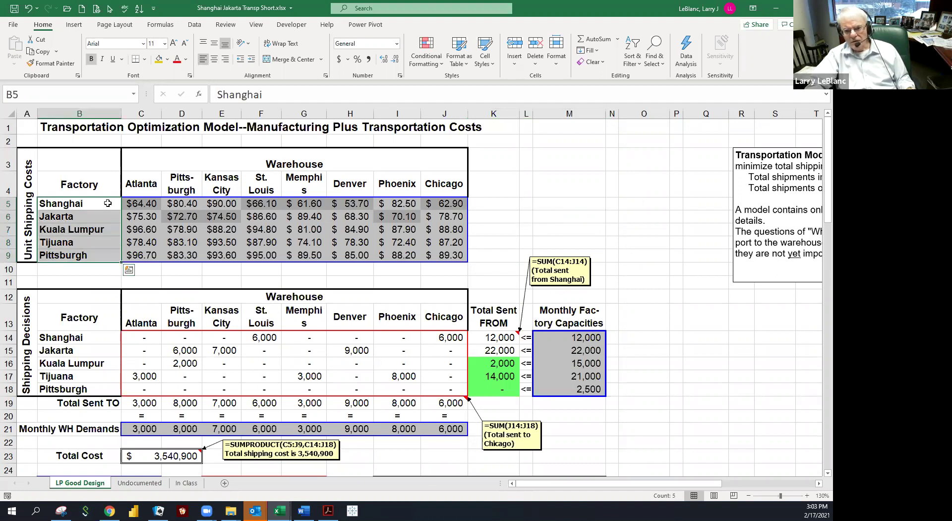
pyautogui.moveTo(133, 188); pyautogui.dragTo(446, 194)
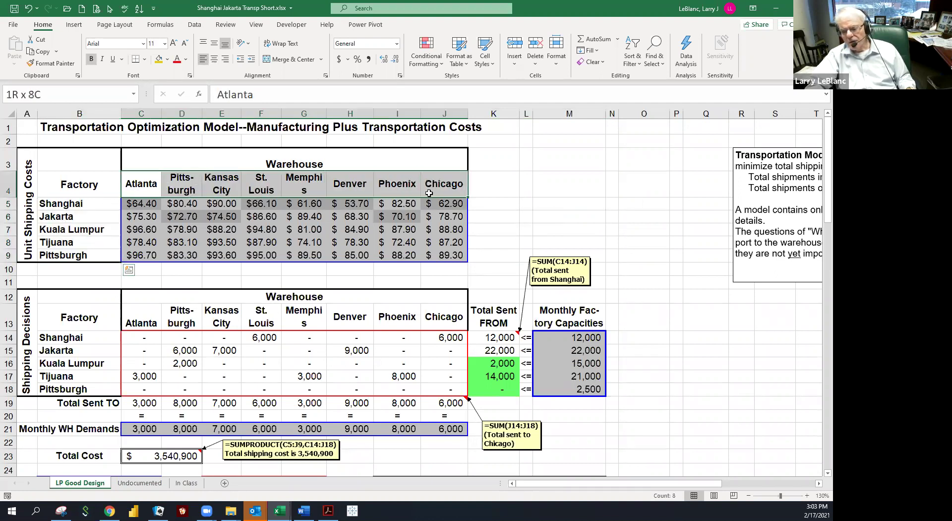
pyautogui.click(495, 231)
pyautogui.click(543, 226)
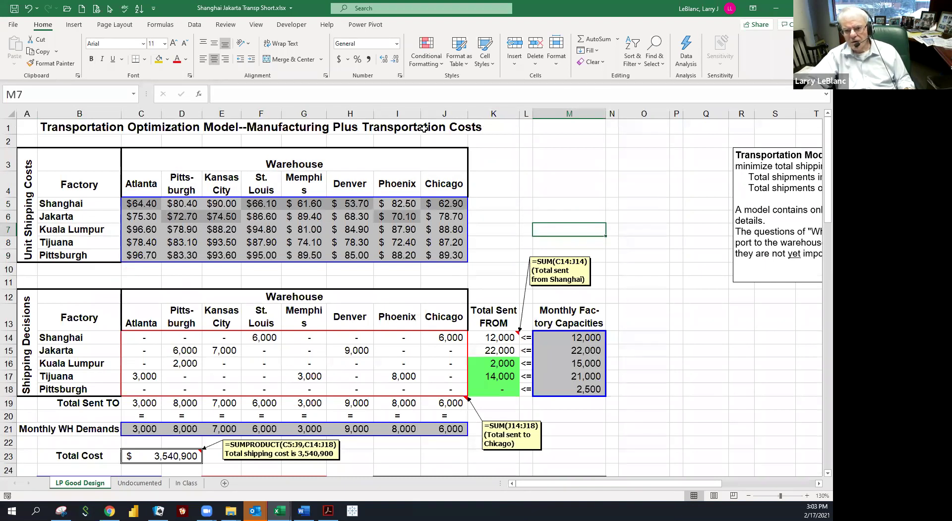
pyautogui.click(64, 243)
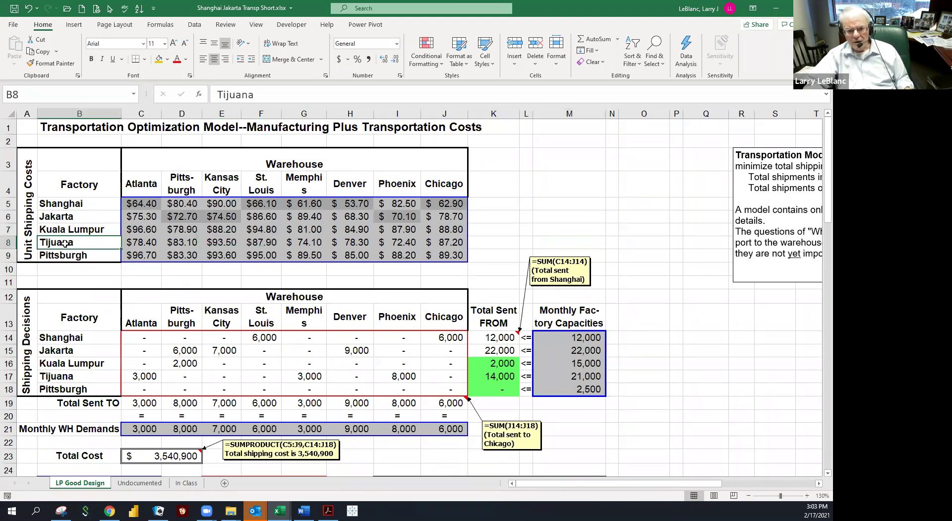
pyautogui.click(137, 242)
pyautogui.click(167, 230)
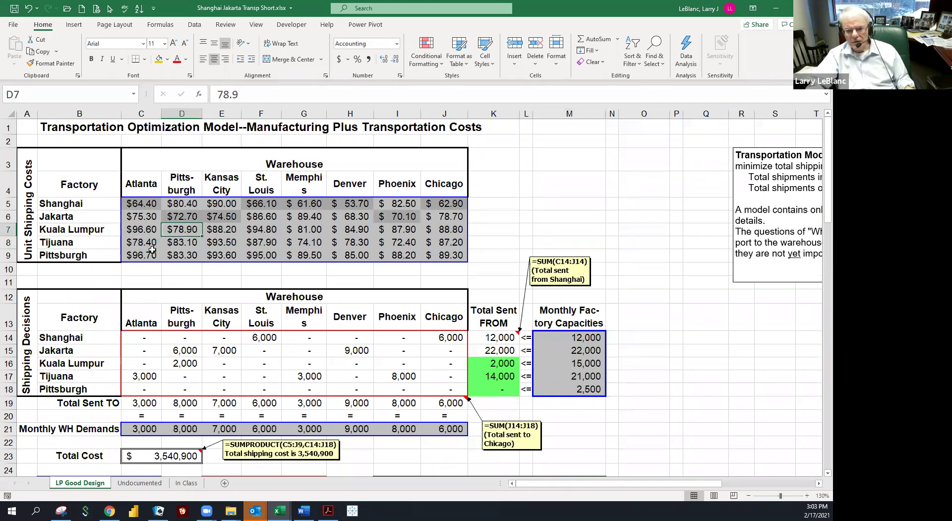
# Clear all shipping decision quantities in C14:J18 for every factory and warehouse.
pyautogui.scroll(-2, 149, 250)
pyautogui.scroll(-1, 145, 248)
pyautogui.moveTo(138, 197); pyautogui.dragTo(424, 246)
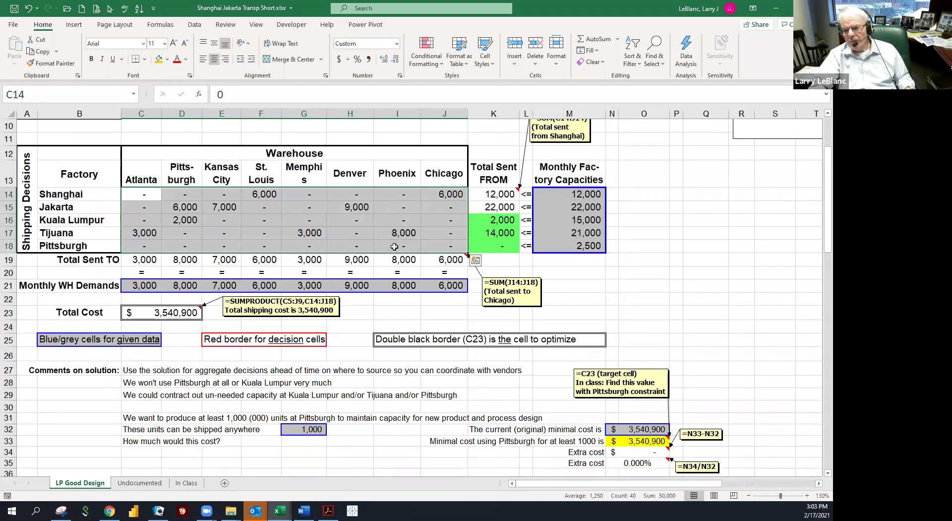
pyautogui.press('Delete')
pyautogui.click(272, 231)
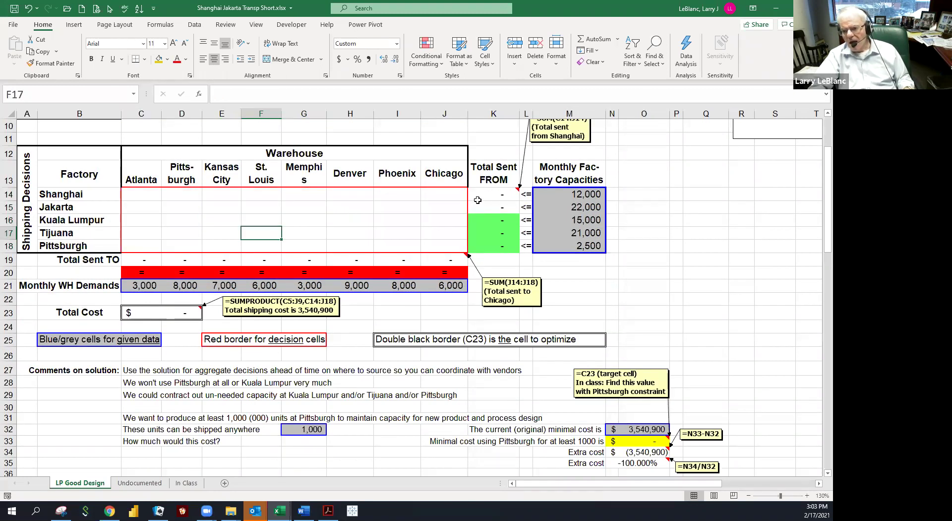
# Fill the Total Sent FROM cells K14:K18 with orange.
pyautogui.moveTo(477, 199); pyautogui.dragTo(487, 242)
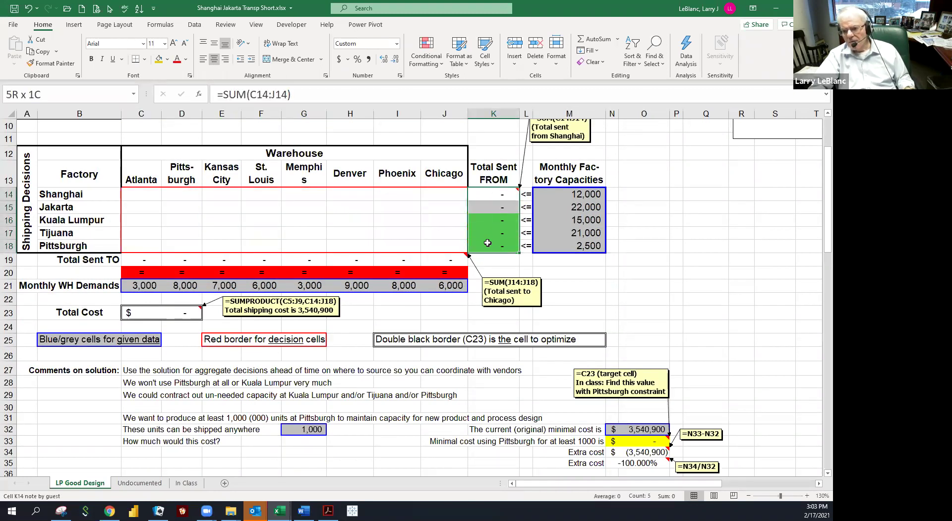
pyautogui.click(160, 61)
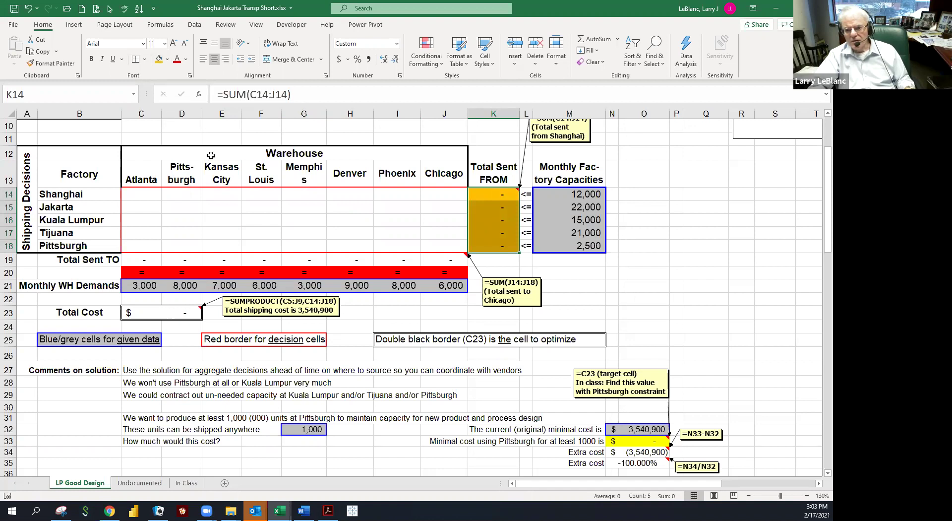
# Trace the precedents of the Total Sent FROM formulas for Shanghai, Kuala Lumpur and Pittsburgh.
pyautogui.click(489, 191)
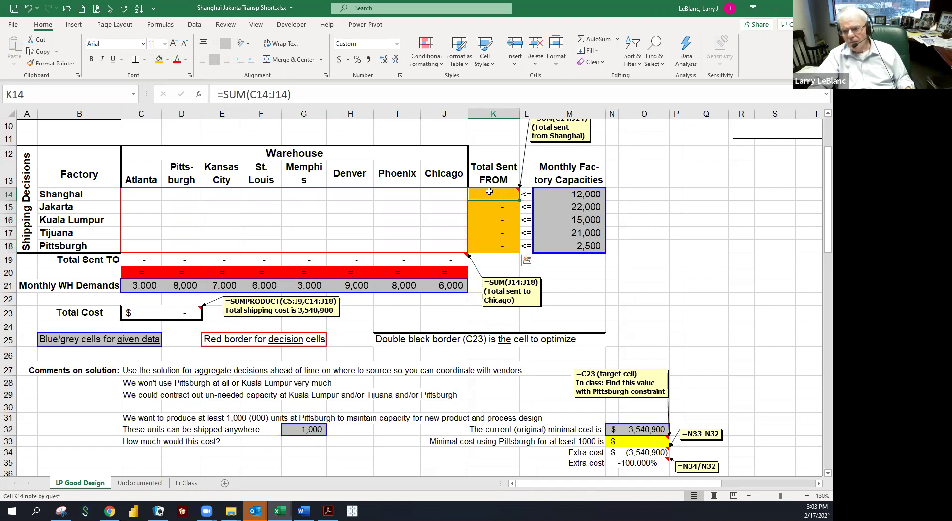
pyautogui.click(164, 27)
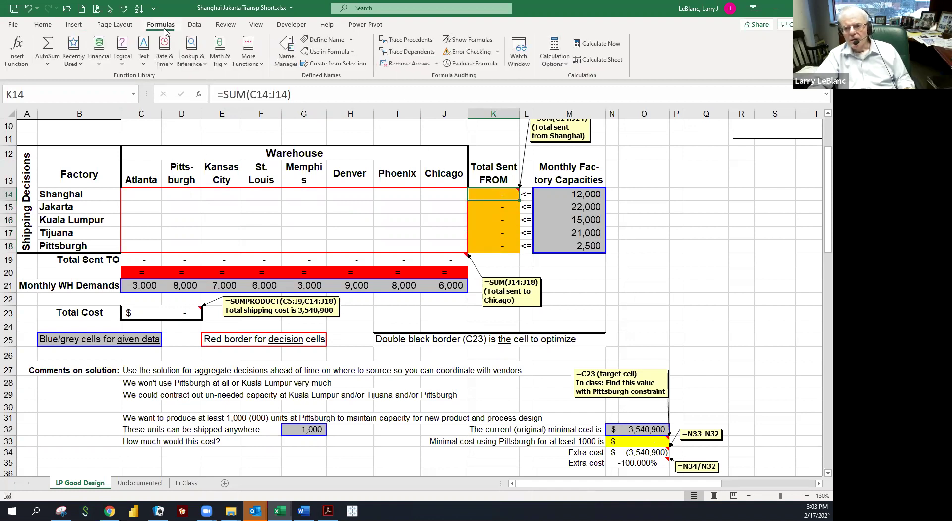
pyautogui.click(387, 39)
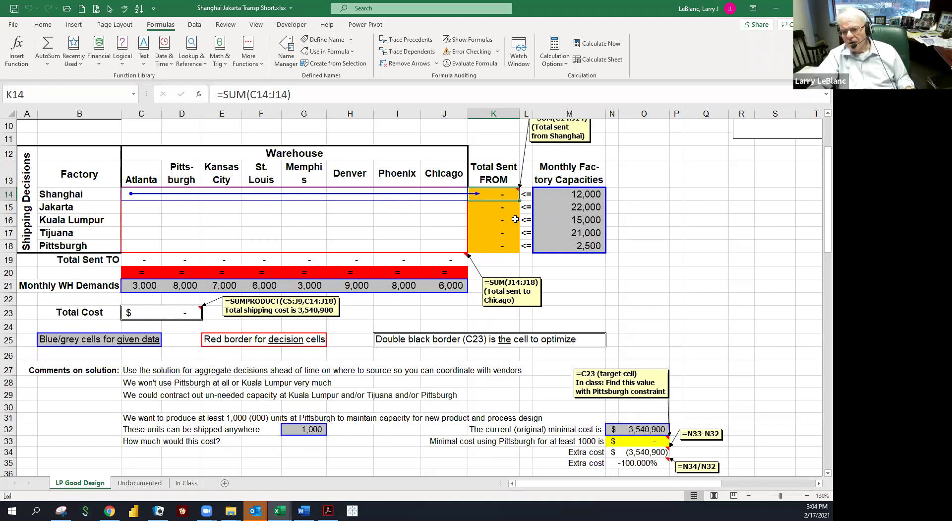
pyautogui.click(487, 212)
pyautogui.press('Down')
pyautogui.click(407, 40)
pyautogui.press('Down')
pyautogui.press('Down')
pyautogui.click(406, 40)
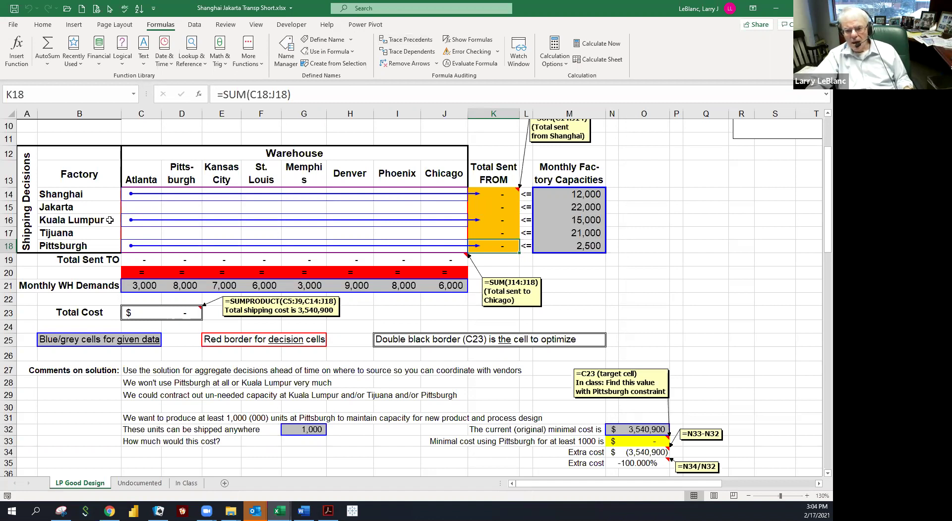
# Check Kuala Lumpur's total sent against its monthly capacity, and remove all the trace arrows.
pyautogui.click(496, 221)
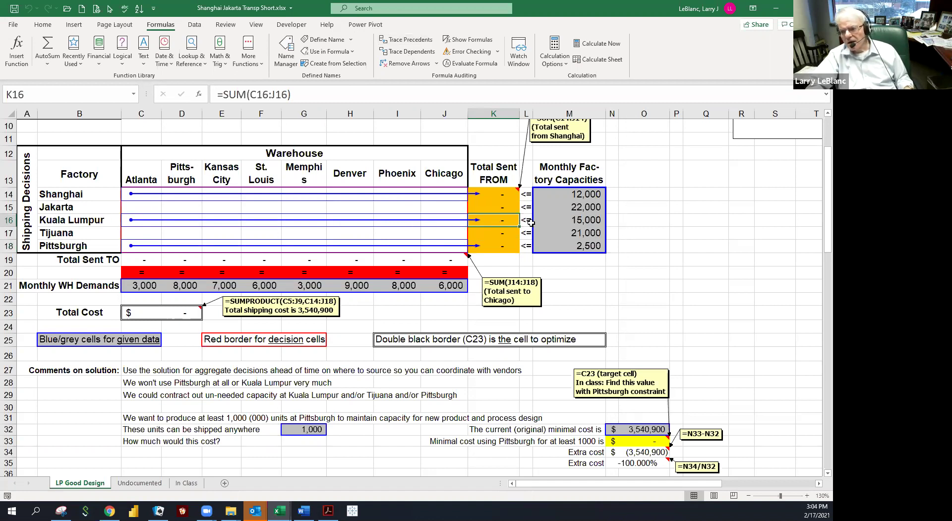
pyautogui.click(558, 223)
pyautogui.click(398, 65)
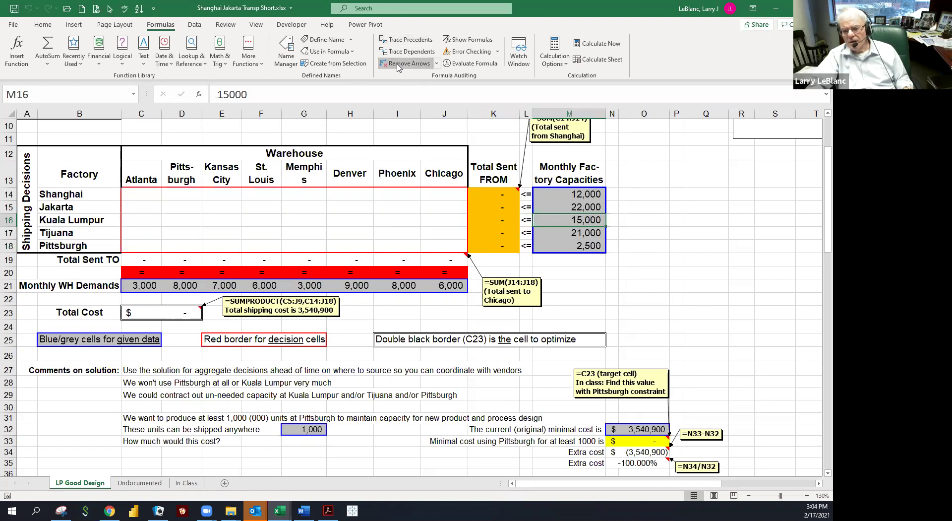
# Examine the empty shipping decision cells, including the whole Kuala Lumpur row across all warehouses.
pyautogui.moveTo(220, 203); pyautogui.dragTo(375, 232)
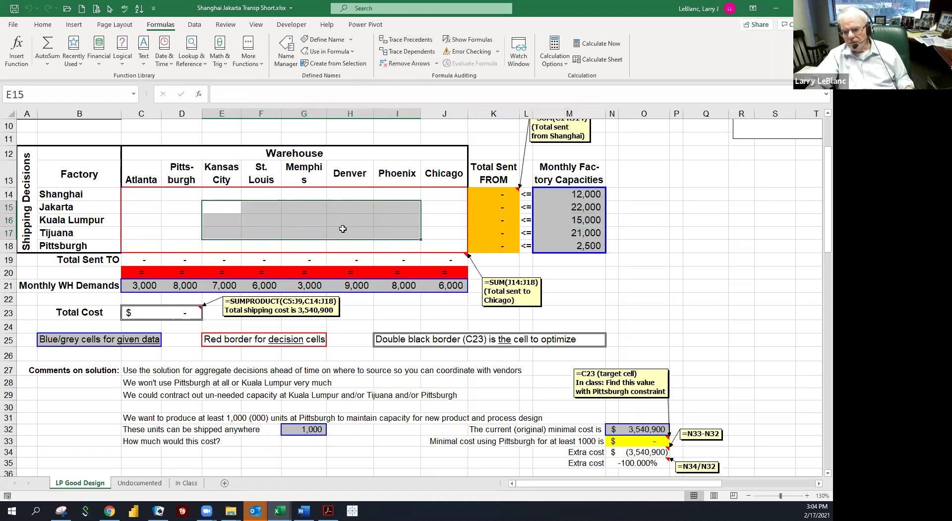
pyautogui.click(201, 209)
pyautogui.moveTo(200, 209); pyautogui.dragTo(386, 231)
pyautogui.click(189, 220)
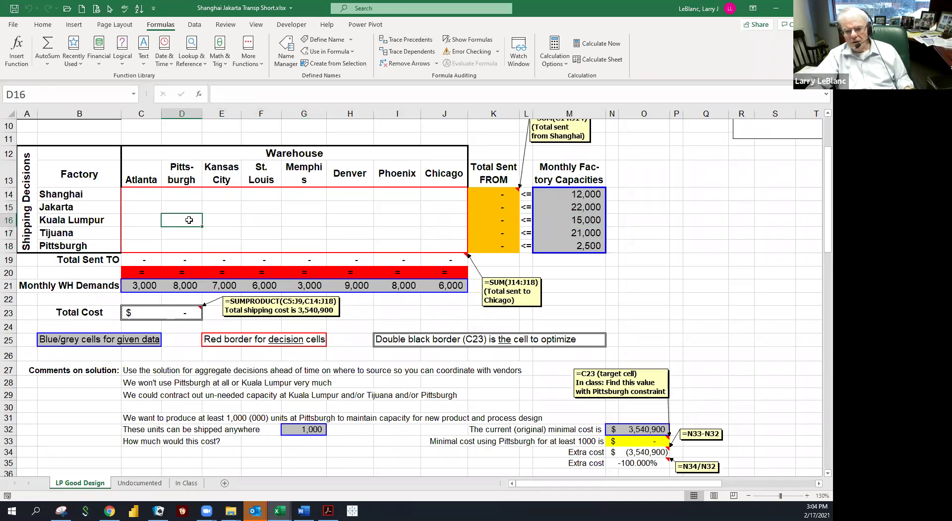
pyautogui.moveTo(153, 218); pyautogui.dragTo(429, 223)
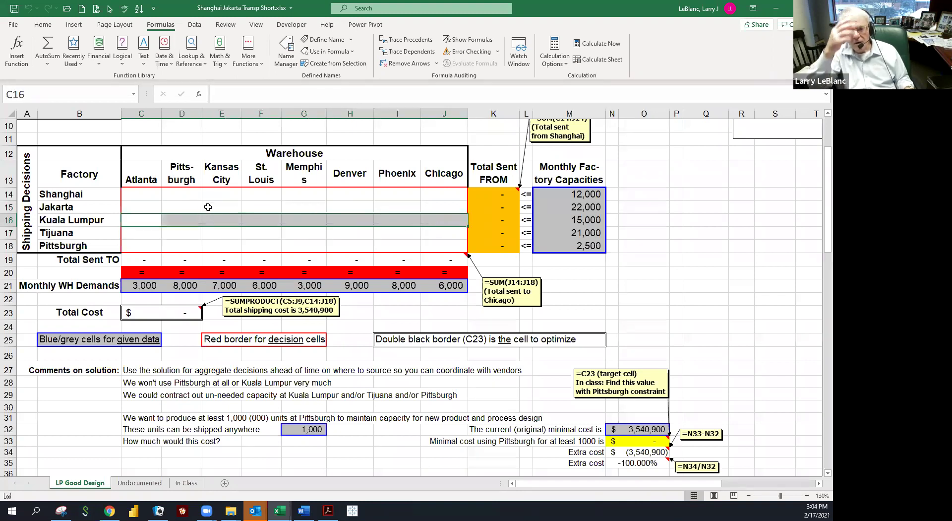
pyautogui.click(256, 217)
pyautogui.click(229, 219)
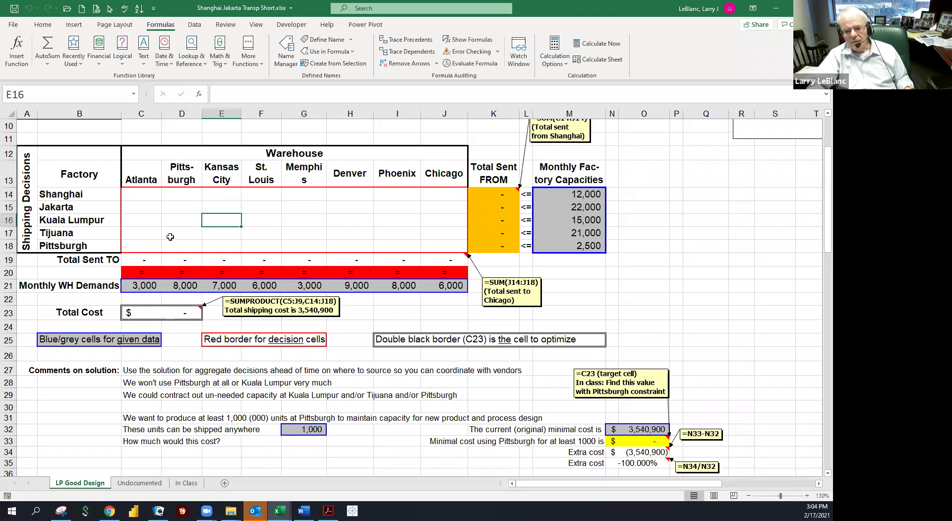
# Trace the precedents of Atlanta's Total Sent TO formula in C19 and compare its factory shipments with Atlanta's monthly demand.
pyautogui.click(146, 259)
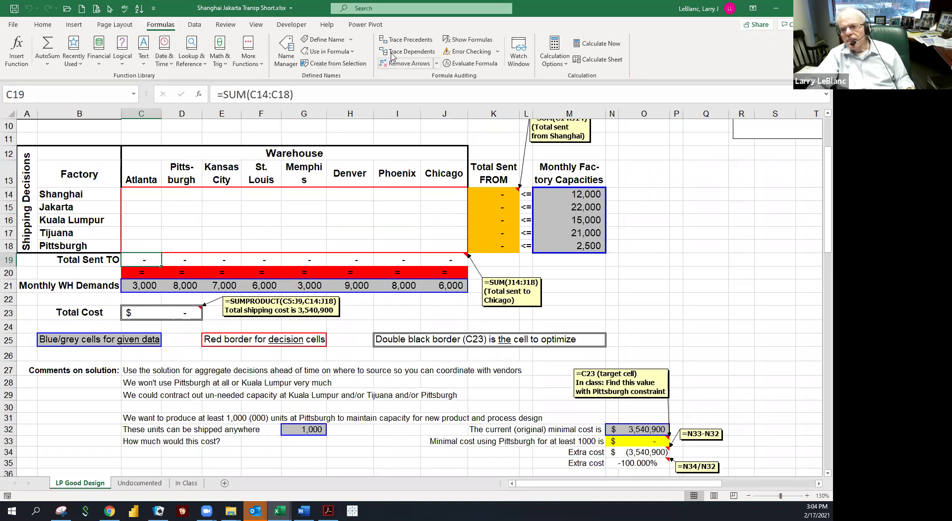
pyautogui.click(403, 40)
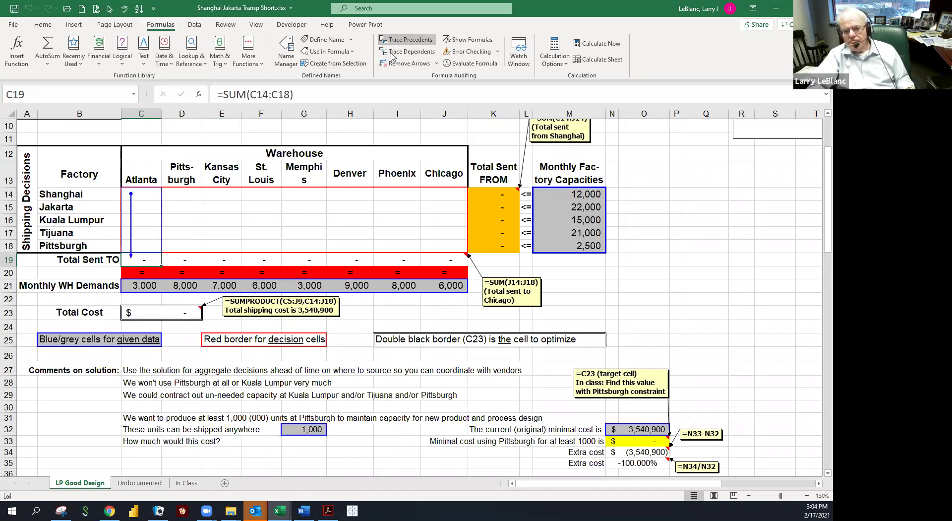
pyautogui.click(146, 196)
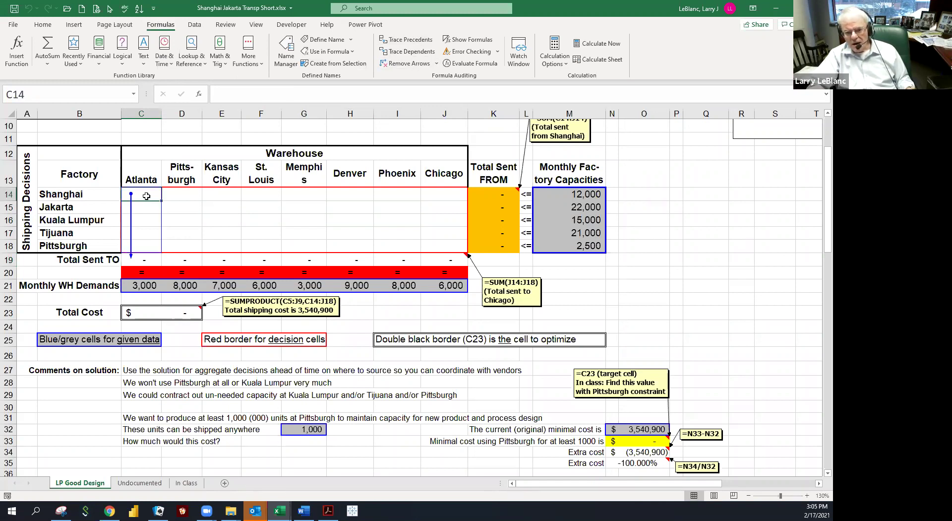
pyautogui.click(98, 204)
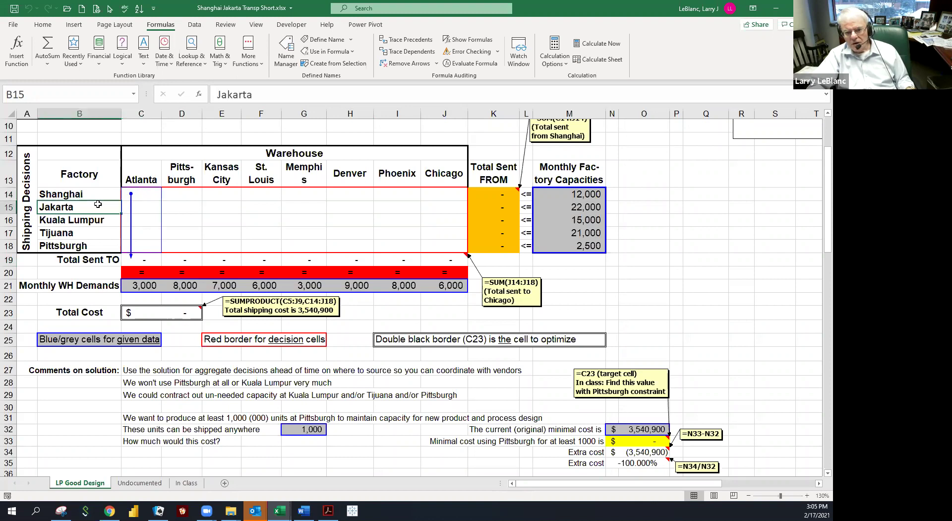
pyautogui.click(148, 206)
pyautogui.click(73, 221)
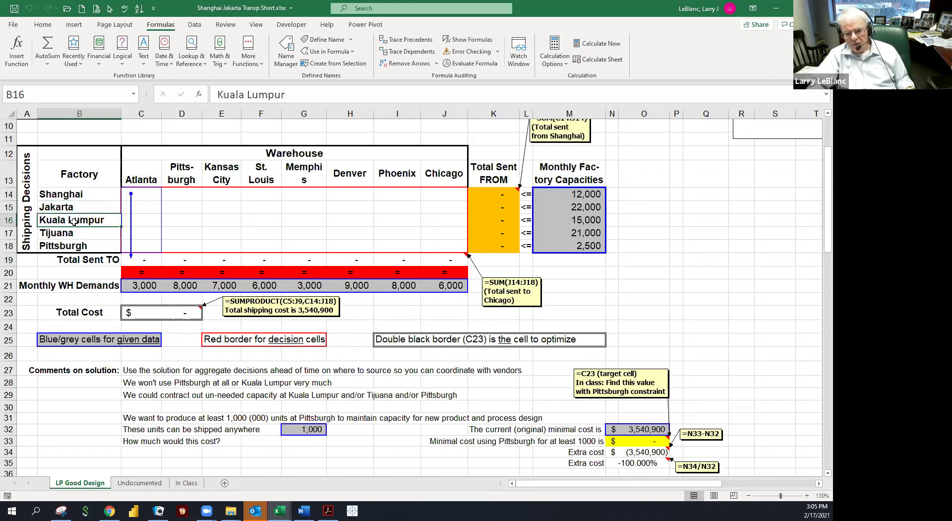
pyautogui.click(146, 222)
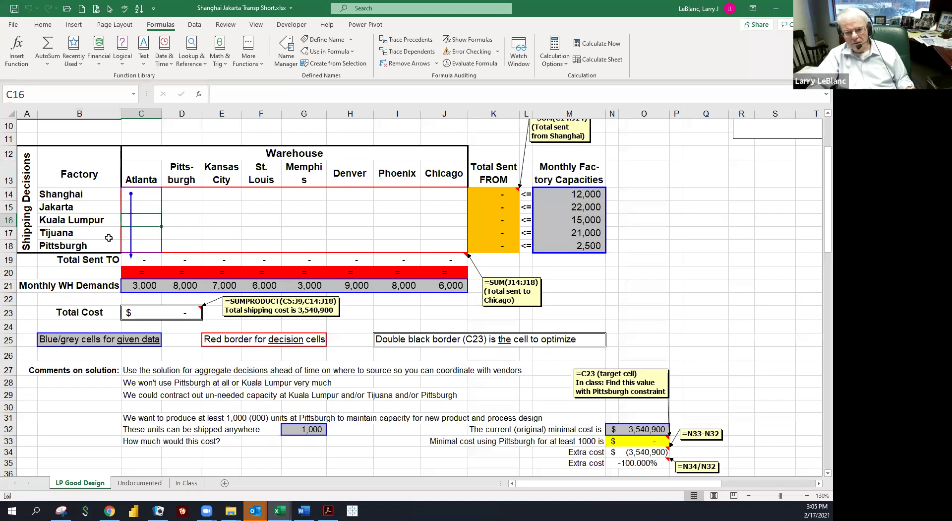
pyautogui.click(141, 286)
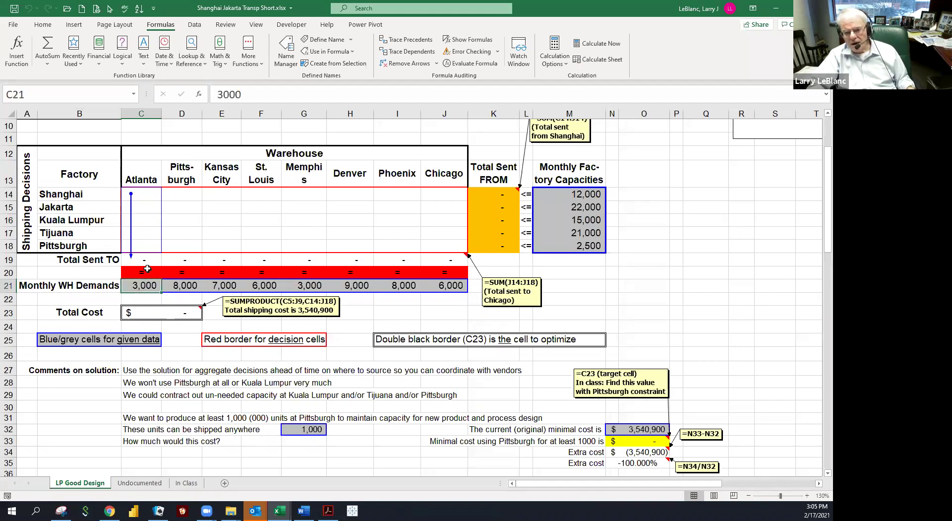
pyautogui.moveTo(147, 262); pyautogui.dragTo(406, 266)
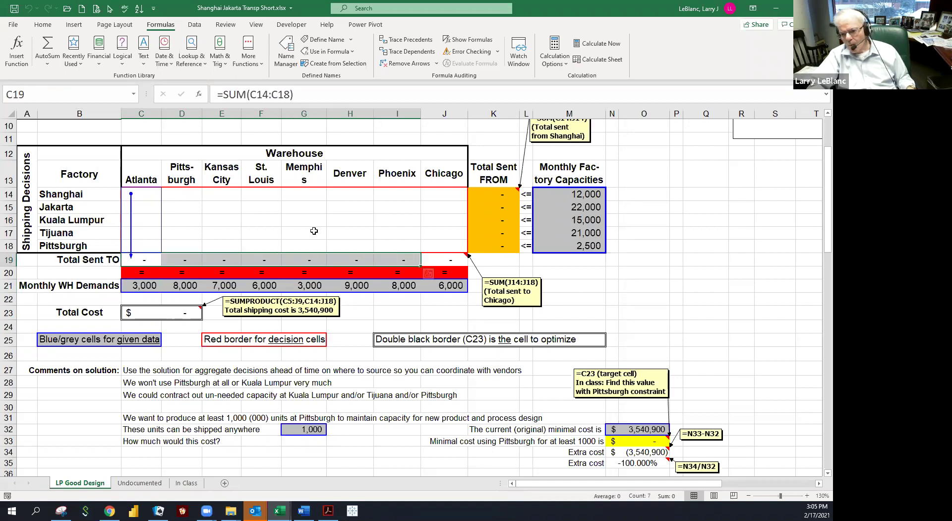
# Review the Solver objective, changing cells, and demand and capacity constraints, and close Solver without solving.
pyautogui.click(310, 232)
pyautogui.click(276, 229)
pyautogui.click(193, 27)
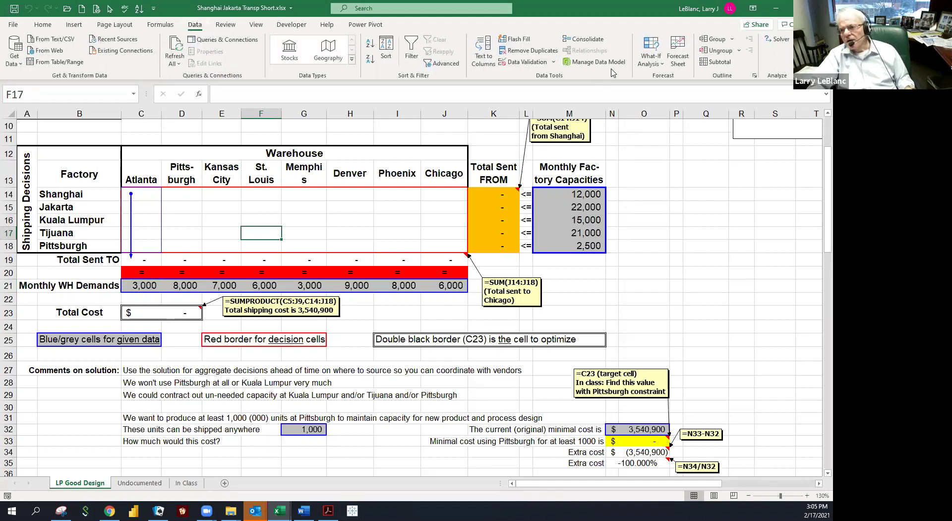
pyautogui.click(776, 39)
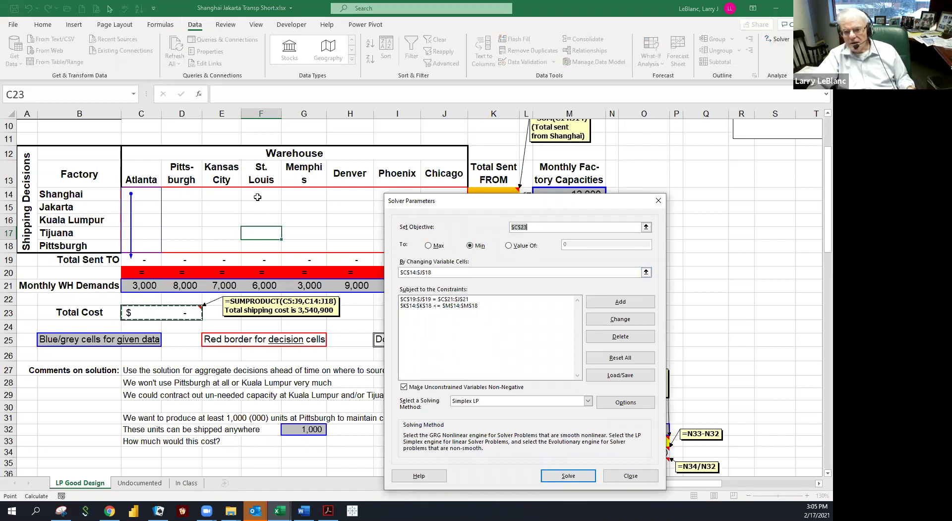
pyautogui.moveTo(469, 207); pyautogui.dragTo(550, 213)
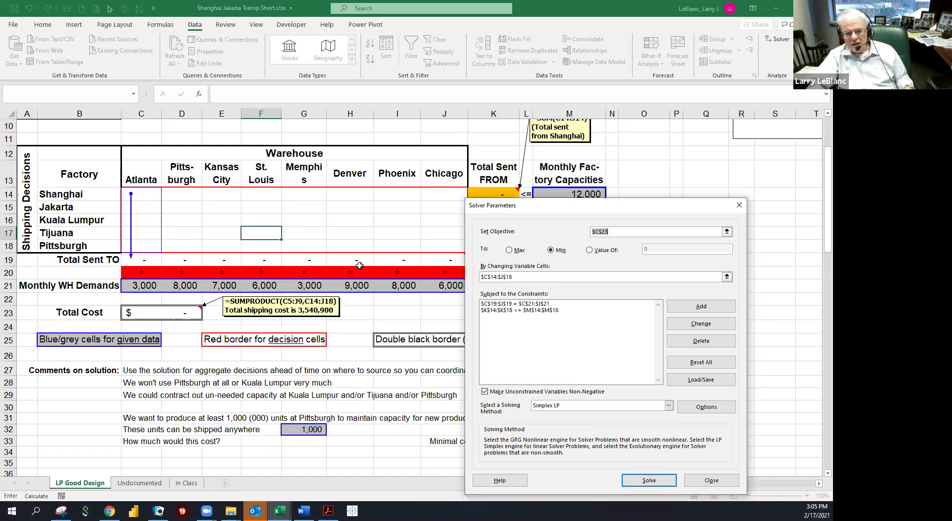
pyautogui.click(495, 310)
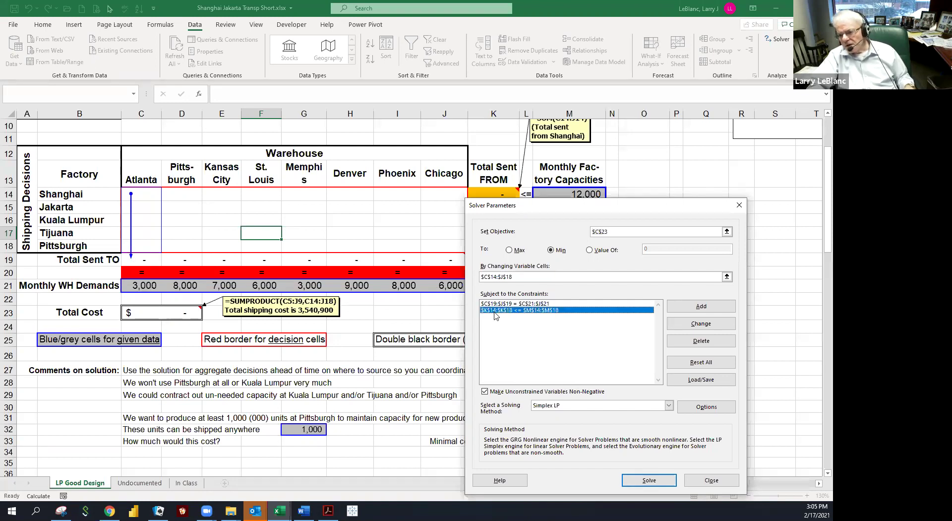
pyautogui.moveTo(538, 207); pyautogui.dragTo(634, 203)
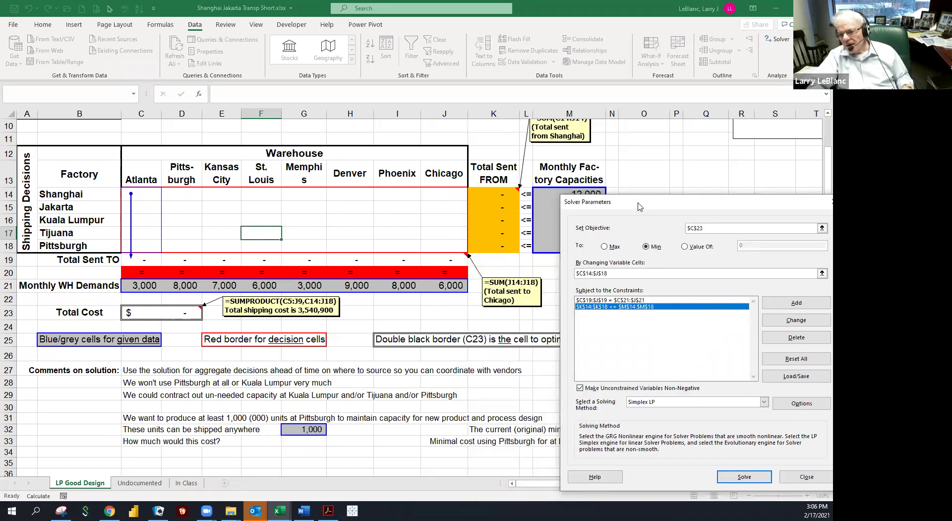
pyautogui.moveTo(640, 207); pyautogui.dragTo(599, 147)
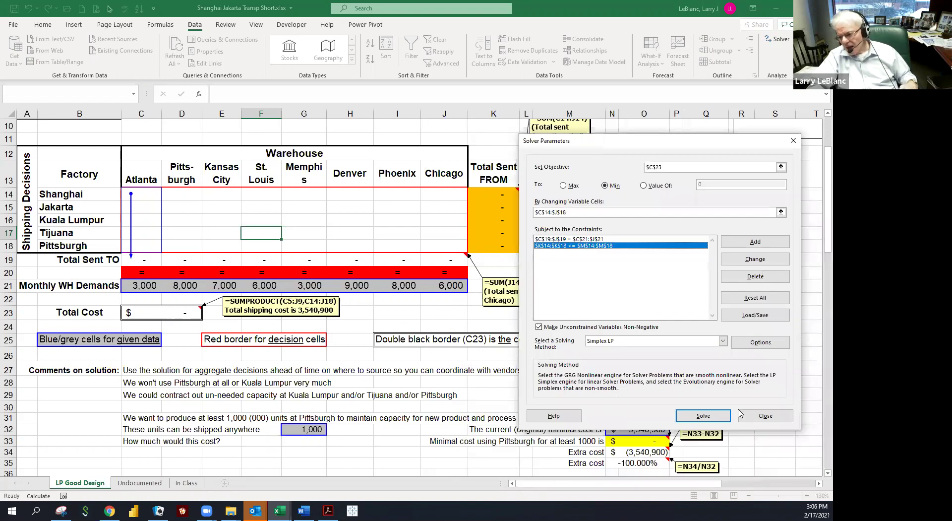
pyautogui.click(765, 415)
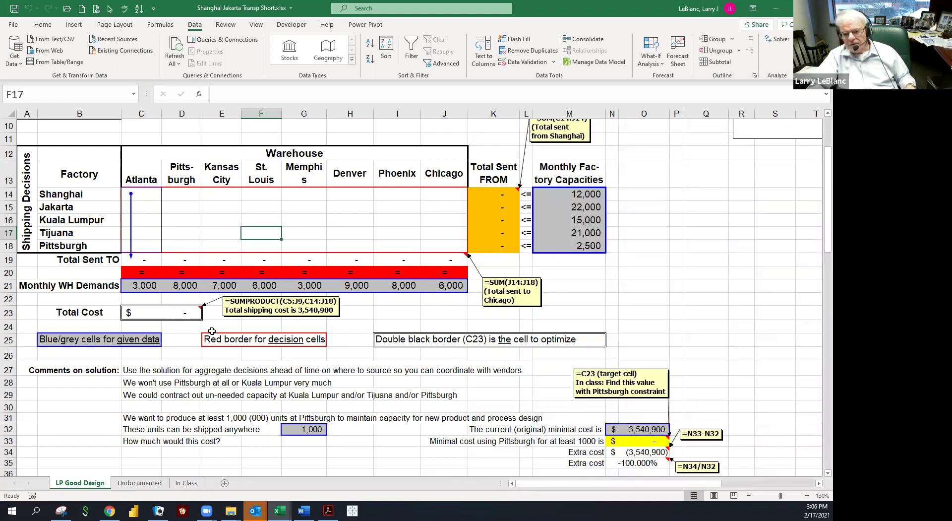
# Trace the precedents of the Total Cost formula in C23 back to the unit costs and shipping decisions, and remove the arrows.
pyautogui.click(148, 319)
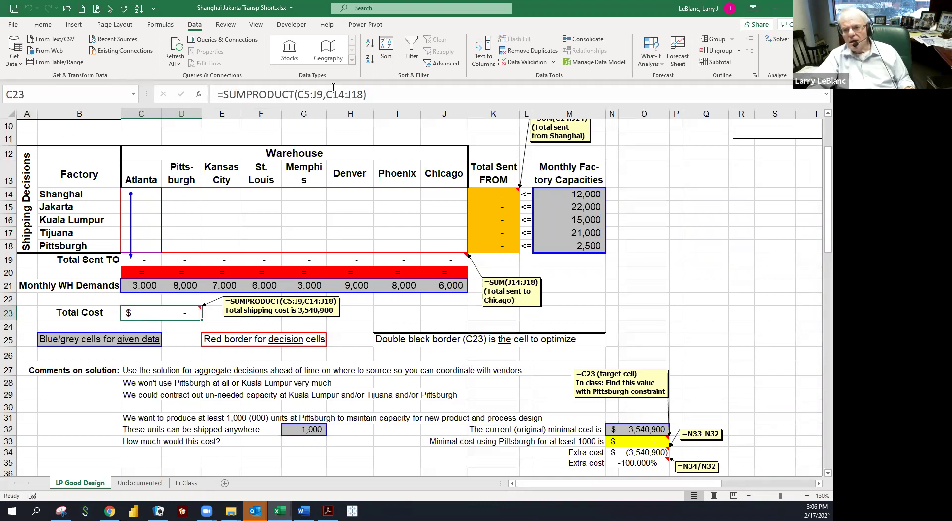
pyautogui.click(160, 25)
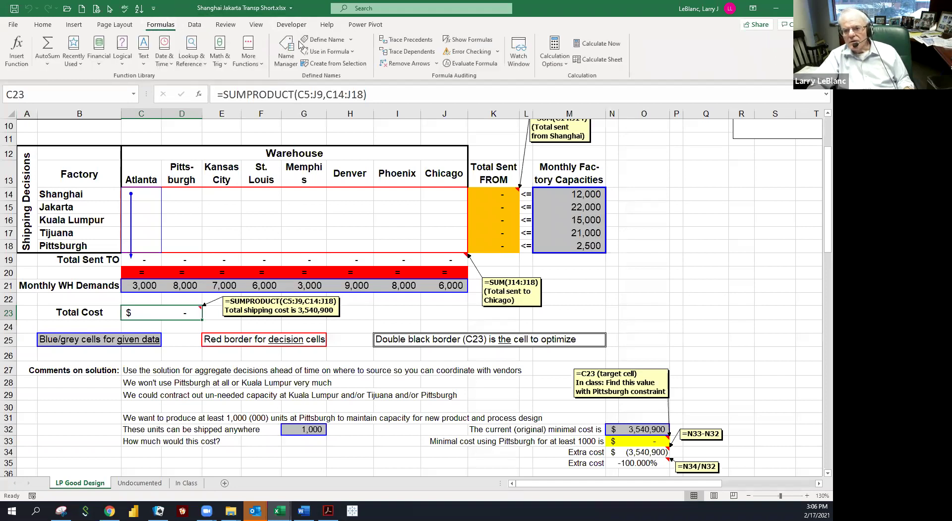
pyautogui.click(407, 62)
pyautogui.click(407, 39)
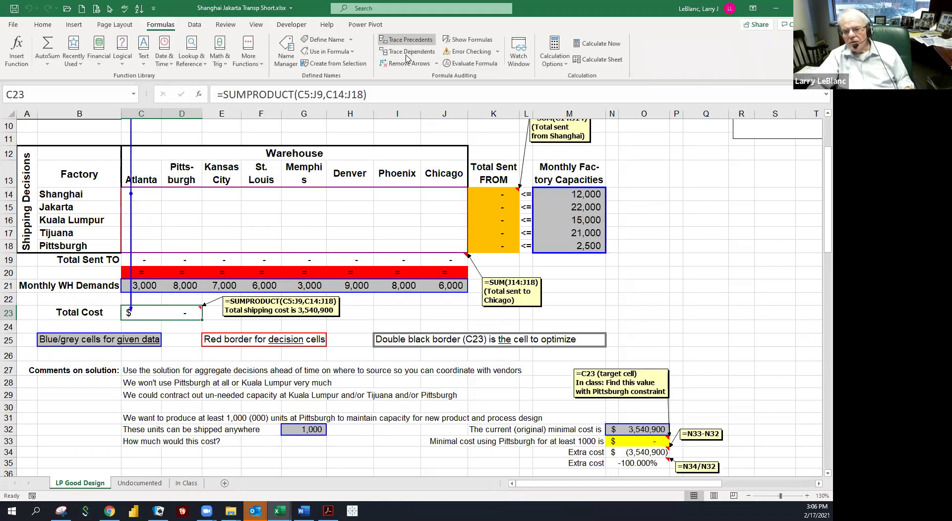
pyautogui.scroll(2, 226, 151)
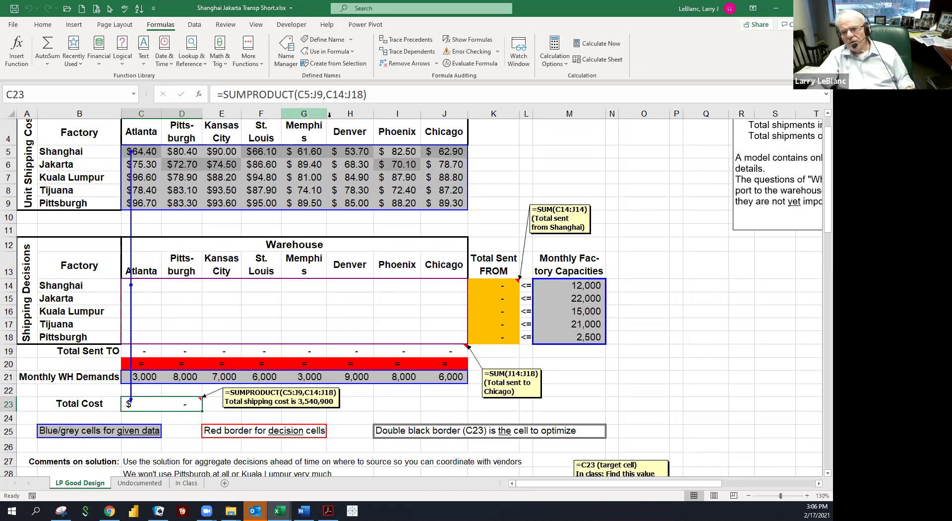
pyautogui.click(405, 64)
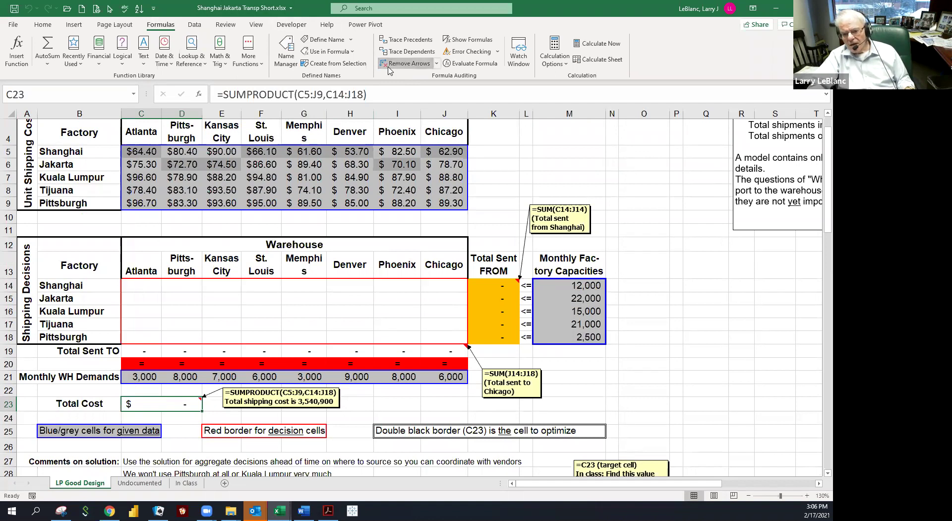
# Match Shanghai's unit shipping costs to Atlanta and Pittsburgh in C5 and D5 with their shipping decision cells C14 and D14.
pyautogui.click(135, 152)
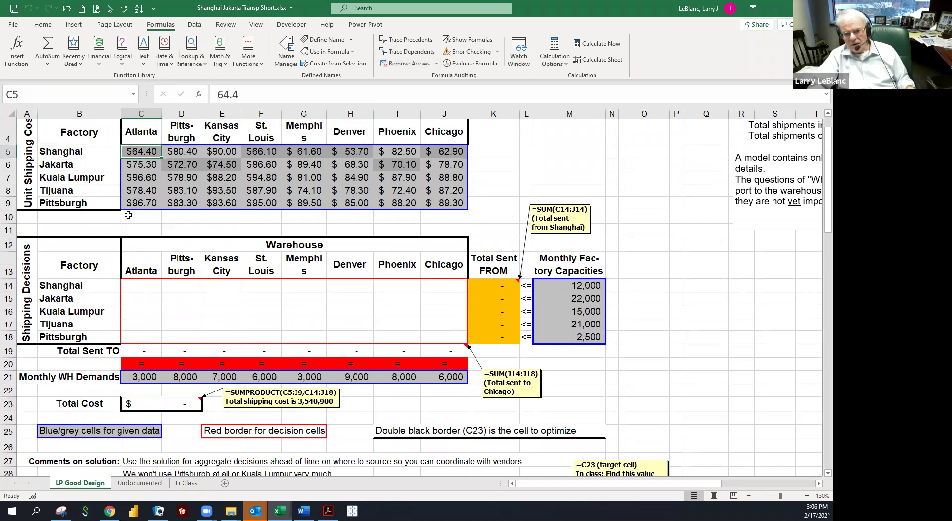
pyautogui.click(130, 287)
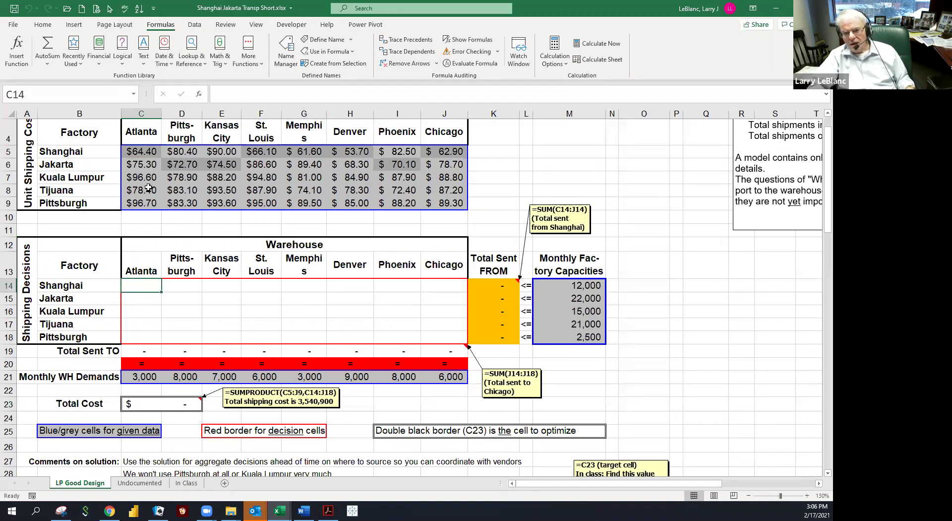
pyautogui.click(178, 153)
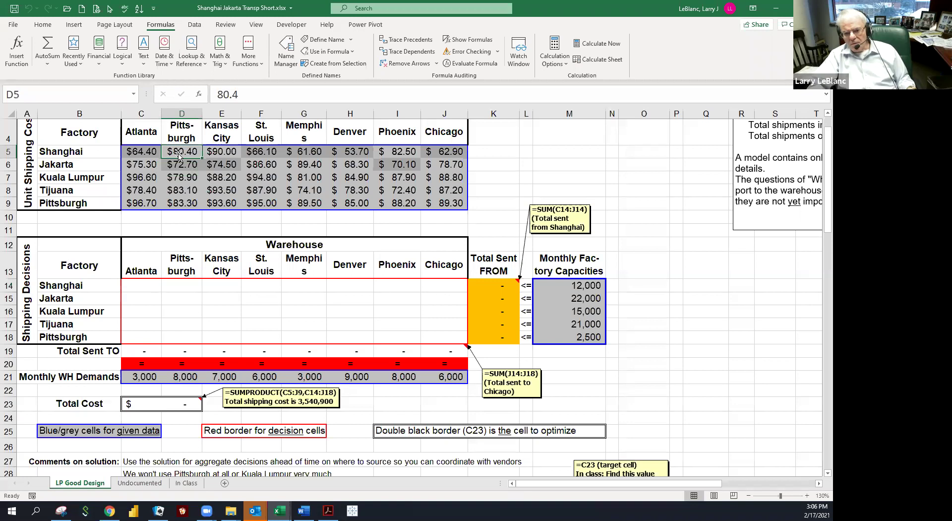
pyautogui.click(173, 287)
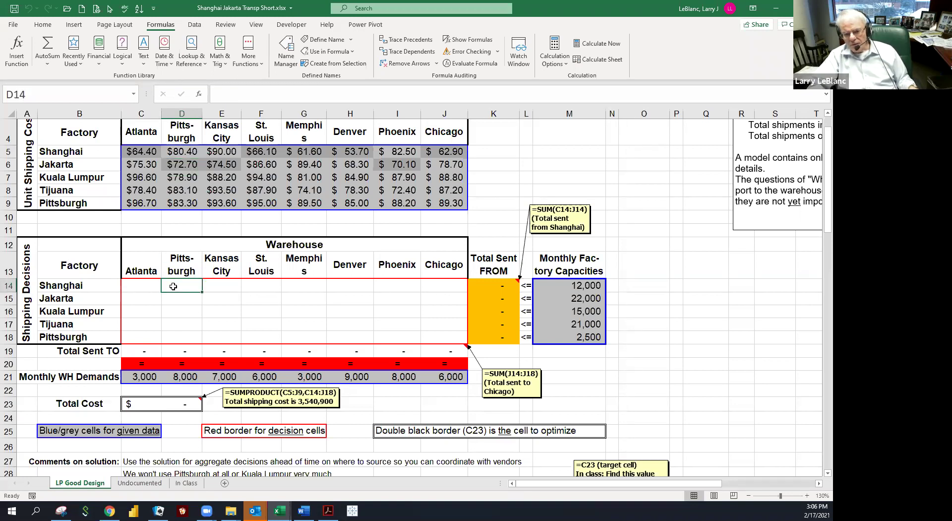
# Solve the transportation model with Solver using the existing setup and keep the Solver solution.
pyautogui.click(199, 26)
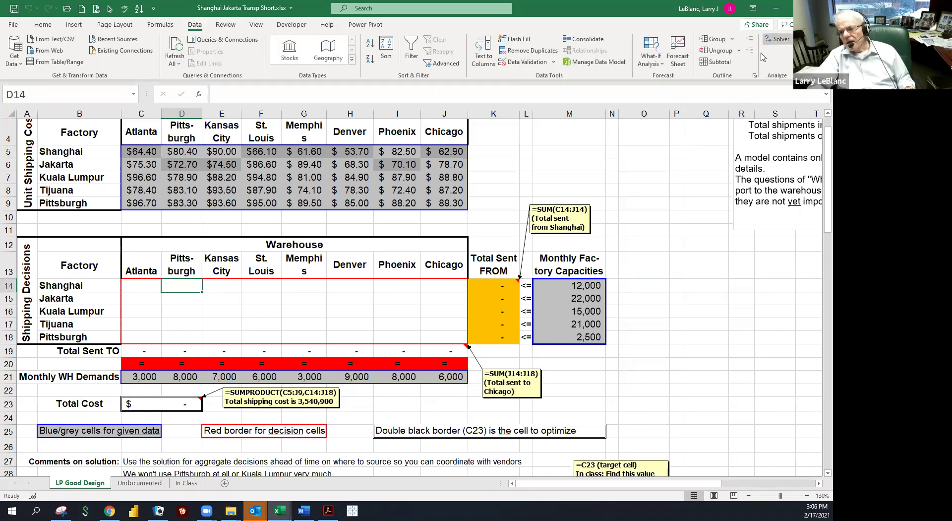
pyautogui.click(777, 40)
pyautogui.click(702, 416)
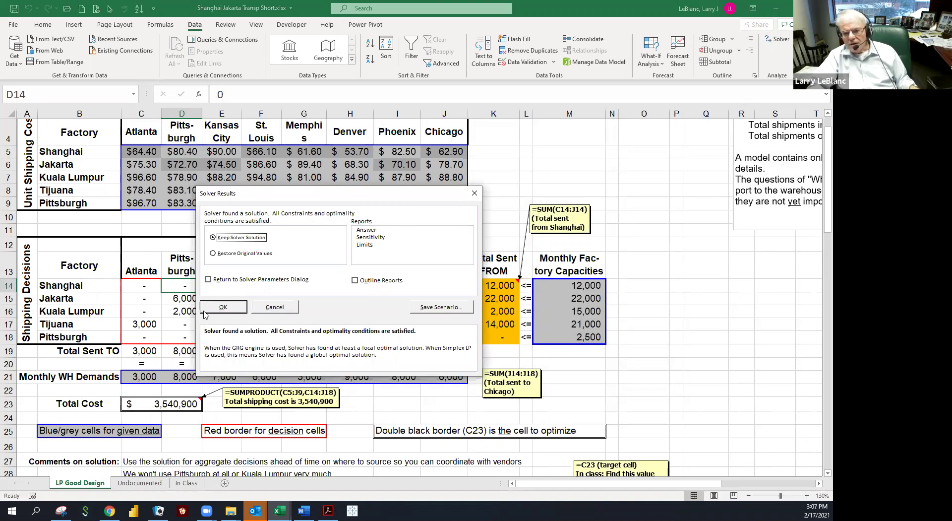
pyautogui.click(224, 308)
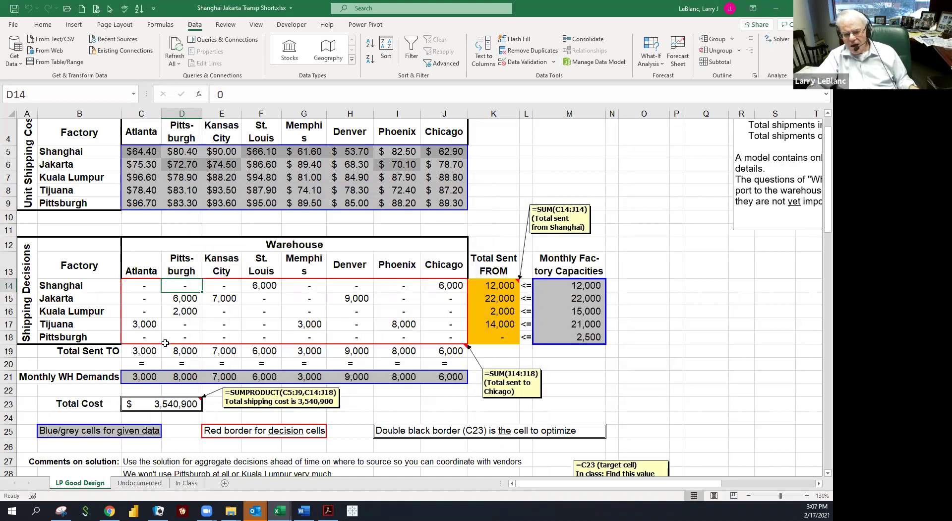
# Compare the Total Cost in C23 with the current original minimal cost stored in N32.
pyautogui.click(149, 404)
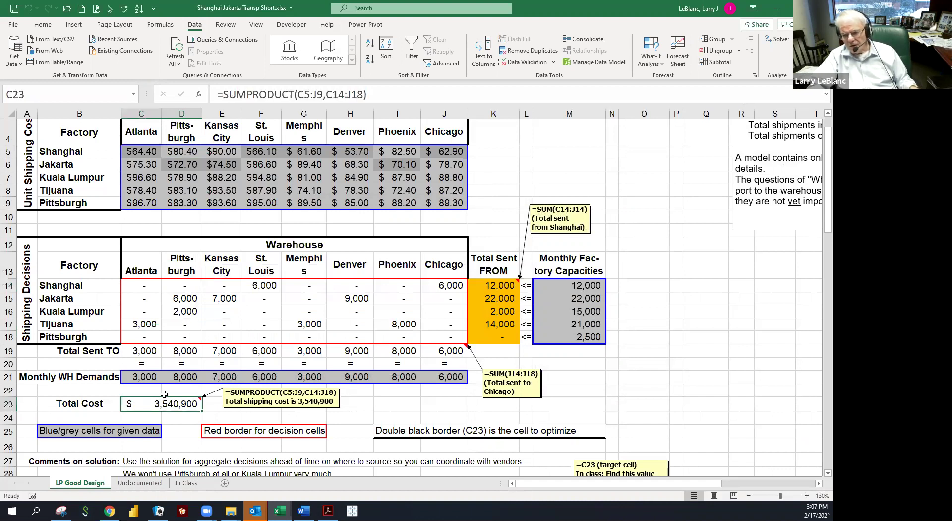
pyautogui.scroll(-1, 164, 394)
pyautogui.scroll(-1, 164, 394)
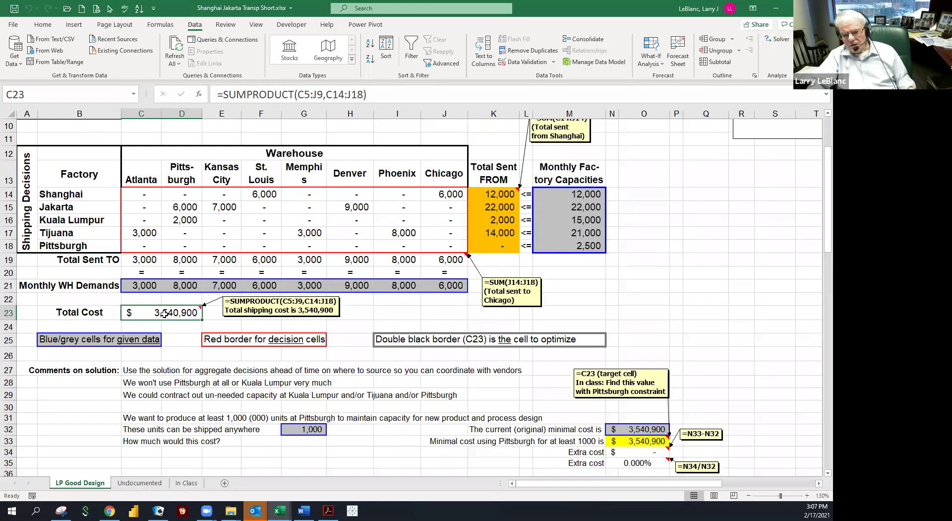
pyautogui.click(625, 428)
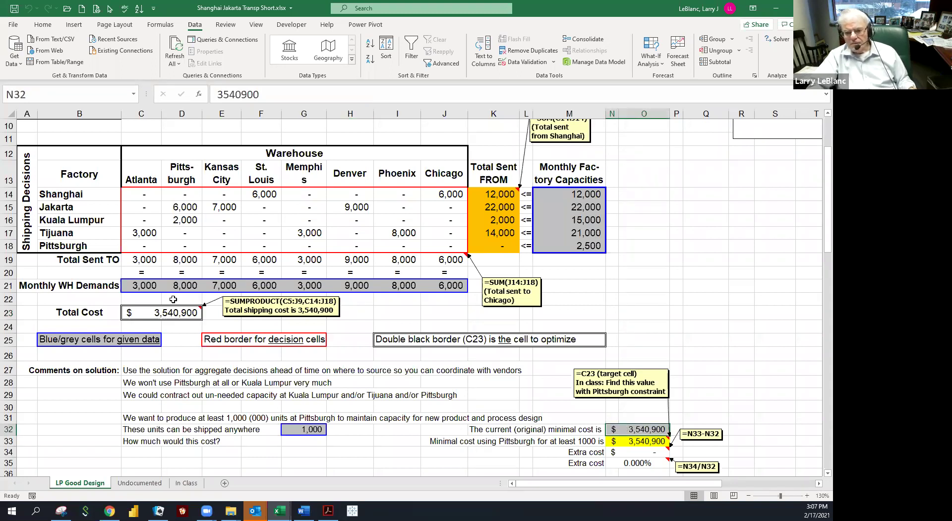
pyautogui.click(164, 312)
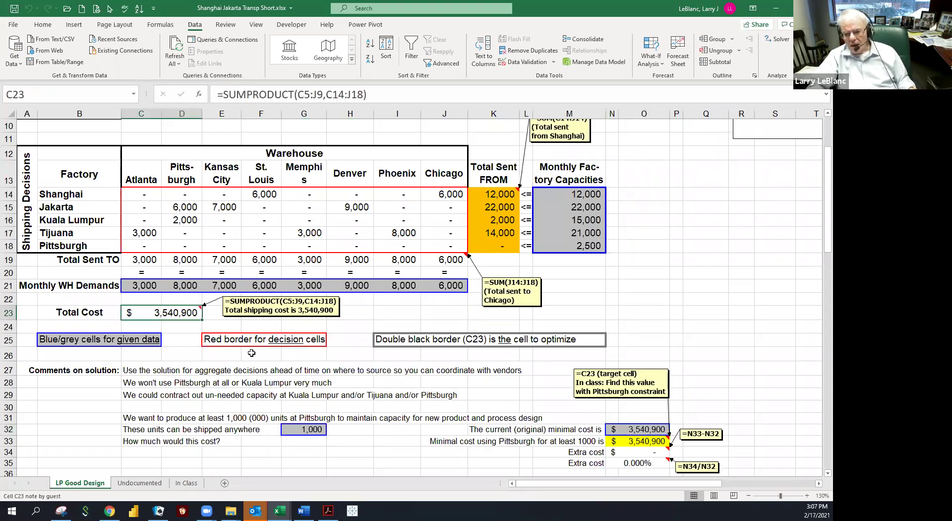
pyautogui.click(622, 429)
# Move the Transportation Model description text box beside the unit shipping costs table so its left edge sits near column L.
pyautogui.scroll(3, 415, 371)
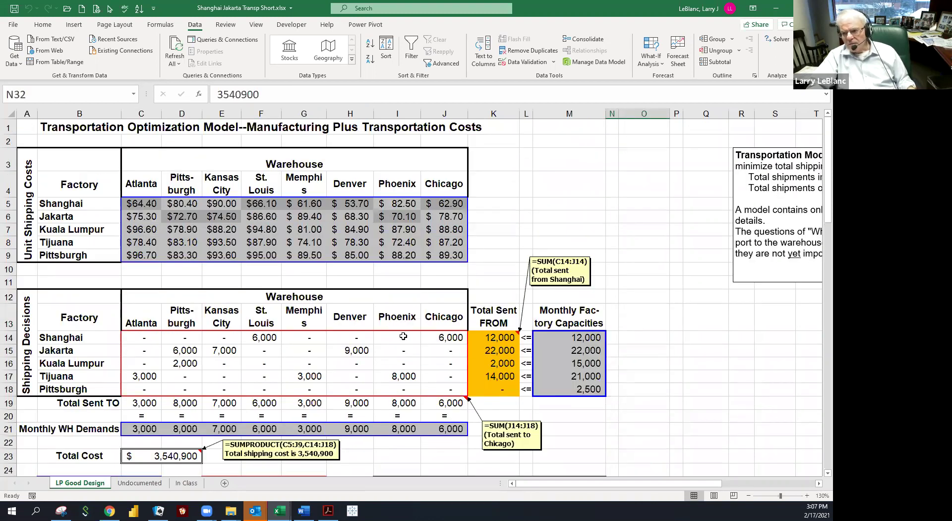
pyautogui.click(624, 256)
pyautogui.click(733, 245)
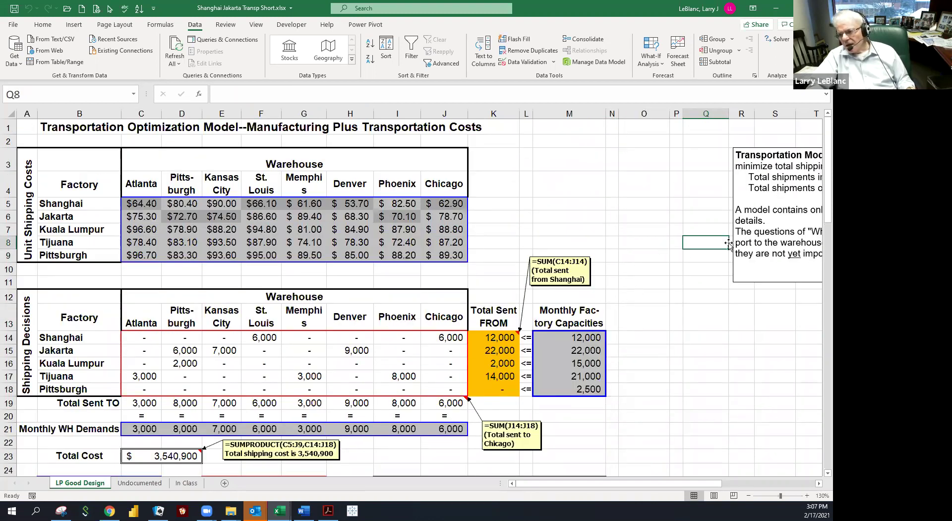
pyautogui.moveTo(733, 244); pyautogui.dragTo(528, 219)
# Examine individual solved shipments in the Kuala Lumpur and Tijuana rows, including Kuala Lumpur's shipment to the Pittsburgh warehouse.
pyautogui.scroll(-2, 367, 227)
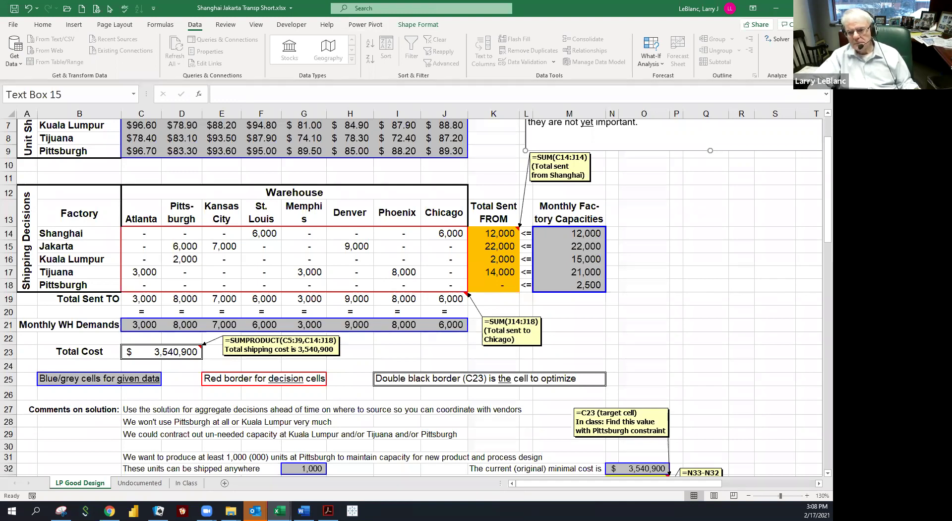
pyautogui.click(198, 271)
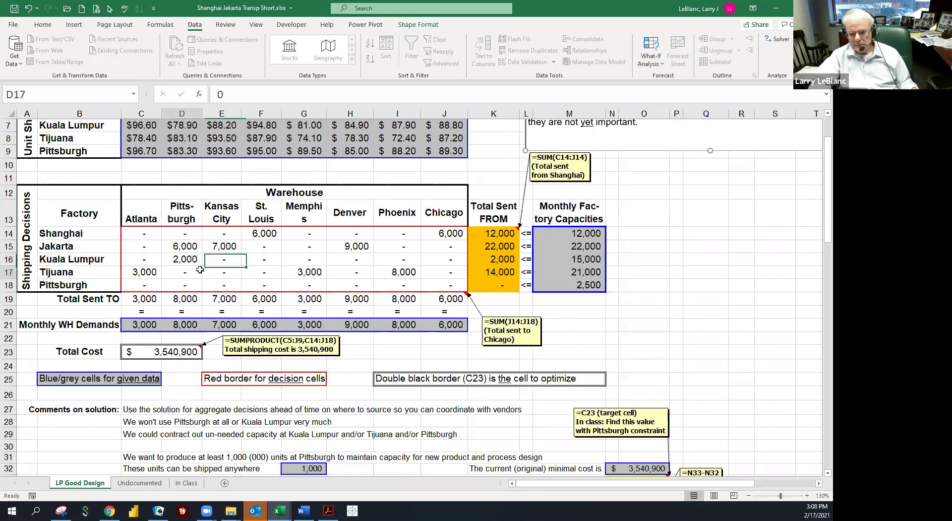
pyautogui.click(212, 274)
pyautogui.click(185, 271)
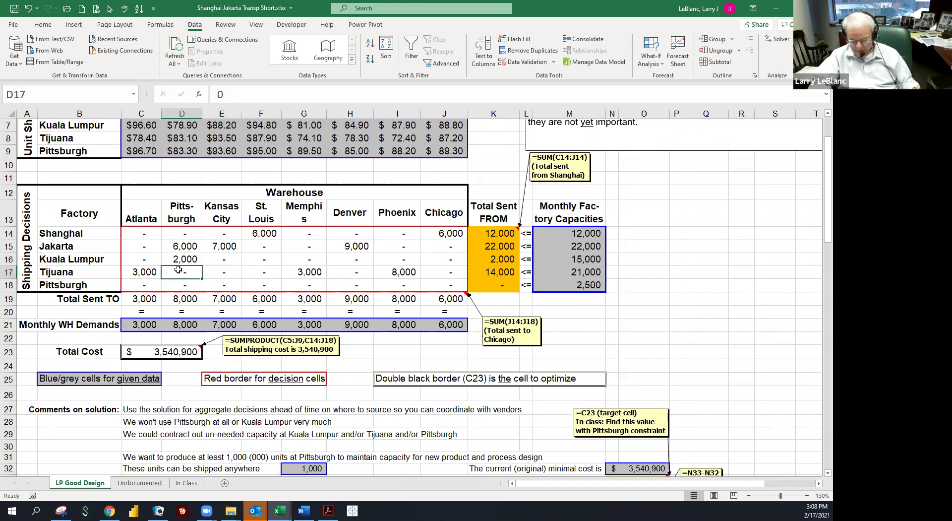
pyautogui.click(263, 273)
pyautogui.click(306, 273)
pyautogui.click(258, 264)
pyautogui.click(234, 263)
pyautogui.click(196, 260)
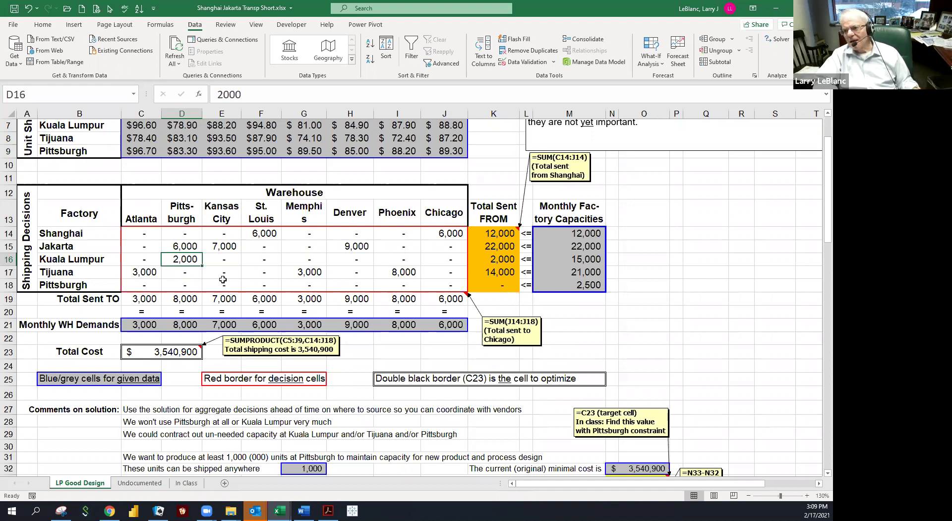
# Review the whole block of solved shipping decisions in C14:J18 across all factories and warehouses.
pyautogui.moveTo(190, 246); pyautogui.dragTo(389, 270)
pyautogui.moveTo(267, 266); pyautogui.dragTo(389, 276)
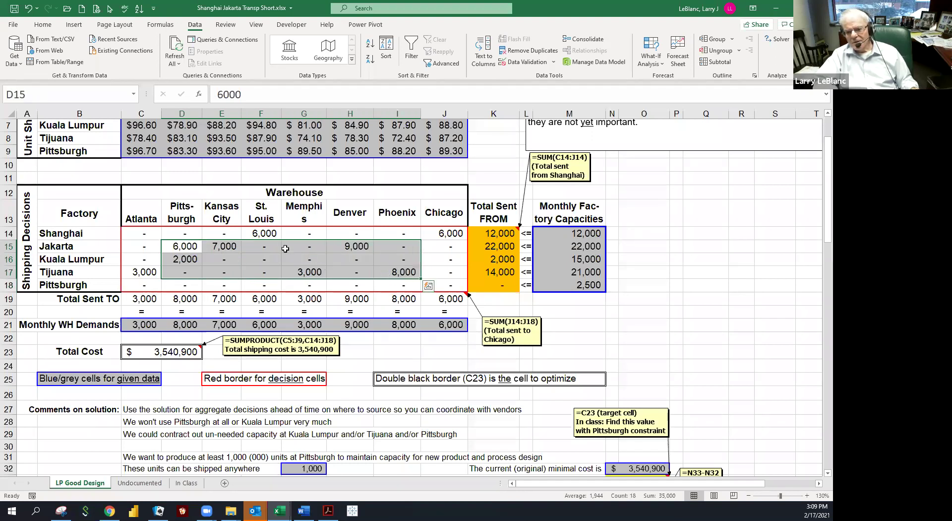
pyautogui.moveTo(149, 234); pyautogui.dragTo(446, 286)
pyautogui.click(364, 264)
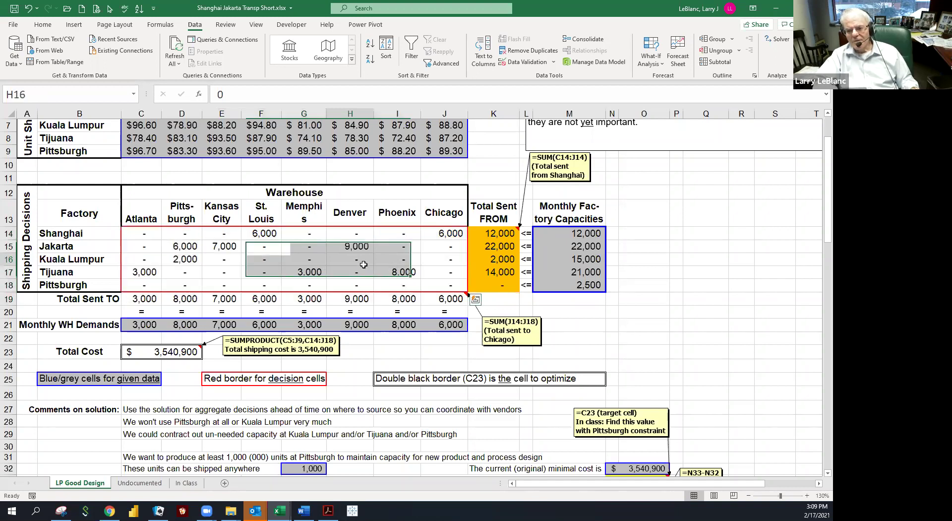
pyautogui.click(312, 259)
pyautogui.click(252, 259)
pyautogui.click(207, 253)
pyautogui.click(184, 237)
# Read the row 27 solution comment about using aggregate decisions ahead of time to coordinate with vendors.
pyautogui.moveTo(127, 411); pyautogui.dragTo(223, 416)
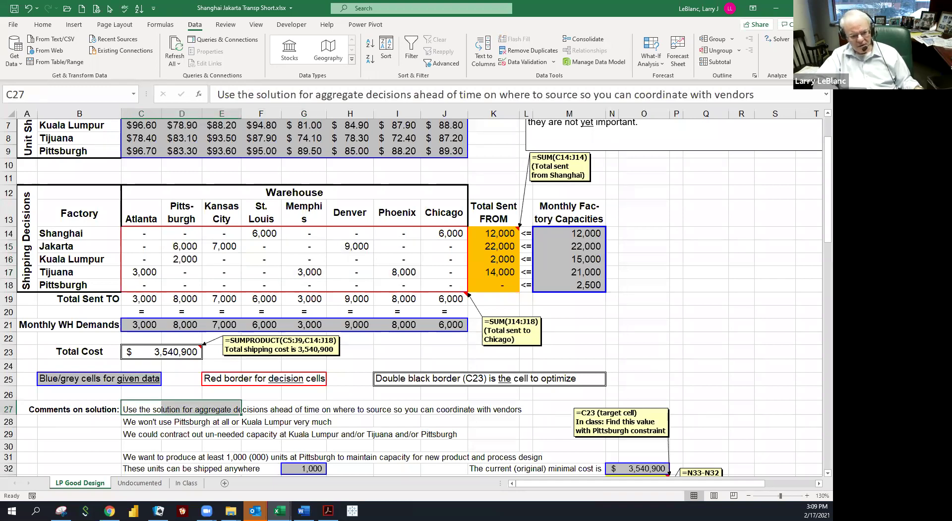
pyautogui.scroll(-1, 416, 297)
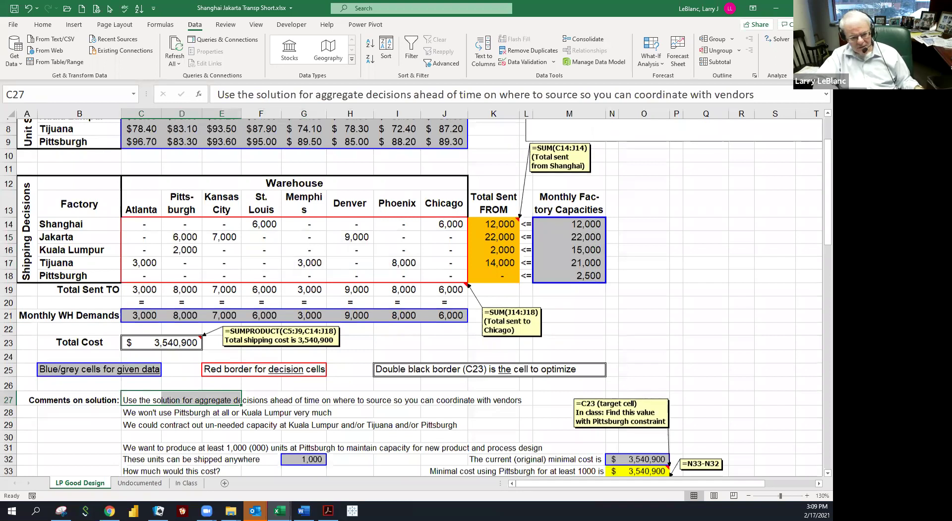
pyautogui.scroll(-2, 415, 297)
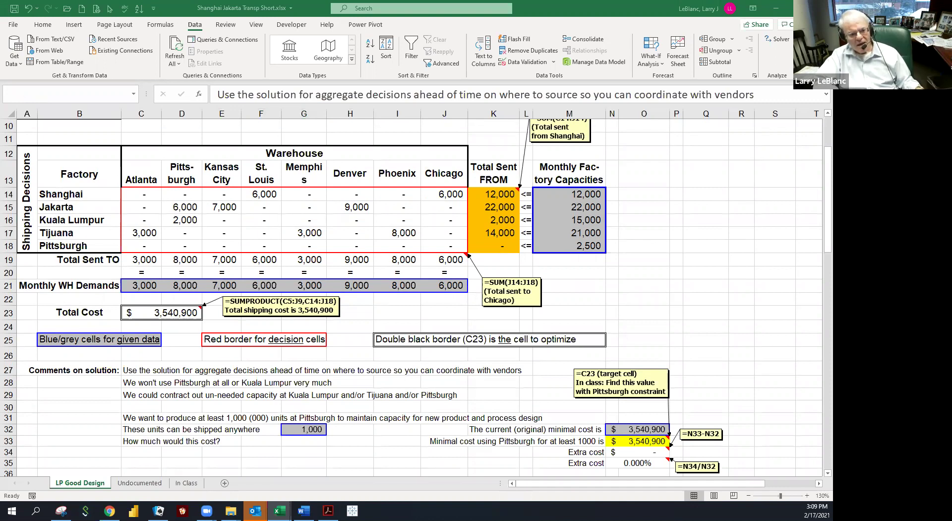
pyautogui.click(157, 366)
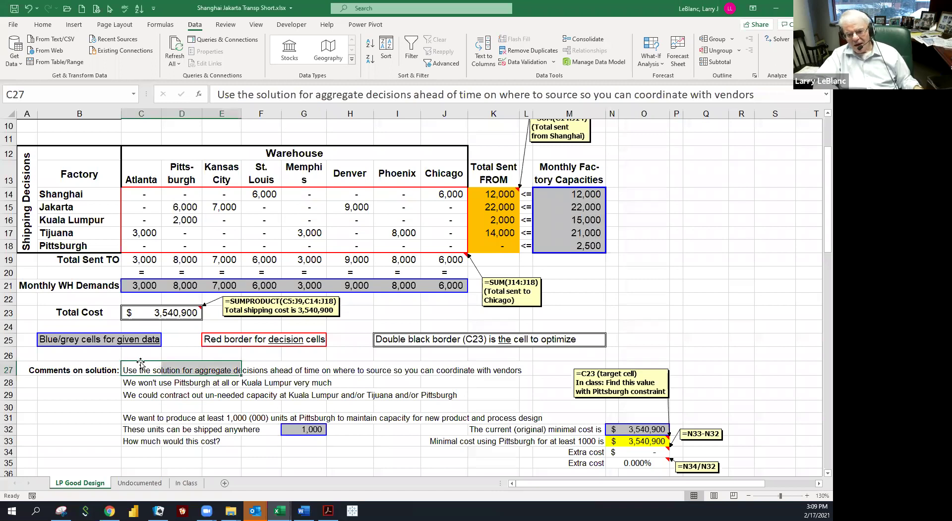
pyautogui.click(127, 362)
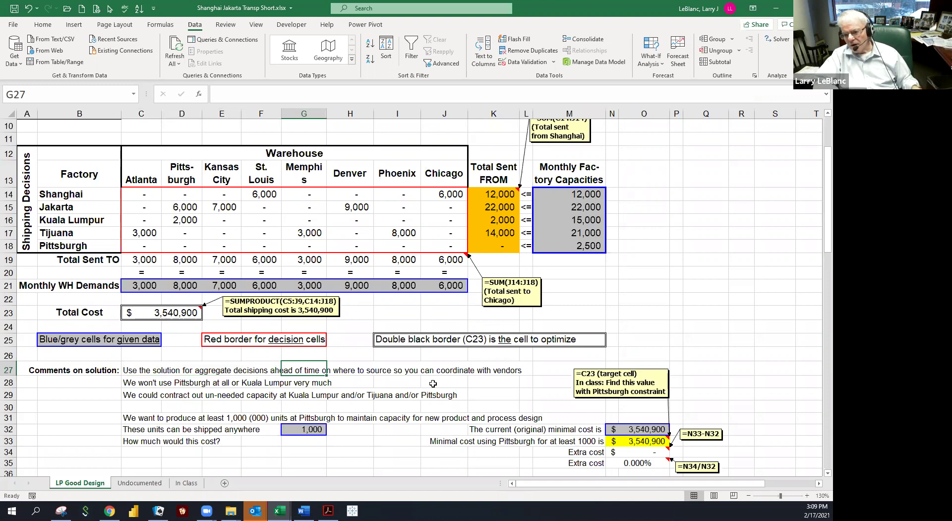
pyautogui.click(440, 370)
pyautogui.click(400, 369)
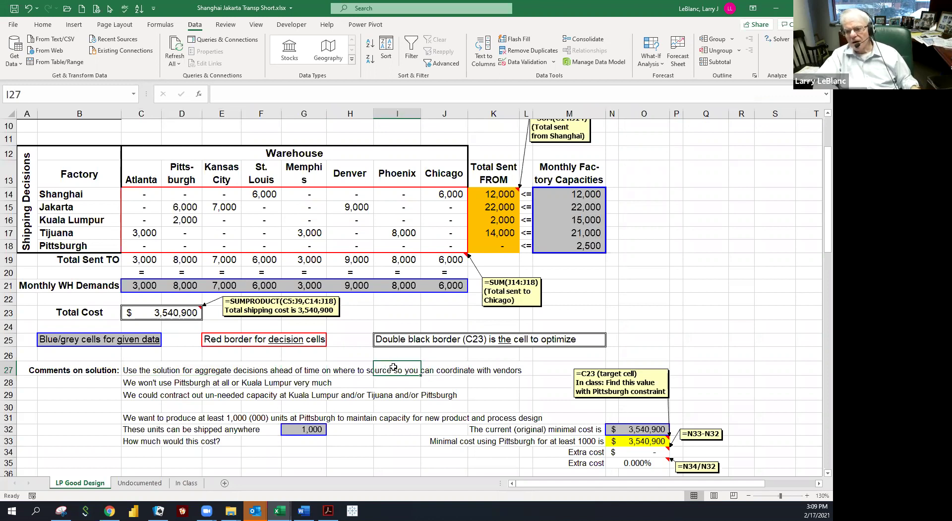
# Review the Pittsburgh factory's shipments, and compare Kuala Lumpur's and Tijuana's total sent with their monthly capacities.
pyautogui.moveTo(74, 243); pyautogui.dragTo(322, 259)
pyautogui.moveTo(455, 258); pyautogui.dragTo(496, 245)
pyautogui.moveTo(95, 217); pyautogui.dragTo(494, 221)
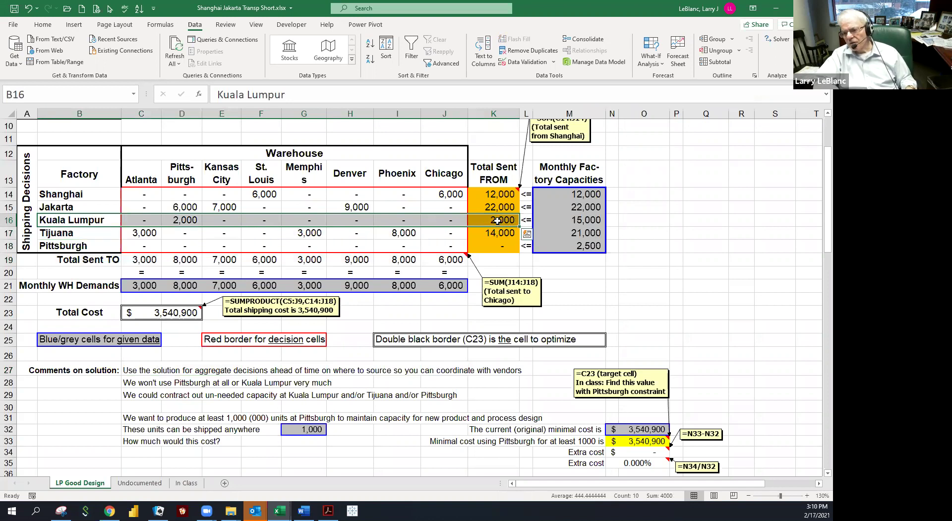
pyautogui.click(497, 221)
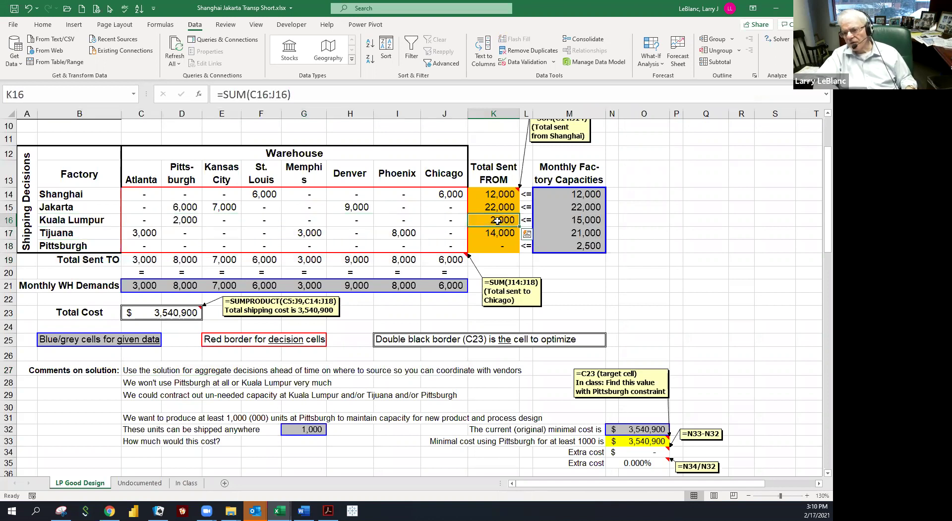
pyautogui.click(568, 222)
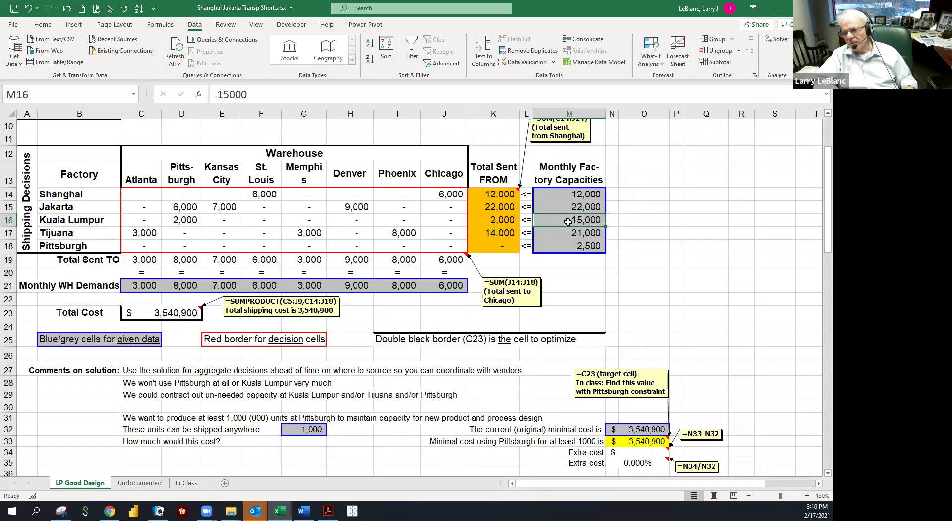
pyautogui.click(493, 231)
pyautogui.moveTo(492, 231); pyautogui.dragTo(571, 232)
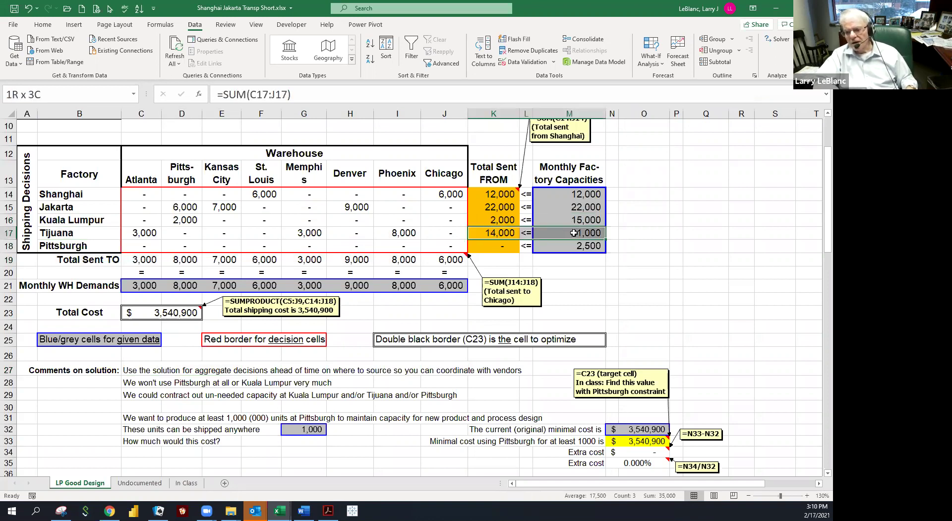
pyautogui.click(566, 233)
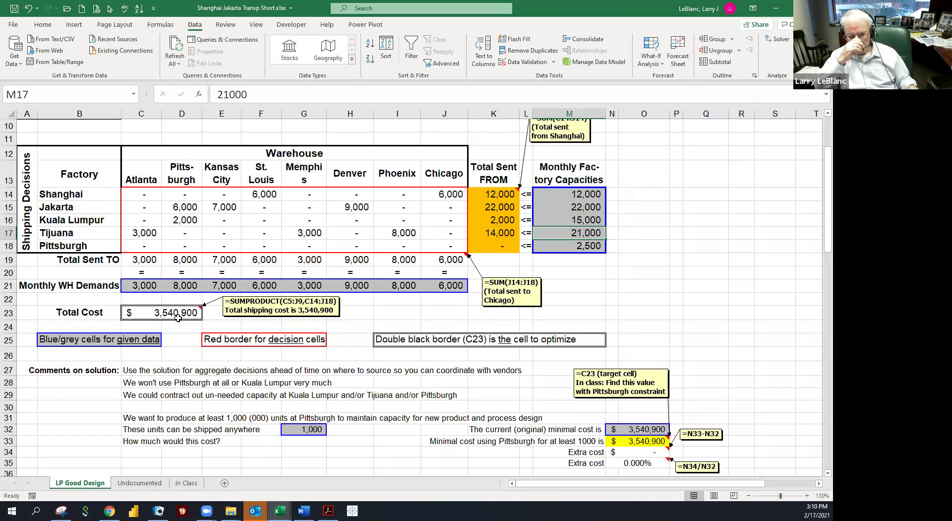
# Read the row 29 comment about contracting out un-needed capacity at Kuala Lumpur, Tijuana and Pittsburgh.
pyautogui.moveTo(125, 394); pyautogui.dragTo(354, 397)
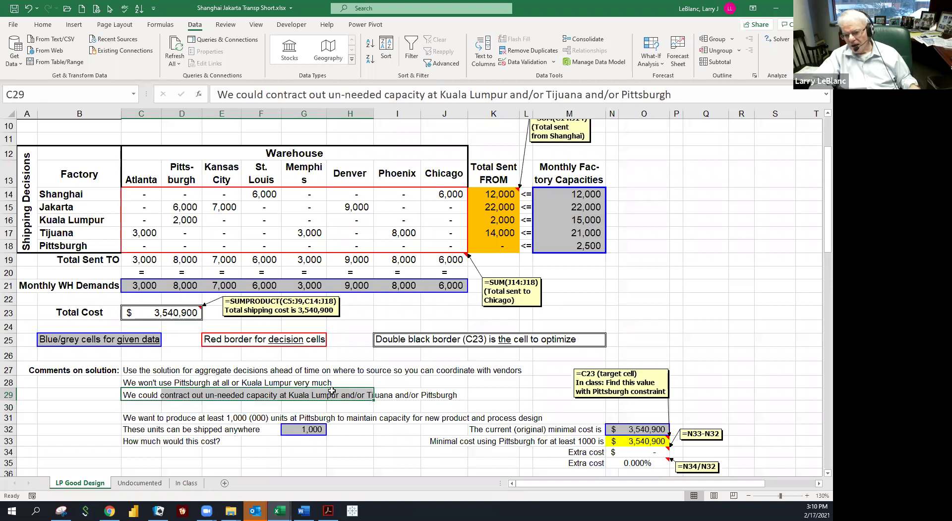
pyautogui.click(322, 391)
pyautogui.click(368, 398)
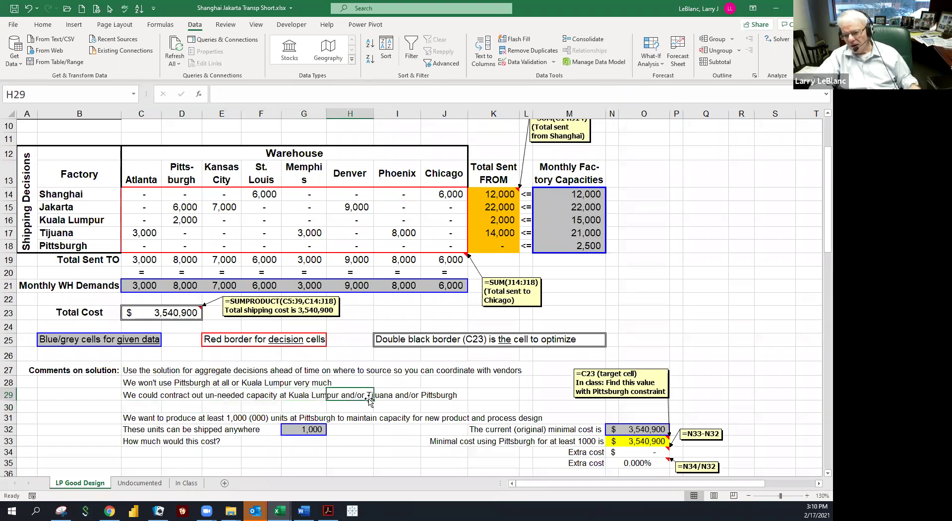
pyautogui.click(396, 402)
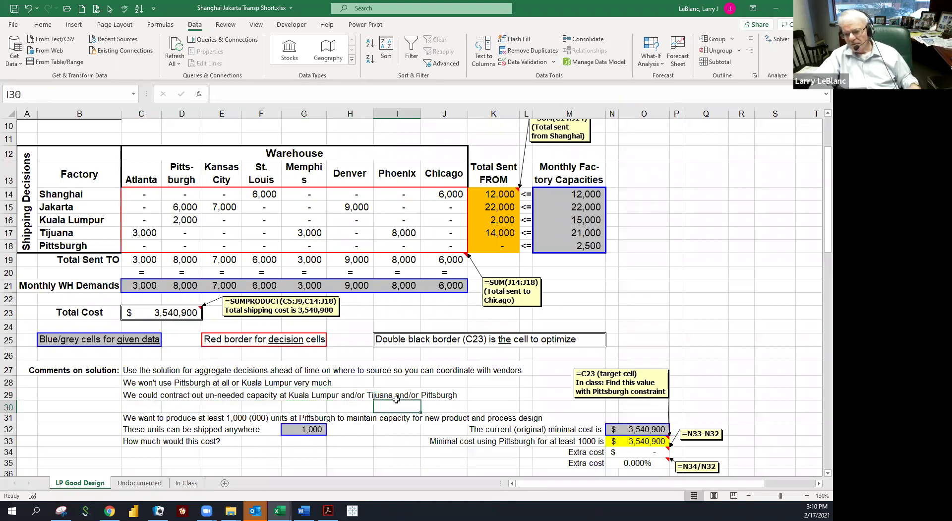
pyautogui.click(195, 407)
pyautogui.click(229, 407)
pyautogui.click(188, 406)
pyautogui.click(153, 403)
pyautogui.click(168, 406)
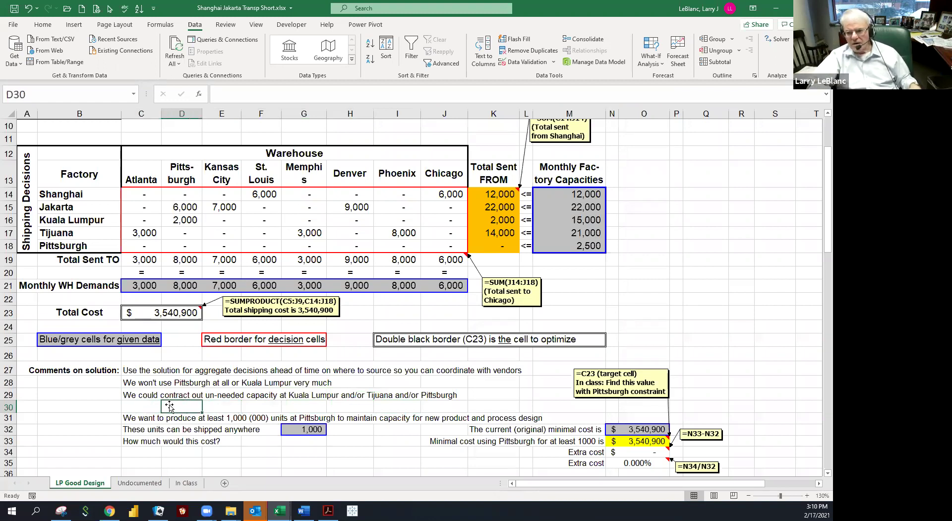
# Examine the Pittsburgh factory's total sent in K18 and its shipments to each warehouse in row 18.
pyautogui.click(485, 251)
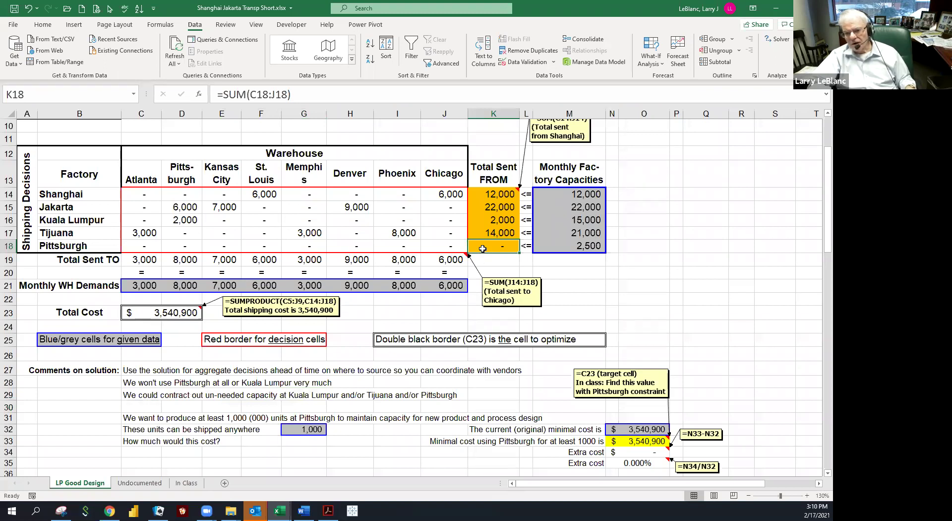
pyautogui.moveTo(52, 197); pyautogui.dragTo(52, 231)
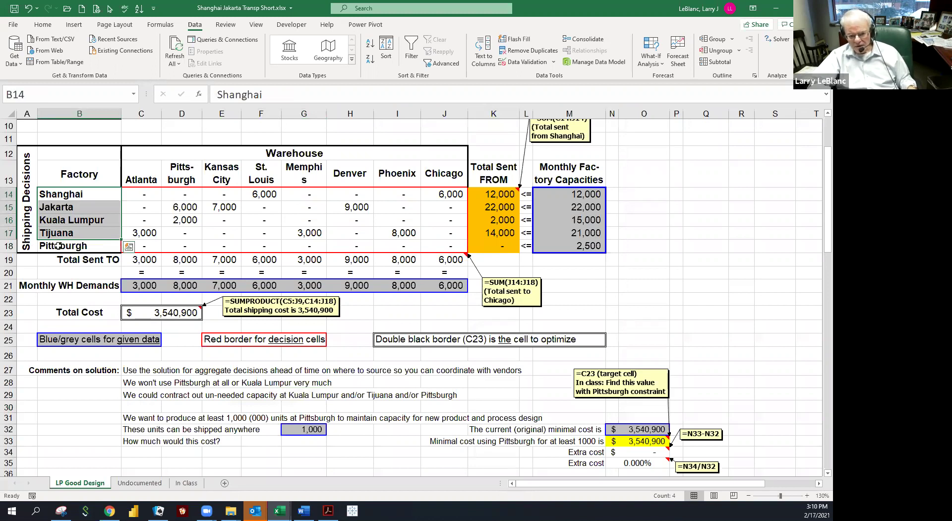
pyautogui.click(58, 246)
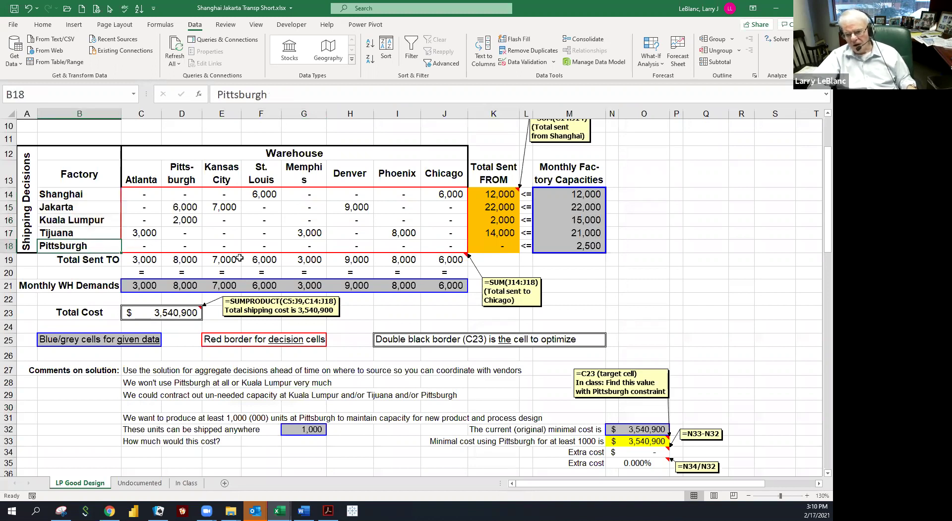
pyautogui.moveTo(440, 248)
pyautogui.mouseDown()
pyautogui.moveTo(148, 243)
pyautogui.moveTo(149, 255)
pyautogui.moveTo(436, 250)
pyautogui.mouseUp()
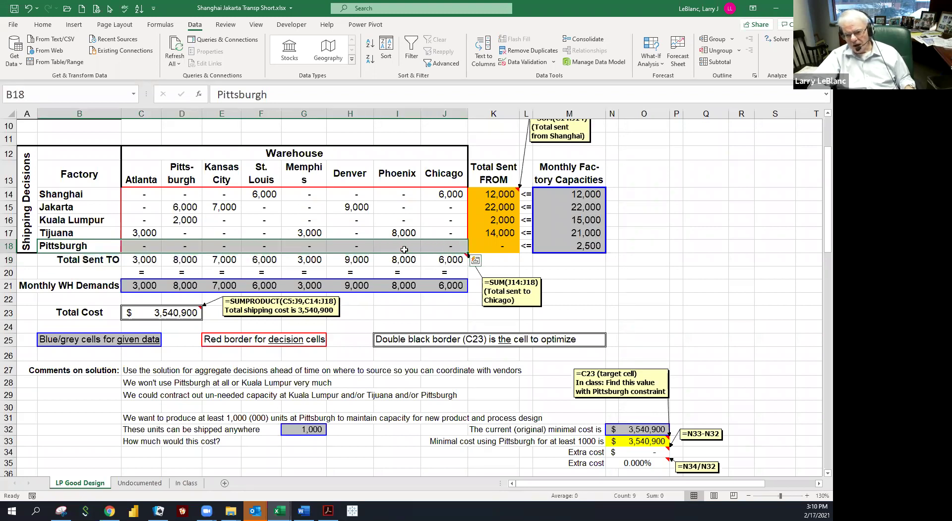
pyautogui.click(152, 244)
pyautogui.click(185, 248)
pyautogui.click(216, 250)
pyautogui.click(271, 254)
pyautogui.click(312, 250)
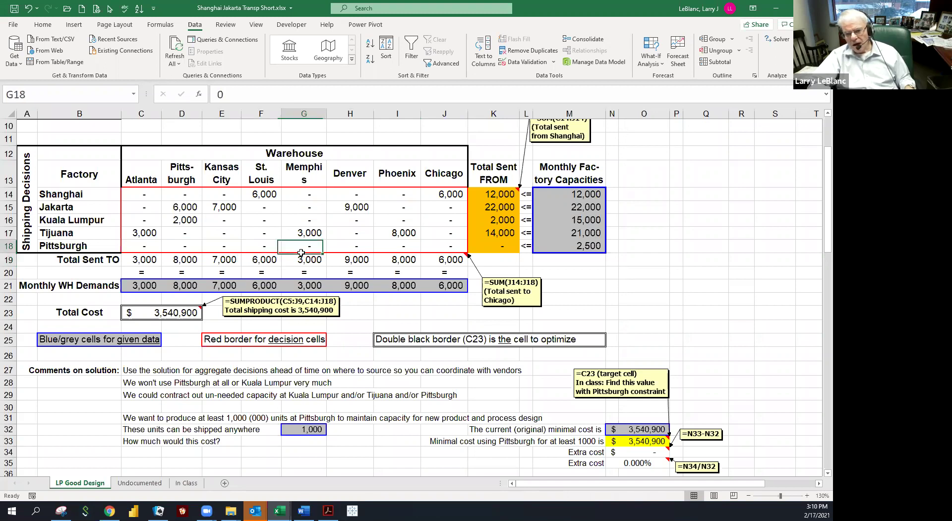
pyautogui.click(375, 253)
pyautogui.click(385, 254)
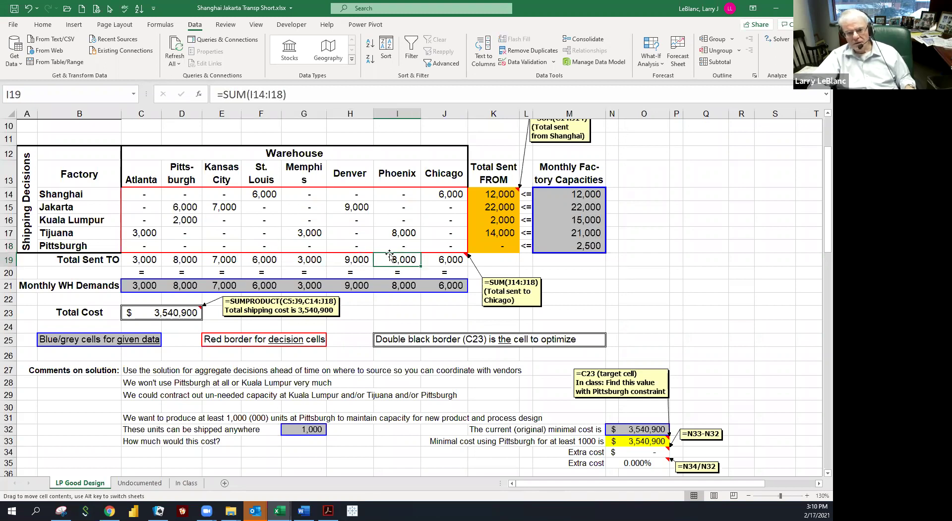
# Review the other factories in the shipping table, including Shanghai, Jakarta and Tijuana.
pyautogui.click(73, 197)
pyautogui.click(68, 209)
pyautogui.click(174, 235)
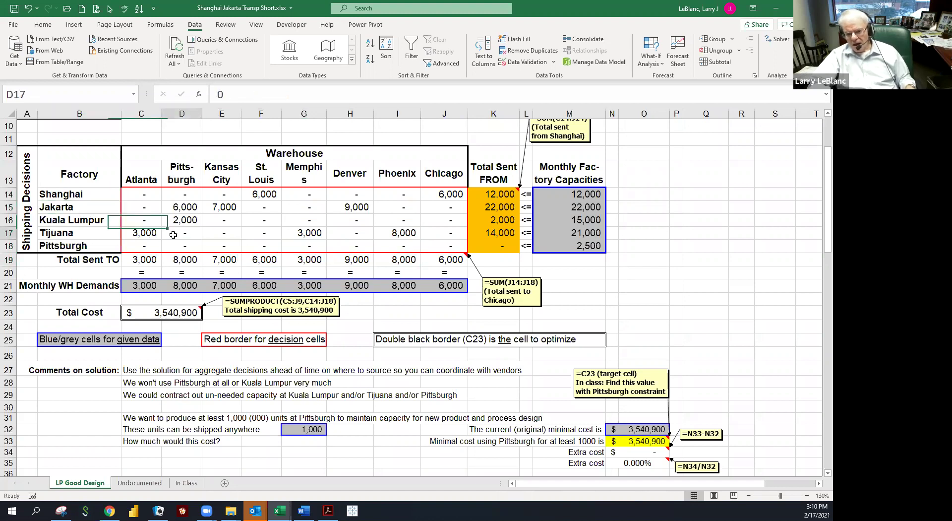
pyautogui.click(61, 234)
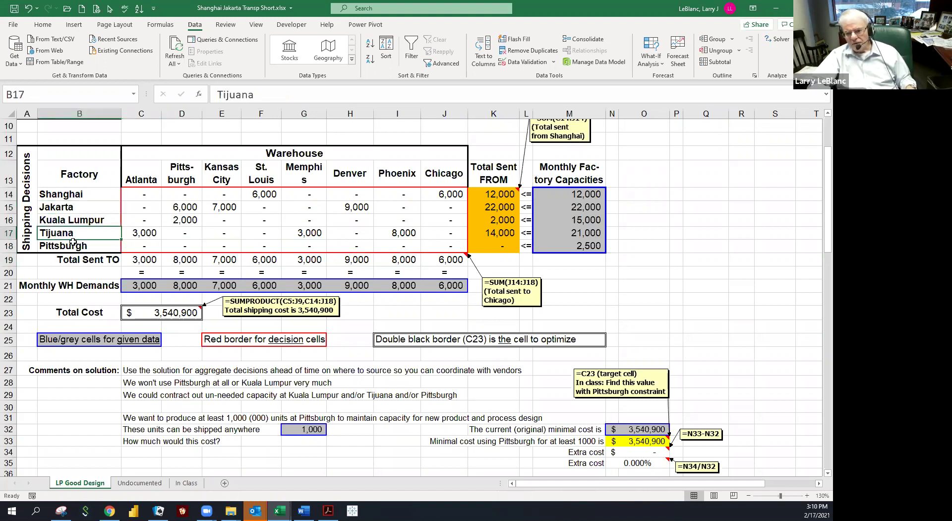
# Read the row 31 requirement to produce at least 1,000 (000) units at Pittsburgh for new product and process design.
pyautogui.moveTo(127, 419); pyautogui.dragTo(341, 419)
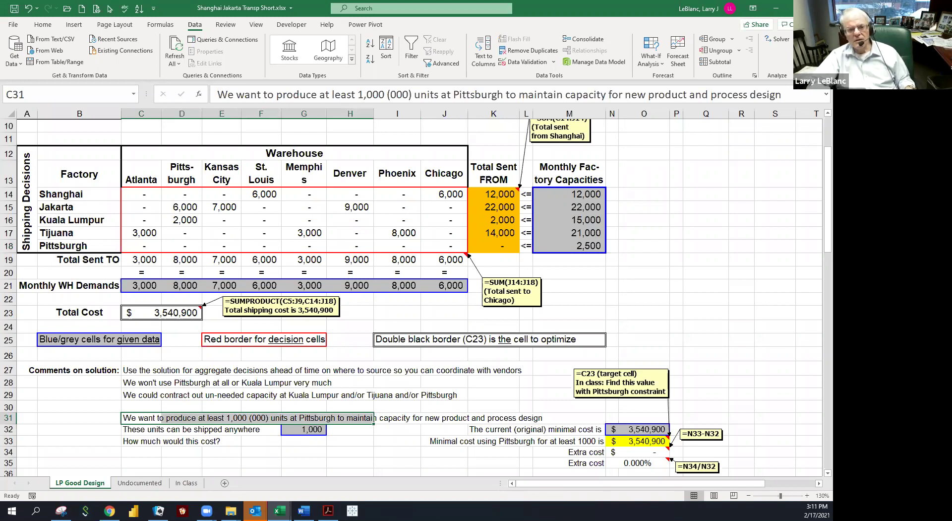
pyautogui.click(291, 406)
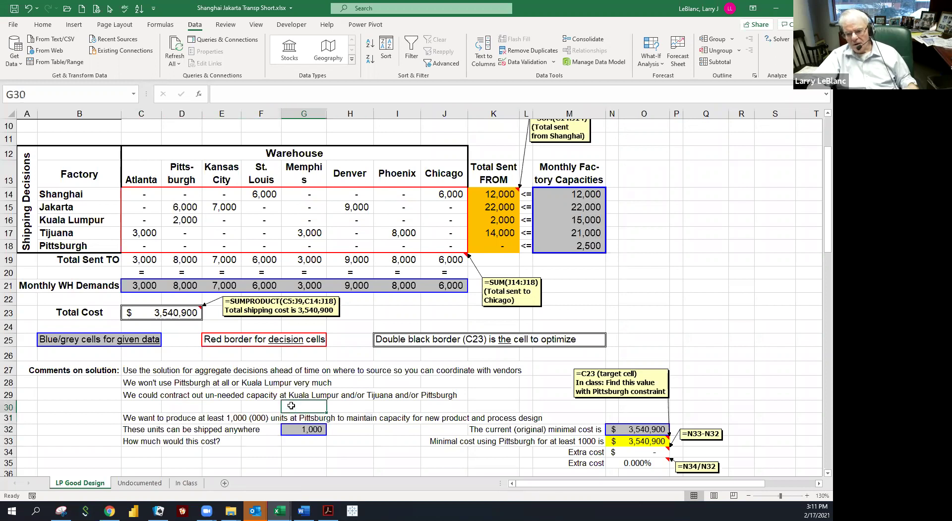
pyautogui.click(200, 402)
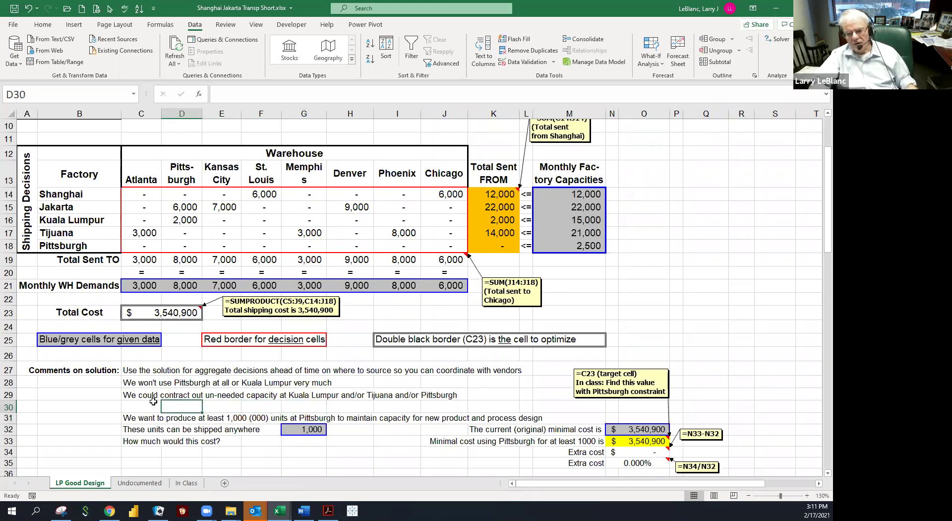
pyautogui.moveTo(141, 407); pyautogui.dragTo(305, 408)
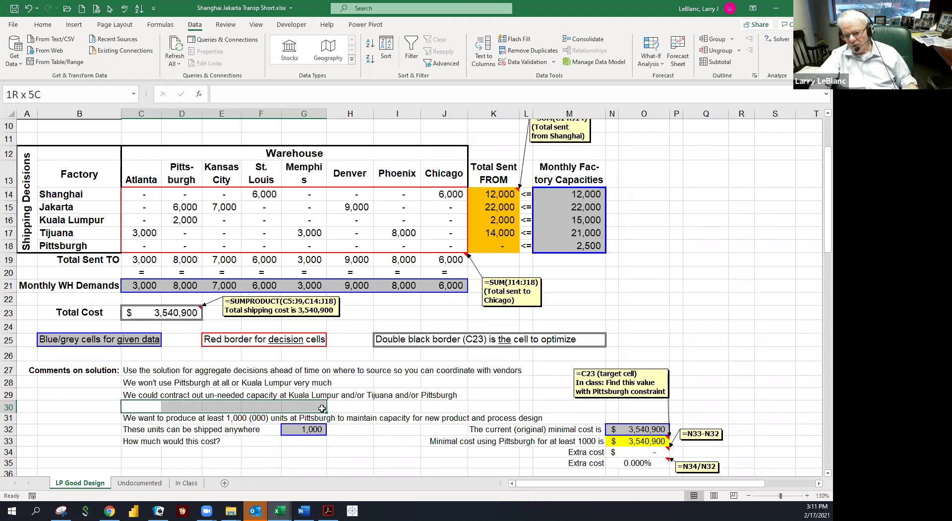
pyautogui.click(303, 406)
pyautogui.click(275, 406)
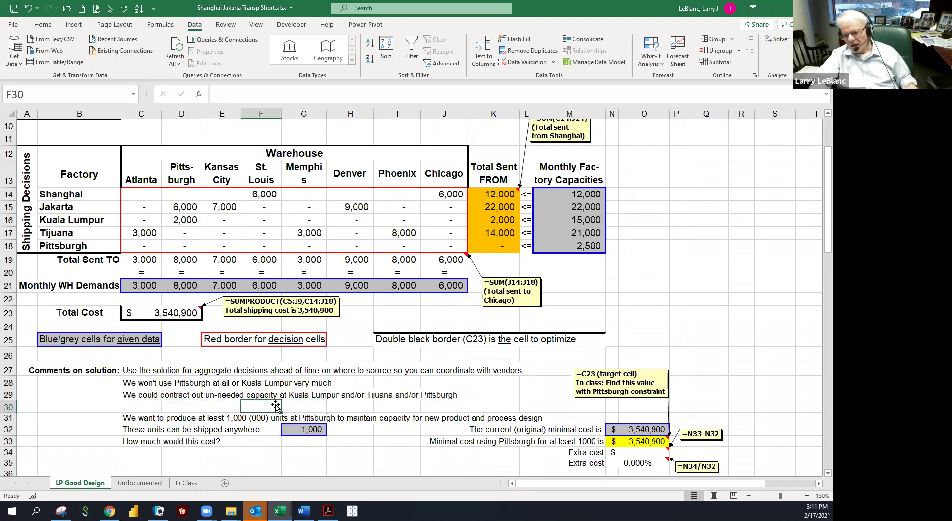
pyautogui.moveTo(422, 418); pyautogui.dragTo(479, 422)
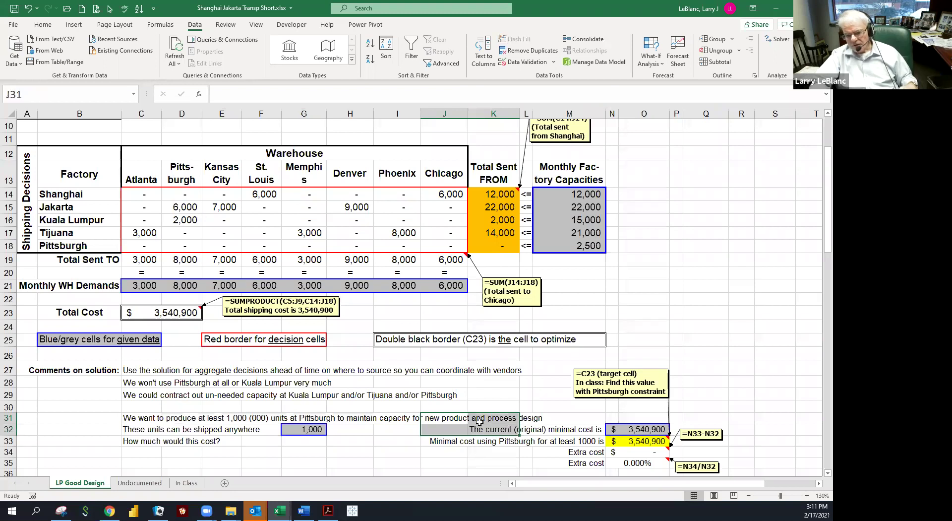
pyautogui.click(446, 419)
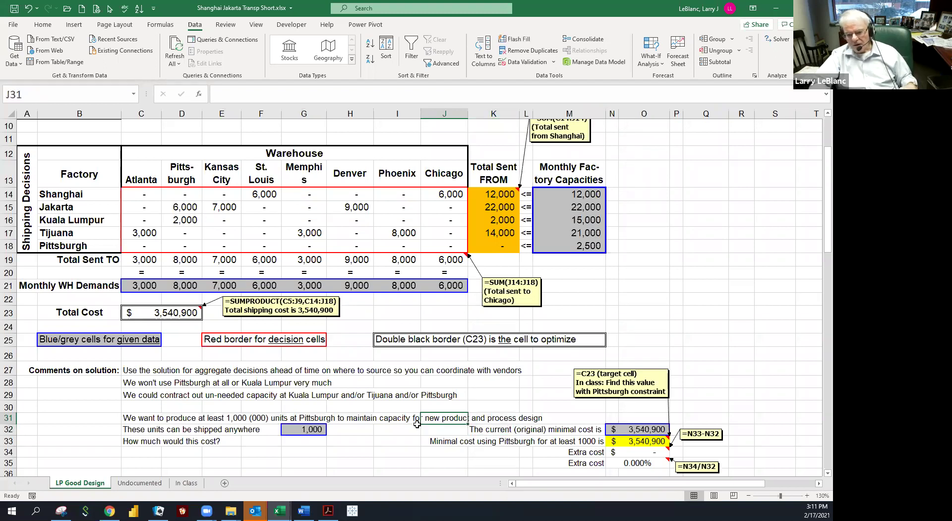
pyautogui.click(127, 448)
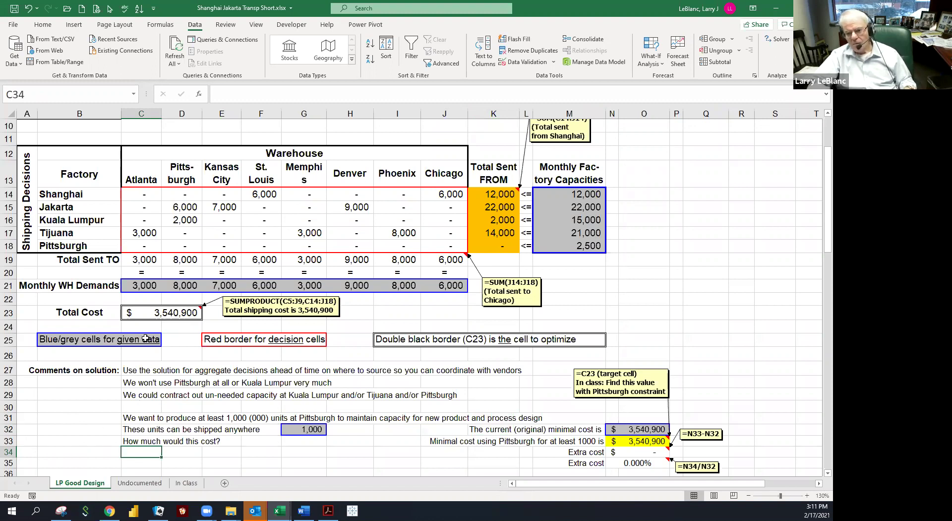
# Review the shipping decisions, comparing factory totals K14:K18 with capacities M14:M18 and warehouse totals C19:J19 with demands C21:J21.
pyautogui.moveTo(143, 216); pyautogui.dragTo(347, 220)
pyautogui.click(303, 219)
pyautogui.moveTo(496, 194); pyautogui.dragTo(556, 245)
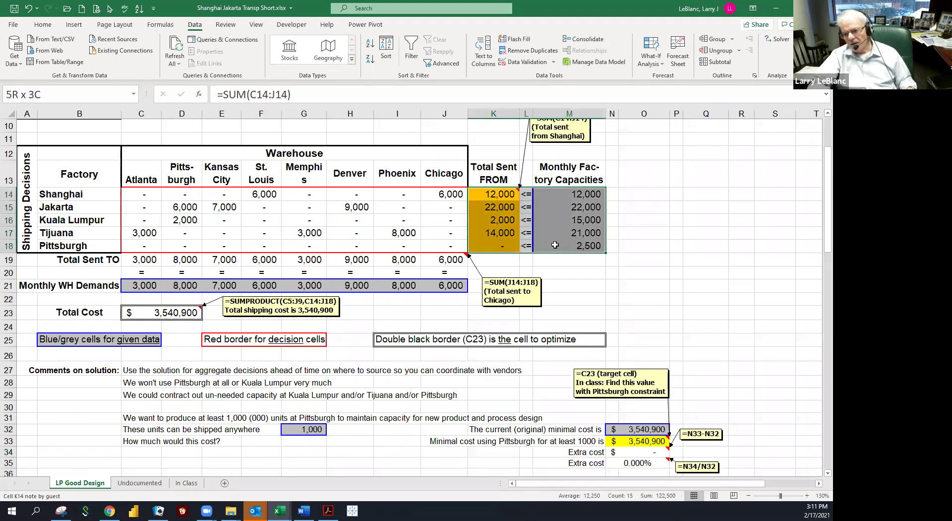
pyautogui.moveTo(144, 259); pyautogui.dragTo(449, 264)
pyautogui.moveTo(141, 282); pyautogui.dragTo(446, 285)
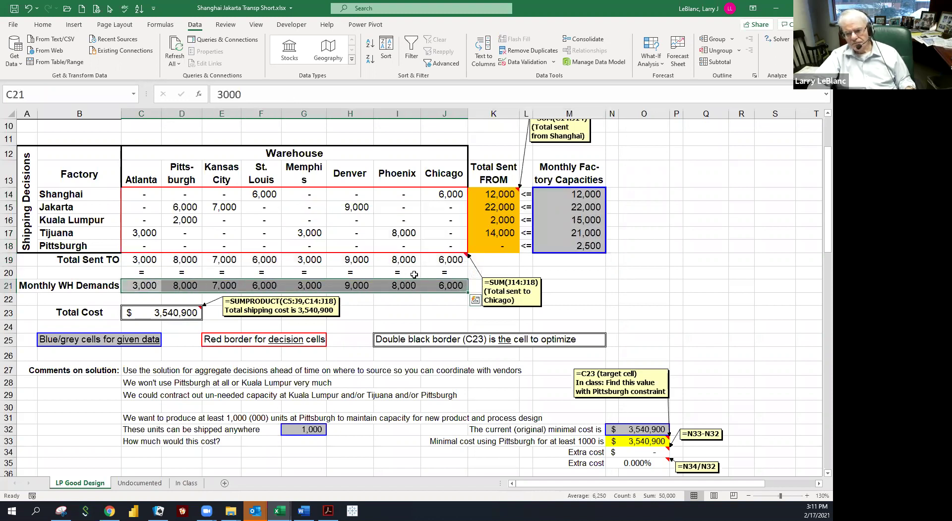
pyautogui.click(414, 274)
# Fill Pittsburgh's total sent cell K18 with the custom purple color #C223DD.
pyautogui.click(492, 246)
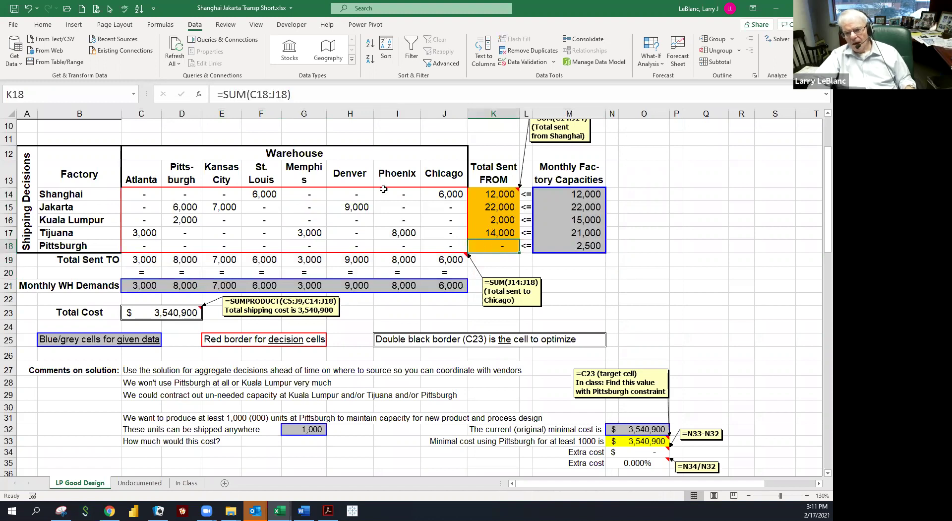
pyautogui.click(42, 25)
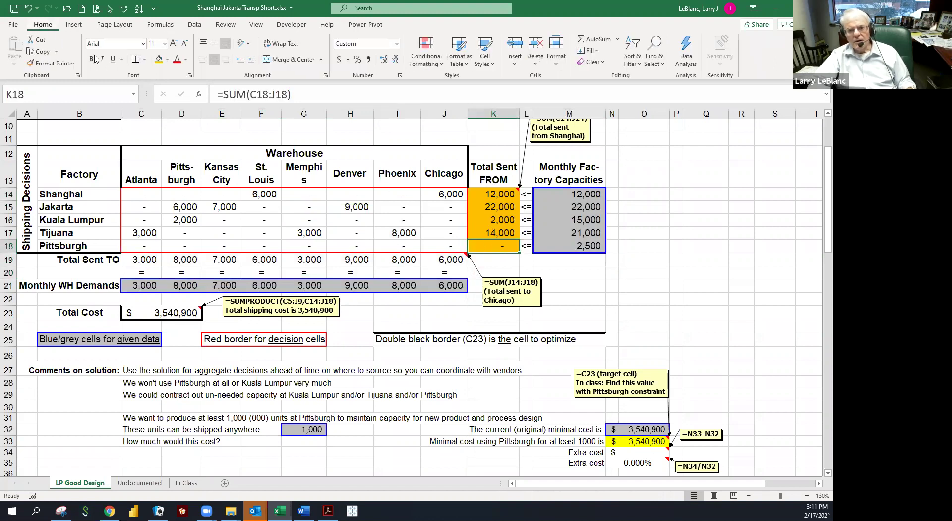
pyautogui.click(168, 59)
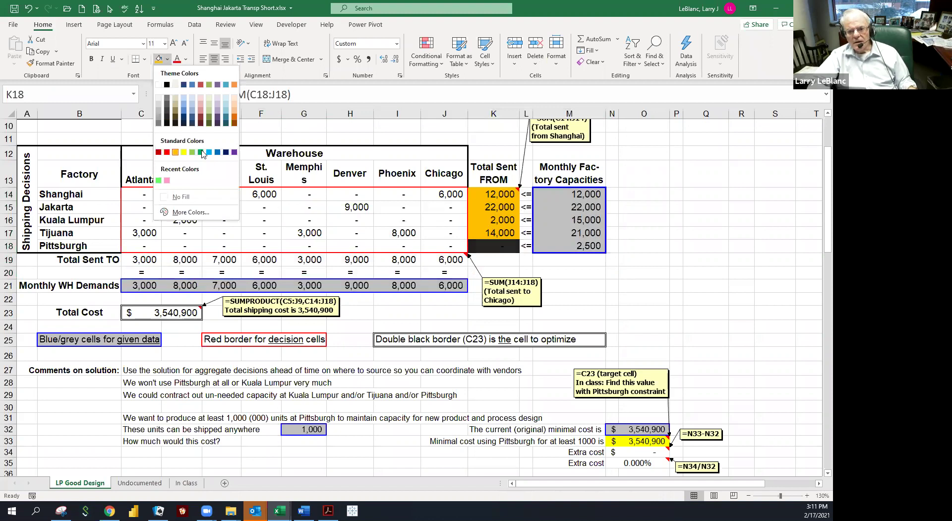
pyautogui.click(191, 211)
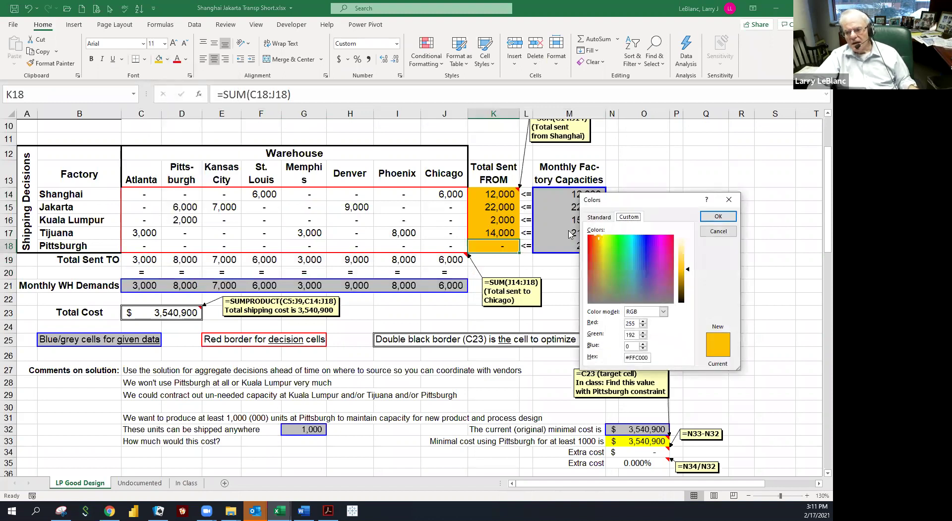
pyautogui.click(656, 254)
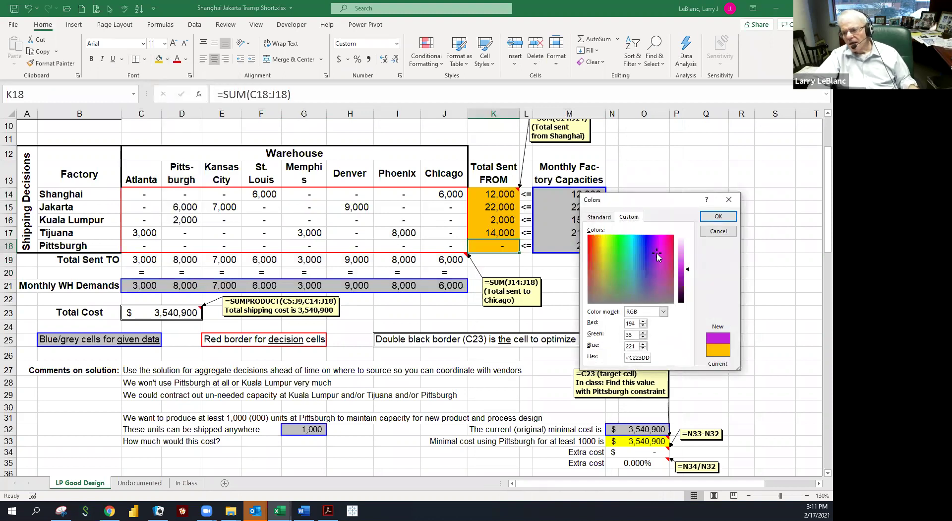
pyautogui.click(717, 217)
pyautogui.click(601, 274)
# Compare Pittsburgh's total sent in K18 with the minimum production requirement in G32.
pyautogui.click(479, 245)
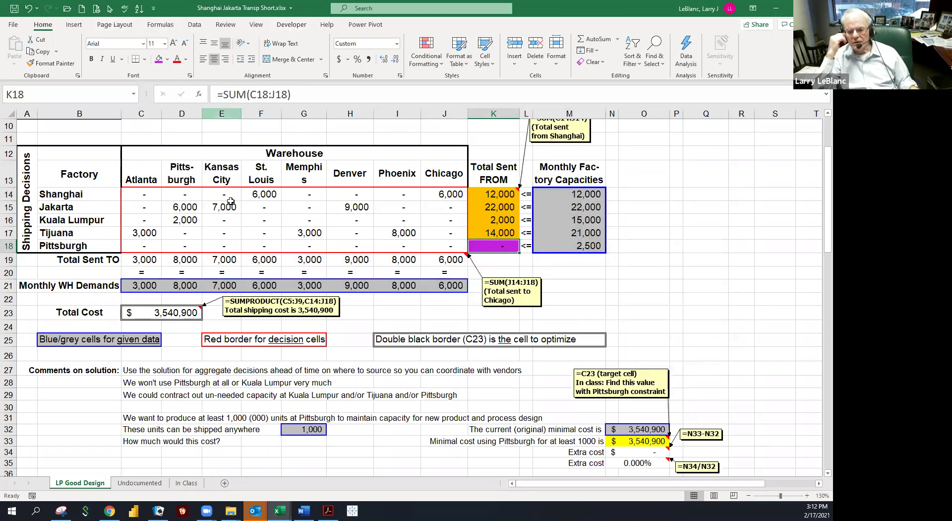
pyautogui.click(287, 427)
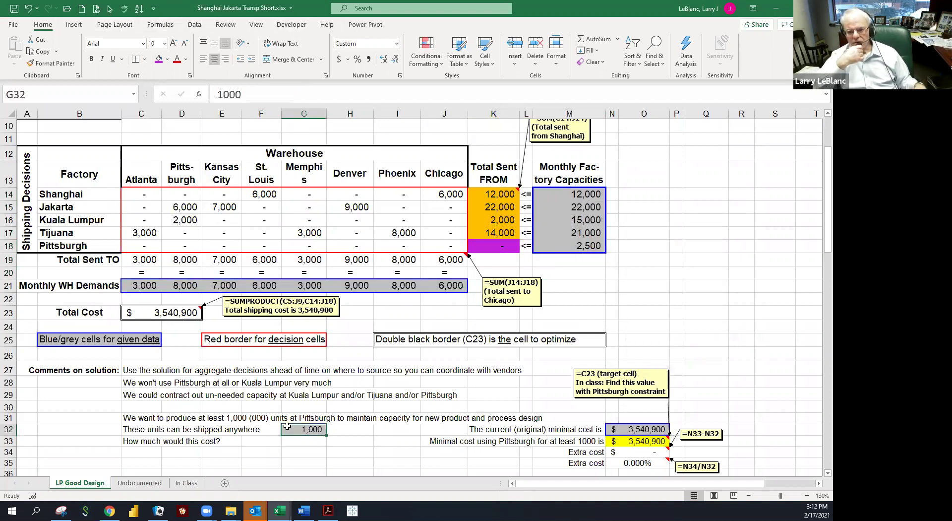
pyautogui.click(309, 208)
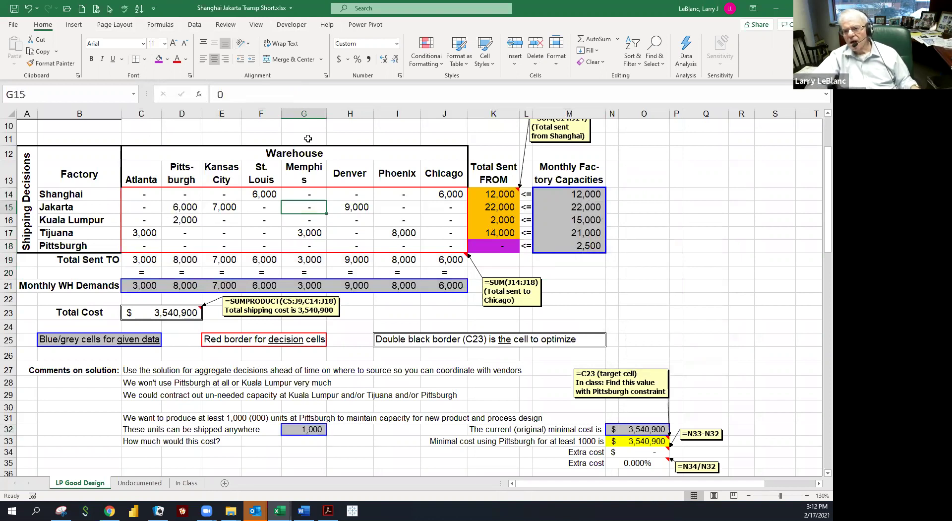
# Add a Solver constraint requiring Pittsburgh's total sent, $K$18, to be >= the minimum production in $G$32.
pyautogui.click(195, 26)
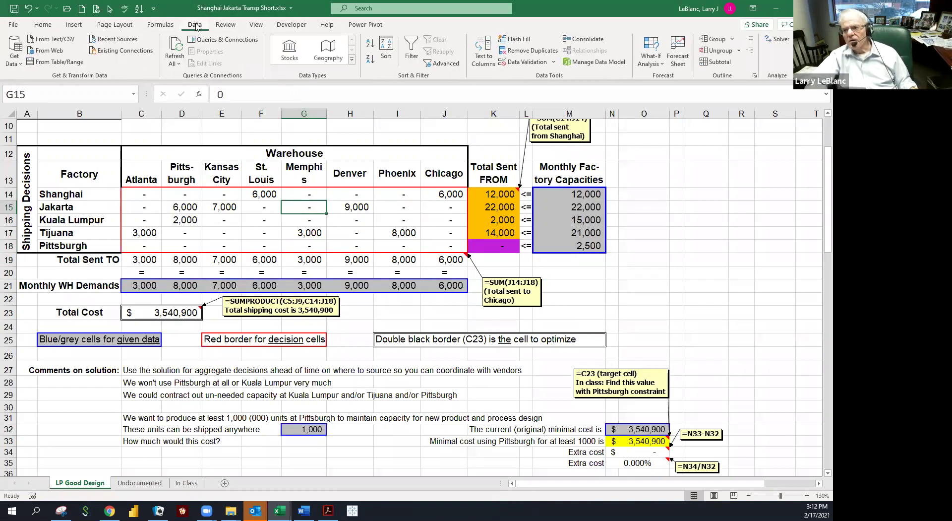
pyautogui.click(777, 38)
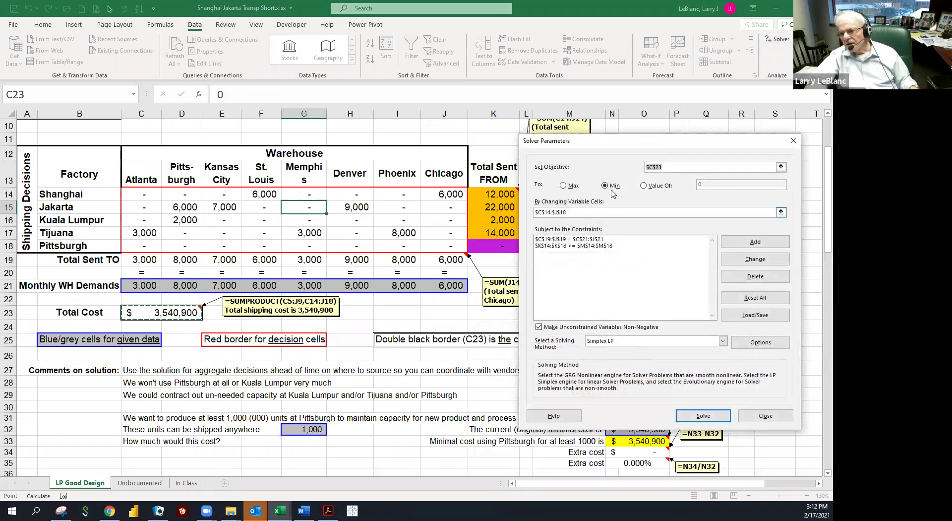
pyautogui.moveTo(609, 150); pyautogui.dragTo(478, 148)
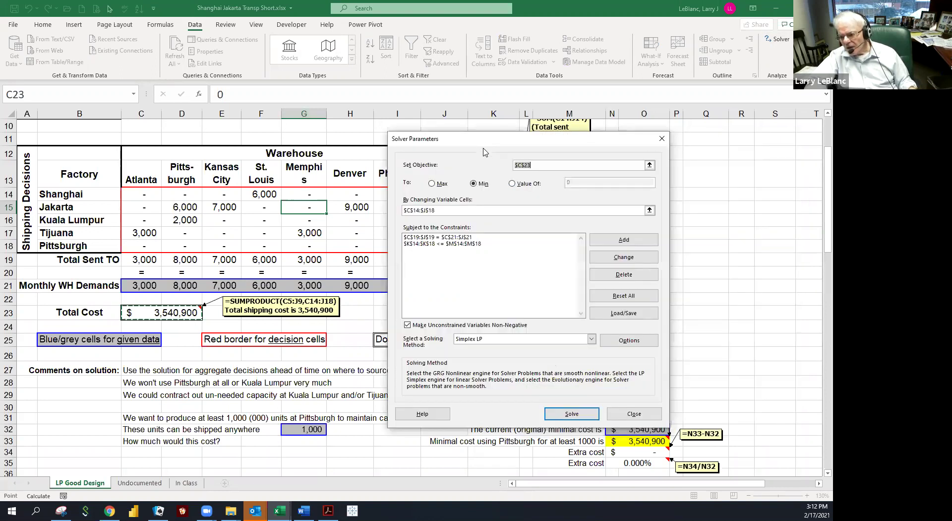
pyautogui.click(444, 268)
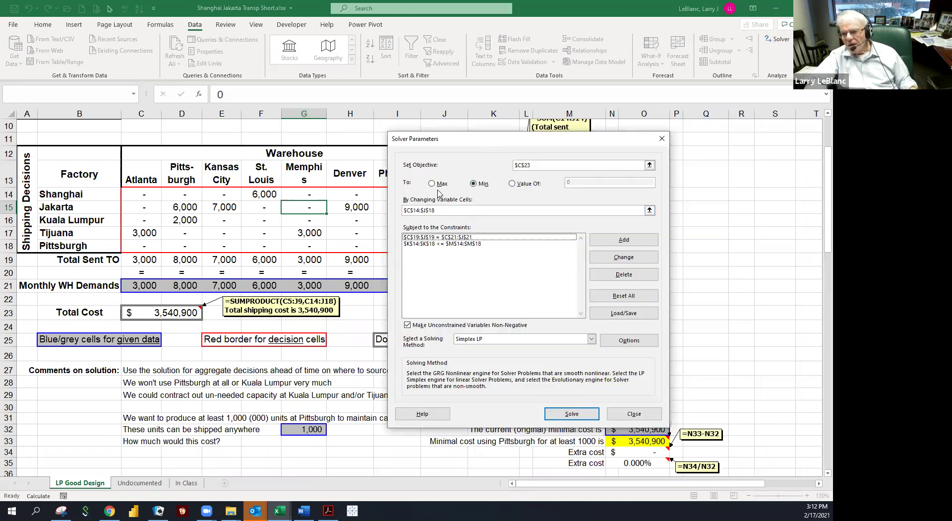
pyautogui.click(623, 240)
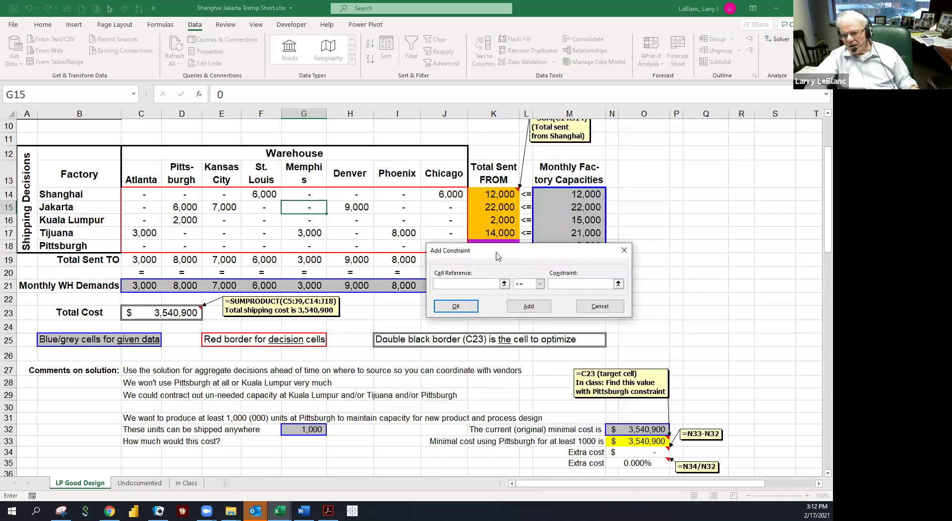
pyautogui.click(503, 244)
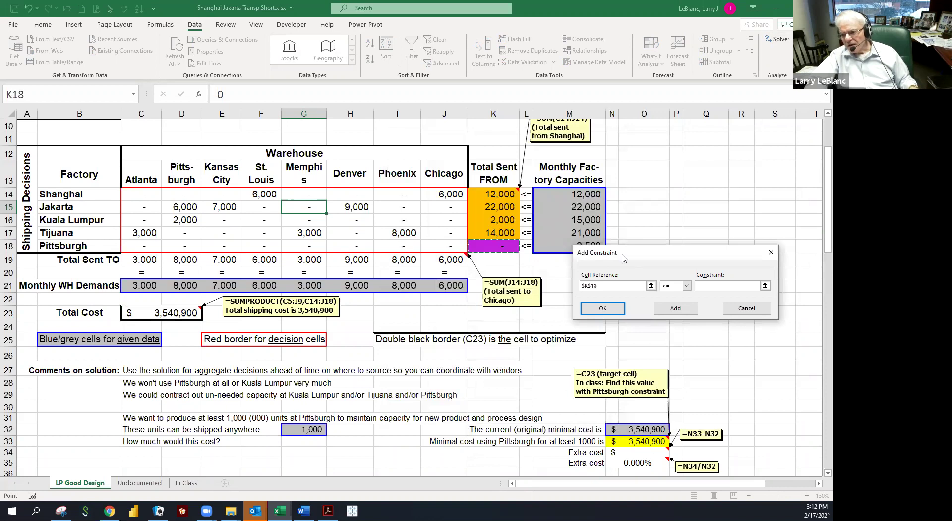
pyautogui.click(686, 285)
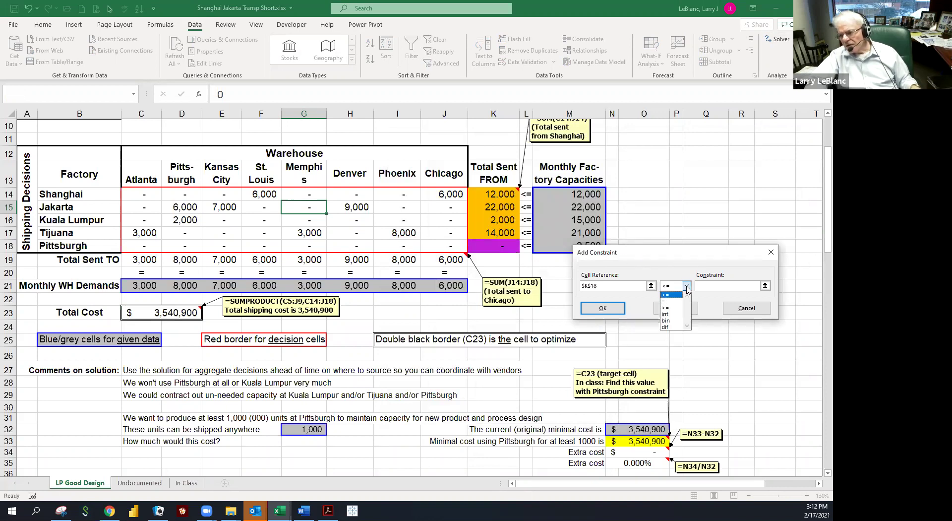
pyautogui.click(672, 308)
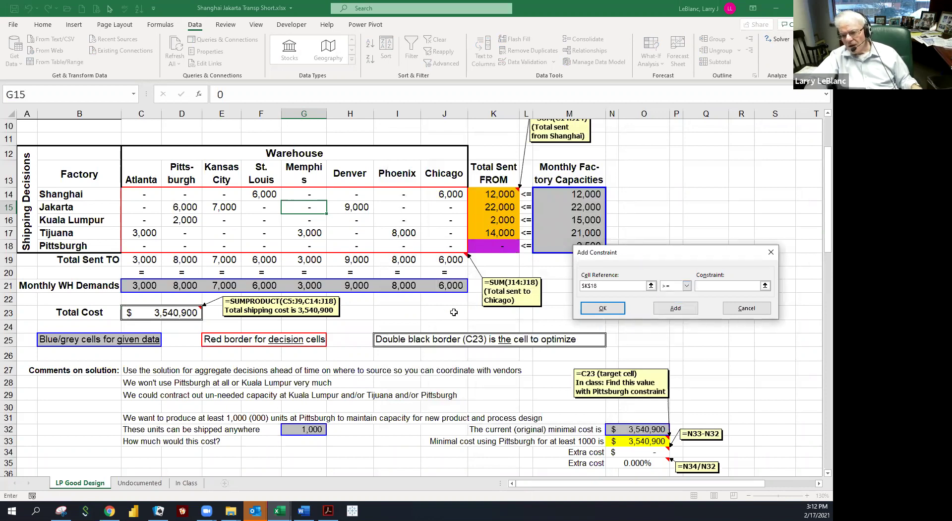
pyautogui.click(298, 434)
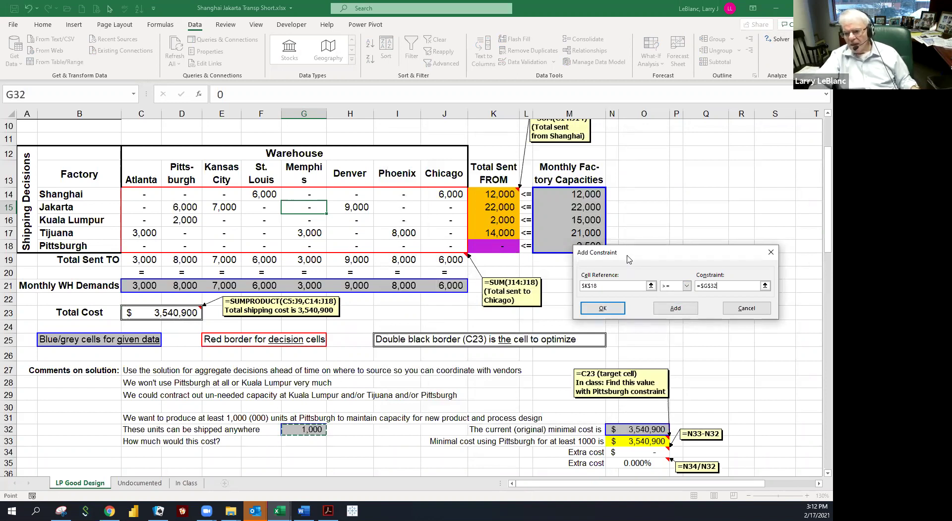
pyautogui.moveTo(624, 259); pyautogui.dragTo(259, 300)
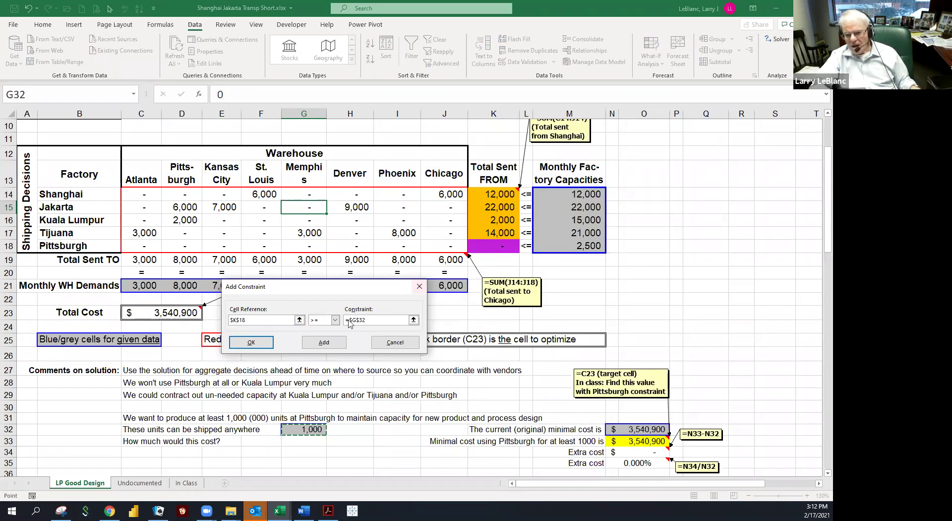
pyautogui.click(251, 344)
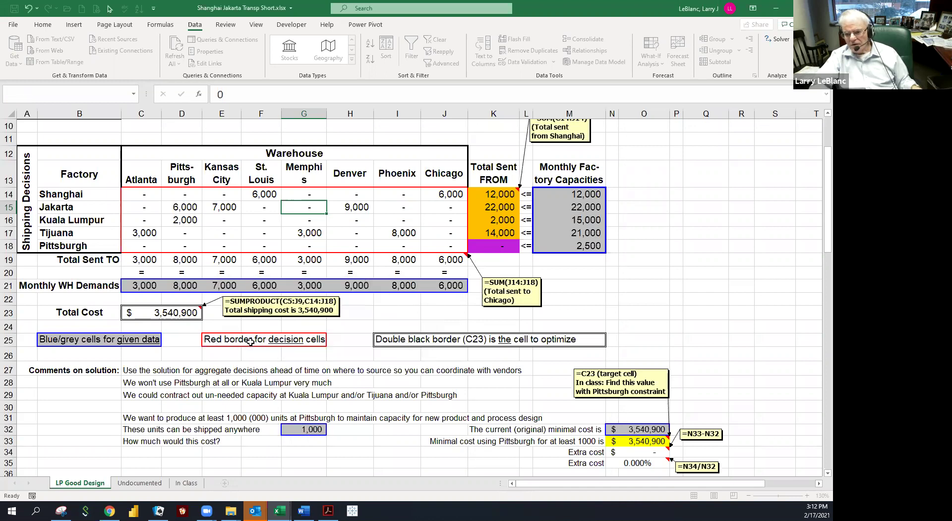
# Solve the transportation model with the Pittsburgh constraint and keep the Solver solution.
pyautogui.click(362, 452)
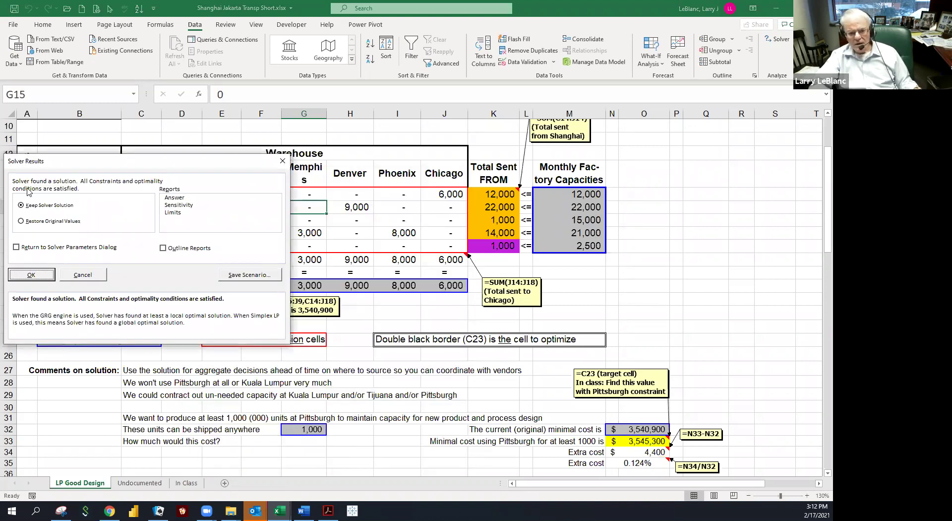
pyautogui.click(31, 274)
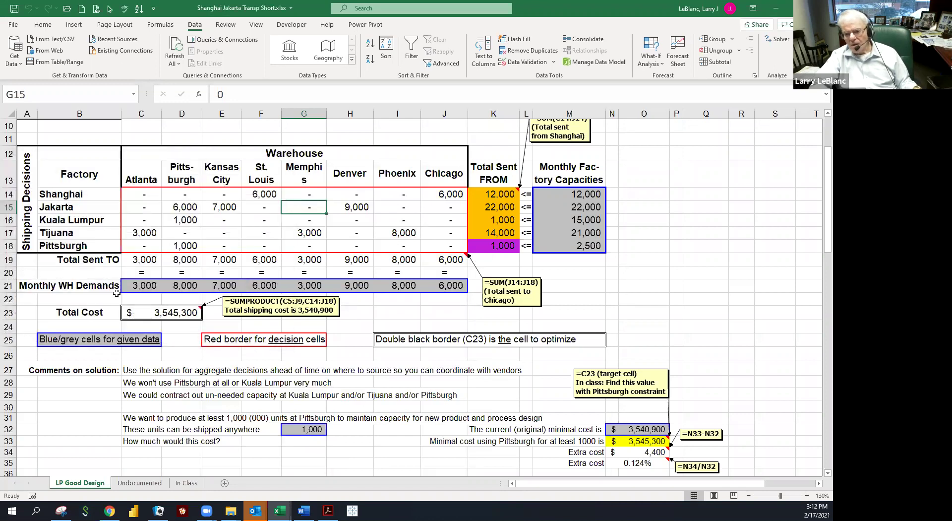
# Examine total cost C23 and compare the original cost N32, Pittsburgh-constrained cost N33, and extra cost amount N34 and percentage N35.
pyautogui.click(155, 311)
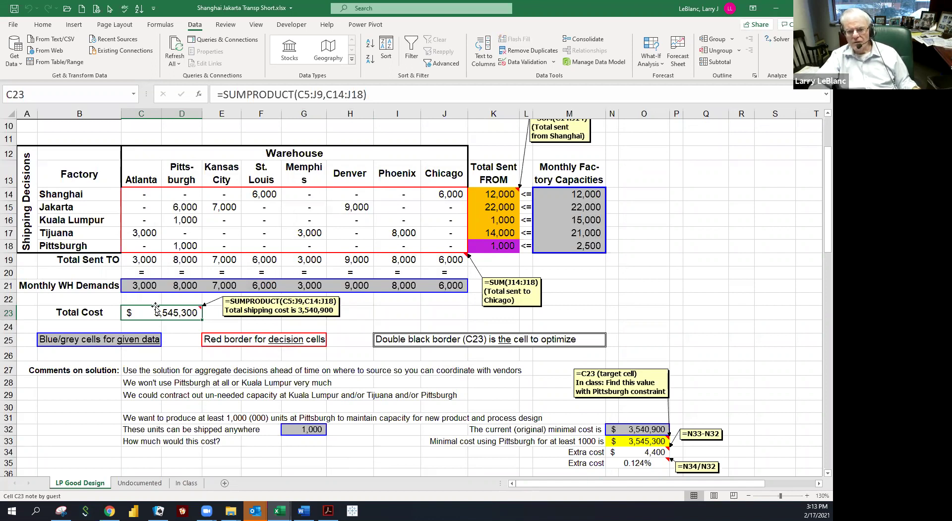
pyautogui.click(149, 300)
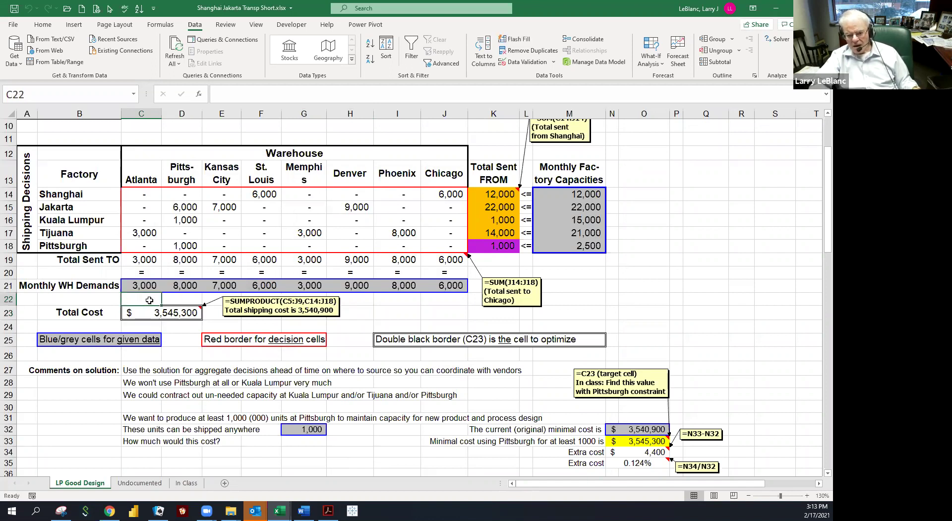
pyautogui.click(147, 308)
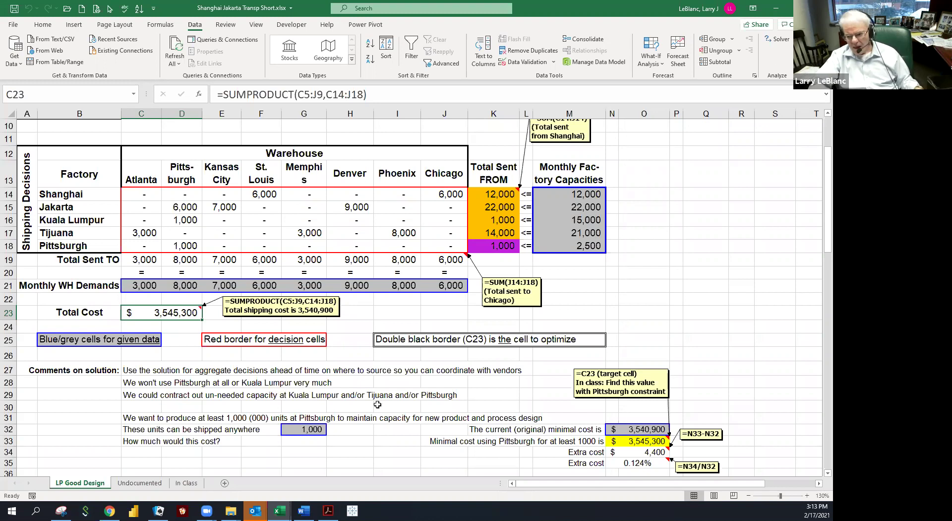
pyautogui.click(628, 442)
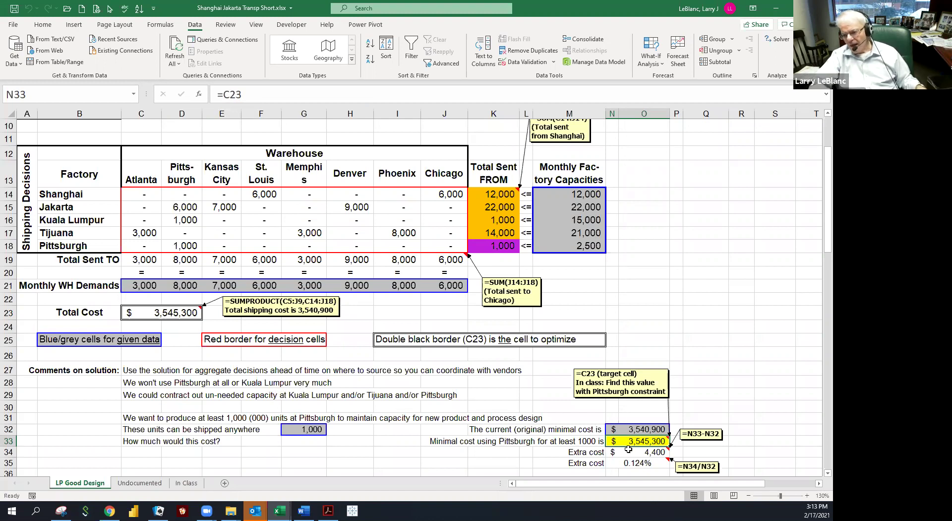
pyautogui.click(626, 427)
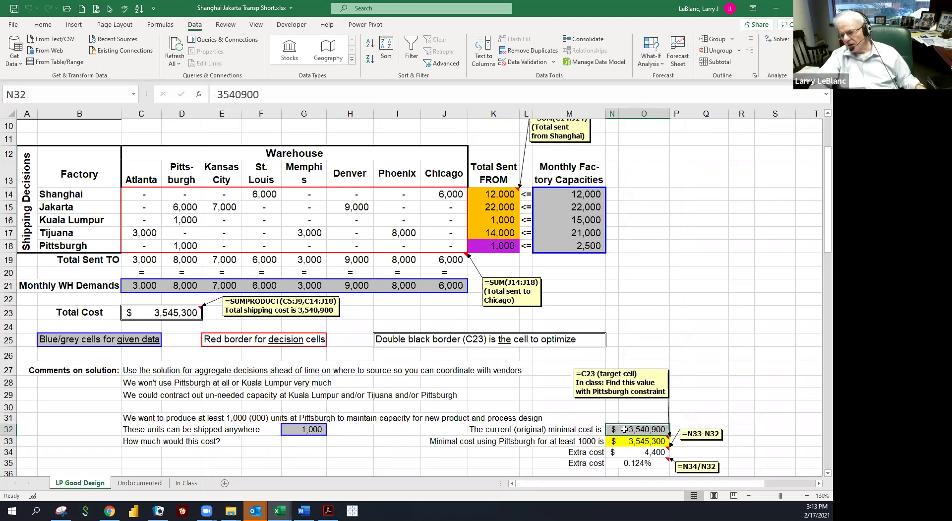
pyautogui.click(626, 440)
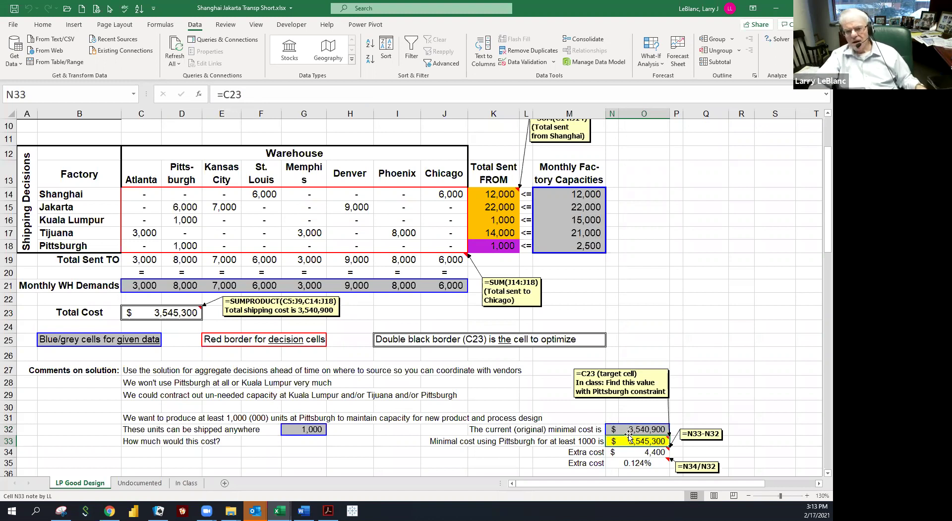
pyautogui.click(638, 451)
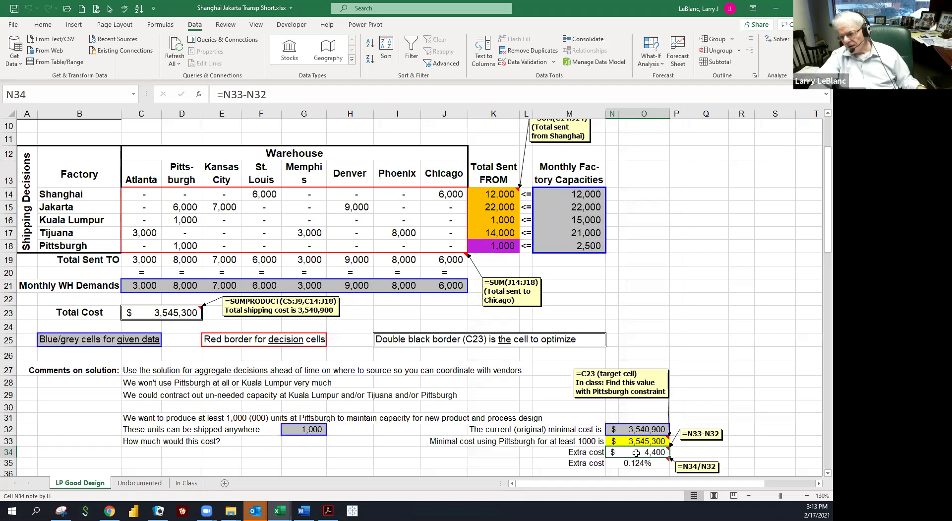
pyautogui.click(623, 461)
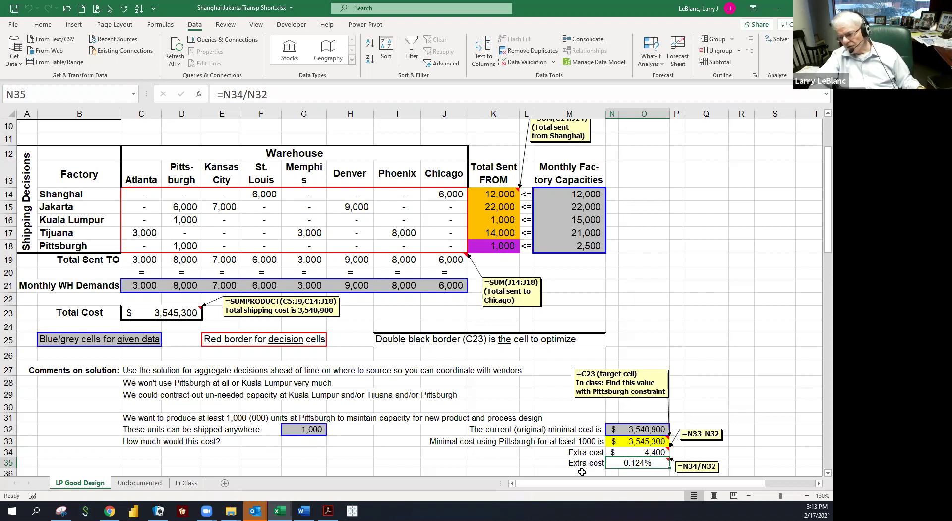
pyautogui.click(389, 454)
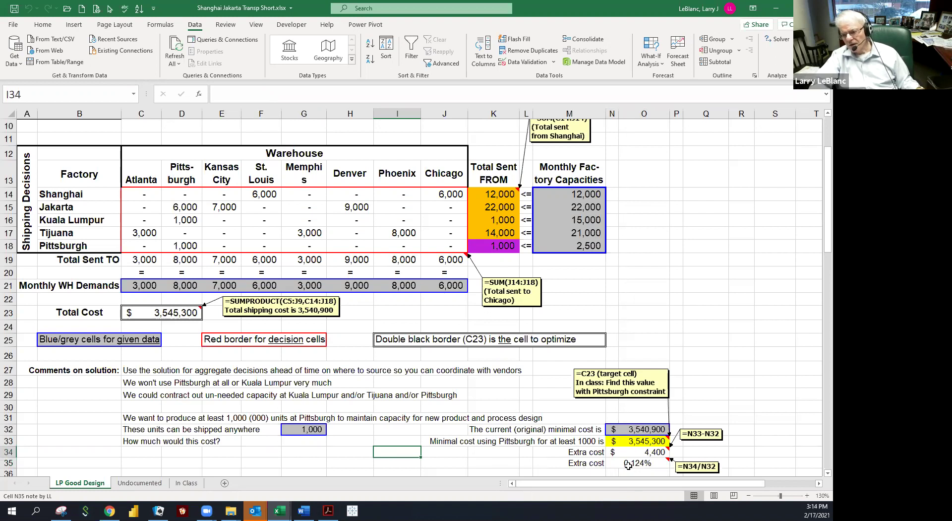
pyautogui.click(627, 464)
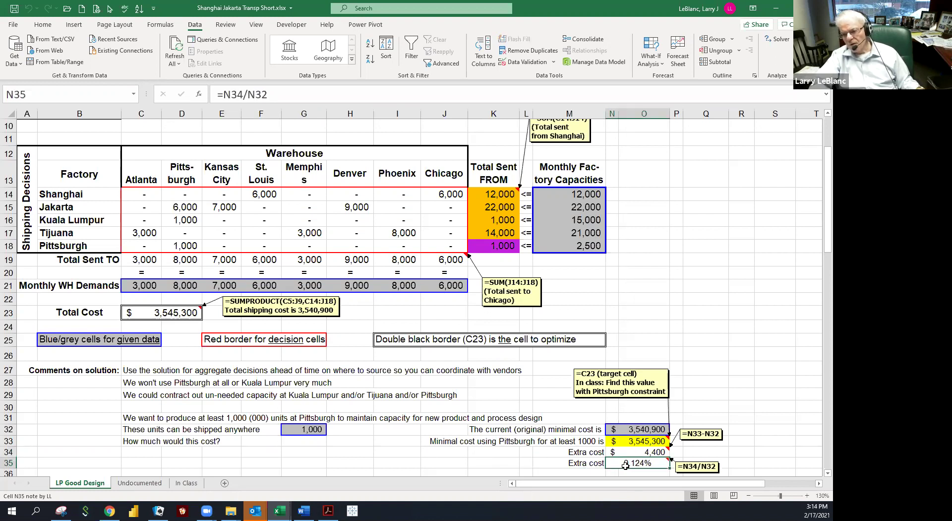
# Review the solution comments and the Pittsburgh production requirement around G28:G34.
pyautogui.moveTo(292, 407); pyautogui.dragTo(293, 445)
pyautogui.moveTo(292, 408); pyautogui.dragTo(294, 446)
pyautogui.click(293, 446)
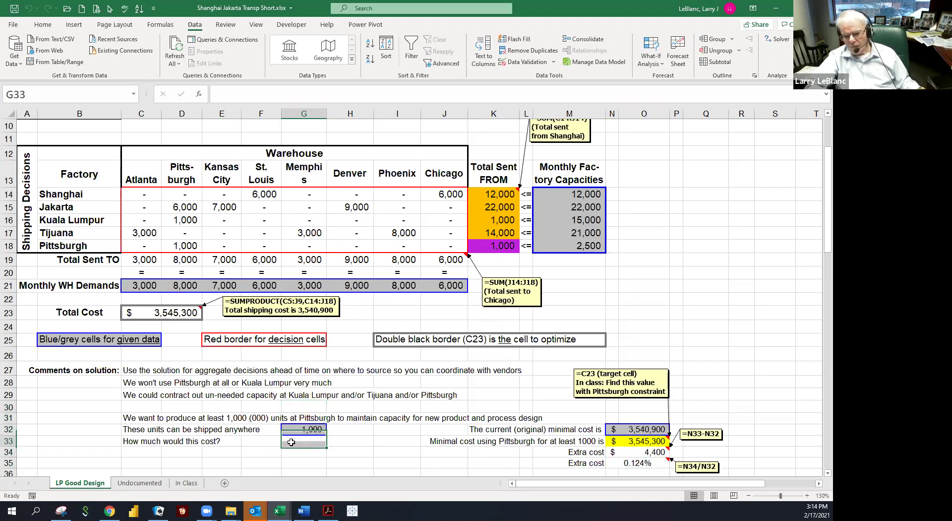
pyautogui.moveTo(293, 407); pyautogui.dragTo(294, 448)
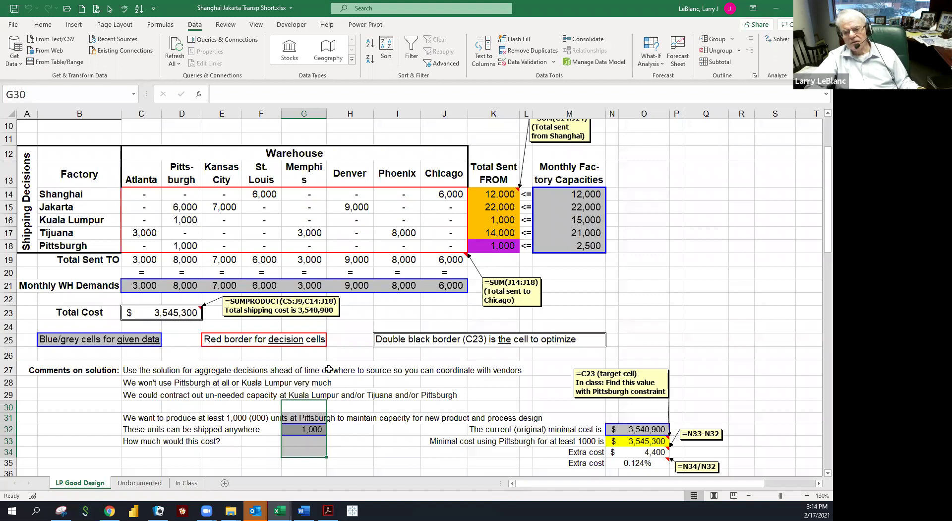
pyautogui.moveTo(298, 405); pyautogui.dragTo(297, 454)
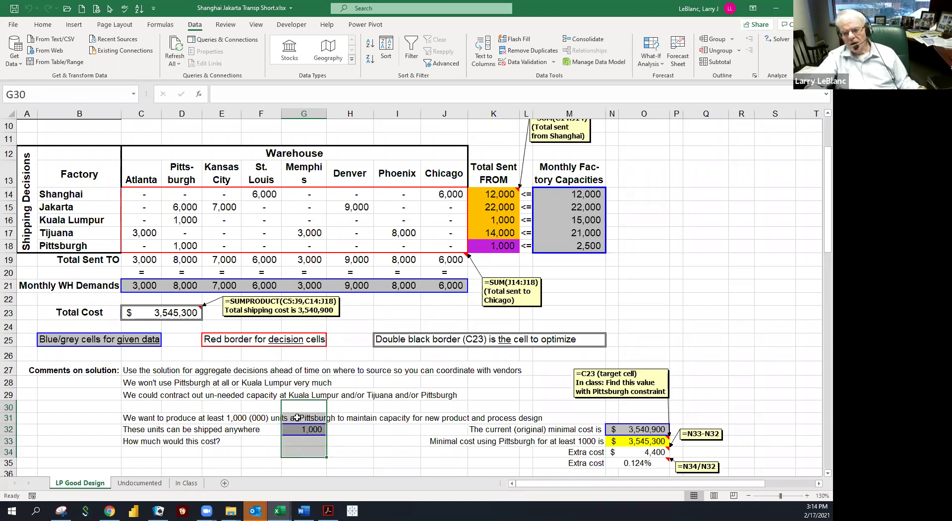
pyautogui.click(294, 357)
pyautogui.moveTo(294, 357); pyautogui.dragTo(294, 453)
pyautogui.click(295, 397)
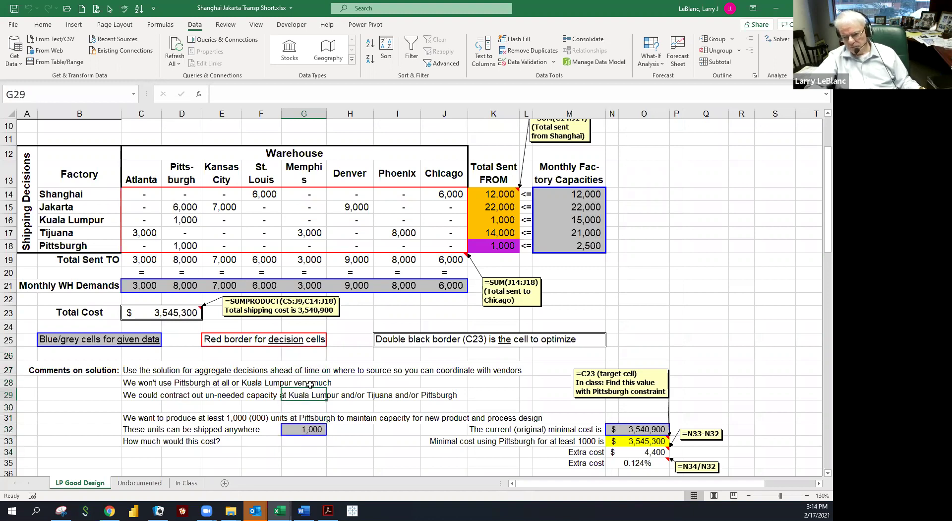
pyautogui.click(300, 381)
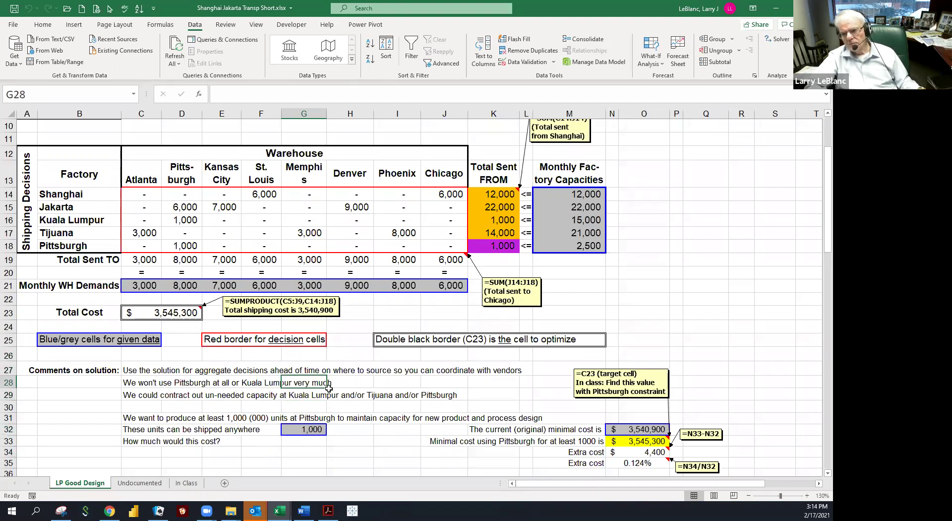
# Move the Transportation Model text box over the unit shipping costs table so its full text can be read.
pyautogui.scroll(3, 329, 388)
pyautogui.click(524, 216)
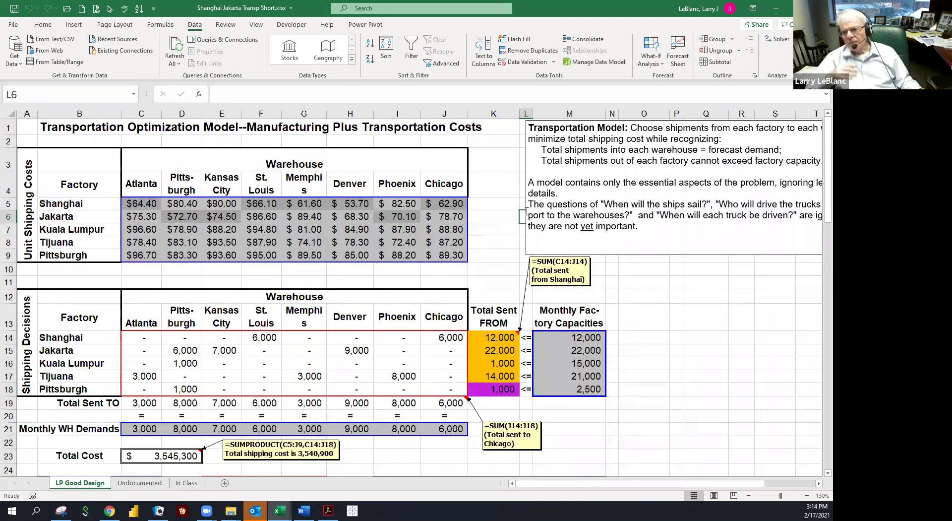
pyautogui.click(527, 212)
pyautogui.moveTo(526, 212); pyautogui.dragTo(249, 226)
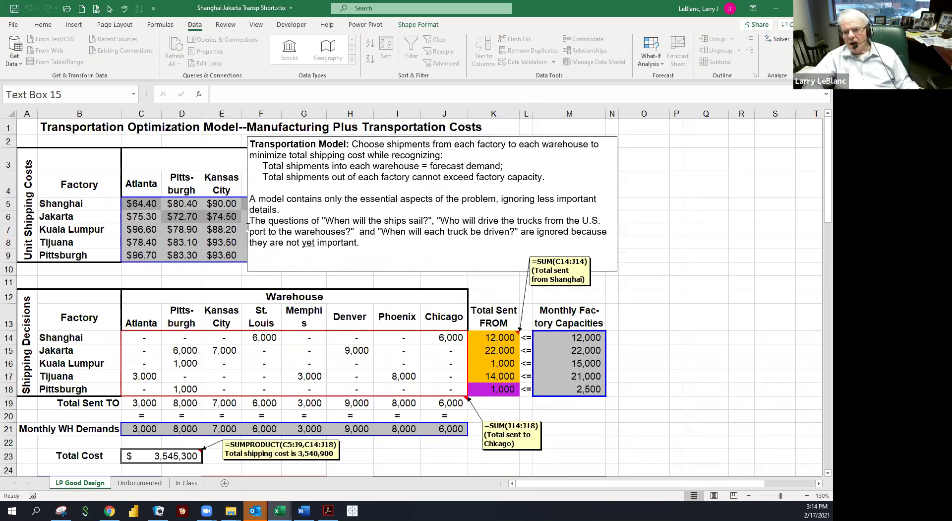
# Read the transportation model's objective, warehouse demand requirement and factory capacity limit in the Transportation Model text box.
pyautogui.doubleClick(360, 145)
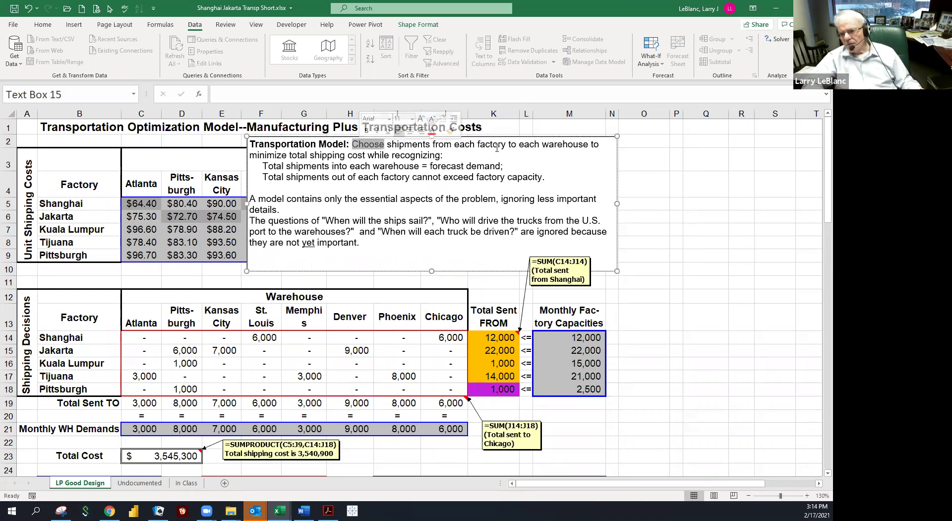
pyautogui.click(551, 148)
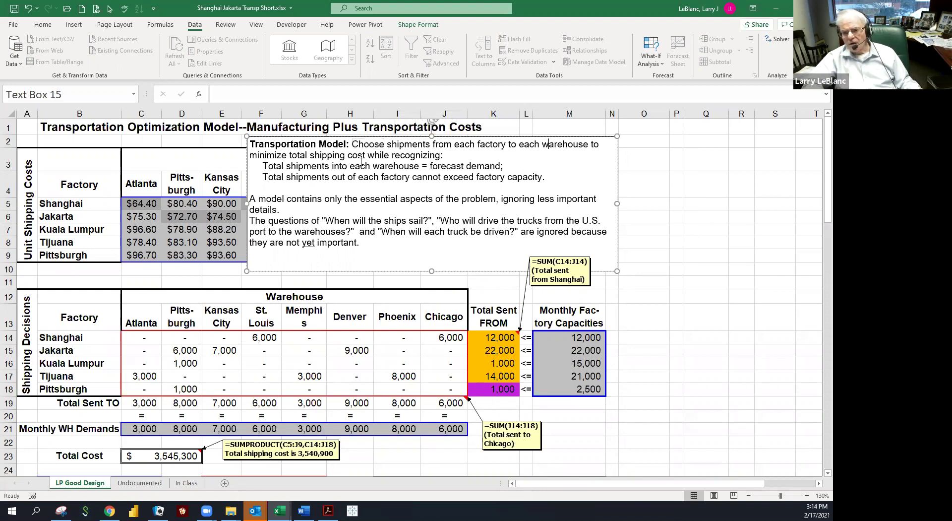
pyautogui.click(300, 166)
pyautogui.moveTo(269, 165); pyautogui.dragTo(501, 168)
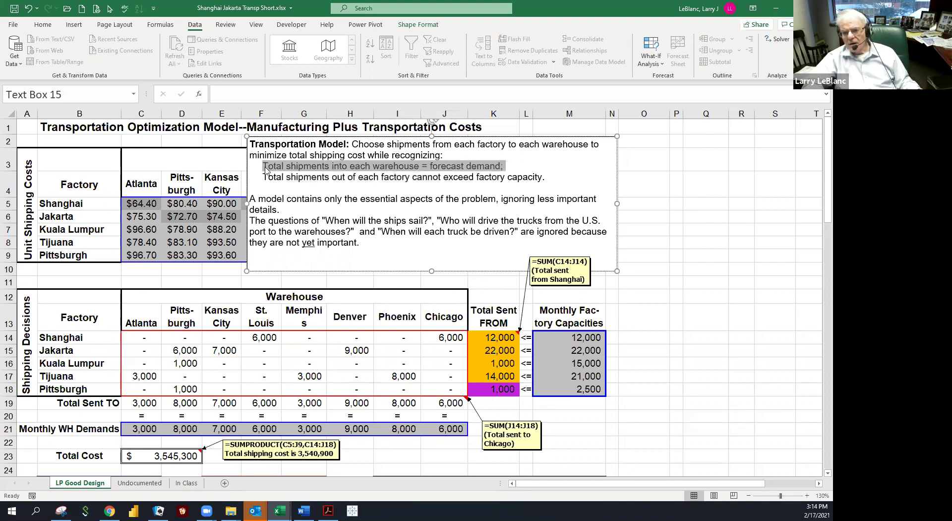
pyautogui.moveTo(258, 171); pyautogui.dragTo(545, 178)
pyautogui.click(543, 179)
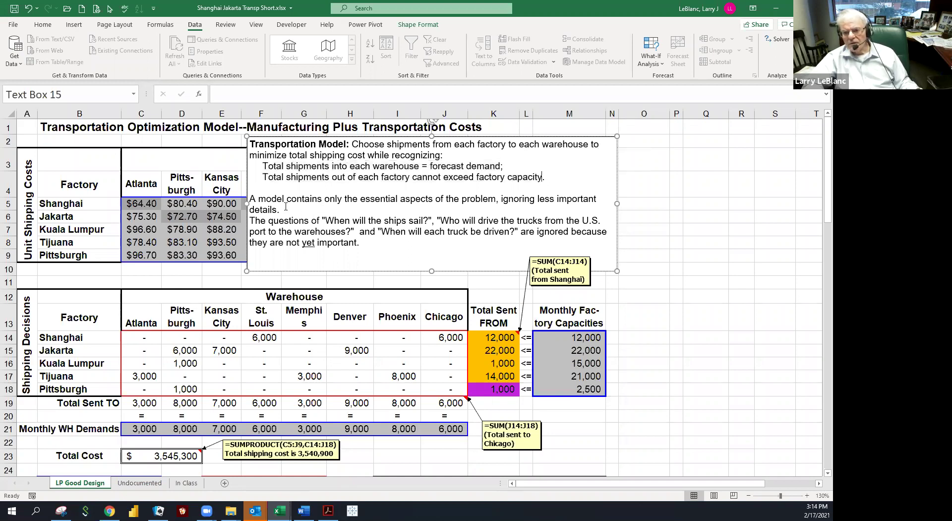
# Read the text box's paragraph on a model's essential aspects and the ignored questions about ships, drivers and trucks.
pyautogui.doubleClick(271, 199)
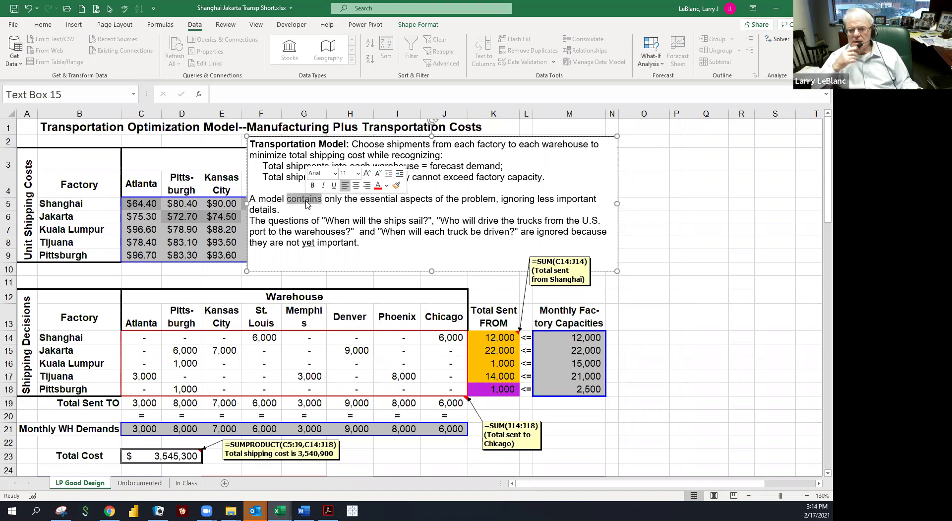
pyautogui.click(326, 200)
pyautogui.doubleClick(327, 199)
pyautogui.click(296, 200)
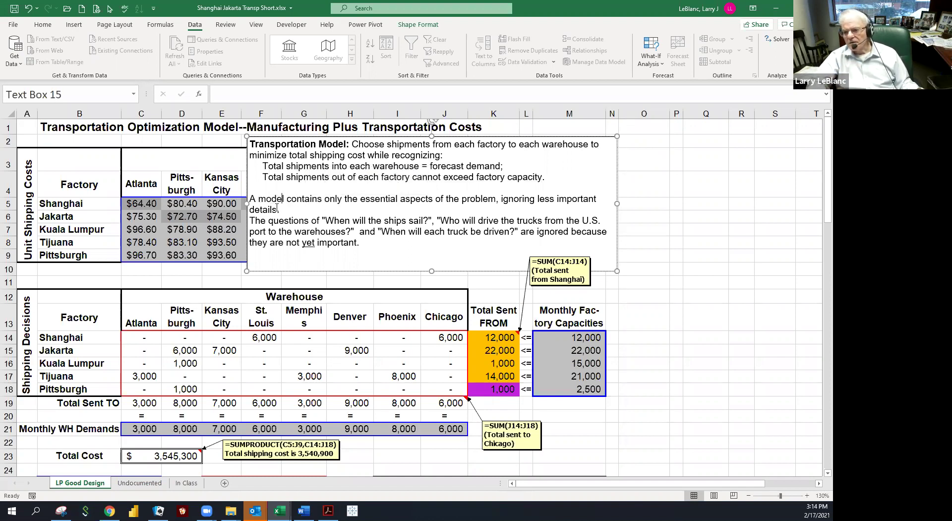
pyautogui.tripleClick(267, 200)
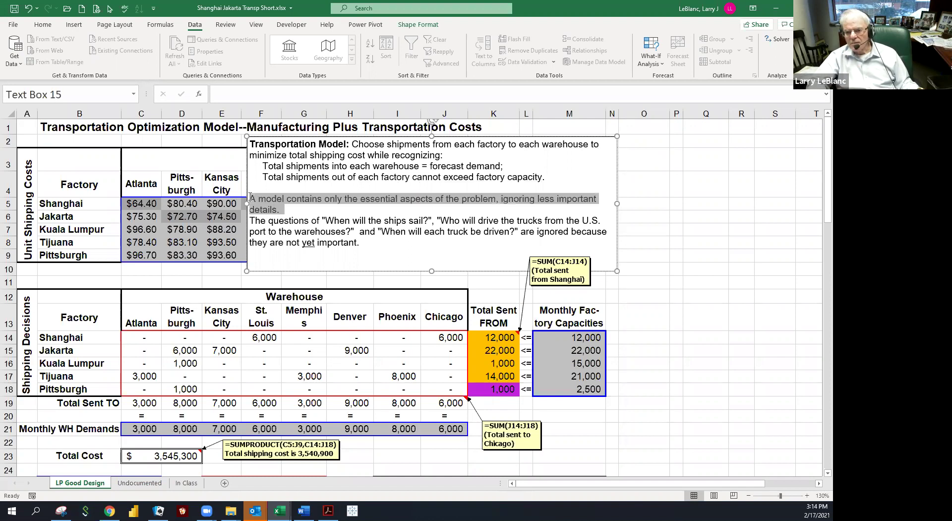
pyautogui.click(250, 199)
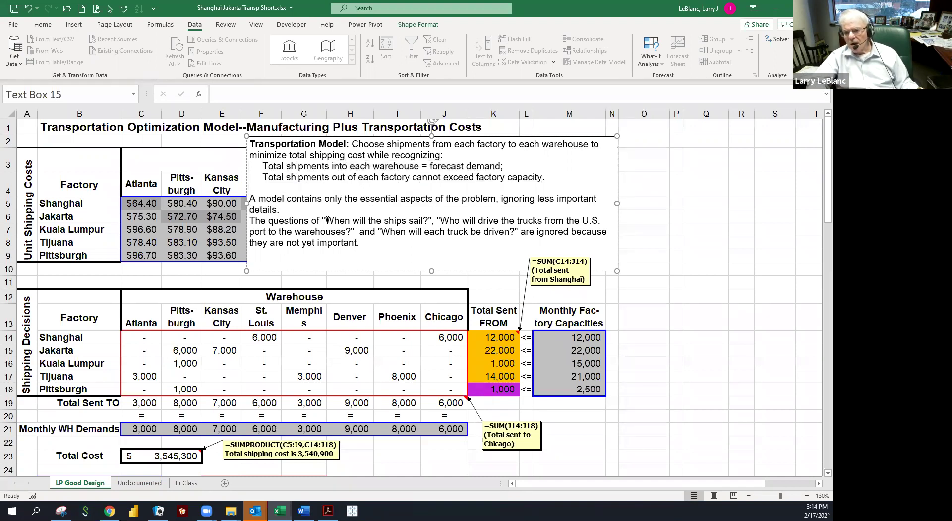
pyautogui.moveTo(341, 218); pyautogui.dragTo(435, 224)
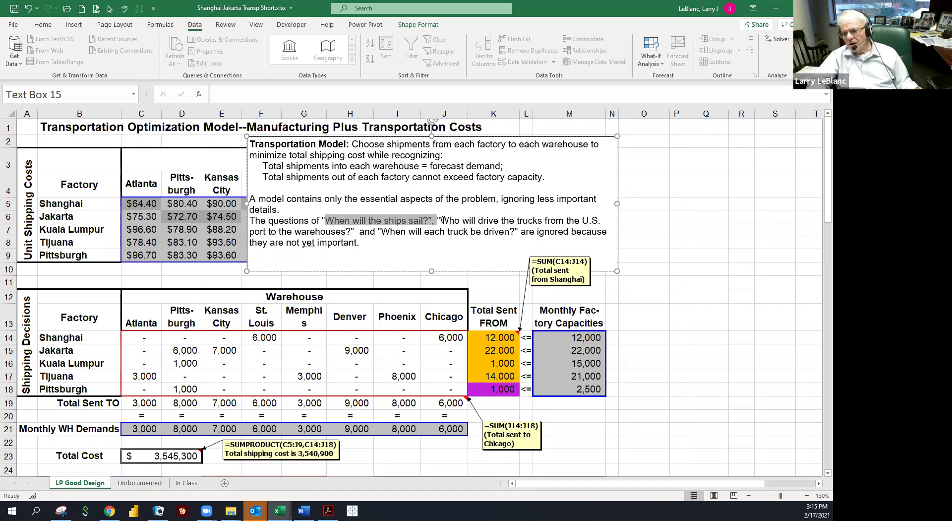
pyautogui.moveTo(443, 221); pyautogui.dragTo(366, 227)
pyautogui.click(388, 231)
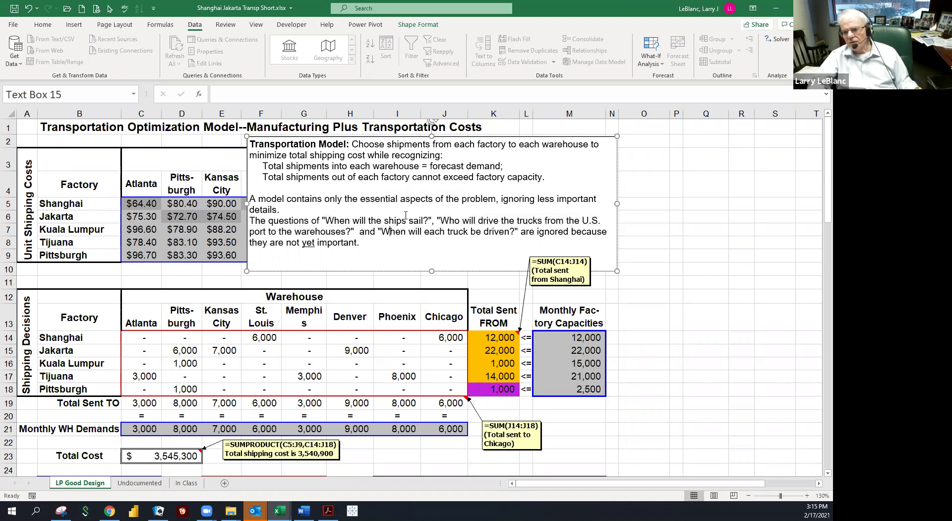
# Move the Transportation Model text box off the unit shipping costs table to around column K, and examine the shipping decisions in C14:J18.
pyautogui.moveTo(480, 135); pyautogui.dragTo(711, 134)
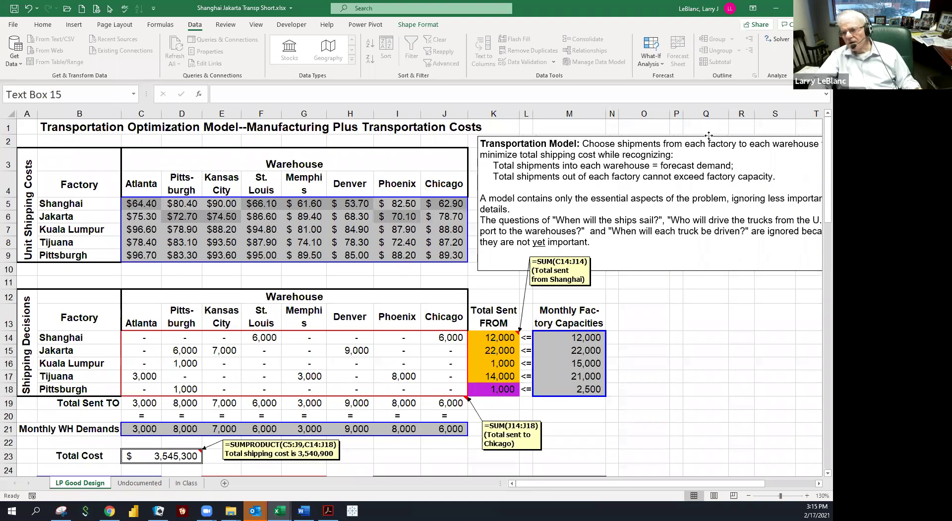
pyautogui.click(182, 349)
pyautogui.moveTo(144, 350); pyautogui.dragTo(425, 378)
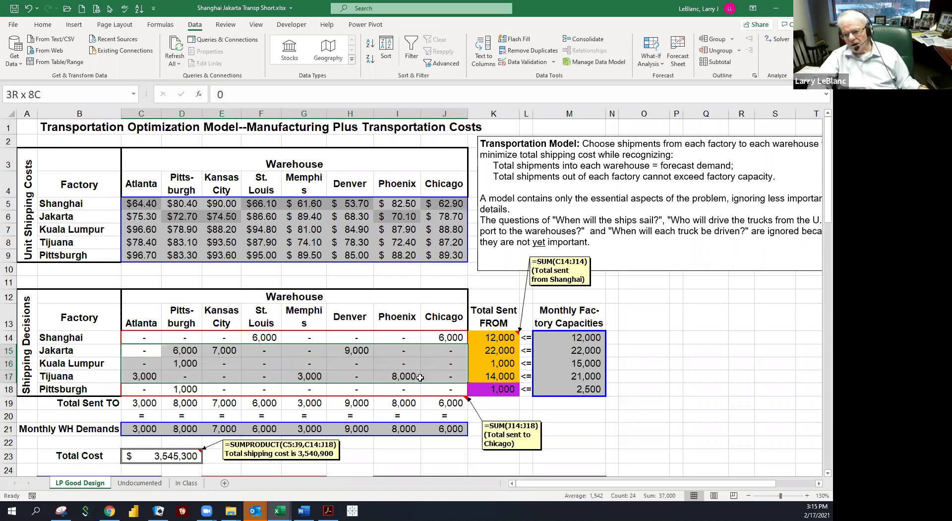
pyautogui.click(402, 376)
pyautogui.click(365, 364)
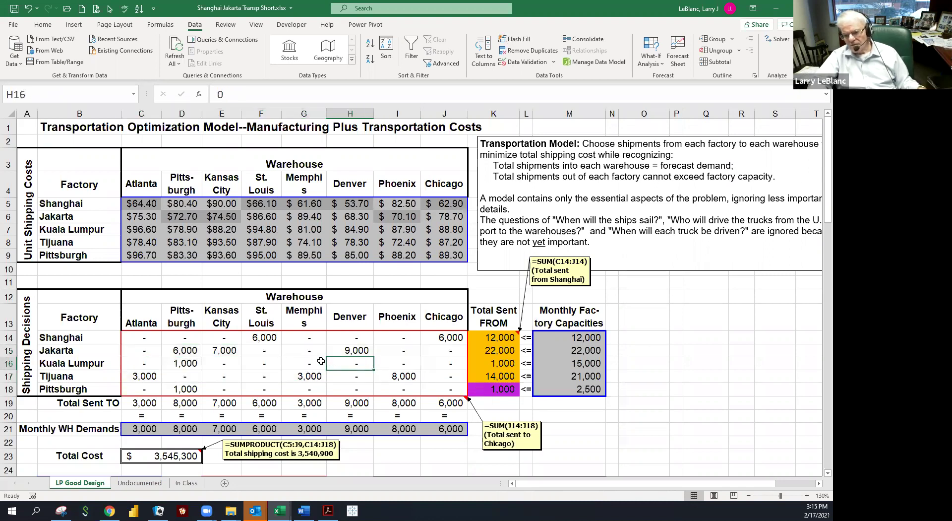
pyautogui.click(319, 361)
pyautogui.click(272, 361)
pyautogui.click(272, 349)
# Examine the unit shipping costs for Shanghai, Kuala Lumpur and Tijuana in the factory-to-warehouse cost table.
pyautogui.click(62, 204)
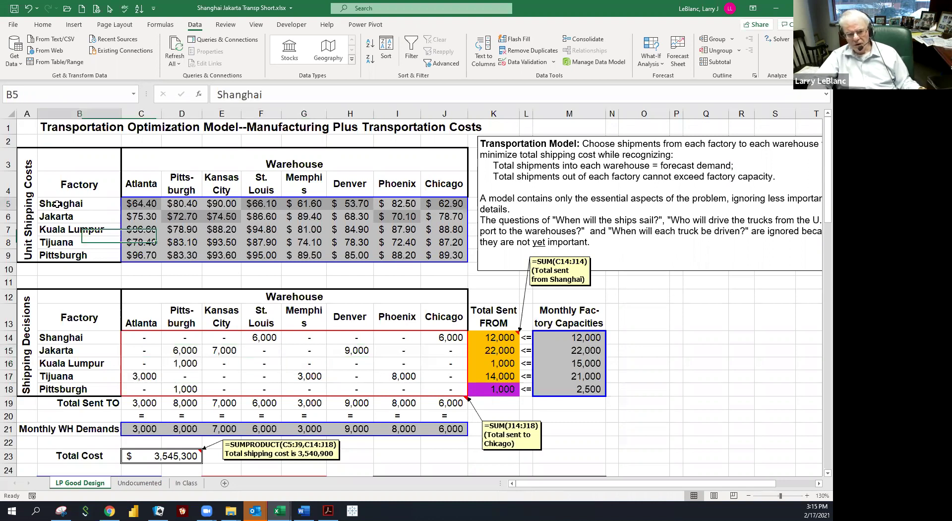
pyautogui.click(138, 205)
pyautogui.click(225, 233)
pyautogui.click(266, 239)
pyautogui.click(232, 232)
pyautogui.click(189, 231)
pyautogui.click(153, 229)
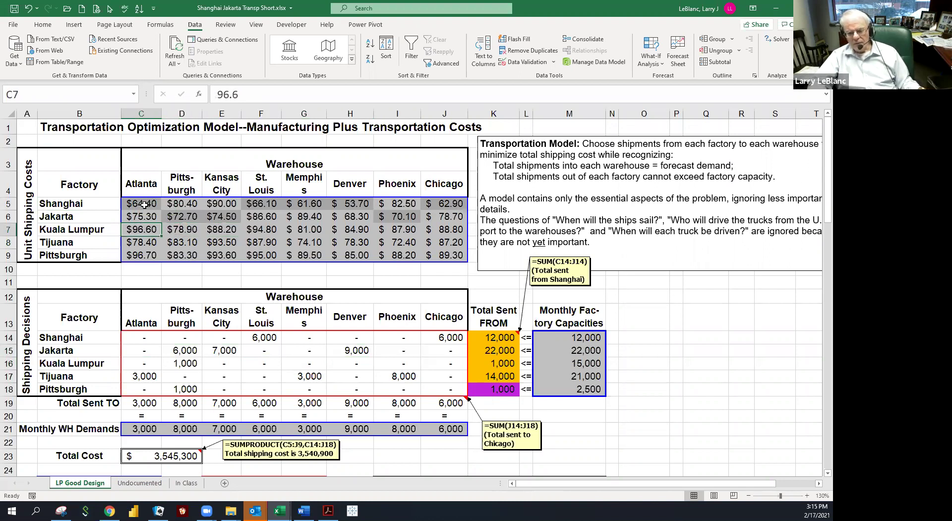
# Review the comments on the solution and the Pittsburgh production cost question in rows 27 to 35.
pyautogui.scroll(-4, 154, 224)
pyautogui.scroll(3, 156, 203)
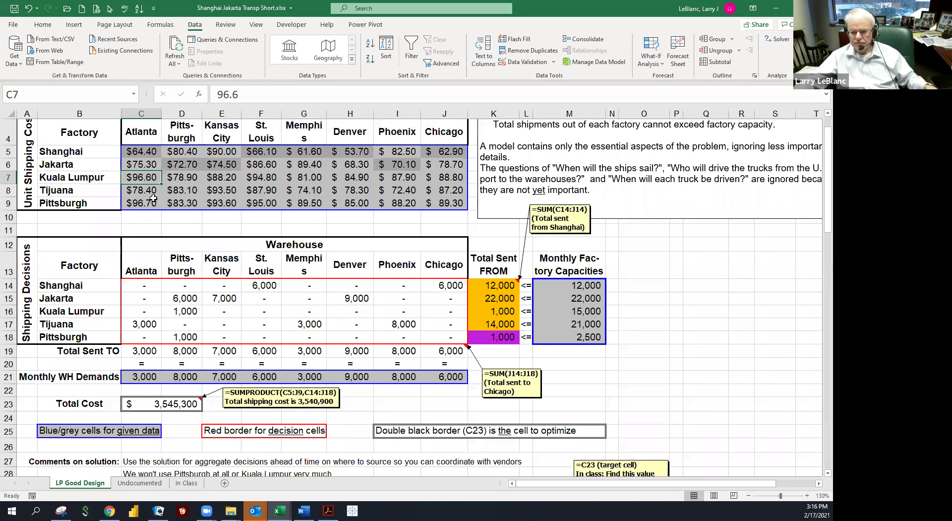
pyautogui.click(182, 276)
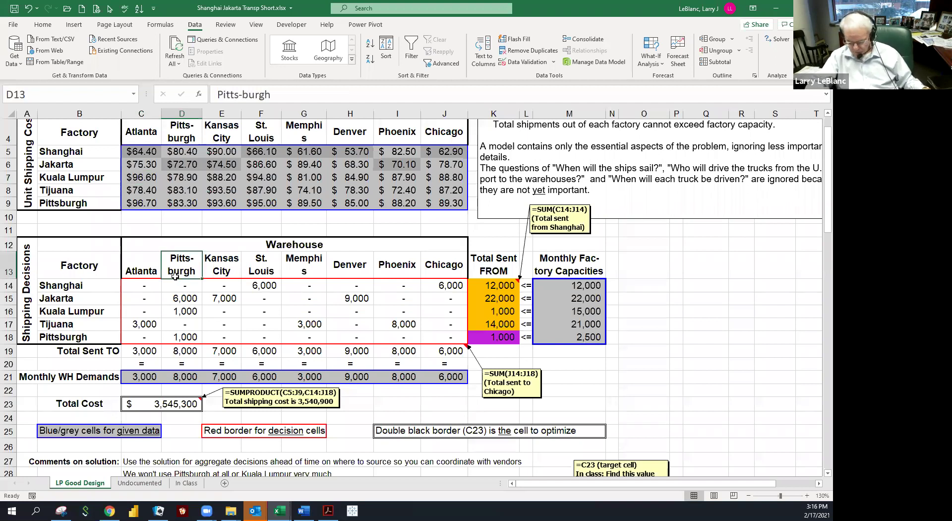
pyautogui.click(134, 456)
pyautogui.scroll(-3, 134, 455)
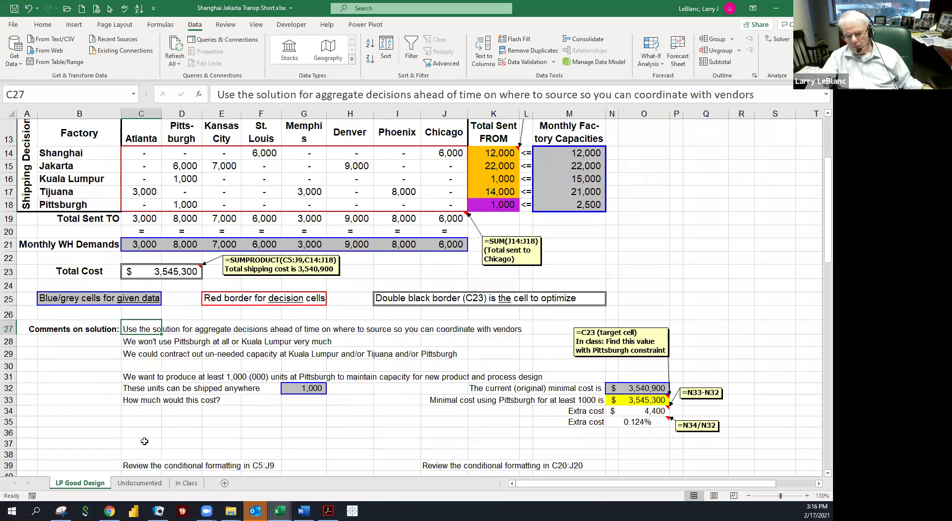
pyautogui.click(158, 404)
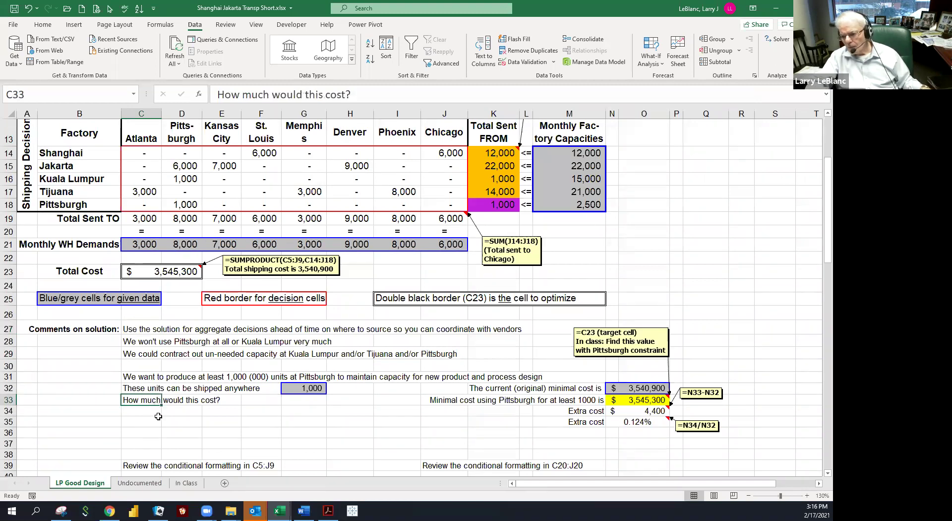
pyautogui.click(158, 423)
pyautogui.click(150, 432)
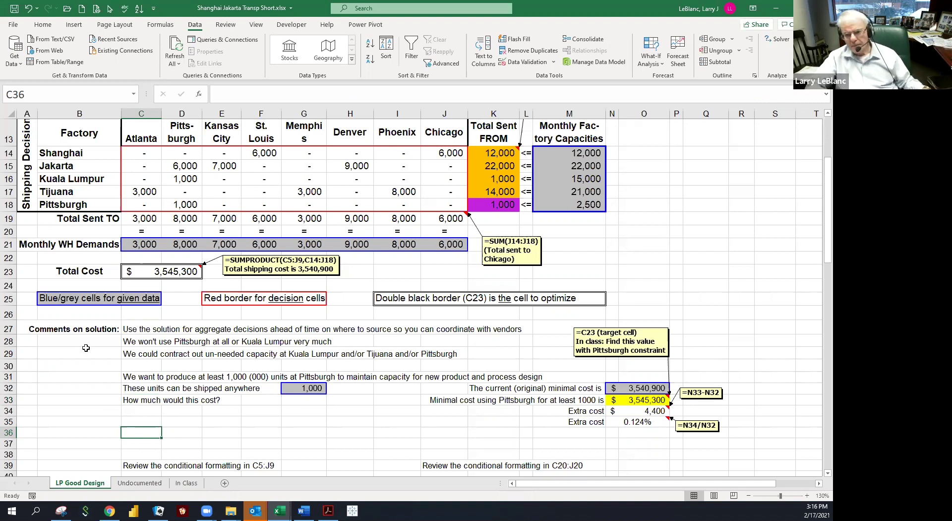
# Check shipping decision cells for Kuala Lumpur and Tijuana, and review the conditional formatting notes and rule pictures below row 39.
pyautogui.click(221, 179)
pyautogui.click(255, 191)
pyautogui.click(221, 193)
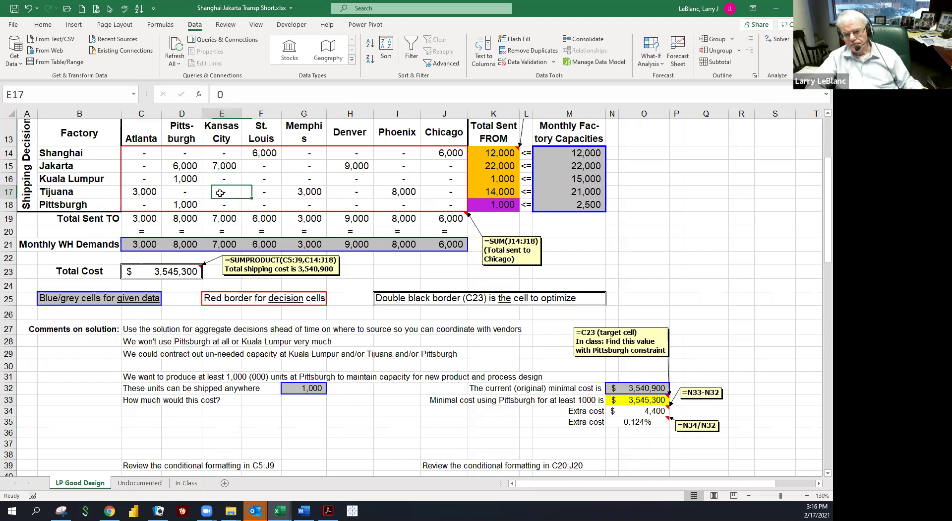
pyautogui.click(191, 195)
pyautogui.scroll(-8, 176, 212)
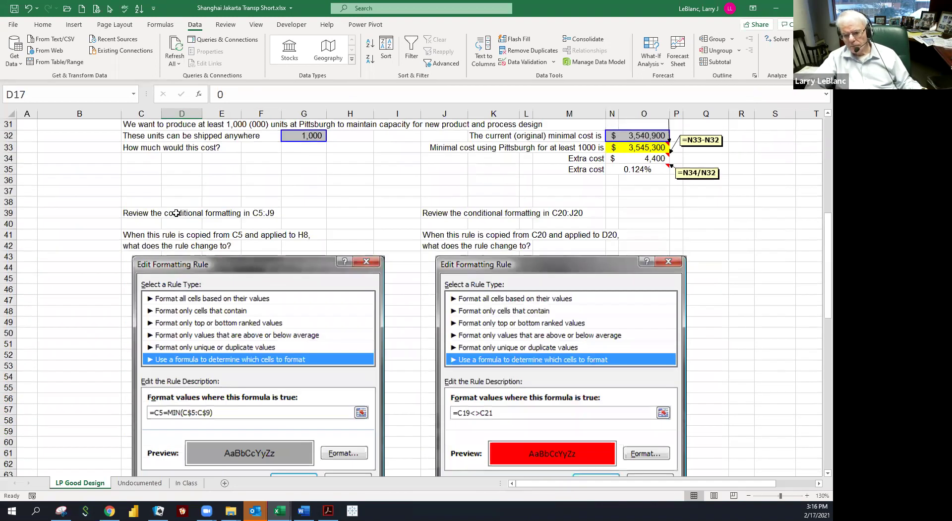
pyautogui.scroll(-2, 177, 242)
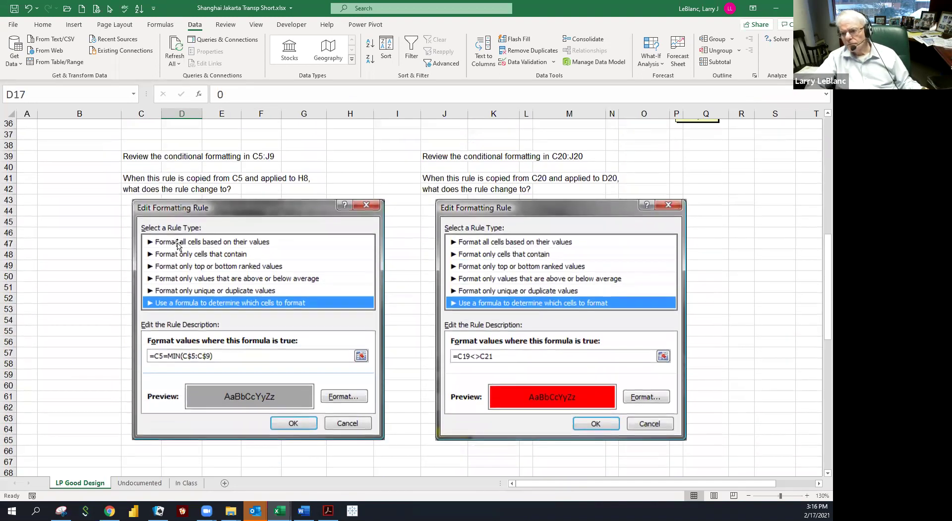
# Open the Conditional Formatting Rules Manager for the unit shipping costs in C5:J9.
pyautogui.scroll(12, 177, 244)
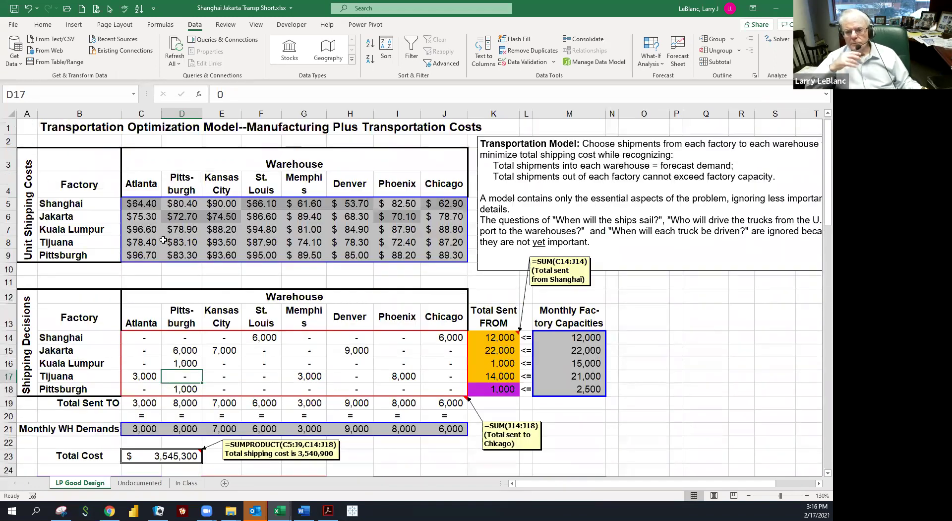
pyautogui.moveTo(144, 204); pyautogui.dragTo(449, 258)
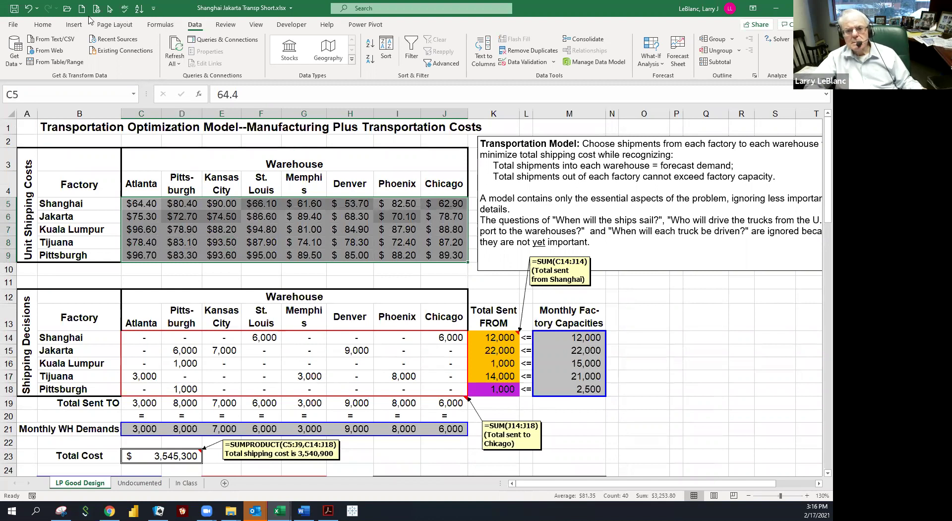
pyautogui.click(42, 25)
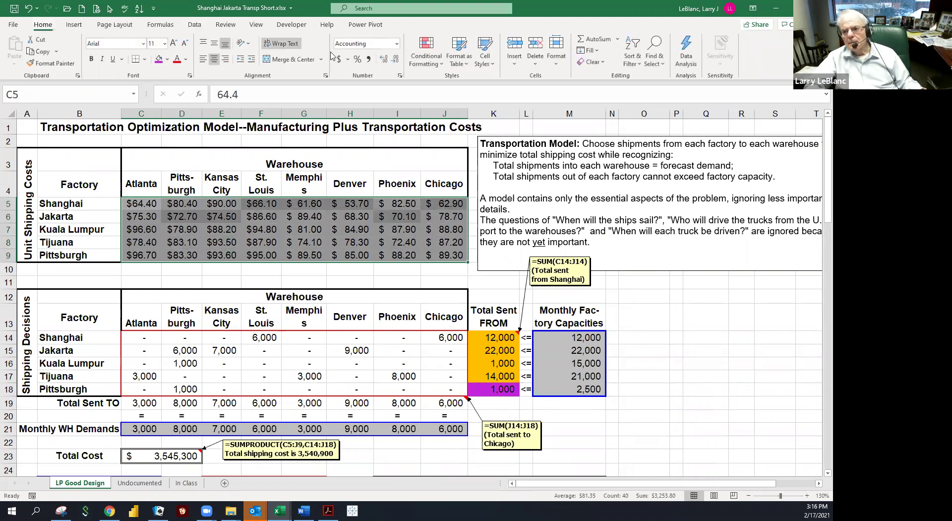
pyautogui.click(428, 58)
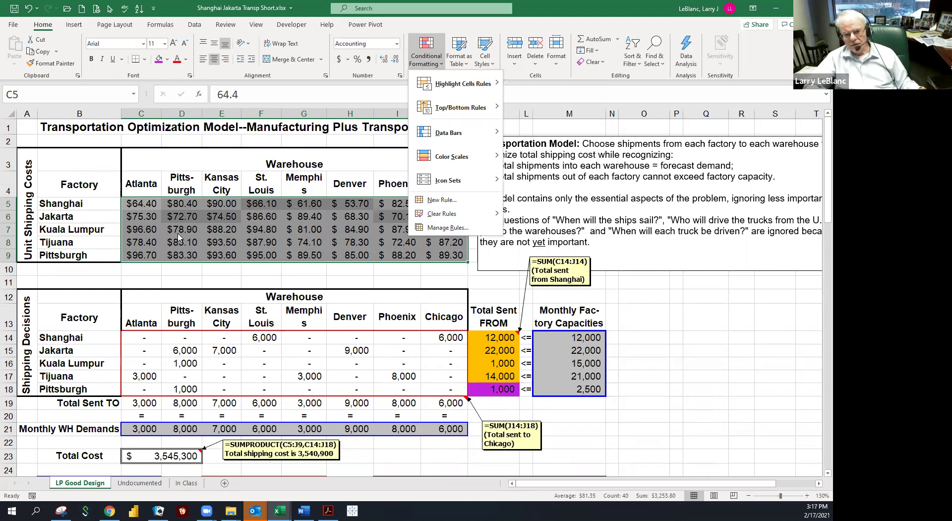
pyautogui.click(307, 177)
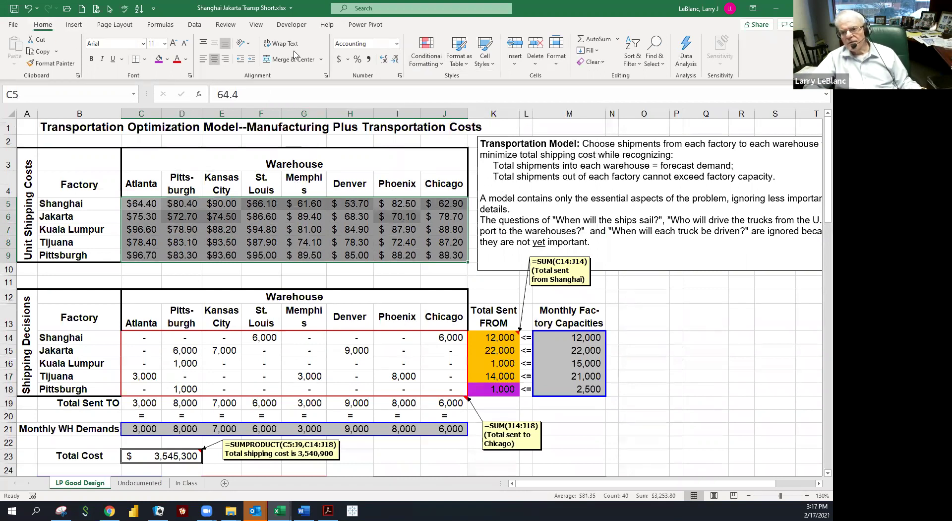
pyautogui.click(424, 57)
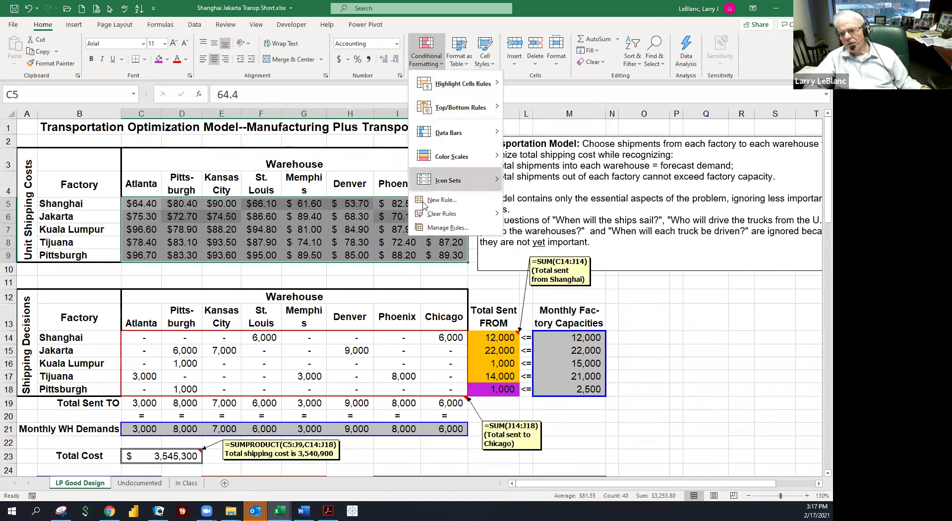
pyautogui.click(436, 227)
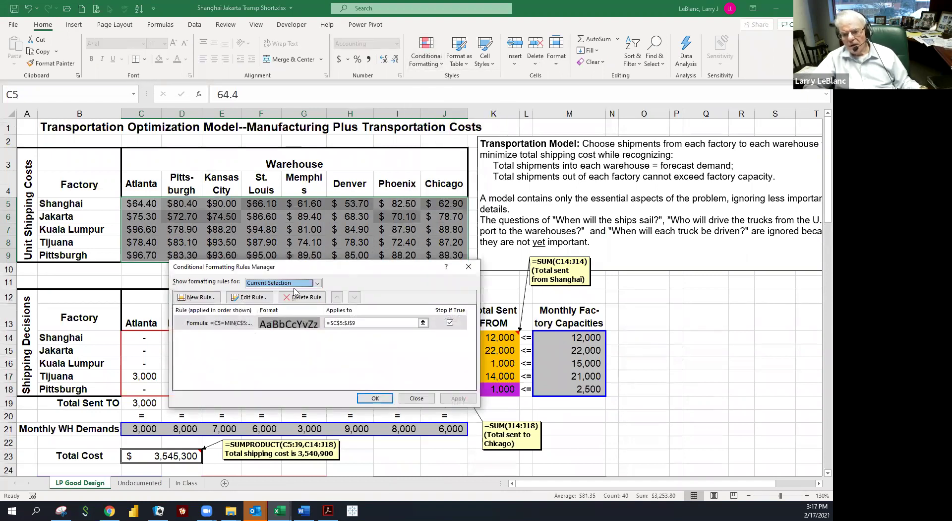
# Examine the formula and format of the MIN rule for C5:J9 in Edit Formatting Rule, and close the rules manager without changes.
pyautogui.click(250, 297)
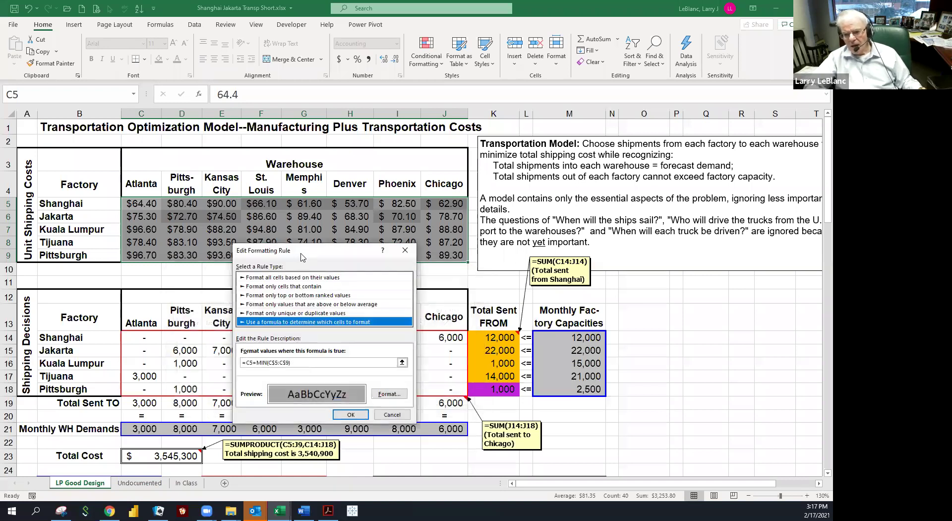
pyautogui.moveTo(301, 256); pyautogui.dragTo(536, 188)
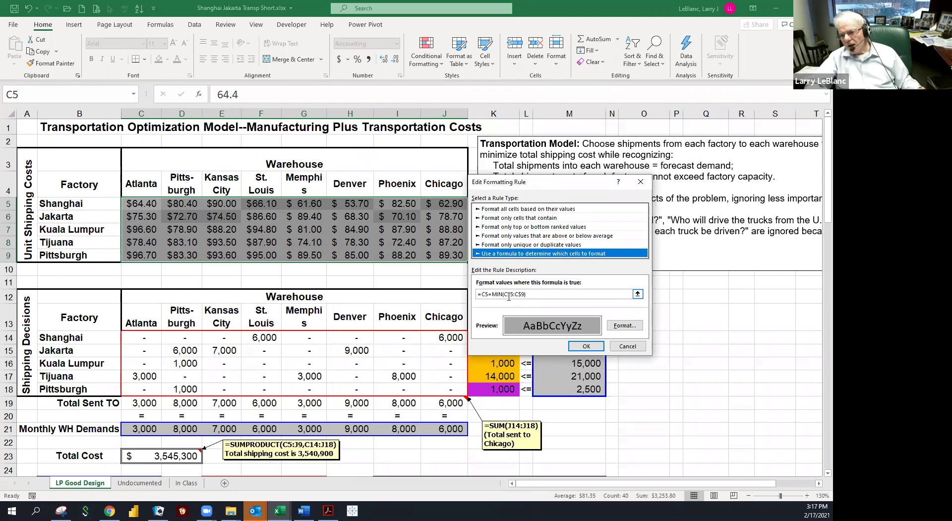
pyautogui.click(618, 330)
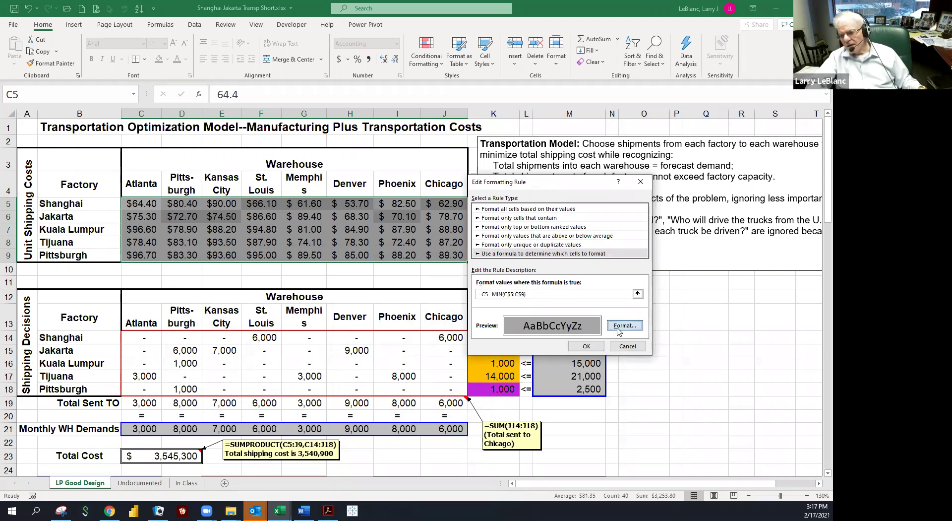
pyautogui.click(585, 346)
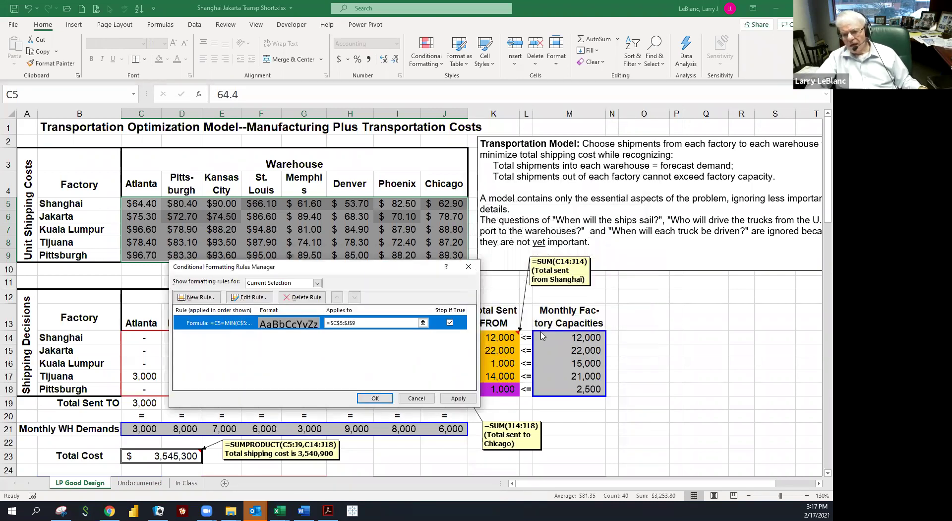
pyautogui.click(416, 398)
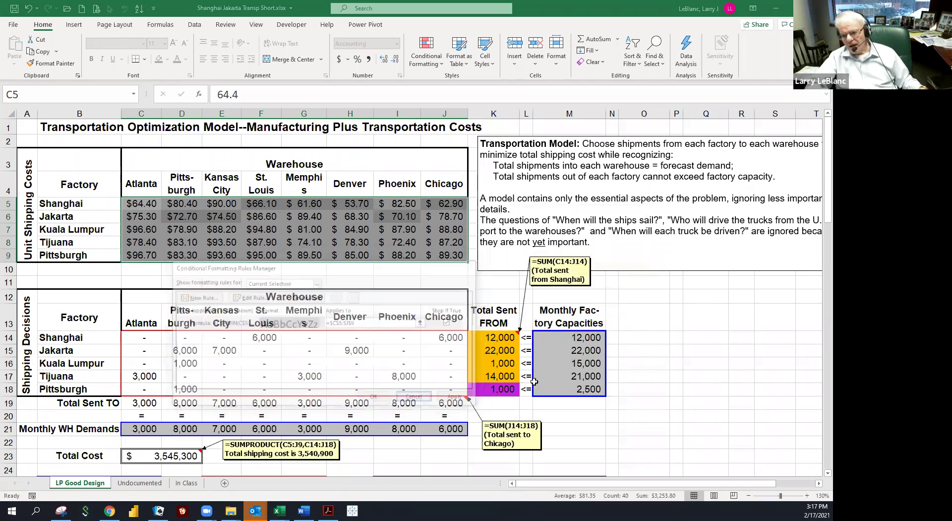
# Review the Atlanta column of unit shipping costs in C5:C9.
pyautogui.click(644, 363)
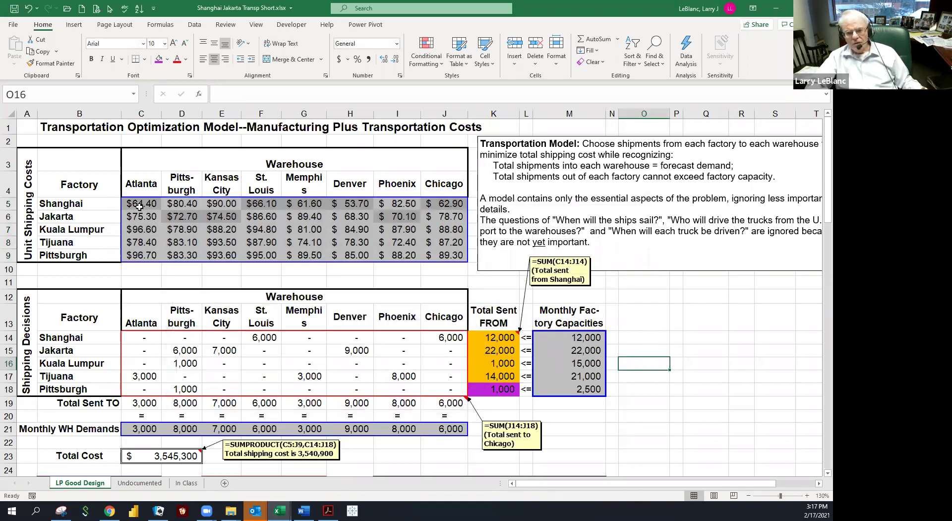
pyautogui.moveTo(139, 204); pyautogui.dragTo(136, 259)
pyautogui.click(158, 280)
pyautogui.click(182, 278)
pyautogui.click(209, 278)
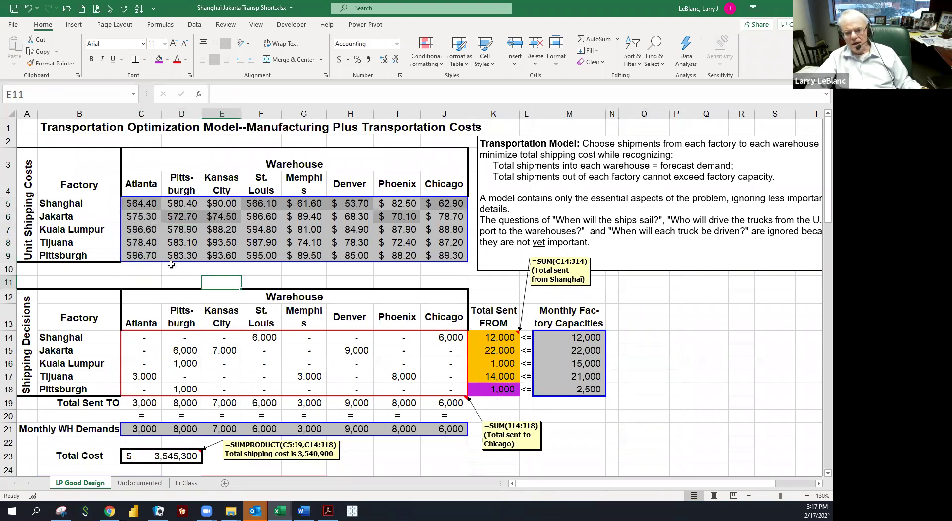
pyautogui.click(145, 283)
pyautogui.click(131, 185)
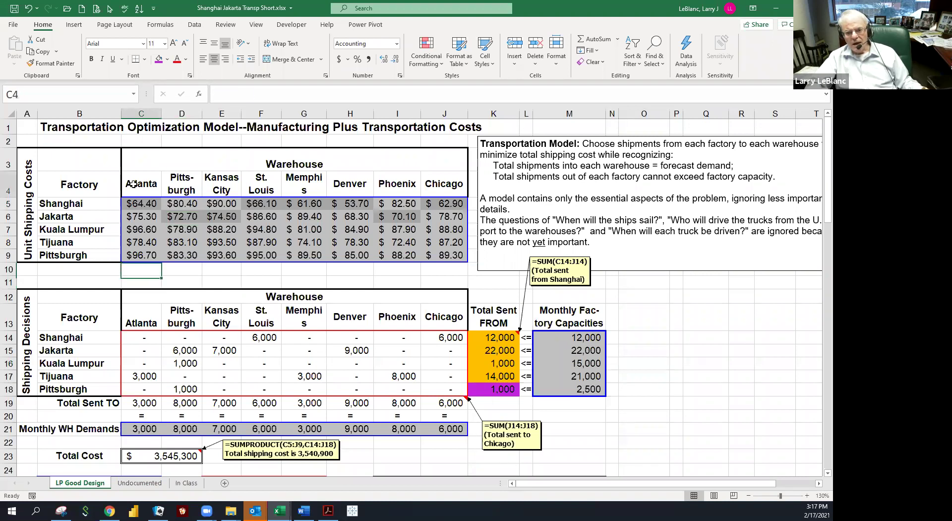
# Compare each factory's unit shipping cost to Atlanta, going from Pittsburgh in row 9 up to Shanghai in row 5.
pyautogui.click(58, 257)
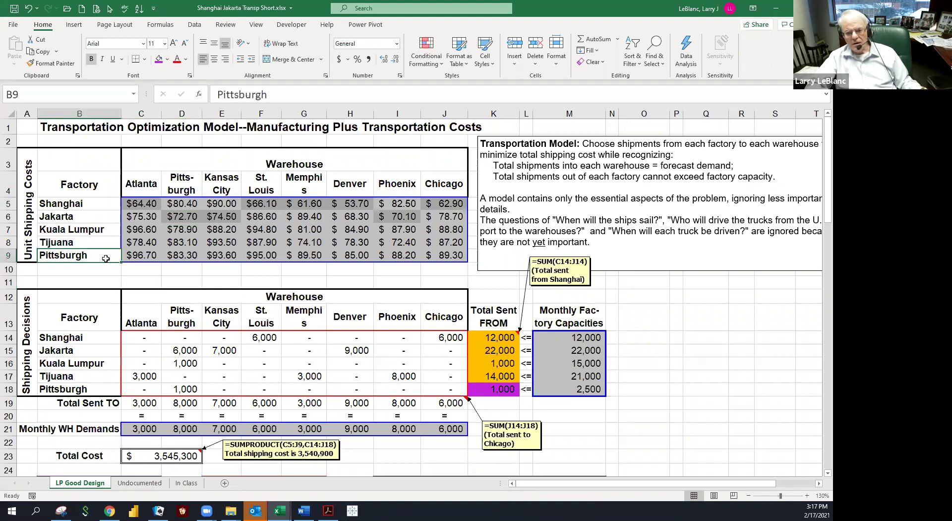
pyautogui.click(137, 257)
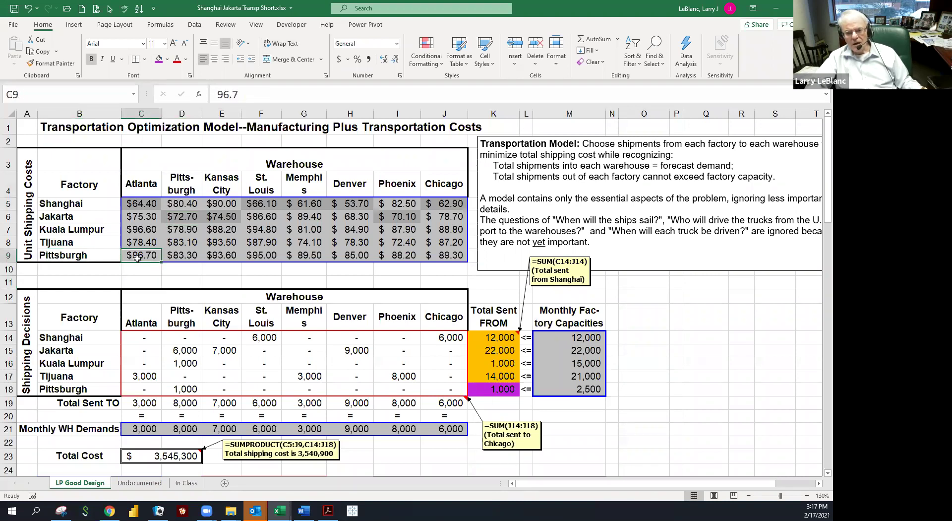
pyautogui.click(100, 257)
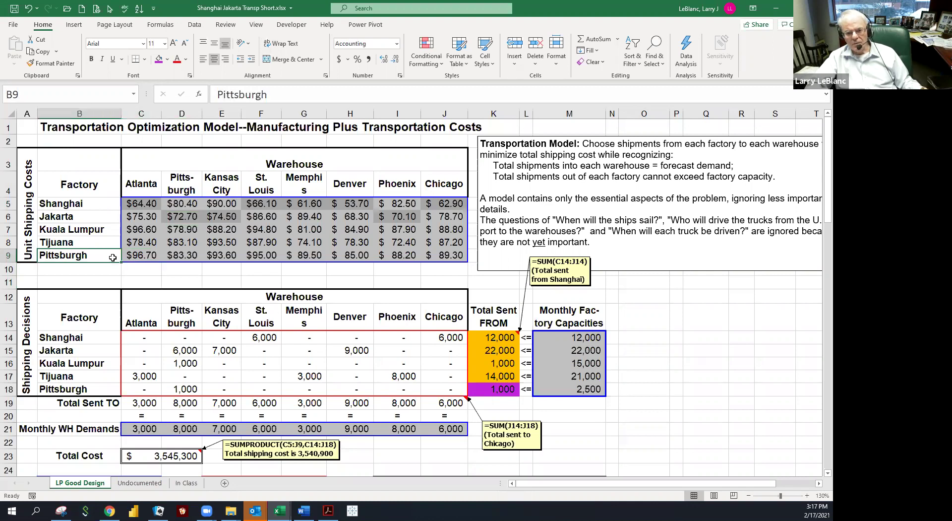
pyautogui.click(127, 256)
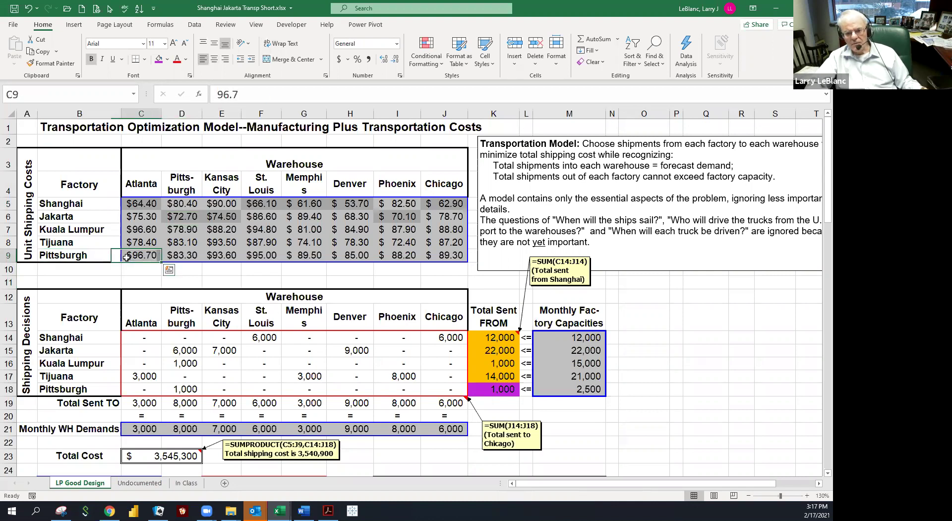
pyautogui.click(72, 243)
pyautogui.click(136, 243)
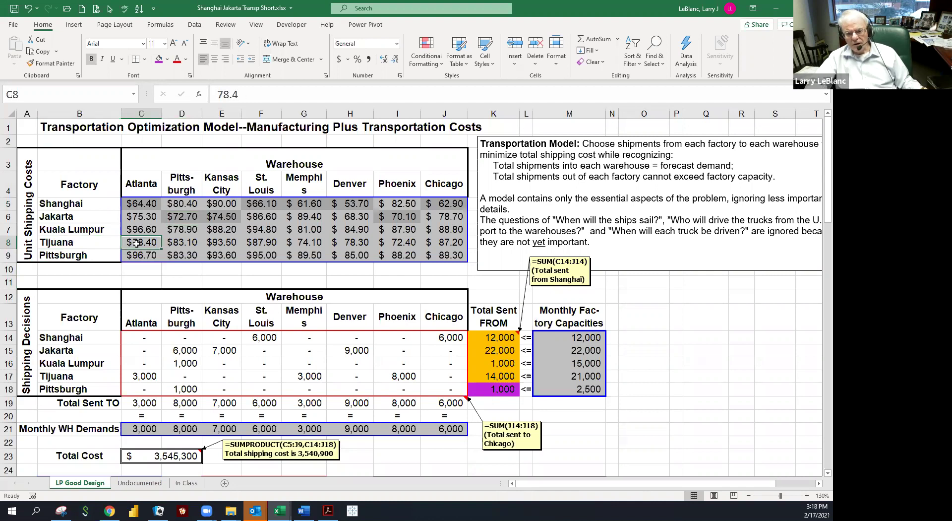
pyautogui.click(86, 229)
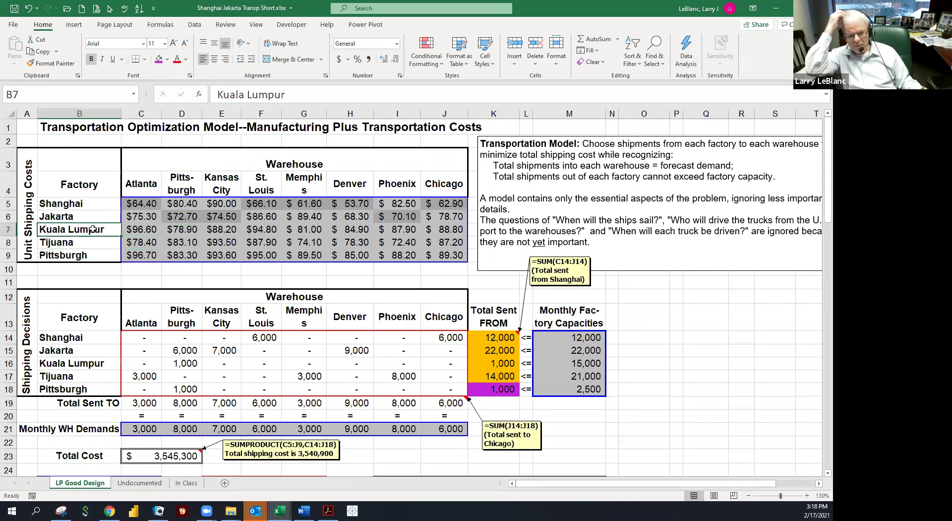
pyautogui.click(141, 231)
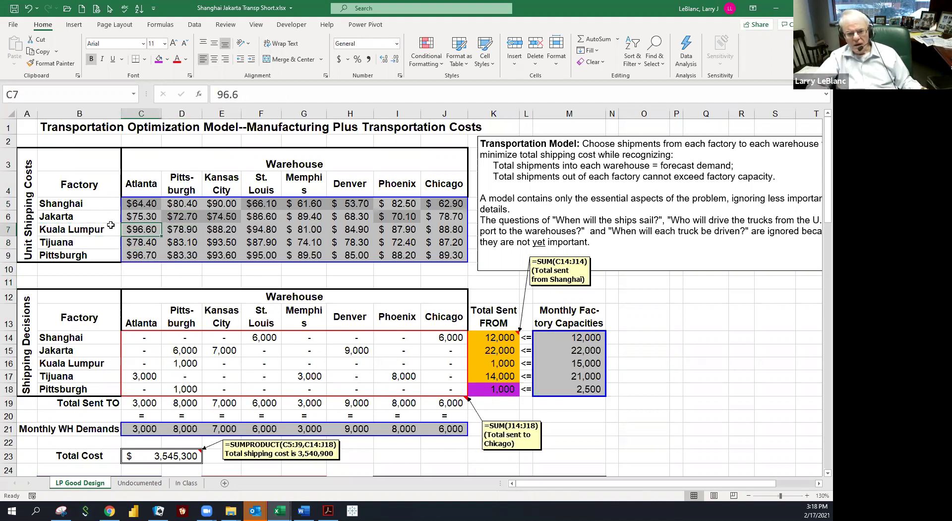
pyautogui.click(74, 216)
pyautogui.click(138, 218)
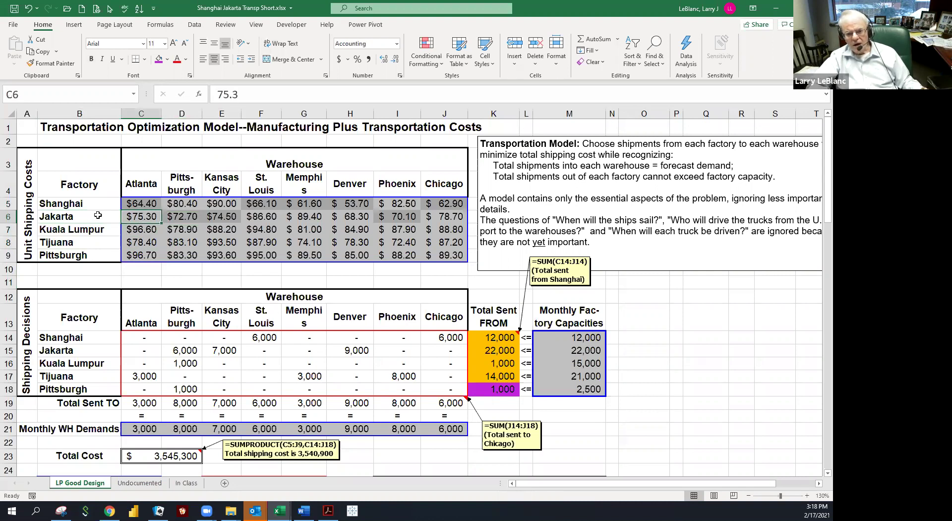
pyautogui.click(72, 205)
pyautogui.click(133, 205)
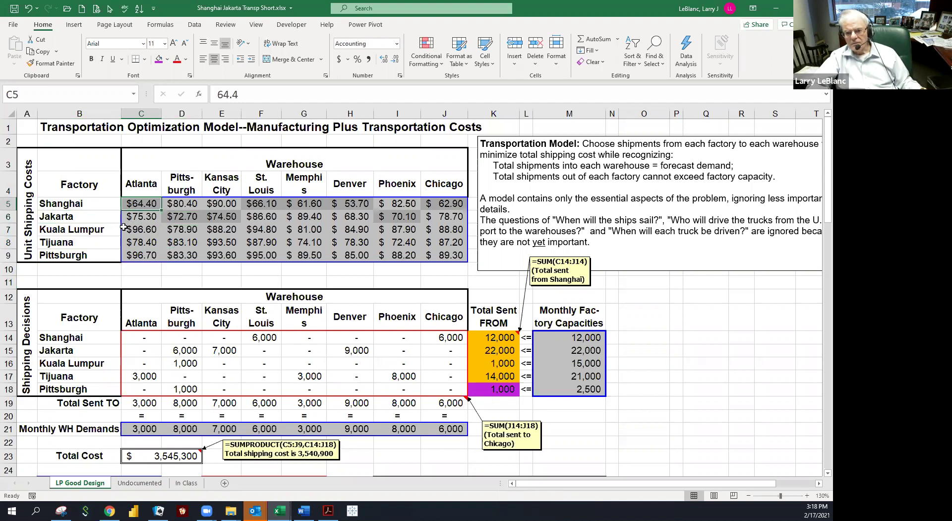
pyautogui.moveTo(250, 127); pyautogui.dragTo(449, 127)
pyautogui.click(144, 206)
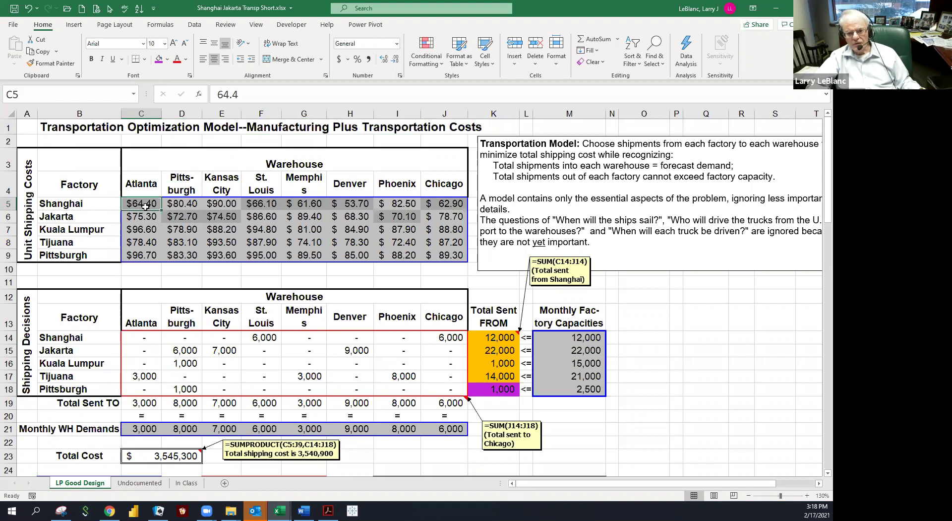
# Try a Tijuana-to-Atlanta unit shipping cost of 1 in C8 to test the minimum-cost shading, and undo the change.
pyautogui.click(141, 243)
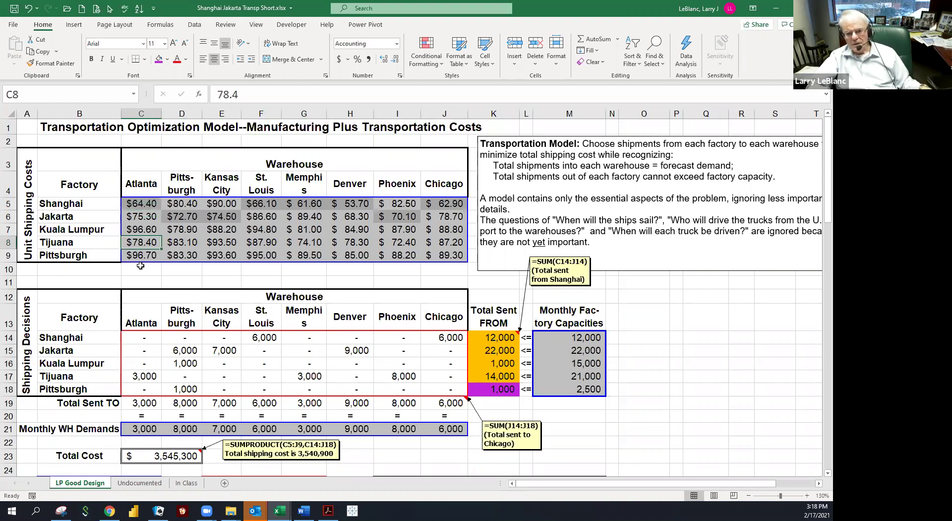
pyautogui.write('1')
pyautogui.press('Return')
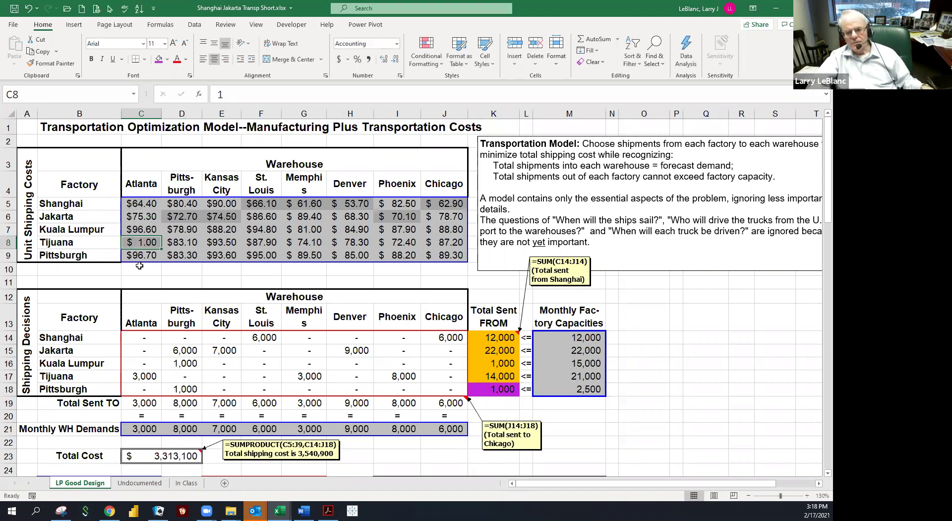
pyautogui.click(283, 273)
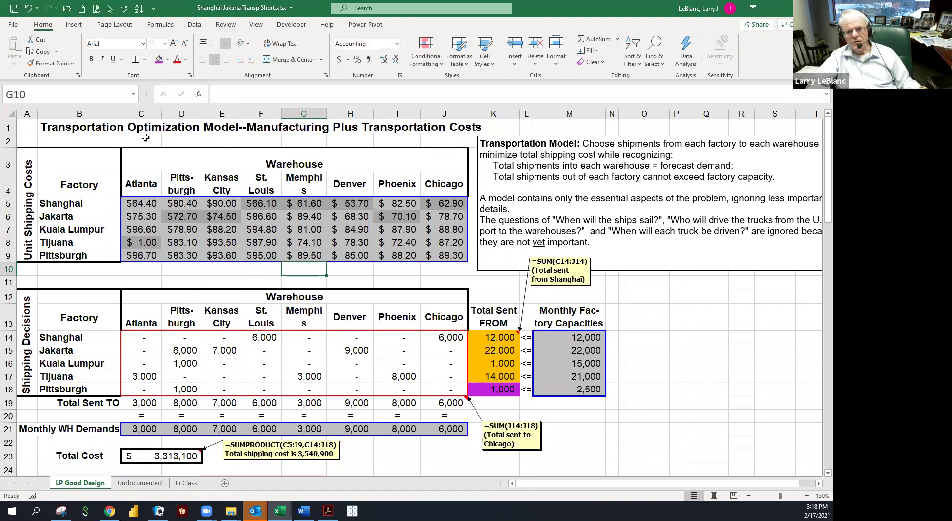
pyautogui.click(29, 8)
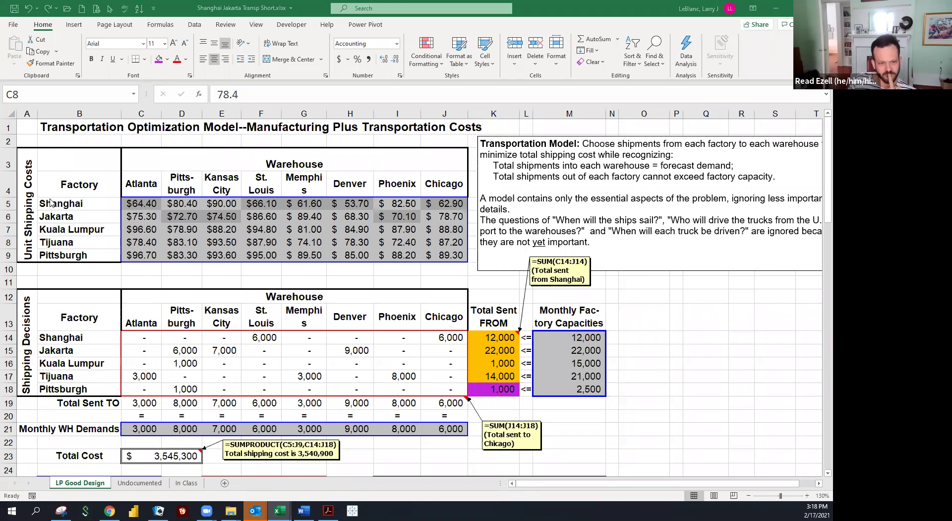
pyautogui.click(643, 284)
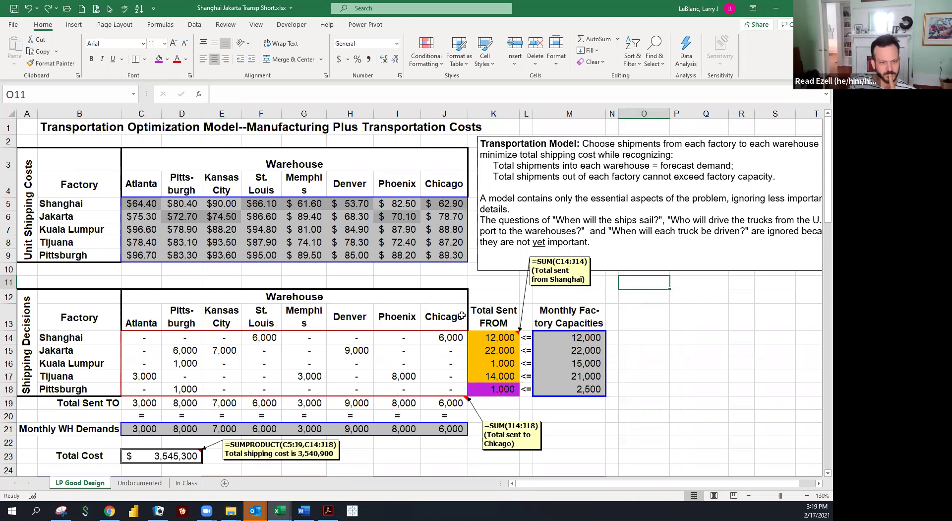
pyautogui.click(482, 293)
pyautogui.click(369, 277)
pyautogui.click(320, 277)
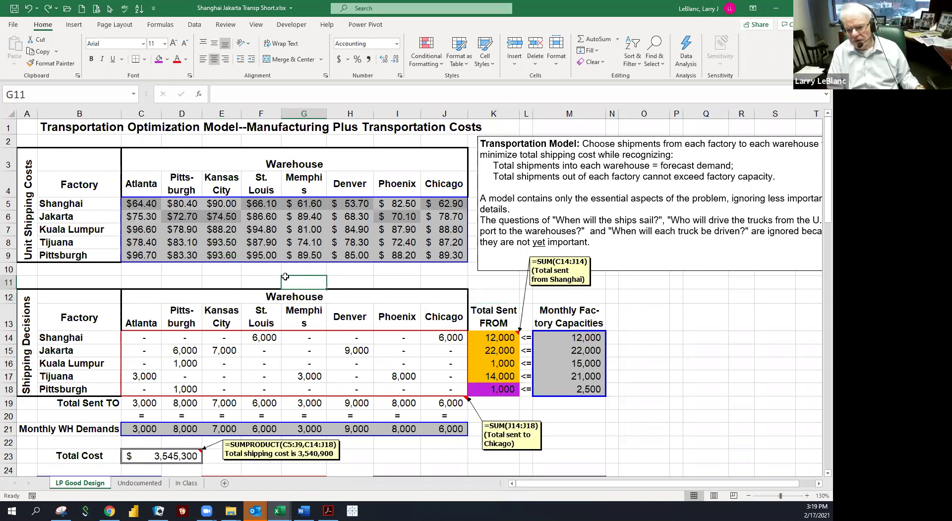
pyautogui.click(260, 275)
pyautogui.click(232, 273)
pyautogui.click(193, 272)
pyautogui.click(153, 271)
# Examine the equality signs in C20:J20 between the total sent to each warehouse and the monthly demands.
pyautogui.scroll(-3, 152, 260)
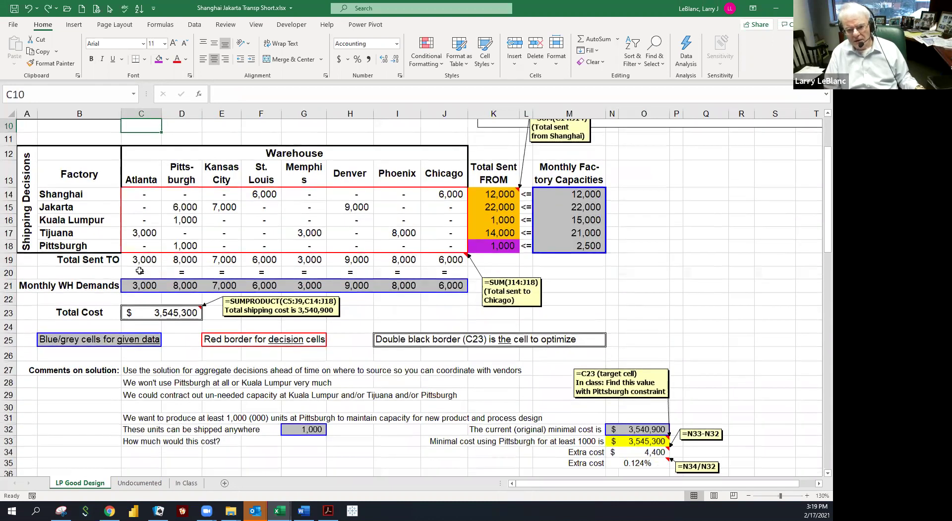
pyautogui.click(138, 273)
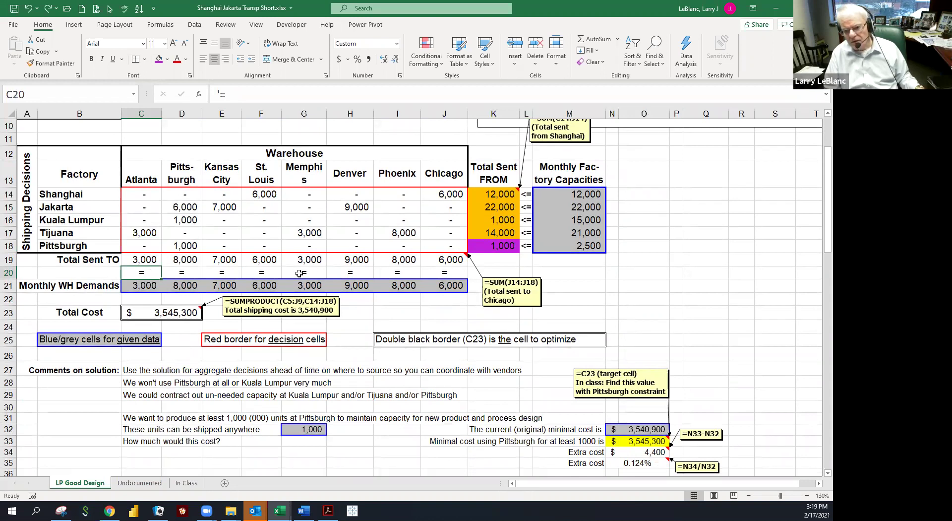
pyautogui.moveTo(429, 274); pyautogui.dragTo(149, 268)
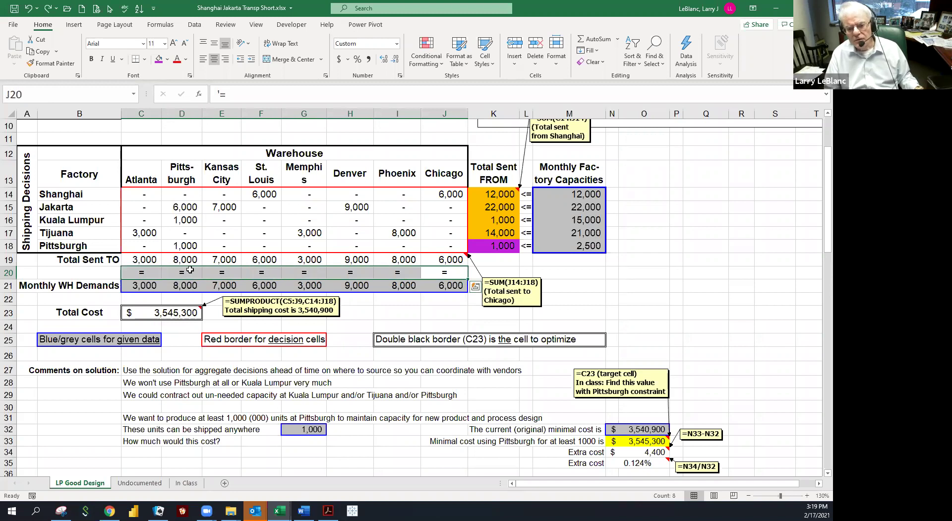
pyautogui.click(311, 235)
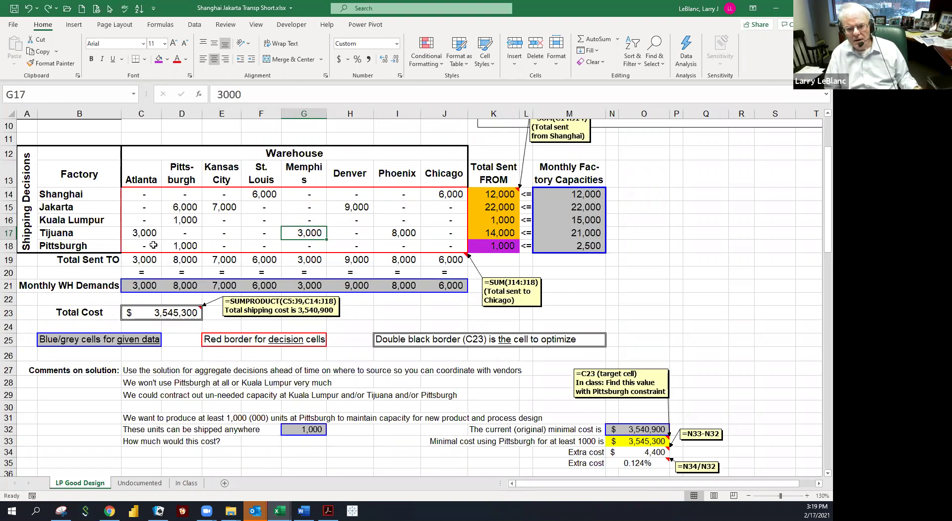
# Check the shipments into the Pittsburgh warehouse in column D, and clear the Jakarta shipment in D15.
pyautogui.moveTo(181, 174); pyautogui.dragTo(178, 268)
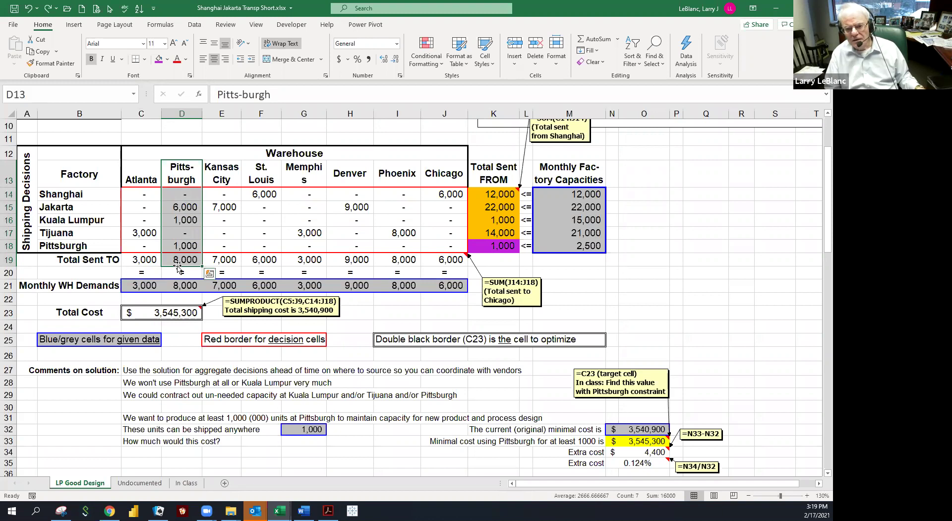
pyautogui.click(180, 209)
pyautogui.click(177, 221)
pyautogui.click(178, 248)
pyautogui.click(181, 208)
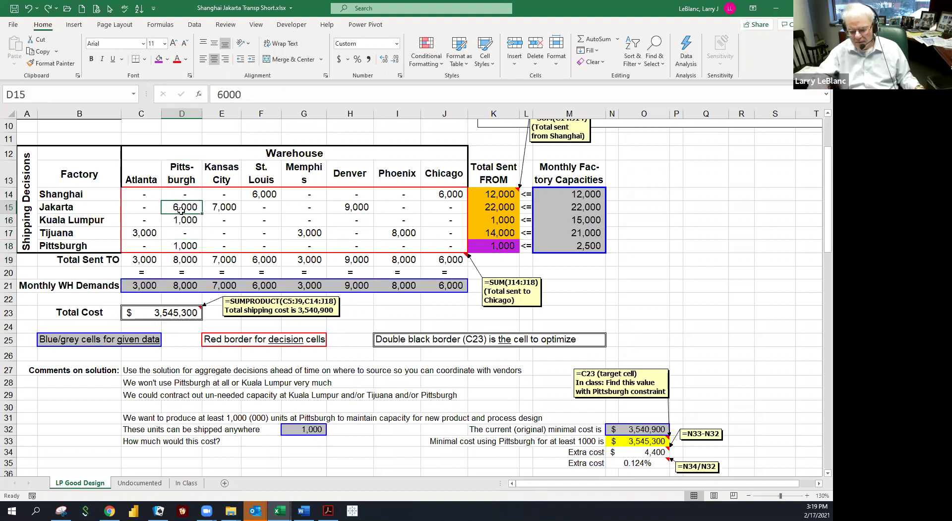
pyautogui.press('Delete')
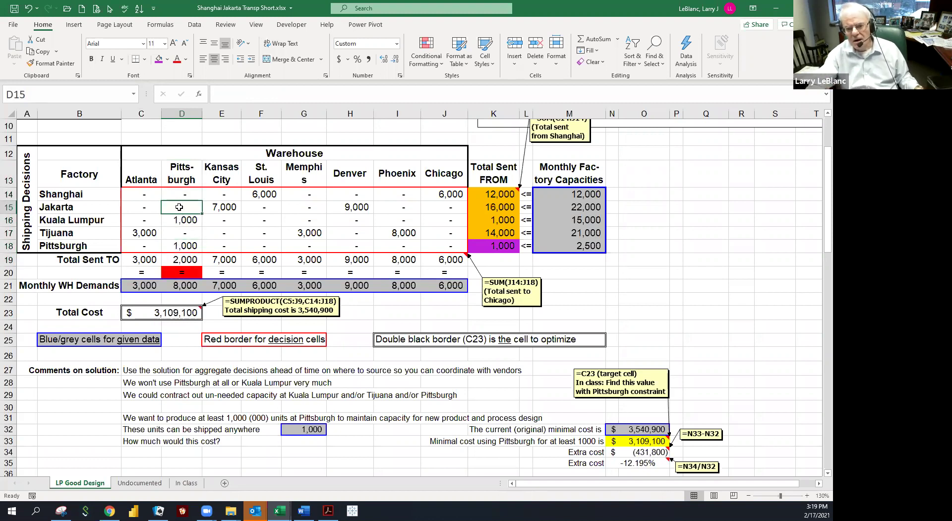
pyautogui.click(246, 221)
pyautogui.click(301, 221)
pyautogui.click(264, 213)
pyautogui.click(240, 215)
pyautogui.click(189, 211)
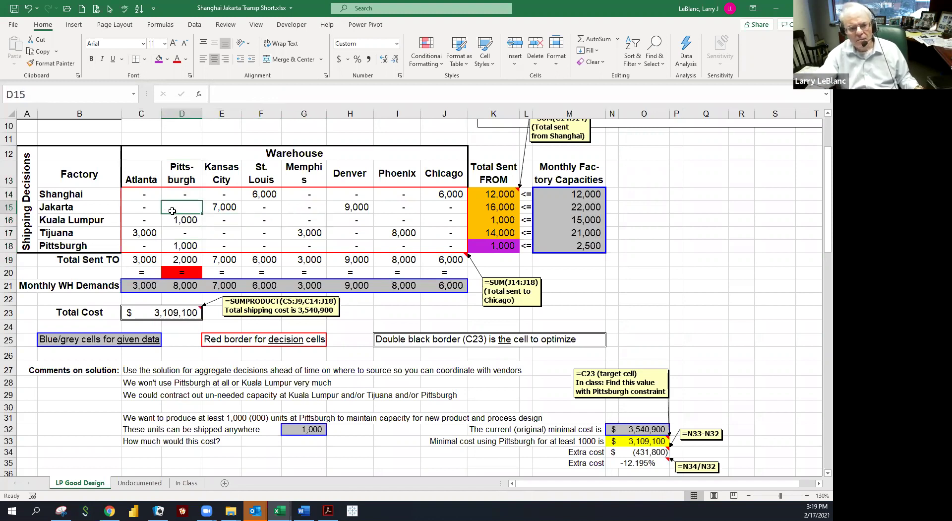
pyautogui.click(204, 212)
pyautogui.click(204, 221)
pyautogui.click(194, 220)
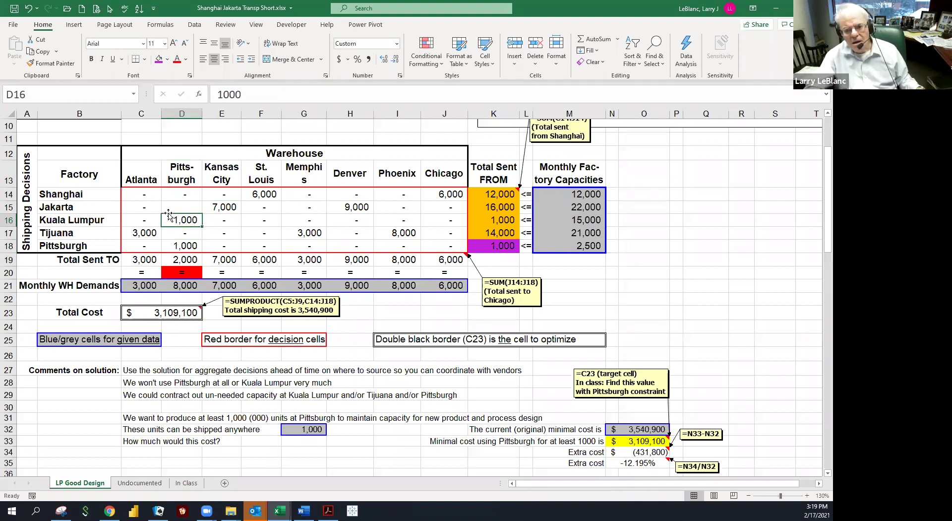
pyautogui.click(172, 209)
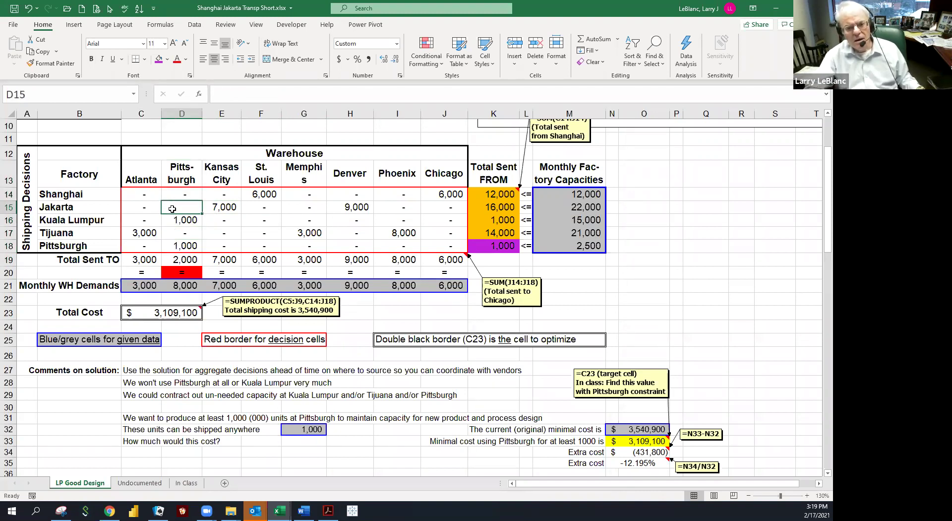
# Review the shipping decision cells C14:J18 and the conditionally formatted demand check for the Pittsburgh warehouse in D20.
pyautogui.moveTo(141, 195); pyautogui.dragTo(420, 252)
pyautogui.click(288, 231)
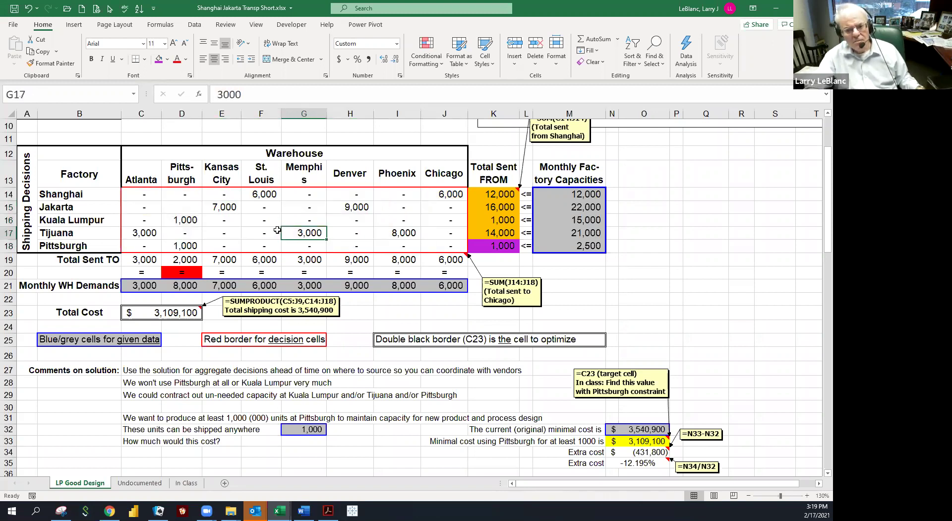
pyautogui.click(227, 230)
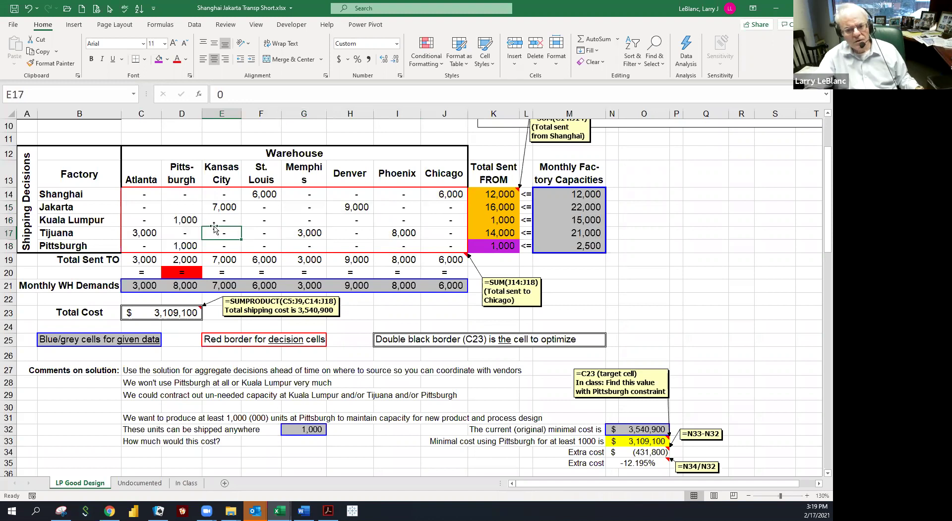
pyautogui.click(178, 210)
pyautogui.moveTo(178, 210); pyautogui.dragTo(178, 224)
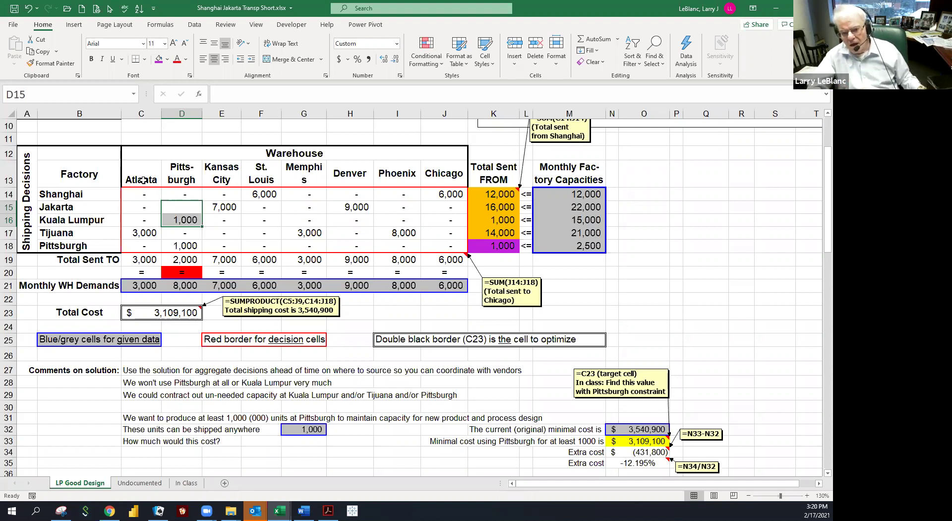
pyautogui.moveTo(144, 193); pyautogui.dragTo(424, 245)
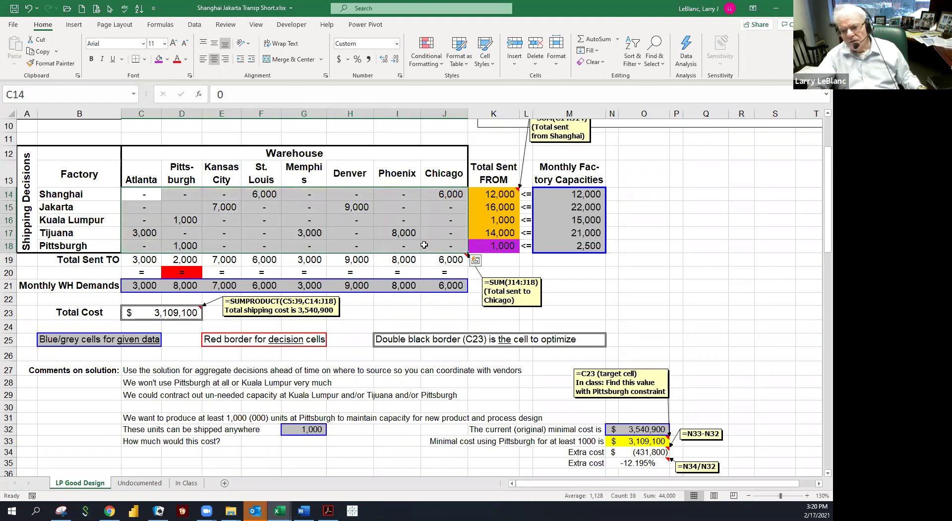
pyautogui.click(190, 211)
pyautogui.click(236, 219)
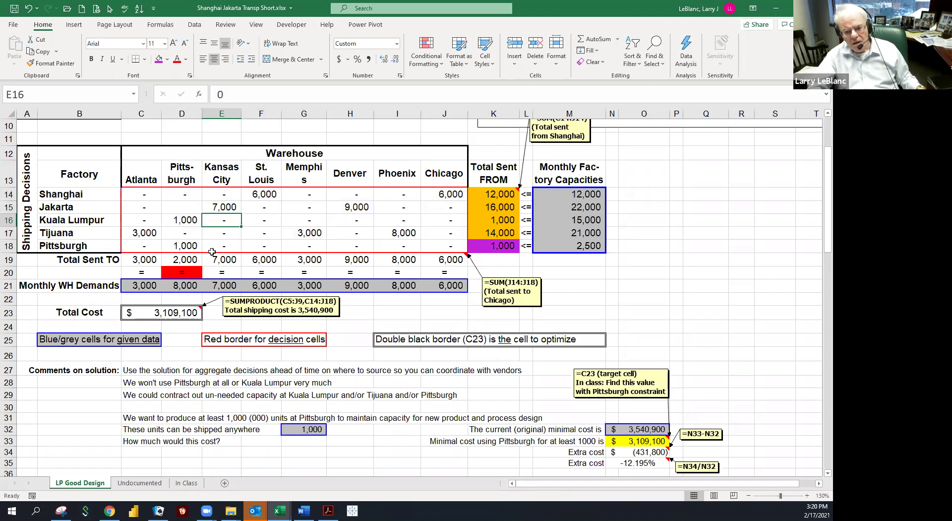
pyautogui.click(180, 269)
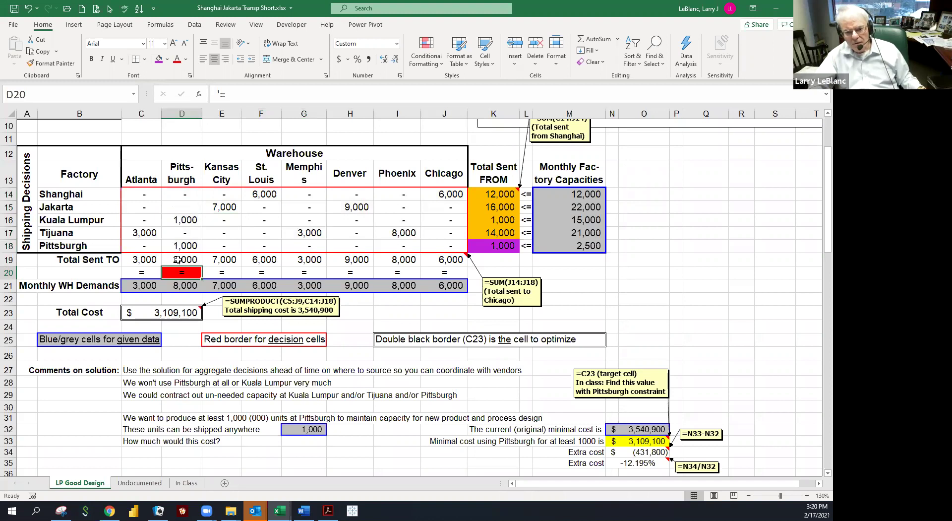
# Compare the total sent to the Pittsburgh warehouse in D19 with its monthly demand in D21, and check its shipments above.
pyautogui.click(178, 259)
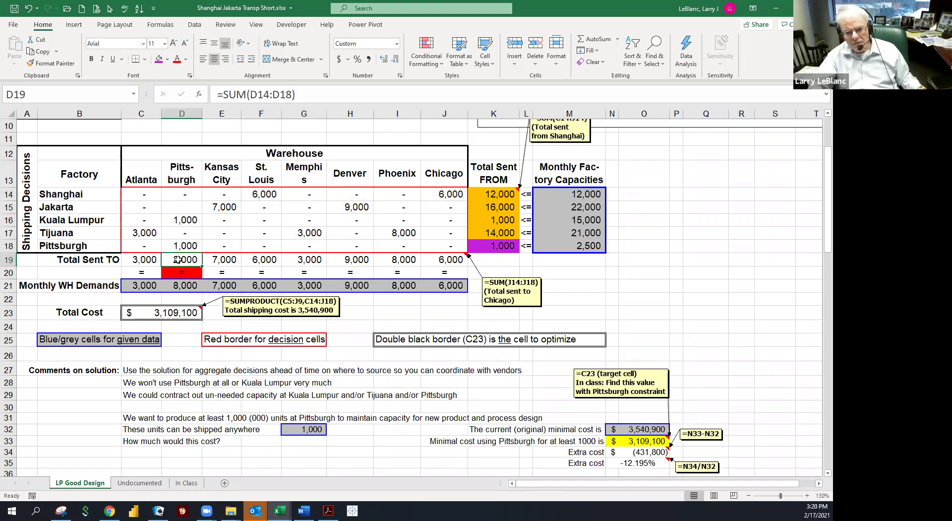
pyautogui.click(183, 286)
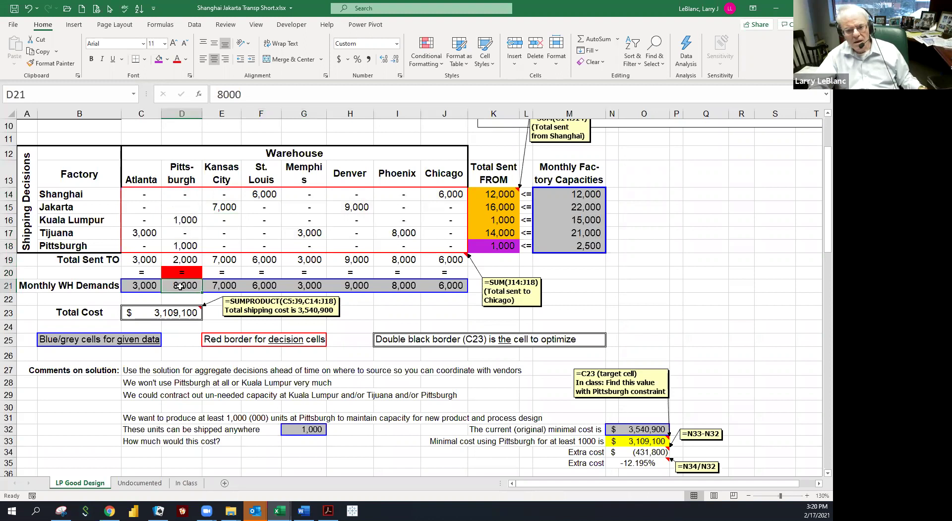
pyautogui.moveTo(178, 198); pyautogui.dragTo(181, 231)
# Examine the conditional formatting rule applied to the equality signs in C20:J20, and close the rules manager without changes.
pyautogui.moveTo(136, 269); pyautogui.dragTo(436, 272)
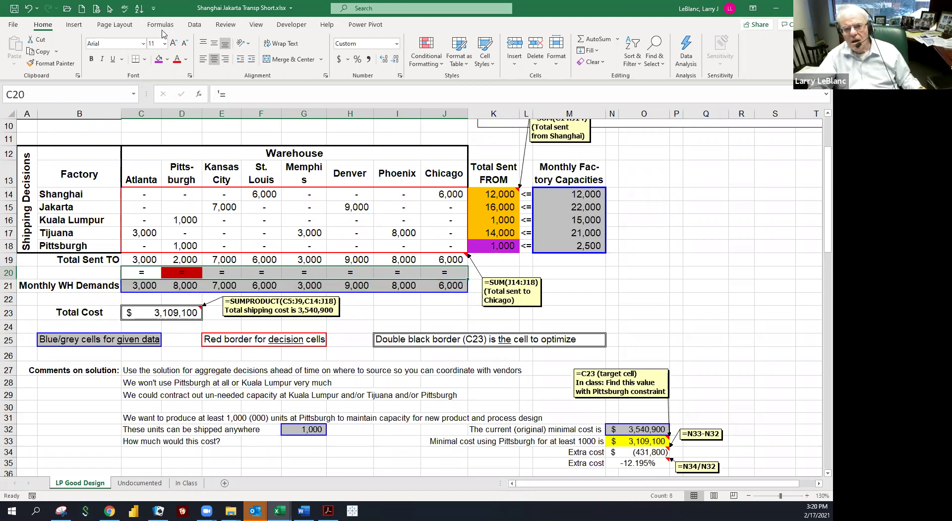
pyautogui.click(422, 59)
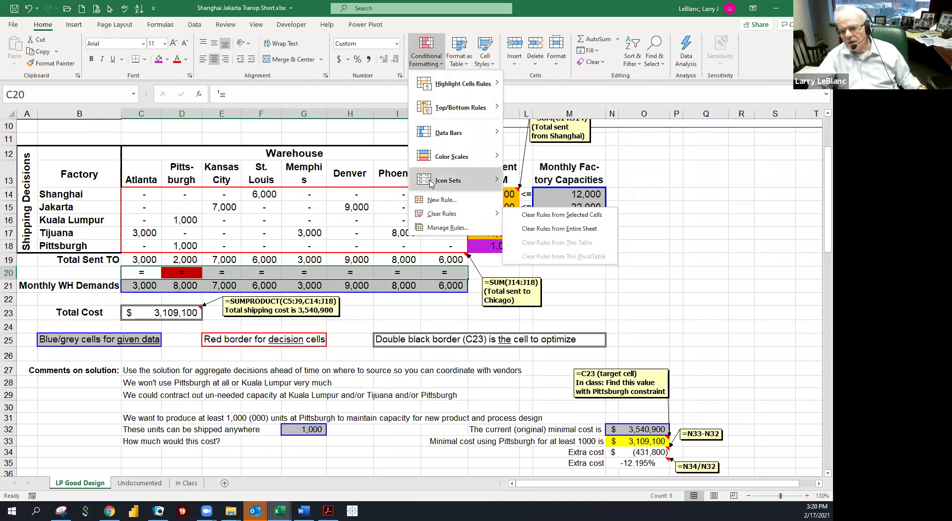
pyautogui.click(434, 228)
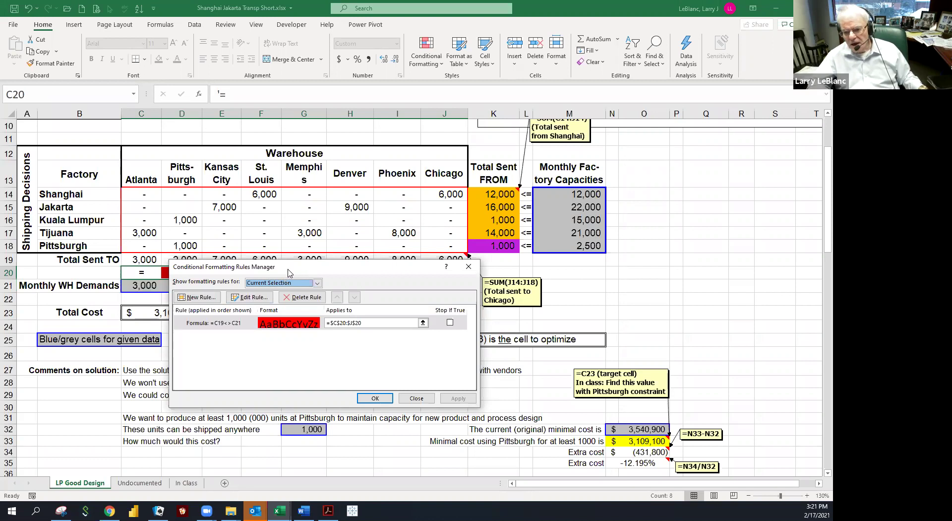
pyautogui.moveTo(288, 272); pyautogui.dragTo(347, 208)
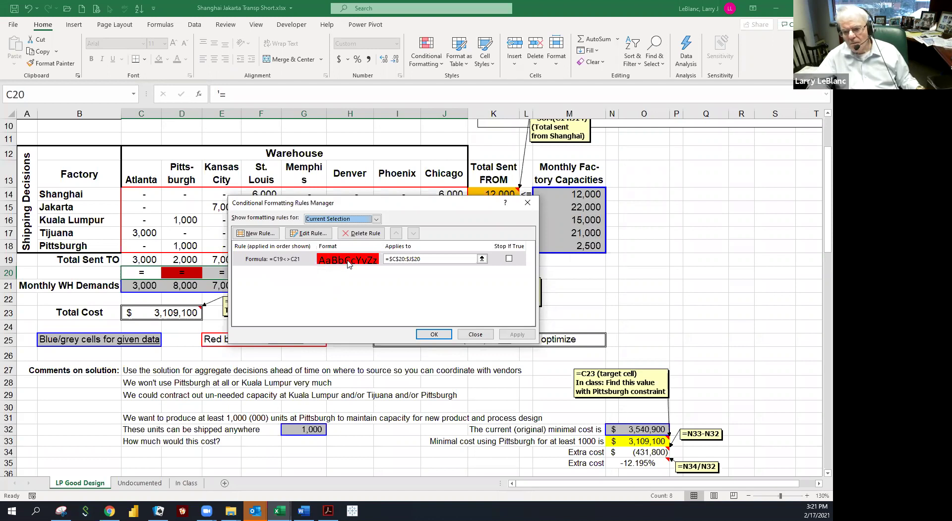
pyautogui.click(466, 335)
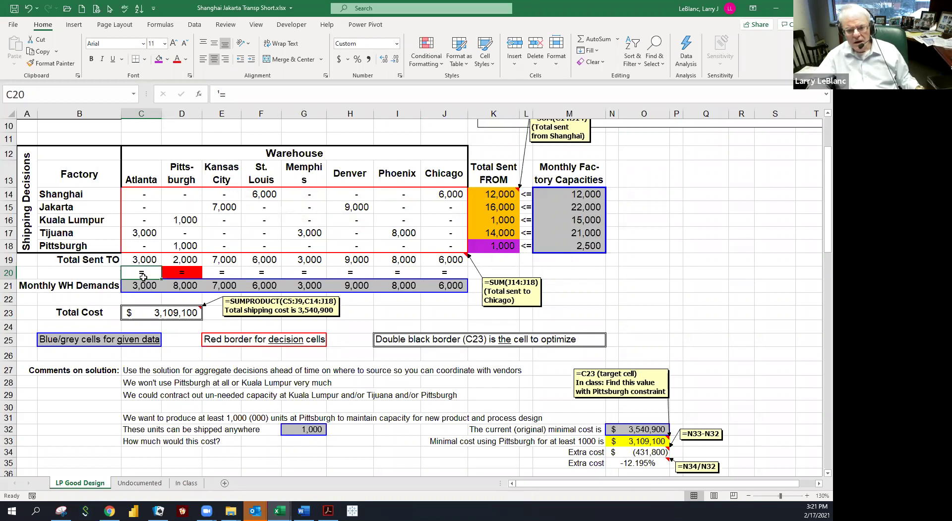
# Compare the total sent with the monthly demand in rows 19 to 21 for the Atlanta and Pittsburgh warehouses.
pyautogui.click(141, 260)
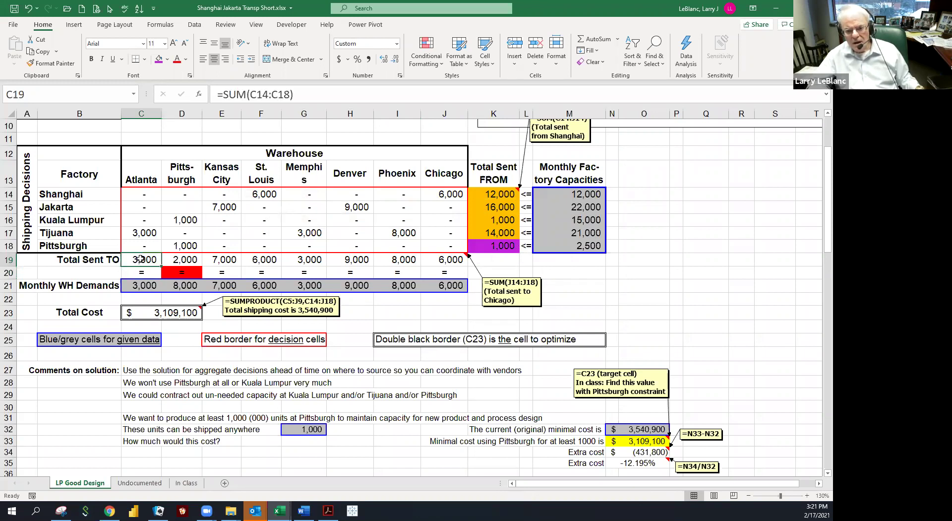
pyautogui.click(141, 281)
pyautogui.click(142, 272)
pyautogui.click(142, 260)
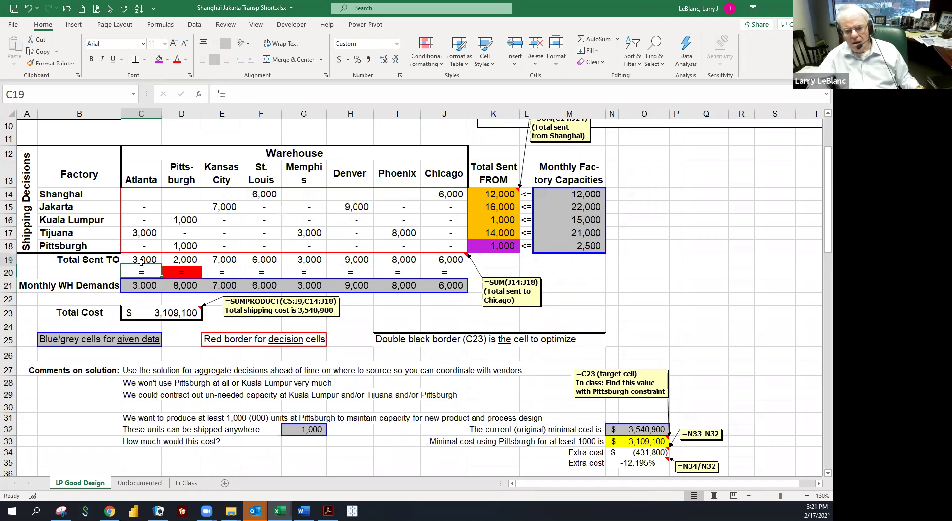
pyautogui.click(176, 274)
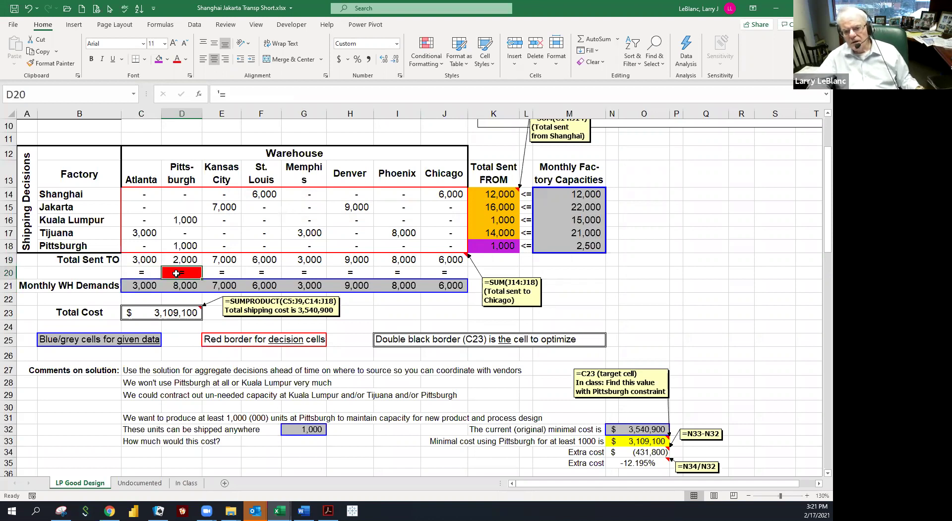
pyautogui.moveTo(177, 259); pyautogui.dragTo(176, 283)
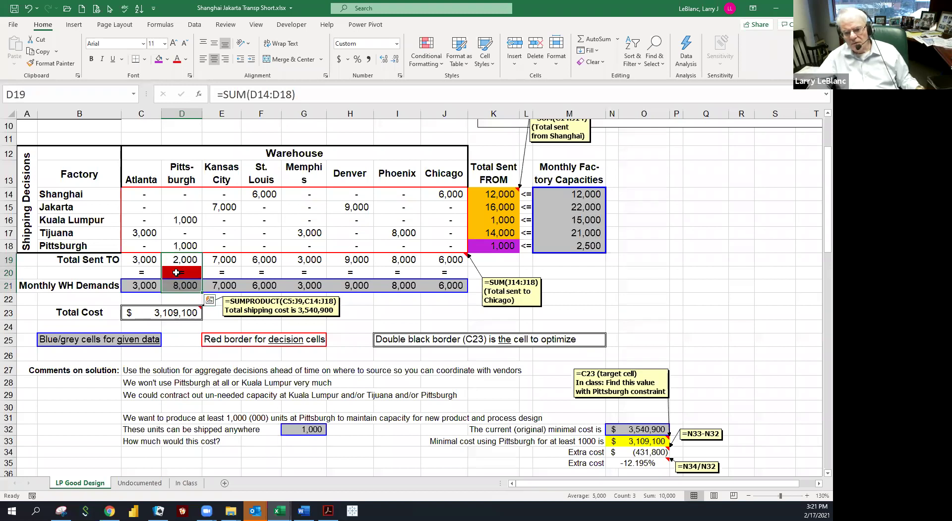
pyautogui.click(178, 272)
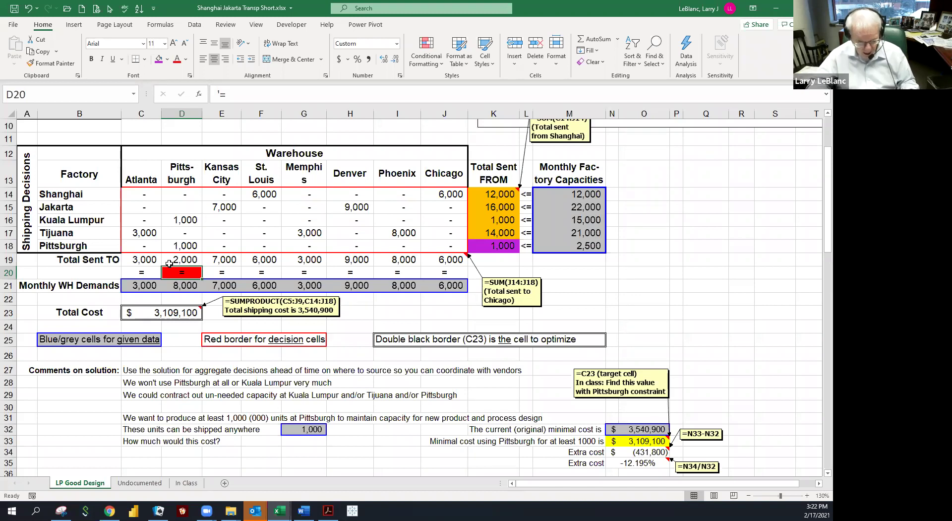
pyautogui.click(336, 242)
pyautogui.click(336, 233)
pyautogui.click(305, 231)
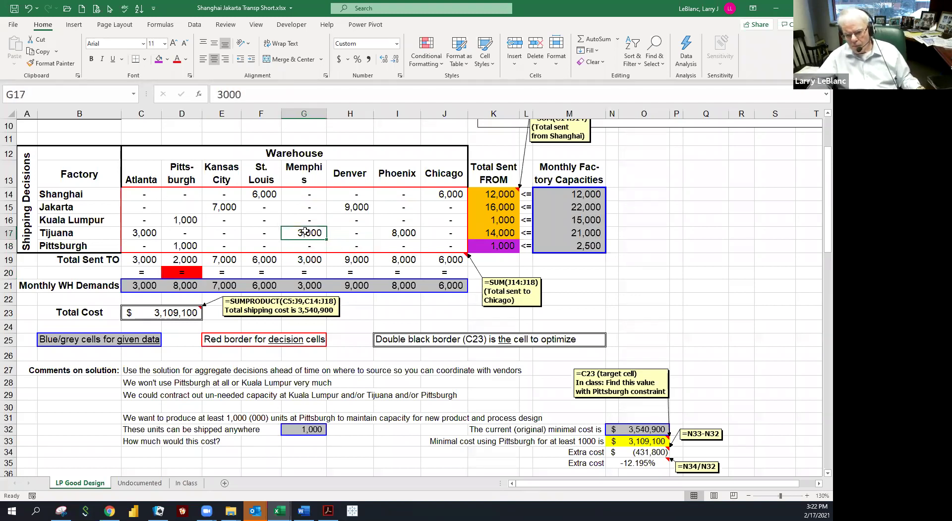
pyautogui.click(275, 231)
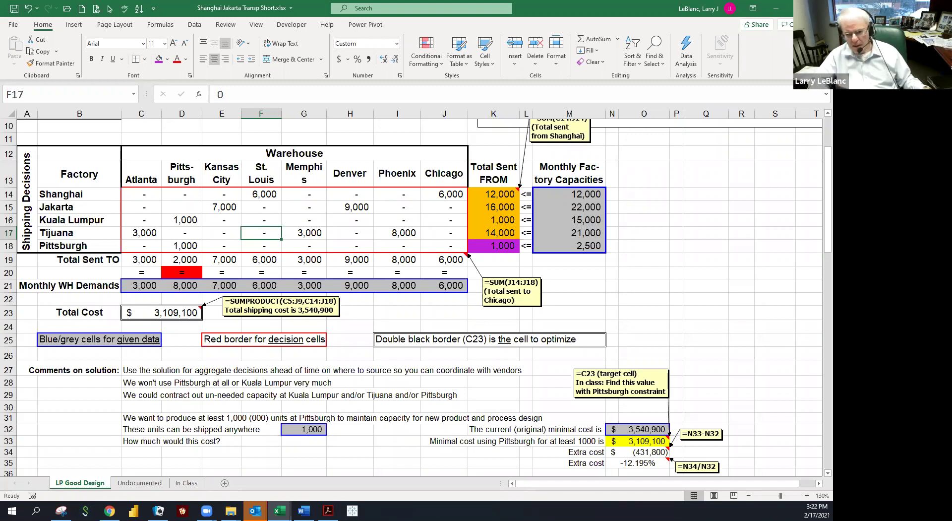
pyautogui.click(237, 223)
pyautogui.click(251, 224)
pyautogui.click(271, 232)
pyautogui.click(295, 234)
pyautogui.click(276, 233)
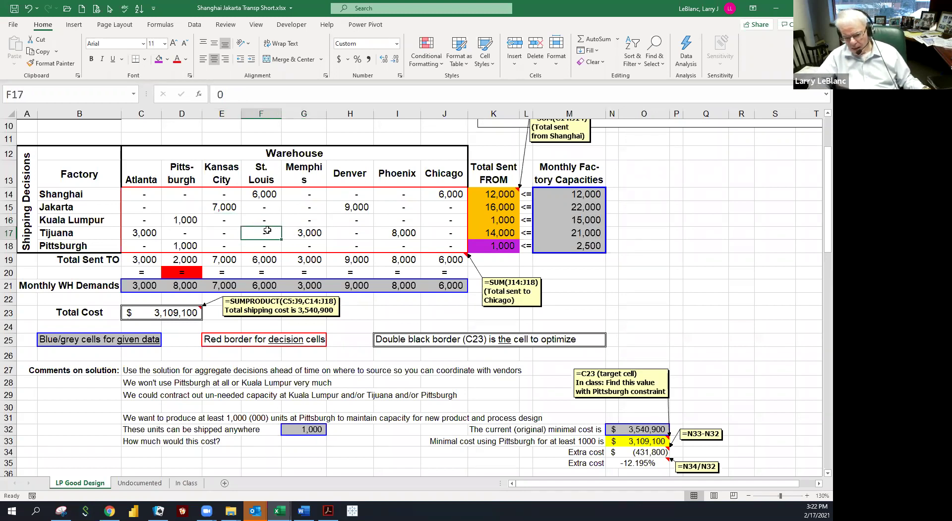
pyautogui.click(233, 227)
pyautogui.click(222, 232)
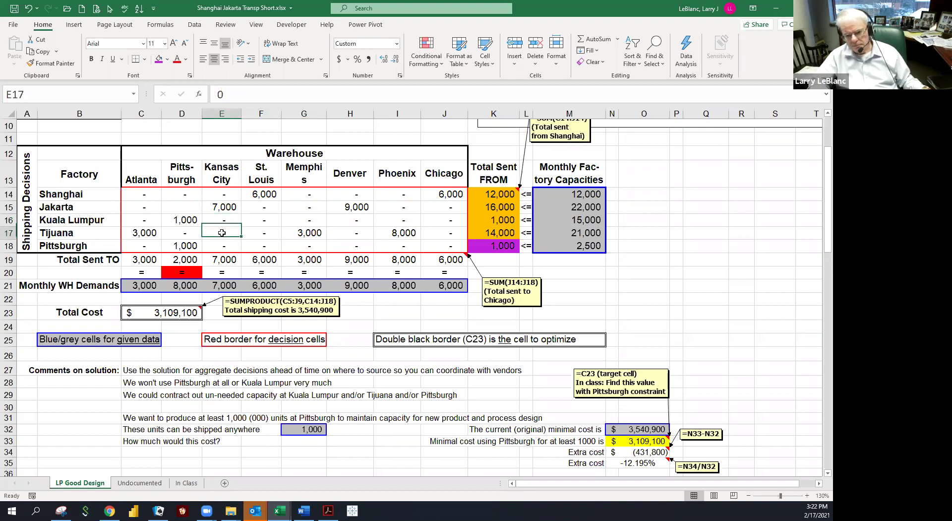
pyautogui.click(265, 234)
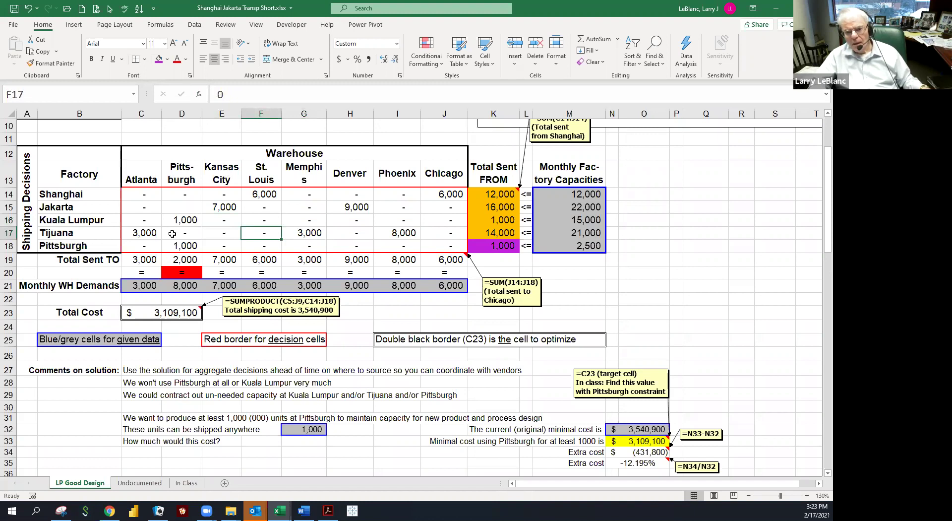
# Run Solver with the existing Simplex LP setup to minimize total cost in C23, and keep the solution.
pyautogui.click(193, 27)
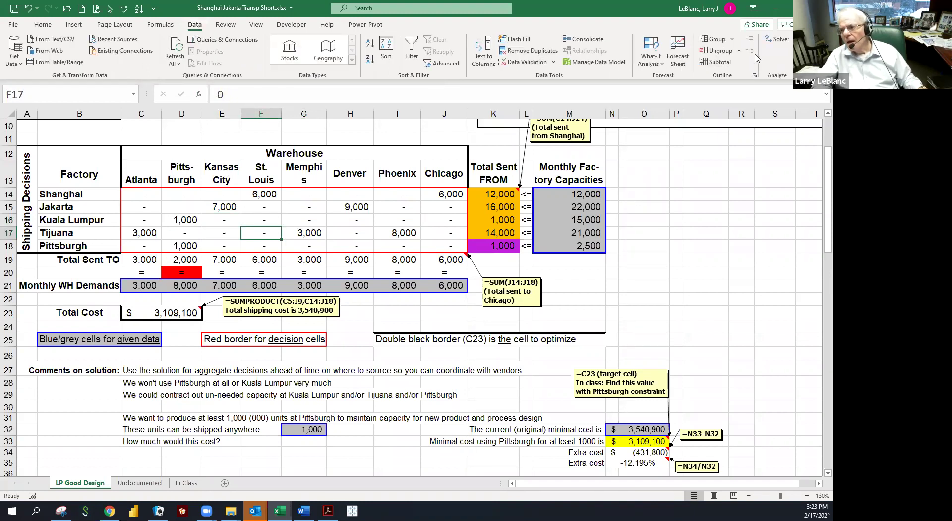
pyautogui.click(777, 39)
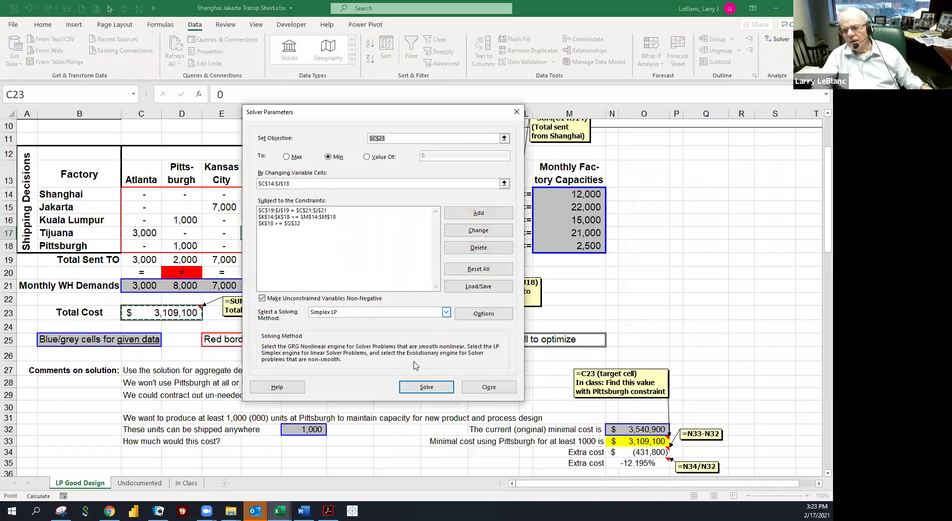
pyautogui.click(417, 386)
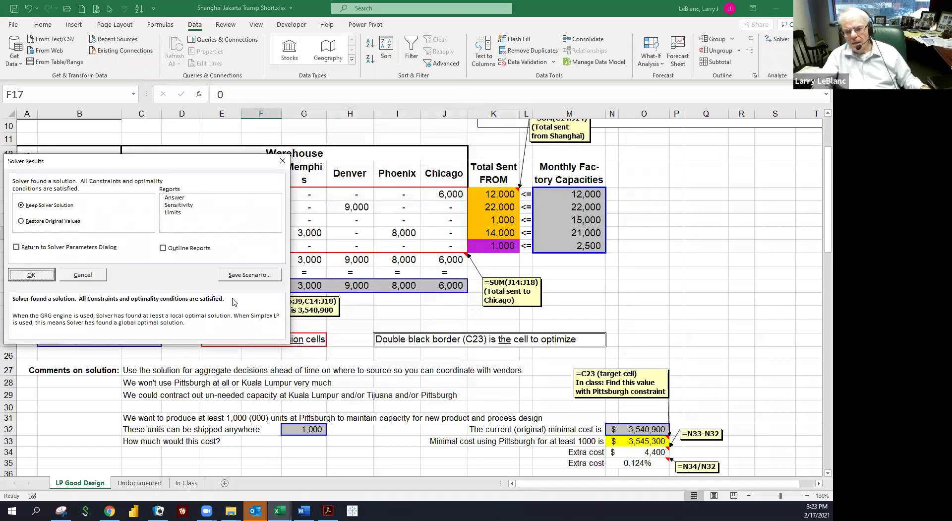
pyautogui.press('Return')
pyautogui.click(140, 274)
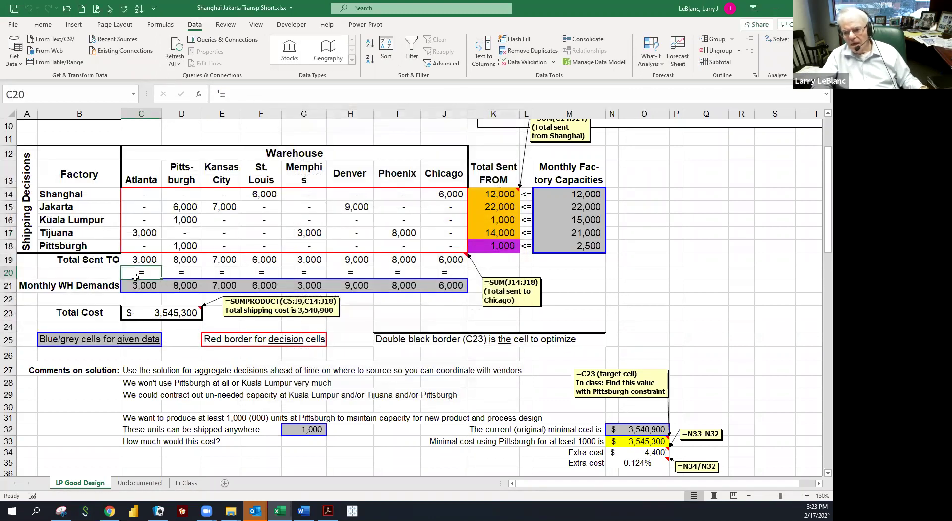
# Review the re-solved shipping decisions in C14:J18, the totals sent from each factory, and the totals sent to each warehouse.
pyautogui.click(345, 352)
pyautogui.click(302, 336)
pyautogui.click(286, 325)
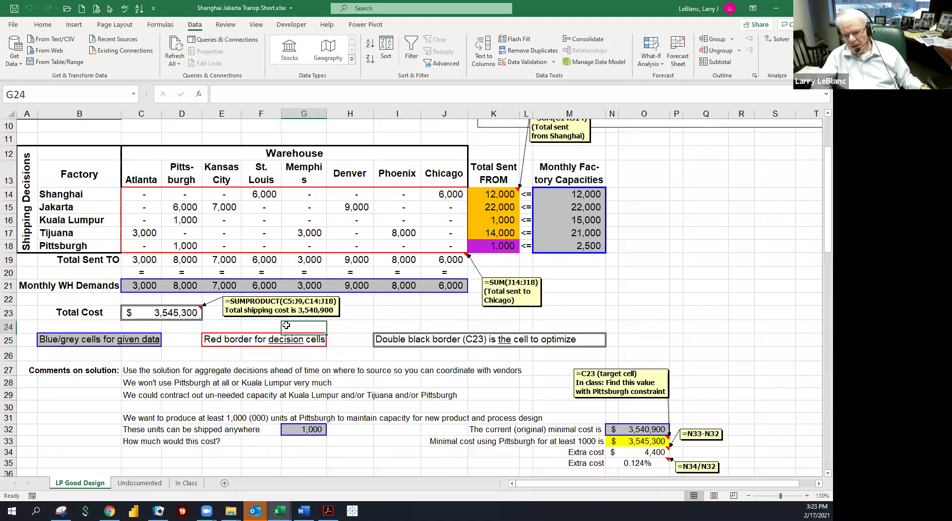
pyautogui.moveTo(78, 196); pyautogui.dragTo(428, 254)
pyautogui.click(300, 223)
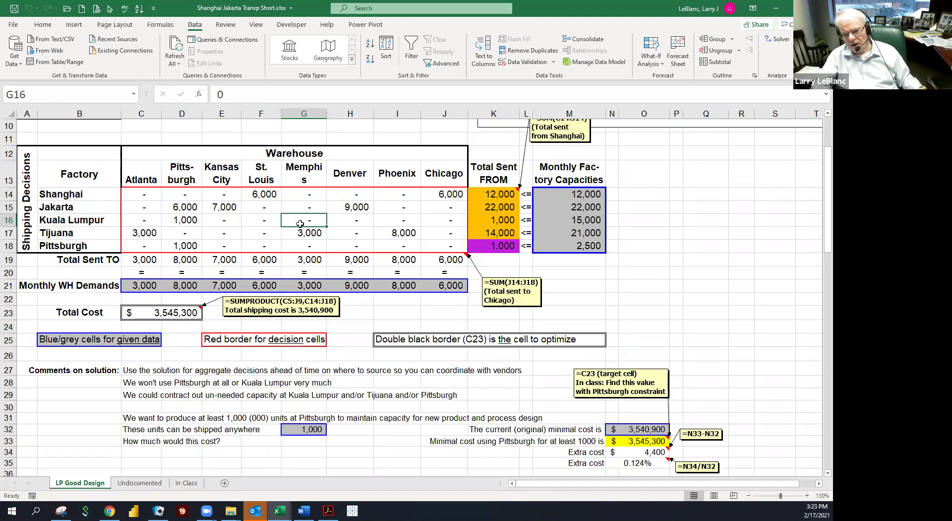
pyautogui.click(346, 223)
pyautogui.moveTo(478, 193); pyautogui.dragTo(493, 246)
pyautogui.click(143, 256)
pyautogui.moveTo(143, 257); pyautogui.dragTo(449, 258)
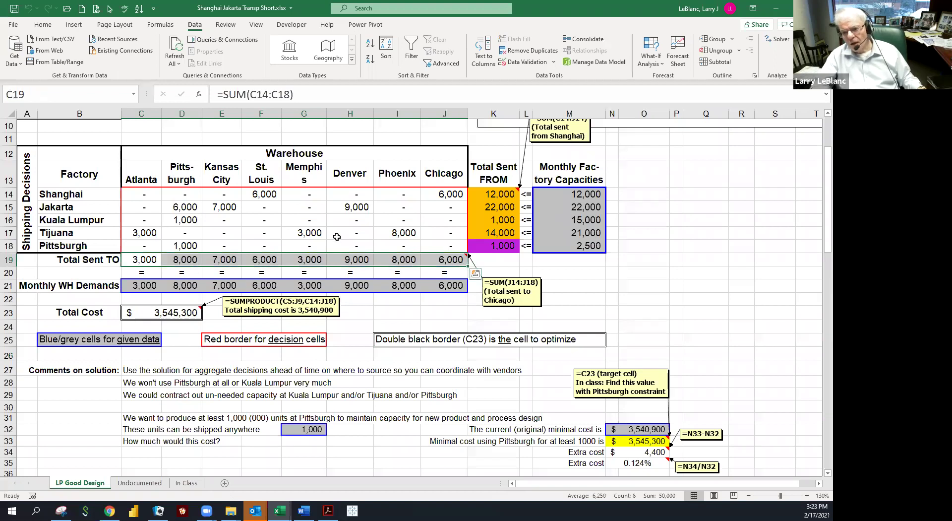
# Check the Pittsburgh factory's total shipments in K18 against the minimum production requirement in G32.
pyautogui.click(308, 232)
pyautogui.click(268, 229)
pyautogui.moveTo(268, 224); pyautogui.dragTo(308, 232)
pyautogui.click(308, 232)
pyautogui.moveTo(124, 418); pyautogui.dragTo(317, 442)
pyautogui.click(304, 440)
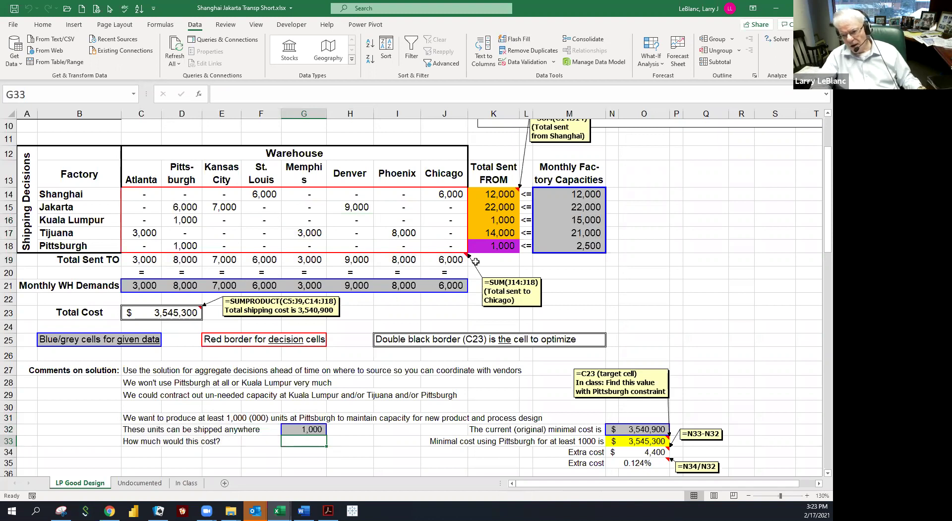
pyautogui.click(483, 247)
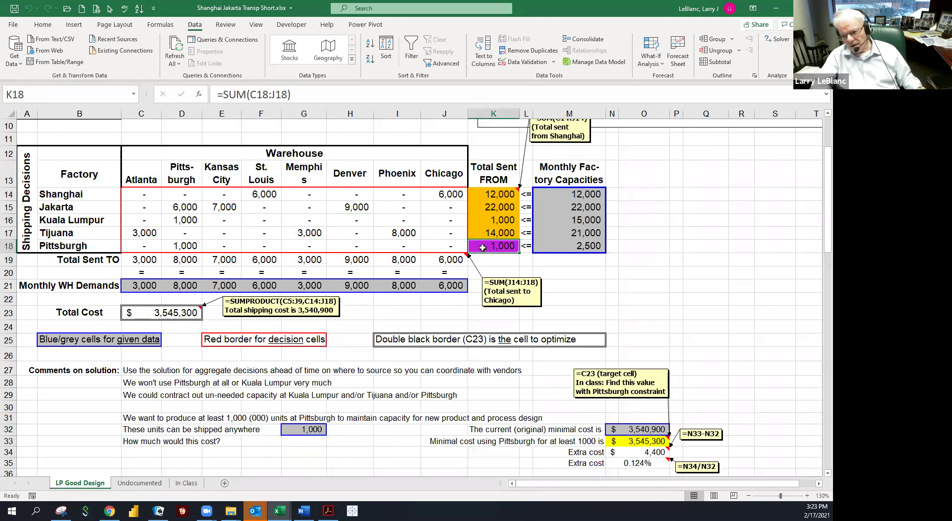
pyautogui.click(306, 431)
# Review the comparison of the original and Pittsburgh-constrained minimal costs and the extra cost in N32:N35.
pyautogui.moveTo(623, 431); pyautogui.dragTo(607, 461)
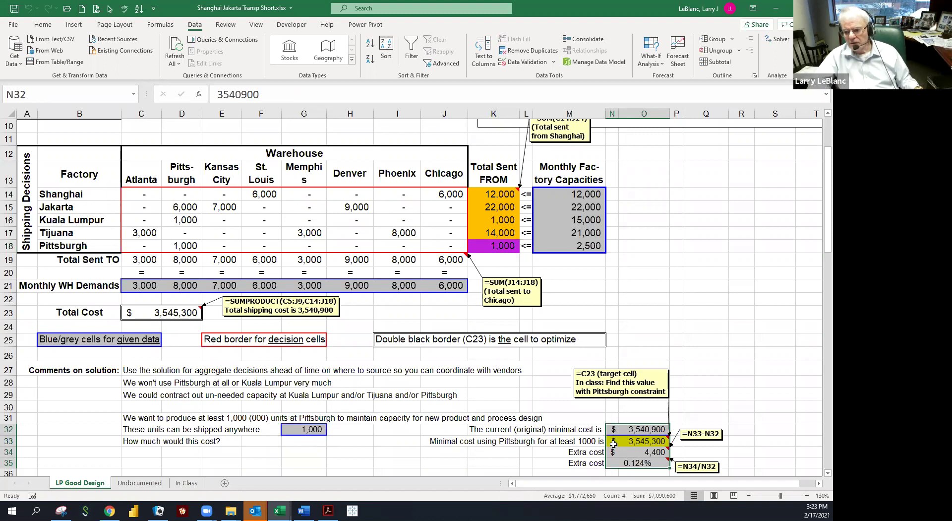
pyautogui.moveTo(621, 419); pyautogui.dragTo(622, 458)
pyautogui.click(589, 419)
pyautogui.moveTo(608, 425); pyautogui.dragTo(636, 466)
pyautogui.click(563, 405)
pyautogui.moveTo(563, 405); pyautogui.dragTo(424, 405)
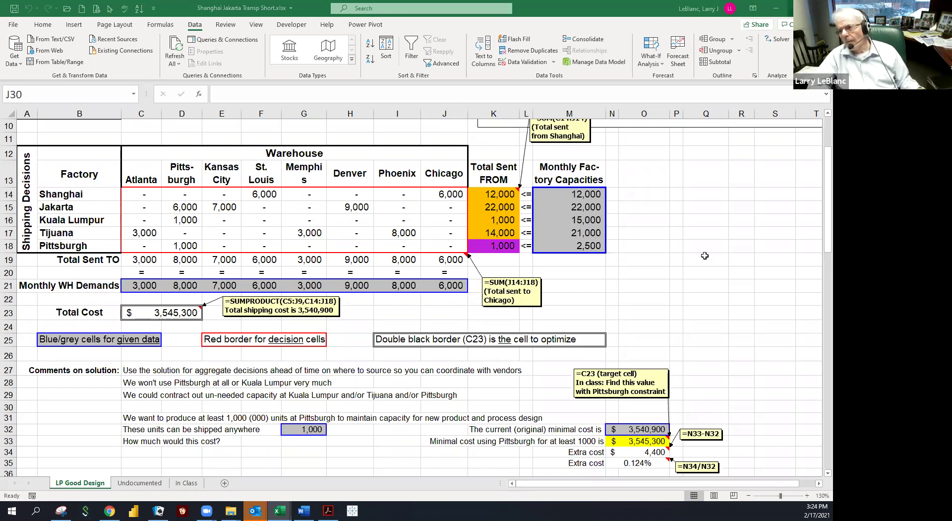
# Switch to the Brightspace Announcement document in Word and review the class 9 files to open.
pyautogui.click(775, 9)
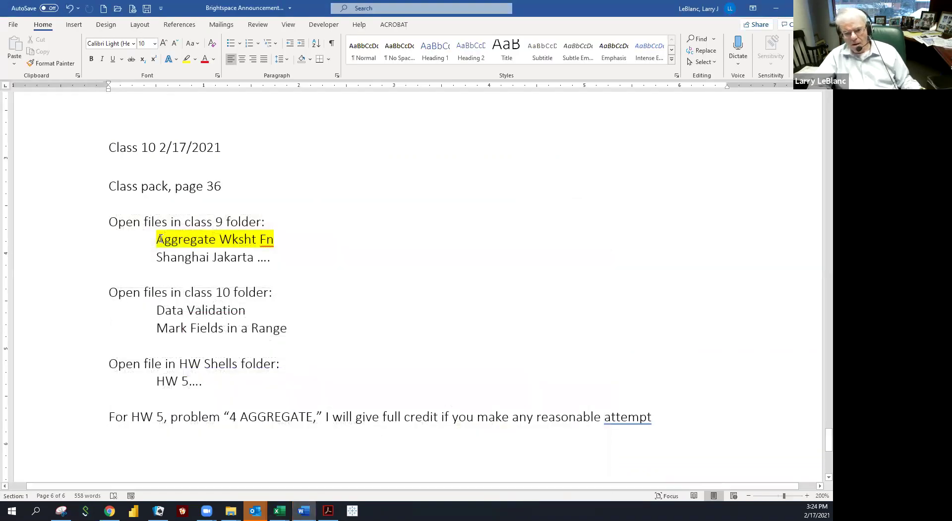
pyautogui.moveTo(177, 256); pyautogui.dragTo(299, 257)
pyautogui.moveTo(169, 240); pyautogui.dragTo(285, 240)
pyautogui.click(245, 239)
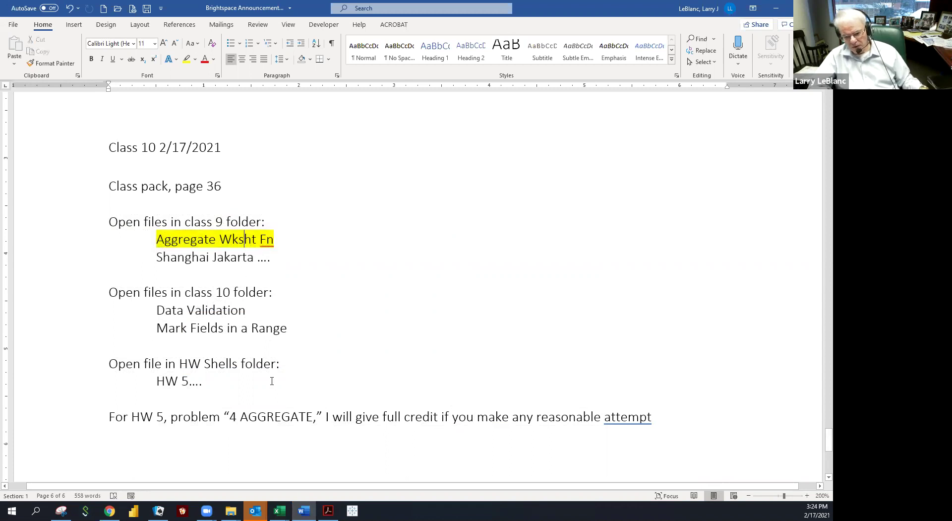
# Switch to the Data_Validation workbook in Excel, show the Overview Read B4 Class sheet, and select empty cell J4.
pyautogui.moveTo(279, 510)
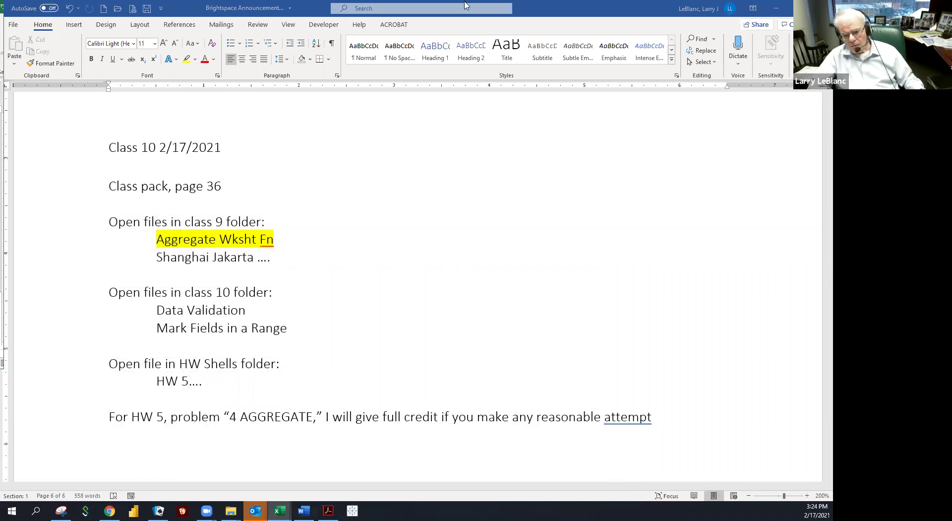
pyautogui.hotkey('alt', 'Tab')
pyautogui.click(91, 483)
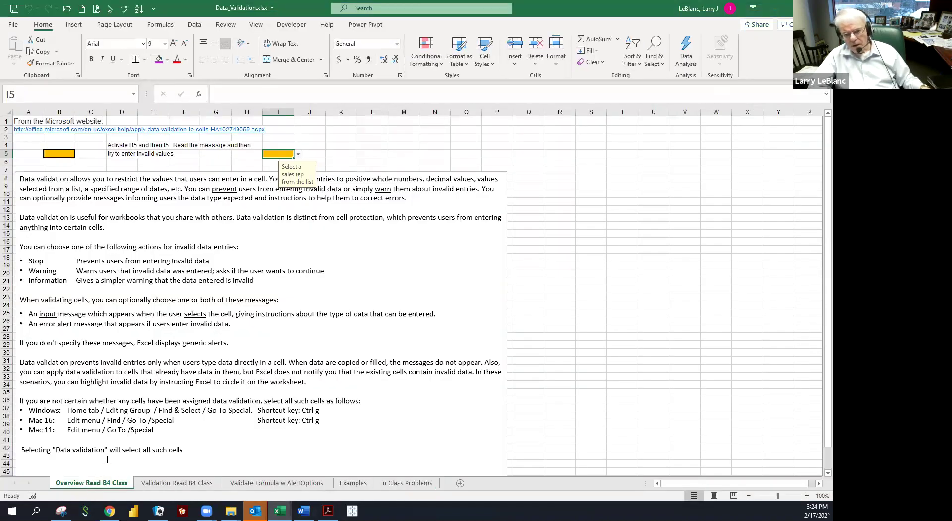
pyautogui.click(340, 135)
pyautogui.click(334, 144)
pyautogui.click(333, 151)
pyautogui.moveTo(313, 145)
pyautogui.mouseDown()
pyautogui.moveTo(312, 154)
pyautogui.moveTo(337, 156)
pyautogui.moveTo(316, 145)
pyautogui.mouseUp()
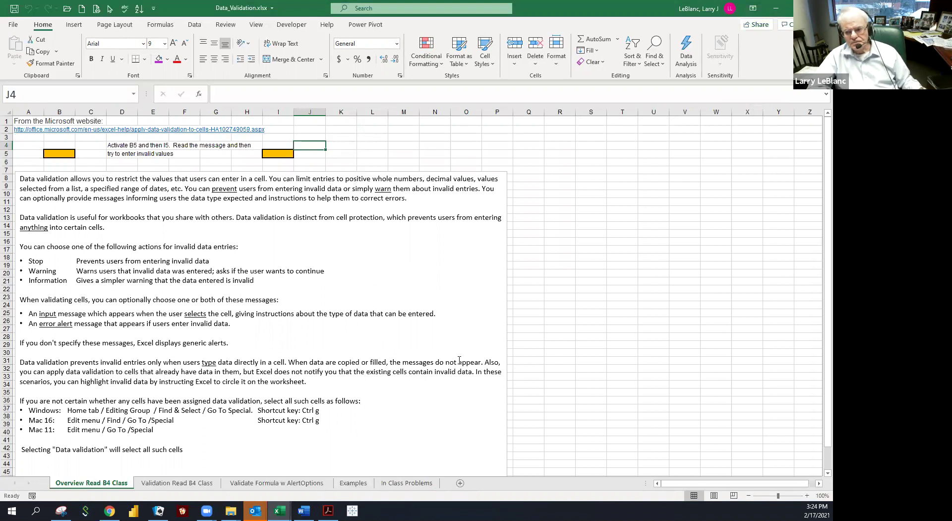
# Enlarge the Overview Read B4 Class sheet to 130% zoom and select an empty cell beside the text.
pyautogui.click(807, 495)
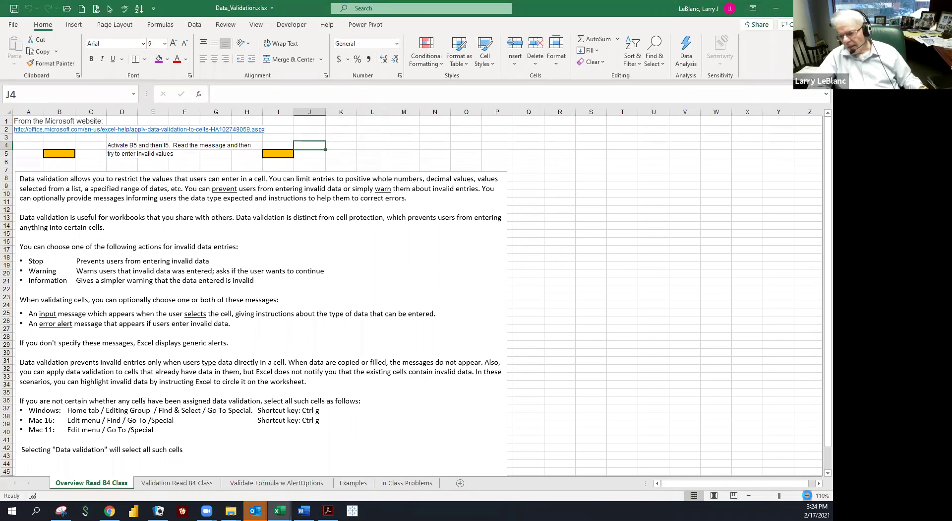
pyautogui.click(808, 495)
pyautogui.click(807, 495)
pyautogui.click(727, 365)
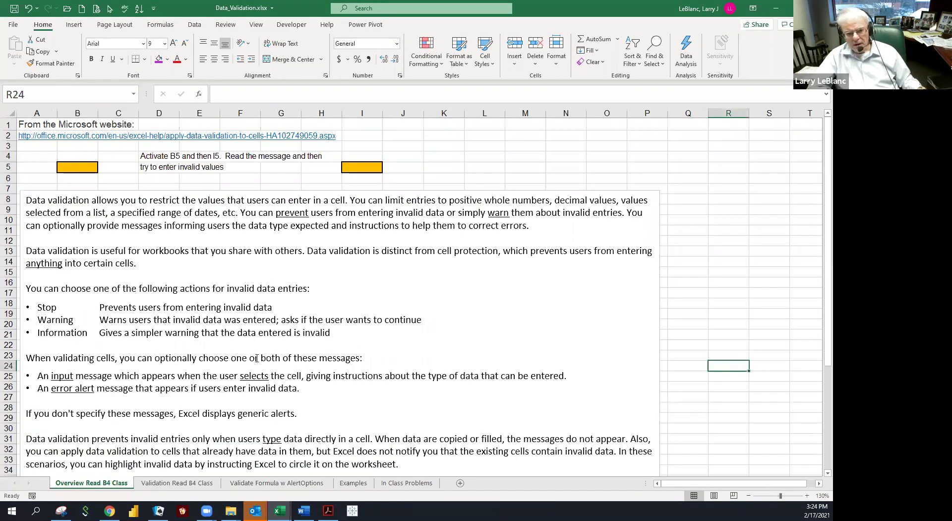
# Test the validated cell B5 by entering the valid integers 1 and 34 in turn.
pyautogui.press('Left')
pyautogui.press('Left')
pyautogui.press('Left')
pyautogui.press('Left')
pyautogui.press('Left')
pyautogui.press('Left')
pyautogui.press('Left')
pyautogui.press('Left')
pyautogui.press('Left')
pyautogui.press('Left')
pyautogui.press('Left')
pyautogui.press('Left')
pyautogui.press('Left')
pyautogui.press('Left')
pyautogui.press('Left')
pyautogui.press('Left')
pyautogui.press('Left')
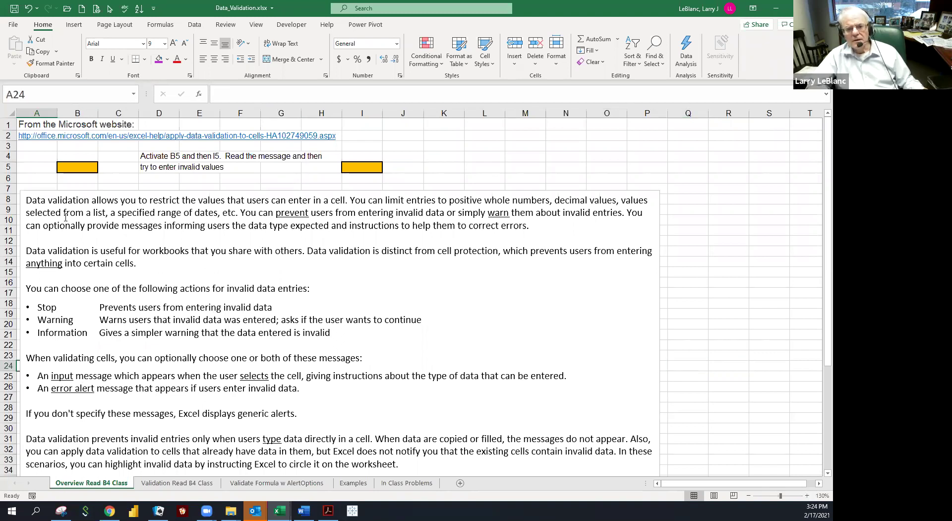
pyautogui.click(71, 169)
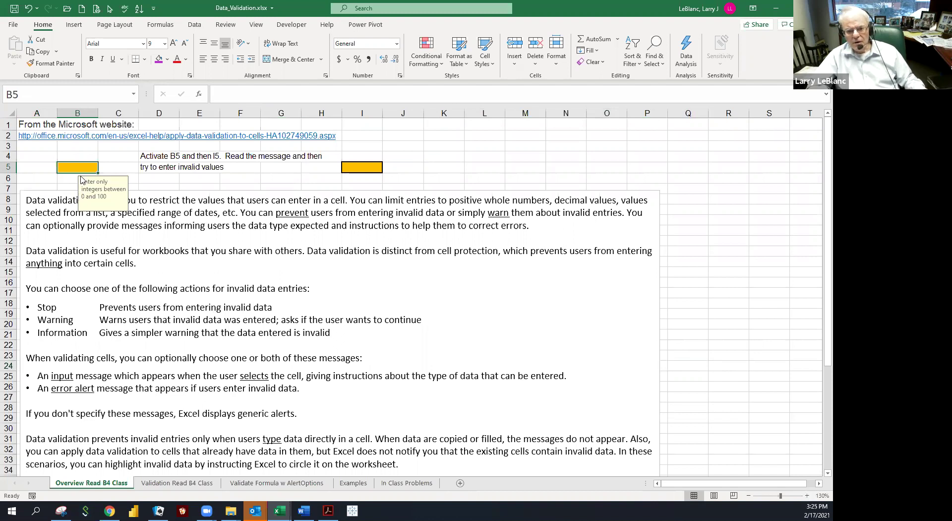
pyautogui.write('1')
pyautogui.hotkey('ctrl', 'Return')
pyautogui.write('34')
pyautogui.hotkey('ctrl', 'Return')
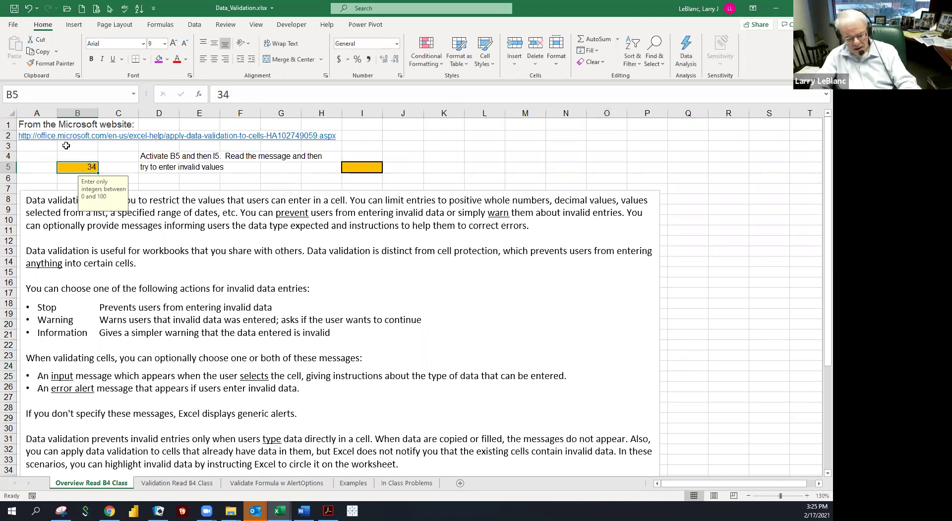
# Try to enter the out-of-range values 200 and -2 in cell B5.
pyautogui.write('200')
pyautogui.hotkey('ctrl', 'Return')
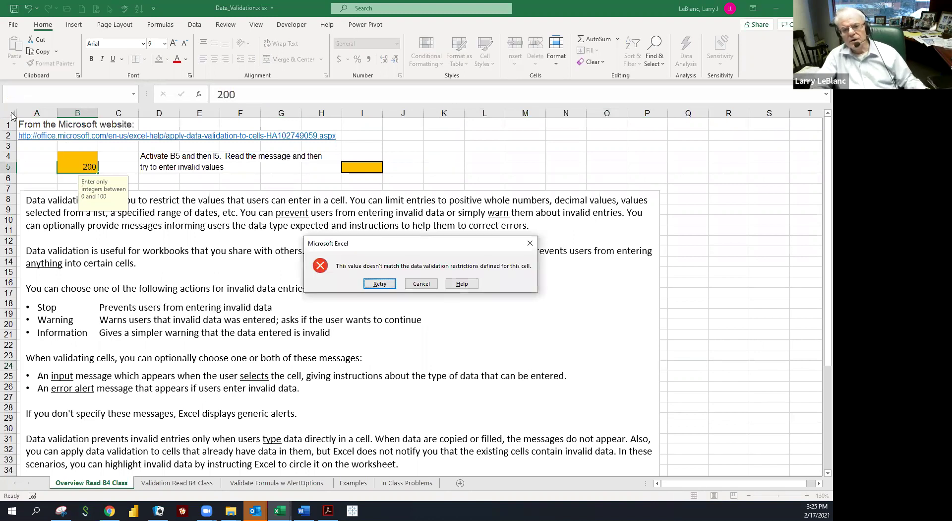
pyautogui.click(421, 284)
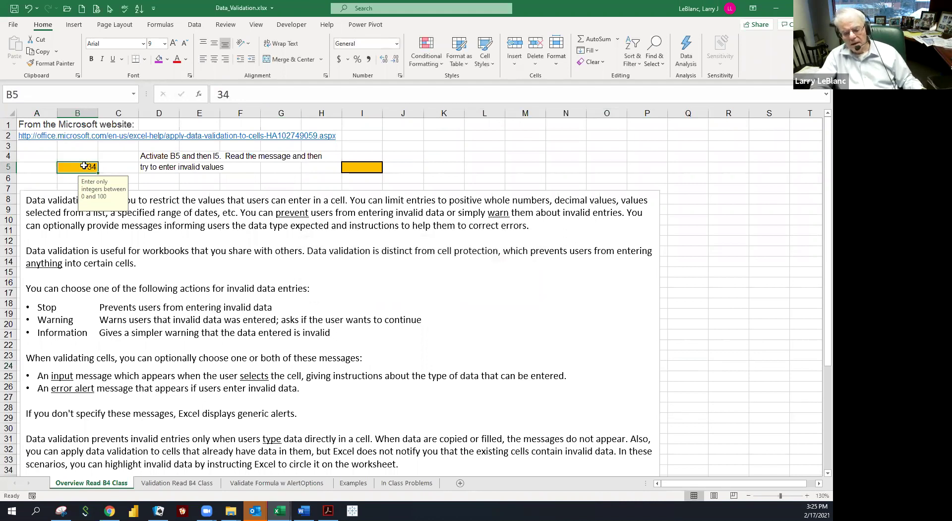
pyautogui.write('-2')
pyautogui.press('Return')
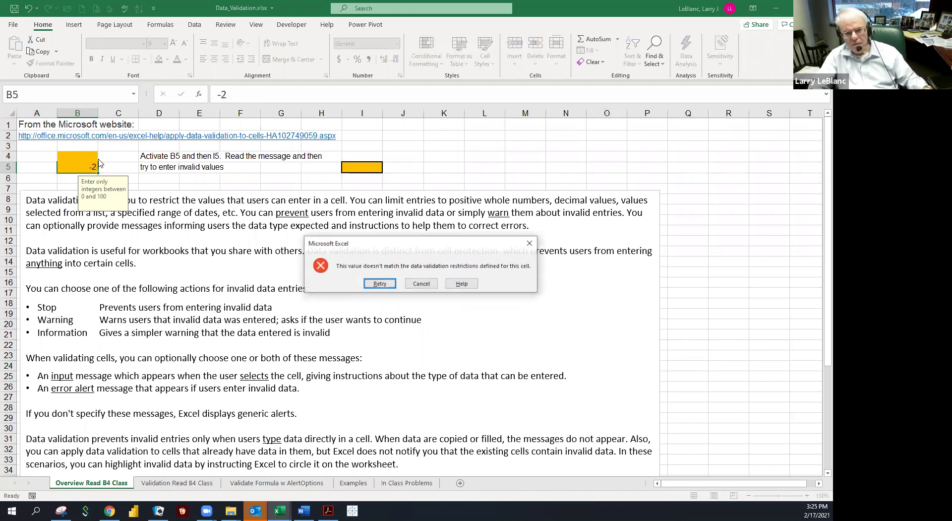
pyautogui.press('Return')
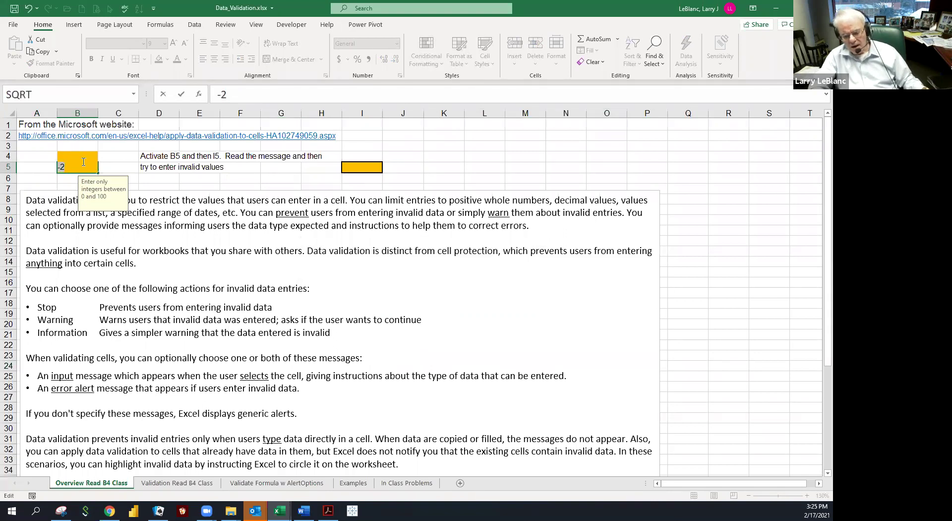
# Try the non-integer value 2.5 in cell B5, and enter 46 in its place.
pyautogui.write('2.5')
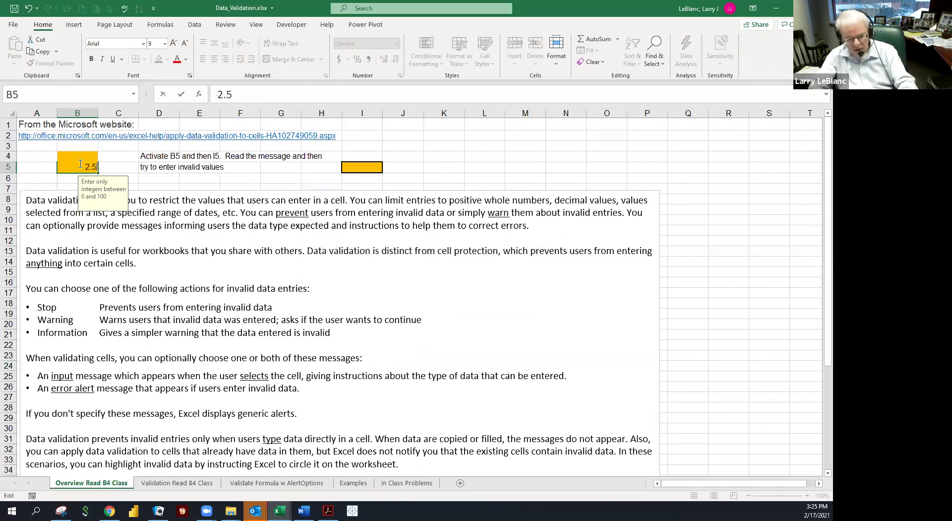
pyautogui.press('Return')
pyautogui.press('Return')
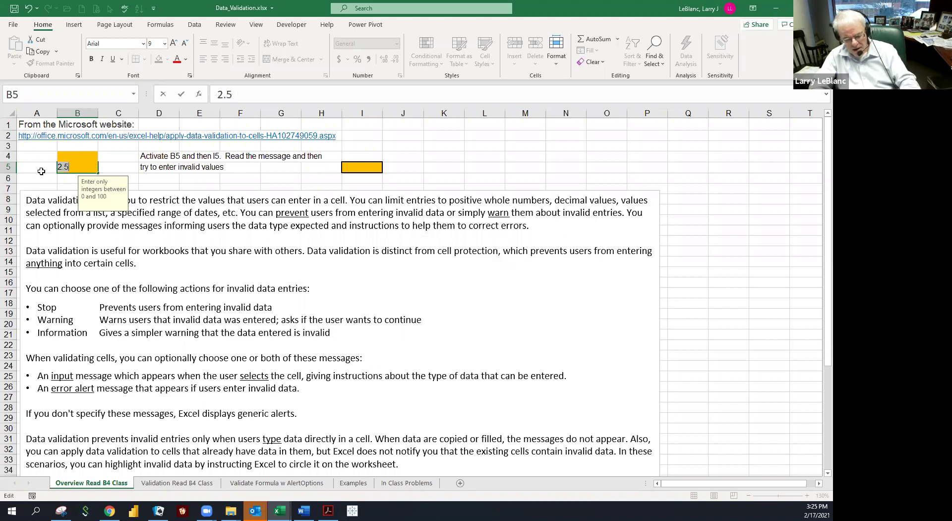
pyautogui.write('46')
pyautogui.press('Return')
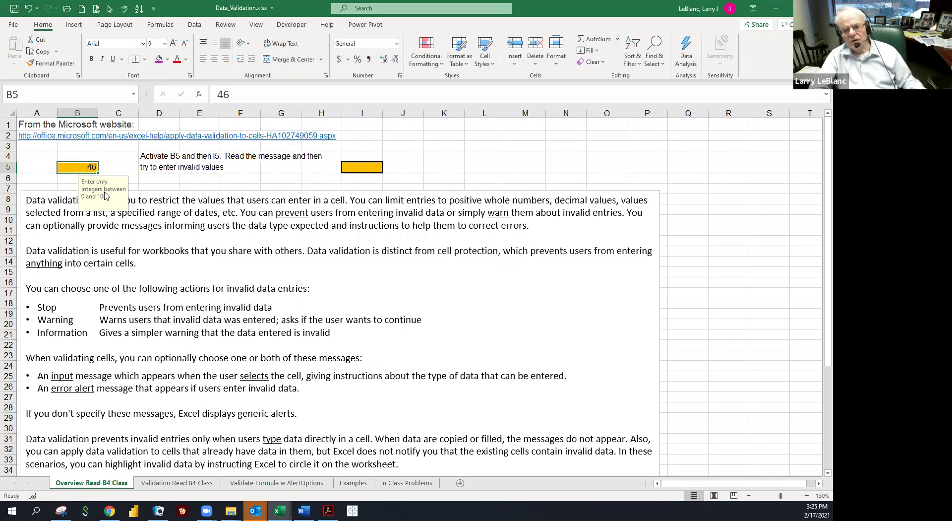
# Pick the second, fifth and third sales reps in turn from the validation list of cell I5.
pyautogui.moveTo(140, 186); pyautogui.dragTo(146, 166)
pyautogui.click(147, 160)
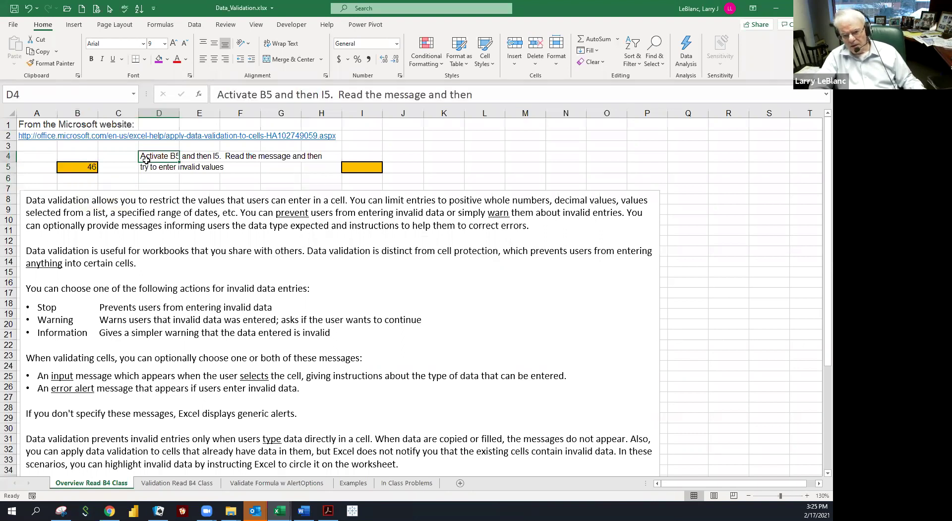
pyautogui.click(350, 169)
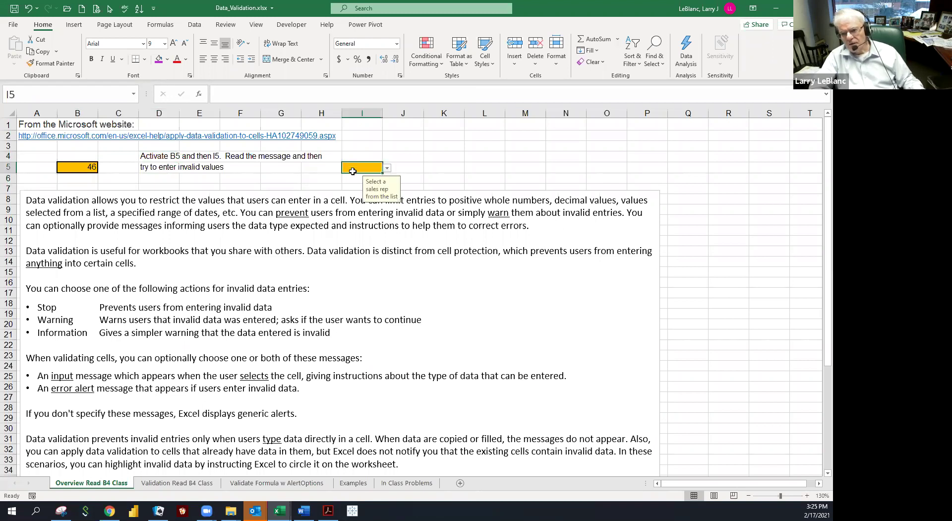
pyautogui.click(386, 169)
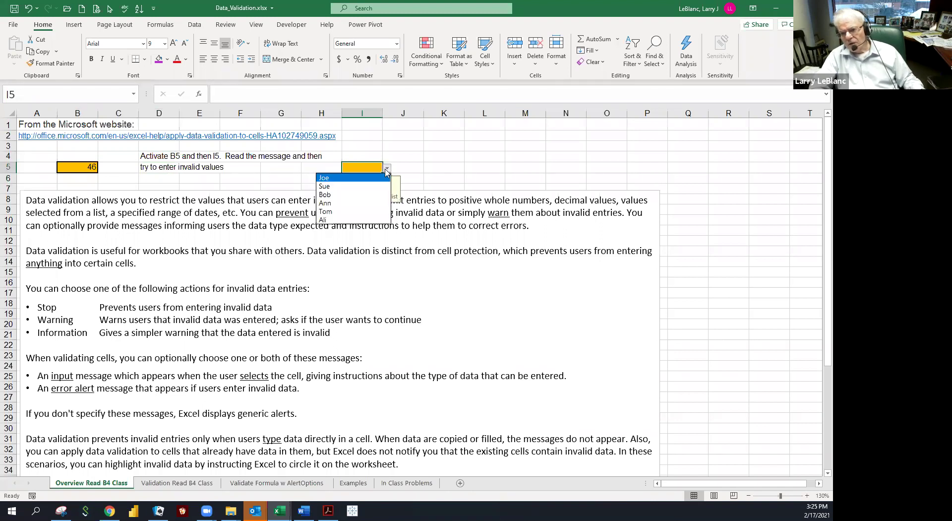
pyautogui.click(355, 189)
pyautogui.click(386, 169)
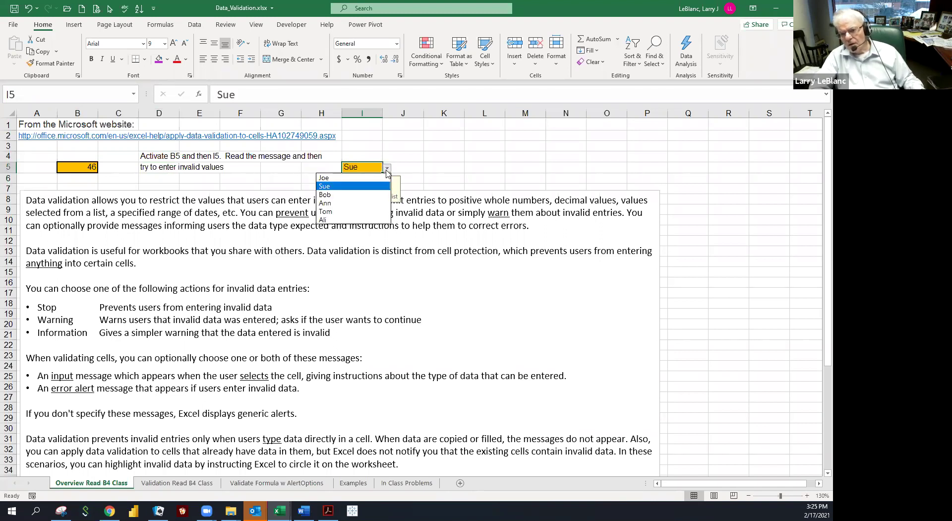
pyautogui.click(351, 211)
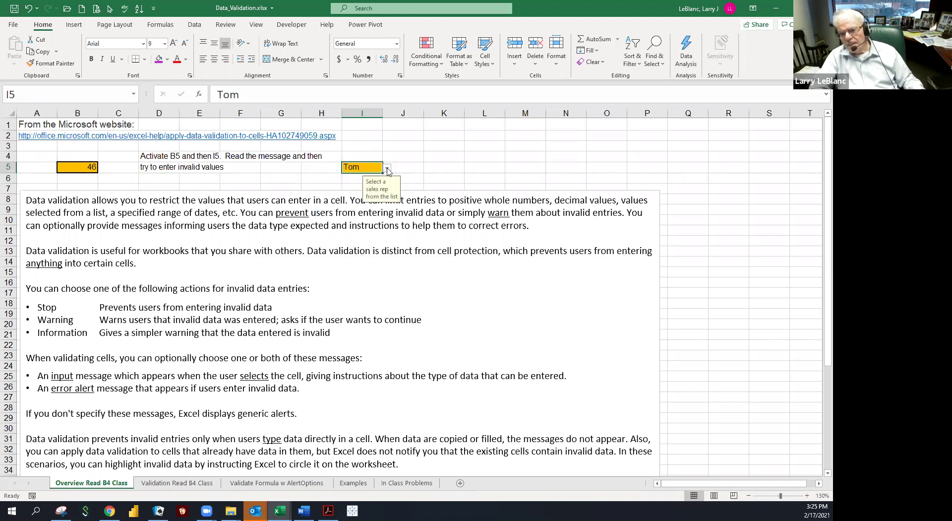
pyautogui.click(387, 170)
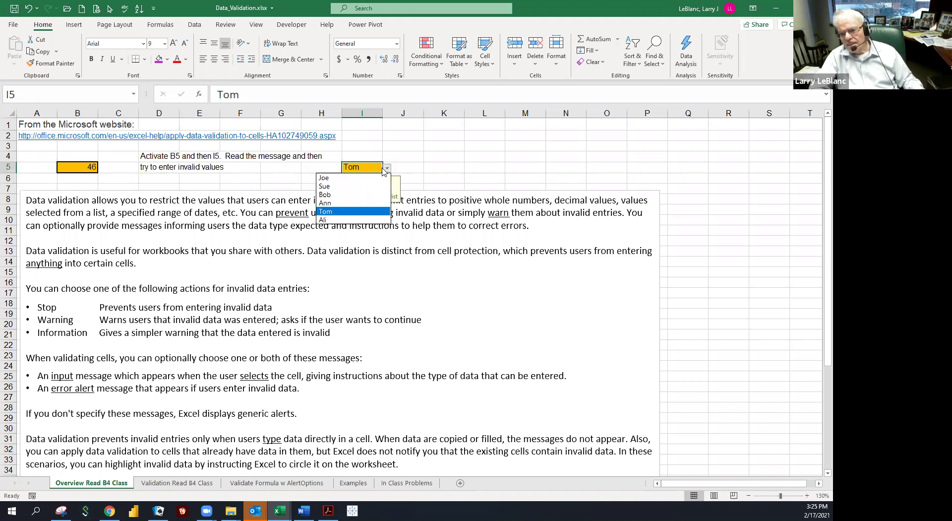
pyautogui.click(332, 195)
pyautogui.click(387, 170)
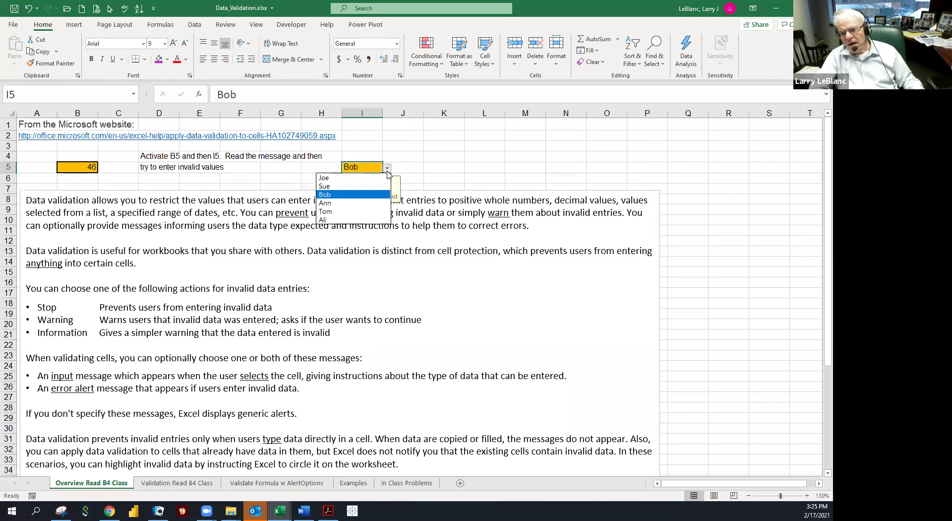
pyautogui.click(387, 170)
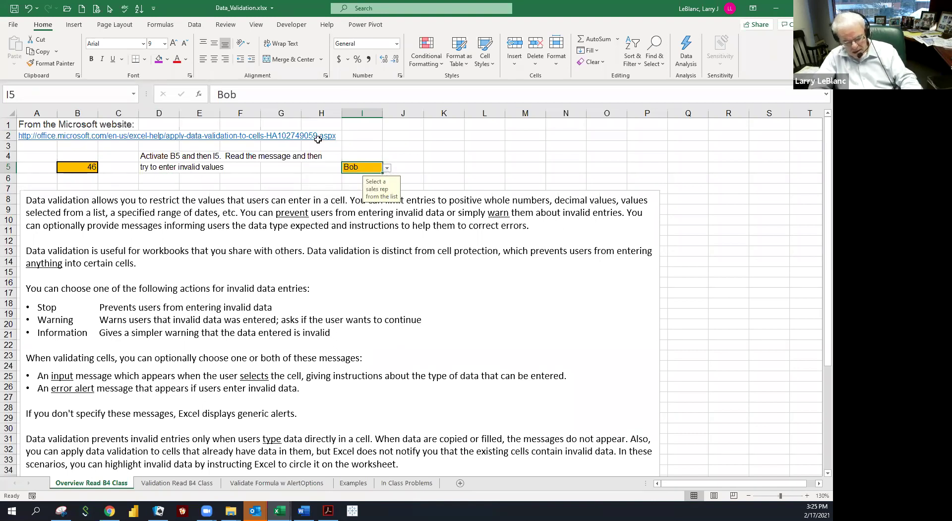
# Enter the sixth listed sales rep in cell I5, and try to replace it with a name outside the list.
pyautogui.write('Ali')
pyautogui.hotkey('ctrl', 'Return')
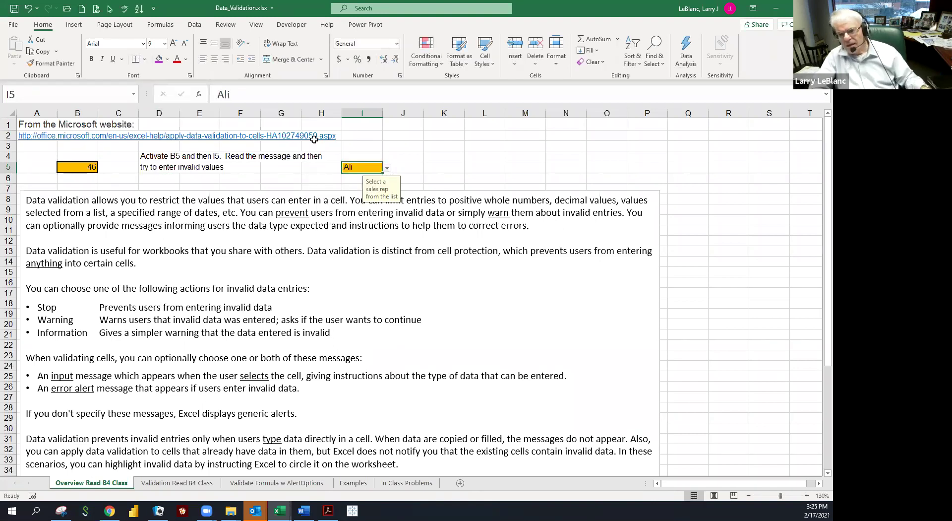
pyautogui.write('L')
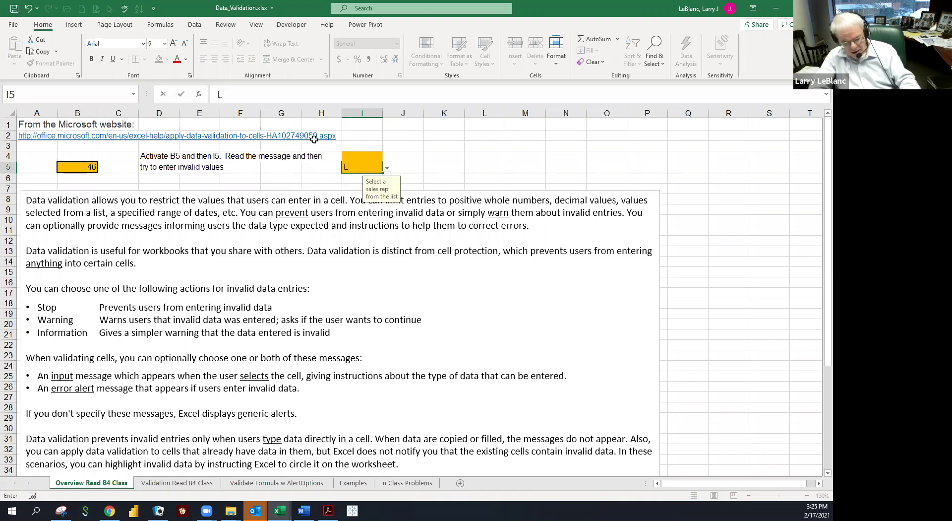
pyautogui.press('Return')
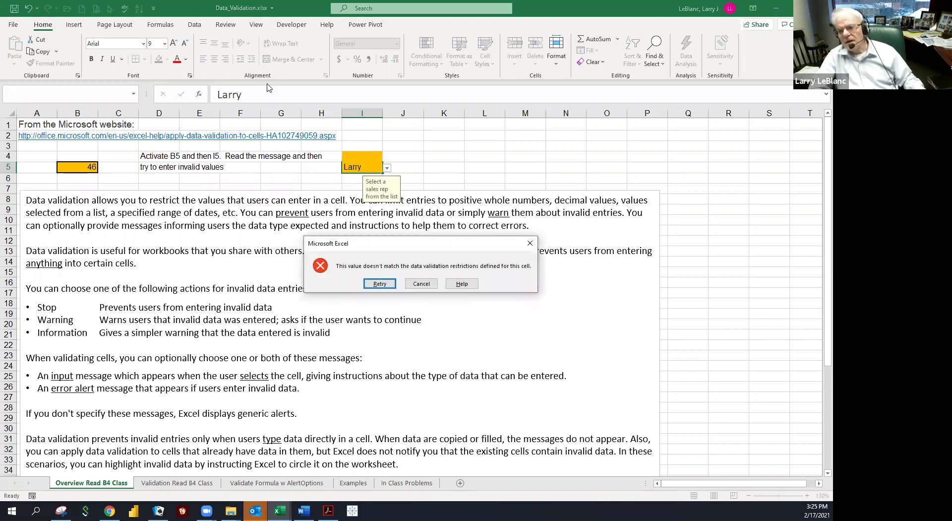
pyautogui.press('Return')
pyautogui.press('Escape')
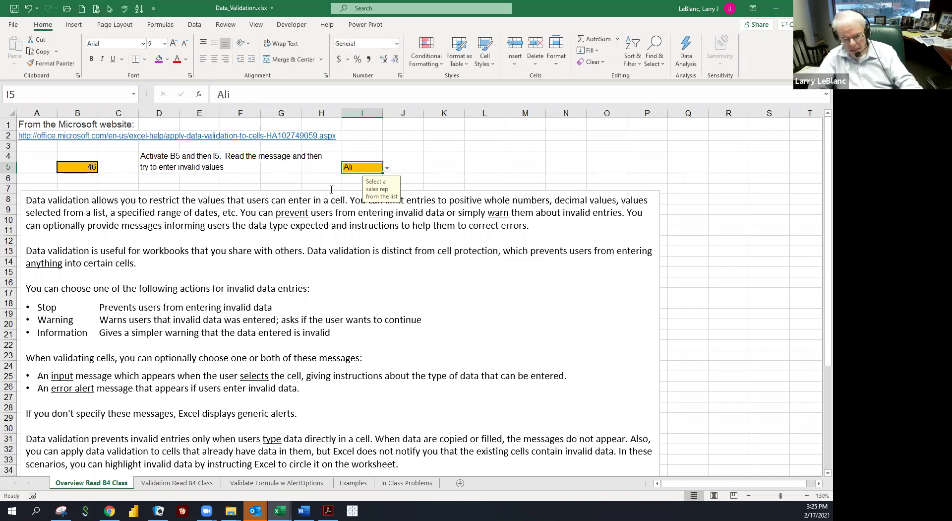
# Move the data validation text box slightly upward and highlight the word "messages" in its first paragraph.
pyautogui.click(294, 190)
pyautogui.moveTo(293, 193)
pyautogui.mouseDown()
pyautogui.moveTo(458, 313)
pyautogui.moveTo(526, 325)
pyautogui.moveTo(378, 280)
pyautogui.moveTo(286, 178)
pyautogui.moveTo(297, 181)
pyautogui.mouseUp()
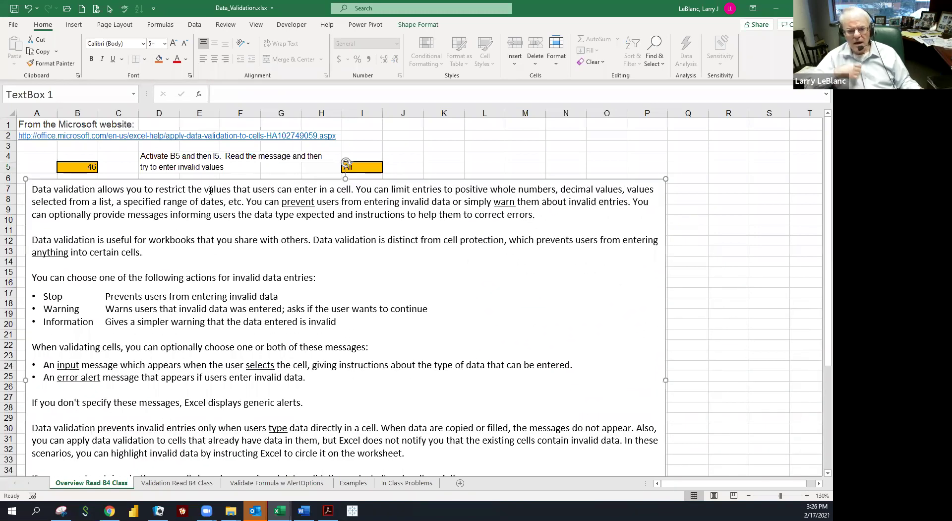
pyautogui.click(167, 211)
pyautogui.doubleClick(151, 212)
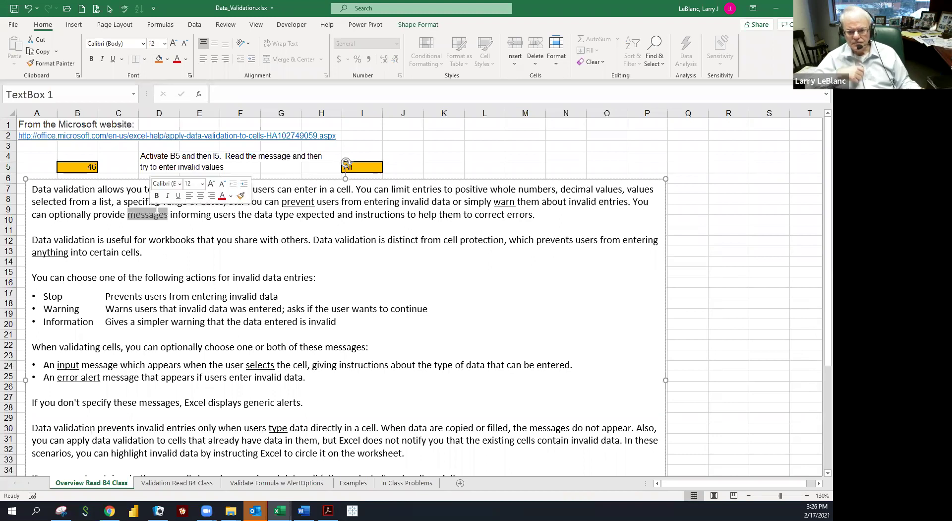
pyautogui.tripleClick(198, 215)
pyautogui.click(218, 220)
pyautogui.tripleClick(219, 218)
pyautogui.doubleClick(191, 215)
pyautogui.click(170, 214)
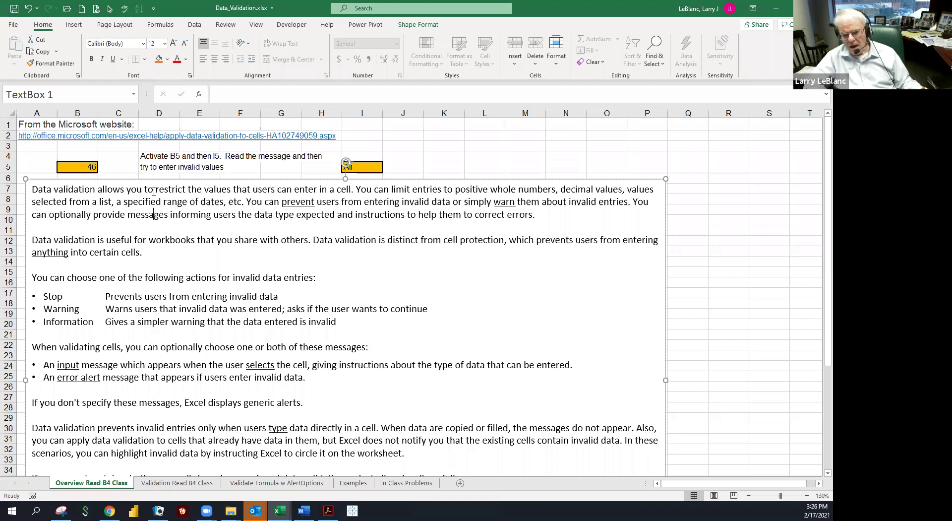
# Highlight the Stop action, highlight the Warning and Information actions, and review the remaining text in the box.
pyautogui.scroll(-2, 147, 233)
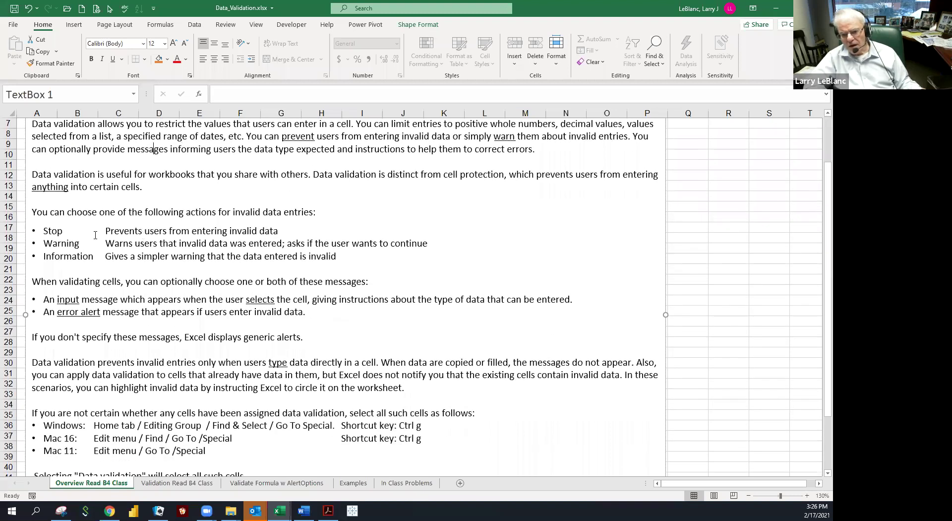
pyautogui.doubleClick(50, 232)
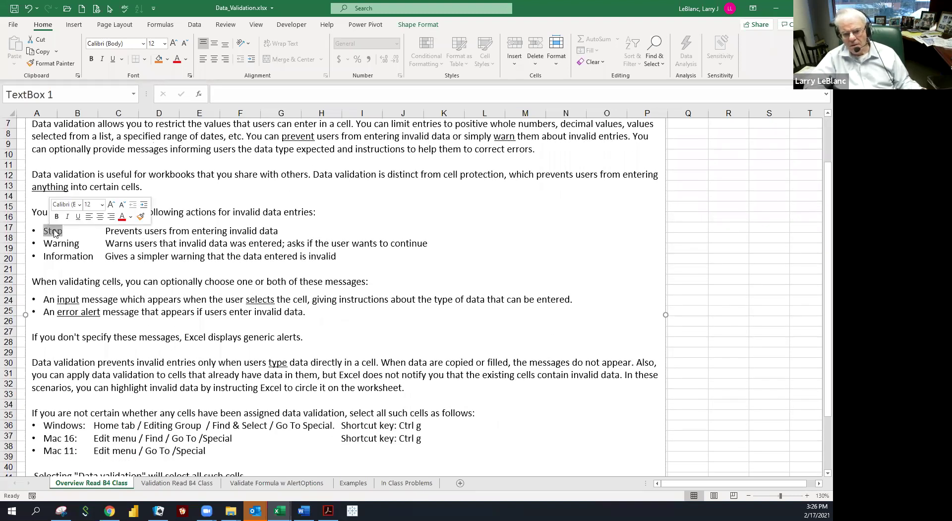
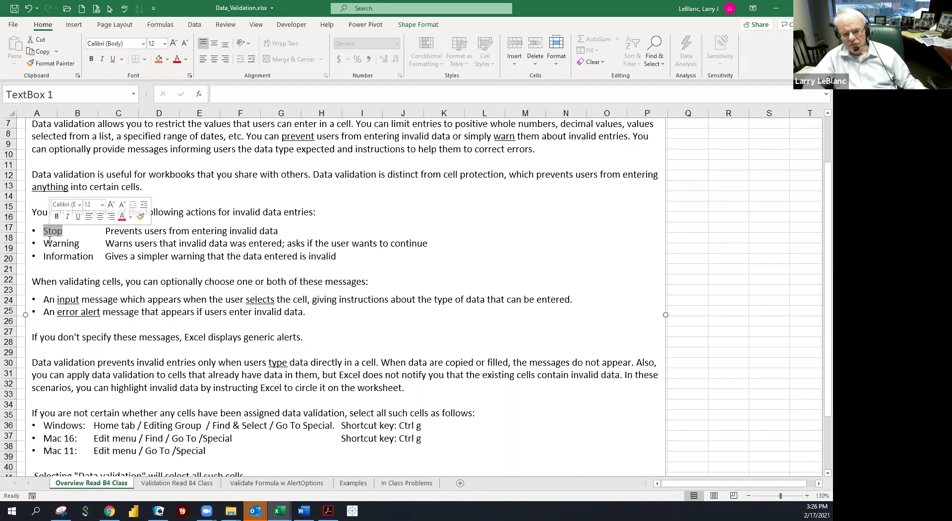
pyautogui.moveTo(43, 243); pyautogui.dragTo(169, 269)
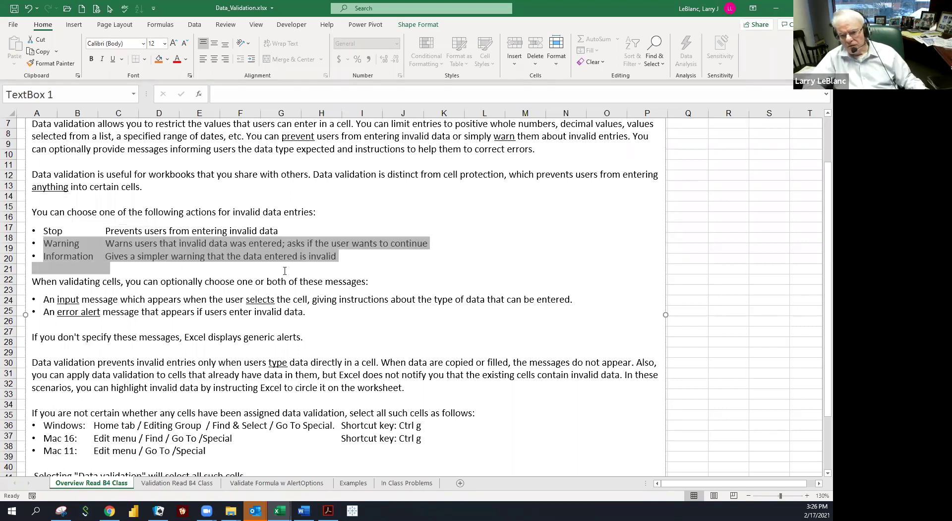
pyautogui.moveTo(344, 263); pyautogui.dragTo(337, 257)
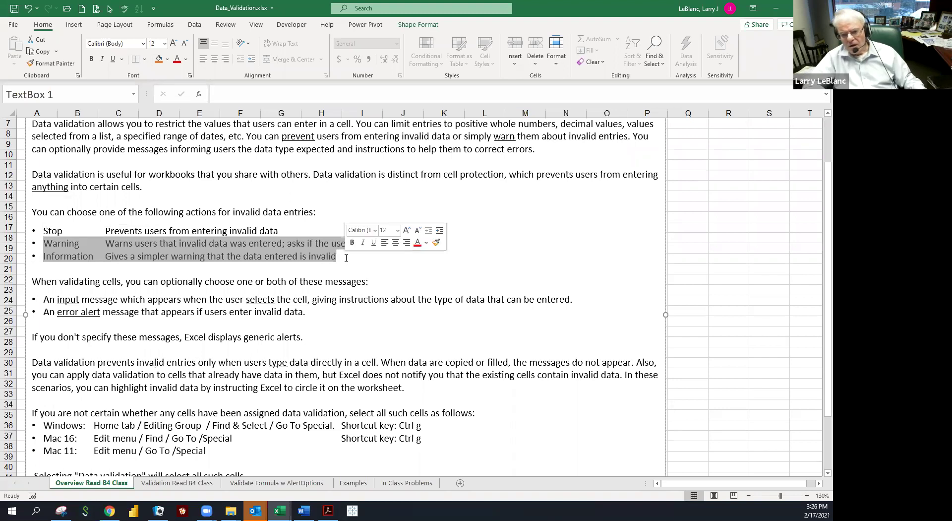
pyautogui.click(250, 244)
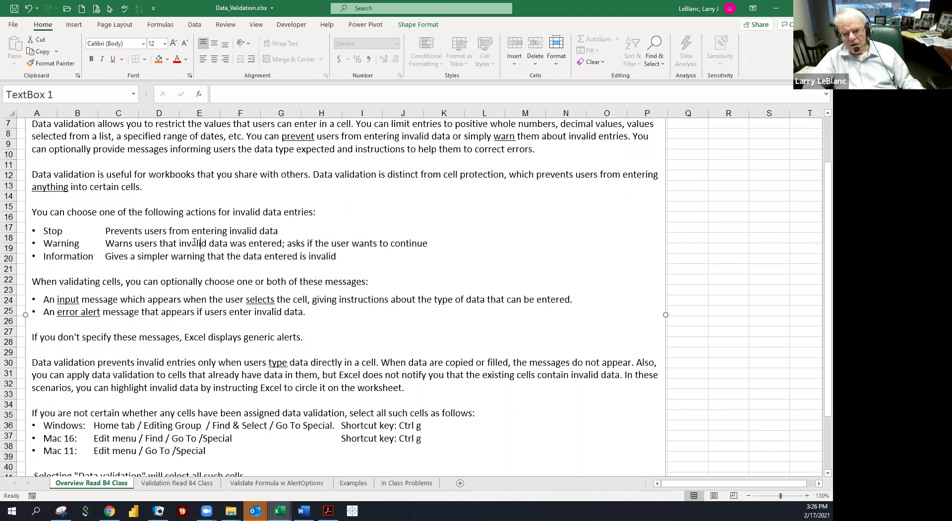
pyautogui.scroll(-4, 183, 246)
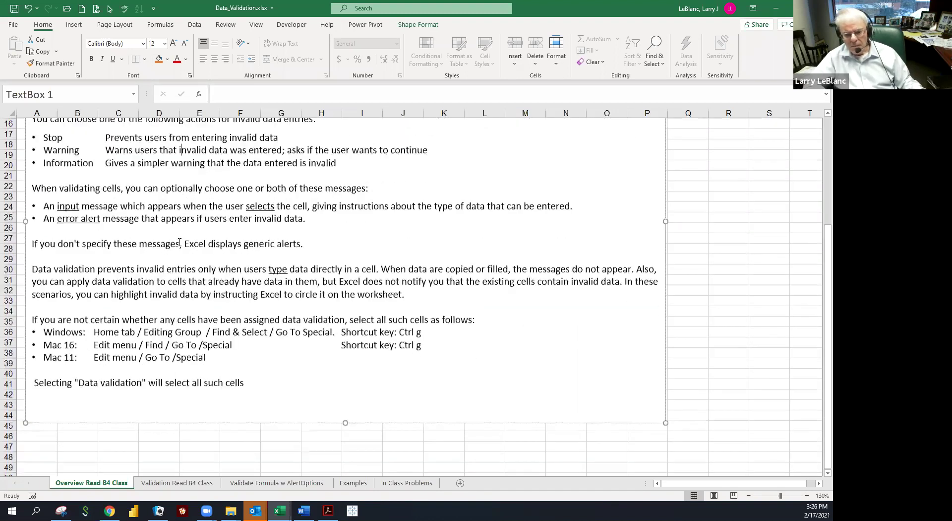
# Show the beginning of the Validation Read B4 Class sheet and select empty cell E4.
pyautogui.click(158, 488)
pyautogui.scroll(8, 169, 297)
pyautogui.click(169, 291)
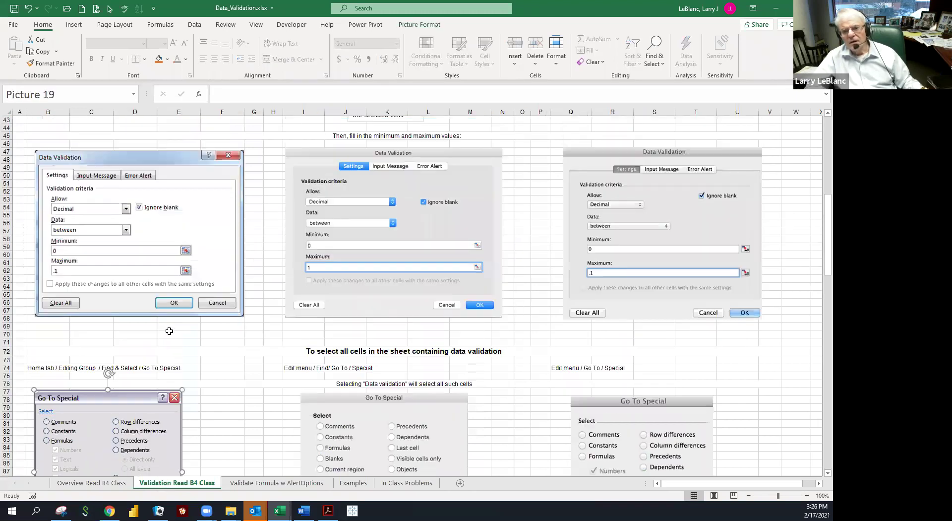
pyautogui.moveTo(169, 291); pyautogui.dragTo(169, 272)
pyautogui.scroll(10, 135, 290)
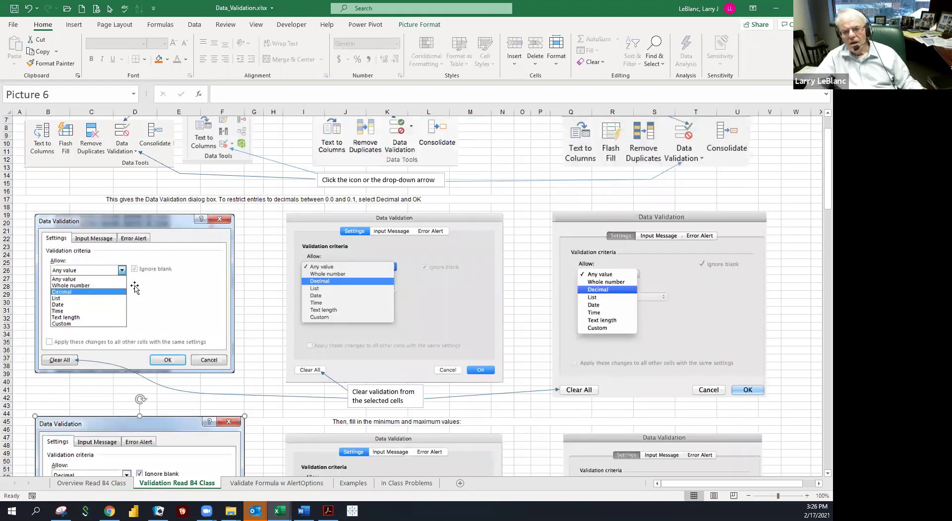
pyautogui.click(170, 151)
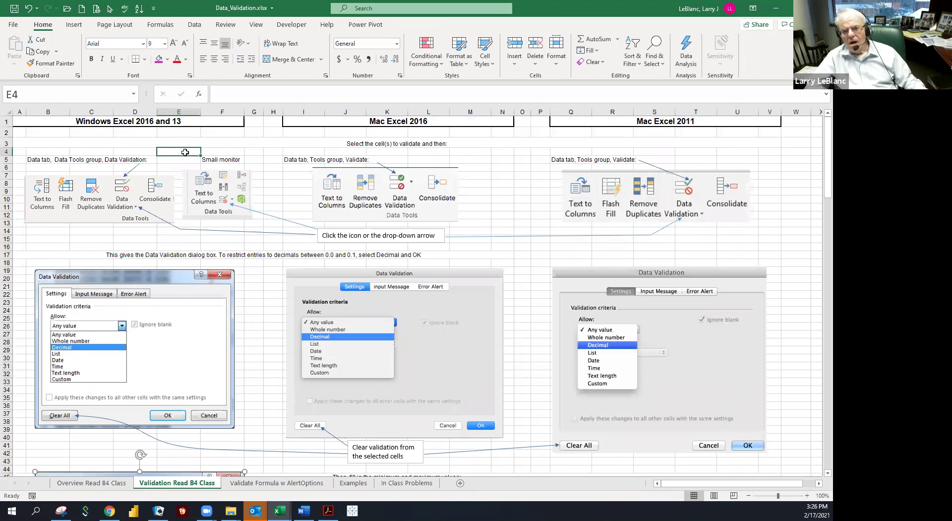
# Display the Data commands and review the data validation illustrations further down the sheet.
pyautogui.click(194, 24)
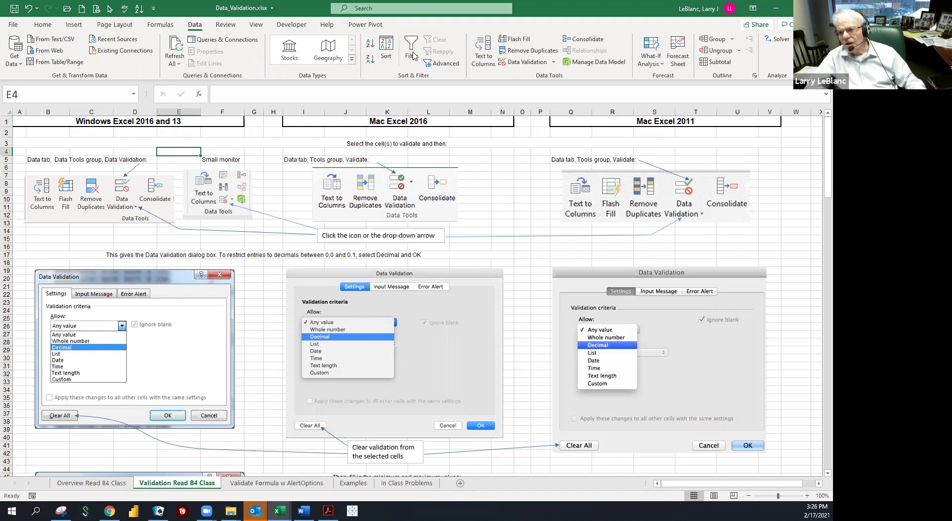
pyautogui.click(206, 31)
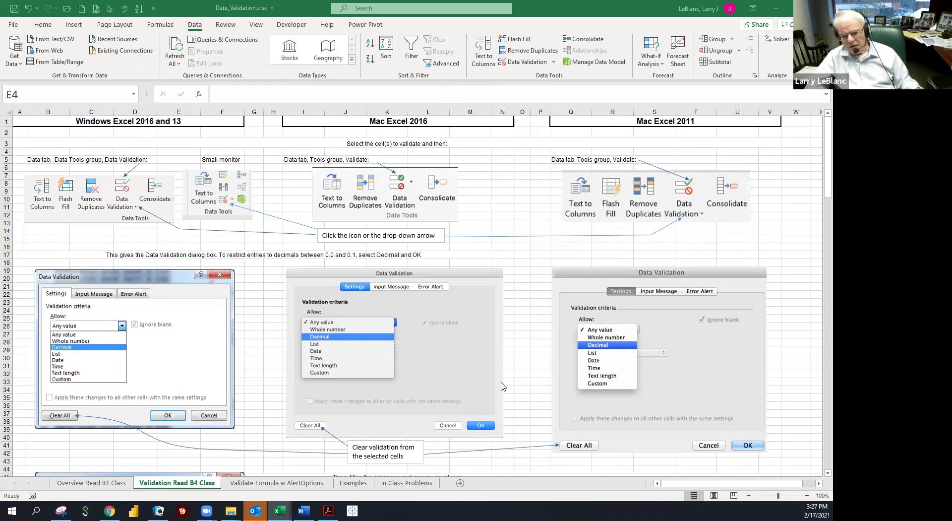
pyautogui.scroll(-3, 287, 352)
pyautogui.scroll(-5, 281, 352)
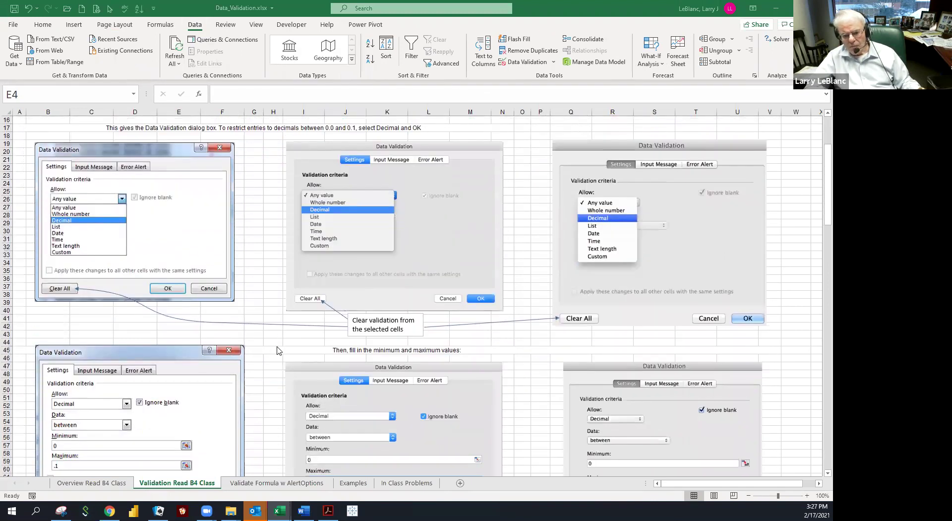
# Show the Validate Formula w AlertOptions sheet and make cell A10 the active cell.
pyautogui.click(259, 484)
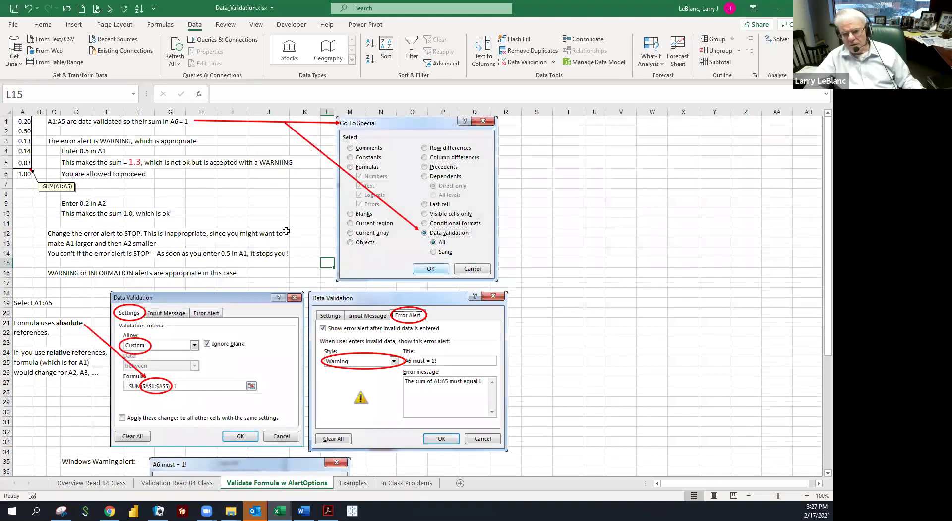
pyautogui.click(275, 215)
pyautogui.press('Left')
pyautogui.press('Left')
pyautogui.press('Left')
pyautogui.press('Left')
pyautogui.press('Left')
pyautogui.press('Left')
pyautogui.press('Left')
pyautogui.press('Left')
pyautogui.press('Left')
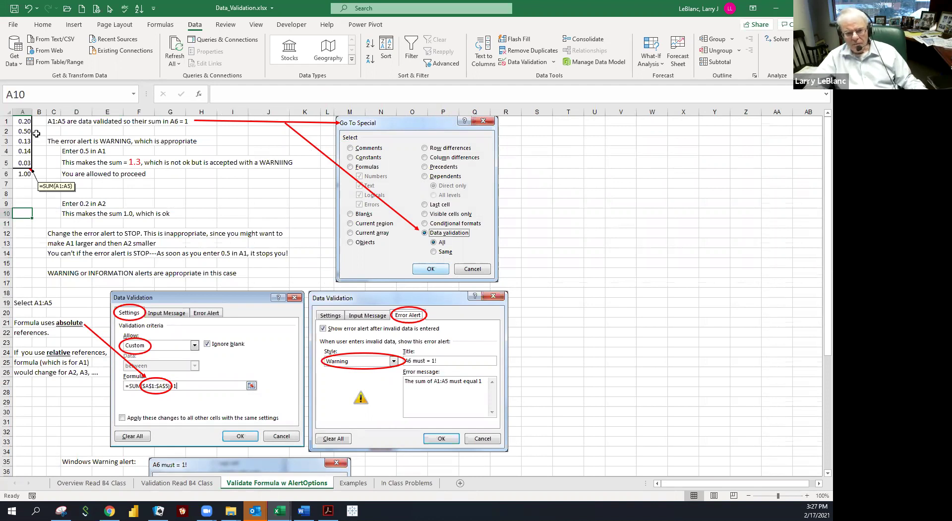
# Highlight the validated range A1:A5, inspect the sum formula in A6, and finish on empty cell F9.
pyautogui.moveTo(22, 122); pyautogui.dragTo(20, 158)
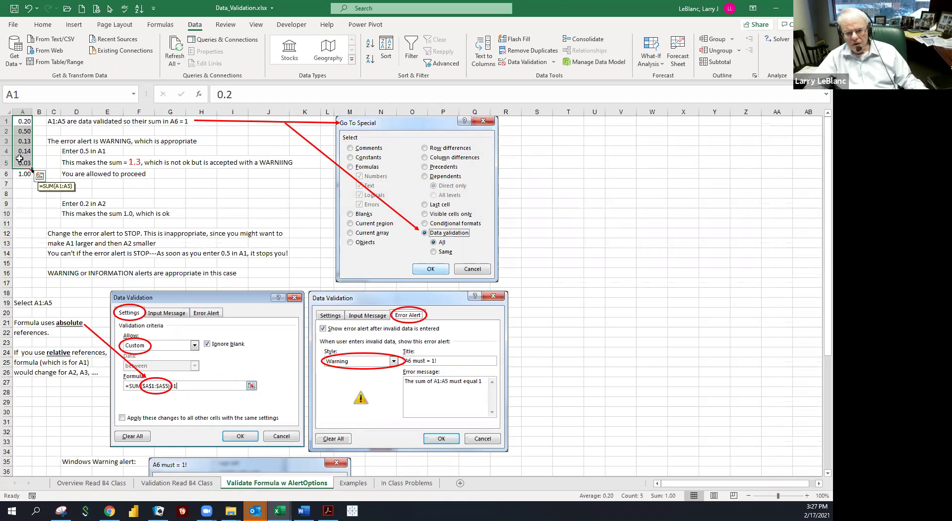
pyautogui.click(181, 162)
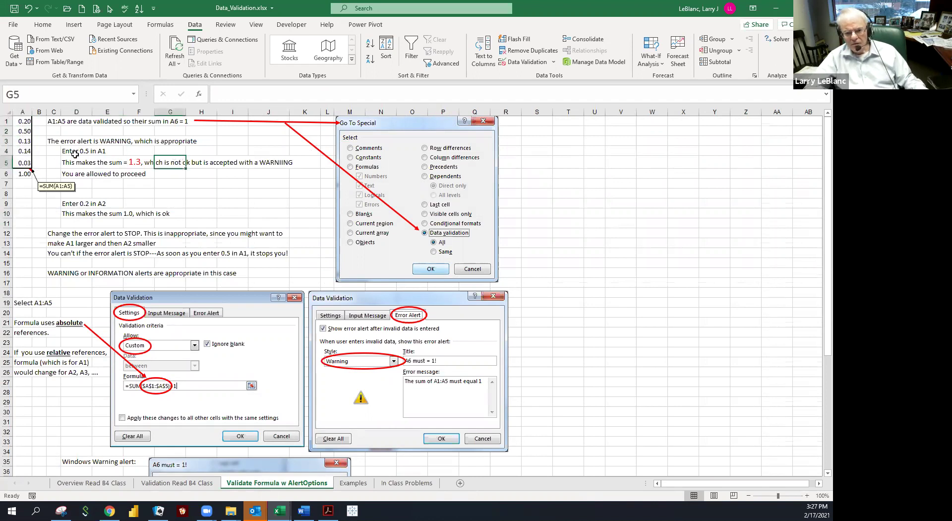
pyautogui.moveTo(20, 122); pyautogui.dragTo(20, 163)
pyautogui.click(20, 176)
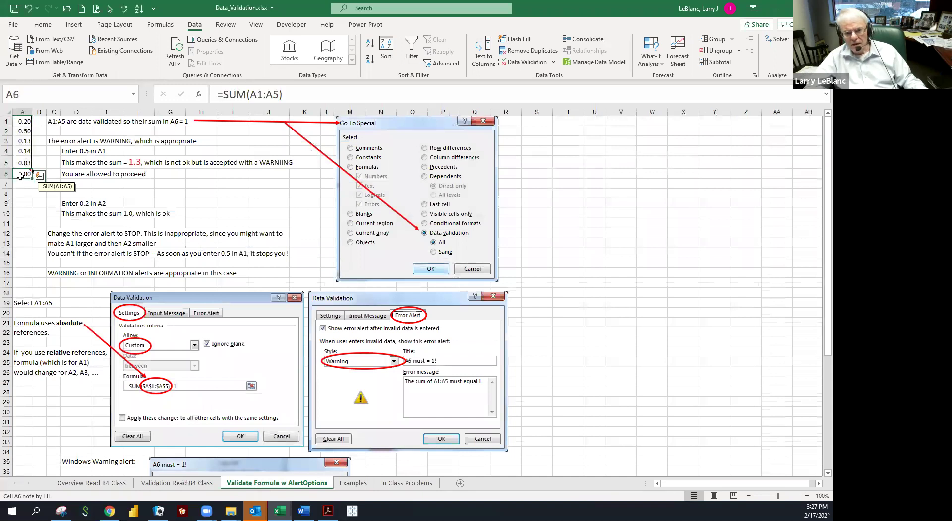
pyautogui.moveTo(16, 120); pyautogui.dragTo(20, 149)
pyautogui.click(22, 163)
pyautogui.click(127, 203)
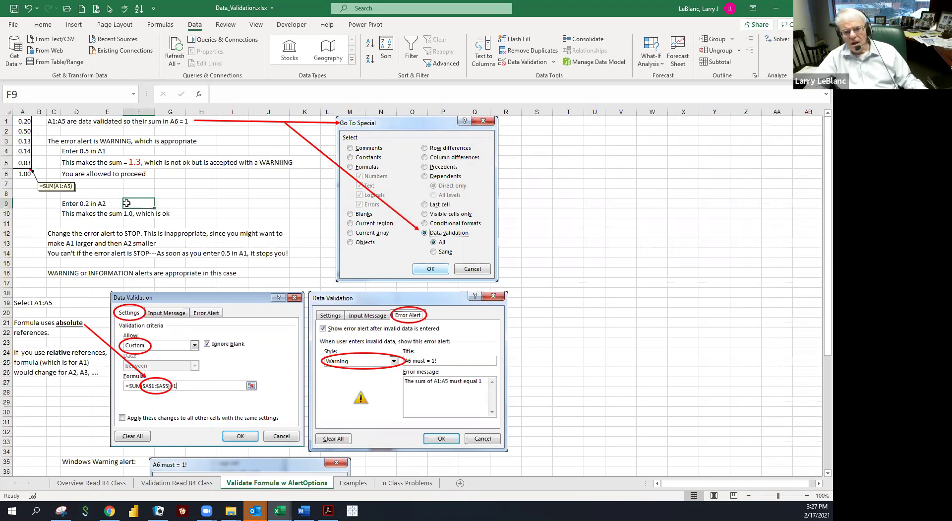
# Enter .5 in cell A1 and accept the value despite the warning alert about the sum.
pyautogui.click(26, 133)
pyautogui.click(24, 121)
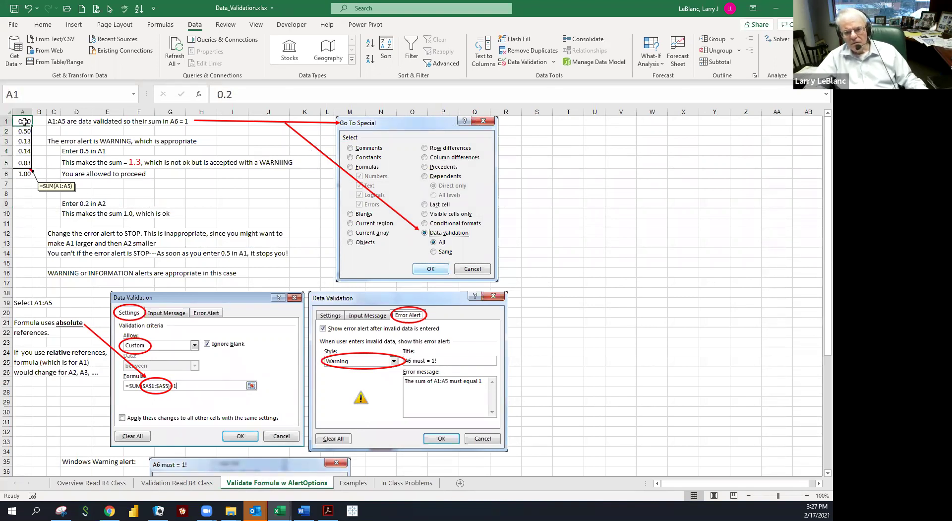
pyautogui.click(90, 161)
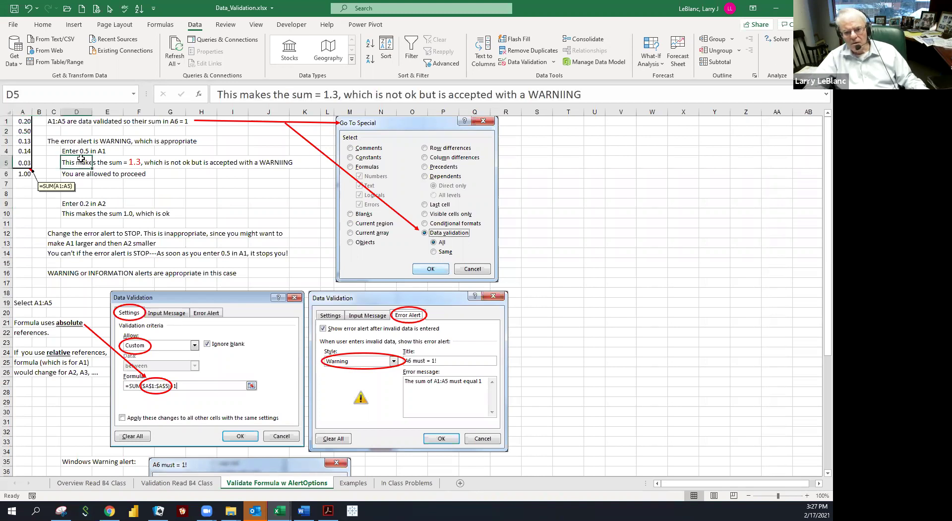
pyautogui.click(19, 121)
pyautogui.write('.5')
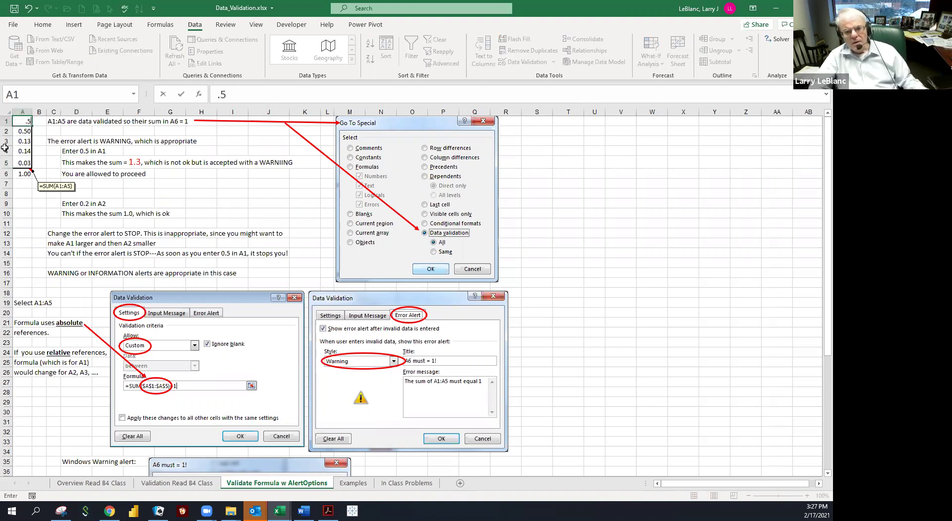
pyautogui.click(16, 183)
pyautogui.moveTo(374, 248); pyautogui.dragTo(179, 163)
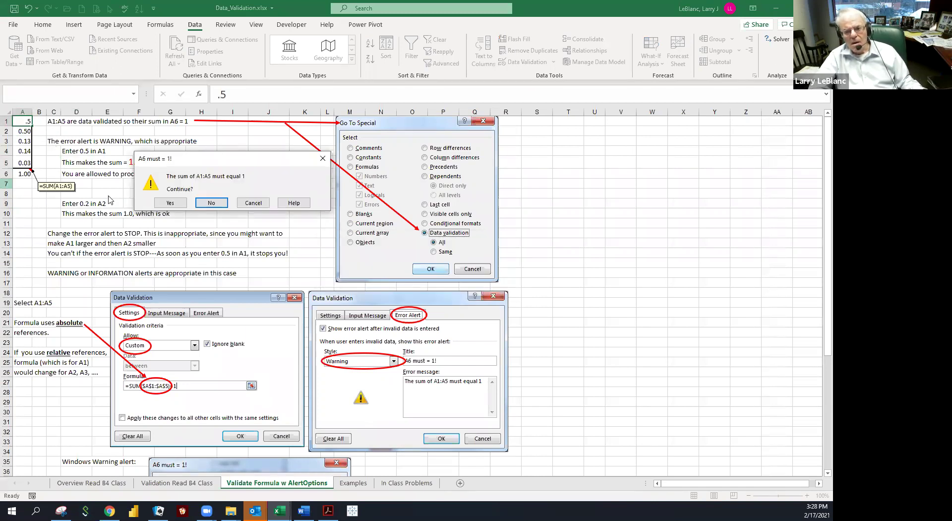
pyautogui.click(170, 202)
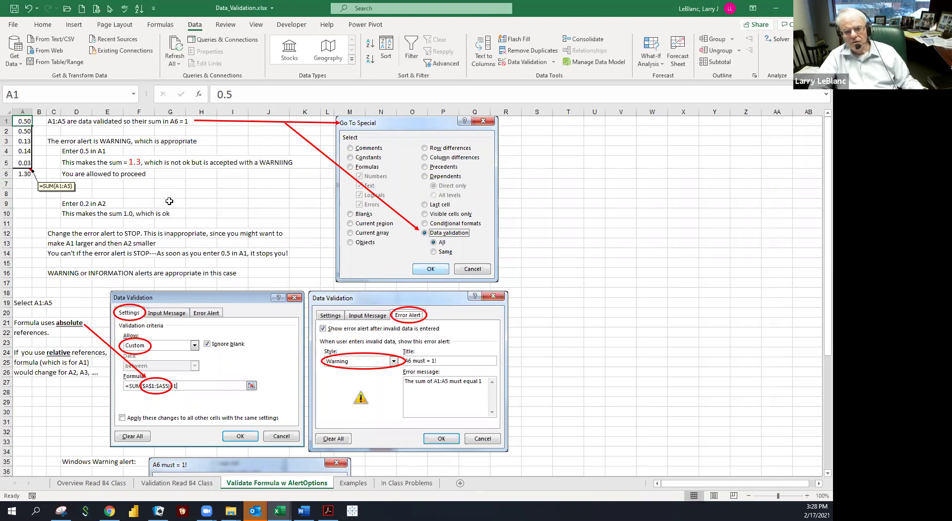
# Highlight the validated cells A1:A5 and enter .2 in cell A2.
pyautogui.click(23, 132)
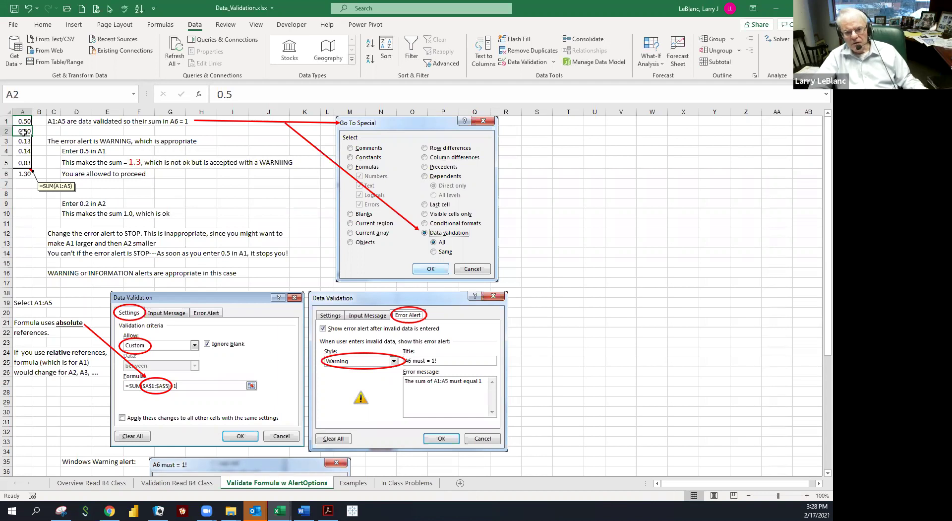
pyautogui.moveTo(23, 122); pyautogui.dragTo(23, 163)
pyautogui.click(21, 130)
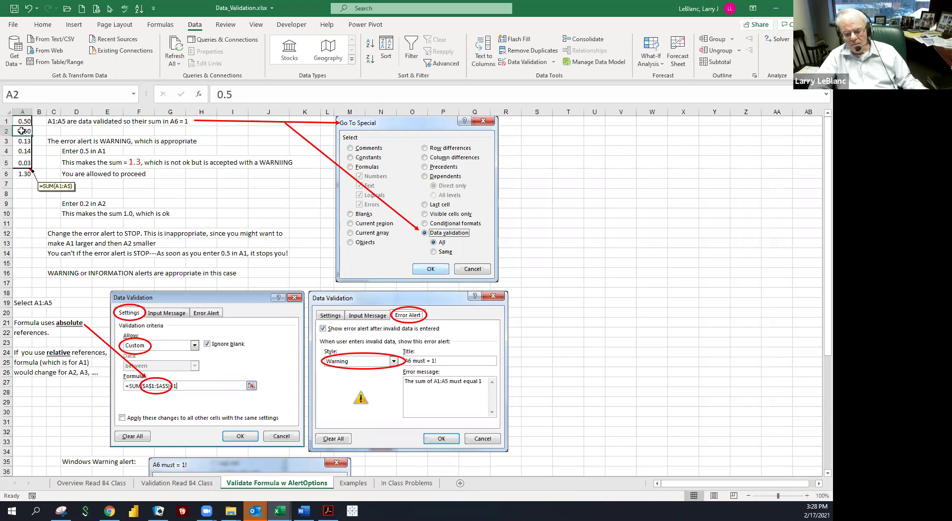
pyautogui.write('.2')
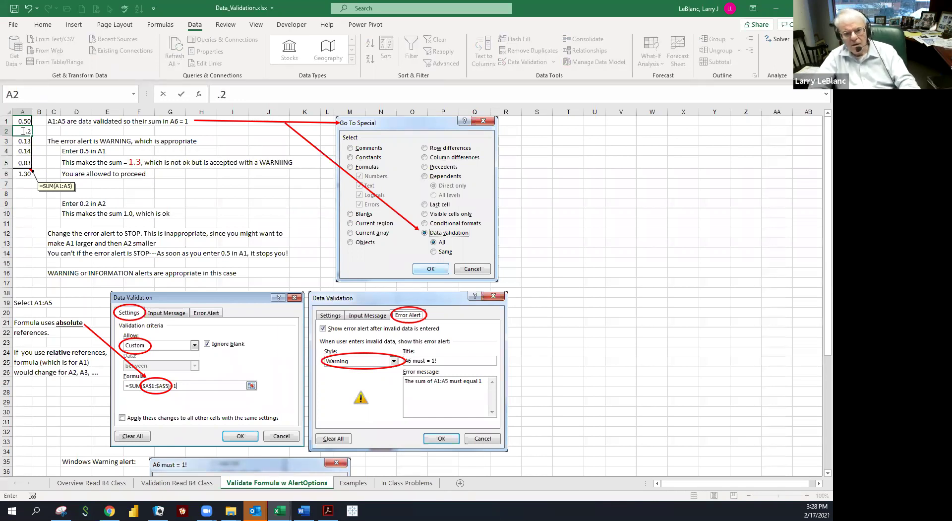
pyautogui.hotkey('ctrl', 'Return')
pyautogui.click(110, 212)
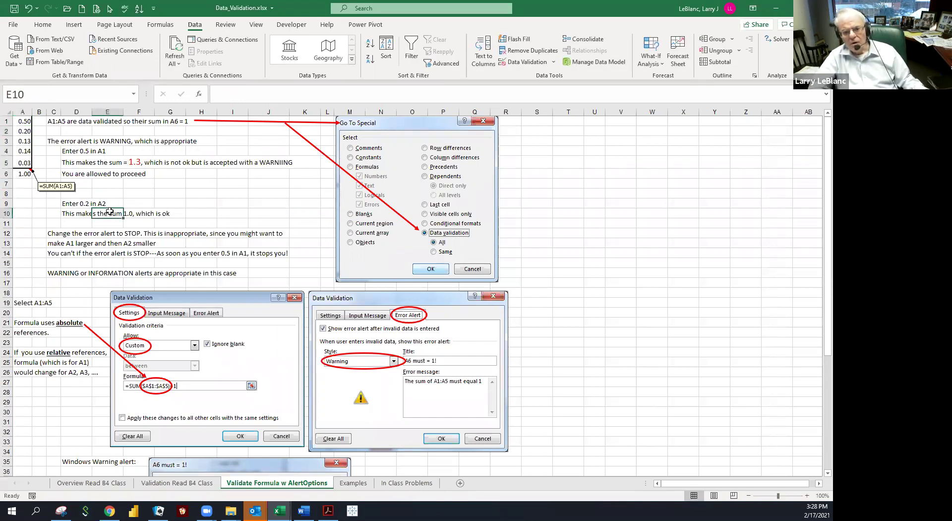
# Select the note in C12 about the STOP alert, and zoom the sheet to 130%.
pyautogui.click(37, 212)
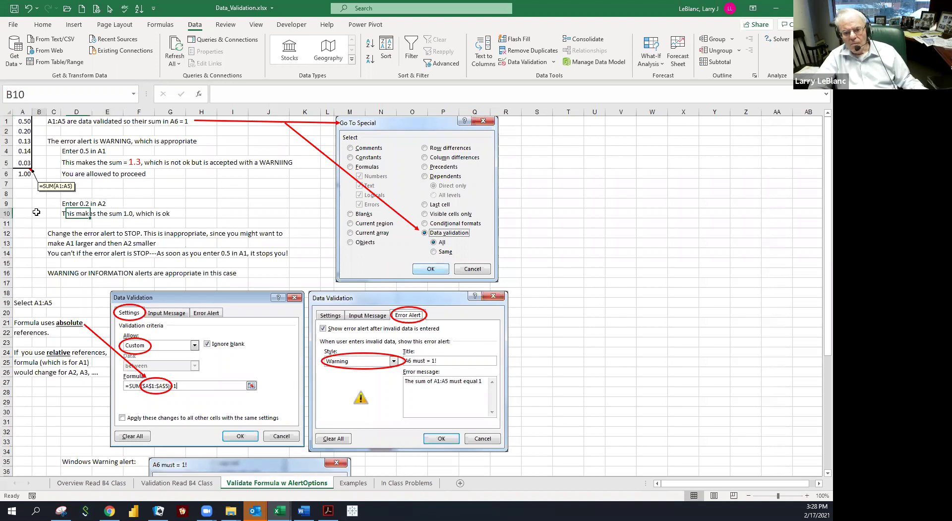
pyautogui.click(50, 232)
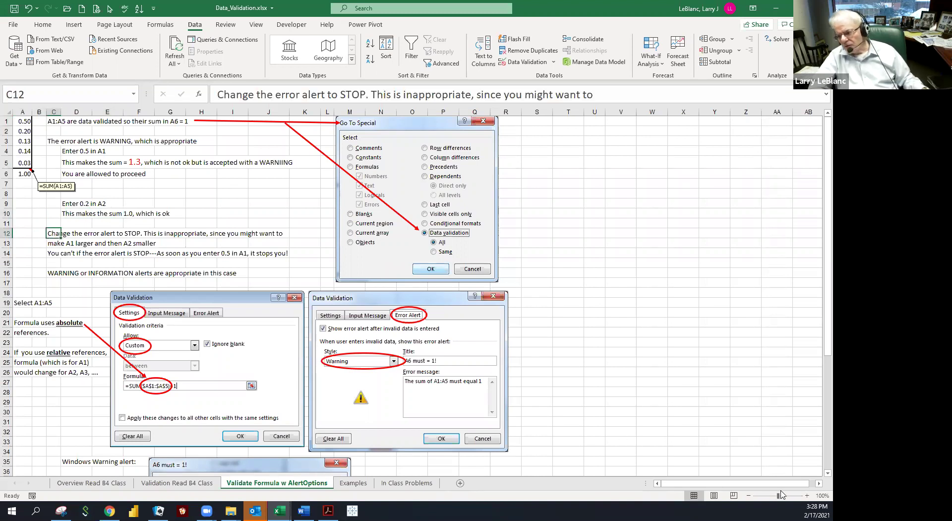
pyautogui.click(807, 495)
pyautogui.click(807, 496)
pyautogui.click(807, 495)
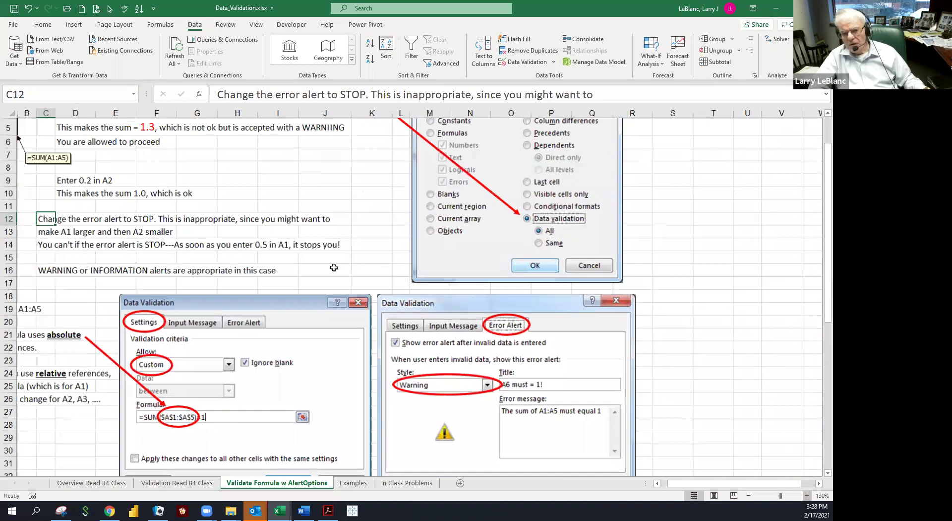
pyautogui.click(89, 208)
pyautogui.press('Home')
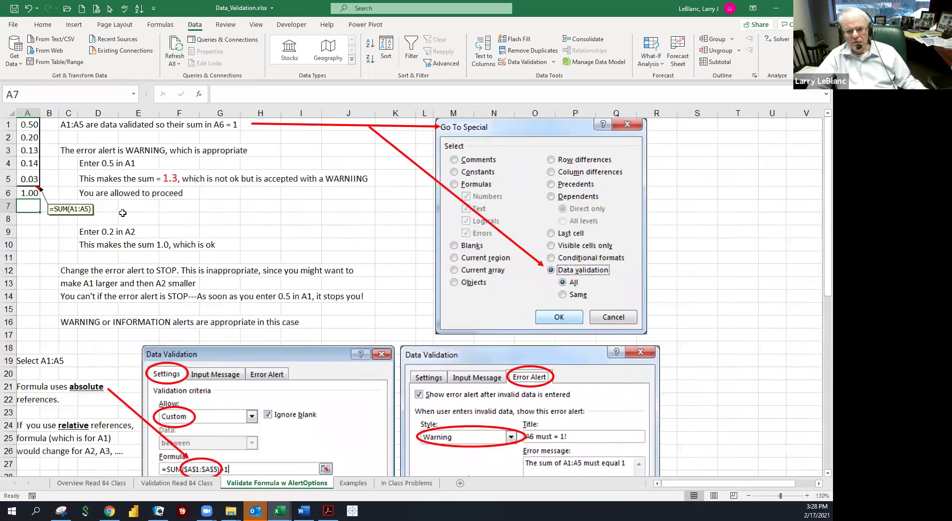
# Highlight the range A1:A5 repeatedly and single out its individual cells, ending on cell A1.
pyautogui.moveTo(28, 125); pyautogui.dragTo(28, 174)
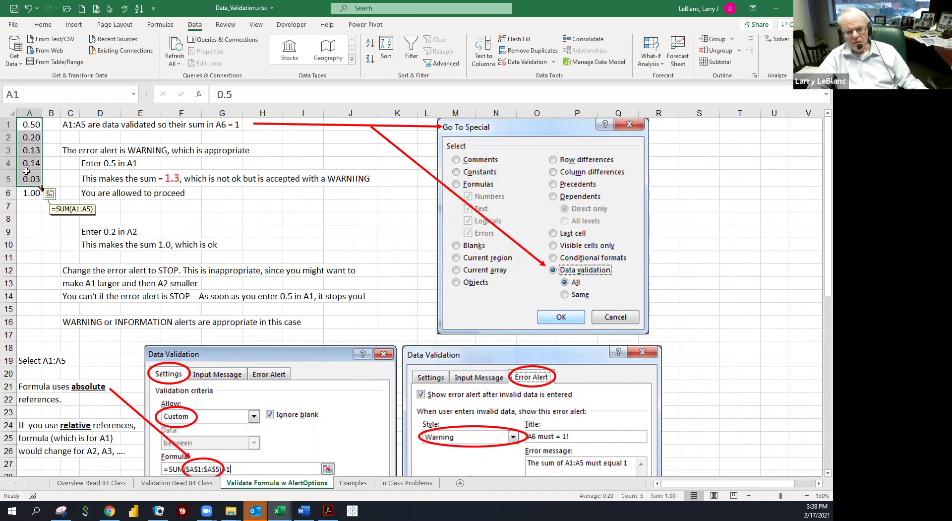
pyautogui.click(55, 168)
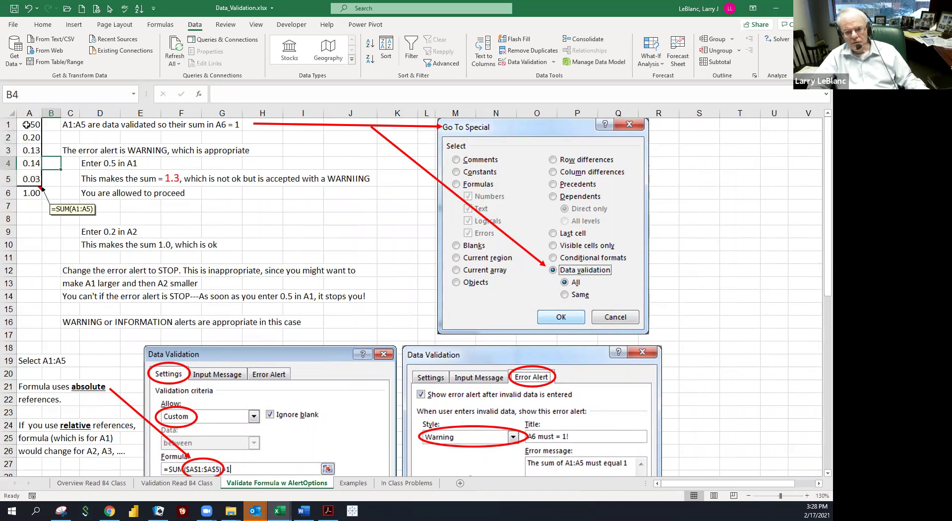
pyautogui.moveTo(27, 124); pyautogui.dragTo(28, 179)
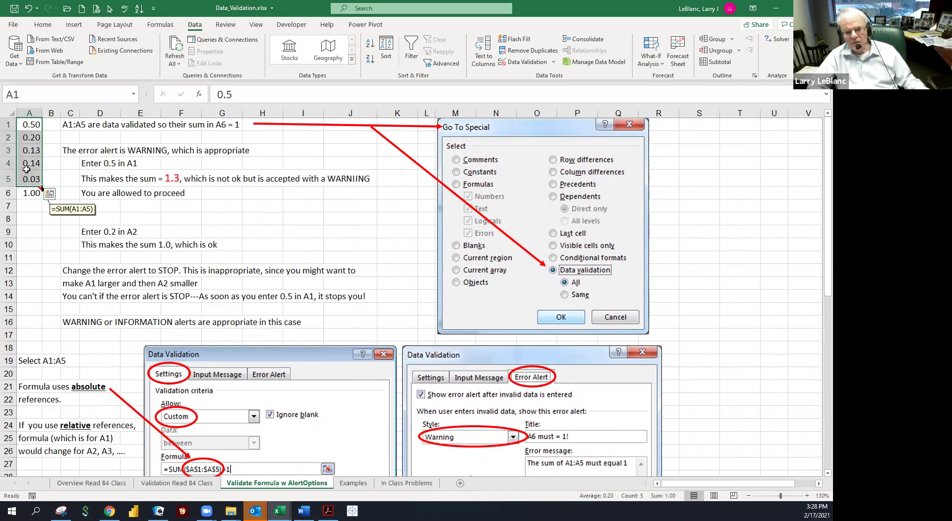
pyautogui.click(25, 126)
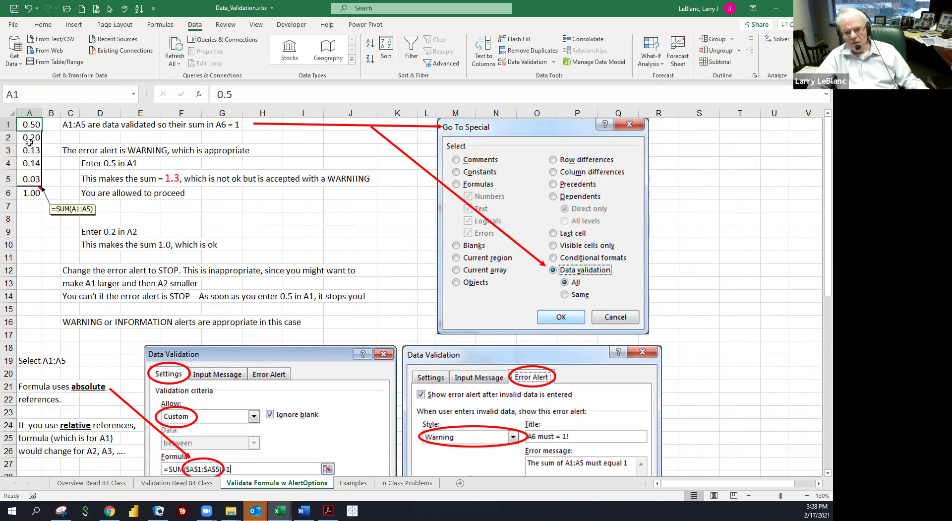
pyautogui.click(29, 148)
pyautogui.moveTo(28, 126); pyautogui.dragTo(29, 180)
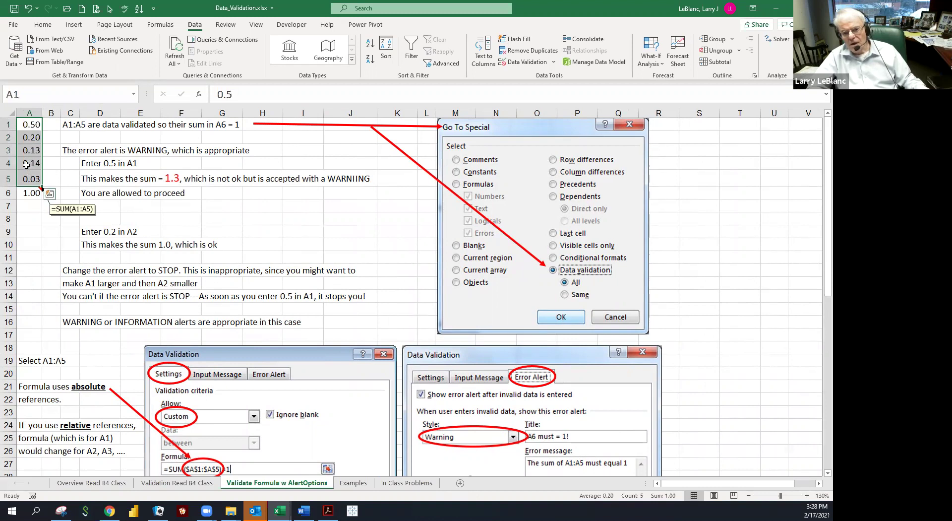
pyautogui.click(25, 126)
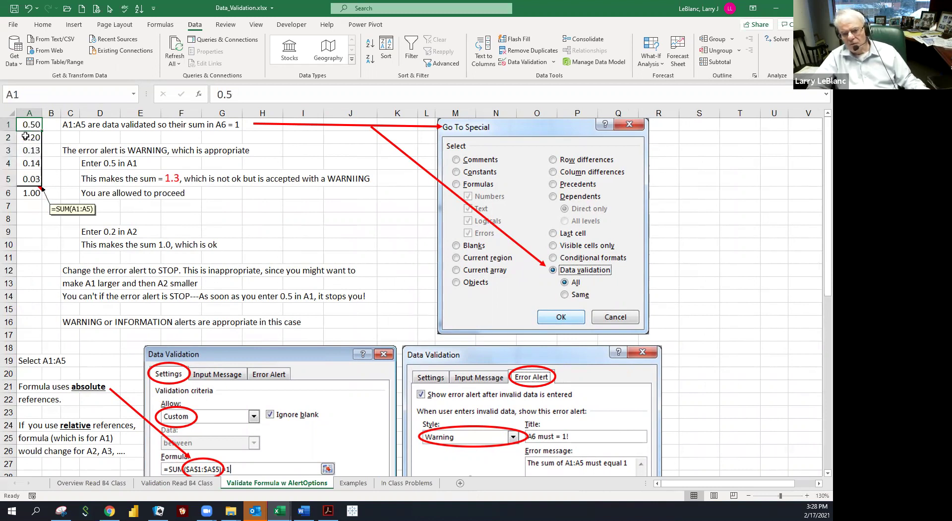
# Examine the alert notes, the sample validation settings and the warning alert illustrations, and select empty cell I9.
pyautogui.moveTo(89, 177); pyautogui.dragTo(244, 189)
pyautogui.click(239, 190)
pyautogui.scroll(-3, 237, 191)
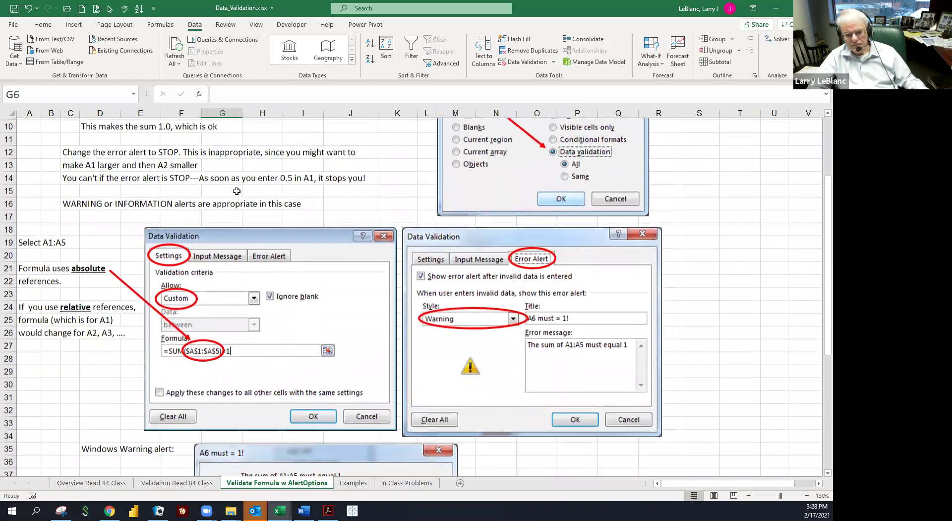
pyautogui.scroll(-2, 236, 191)
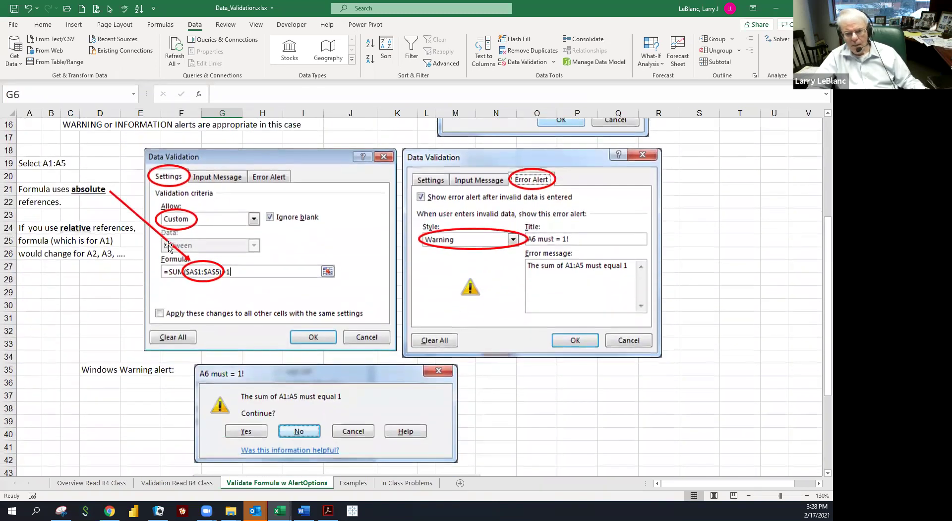
pyautogui.scroll(5, 168, 245)
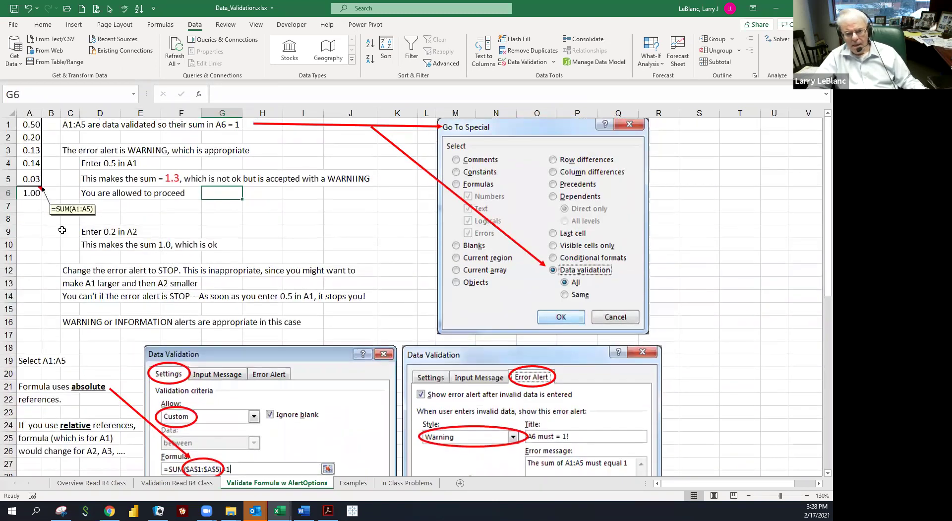
pyautogui.scroll(-6, 66, 232)
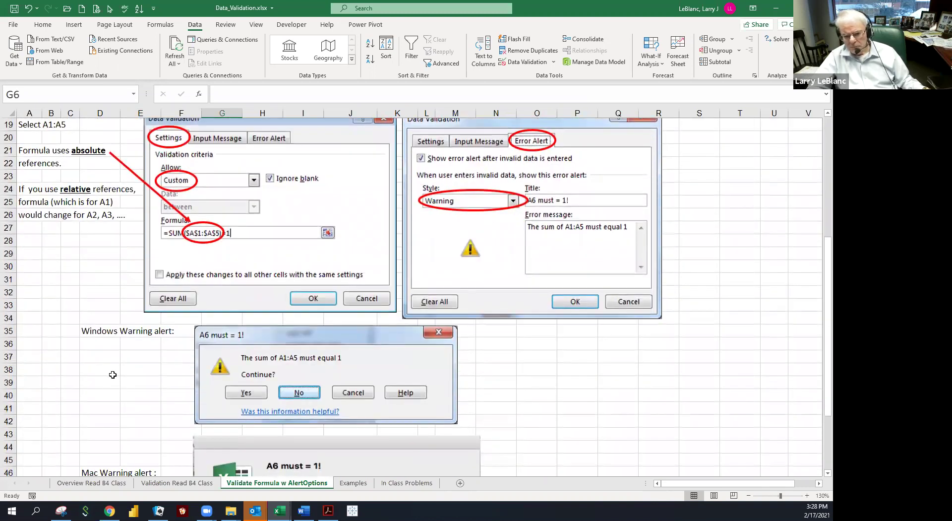
pyautogui.scroll(-4, 113, 374)
pyautogui.scroll(5, 112, 372)
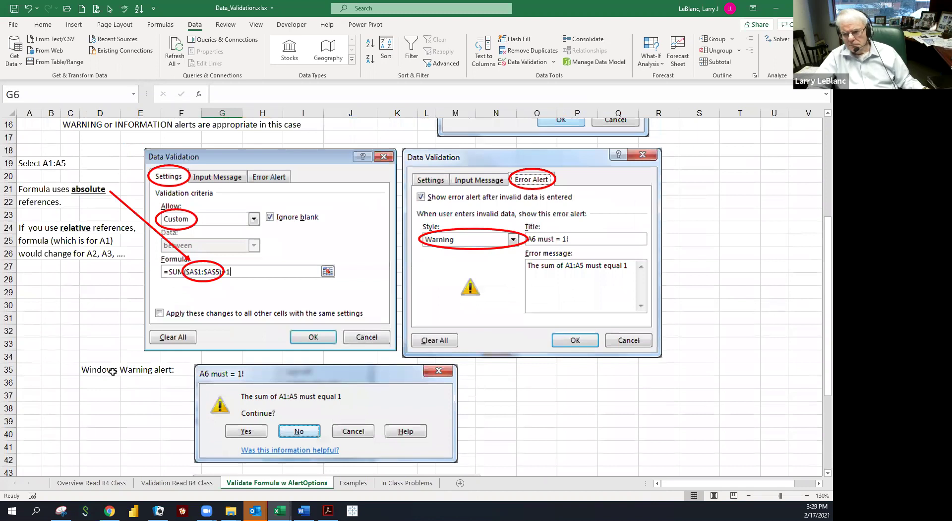
pyautogui.scroll(5, 112, 371)
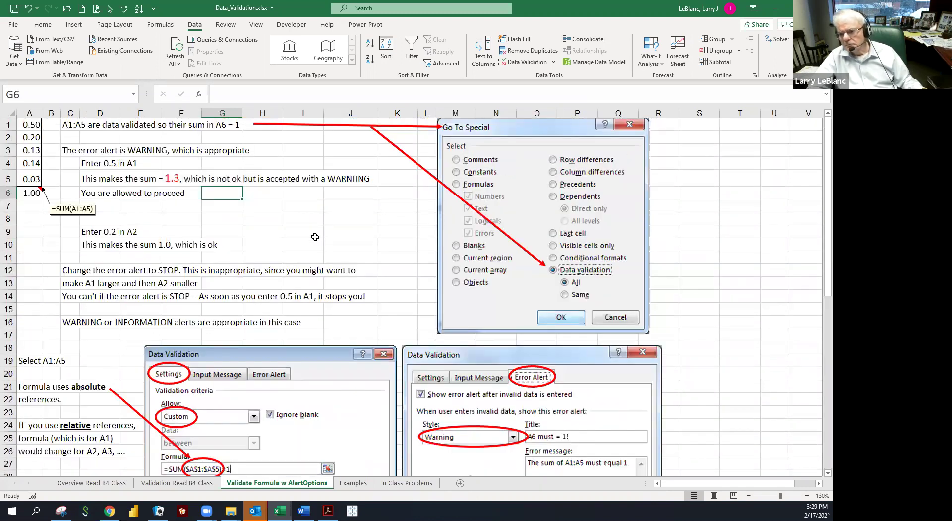
pyautogui.click(318, 234)
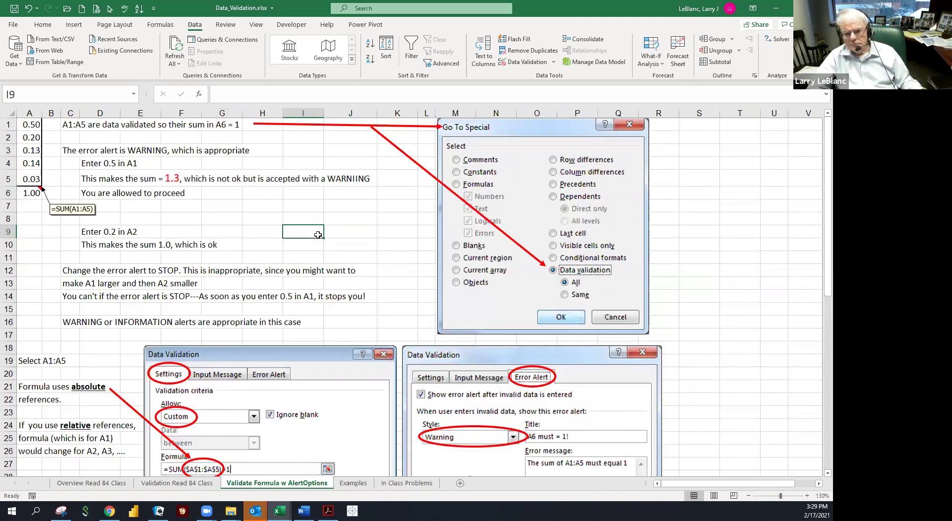
# From an empty cell, select every data-validated cell on the sheet with Go To Special, using the Data validation and All options.
pyautogui.click(223, 226)
pyautogui.click(192, 222)
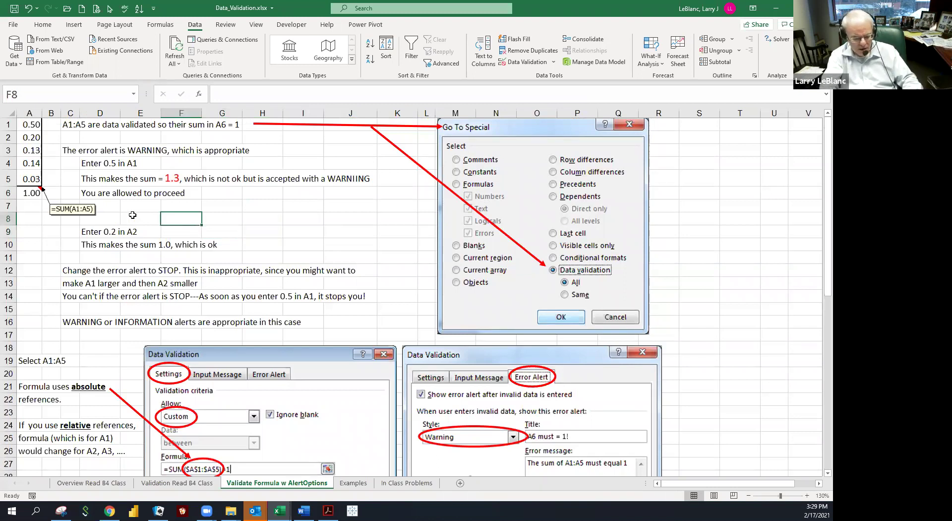
pyautogui.hotkey('ctrl', 'g')
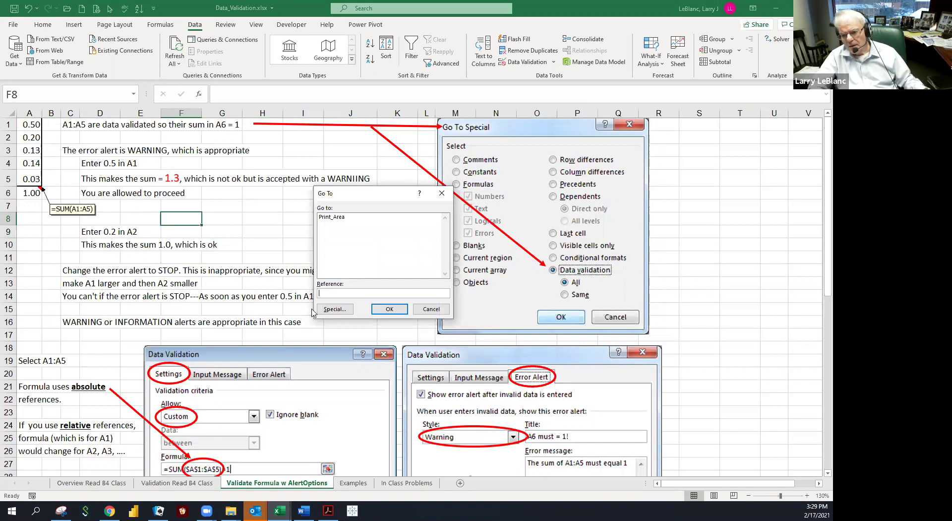
pyautogui.click(335, 308)
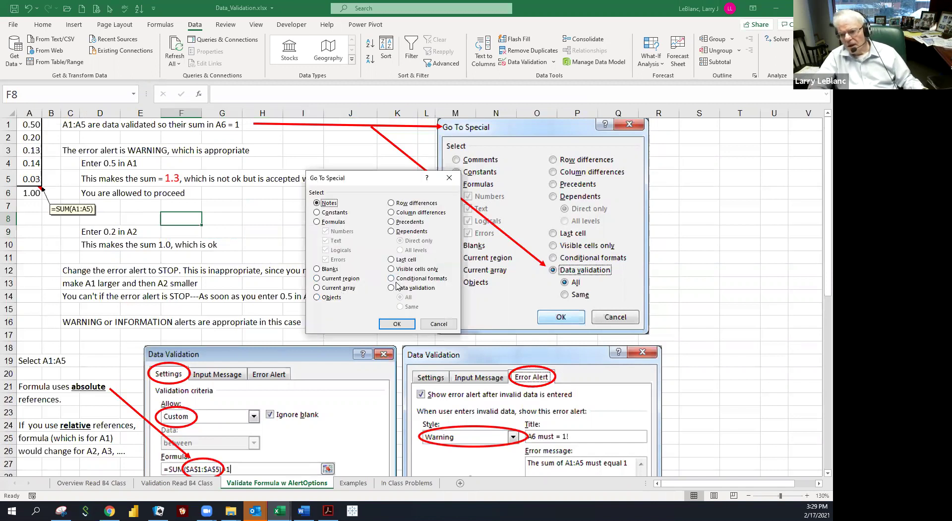
pyautogui.click(391, 280)
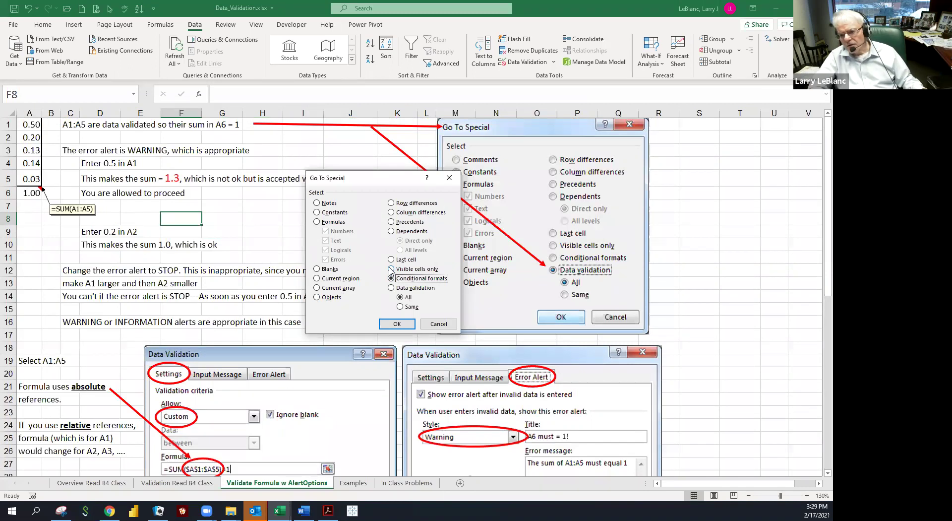
pyautogui.click(391, 288)
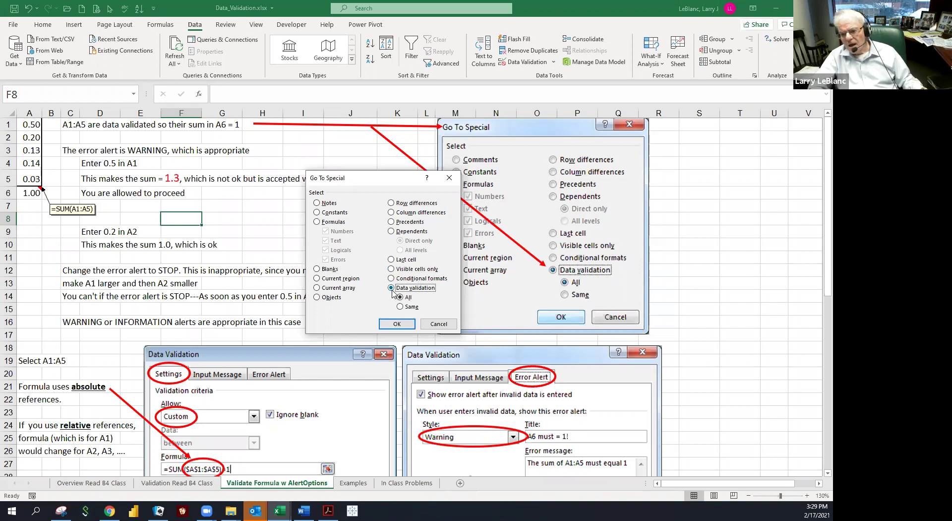
pyautogui.click(396, 323)
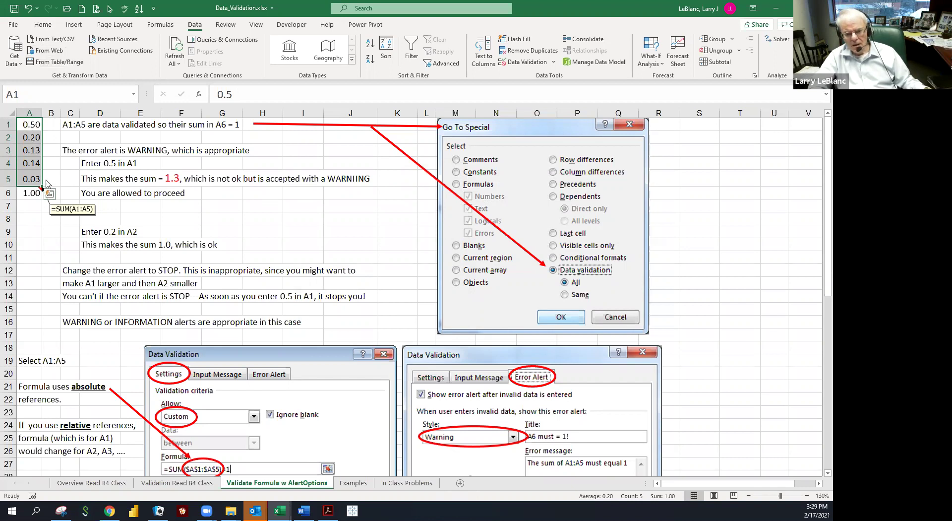
# Look over the cash flow table and validation samples on the Examples sheet, and open the In Class Problems sheet at empty cell F60.
pyautogui.click(354, 487)
pyautogui.click(273, 224)
pyautogui.scroll(-7, 256, 296)
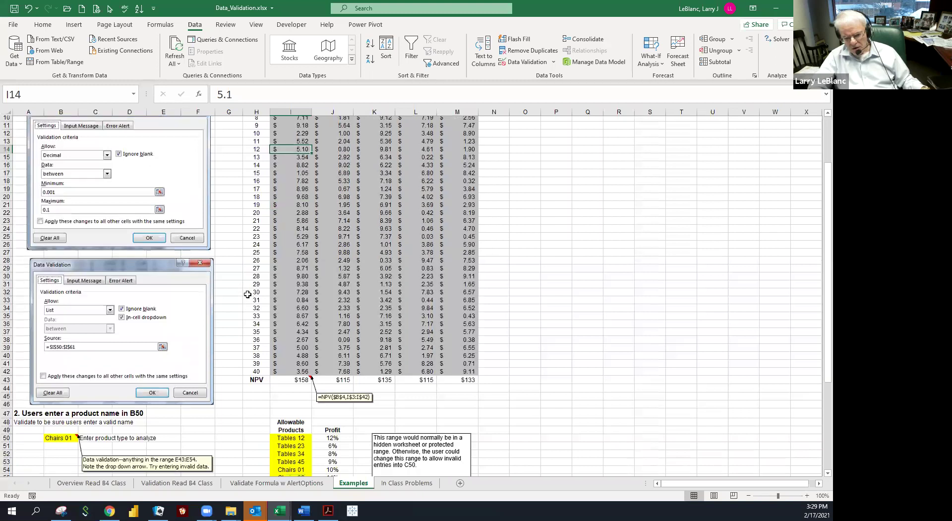
pyautogui.scroll(7, 256, 295)
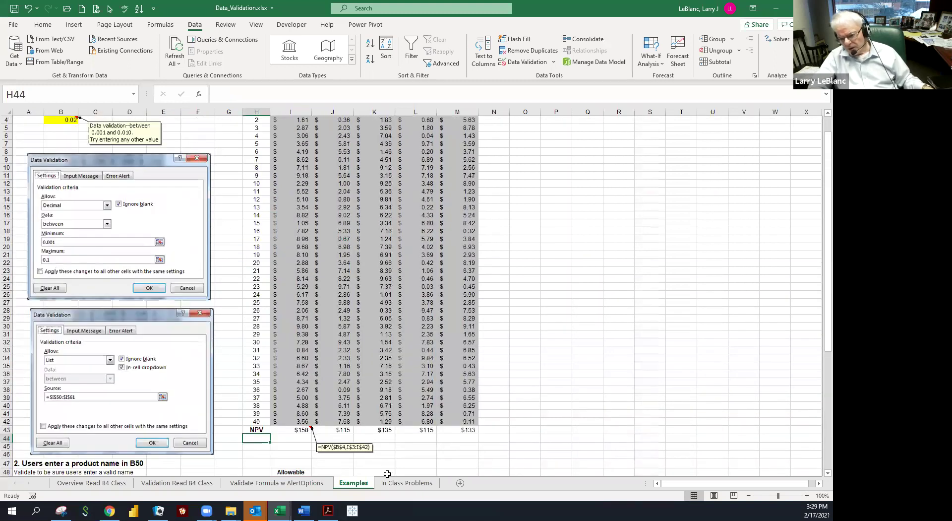
pyautogui.click(391, 484)
pyautogui.click(161, 252)
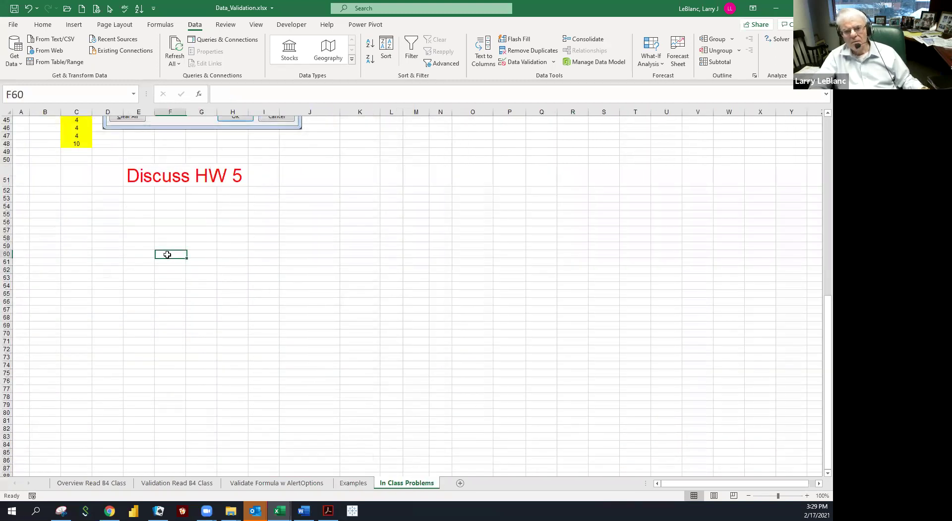
# Go back to the top of the In Class Problems sheet and enlarge it to 130%.
pyautogui.press('pageup')
pyautogui.click(318, 203)
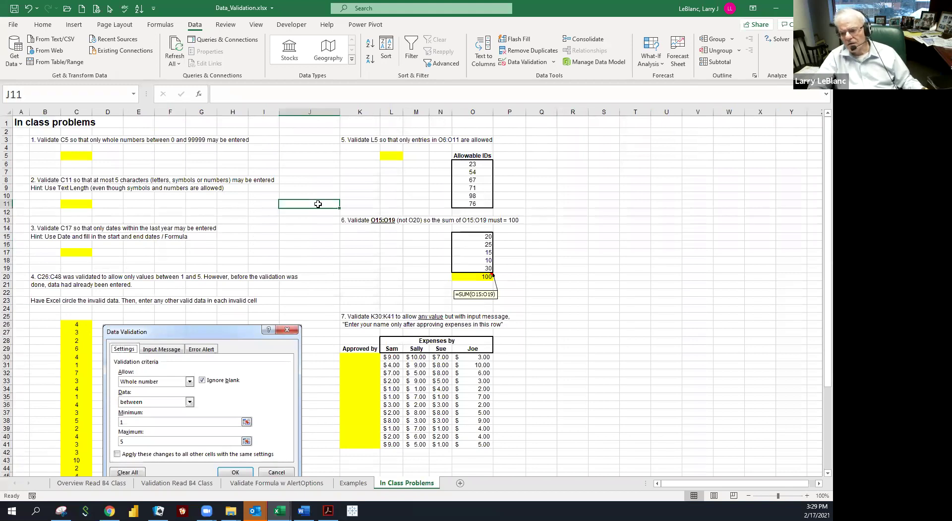
pyautogui.click(806, 495)
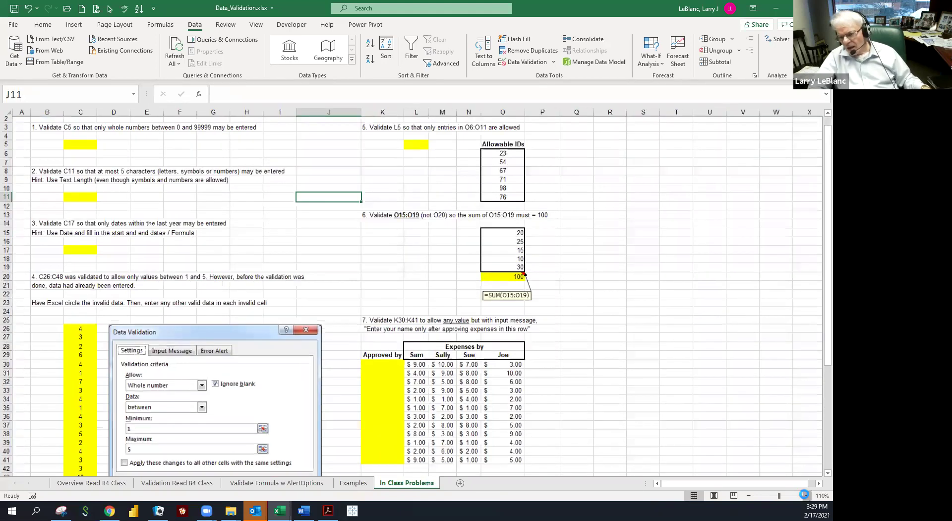
pyautogui.click(806, 495)
pyautogui.click(806, 495)
pyautogui.click(270, 244)
pyautogui.scroll(2, 256, 243)
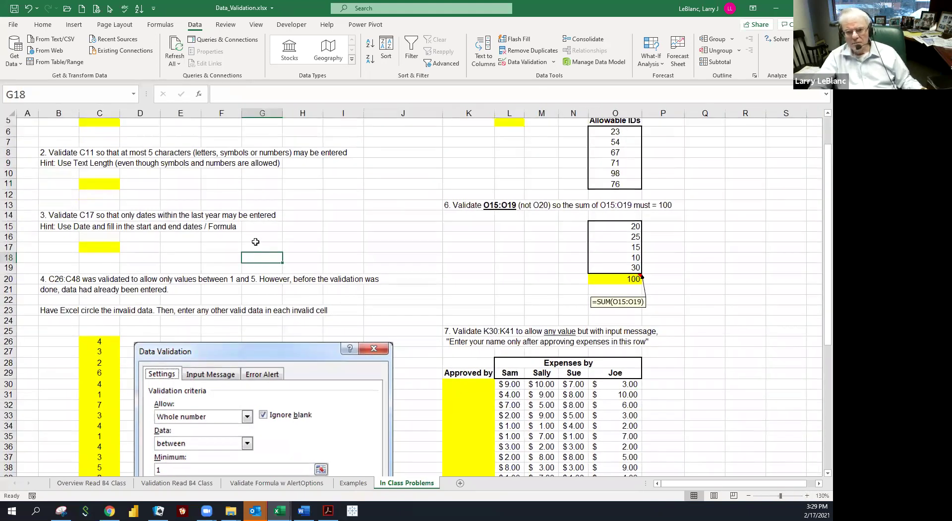
pyautogui.click(170, 159)
pyautogui.press('Left')
pyautogui.press('Left')
pyautogui.press('Left')
pyautogui.press('Left')
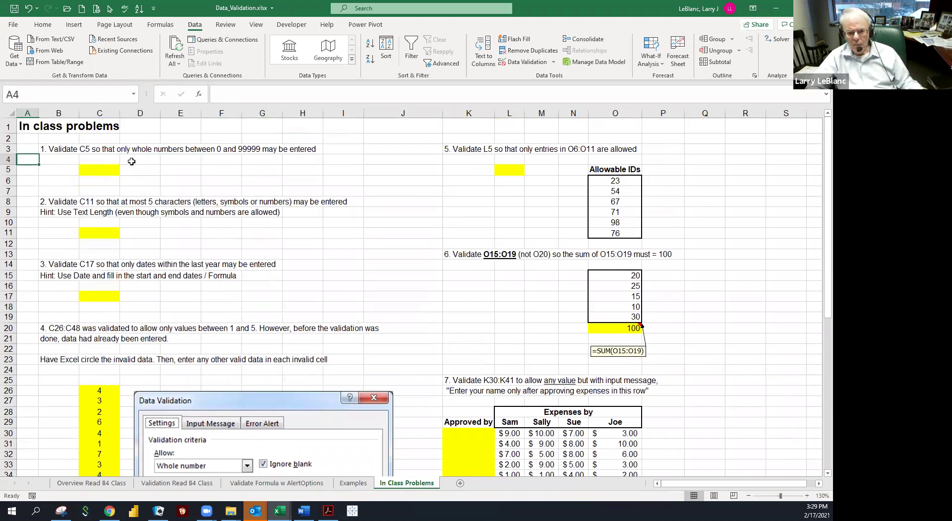
# Read the first problem's instruction in B3 and locate the yellow cell it refers to.
pyautogui.click(36, 171)
pyautogui.click(75, 181)
pyautogui.click(87, 183)
pyautogui.click(116, 191)
pyautogui.moveTo(147, 195); pyautogui.dragTo(64, 179)
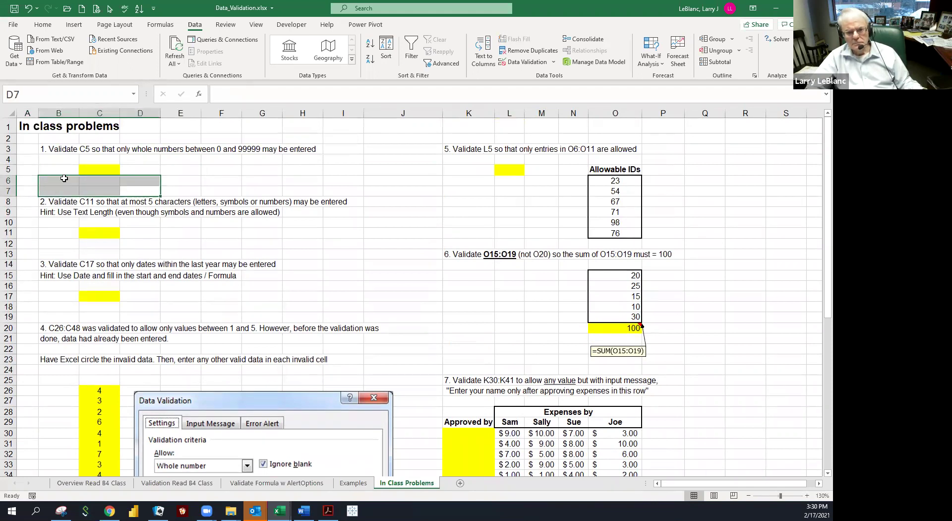
pyautogui.click(96, 180)
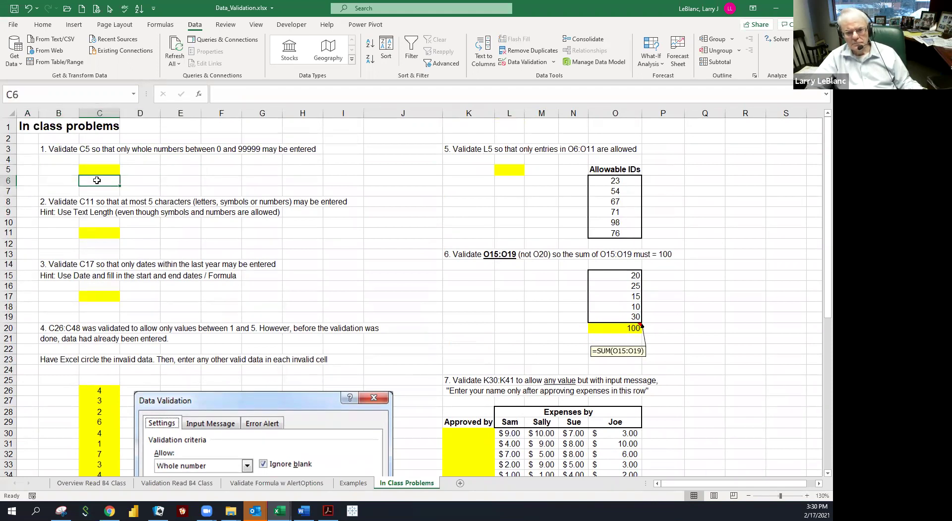
pyautogui.click(59, 151)
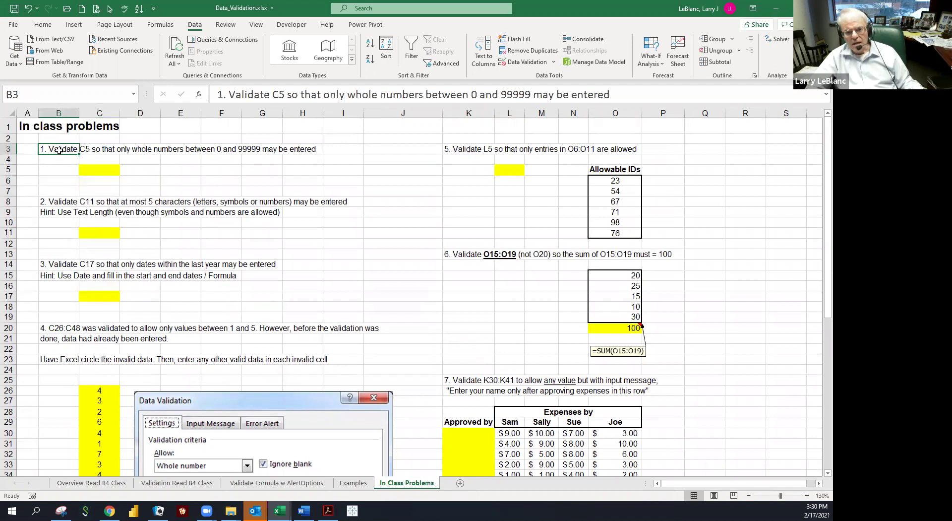
# Start data validation for cell C5 and choose Stop as the error alert style.
pyautogui.click(89, 167)
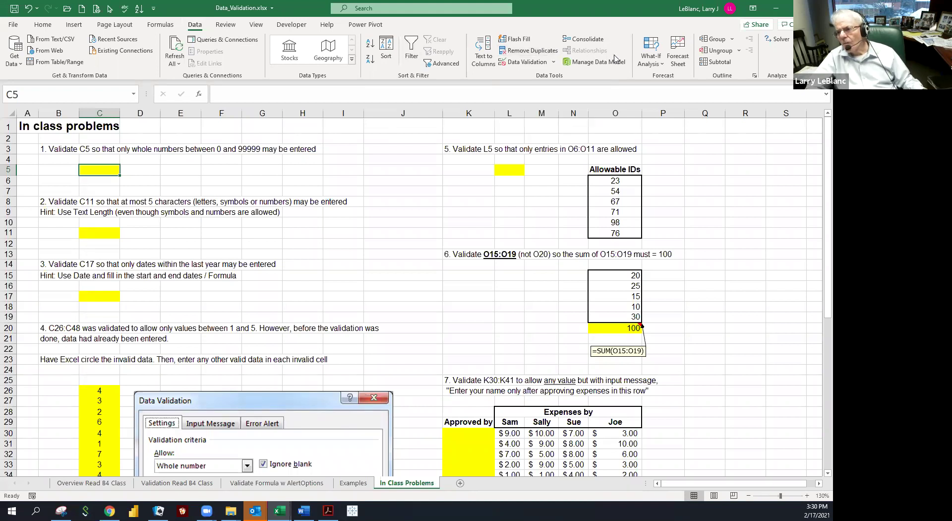
pyautogui.click(527, 61)
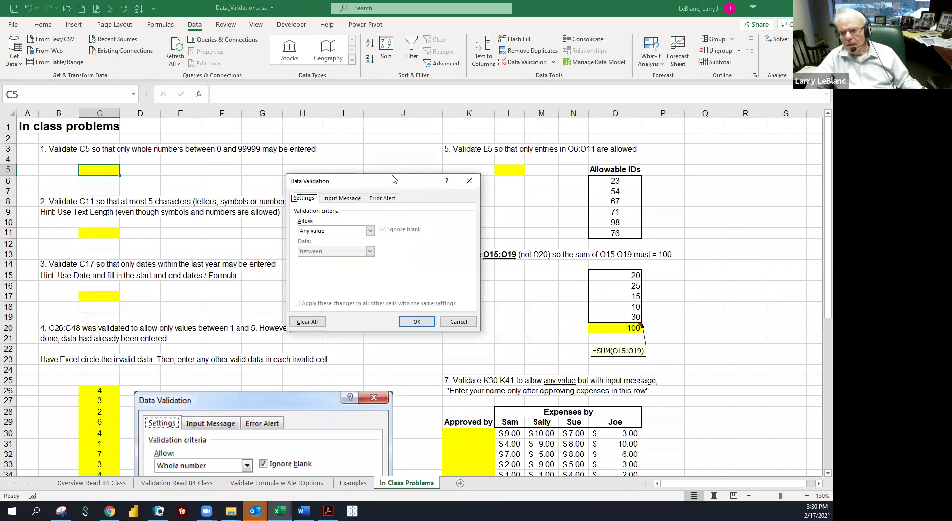
pyautogui.moveTo(393, 179); pyautogui.dragTo(451, 212)
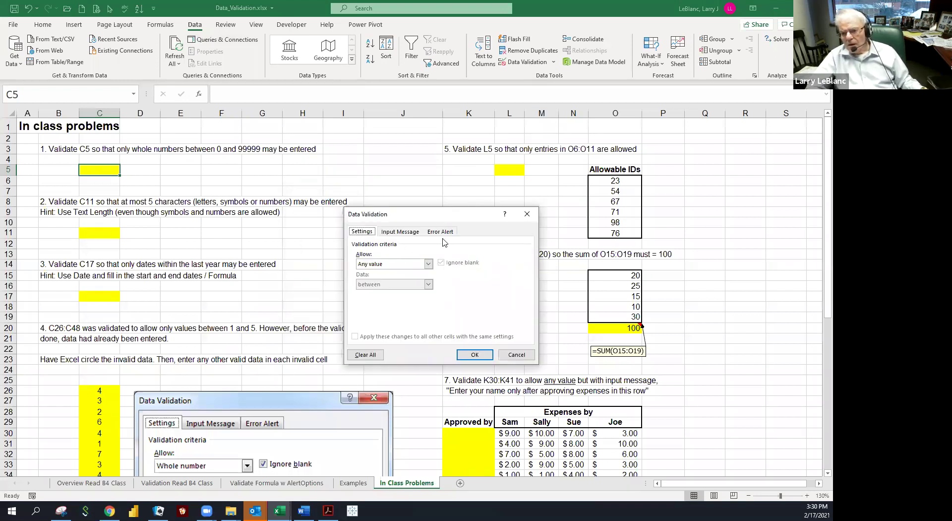
pyautogui.click(439, 232)
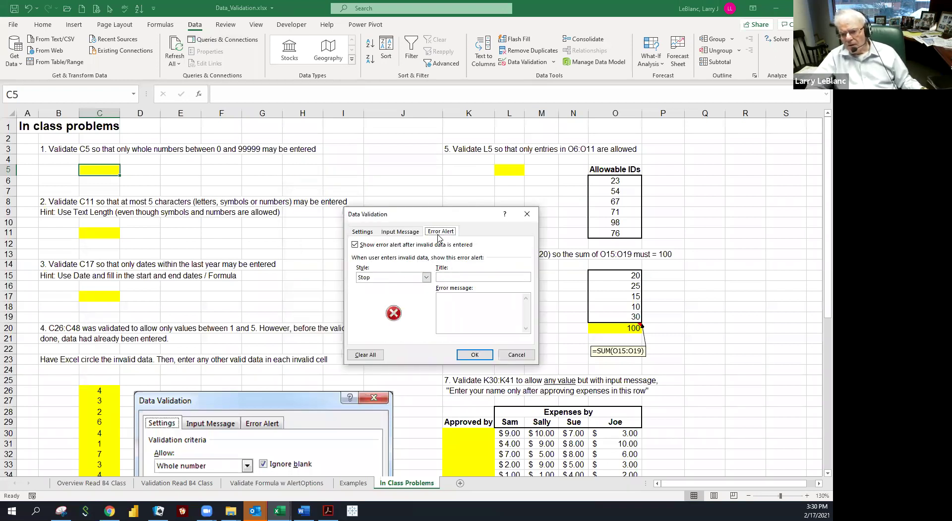
pyautogui.click(426, 278)
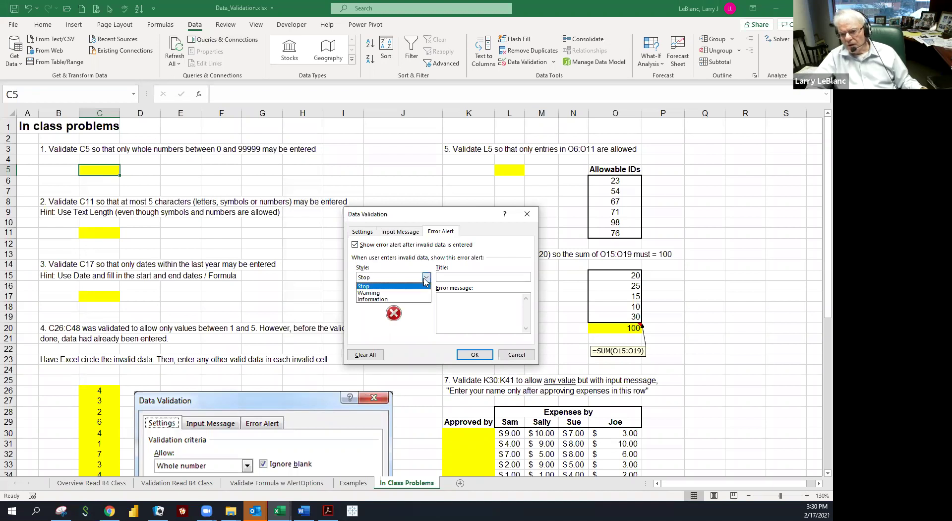
pyautogui.click(368, 288)
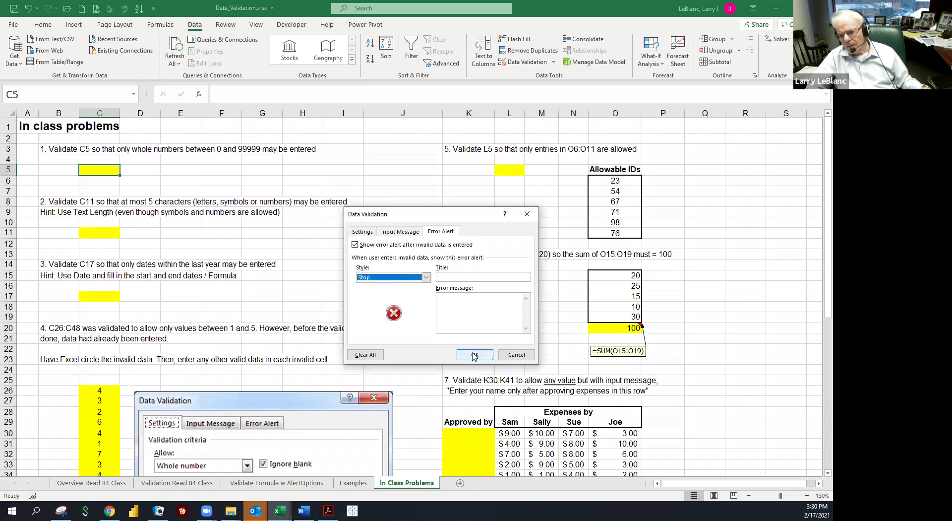
# Restrict C5 to whole numbers between a minimum of 0 and a maximum of 999999, and apply the rule.
pyautogui.click(363, 232)
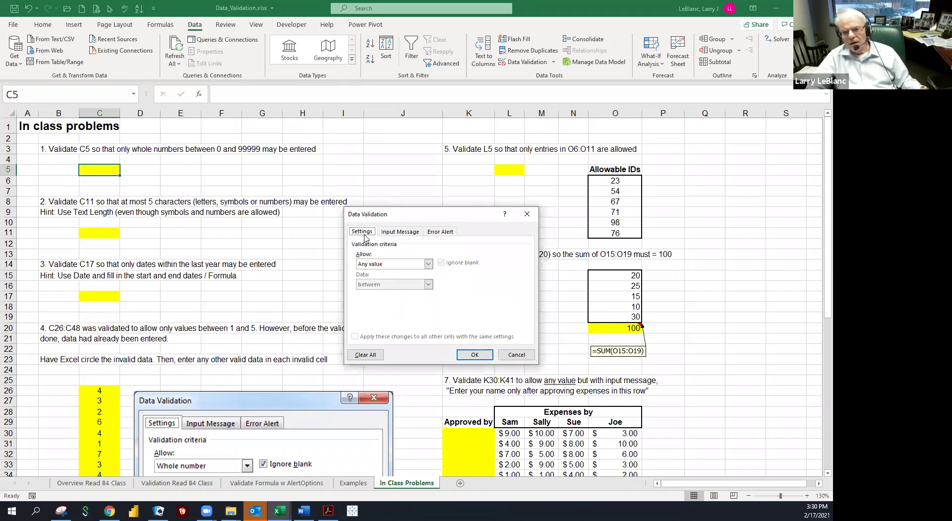
pyautogui.click(428, 264)
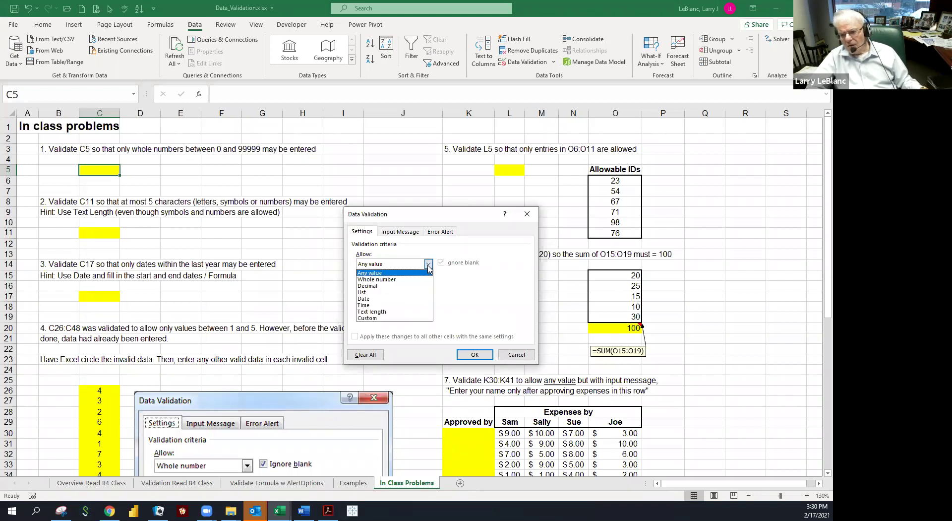
pyautogui.click(385, 280)
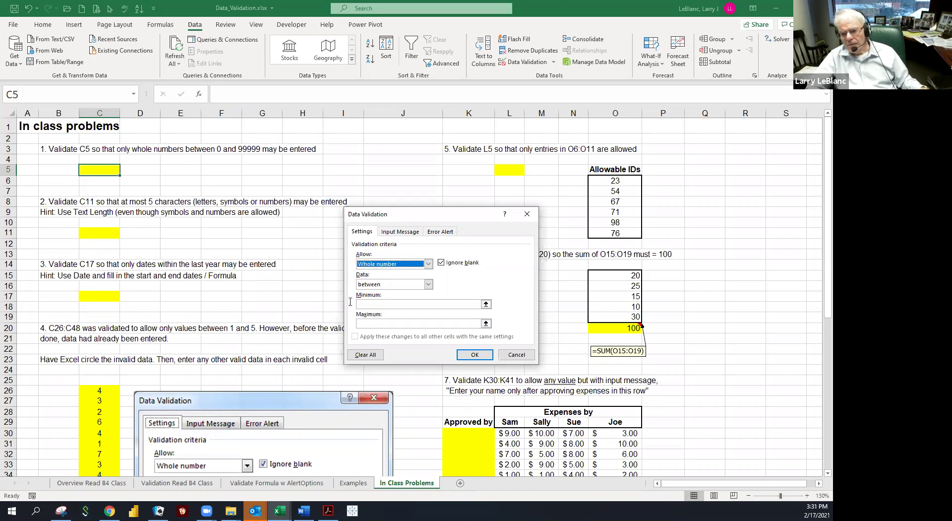
pyautogui.click(370, 304)
pyautogui.write('0')
pyautogui.click(369, 322)
pyautogui.write('999999')
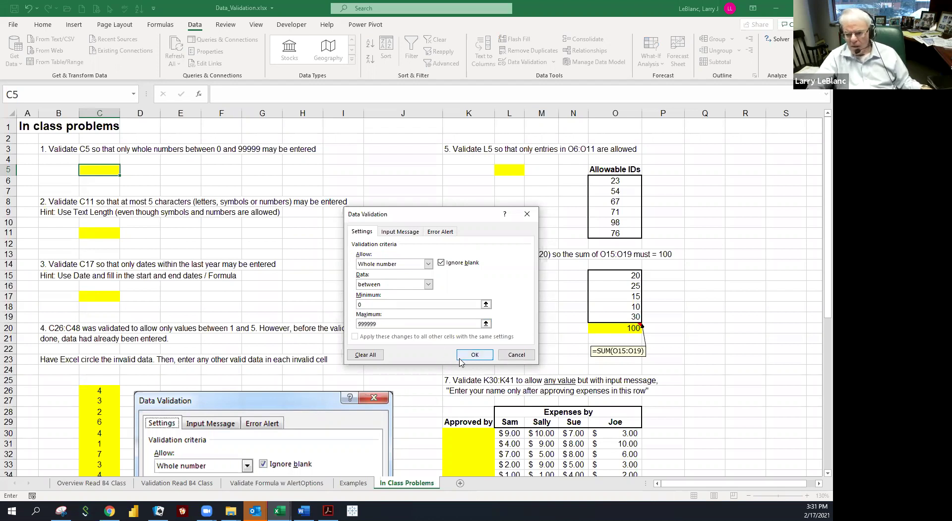
pyautogui.click(471, 355)
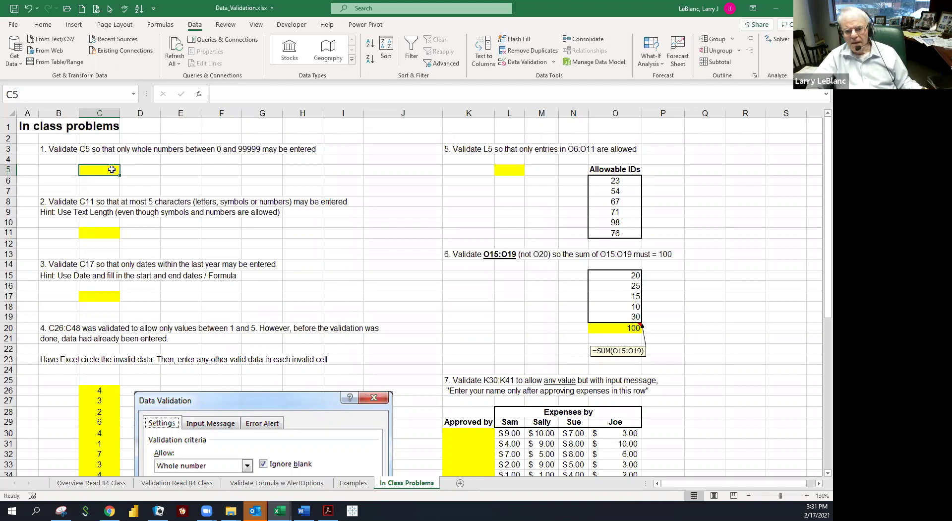
# Test the validation rule on C5 with the entries 2, 67 and -1, choosing to retry the last one.
pyautogui.write('2')
pyautogui.hotkey('ctrl', 'Return')
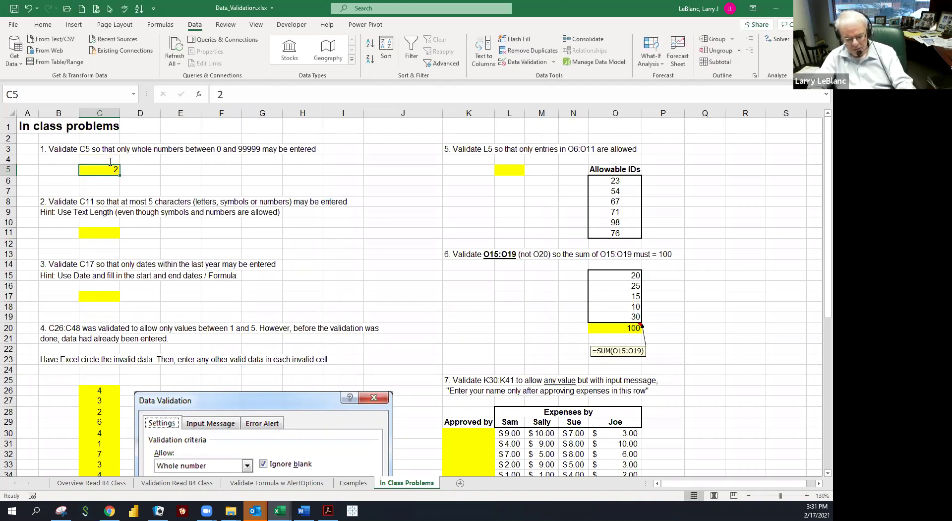
pyautogui.write('67')
pyautogui.hotkey('ctrl', 'Return')
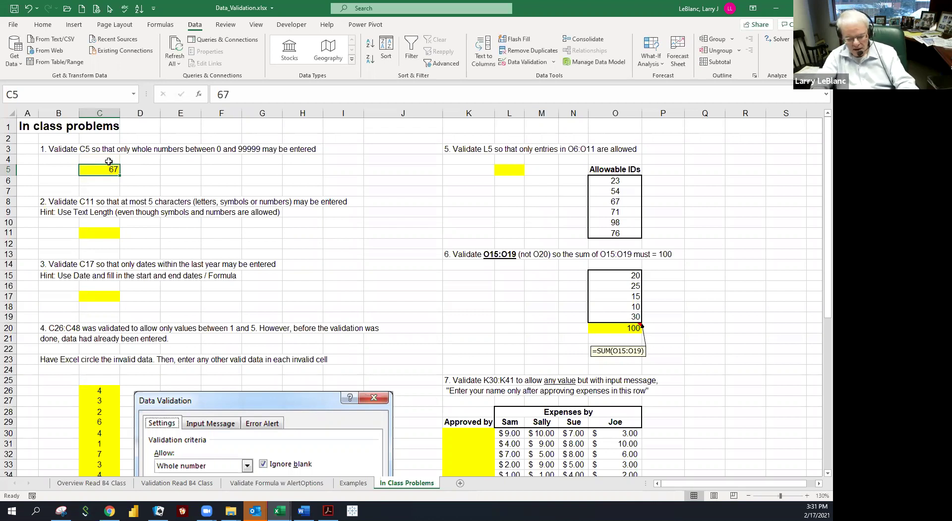
pyautogui.write('-1')
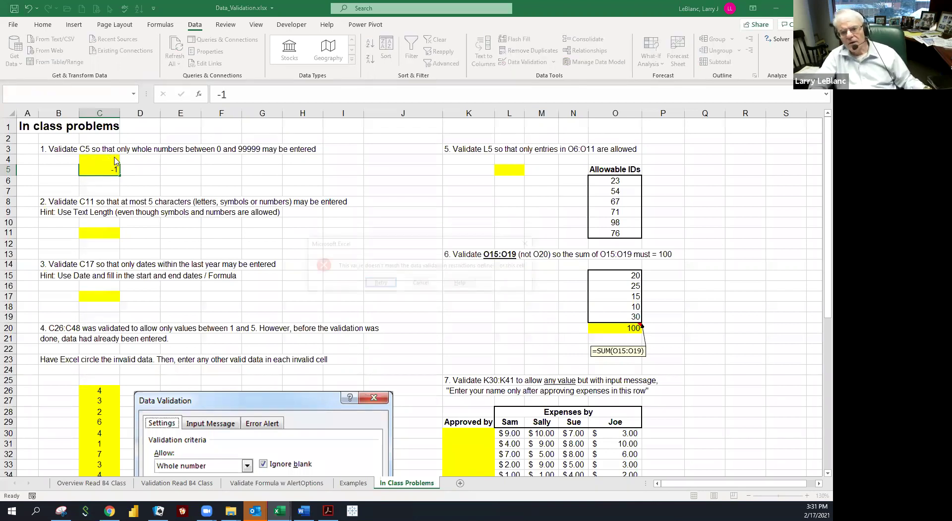
pyautogui.hotkey('ctrl', 'Return')
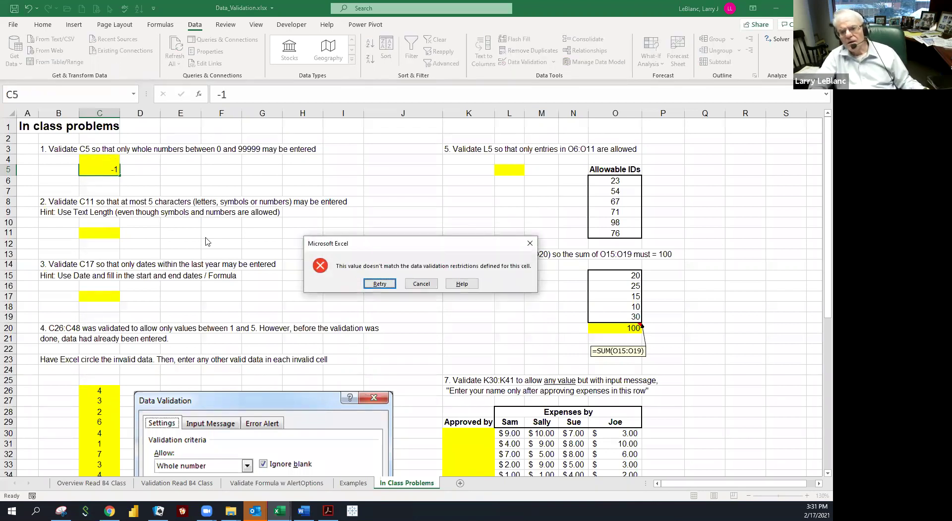
pyautogui.click(378, 287)
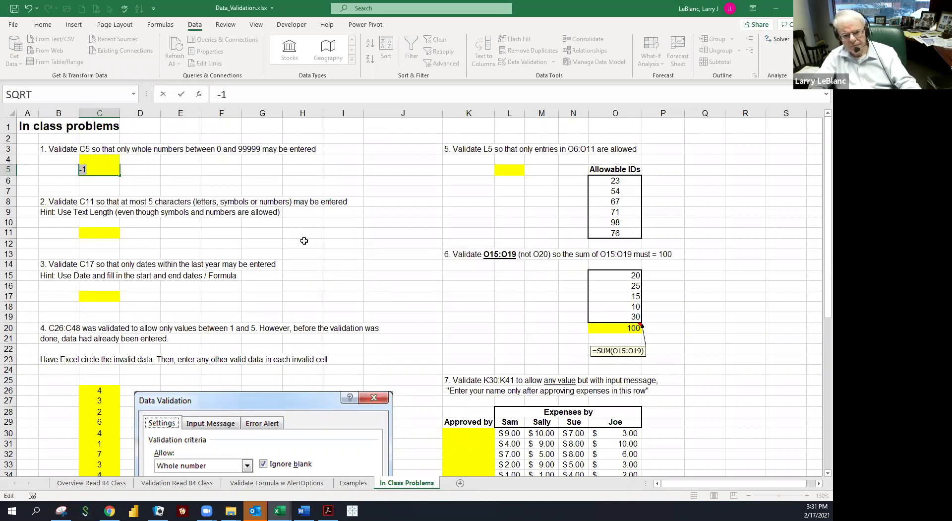
# Replace the entry in C5 with 67 and finally with 33.
pyautogui.write('67')
pyautogui.hotkey('ctrl', 'Return')
pyautogui.write('33')
pyautogui.hotkey('ctrl', 'Return')
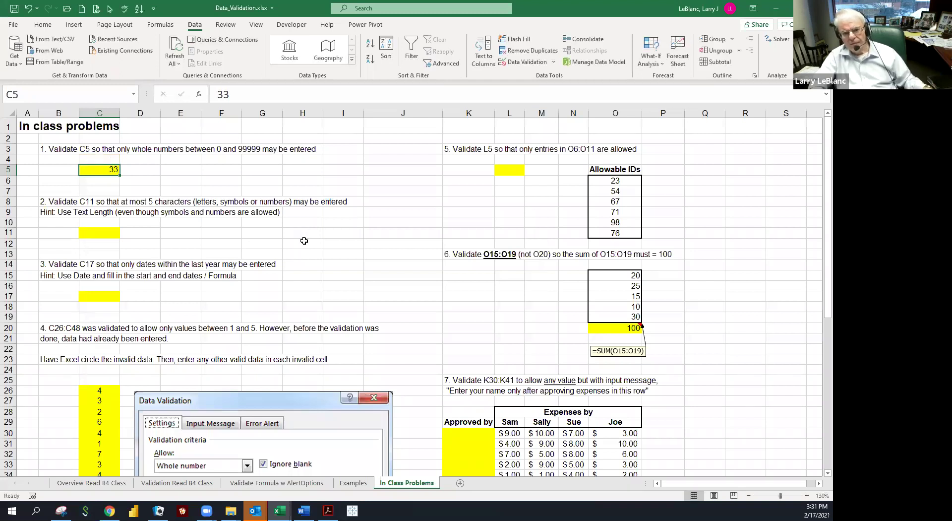
# Reread the first problem and review C5's data validation criteria without changing them.
pyautogui.moveTo(59, 150); pyautogui.dragTo(302, 154)
pyautogui.click(302, 154)
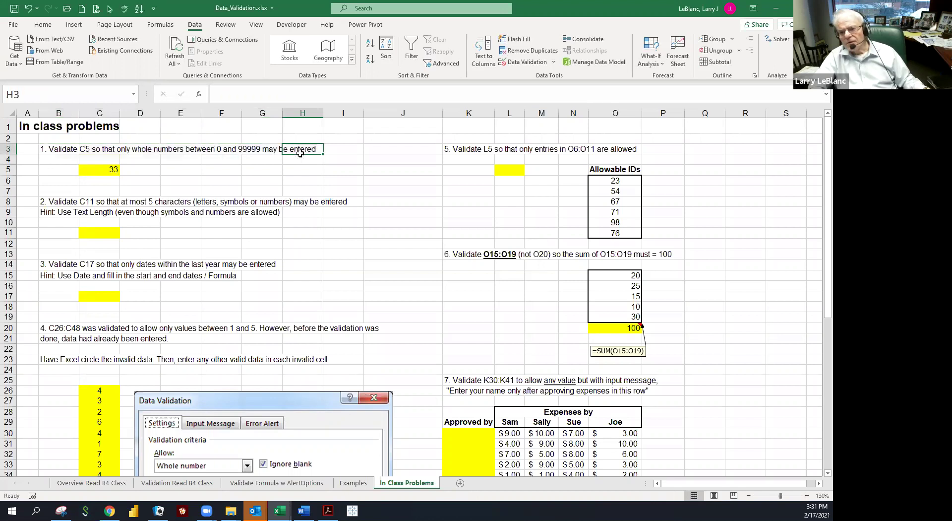
pyautogui.click(102, 166)
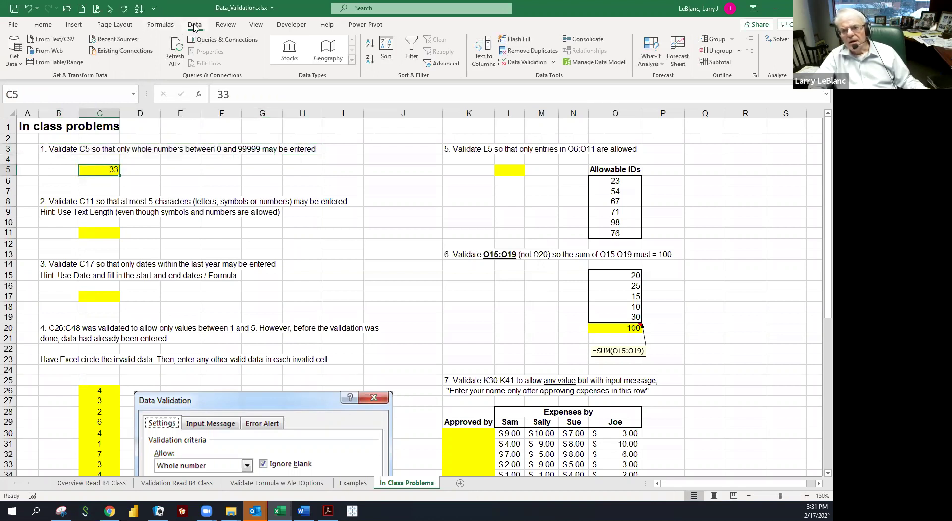
pyautogui.click(544, 63)
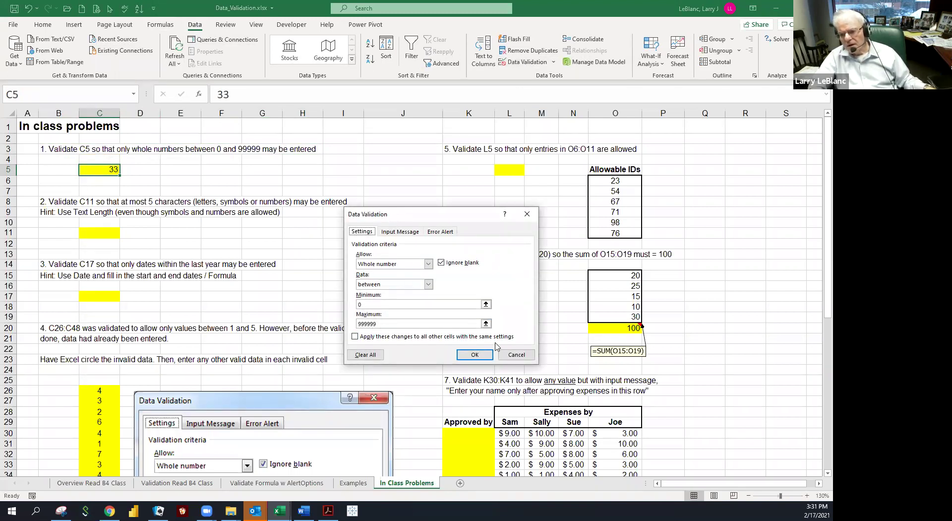
pyautogui.click(508, 355)
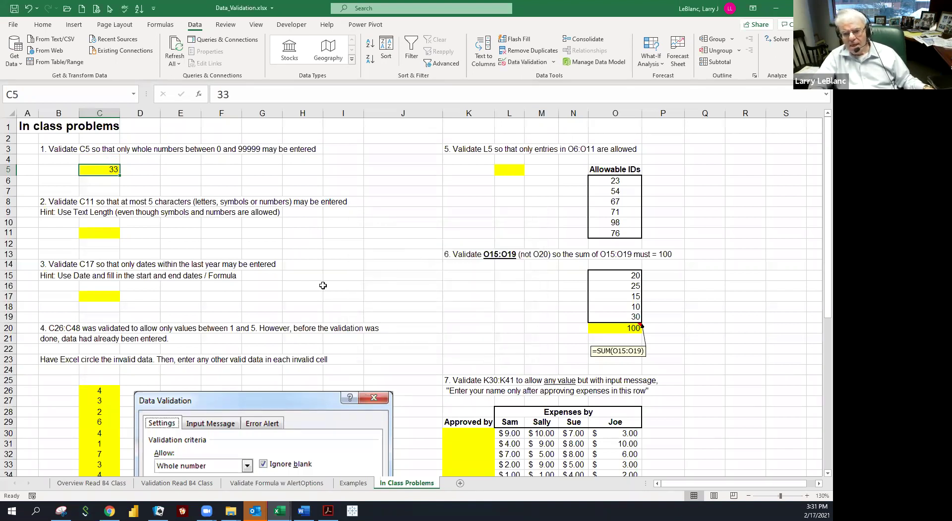
# Restrict C11 to a text length between a minimum of 0 and a maximum of 5, and apply the rule.
pyautogui.moveTo(53, 198); pyautogui.dragTo(317, 214)
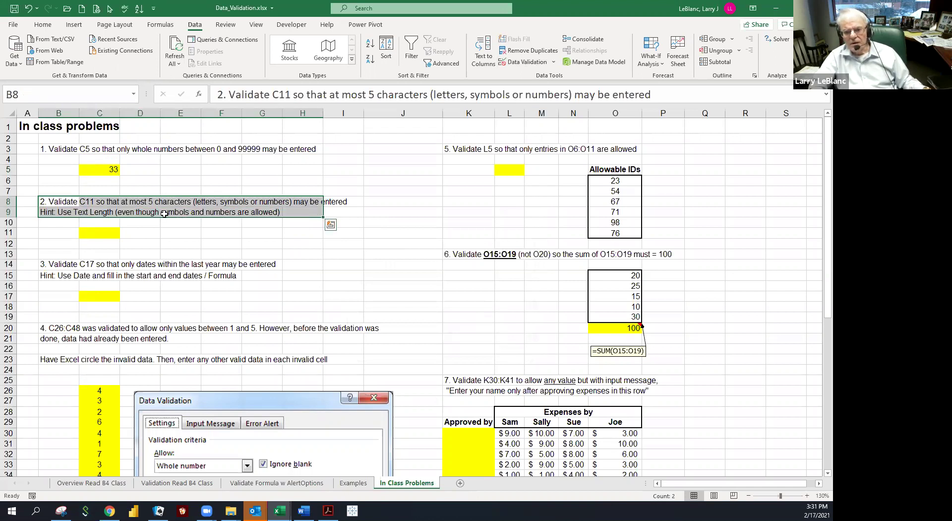
pyautogui.click(105, 230)
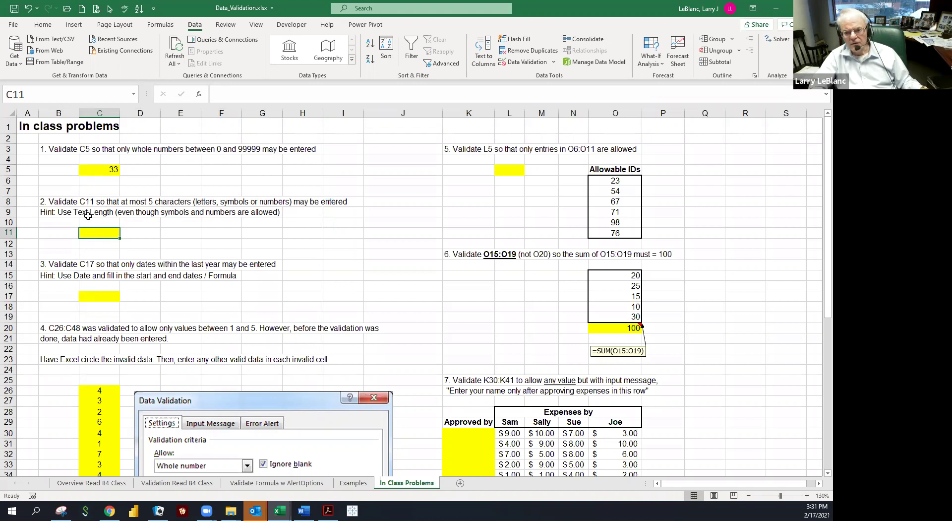
pyautogui.click(519, 67)
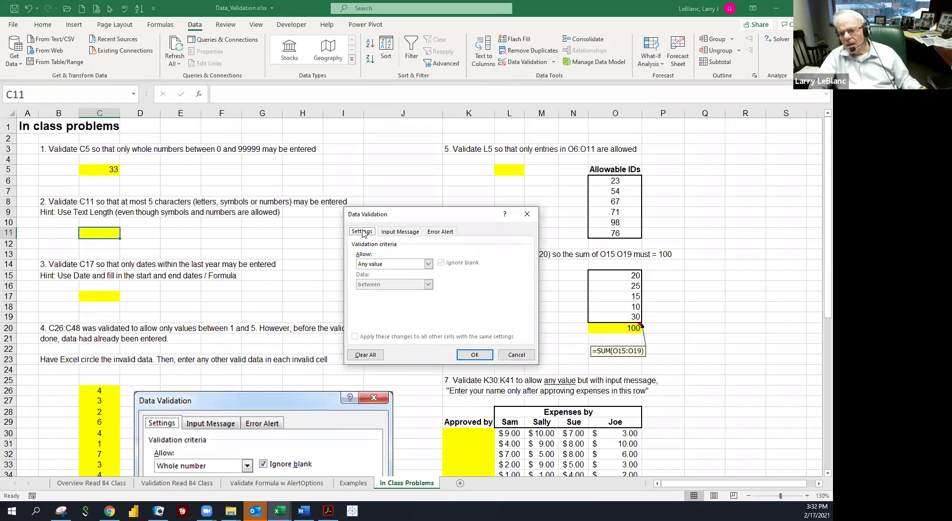
pyautogui.click(429, 266)
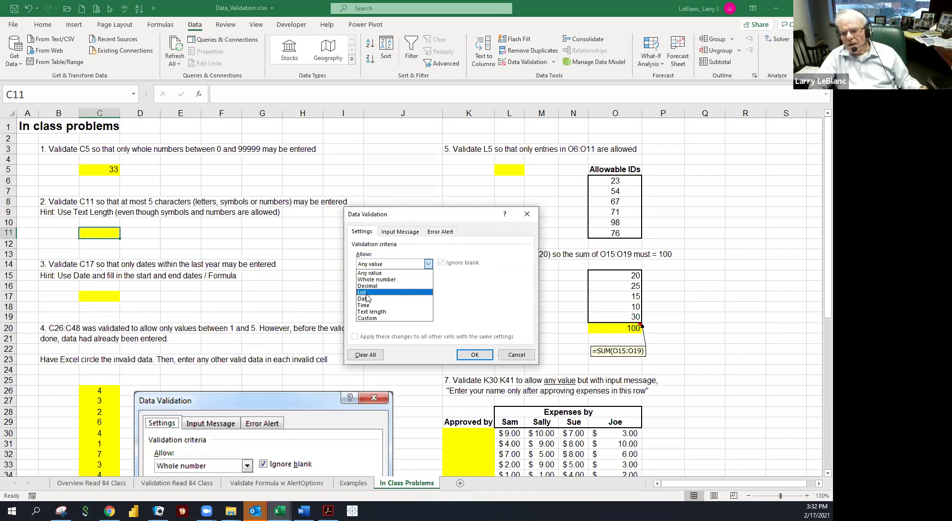
pyautogui.click(369, 311)
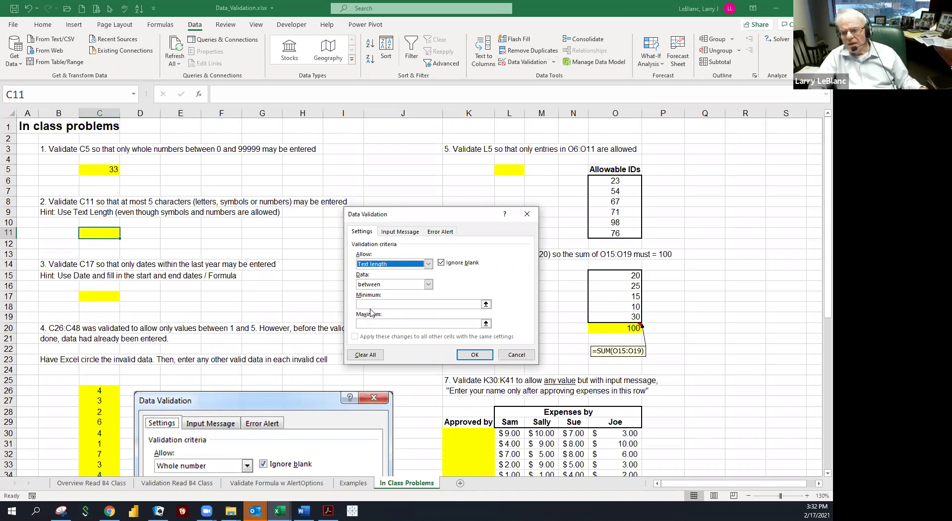
pyautogui.click(362, 303)
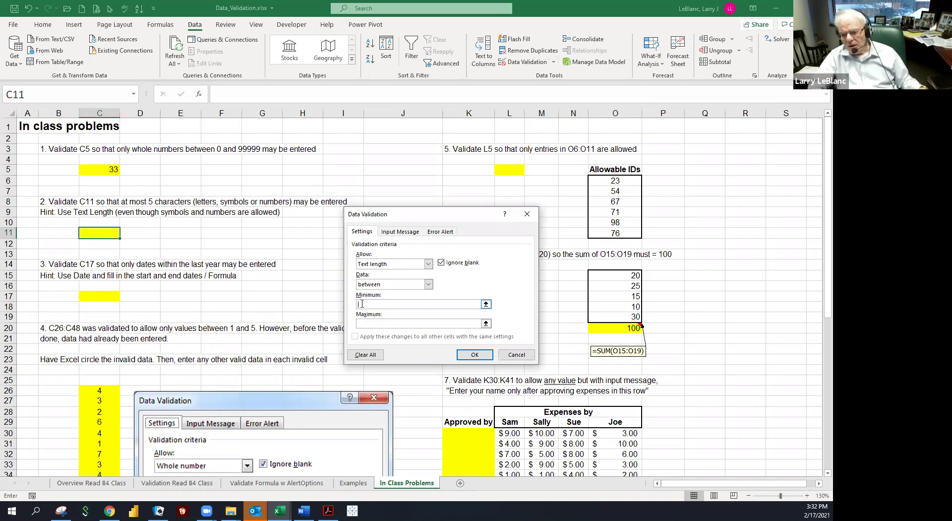
pyautogui.write('0')
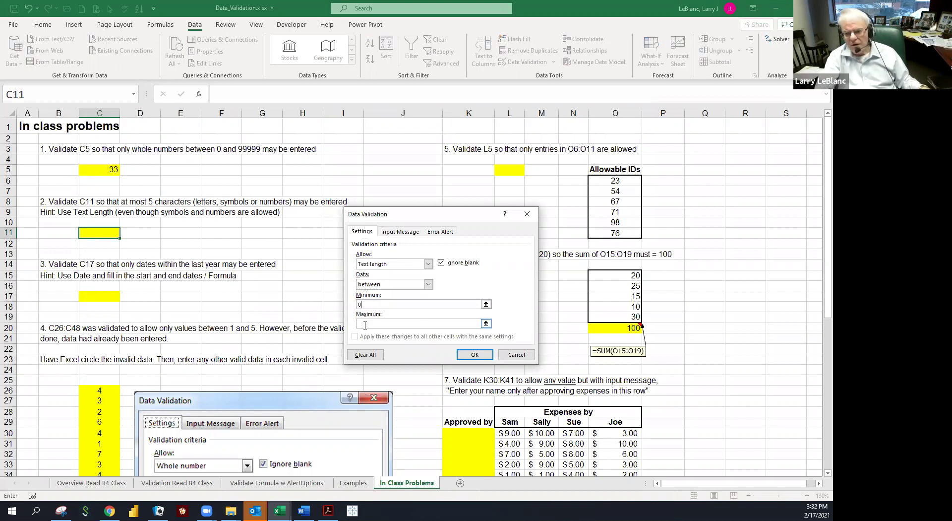
pyautogui.click(368, 324)
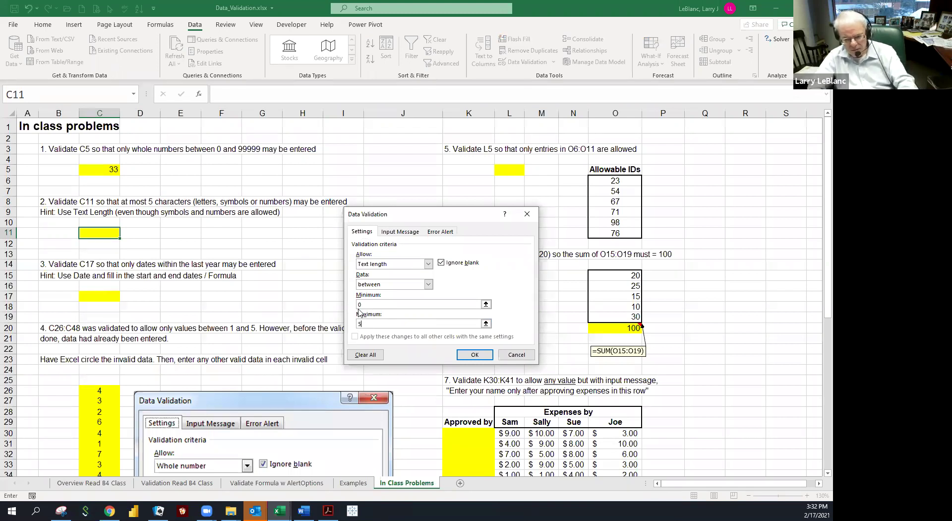
pyautogui.click(475, 355)
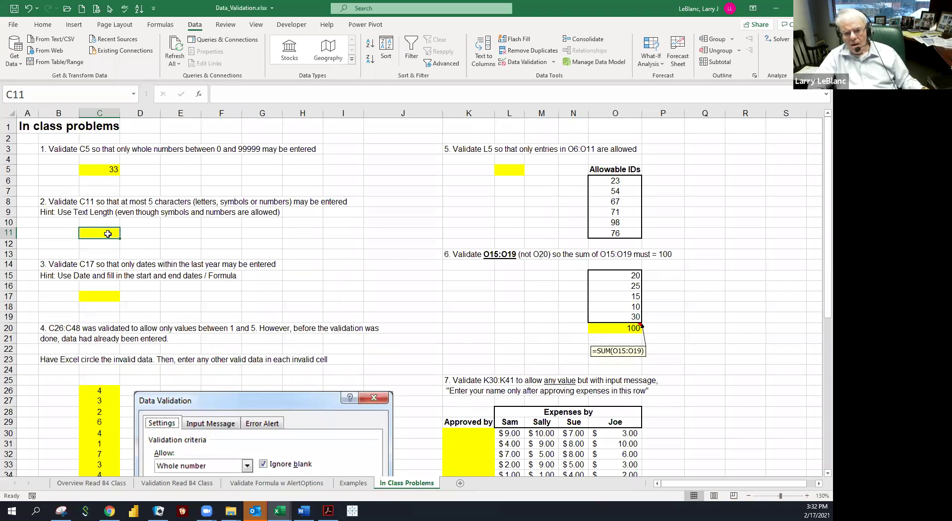
# Enter OGSM in C11 to test the text-length rule.
pyautogui.write('O')
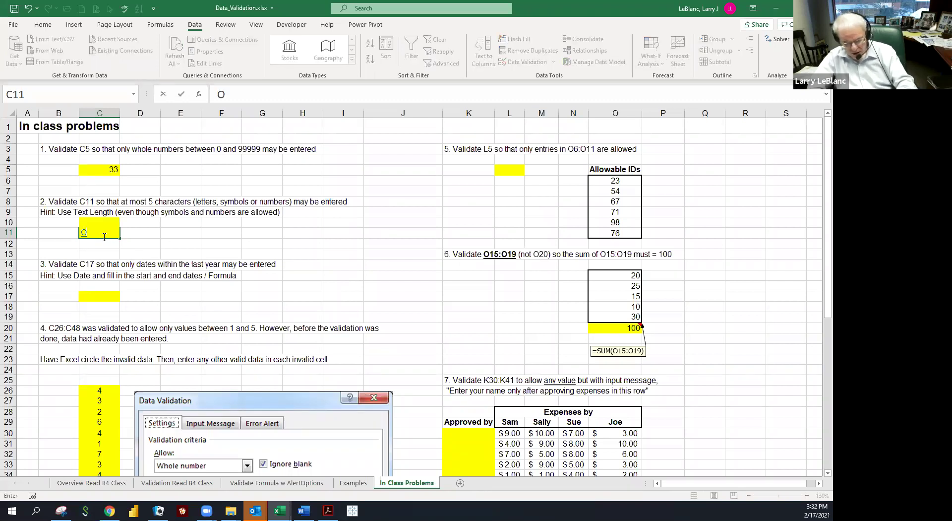
pyautogui.write('GSM')
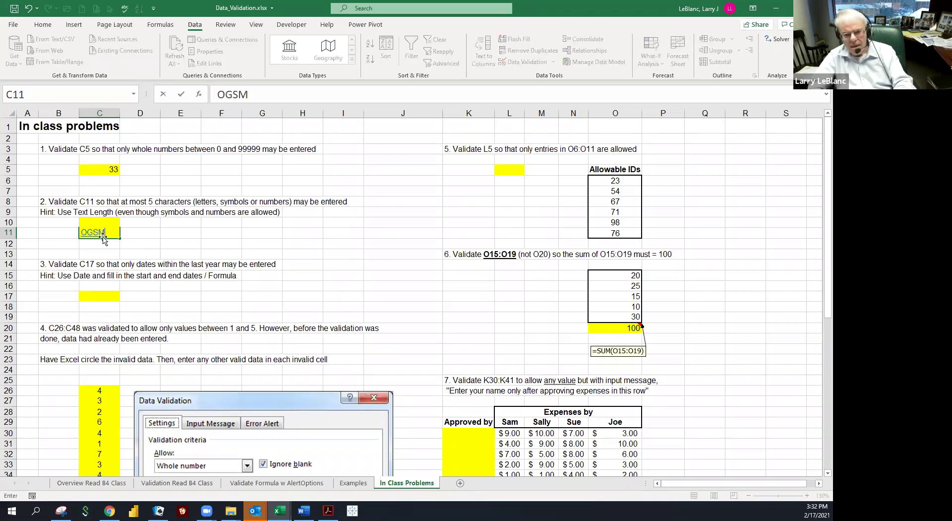
pyautogui.hotkey('ctrl', 'Return')
# Try entering Vanderbilt in C11, choose to retry, and discard the entry.
pyautogui.write('Vanderbil')
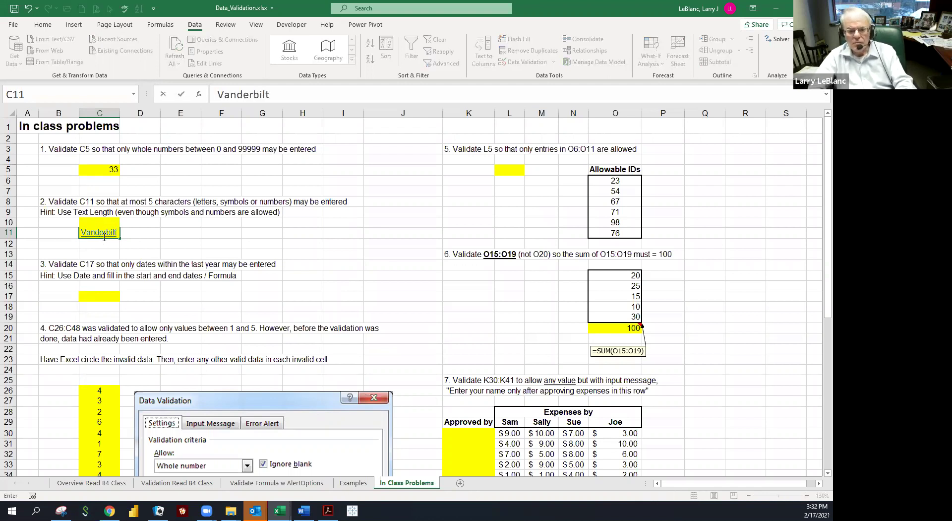
pyautogui.write('t')
pyautogui.press('Return')
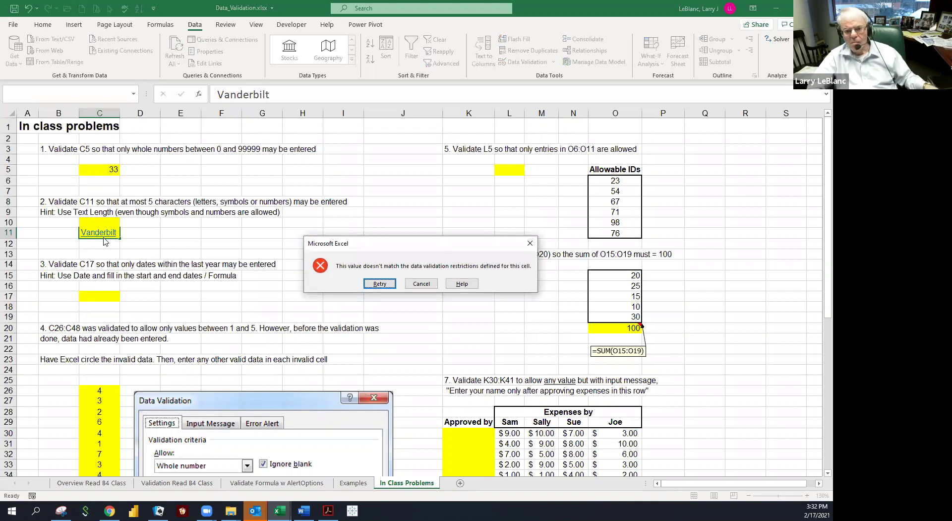
pyautogui.press('Return')
pyautogui.press('BackSpace')
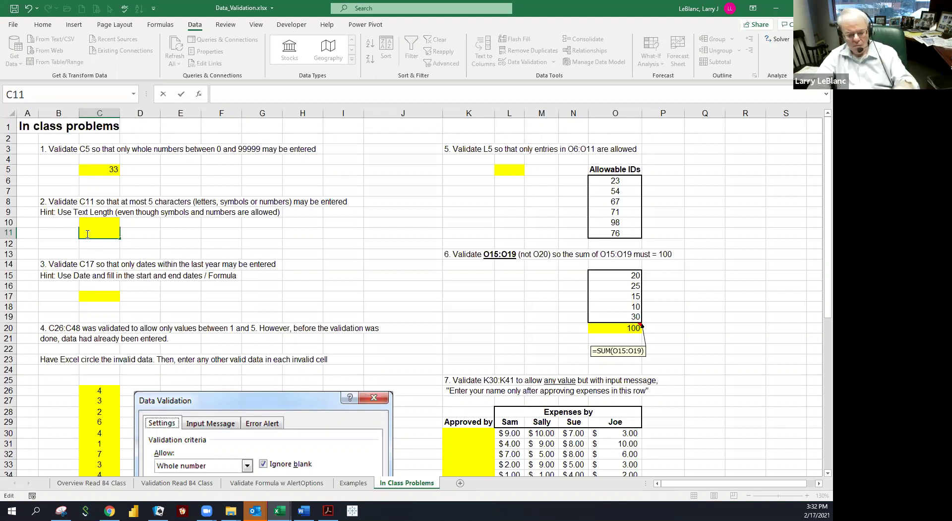
pyautogui.press('Escape')
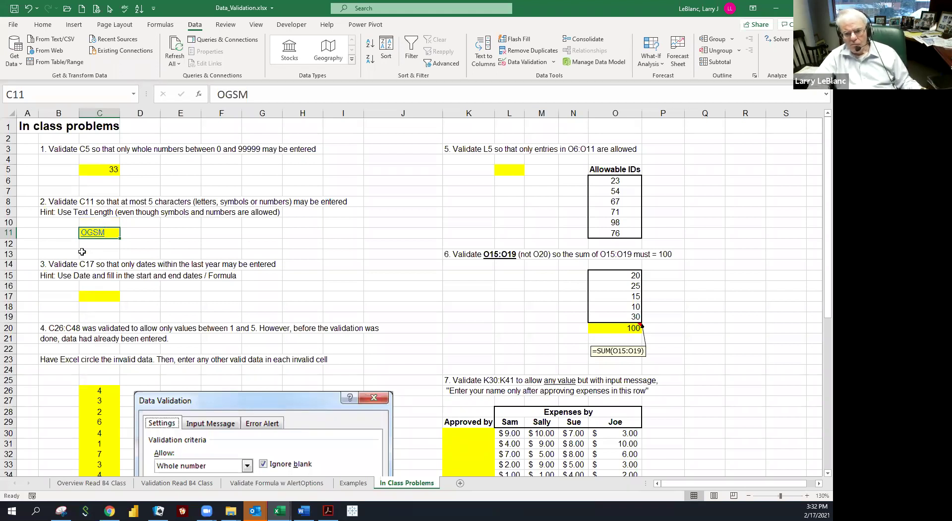
# Set C17's validation to allow dates between two limits, with the start date =today()-365.
pyautogui.moveTo(58, 261); pyautogui.dragTo(259, 272)
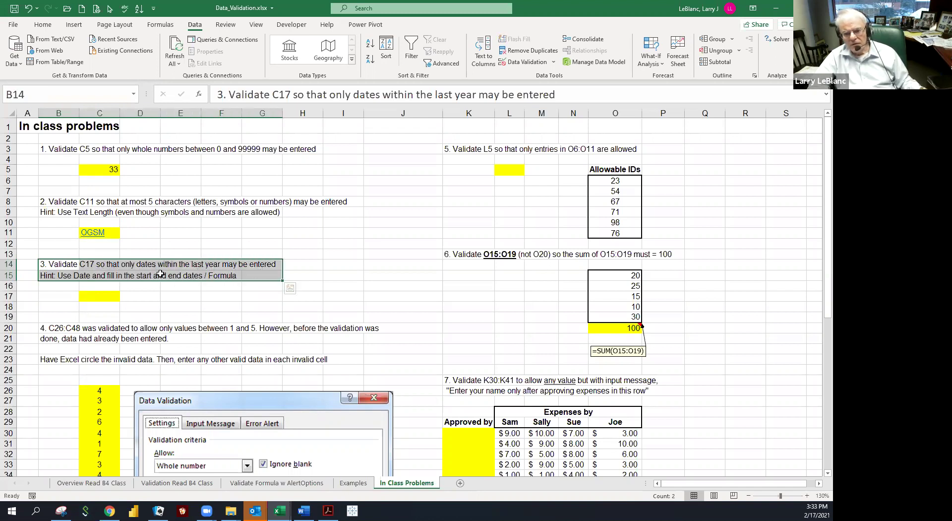
pyautogui.click(64, 273)
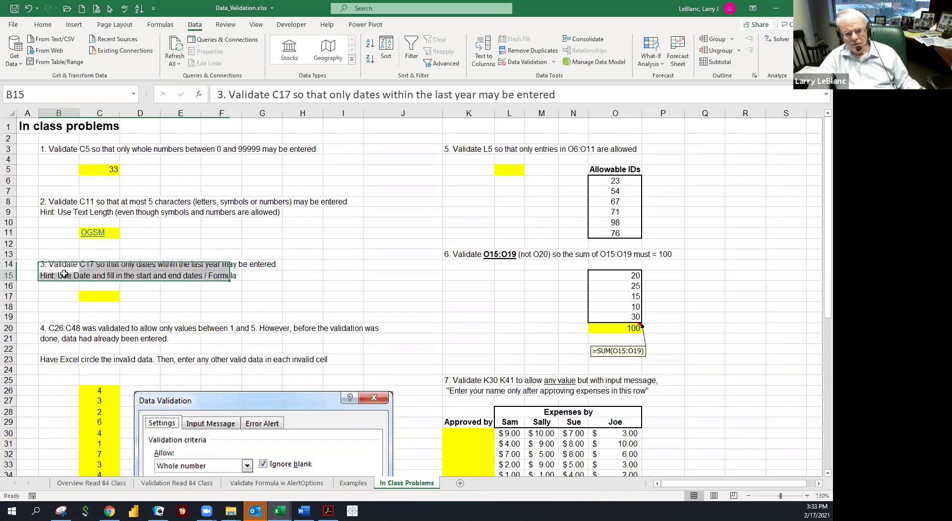
pyautogui.click(101, 296)
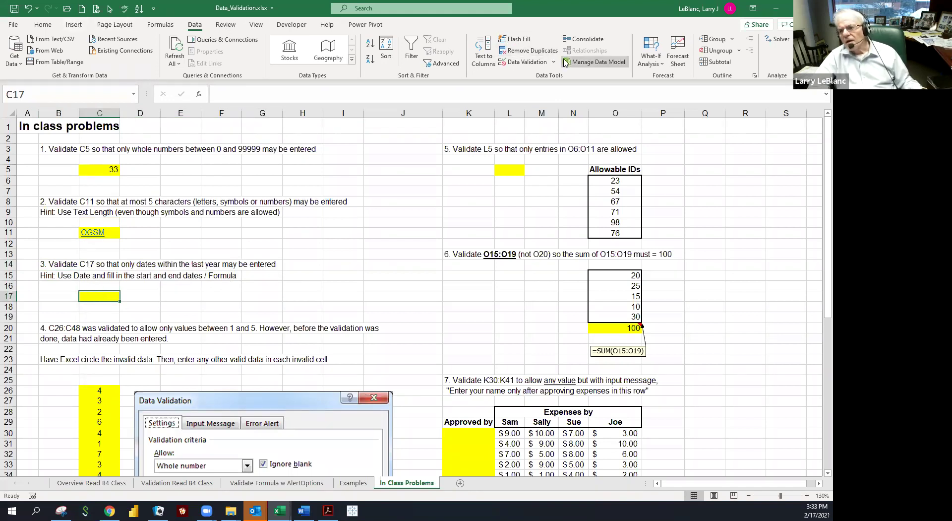
pyautogui.click(526, 62)
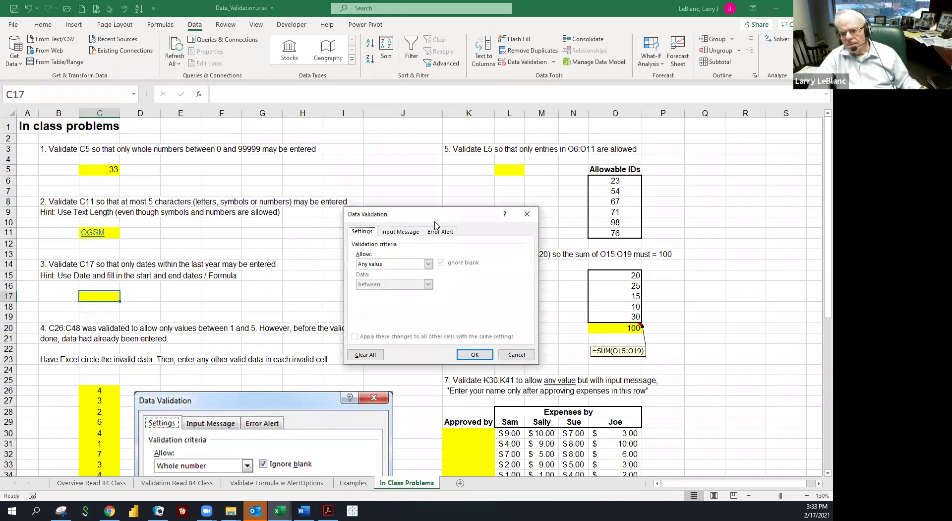
pyautogui.click(428, 264)
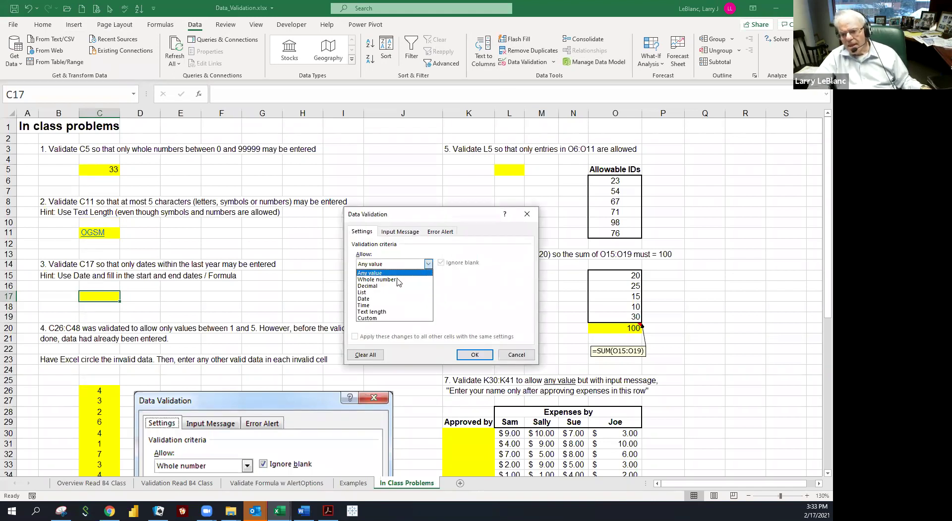
pyautogui.click(378, 298)
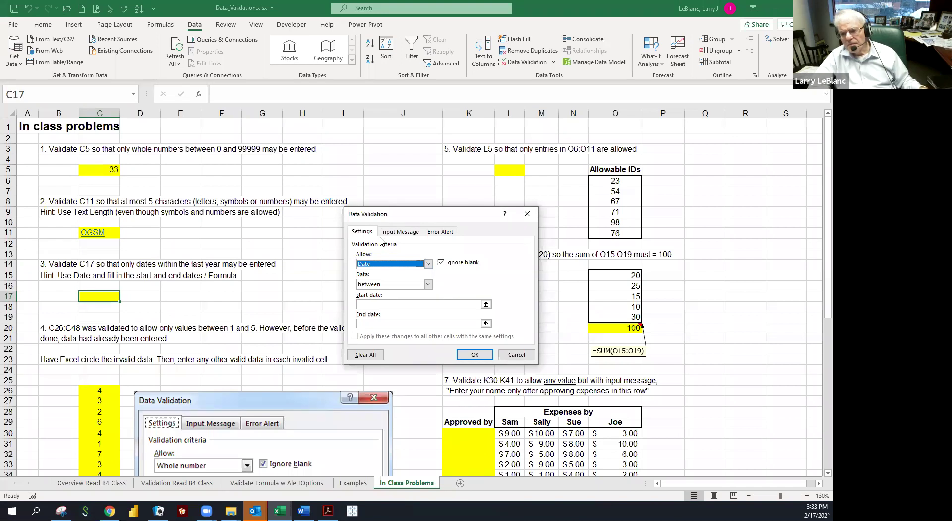
pyautogui.moveTo(399, 218); pyautogui.dragTo(359, 199)
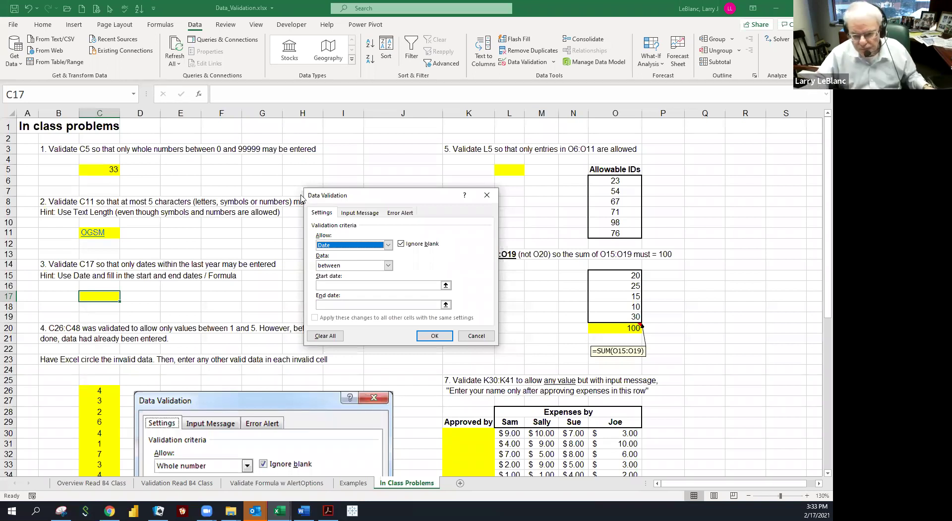
pyautogui.click(322, 287)
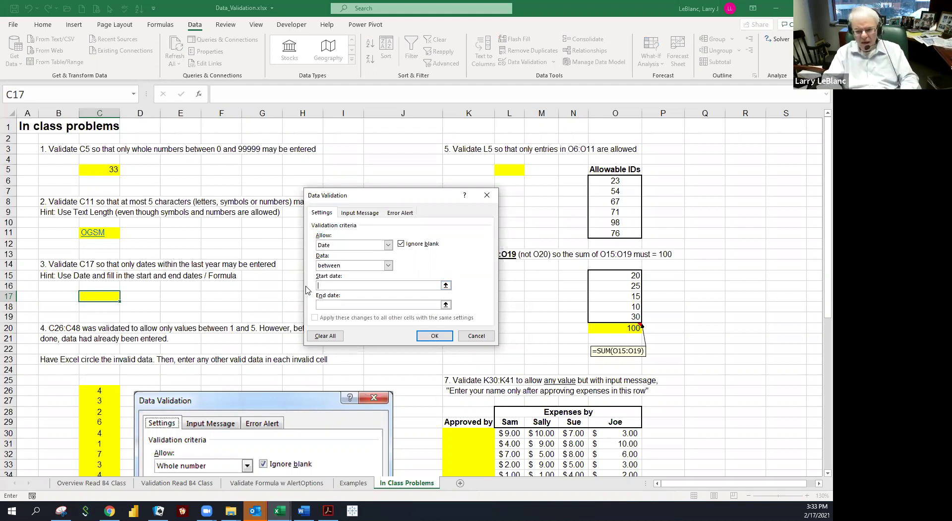
pyautogui.write('=')
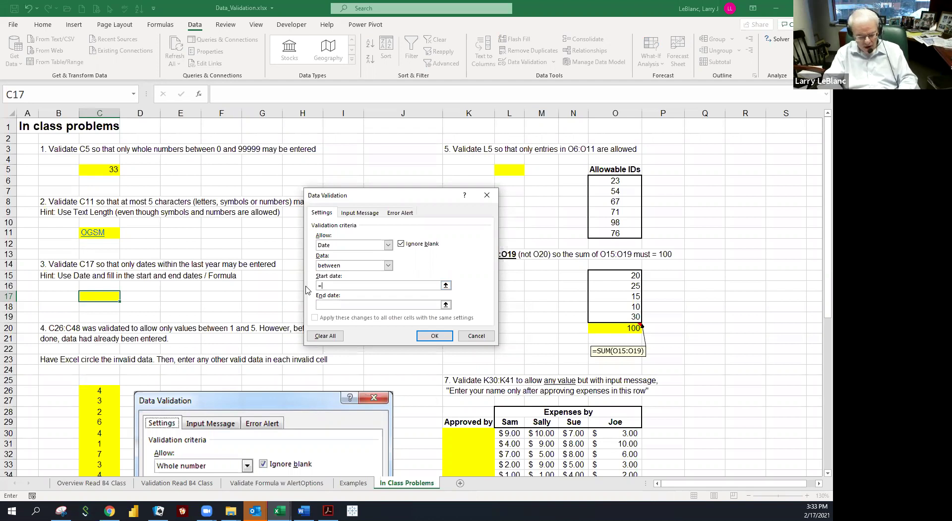
pyautogui.write('today')
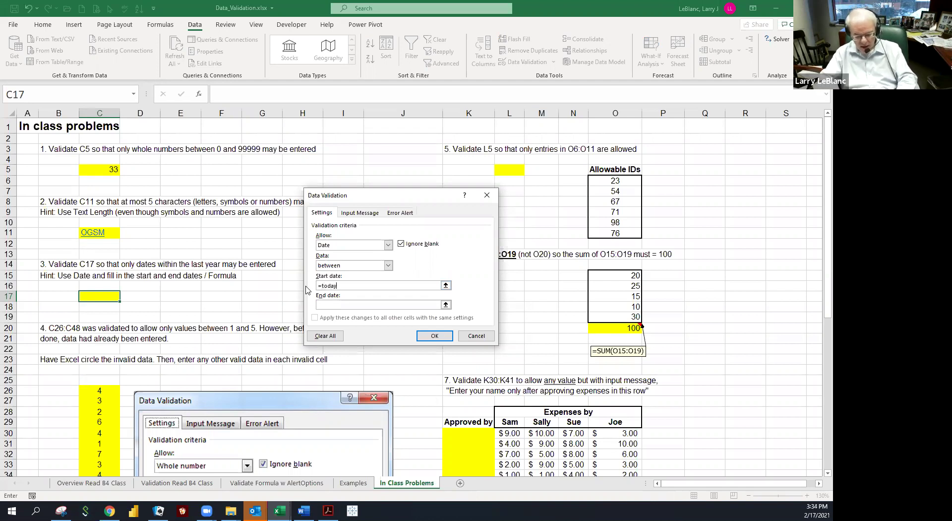
pyautogui.write('()-365')
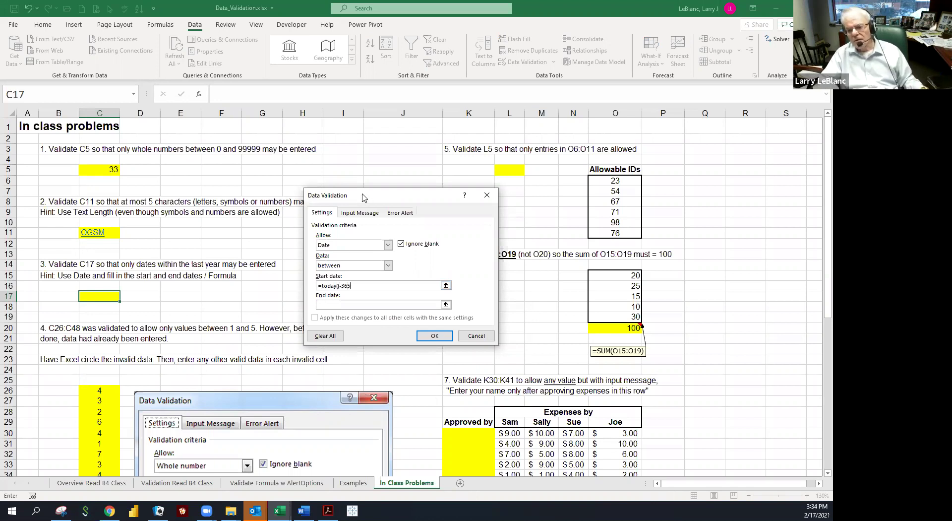
# Set the end date of C17's date rule to =today() and apply the rule.
pyautogui.moveTo(362, 197); pyautogui.dragTo(390, 171)
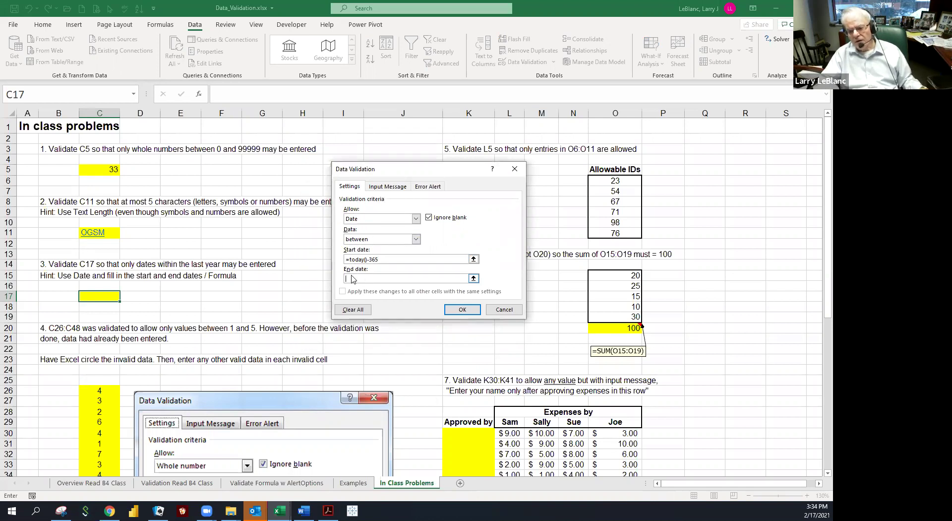
pyautogui.write('=to')
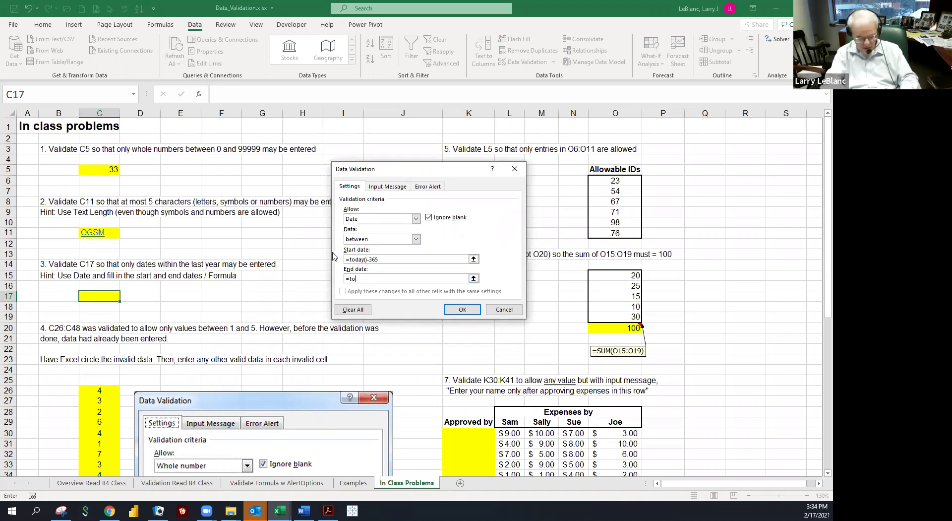
pyautogui.write('da')
pyautogui.press('BackSpace')
pyautogui.press('BackSpace')
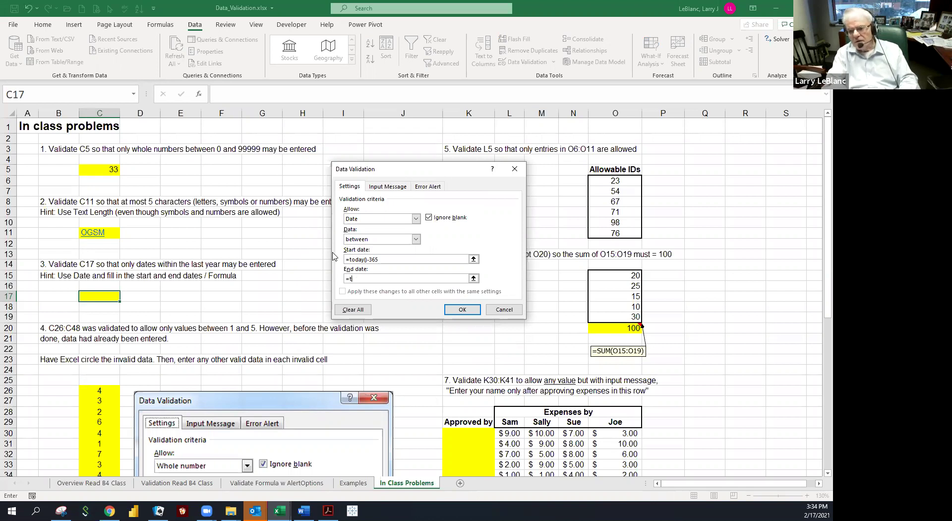
pyautogui.write('oday(')
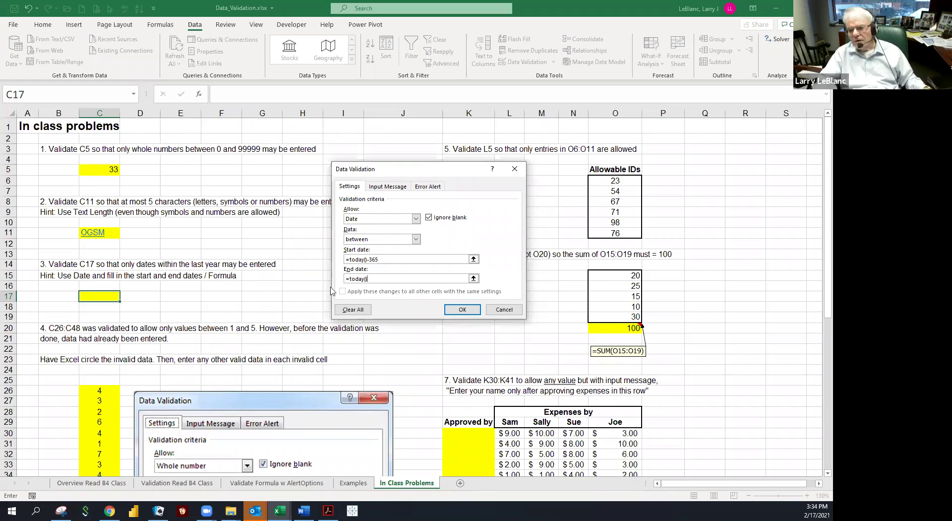
pyautogui.click(447, 309)
pyautogui.click(352, 287)
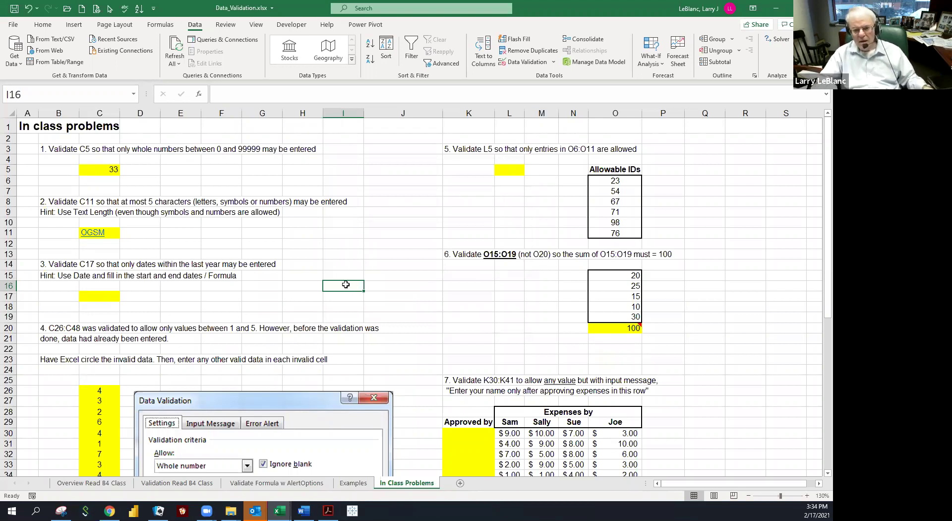
# Clear C17's validation settings and rebuild the rule to allow dates between =today()-365 and =today().
pyautogui.click(91, 295)
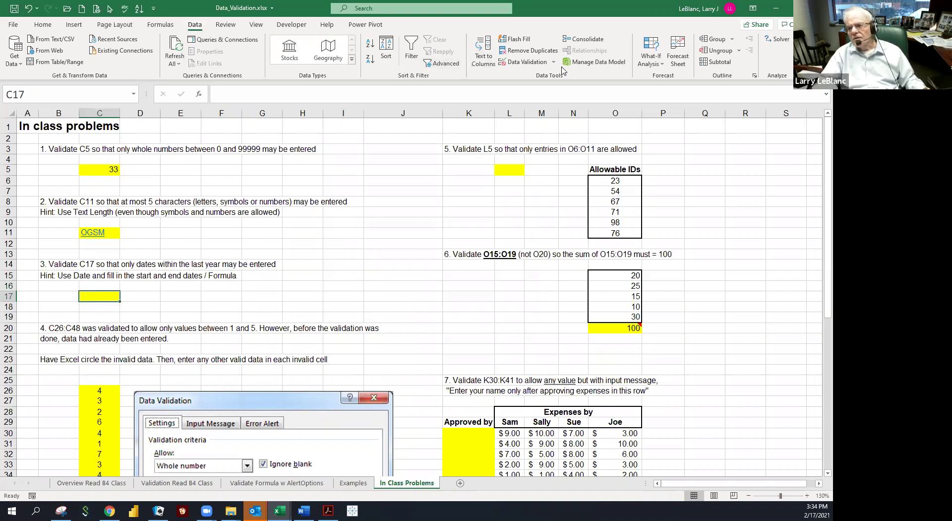
pyautogui.click(544, 66)
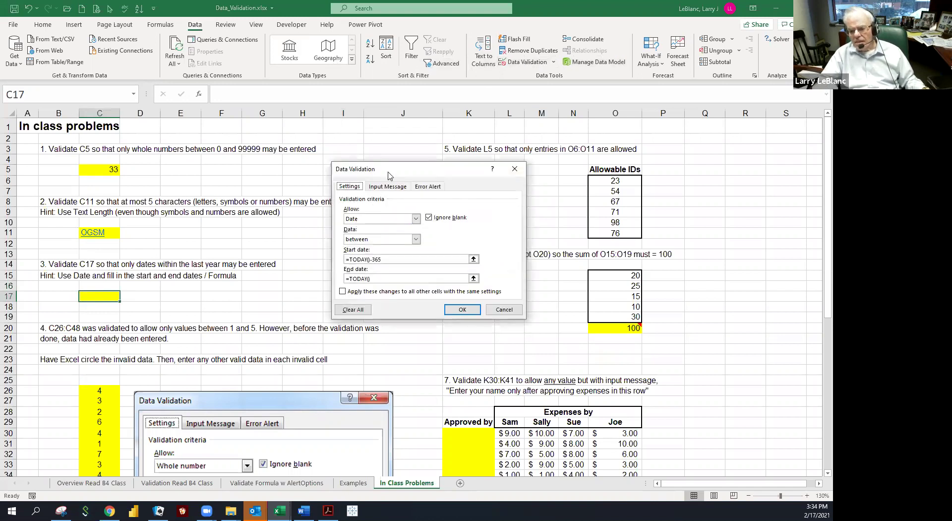
pyautogui.moveTo(388, 174); pyautogui.dragTo(349, 173)
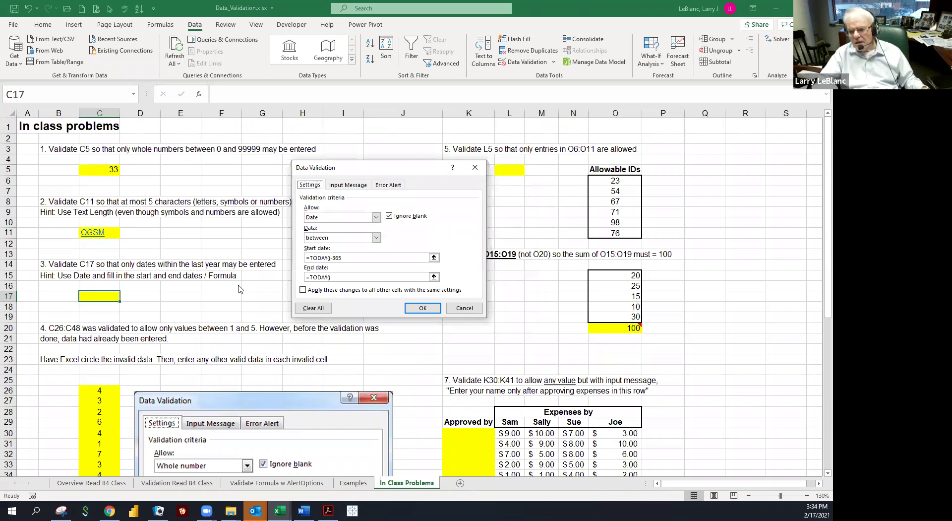
pyautogui.click(319, 311)
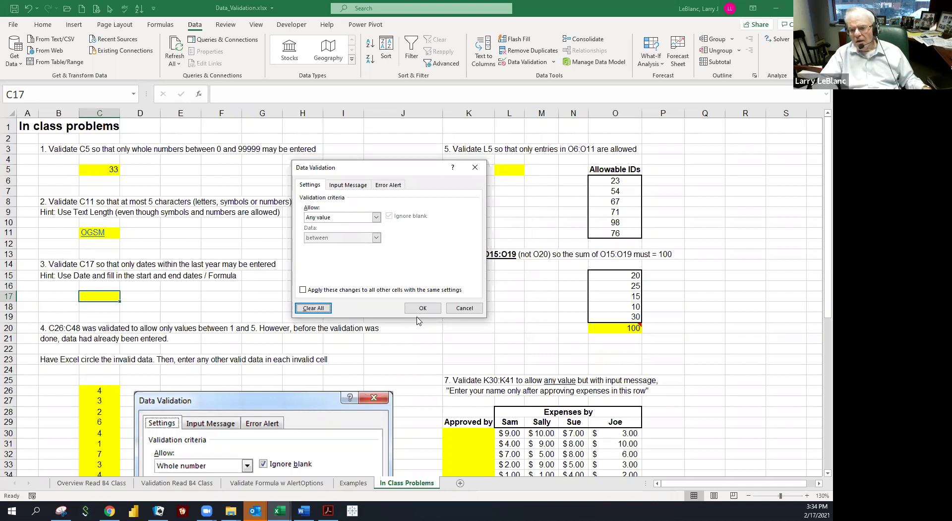
pyautogui.click(376, 219)
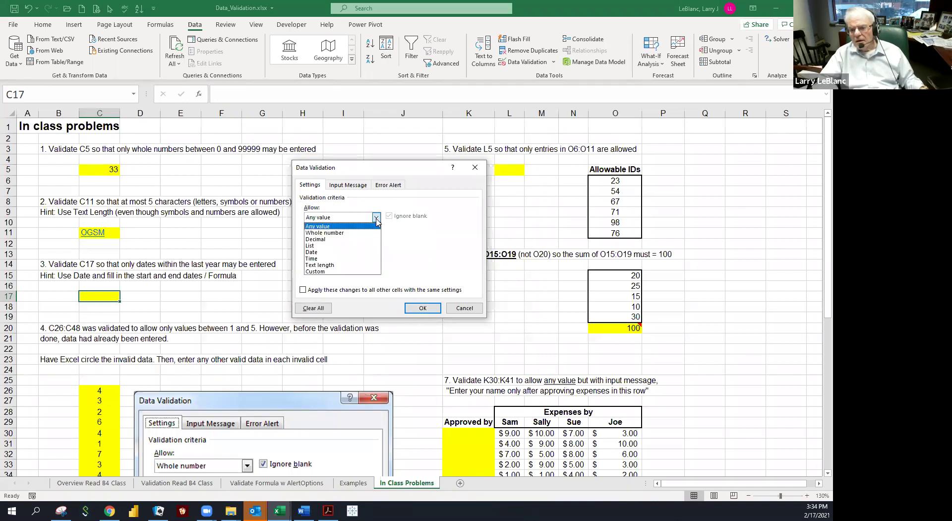
pyautogui.click(341, 252)
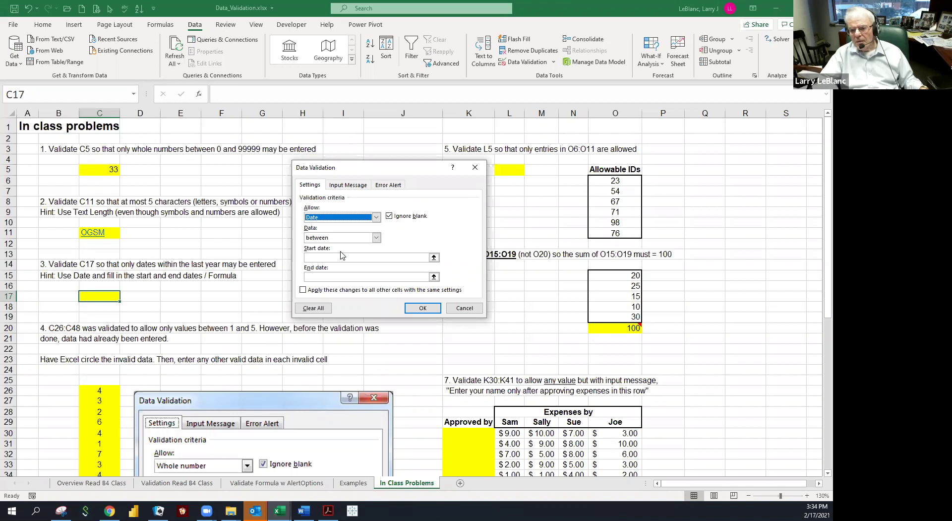
pyautogui.click(320, 257)
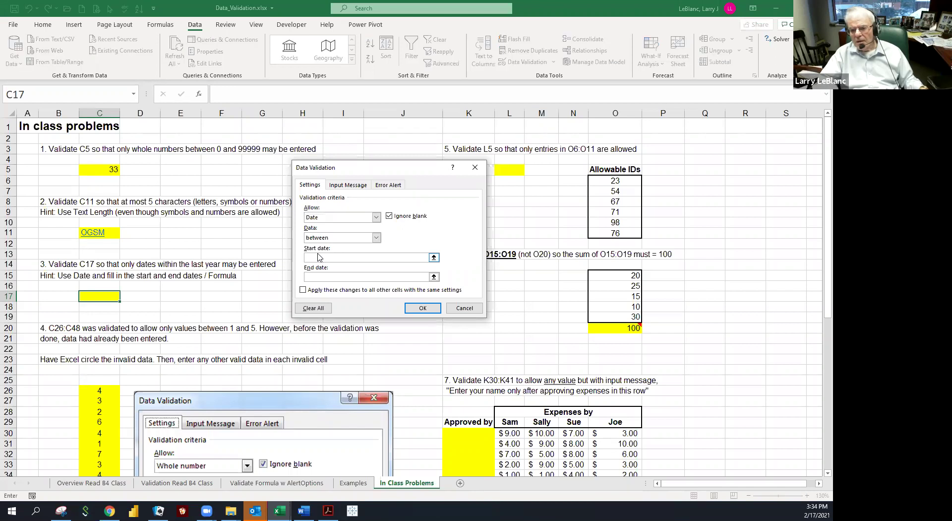
pyautogui.write('=today()-365')
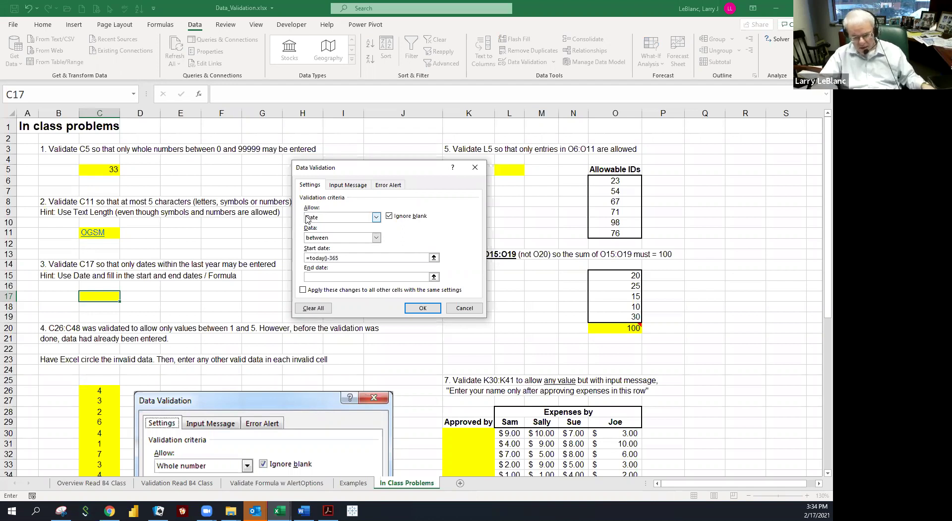
pyautogui.write('=today(')
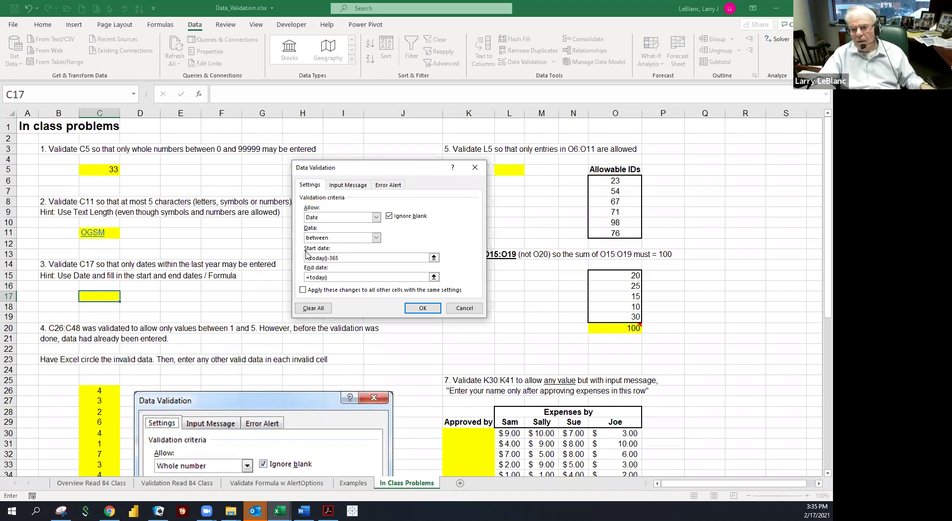
pyautogui.click(408, 307)
# Paste the captured picture of the date rule's settings onto the sheet and move it clear of the problem 3 area.
pyautogui.click(292, 298)
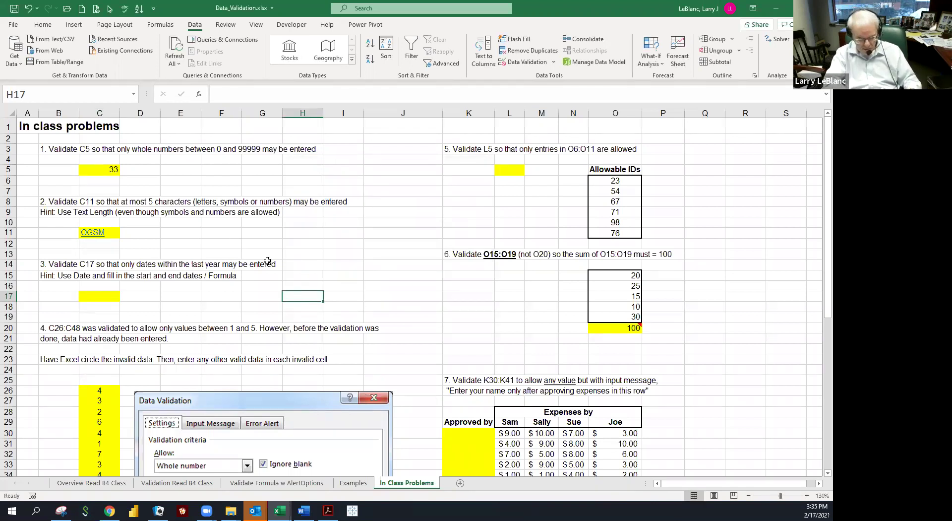
pyautogui.hotkey('ctrl', 'v')
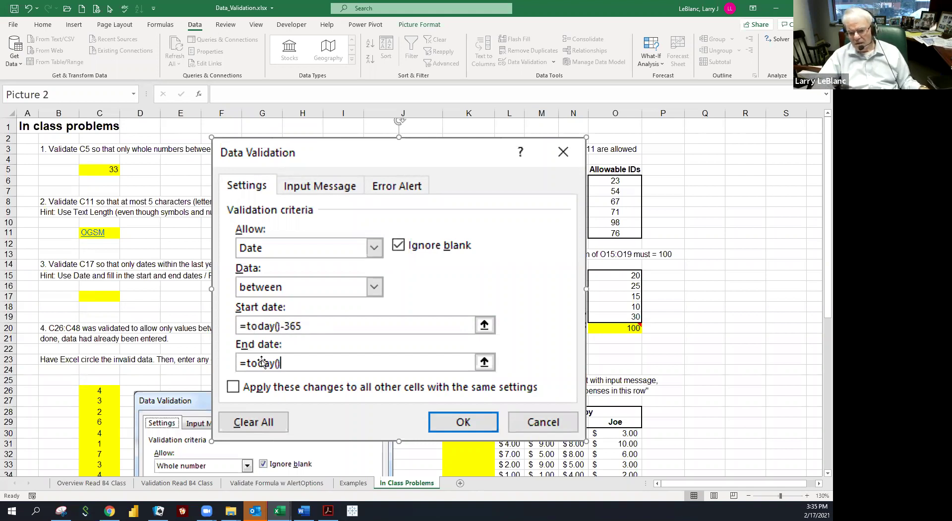
pyautogui.moveTo(257, 361); pyautogui.dragTo(282, 343)
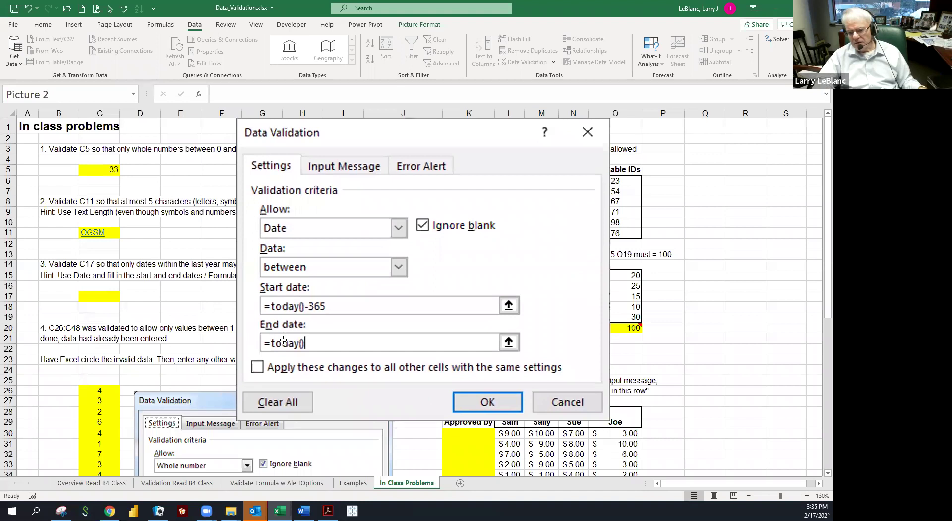
# Test C17's date rule by entering 1/1/21 and trying 1/1/2020, cancelling the second entry.
pyautogui.click(102, 297)
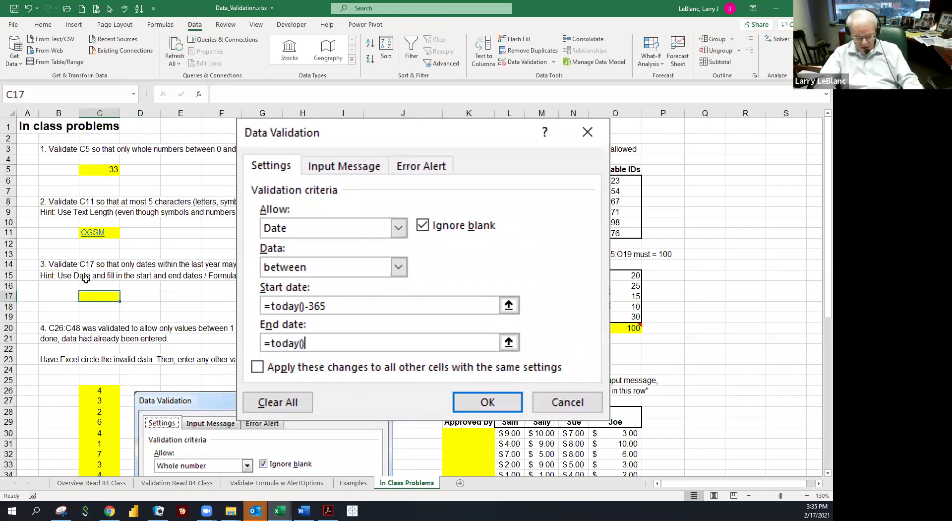
pyautogui.write('1/1/21')
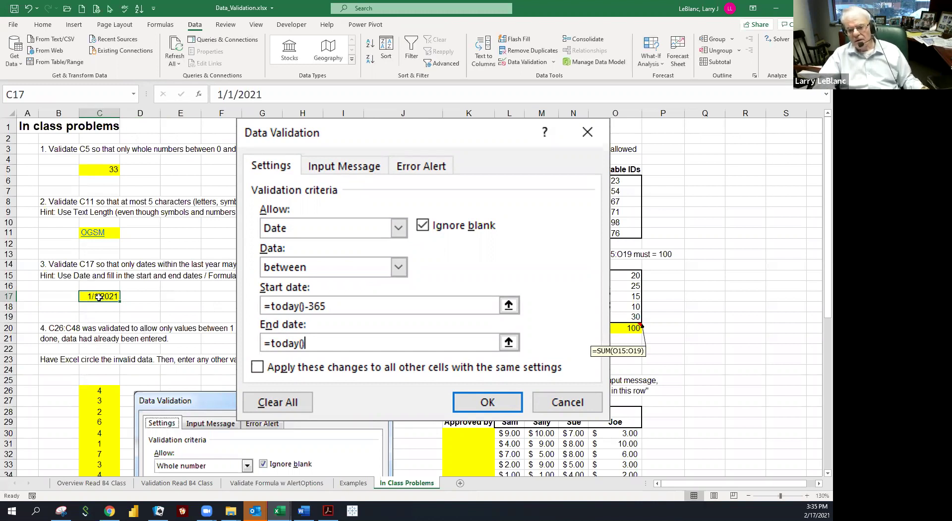
pyautogui.write('1/1/20')
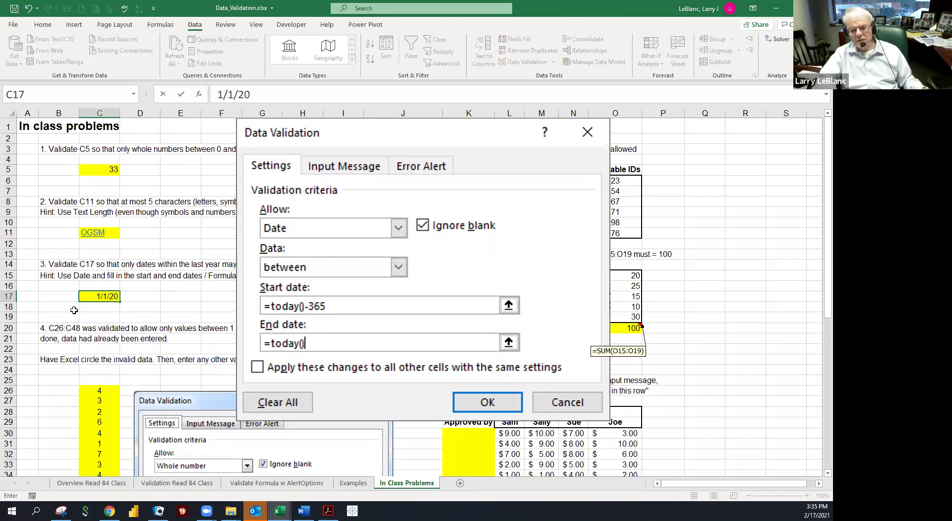
pyautogui.write('20')
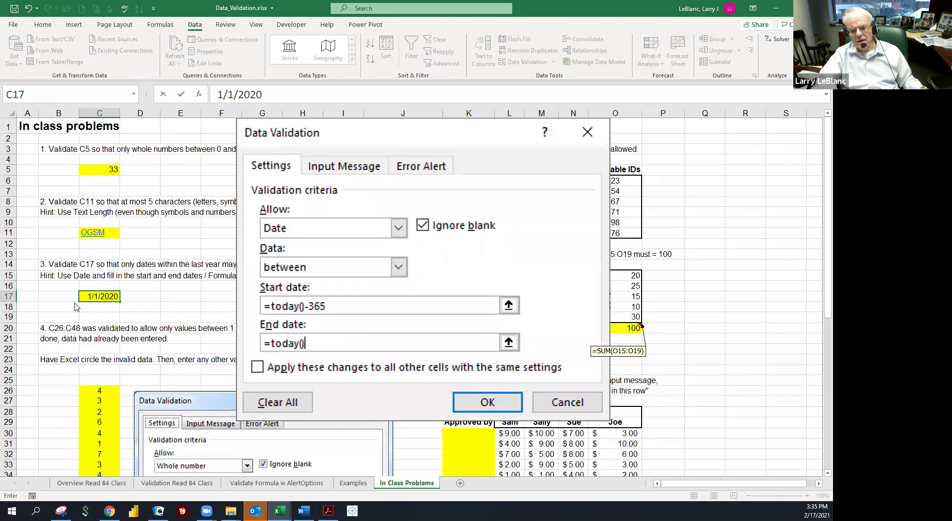
pyautogui.press('Return')
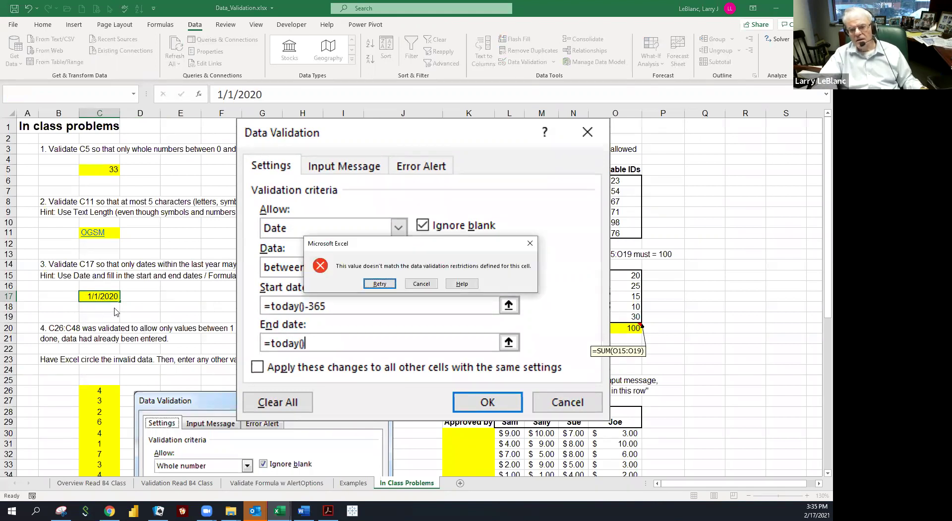
pyautogui.click(421, 283)
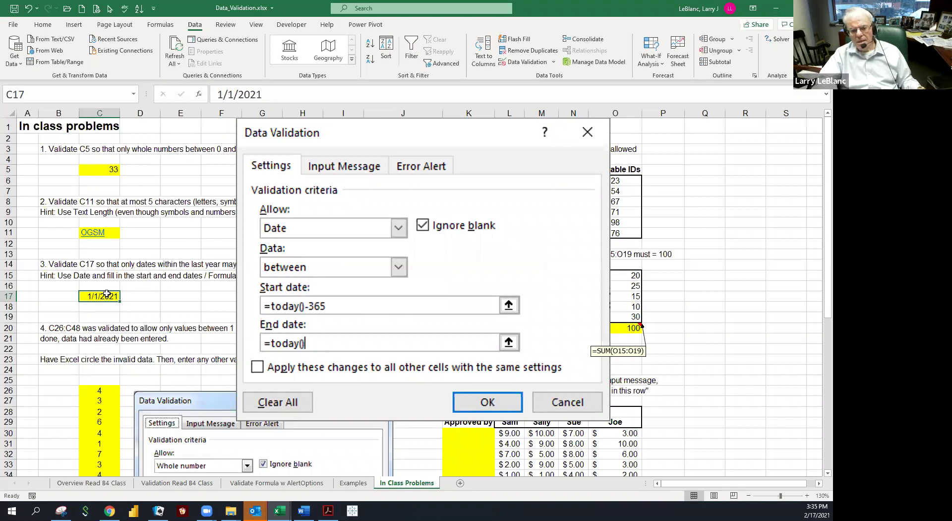
# Move the pasted date-rule picture beside the Allowable IDs list, starting at column P.
pyautogui.moveTo(245, 282)
pyautogui.mouseDown()
pyautogui.moveTo(222, 282)
pyautogui.moveTo(241, 287)
pyautogui.mouseUp()
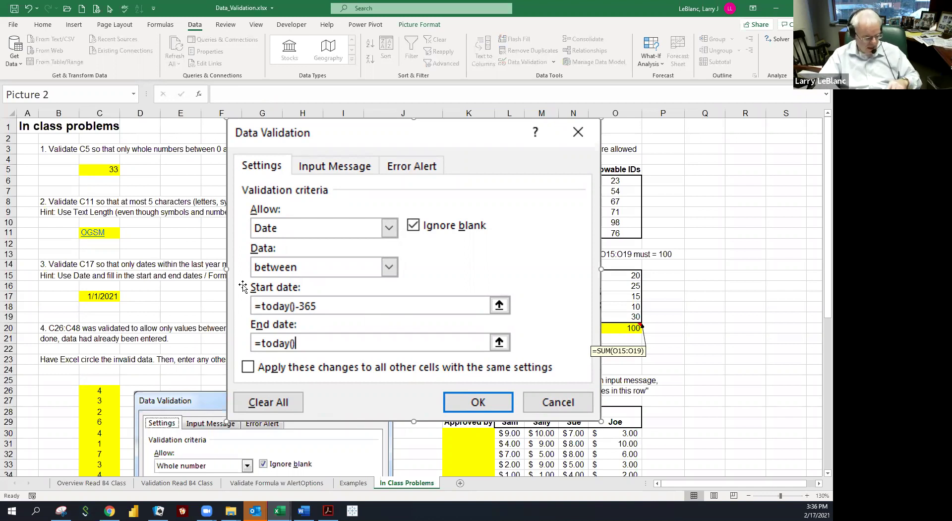
pyautogui.moveTo(291, 237); pyautogui.dragTo(721, 262)
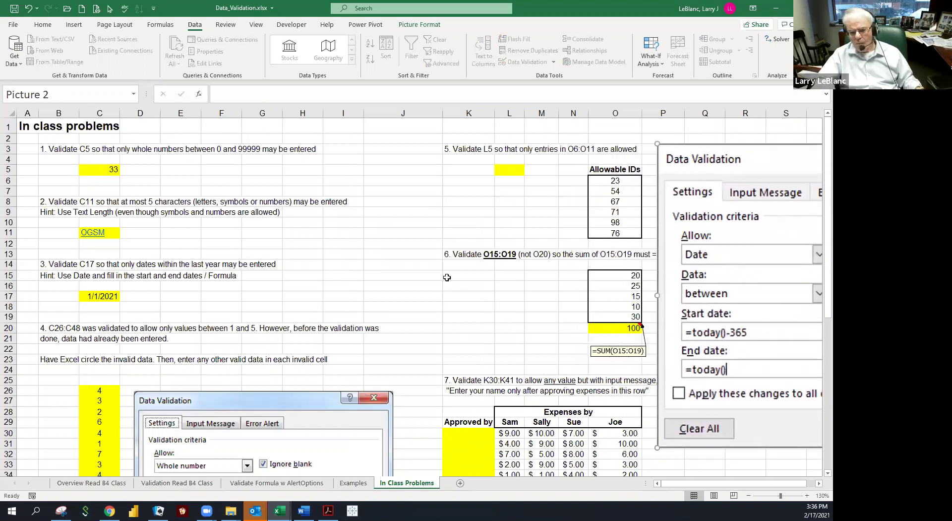
# Review problem 4's instructions and examine the C26:C48 values against the allowed range of 1 to 5.
pyautogui.click(67, 331)
pyautogui.scroll(-4, 65, 331)
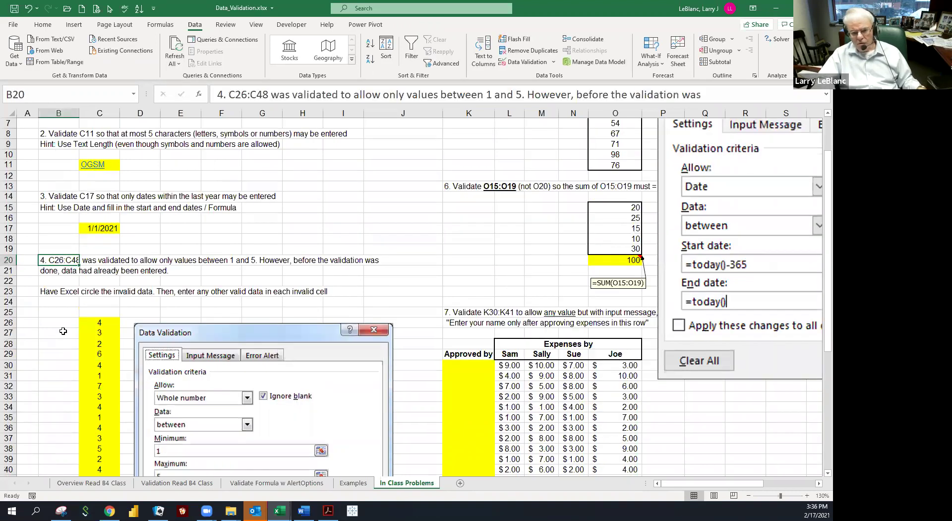
pyautogui.scroll(-1, 63, 331)
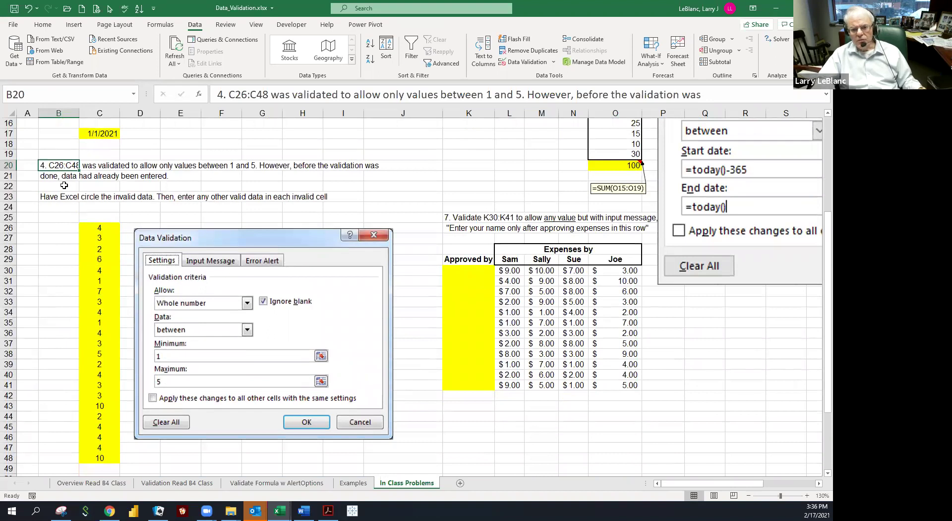
pyautogui.moveTo(100, 232); pyautogui.dragTo(87, 457)
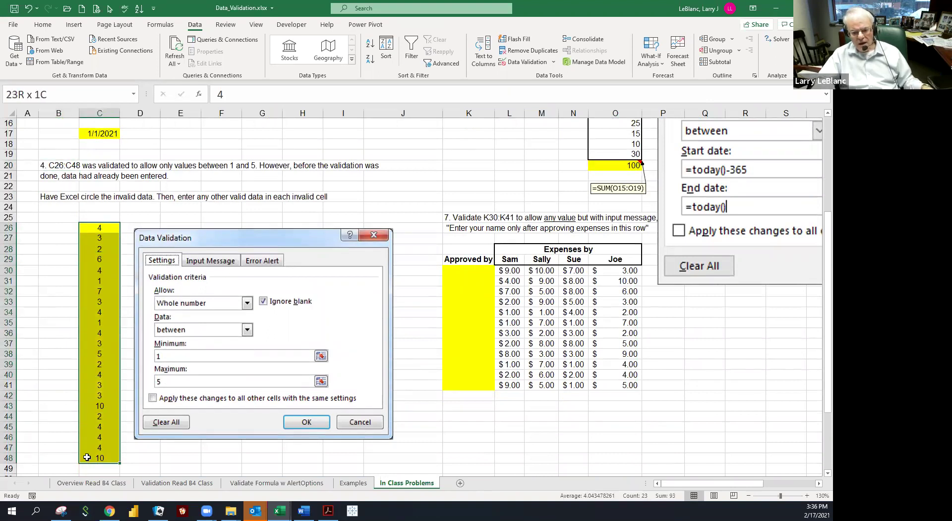
pyautogui.click(100, 321)
pyautogui.click(103, 311)
pyautogui.click(103, 291)
pyautogui.click(102, 264)
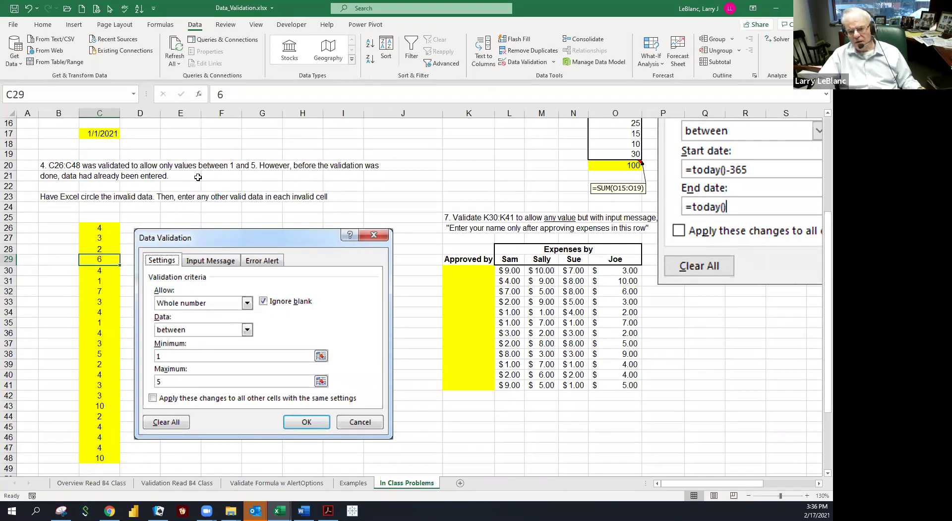
pyautogui.moveTo(282, 166); pyautogui.dragTo(361, 167)
pyautogui.click(48, 167)
pyautogui.moveTo(48, 168); pyautogui.dragTo(157, 175)
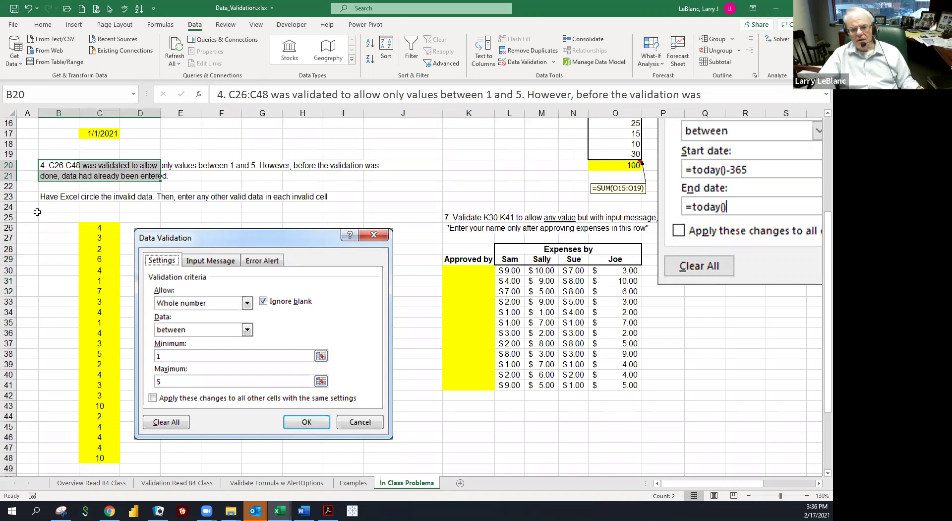
pyautogui.click(50, 197)
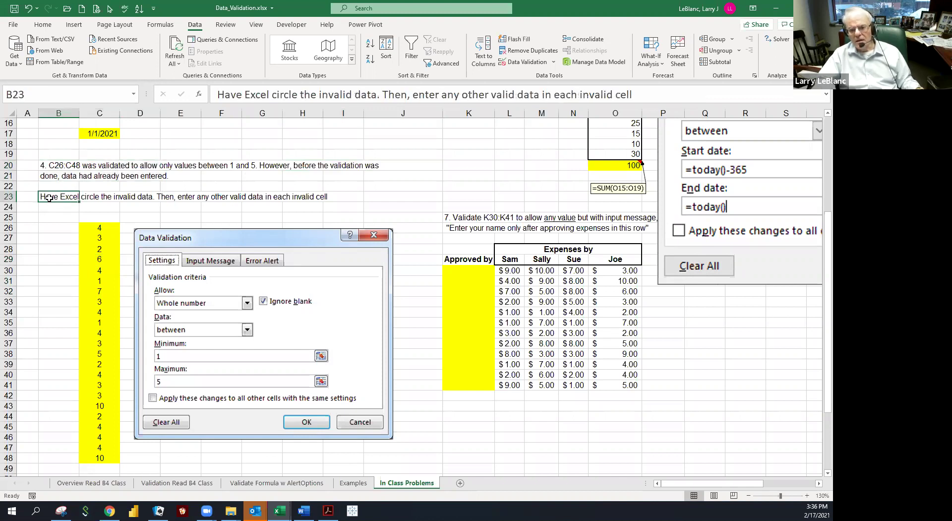
pyautogui.click(96, 226)
pyautogui.click(82, 205)
pyautogui.click(64, 209)
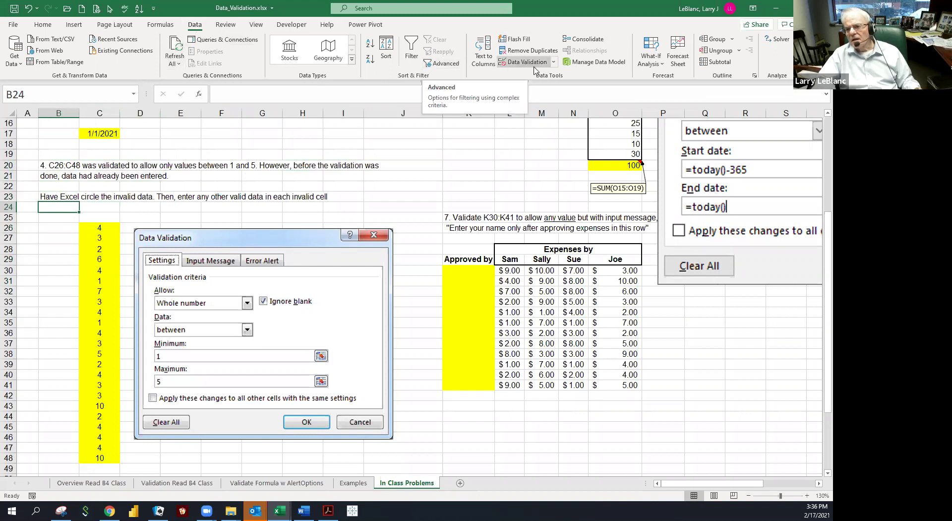
# Circle the sheet's invalid data and clear the validation circles again.
pyautogui.click(551, 64)
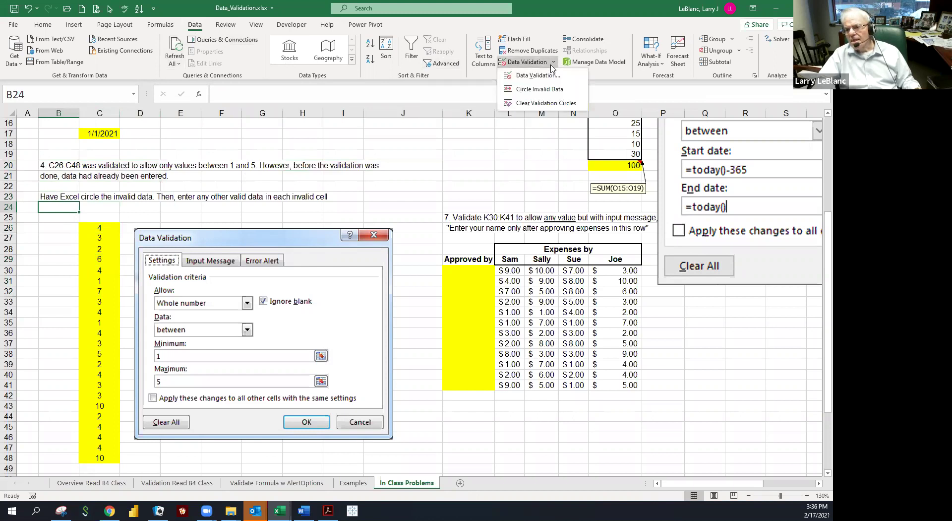
pyautogui.click(538, 90)
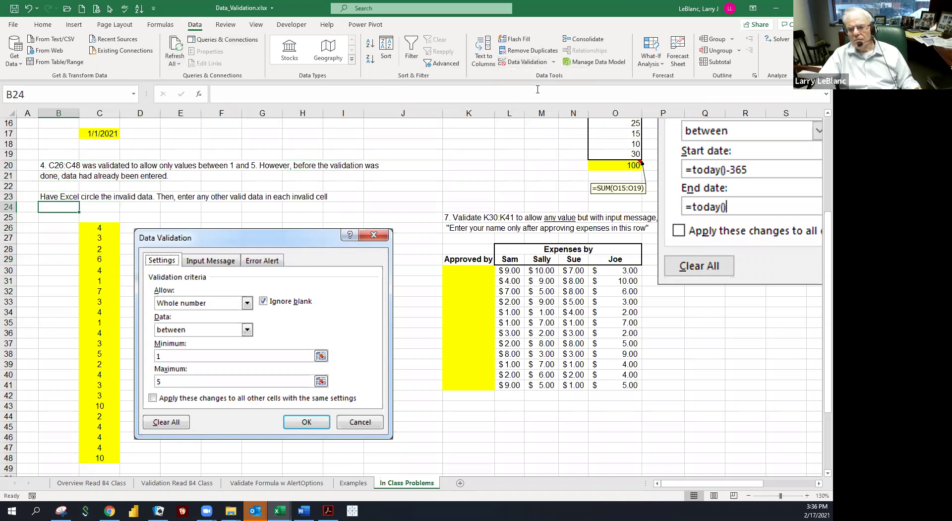
pyautogui.click(527, 62)
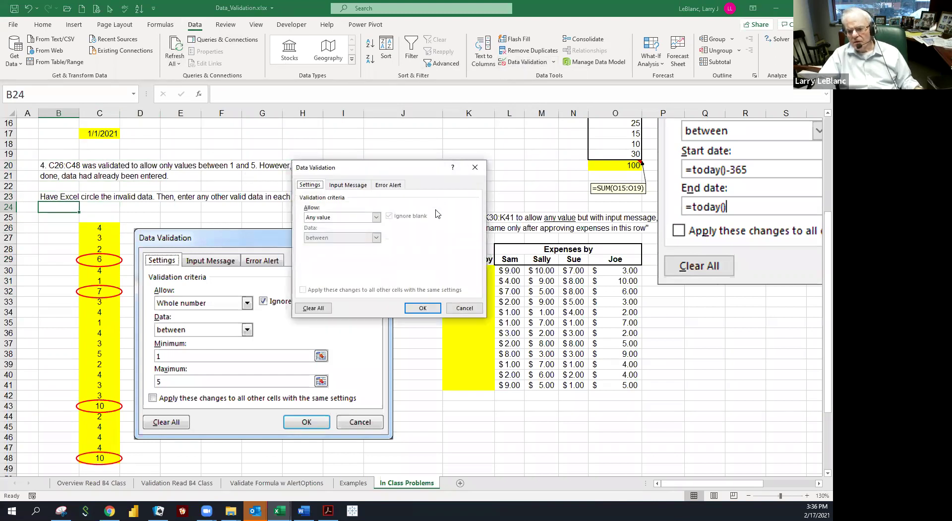
pyautogui.click(475, 309)
pyautogui.click(553, 63)
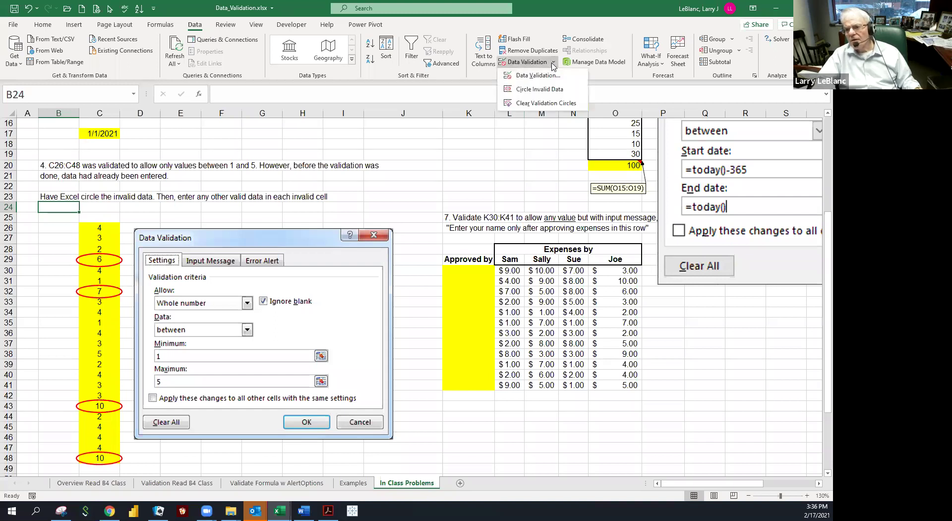
pyautogui.click(529, 104)
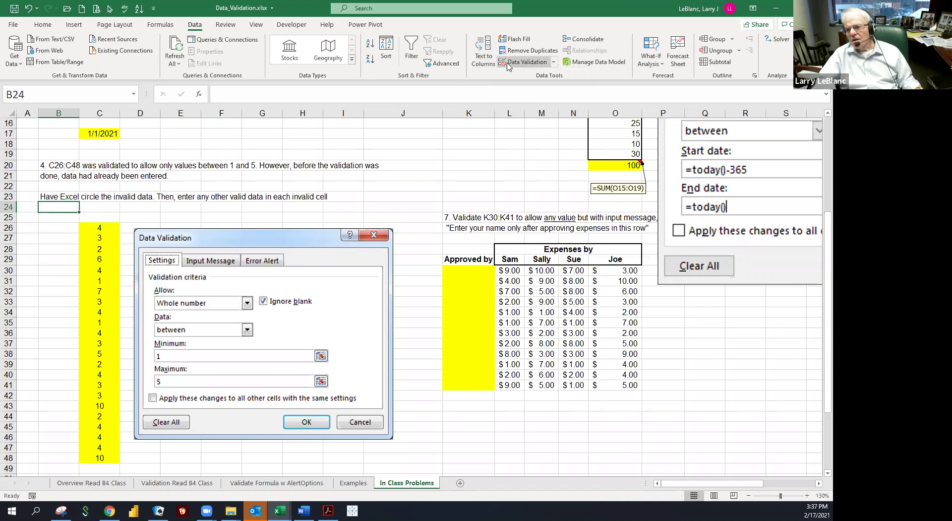
# Circle the invalid data in the C26:C48 list for problem 4.
pyautogui.click(554, 62)
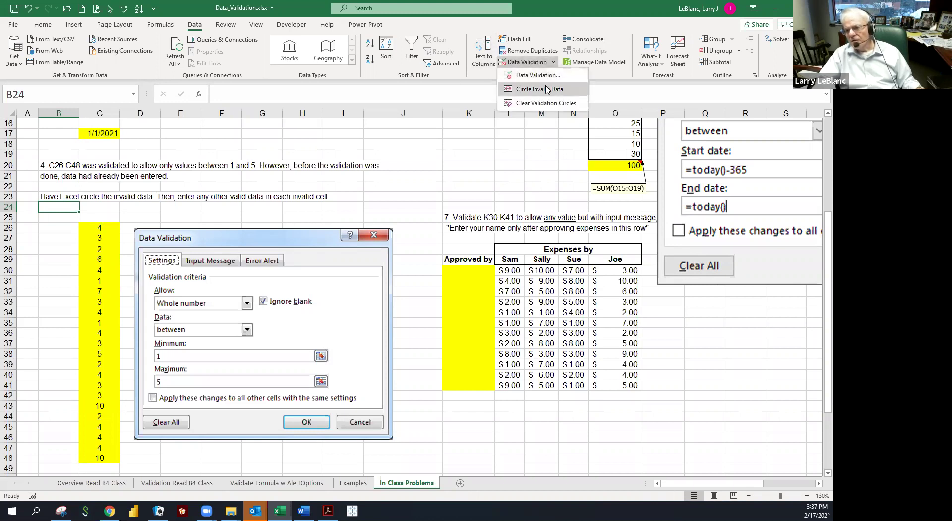
pyautogui.click(546, 89)
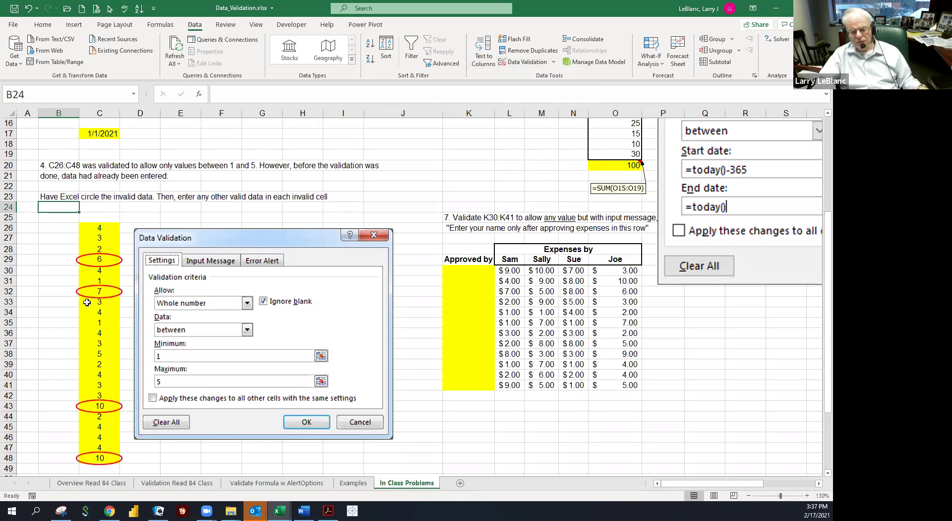
pyautogui.scroll(-1, 74, 409)
pyautogui.scroll(1, 74, 410)
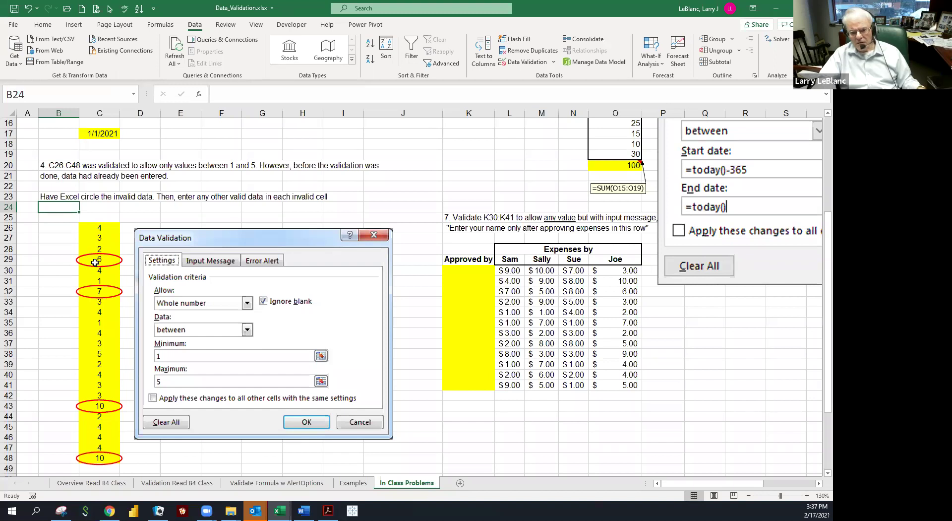
# Mark the circled invalid cell C29 with a purple fill.
pyautogui.click(95, 262)
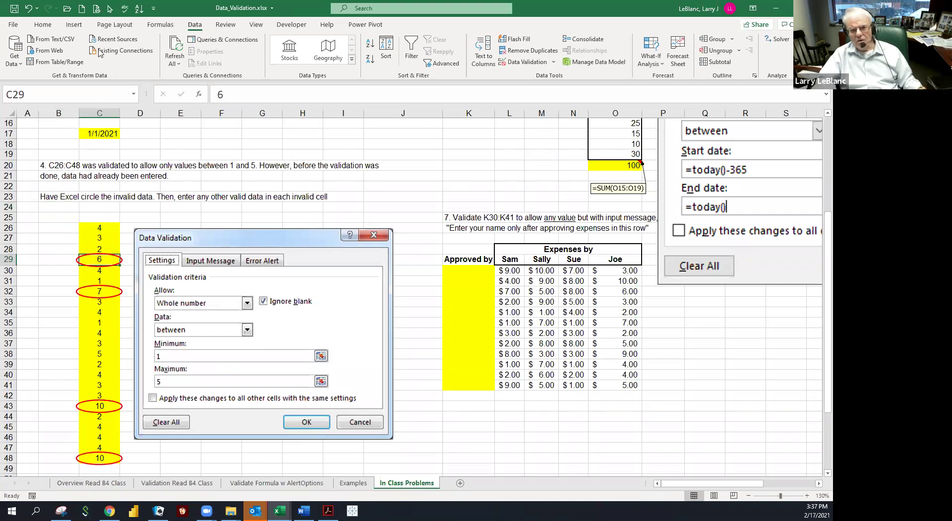
pyautogui.click(50, 28)
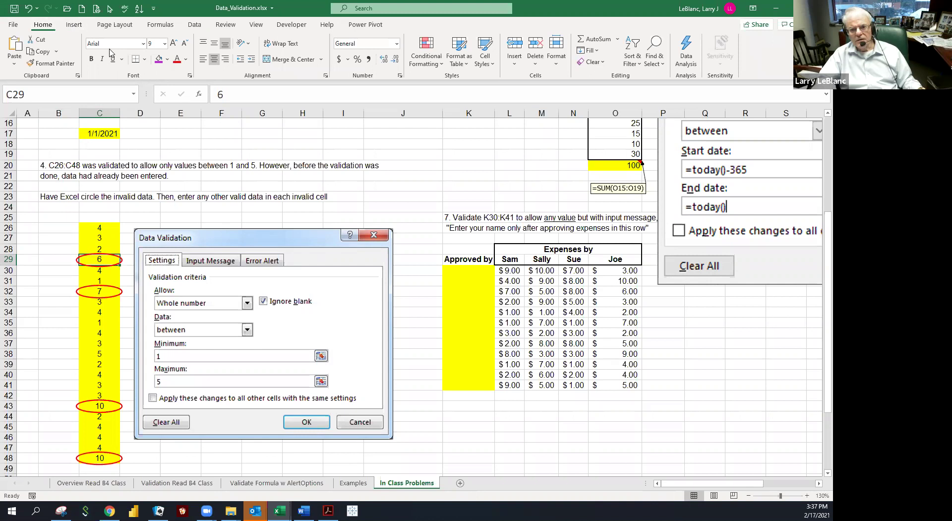
pyautogui.click(158, 61)
# Replace the circled value in C32 with the valid value 2 and fill the cell purple.
pyautogui.press('Down')
pyautogui.press('Down')
pyautogui.press('Down')
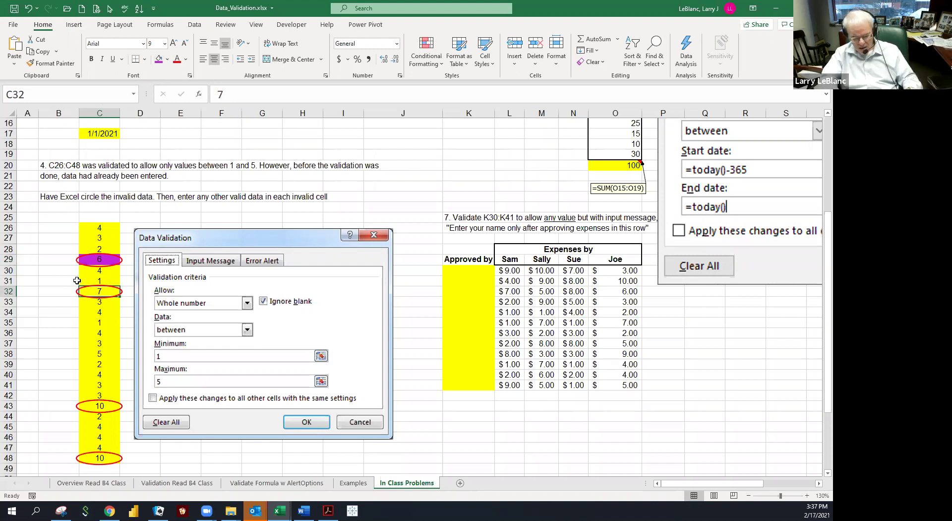
pyautogui.write('1')
pyautogui.write('7')
pyautogui.press('Return')
pyautogui.press('Return')
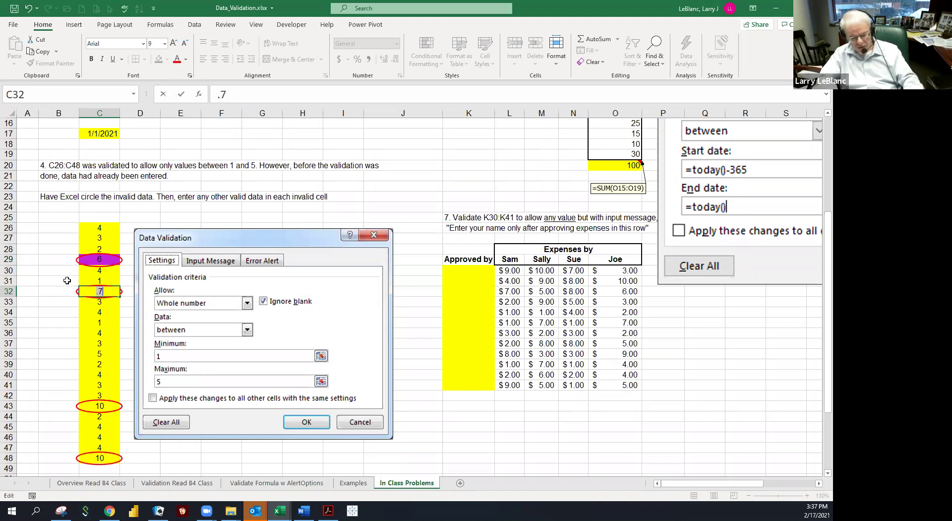
pyautogui.write('2')
pyautogui.hotkey('ctrl', 'Return')
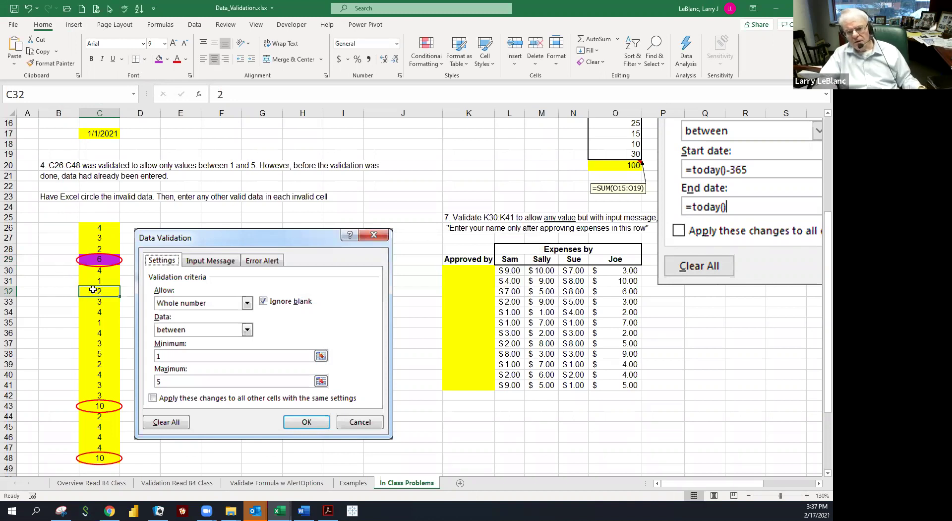
pyautogui.click(158, 60)
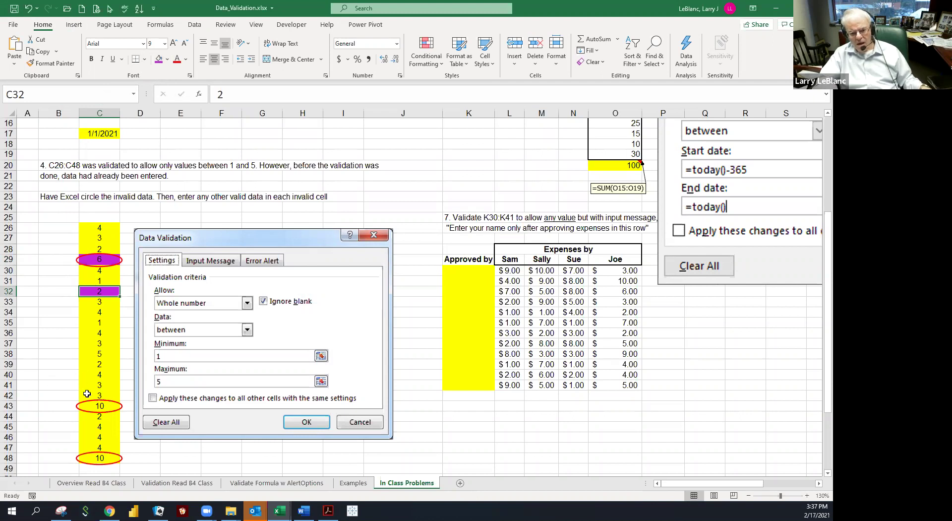
# Replace the circled value in C43 with the valid value 1 and fill the cell purple.
pyautogui.click(95, 409)
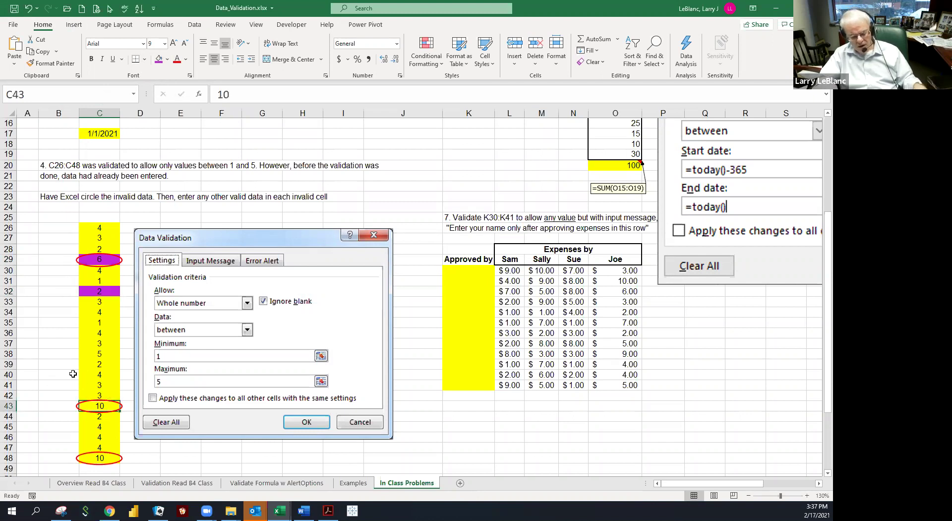
pyautogui.write('1')
pyautogui.hotkey('ctrl', 'Return')
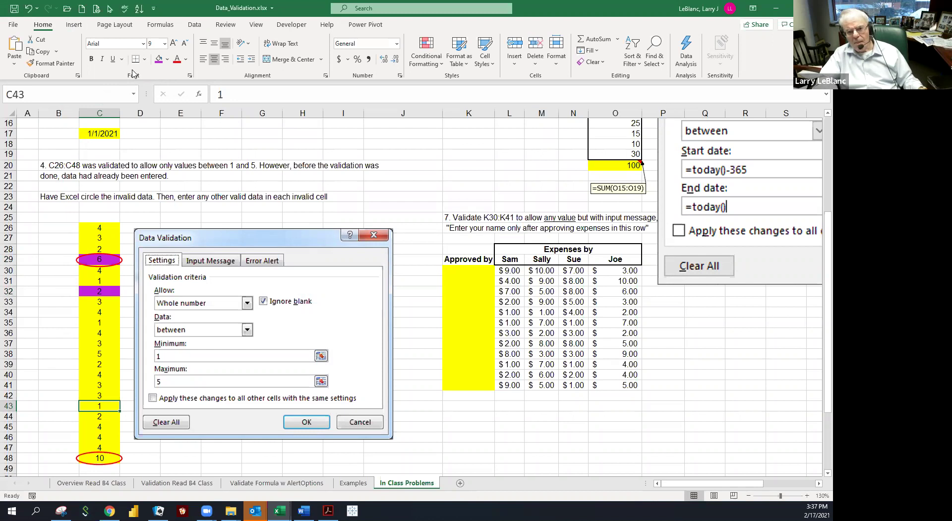
pyautogui.click(159, 60)
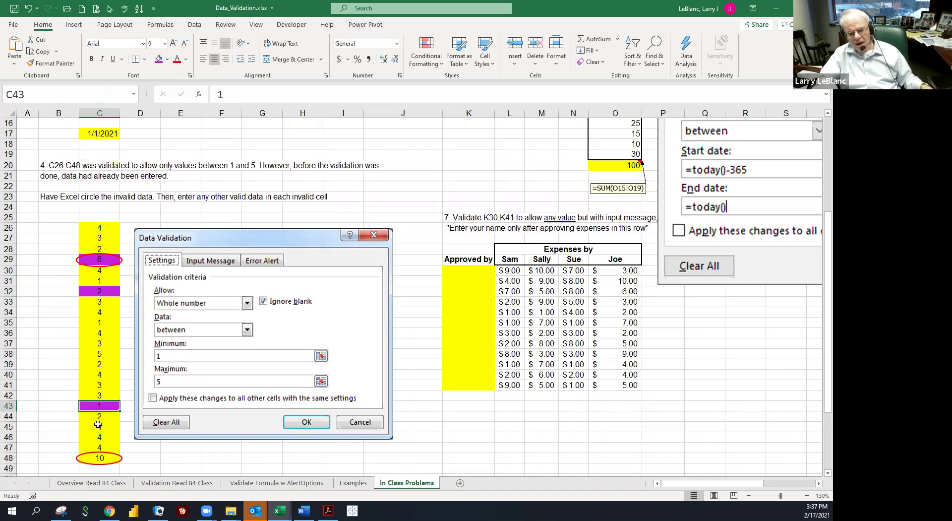
# Mark the circled invalid cell C48 with the same purple fill.
pyautogui.click(101, 457)
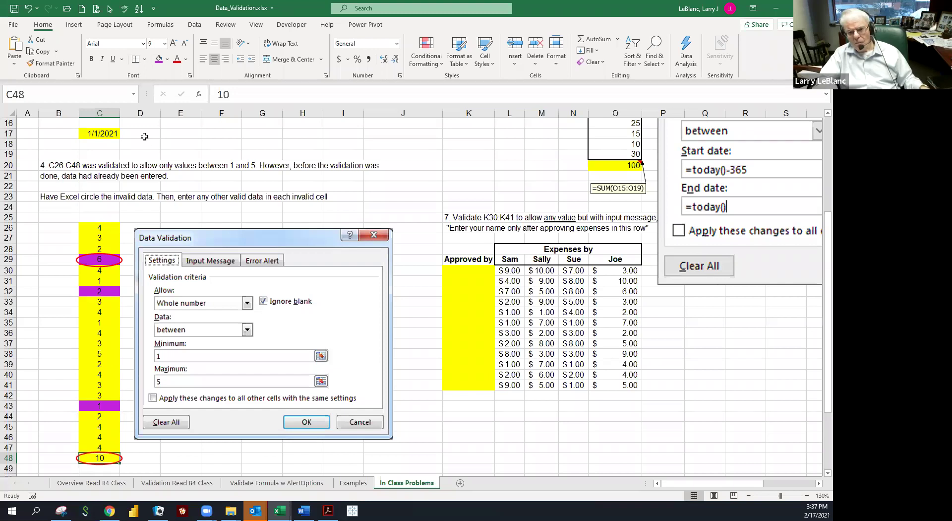
pyautogui.click(167, 60)
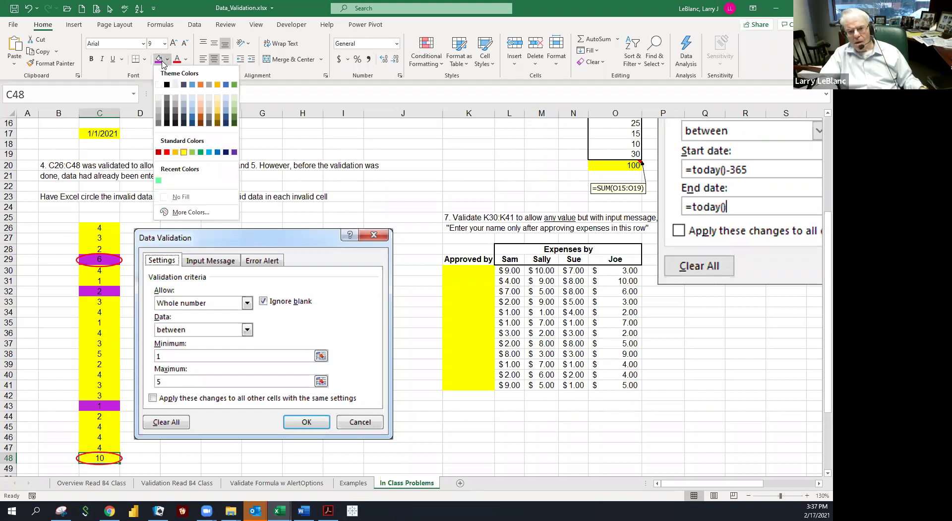
pyautogui.click(161, 60)
pyautogui.click(25, 335)
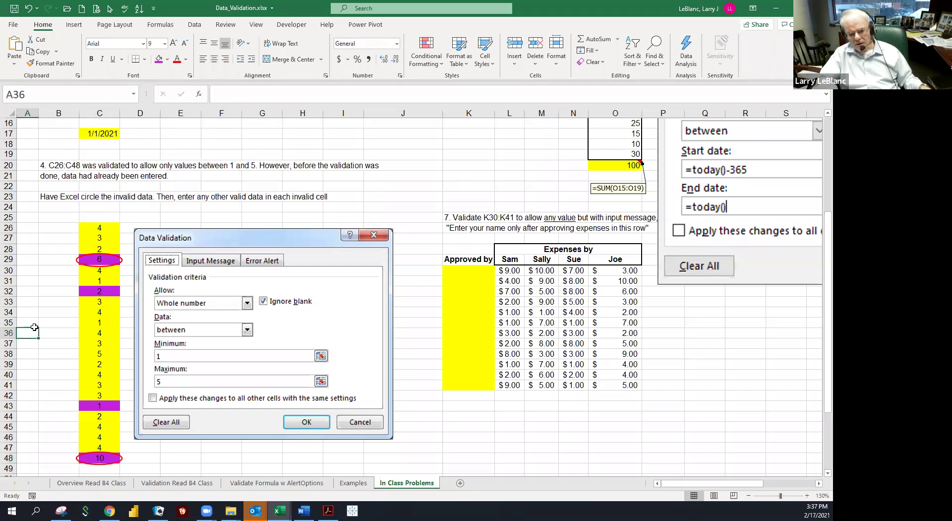
# Review the purple cells in C26:C48 against problem 4's instruction to enter valid data in each invalid cell.
pyautogui.scroll(-2, 24, 335)
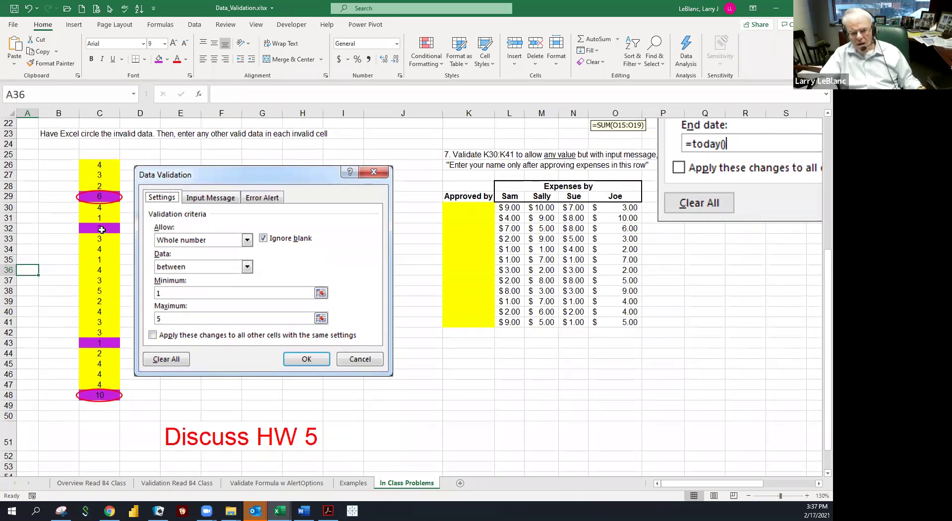
pyautogui.click(100, 229)
pyautogui.click(99, 340)
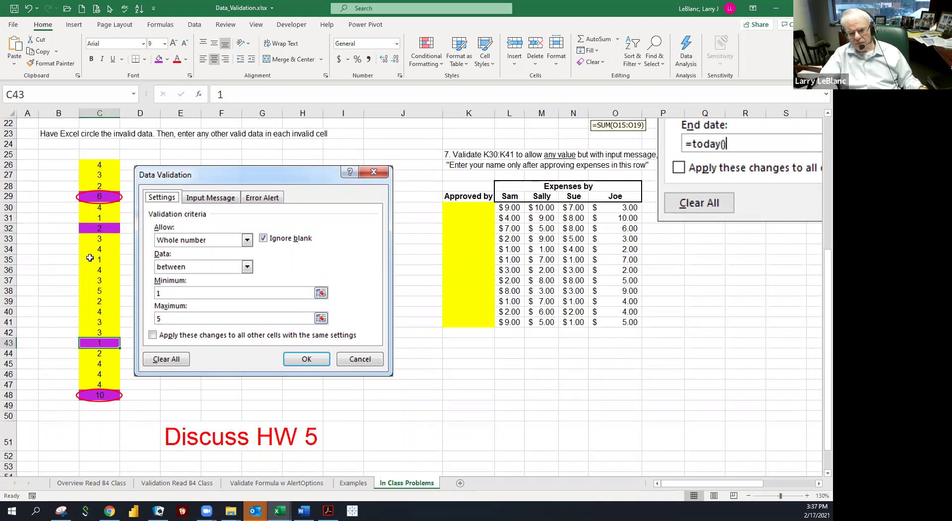
pyautogui.click(93, 229)
pyautogui.click(93, 272)
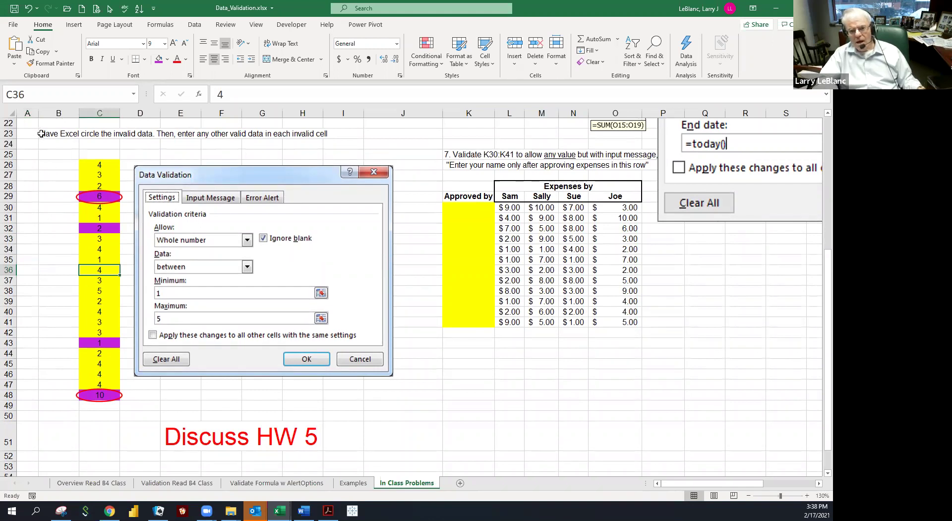
pyautogui.moveTo(42, 134); pyautogui.dragTo(314, 130)
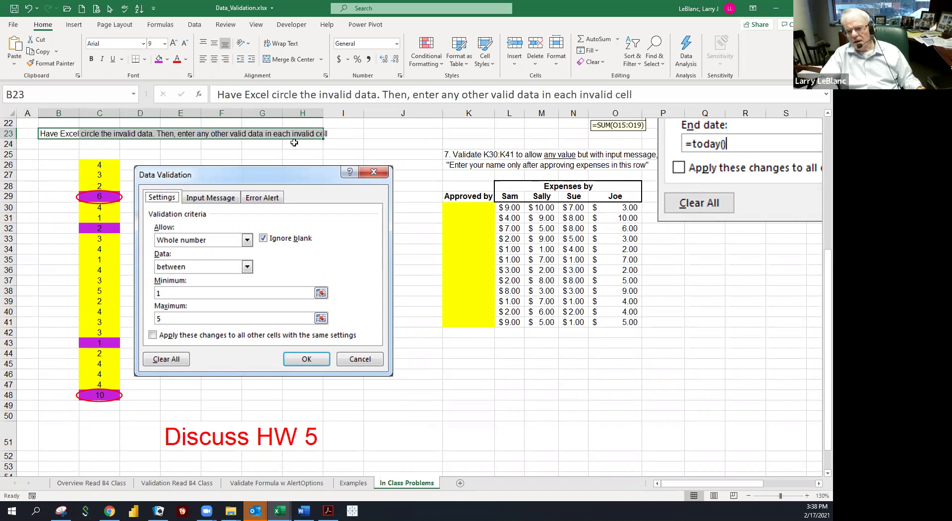
pyautogui.click(293, 142)
pyautogui.click(246, 141)
pyautogui.click(166, 134)
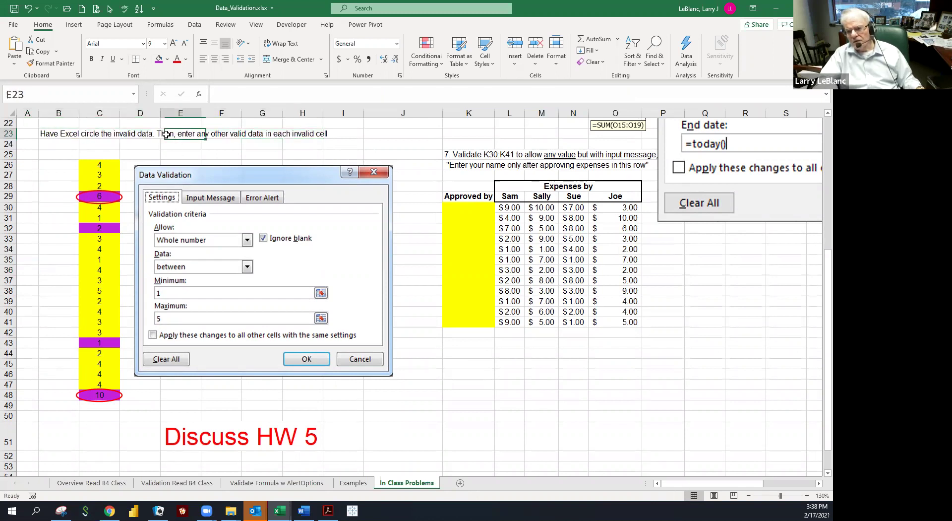
pyautogui.click(357, 144)
pyautogui.click(314, 144)
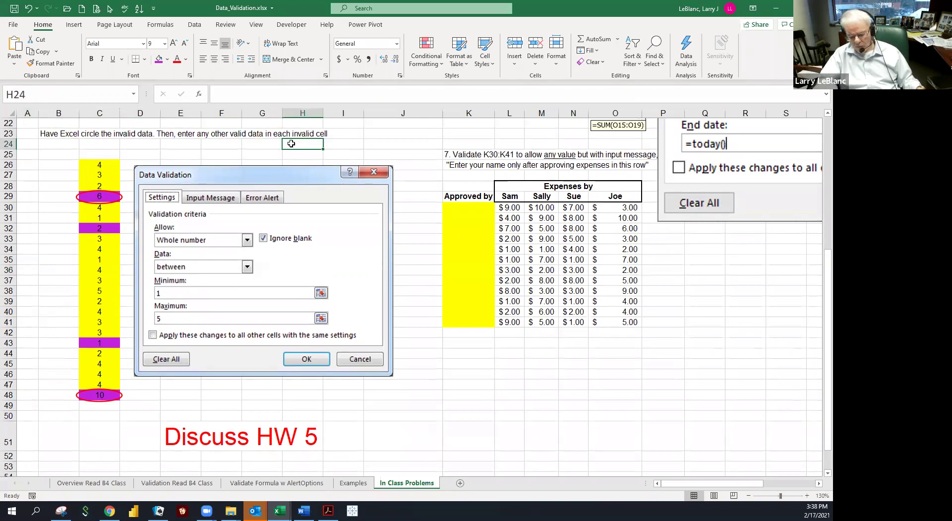
# Move the date-rule picture further right to start at column R, clear of the text of problems 6 and 7.
pyautogui.scroll(6, 267, 148)
pyautogui.scroll(1, 268, 174)
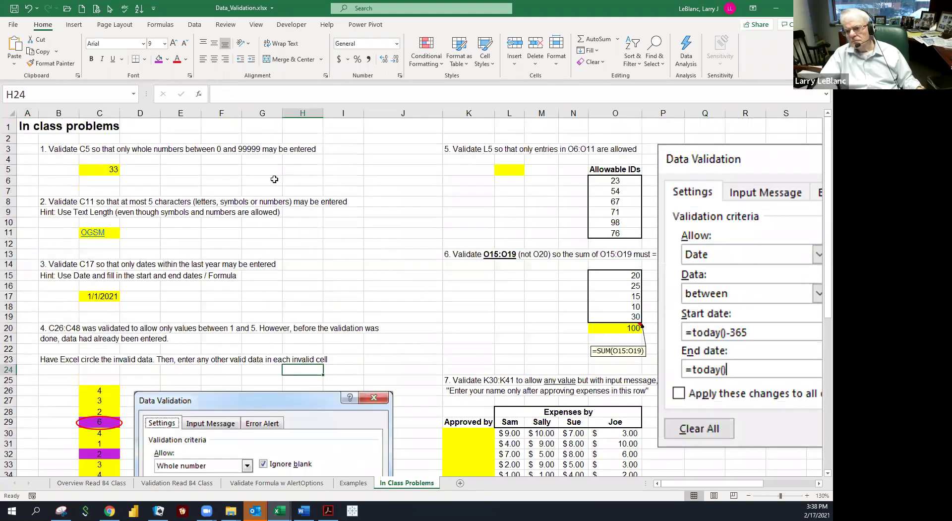
pyautogui.moveTo(677, 227); pyautogui.dragTo(758, 241)
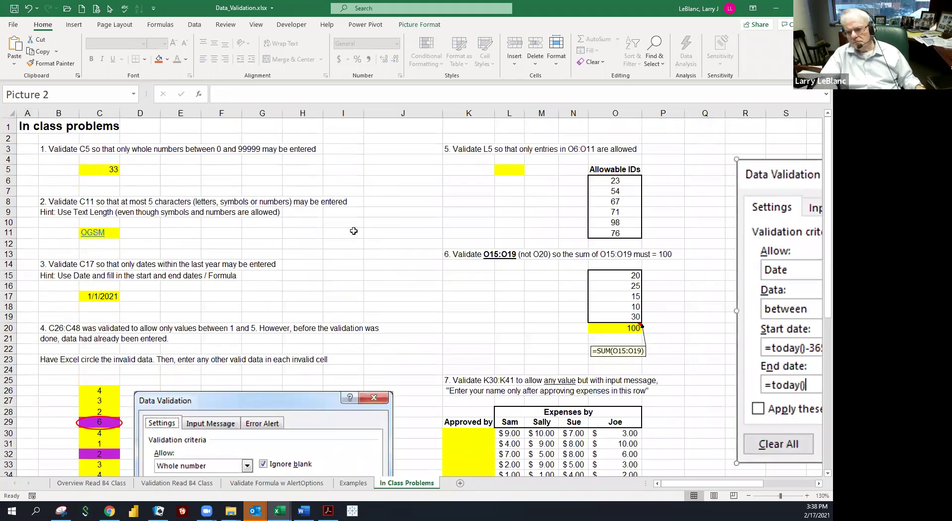
pyautogui.click(284, 233)
pyautogui.click(265, 222)
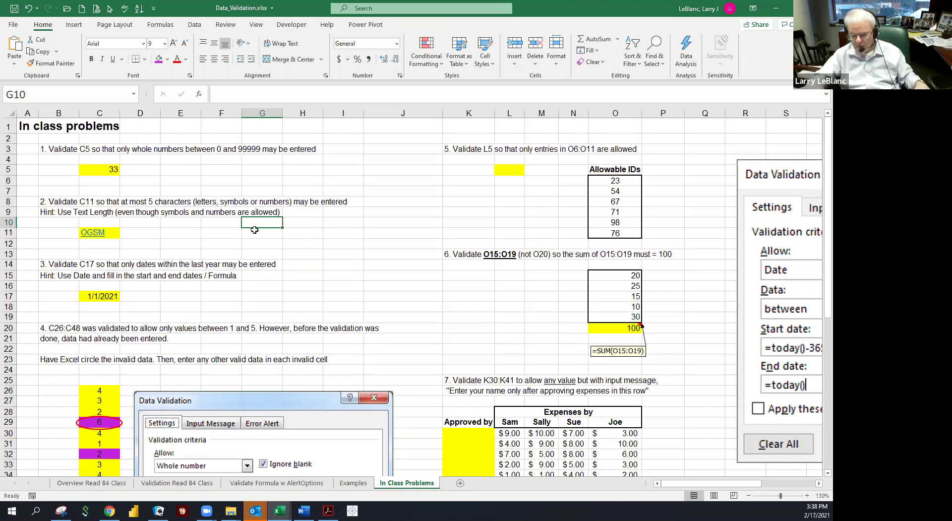
pyautogui.click(359, 254)
pyautogui.click(373, 264)
pyautogui.click(345, 266)
pyautogui.click(310, 266)
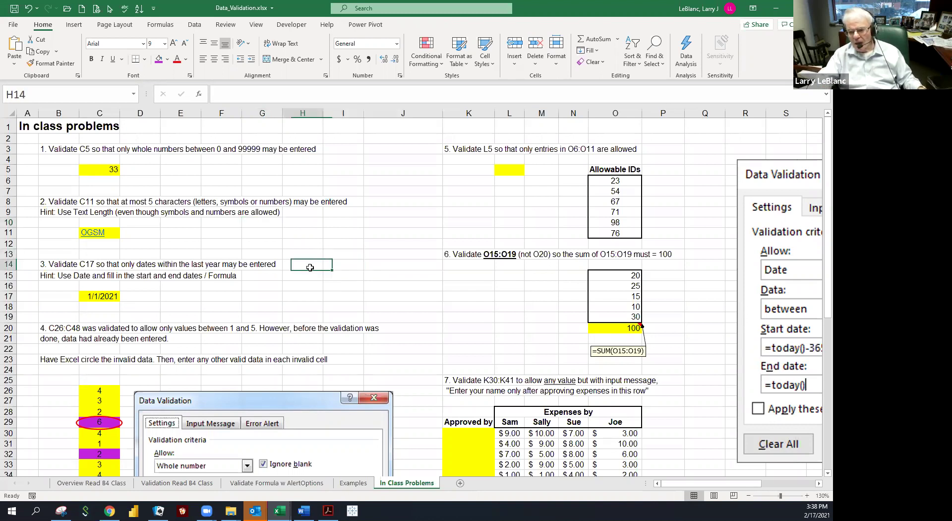
pyautogui.click(275, 265)
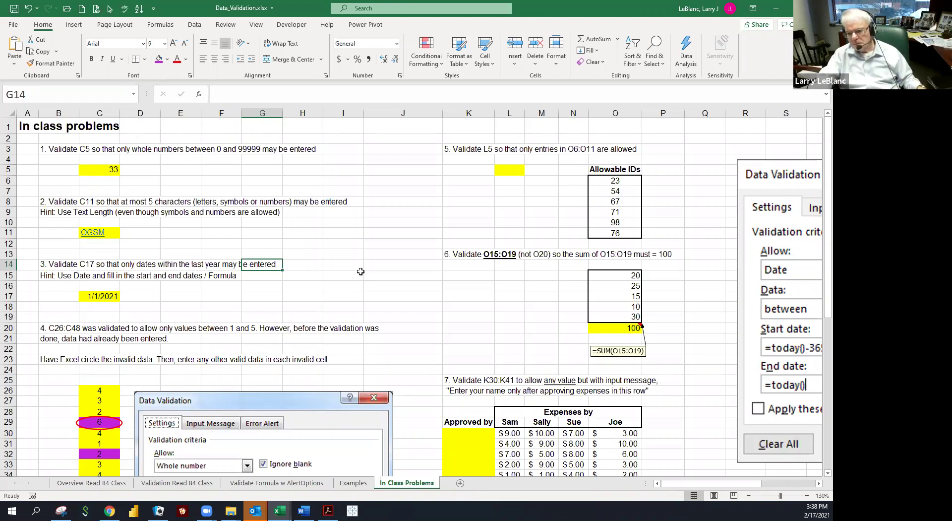
# Move the date-rule picture closer to the lists of problems 5 and 6, starting at column Q.
pyautogui.click(360, 274)
pyautogui.press('Down')
pyautogui.press('Right')
pyautogui.press('Right')
pyautogui.press('Right')
pyautogui.press('Right')
pyautogui.press('Right')
pyautogui.press('Right')
pyautogui.press('Right')
pyautogui.press('Right')
pyautogui.press('Right')
pyautogui.press('Right')
pyautogui.press('Right')
pyautogui.press('Right')
pyautogui.press('Right')
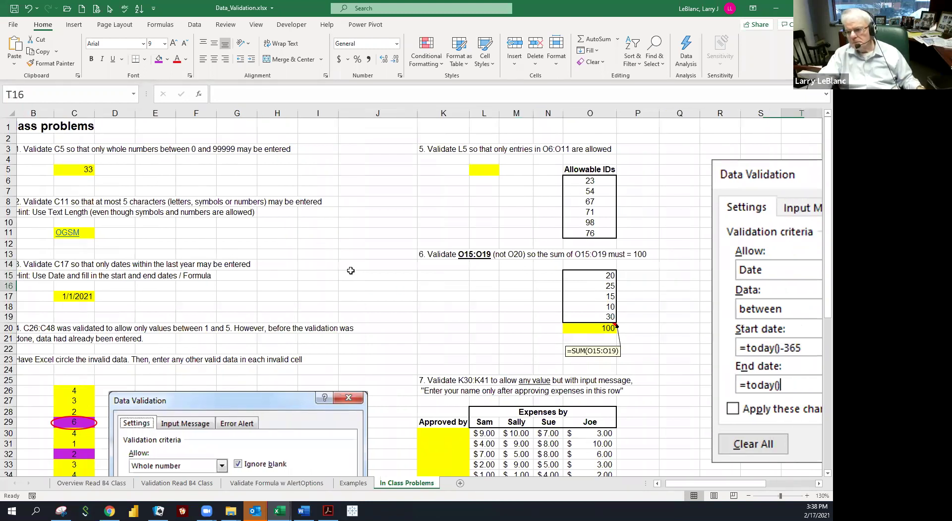
pyautogui.moveTo(586, 280); pyautogui.dragTo(536, 254)
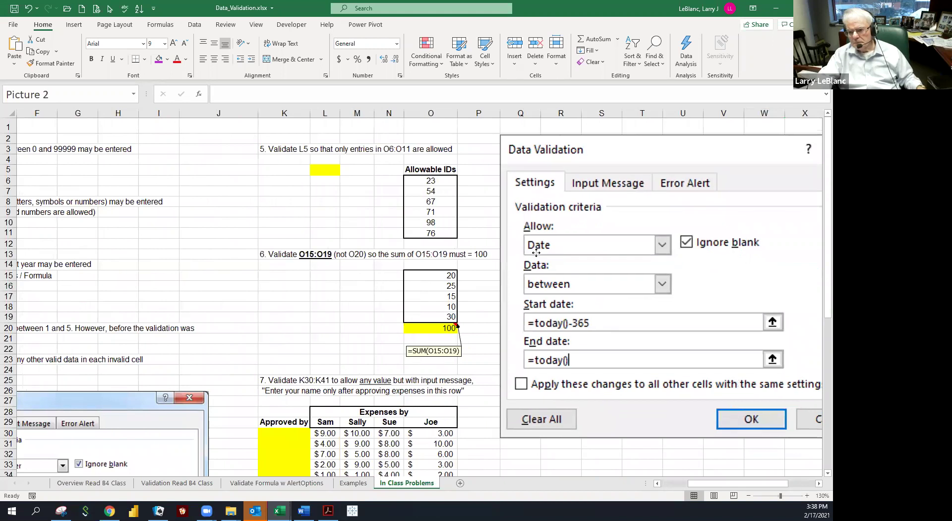
pyautogui.click(356, 226)
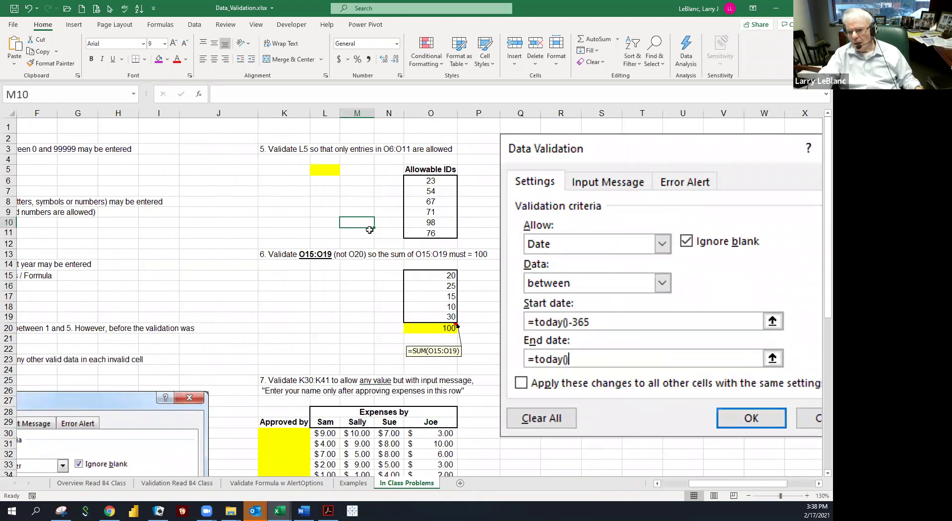
pyautogui.moveTo(524, 267); pyautogui.dragTo(532, 281)
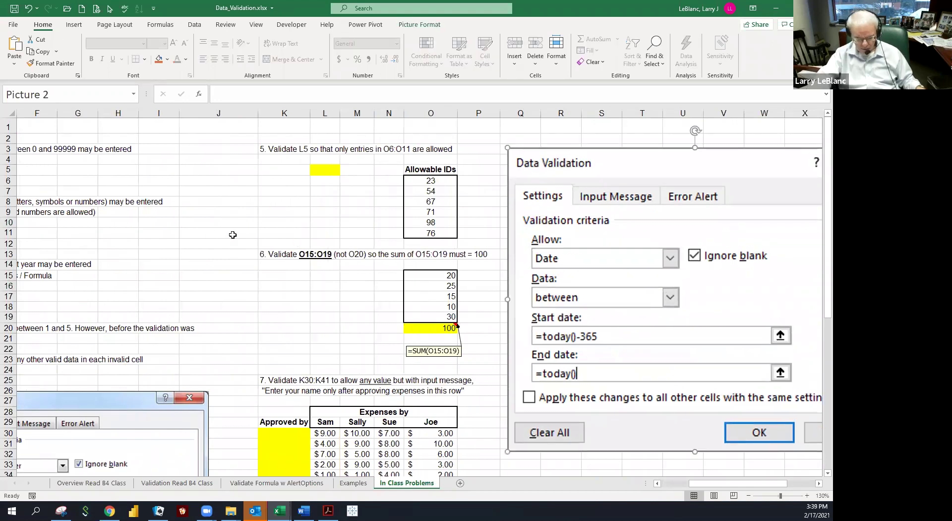
# Nudge the date-rule picture slightly further away from problem 6's text, keeping its left edge in column Q.
pyautogui.click(213, 233)
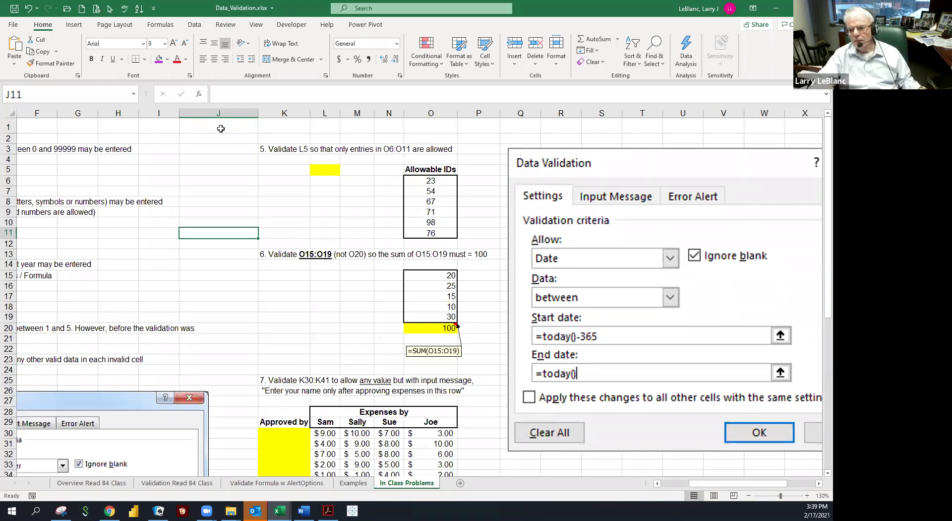
pyautogui.click(330, 171)
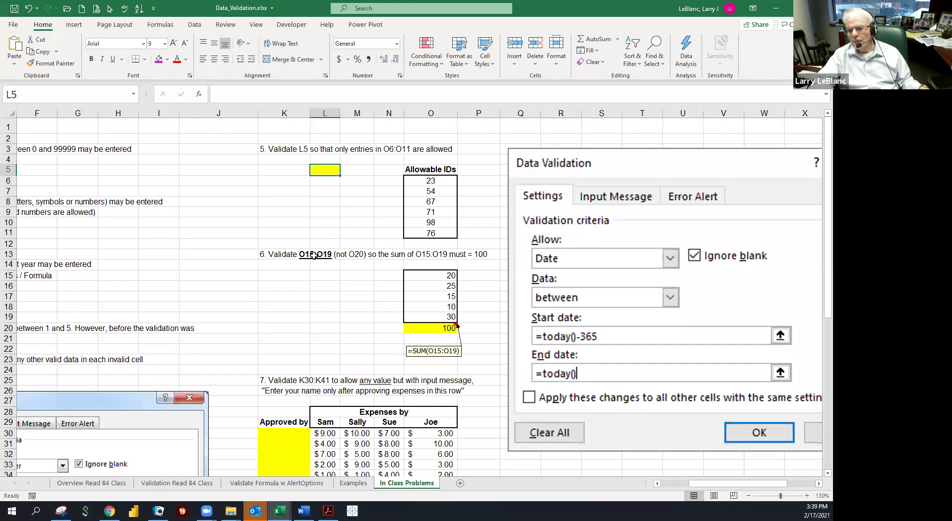
pyautogui.click(284, 257)
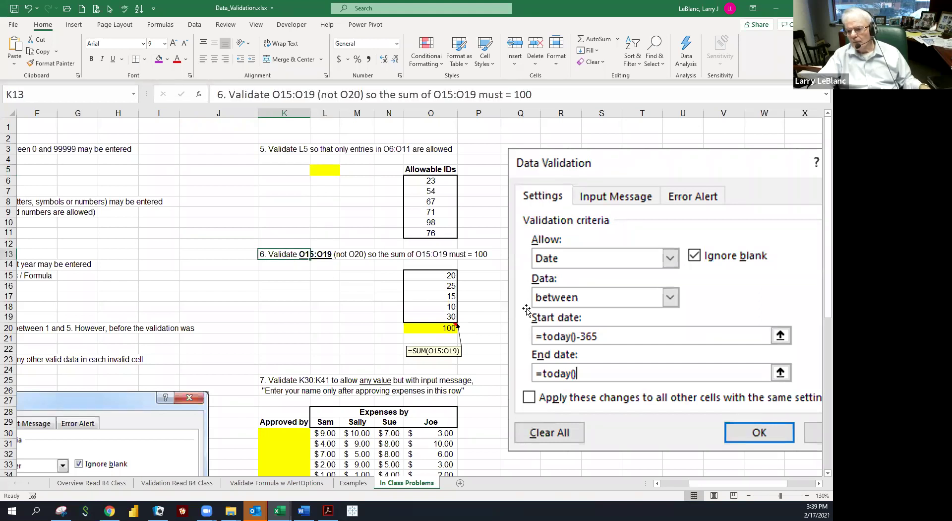
pyautogui.moveTo(515, 307); pyautogui.dragTo(532, 313)
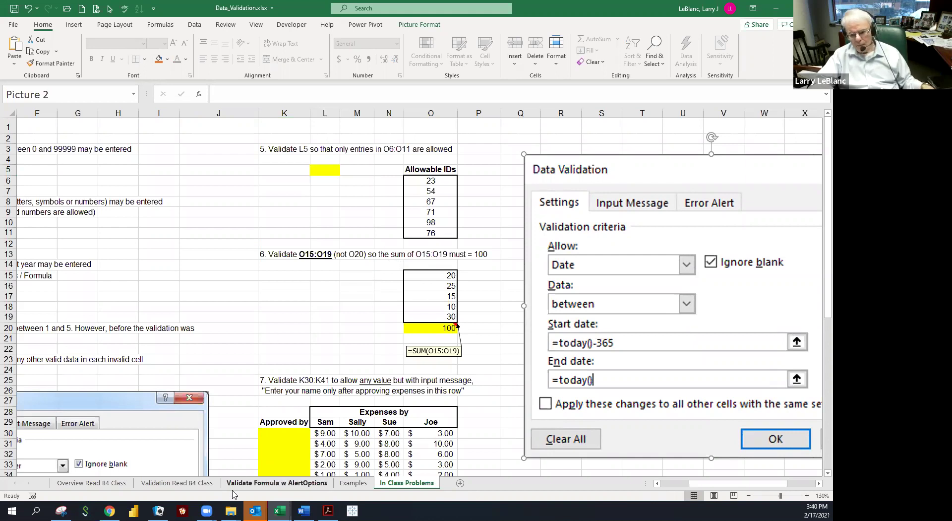
pyautogui.click(280, 349)
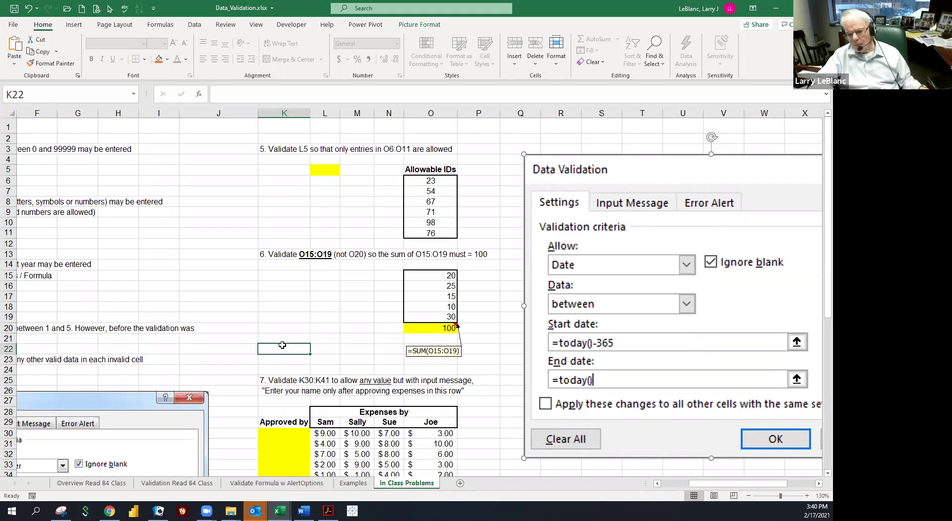
pyautogui.click(279, 510)
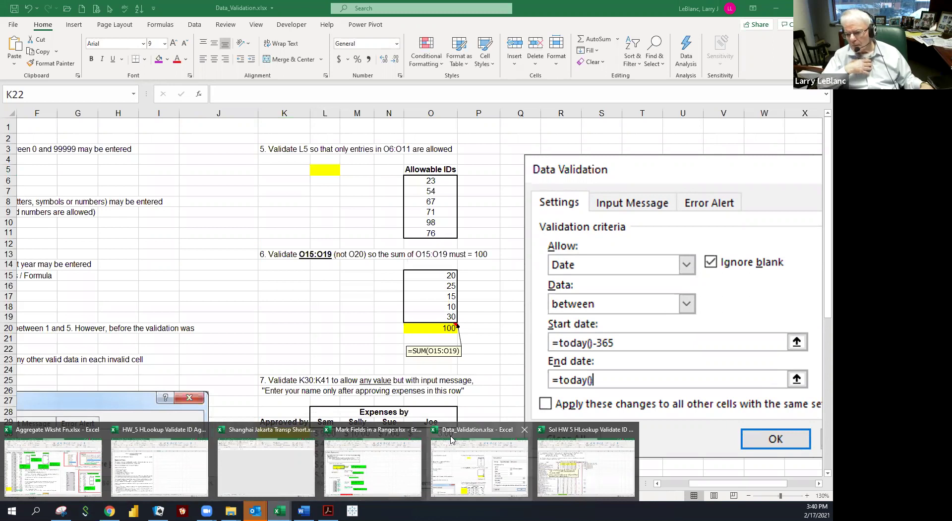
pyautogui.click(304, 308)
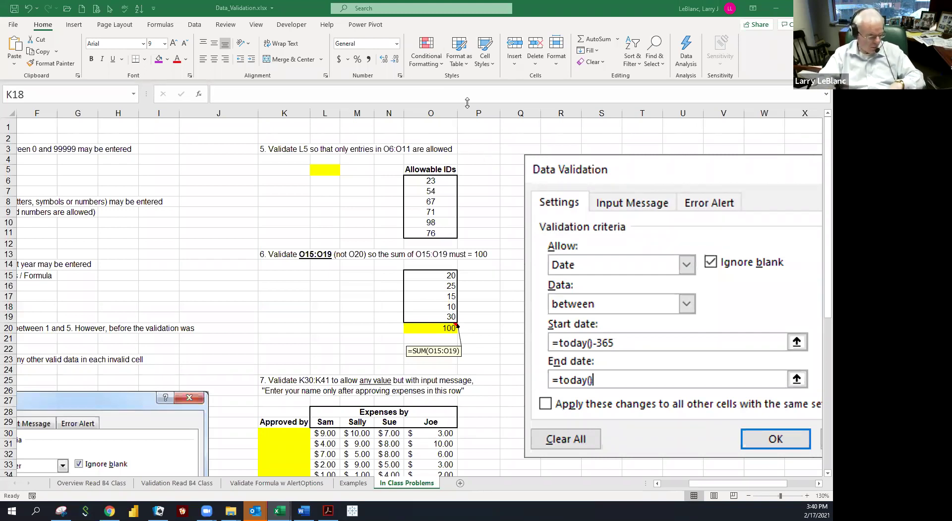
pyautogui.click(311, 208)
pyautogui.click(319, 177)
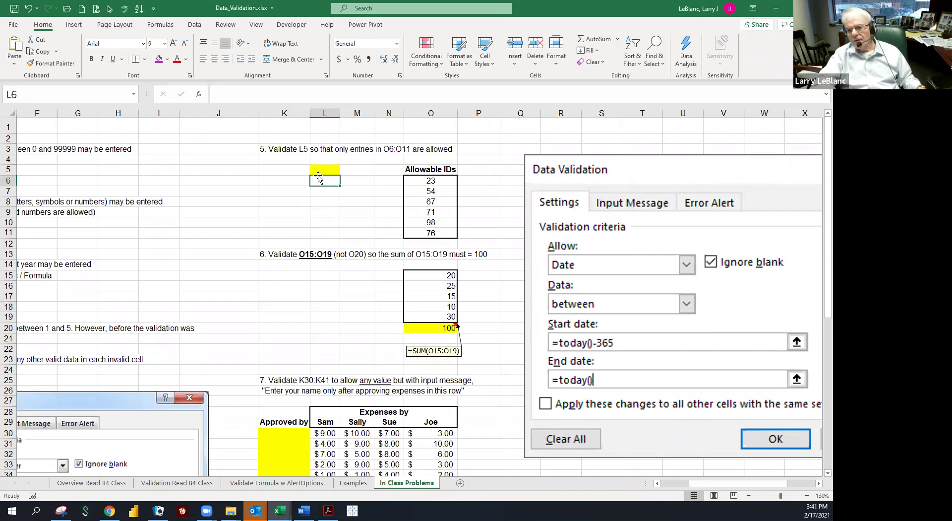
# Validate L5 to allow only a list of values, with the Allowable IDs in O6:O11 as the source.
pyautogui.moveTo(427, 180); pyautogui.dragTo(417, 229)
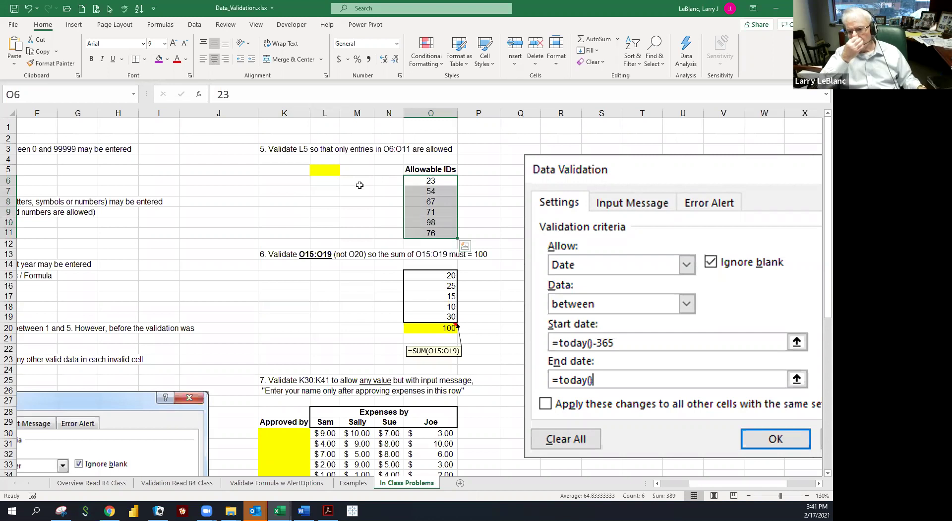
pyautogui.click(330, 169)
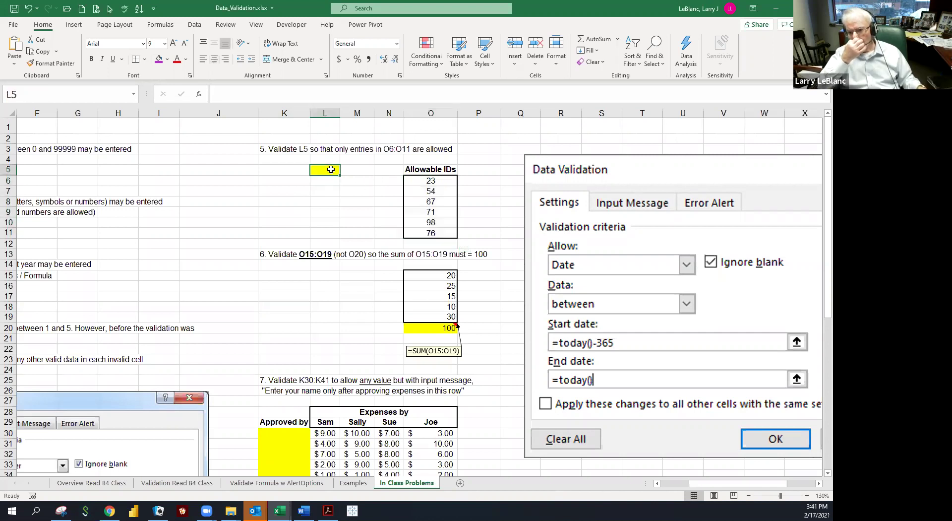
pyautogui.click(193, 26)
pyautogui.click(512, 66)
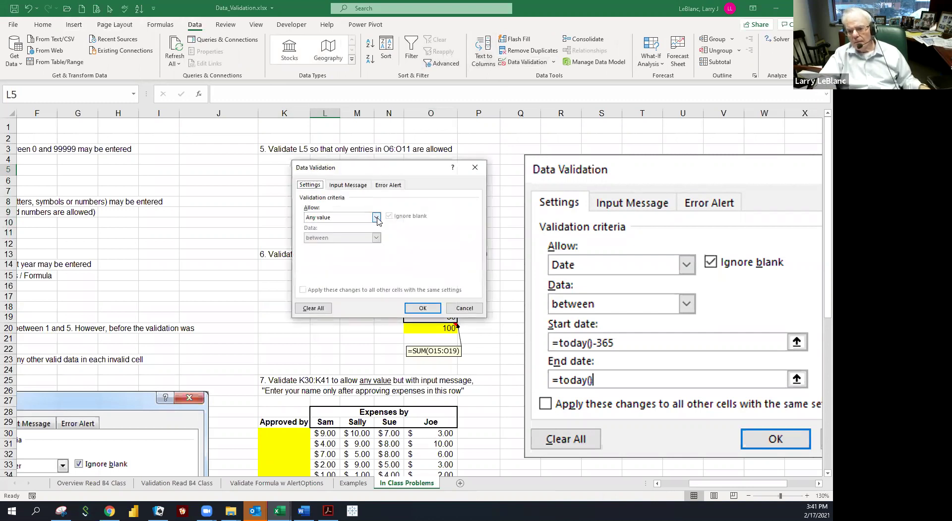
pyautogui.click(376, 217)
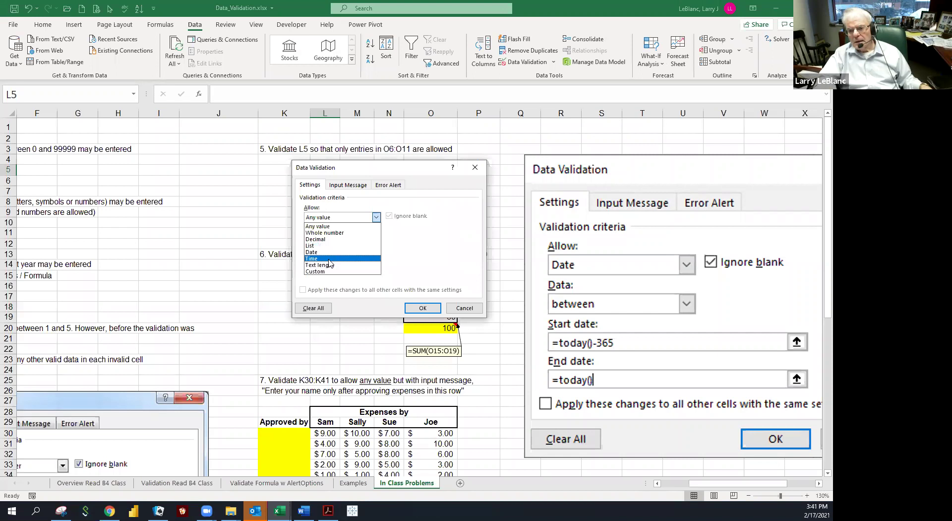
pyautogui.click(322, 245)
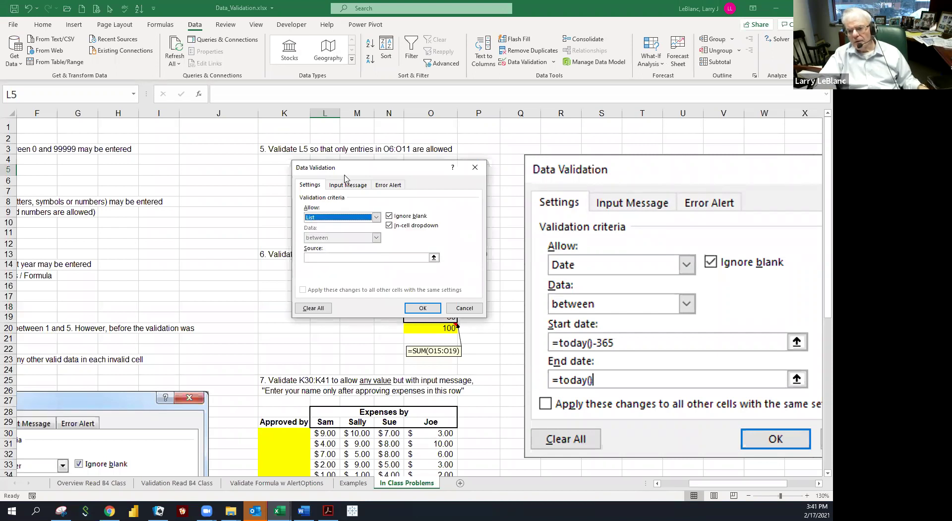
pyautogui.moveTo(346, 171); pyautogui.dragTo(138, 153)
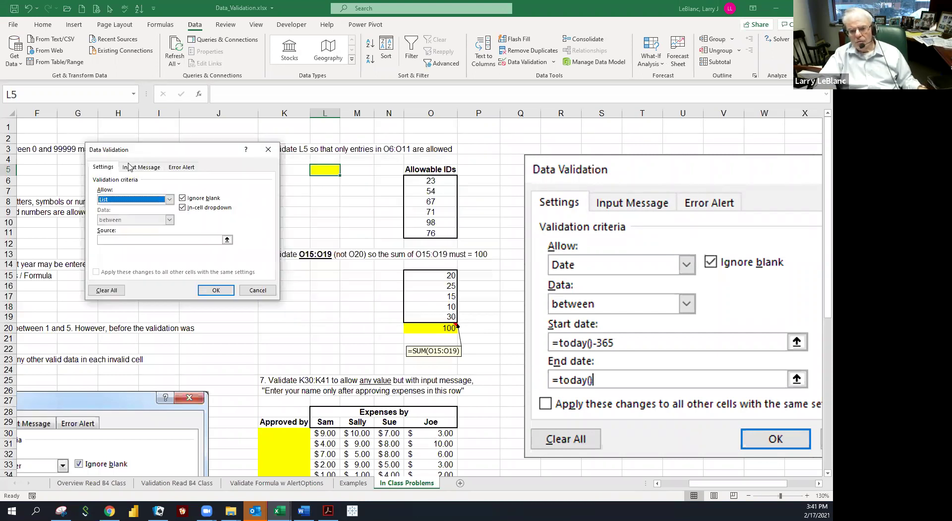
pyautogui.click(109, 241)
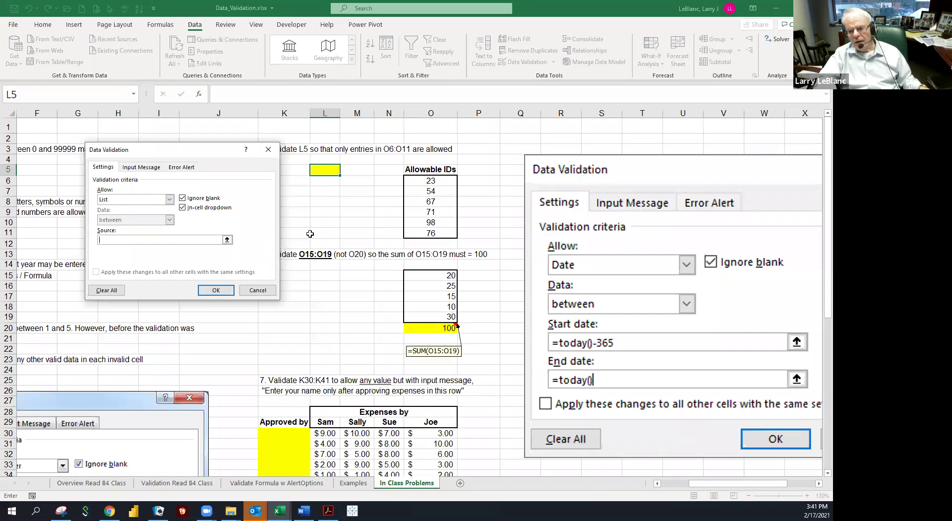
pyautogui.moveTo(417, 186); pyautogui.dragTo(417, 229)
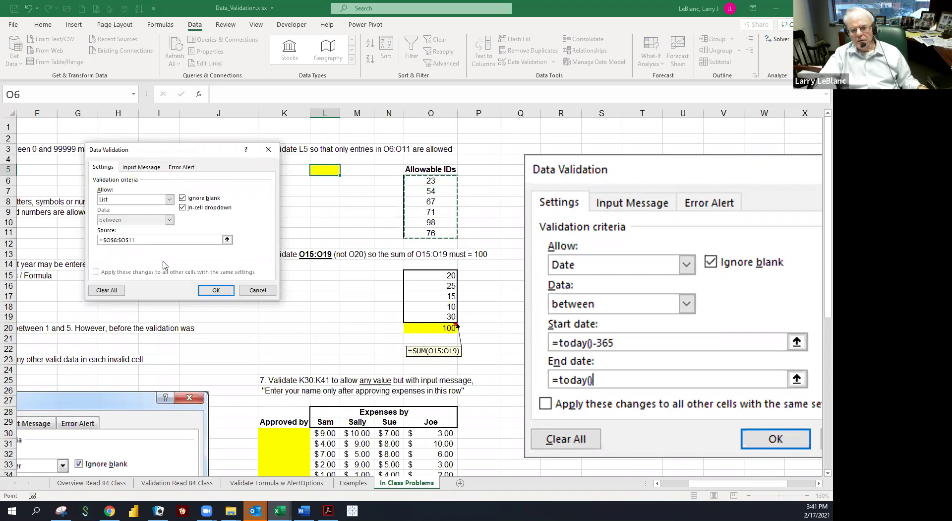
pyautogui.click(215, 291)
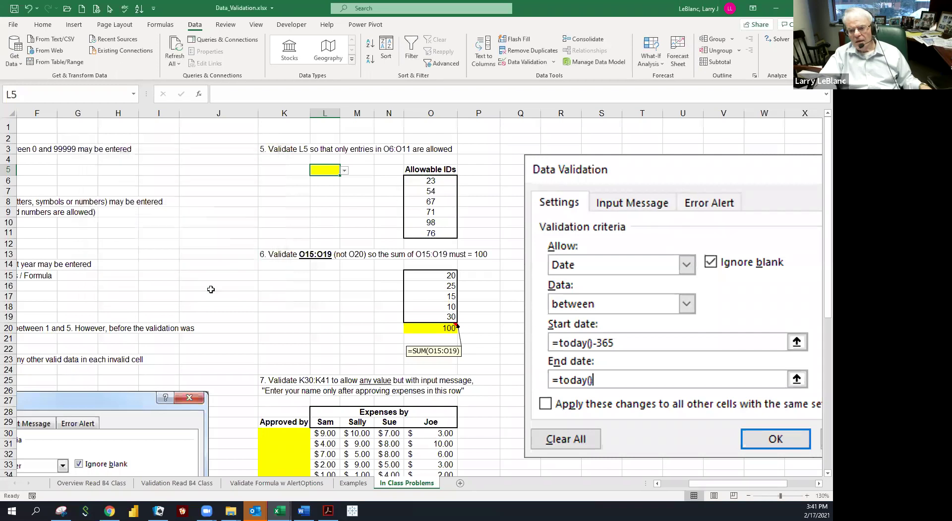
# Test L5's validation list by choosing 71 from its allowed values and replacing it with 76.
pyautogui.click(344, 170)
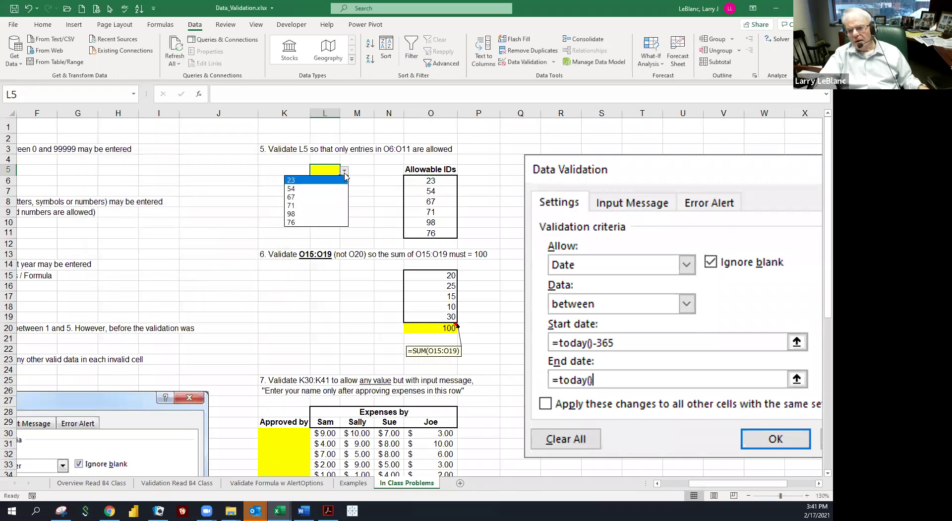
pyautogui.click(293, 206)
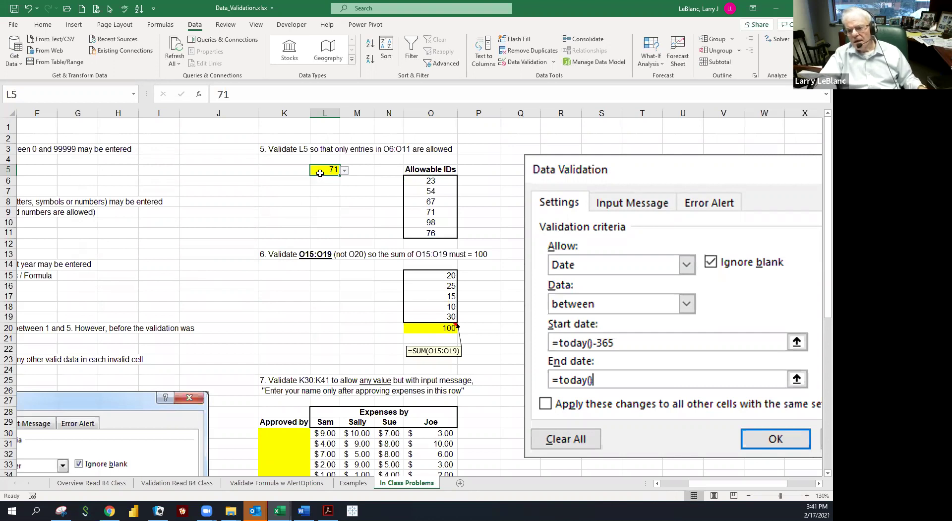
pyautogui.write('76')
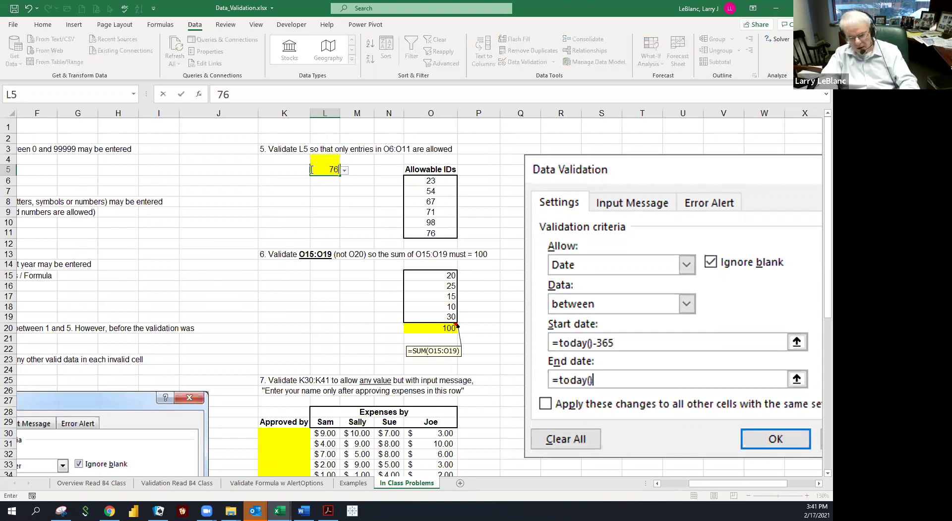
pyautogui.press('Return')
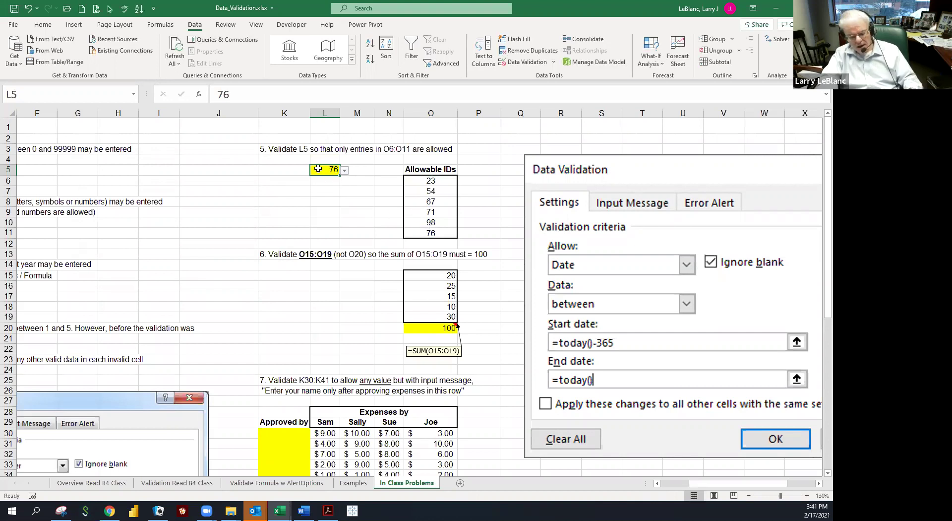
# Try to enter 75, an ID missing from the Allowable IDs, in L5.
pyautogui.write('75')
pyautogui.press('Return')
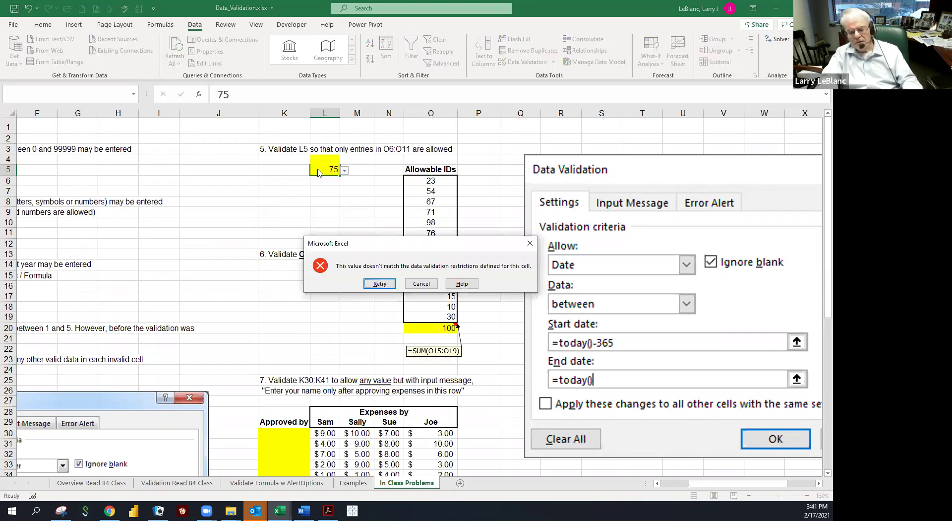
pyautogui.press('Escape')
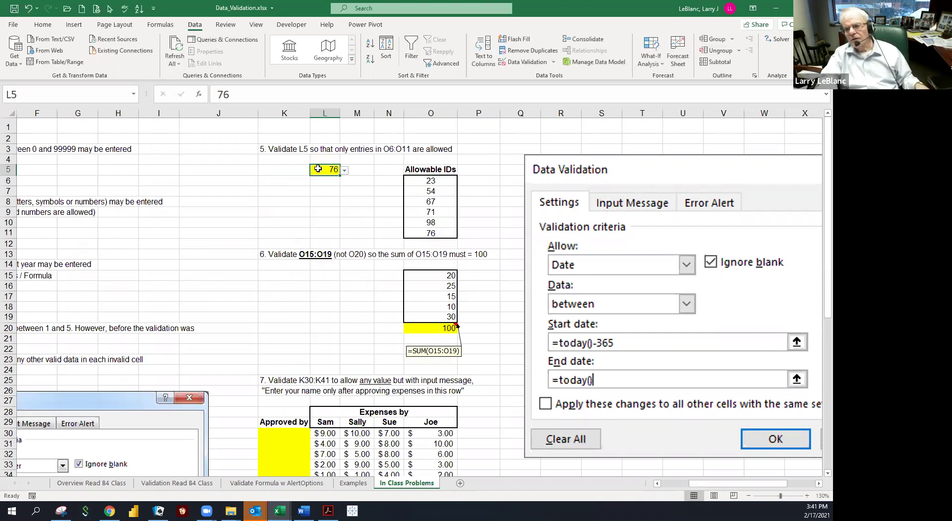
# Review the Allowable IDs in O6:O11 that serve as the source for L5's validation list.
pyautogui.click(335, 202)
pyautogui.click(286, 201)
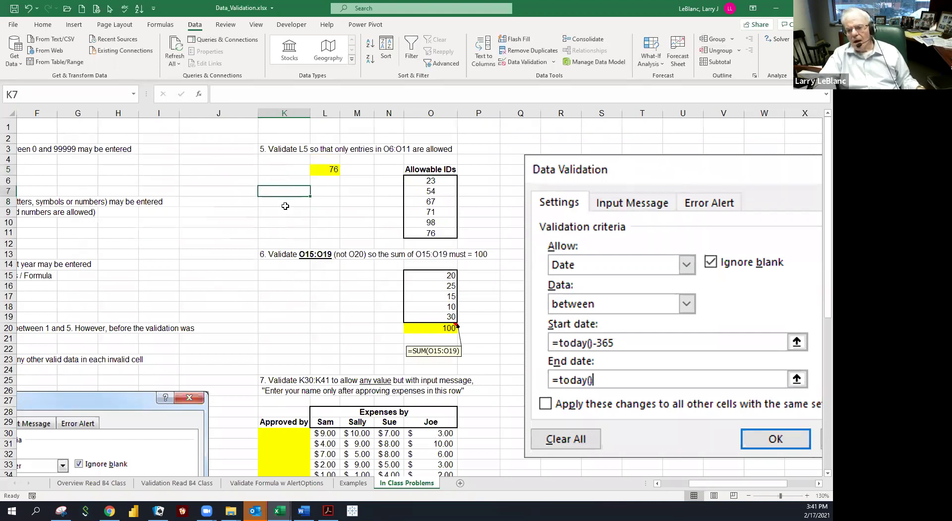
pyautogui.moveTo(418, 183); pyautogui.dragTo(423, 229)
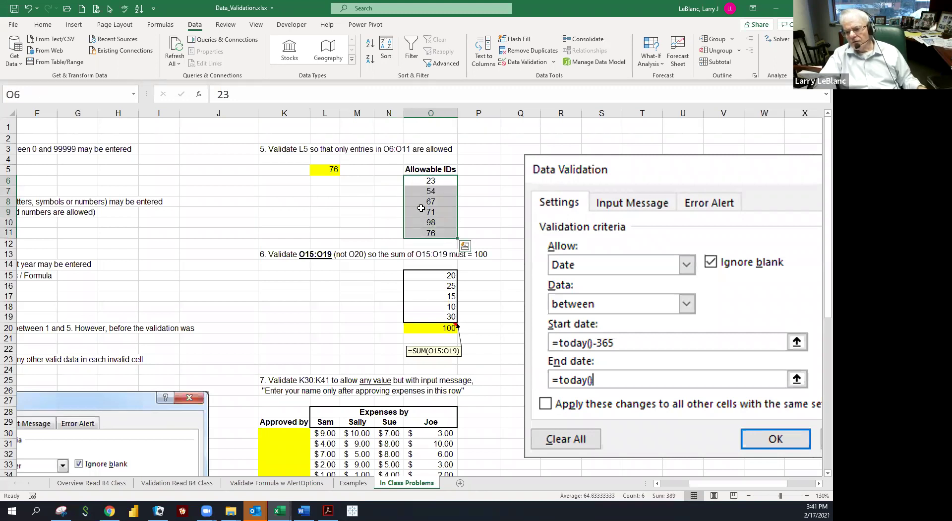
pyautogui.click(421, 211)
pyautogui.click(421, 200)
pyautogui.click(420, 190)
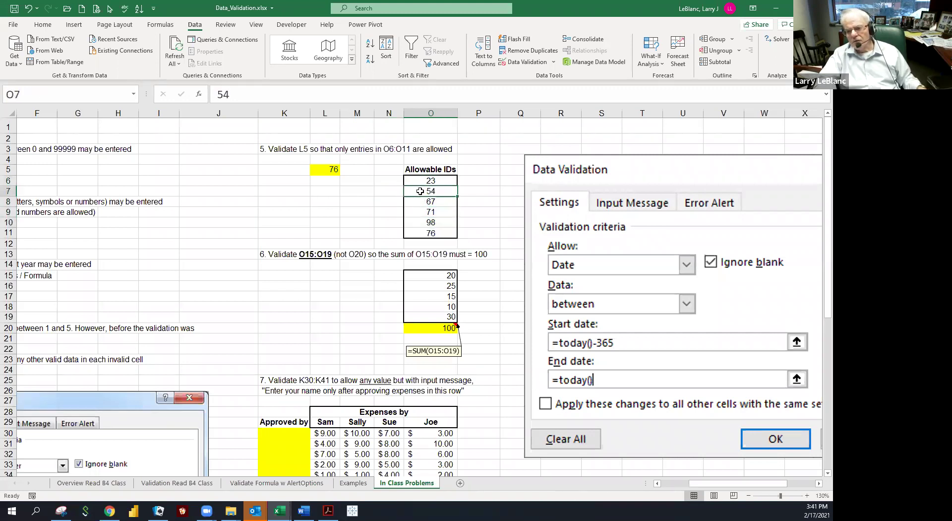
pyautogui.moveTo(419, 181); pyautogui.dragTo(421, 229)
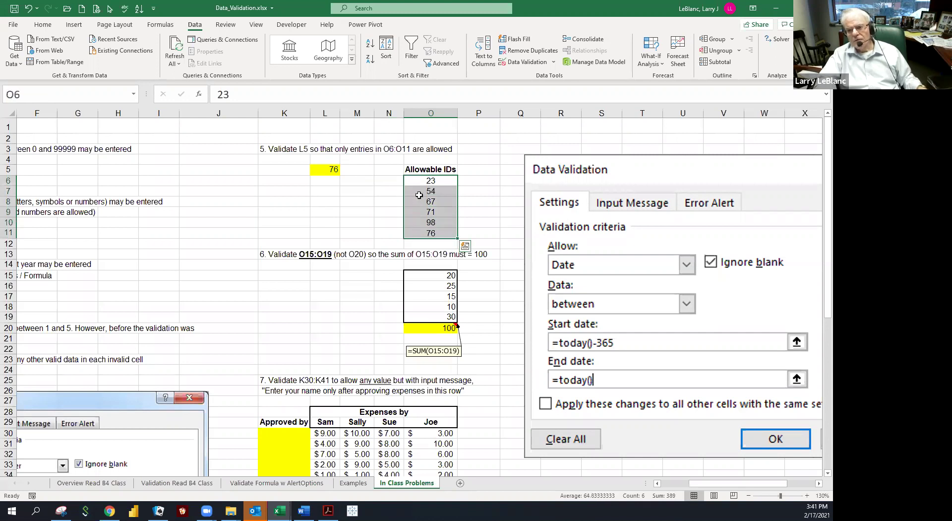
pyautogui.click(419, 179)
pyautogui.click(416, 200)
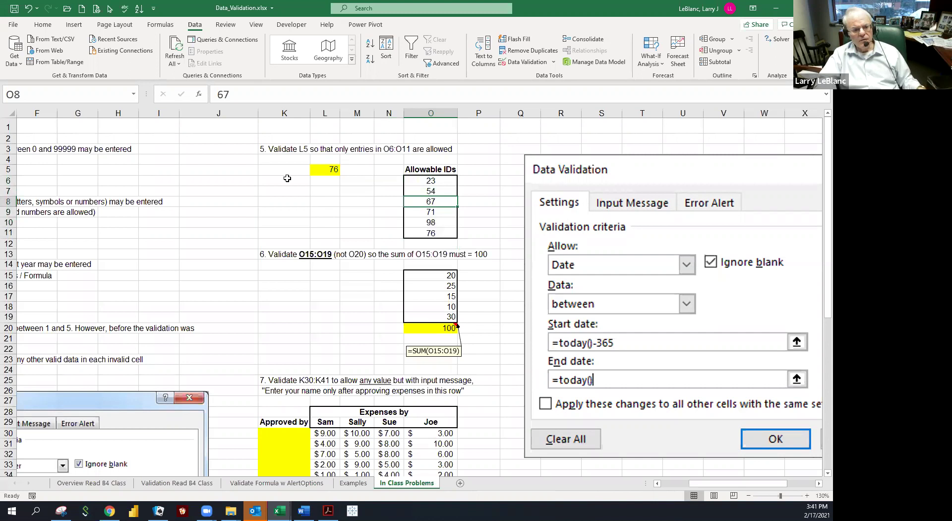
pyautogui.moveTo(390, 170); pyautogui.dragTo(462, 234)
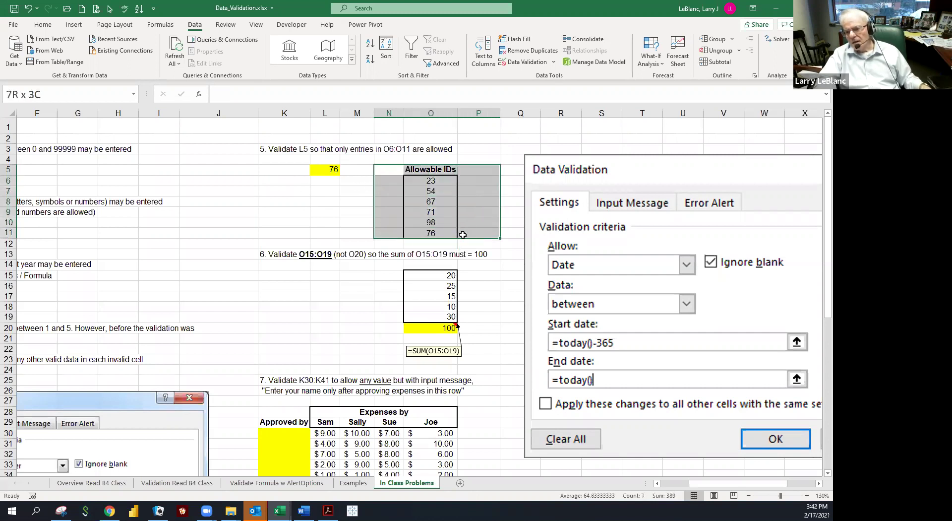
pyautogui.click(414, 224)
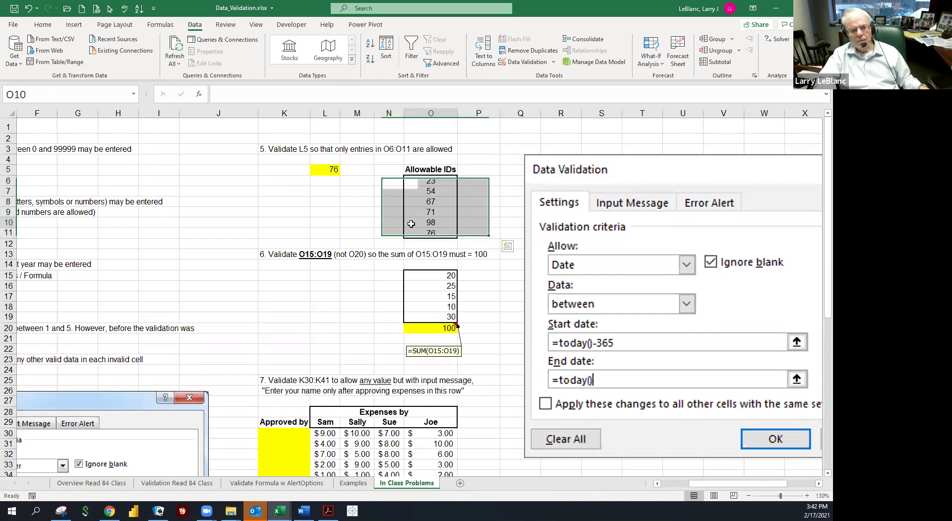
pyautogui.click(431, 213)
pyautogui.click(428, 203)
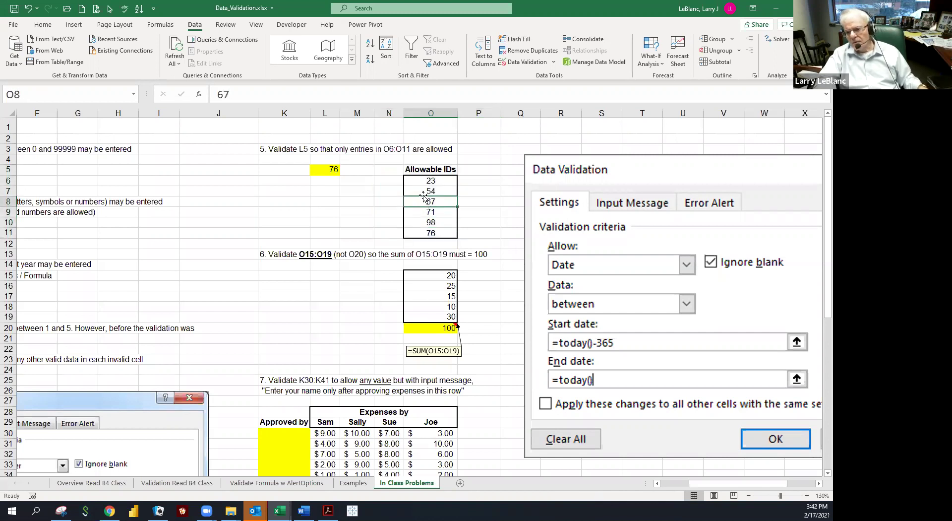
pyautogui.click(419, 190)
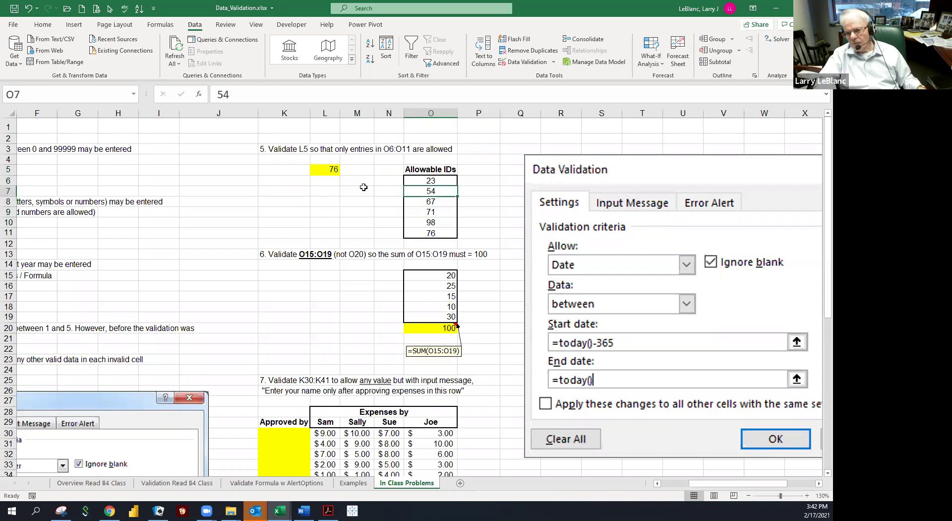
# Enter 71.0000 in L5 to test an allowed ID written with trailing decimal zeros.
pyautogui.click(324, 171)
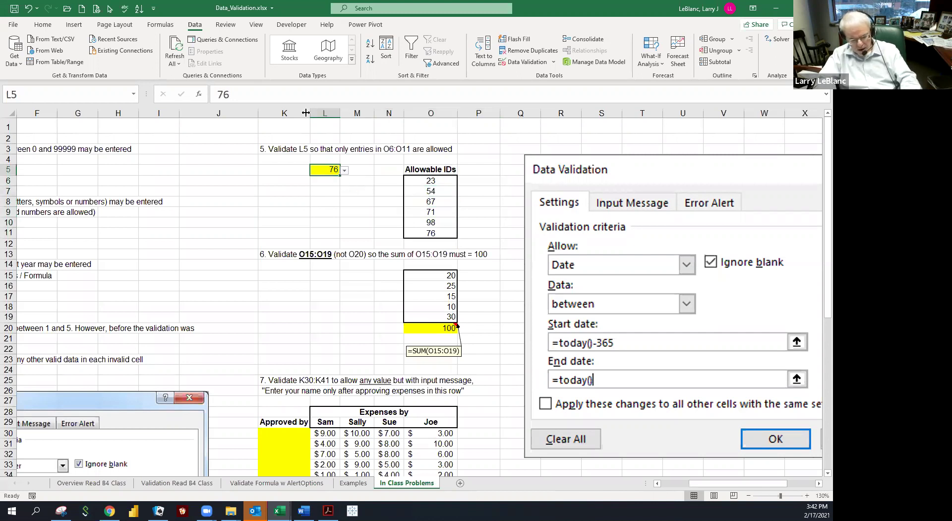
pyautogui.write('7')
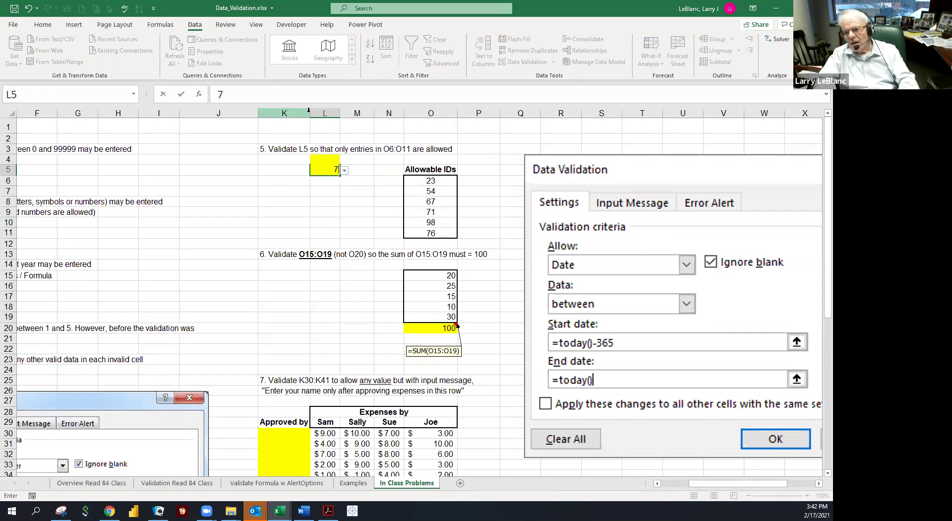
pyautogui.write('1.0000')
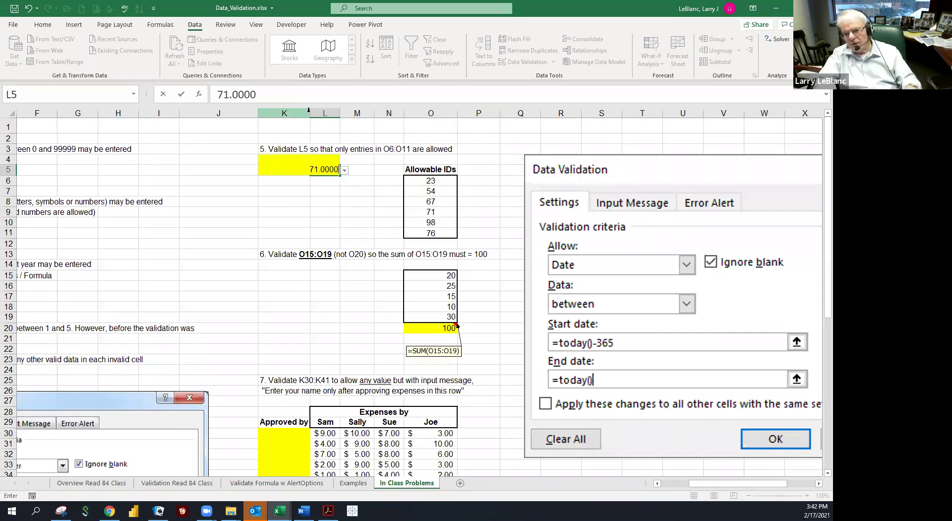
pyautogui.press('Return')
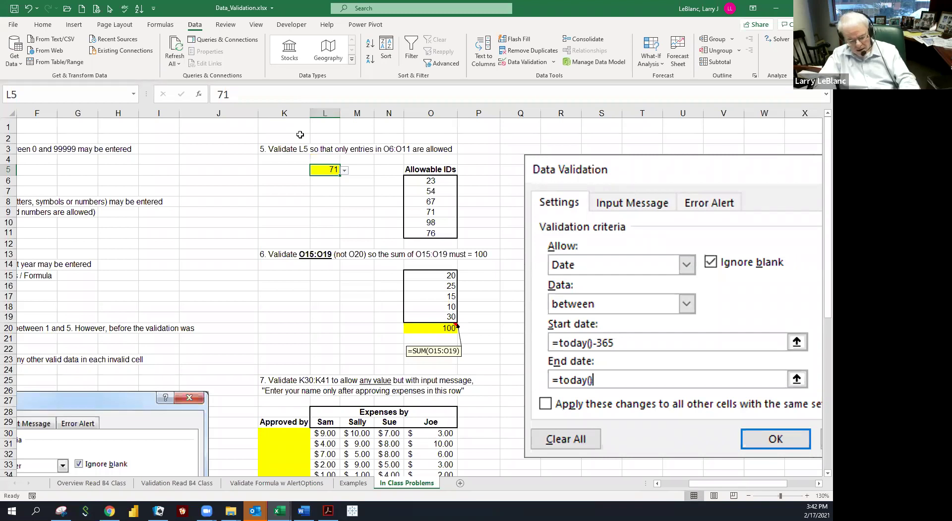
# Try to enter 71.01 in L5 and compare it with the Allowable IDs in O6:O11.
pyautogui.write('71.01')
pyautogui.press('Return')
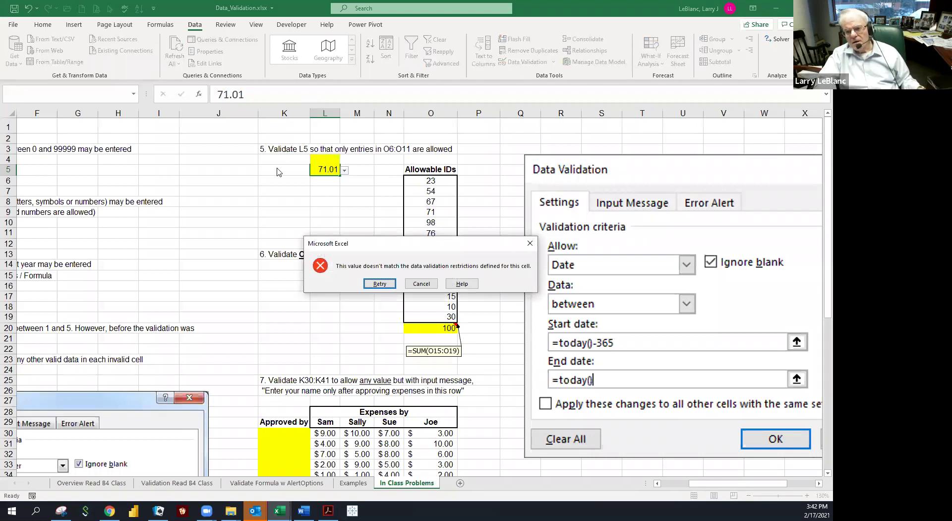
pyautogui.click(421, 284)
pyautogui.moveTo(414, 181); pyautogui.dragTo(420, 231)
pyautogui.click(364, 204)
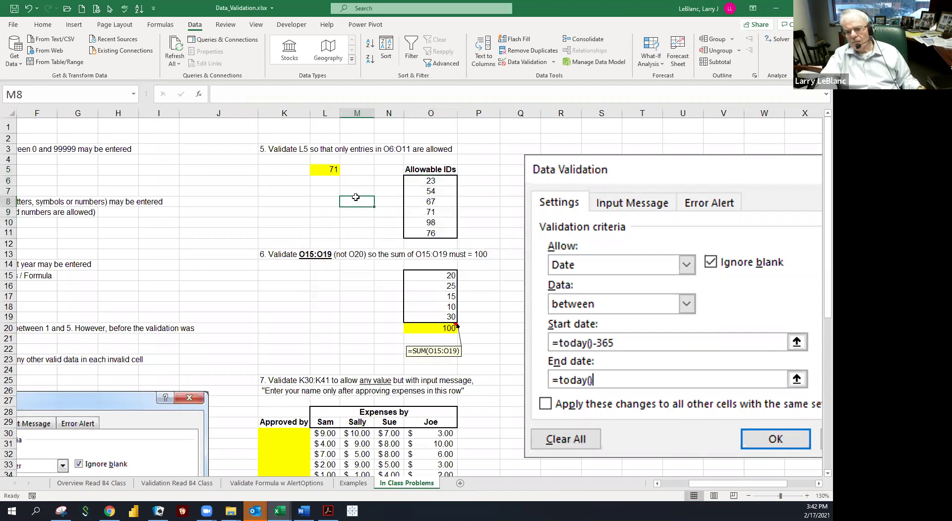
pyautogui.click(332, 169)
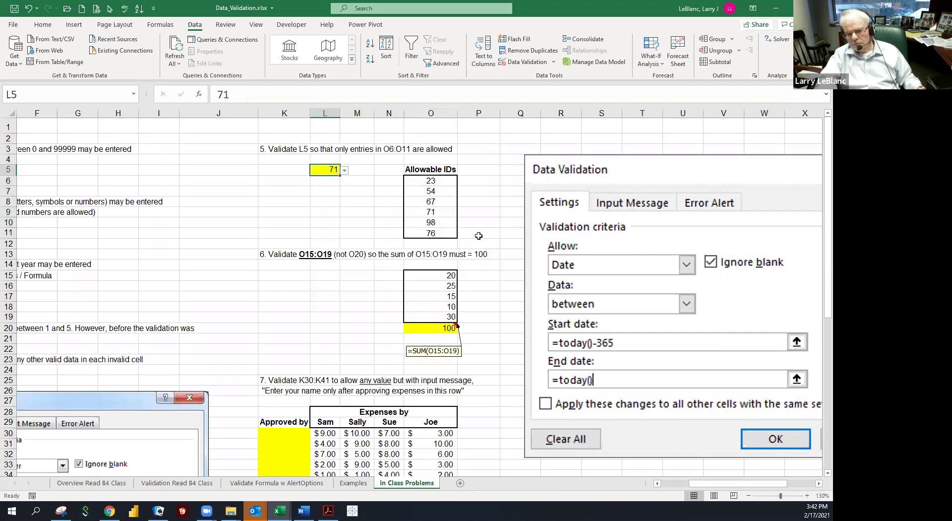
# Move the date-rule picture further right to start in column S, and review O20's sum formula and problem 6's instruction.
pyautogui.moveTo(533, 276); pyautogui.dragTo(611, 281)
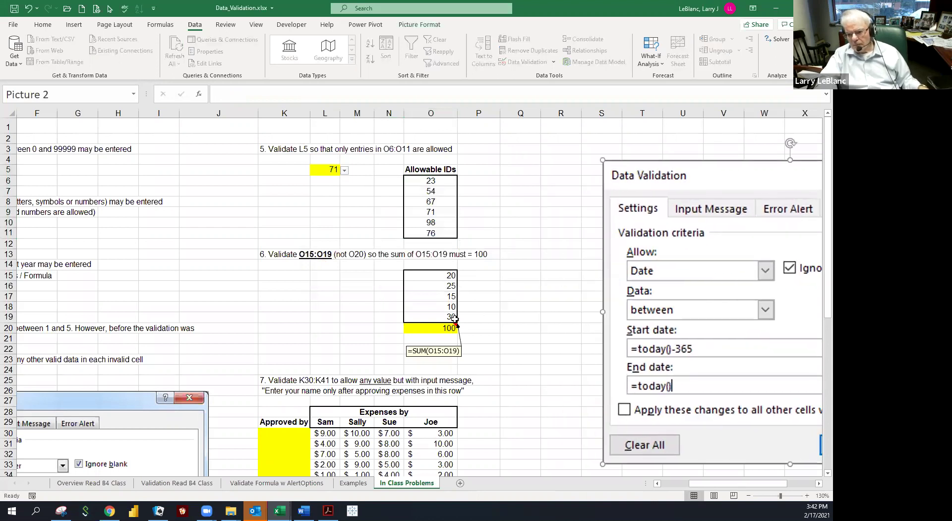
pyautogui.click(440, 327)
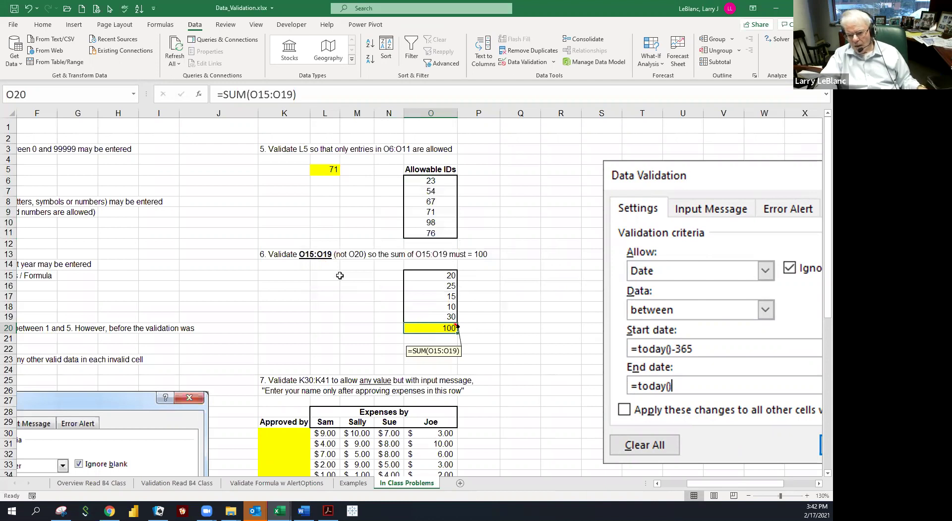
pyautogui.click(270, 254)
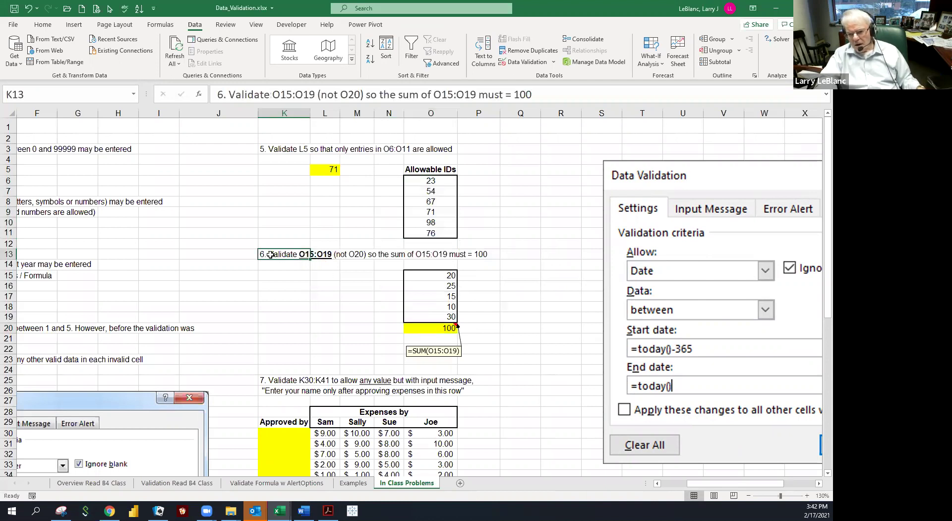
pyautogui.click(316, 282)
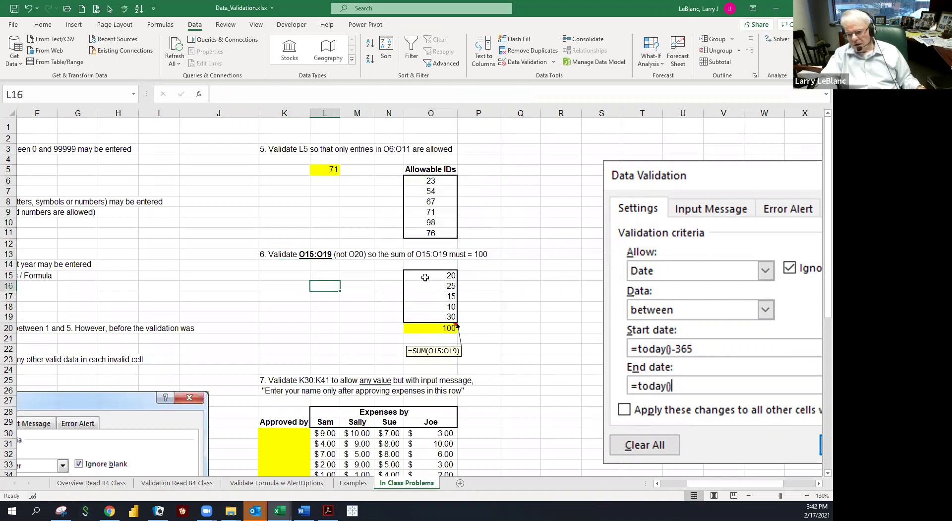
# Review O20's sum formula and the cells O15:O19 that problem 6 asks to validate.
pyautogui.click(430, 327)
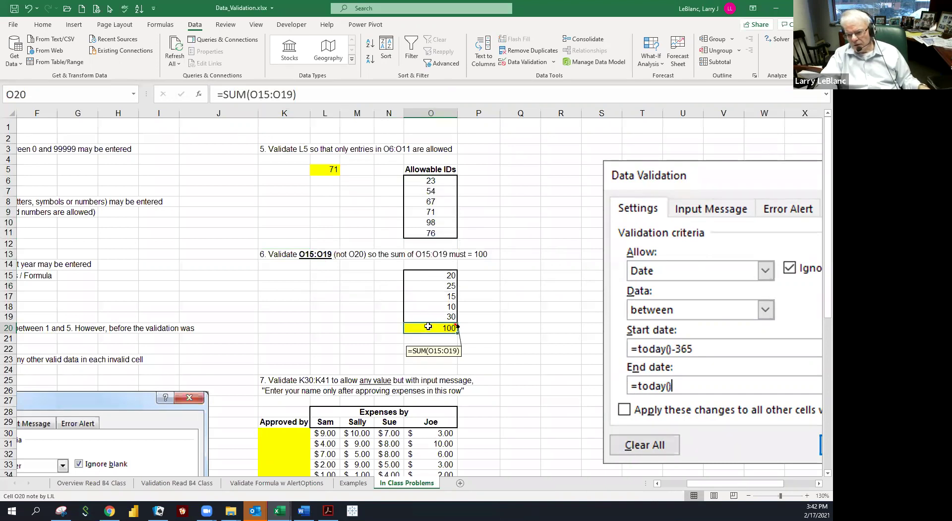
pyautogui.click(317, 220)
pyautogui.click(291, 221)
pyautogui.click(335, 223)
pyautogui.moveTo(427, 278); pyautogui.dragTo(434, 312)
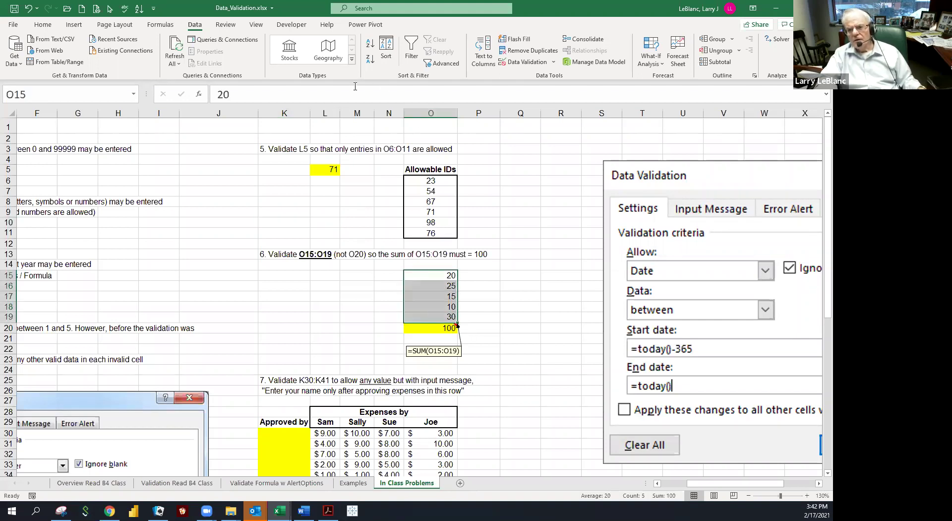
# Enter 11111 in O16 to test the sum before validation, and undo the entry.
pyautogui.click(421, 326)
pyautogui.click(426, 286)
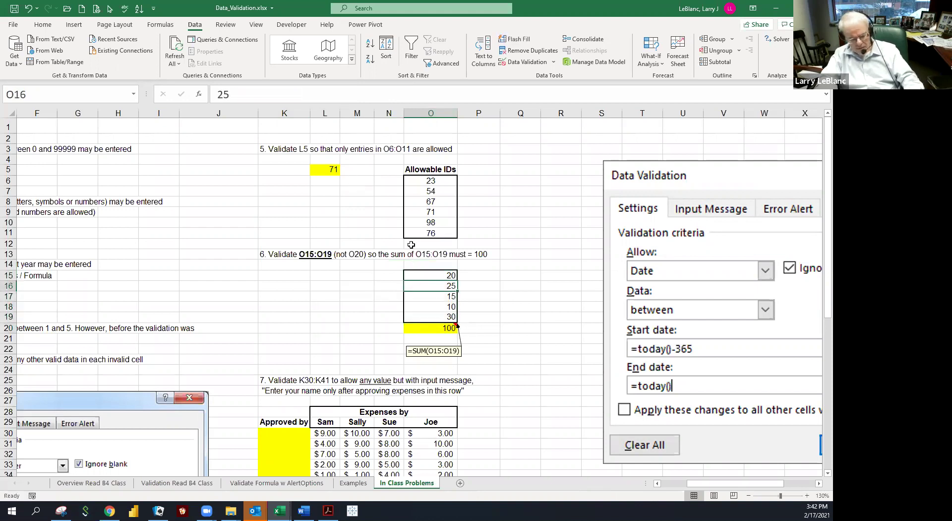
pyautogui.write('11111')
pyautogui.hotkey('ctrl', 'Return')
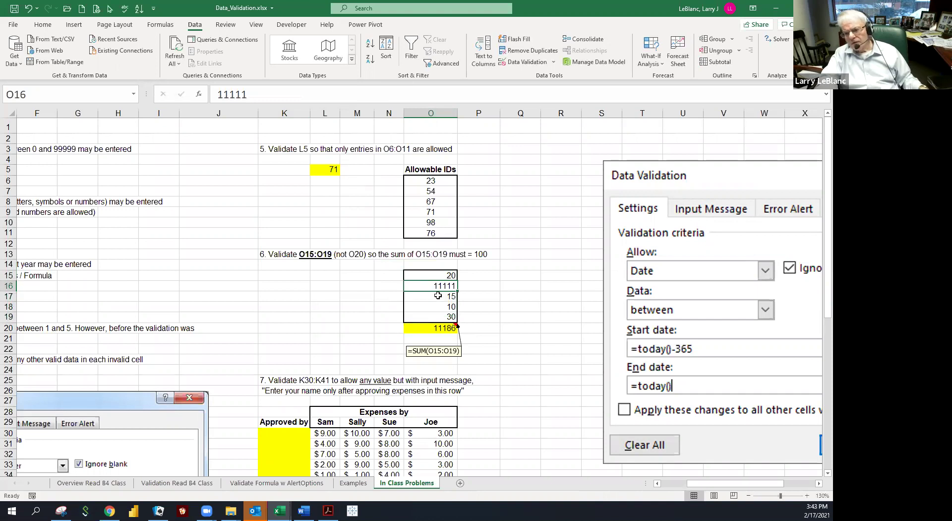
pyautogui.click(31, 8)
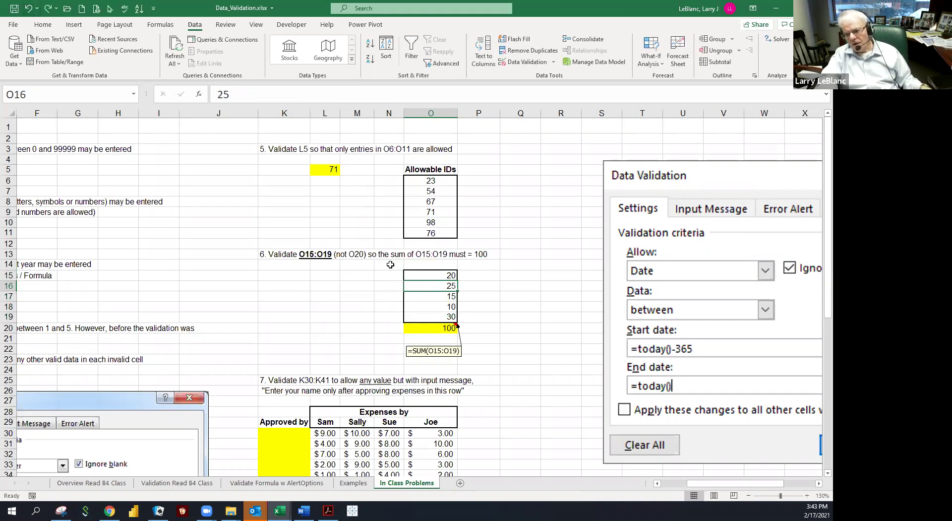
# Start a data validation rule for O15:O19 and set its allowed type to Custom.
pyautogui.moveTo(430, 275); pyautogui.dragTo(433, 315)
pyautogui.click(357, 313)
pyautogui.click(282, 296)
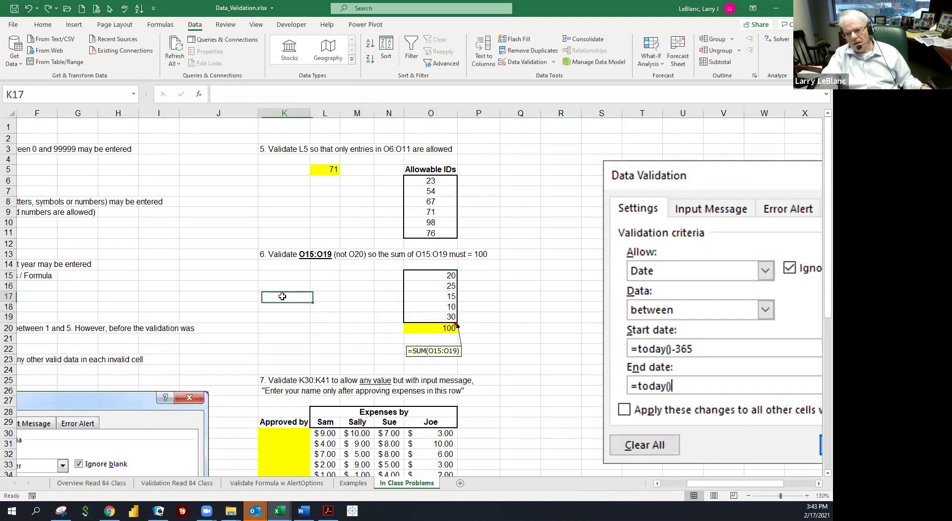
pyautogui.moveTo(430, 275); pyautogui.dragTo(433, 313)
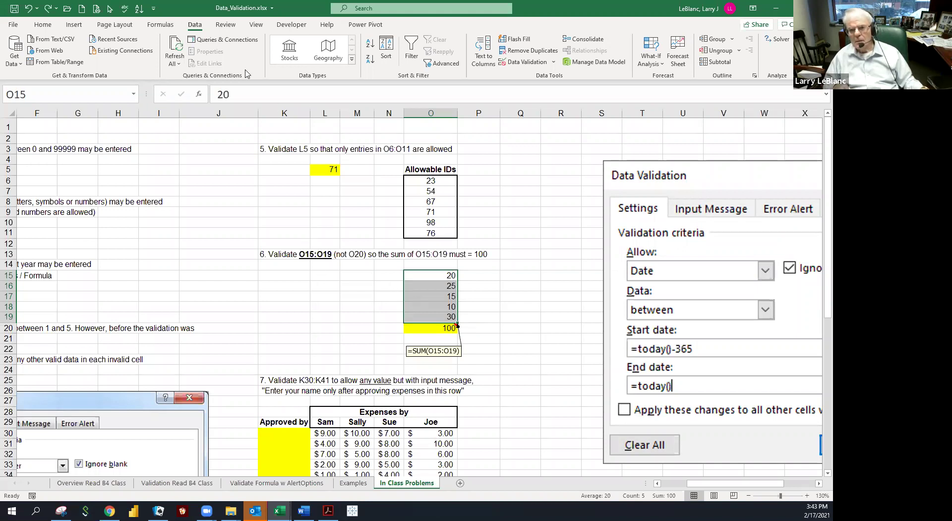
pyautogui.click(516, 63)
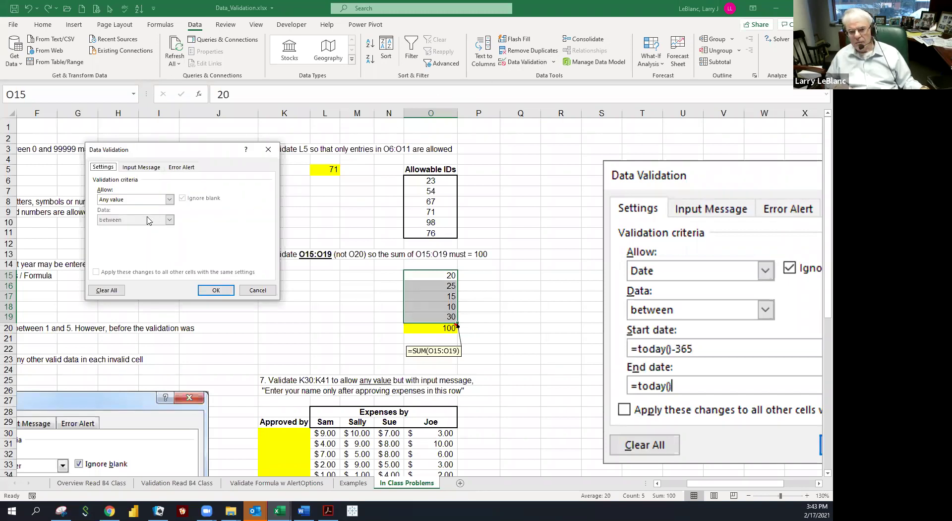
pyautogui.click(169, 200)
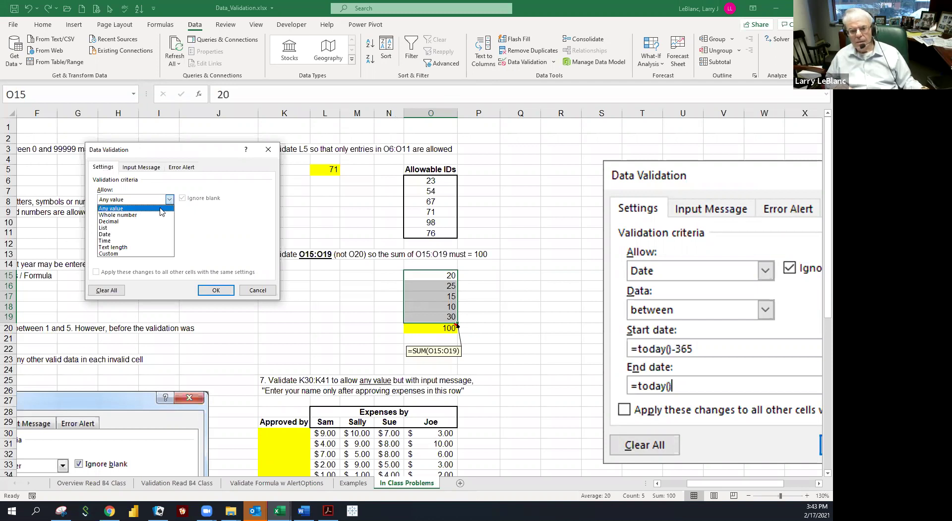
pyautogui.click(139, 254)
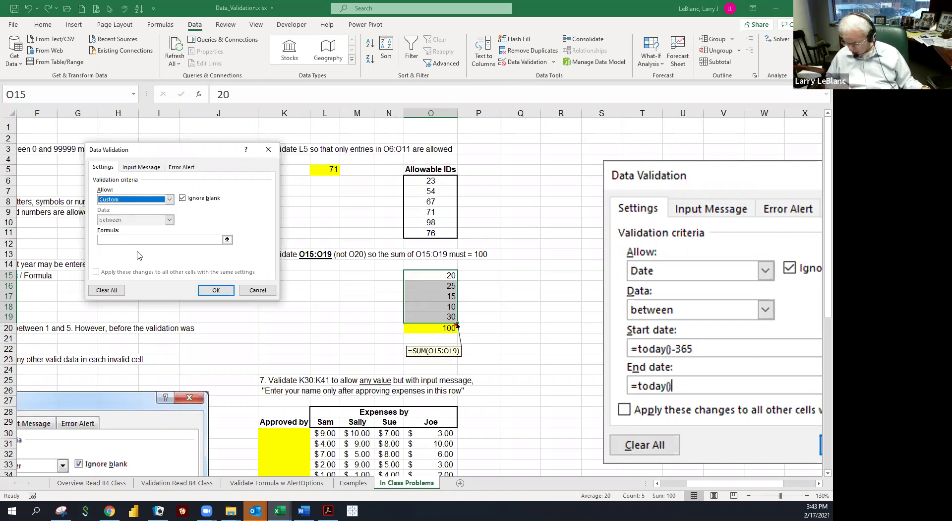
# Enter the custom validation formula =sum(O15:O19)=100 for the selected cells.
pyautogui.click(107, 240)
pyautogui.write('=')
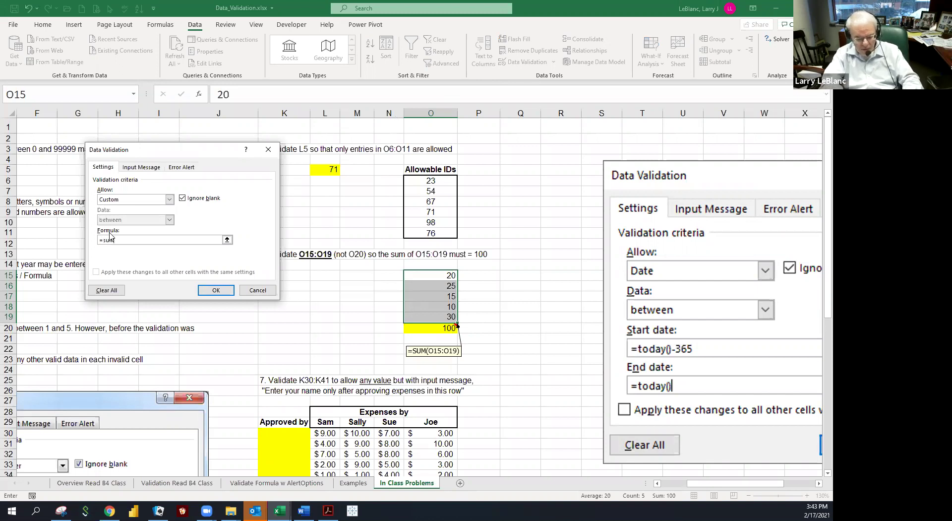
pyautogui.write('sum(')
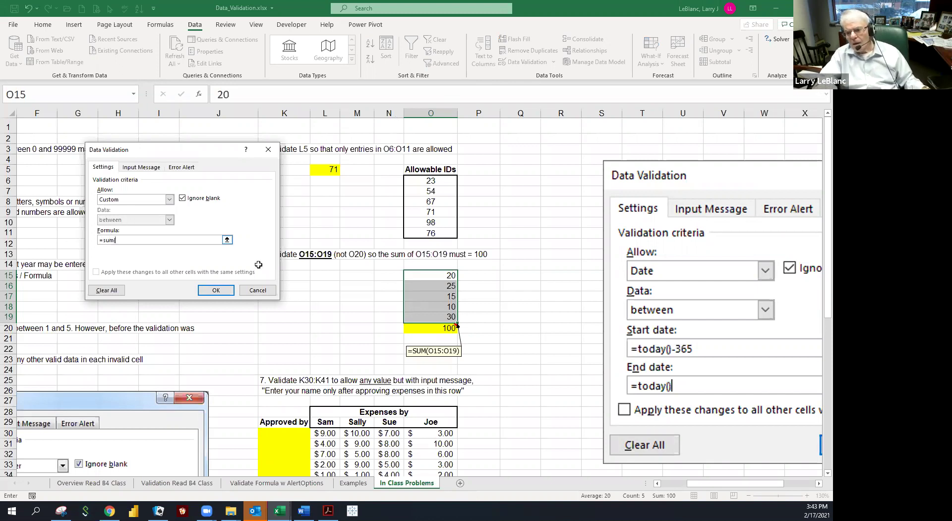
pyautogui.moveTo(420, 274); pyautogui.dragTo(421, 312)
pyautogui.write(')=100')
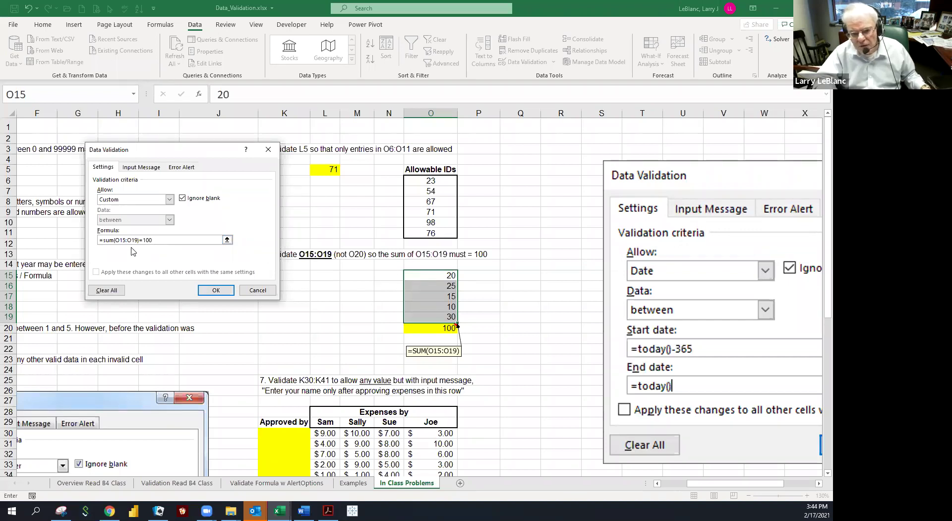
# Make the formula's range absolute as $O$15:$O$19 and apply the validation rule.
pyautogui.moveTo(138, 240); pyautogui.dragTo(116, 239)
pyautogui.press('F4')
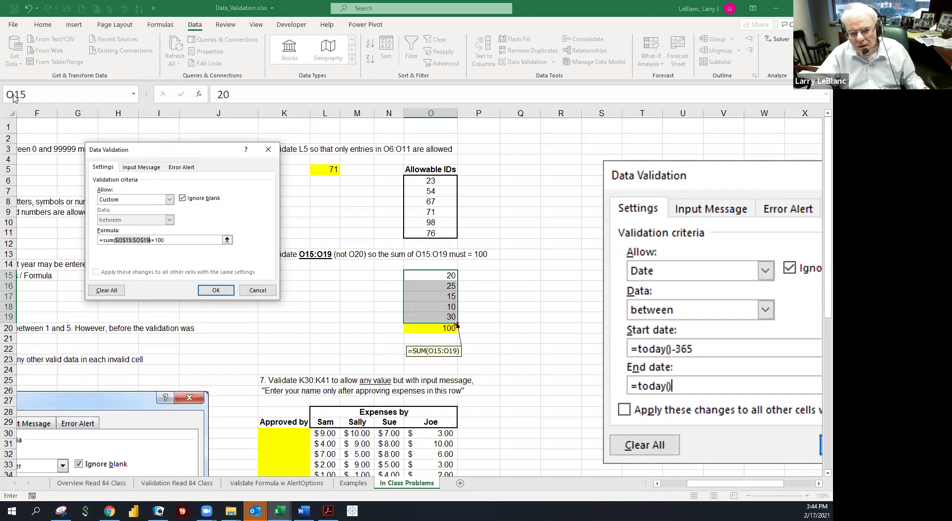
pyautogui.click(109, 240)
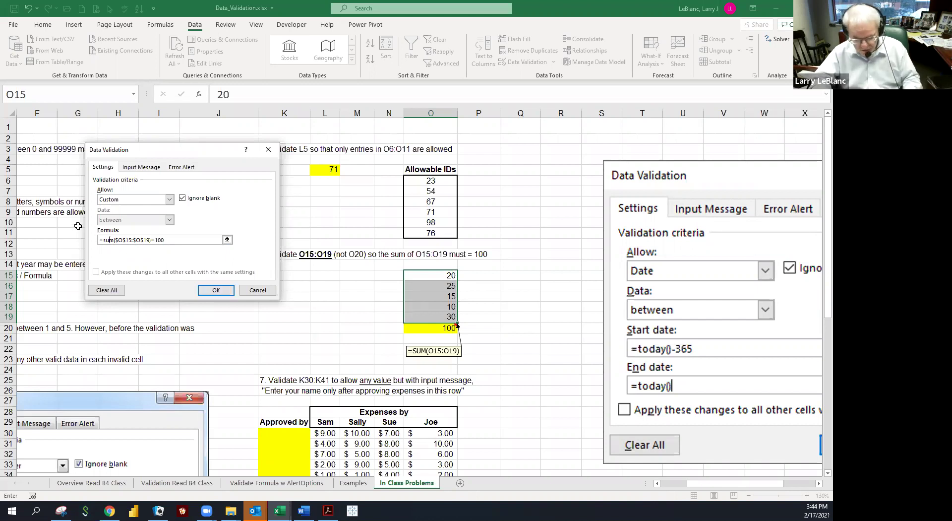
pyautogui.press('Return')
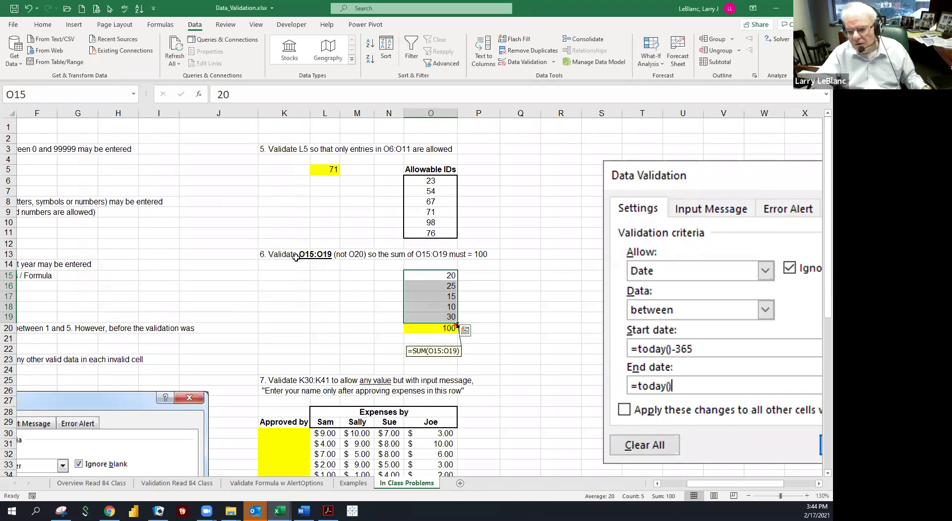
# Try to enter 22 in O16 to test the sum rule, and cancel the entry.
pyautogui.click(428, 286)
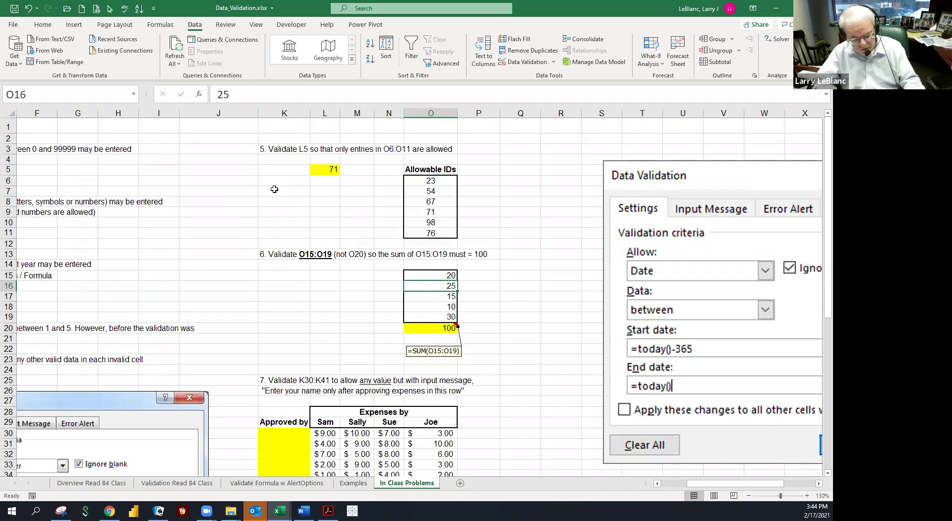
pyautogui.write('2')
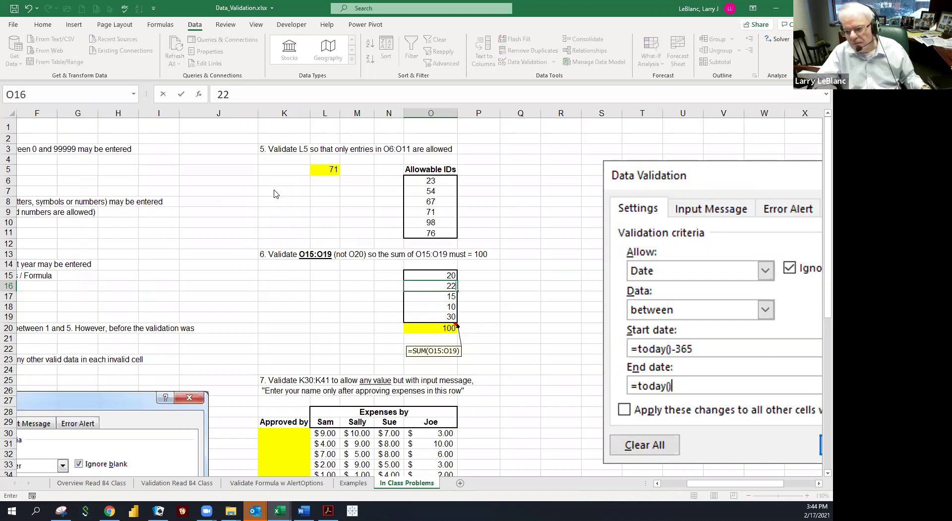
pyautogui.press('Return')
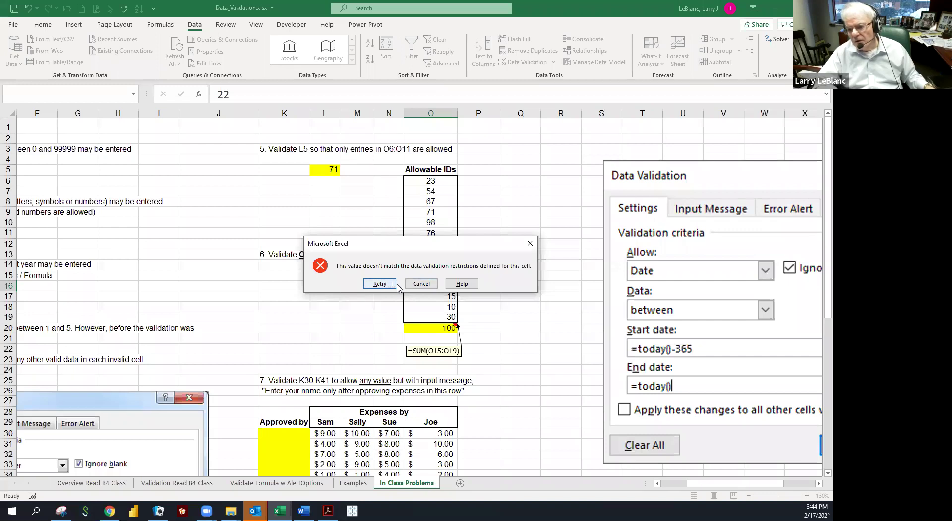
pyautogui.click(421, 286)
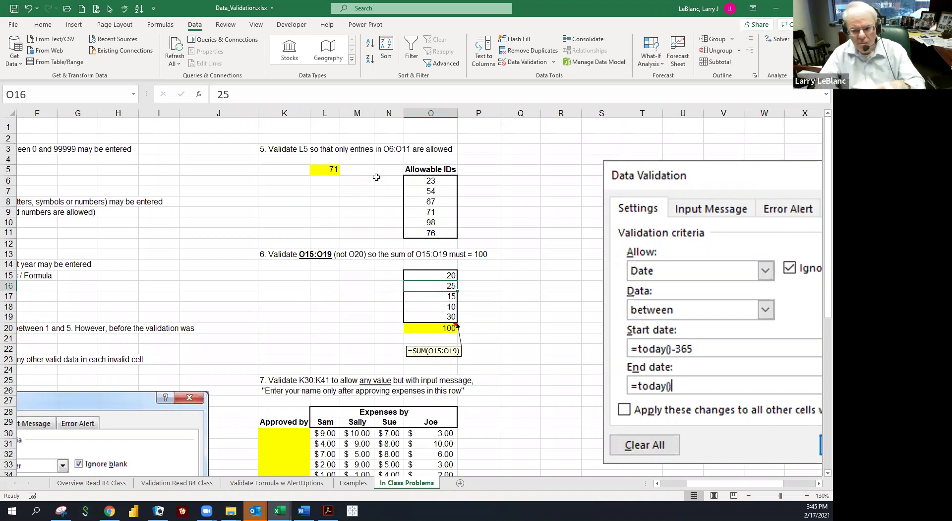
pyautogui.click(357, 276)
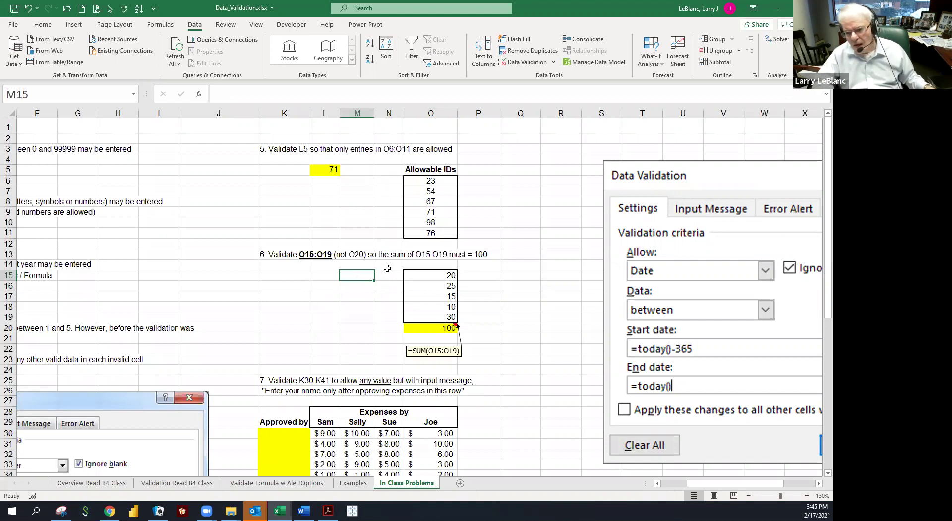
# Change the error alert style of the O15:O19 validation to Warning.
pyautogui.moveTo(414, 278); pyautogui.dragTo(417, 313)
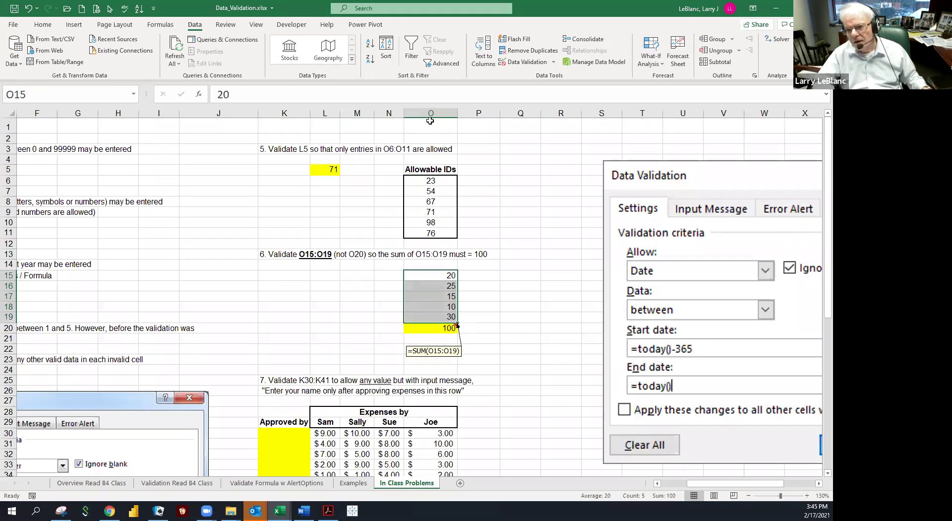
pyautogui.click(539, 65)
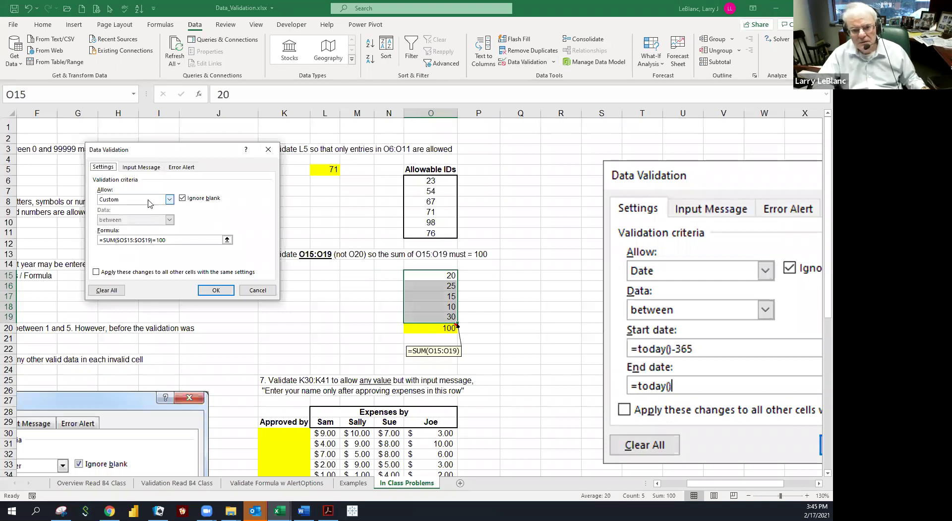
pyautogui.click(181, 167)
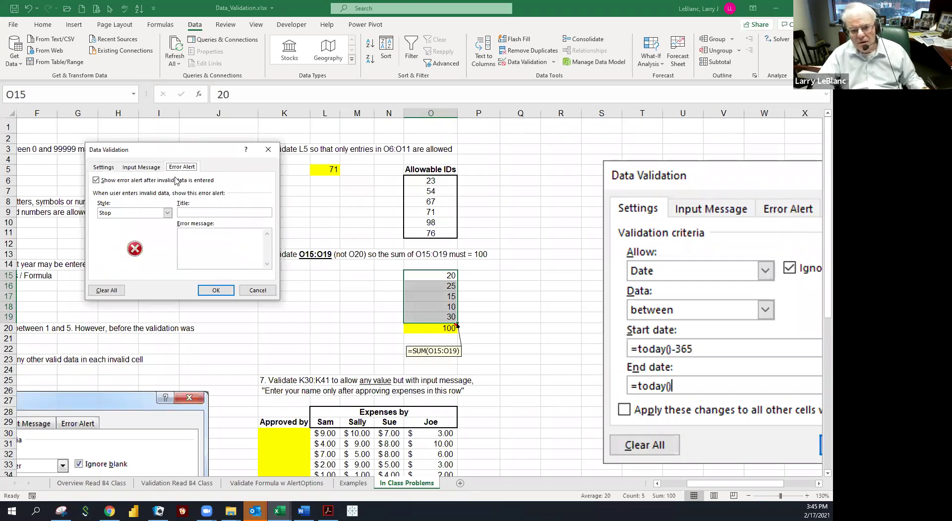
pyautogui.click(167, 213)
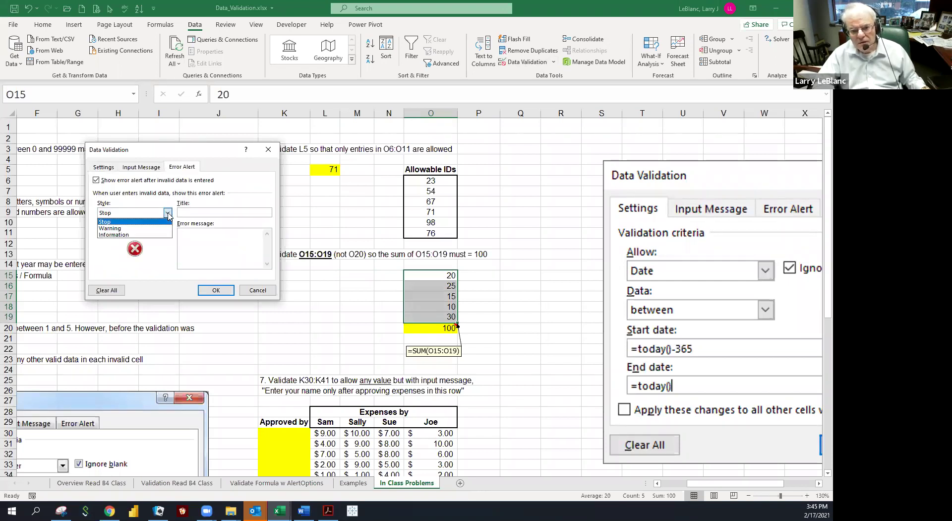
pyautogui.click(140, 228)
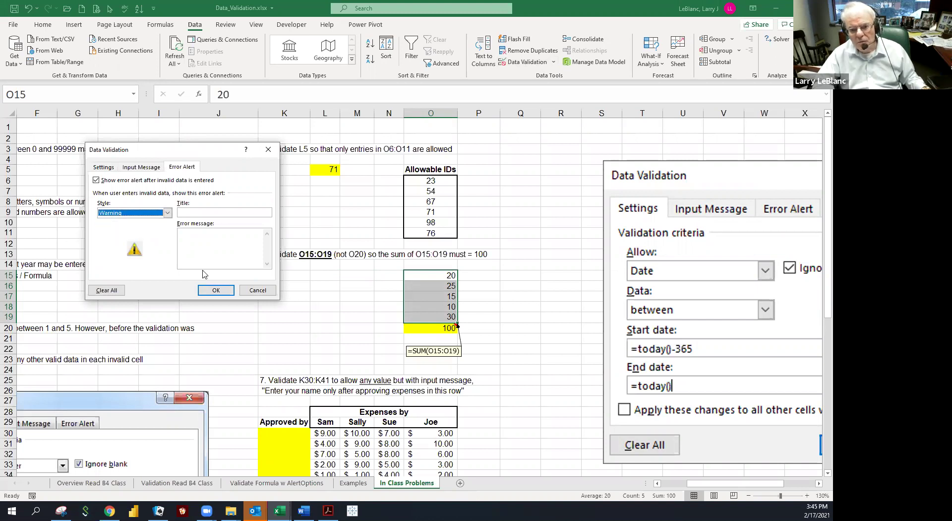
pyautogui.click(215, 291)
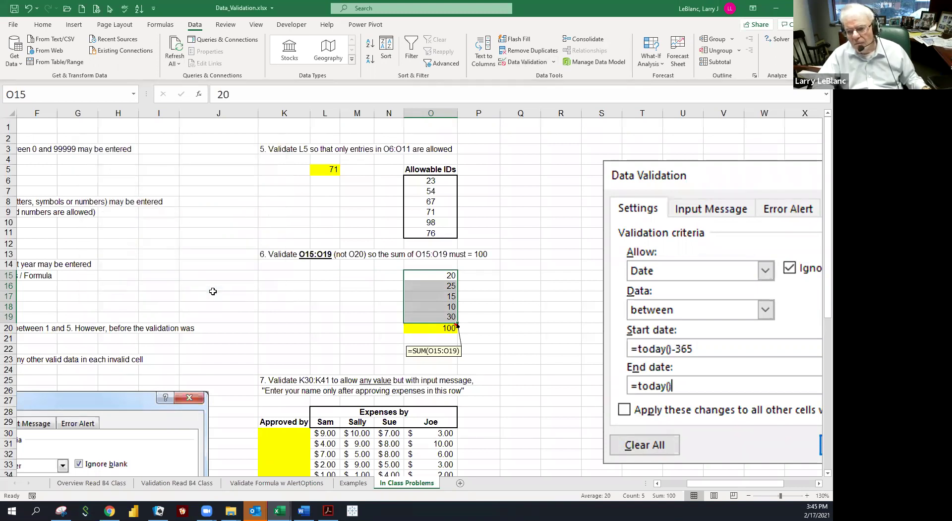
# Enter 22 in O15 and accept the value despite the validation warning.
pyautogui.click(433, 275)
pyautogui.write('22')
pyautogui.press('Return')
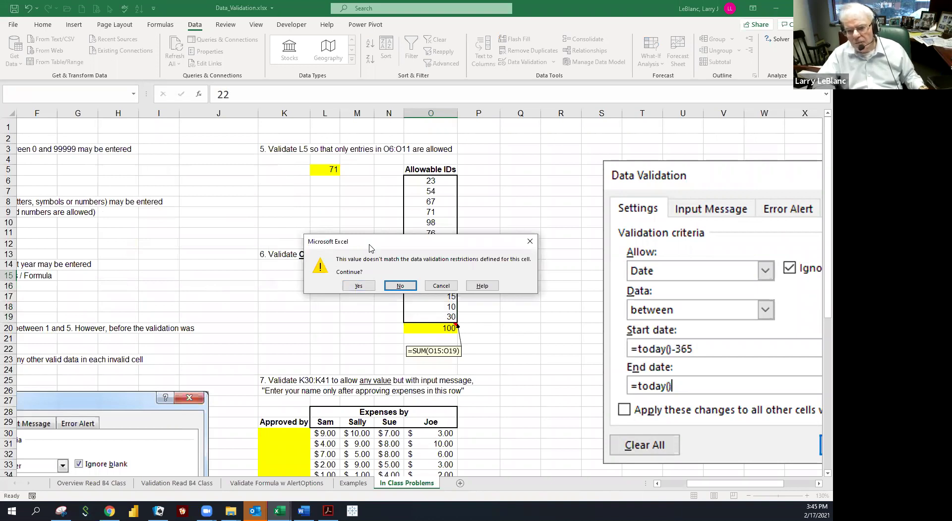
pyautogui.moveTo(369, 246); pyautogui.dragTo(236, 192)
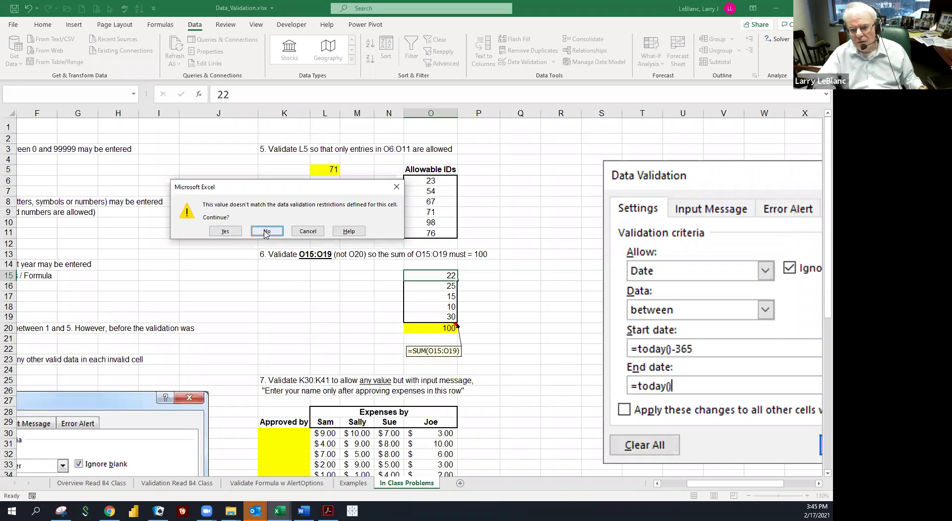
pyautogui.click(225, 231)
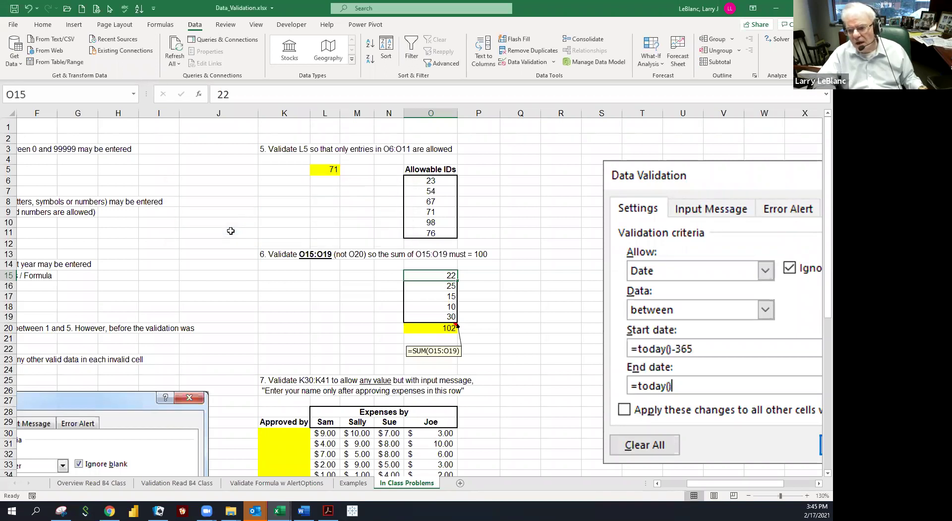
# Enter 8 in O18 to bring the sum of O15:O19 back to 100.
pyautogui.click(432, 304)
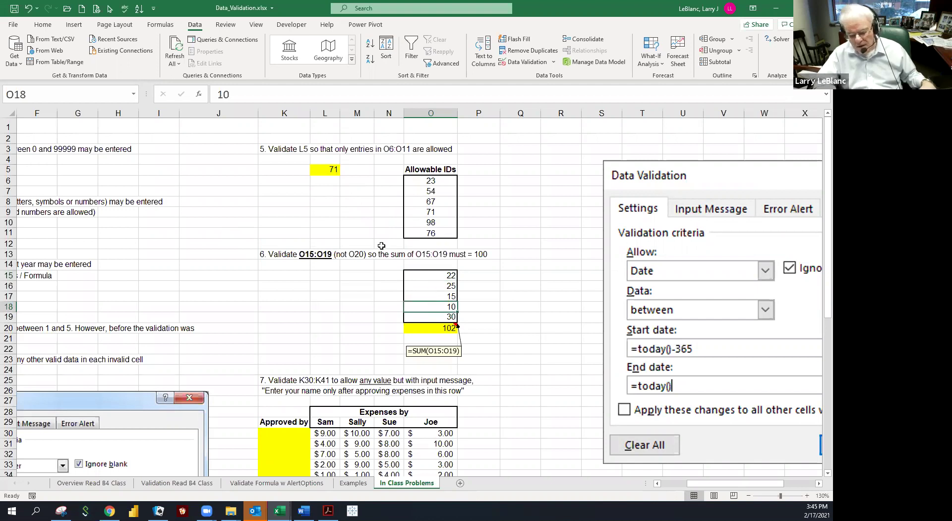
pyautogui.write('8')
pyautogui.hotkey('ctrl', 'Return')
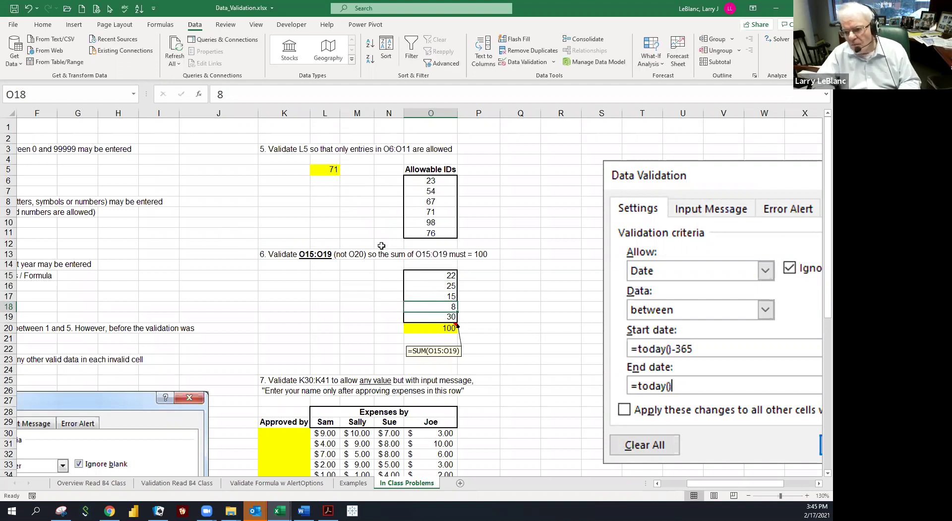
# Check the total in O20 and shift the date-rule picture slightly up and to the left.
pyautogui.click(432, 324)
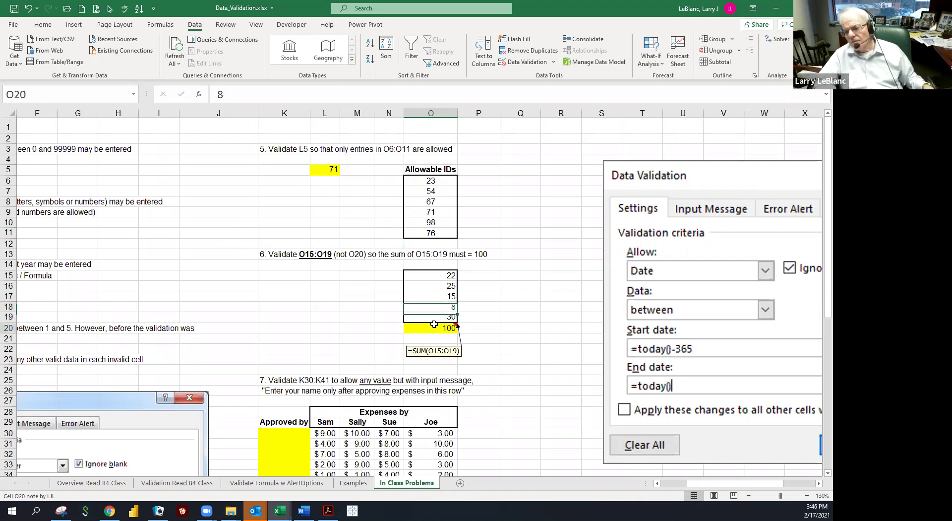
pyautogui.click(427, 314)
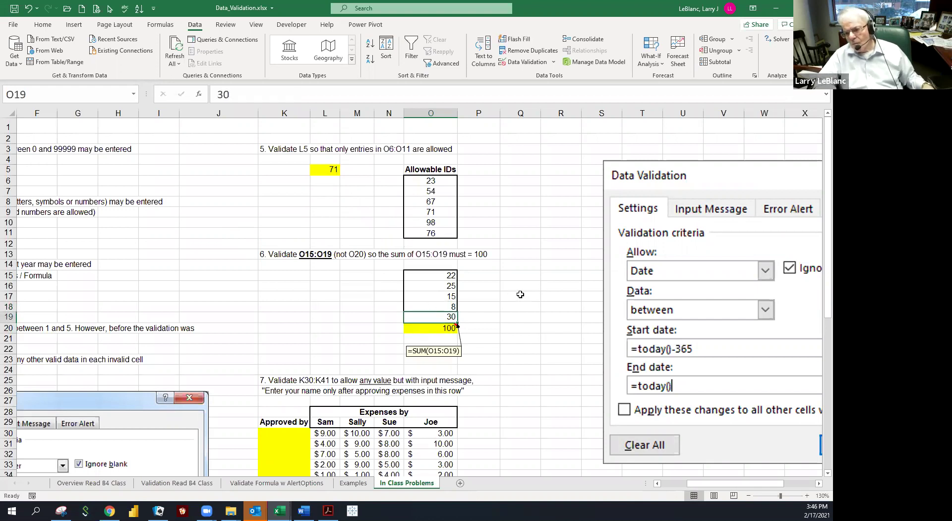
pyautogui.moveTo(601, 259); pyautogui.dragTo(592, 243)
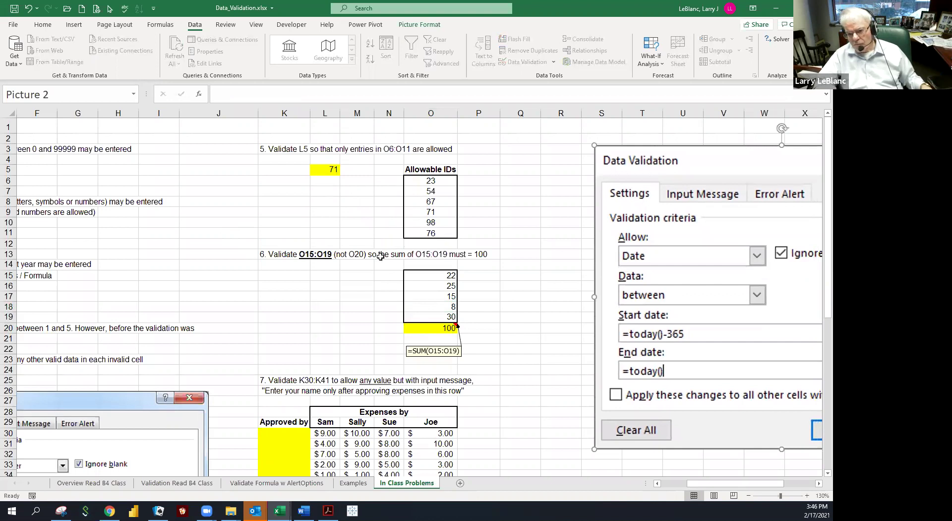
# Go to problem 7 below the O15:O19 sum exercise and select its instruction in K25.
pyautogui.click(292, 256)
pyautogui.scroll(-4, 304, 255)
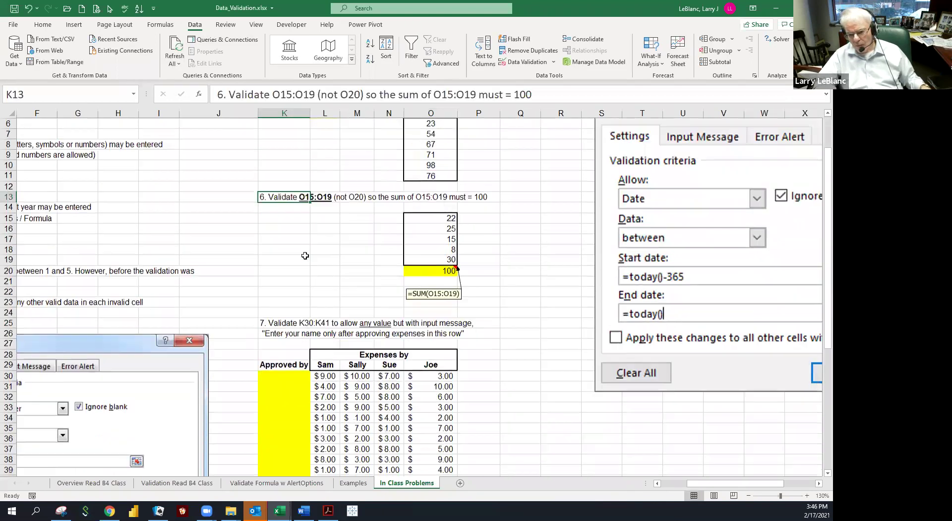
pyautogui.scroll(-1, 305, 257)
pyautogui.click(287, 250)
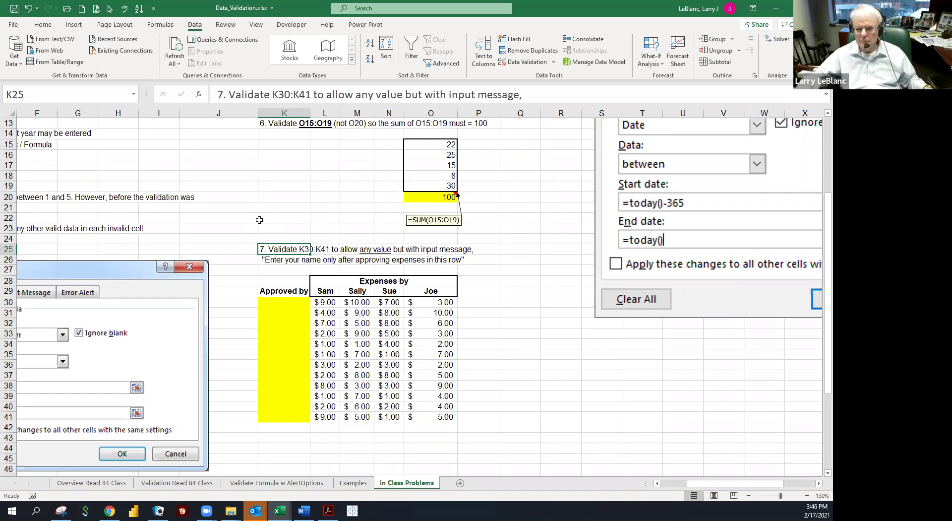
pyautogui.click(280, 229)
pyautogui.click(280, 238)
pyautogui.click(276, 225)
pyautogui.click(276, 237)
pyautogui.moveTo(275, 227); pyautogui.dragTo(273, 236)
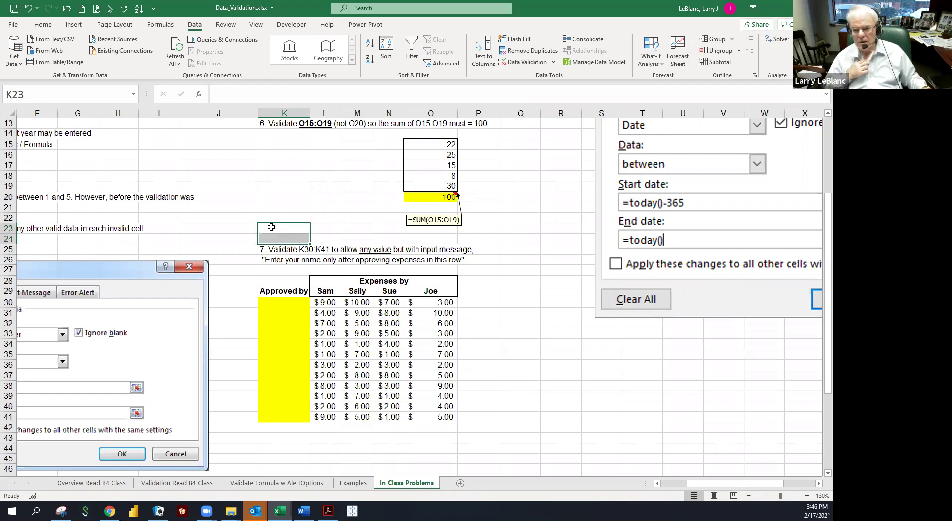
pyautogui.click(272, 227)
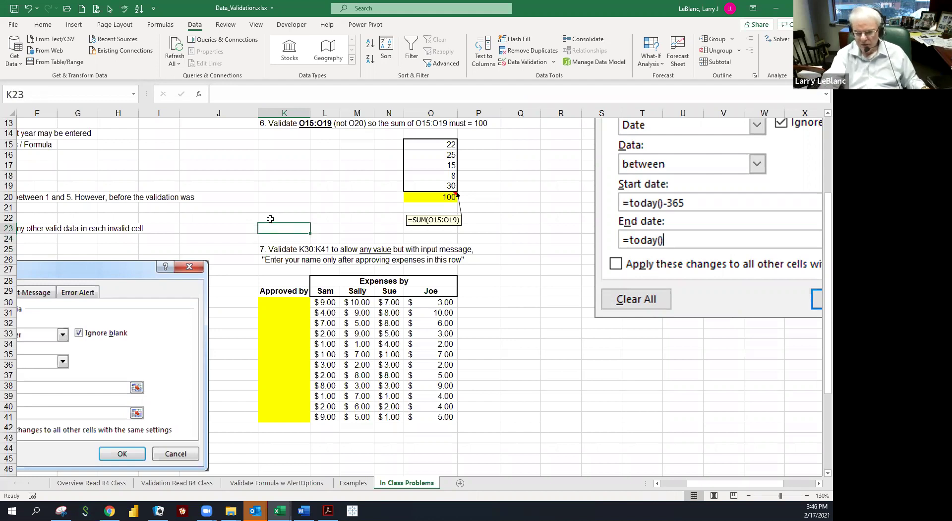
# Read the problem 7 instructions in K25:K26 about allowing any value in K30:K41 with an input message.
pyautogui.click(241, 249)
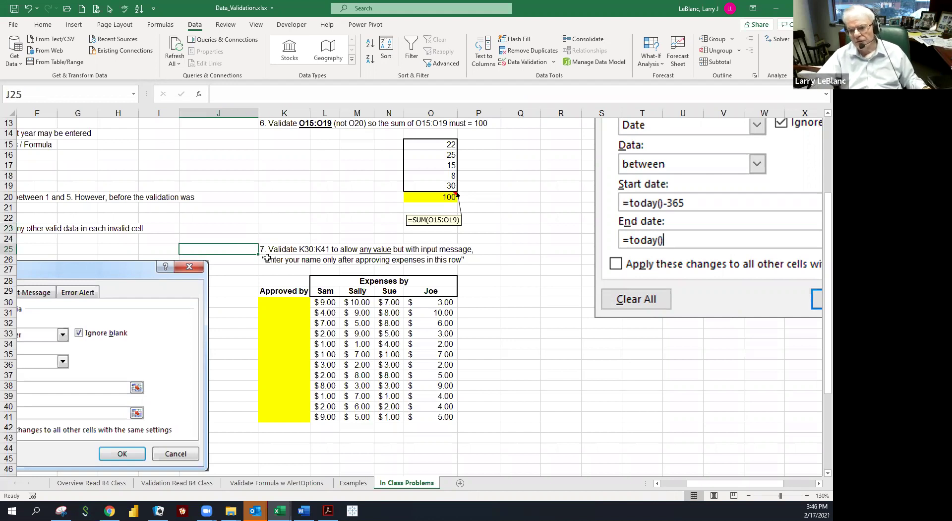
pyautogui.click(265, 259)
pyautogui.click(271, 249)
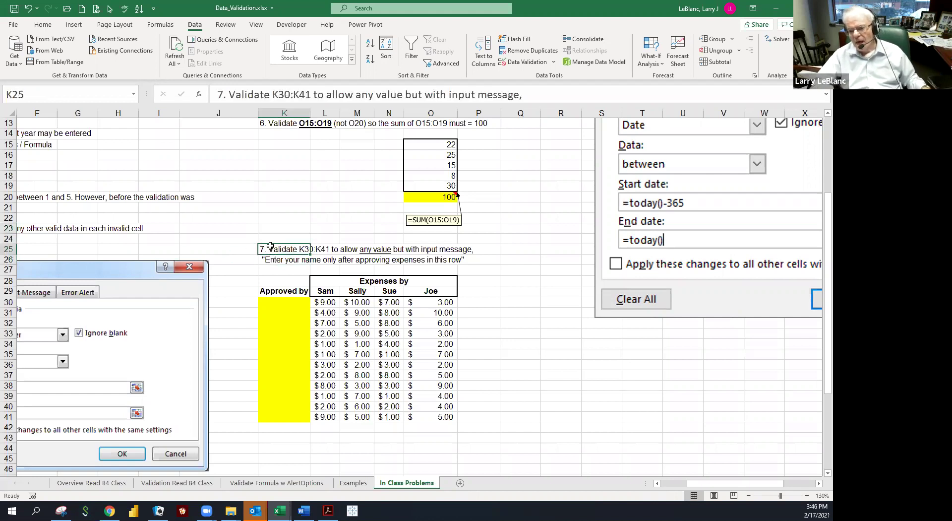
pyautogui.click(261, 229)
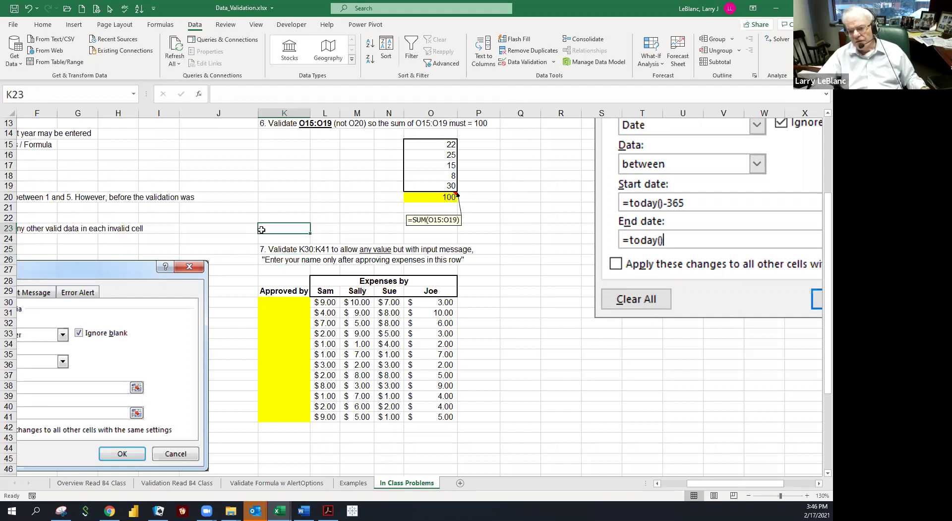
pyautogui.click(277, 251)
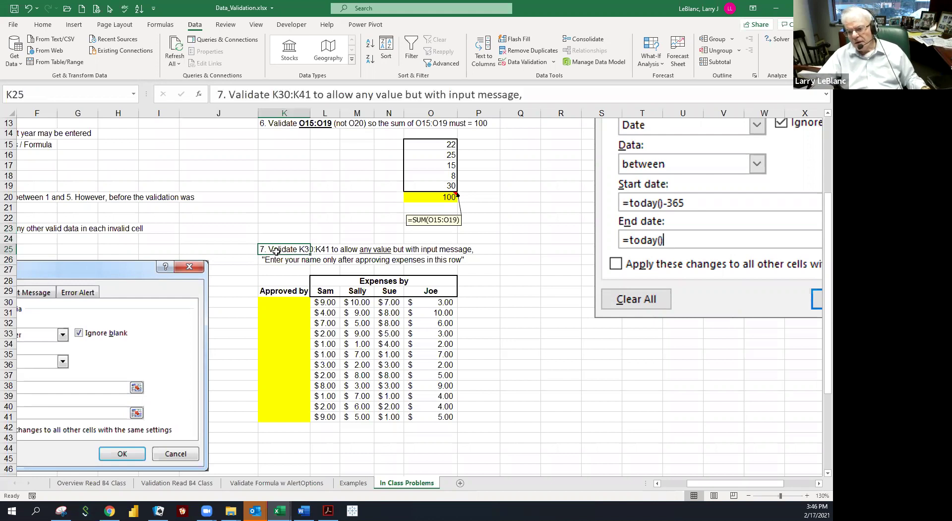
pyautogui.click(338, 252)
pyautogui.moveTo(270, 261); pyautogui.dragTo(421, 262)
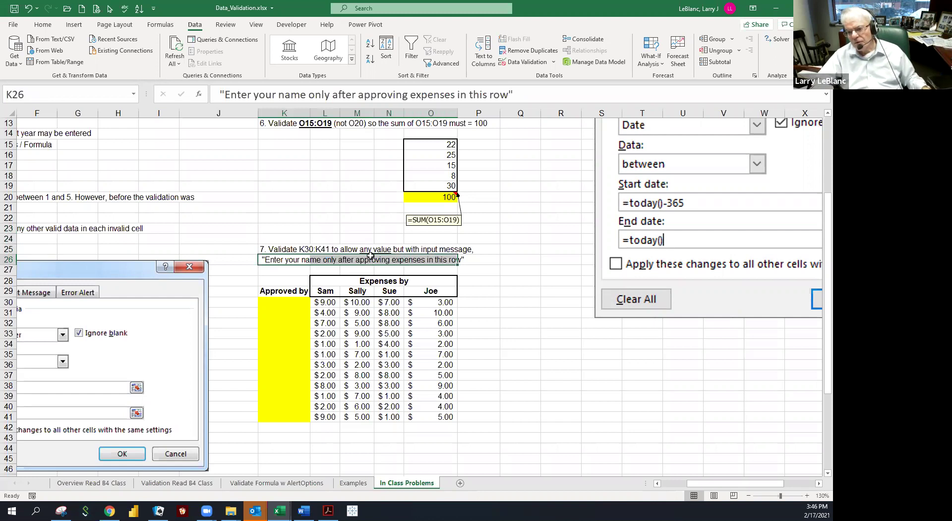
pyautogui.click(314, 238)
pyautogui.click(269, 236)
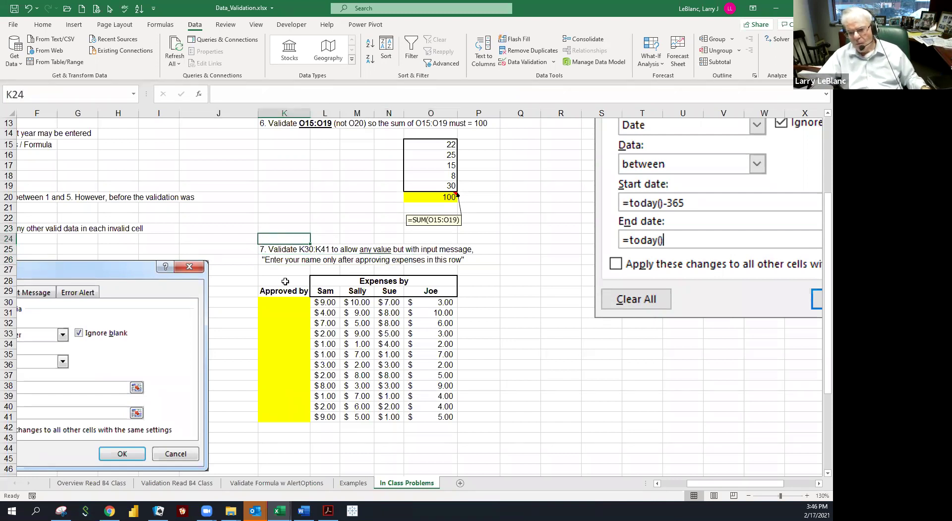
# Start a data validation for K30:K41 and set the input message title to "!!!".
pyautogui.moveTo(287, 299); pyautogui.dragTo(291, 416)
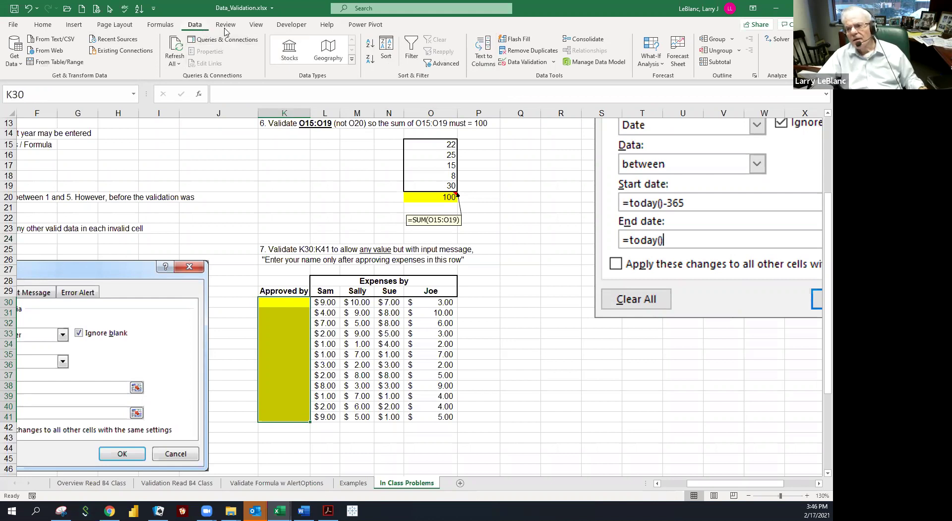
pyautogui.click(512, 63)
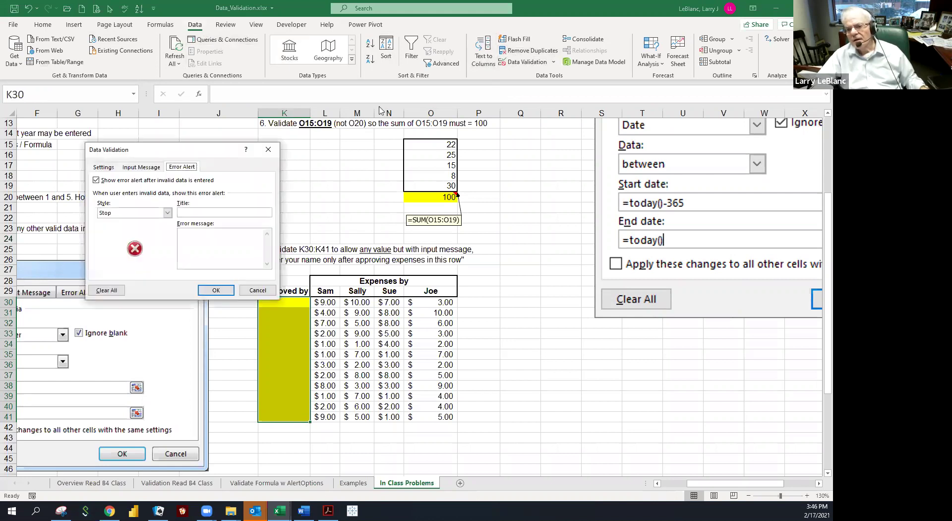
pyautogui.moveTo(178, 158); pyautogui.dragTo(191, 178)
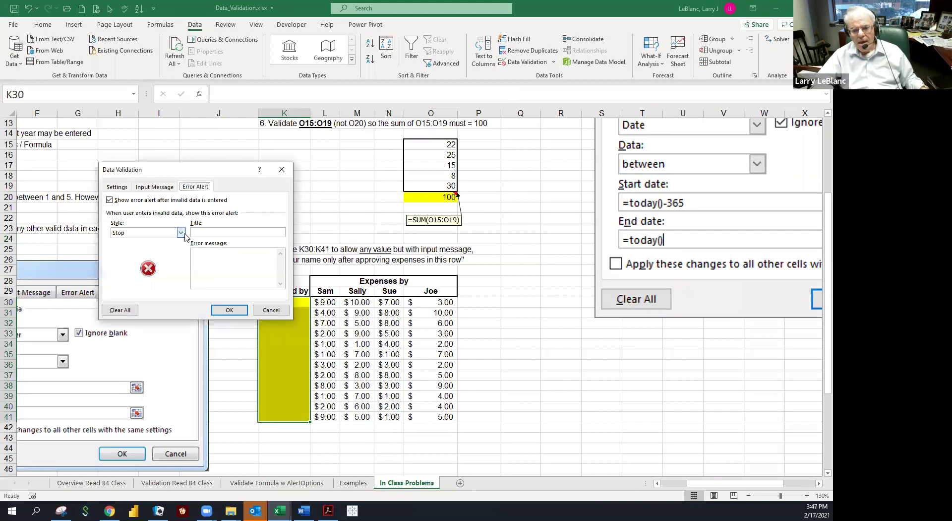
pyautogui.click(155, 188)
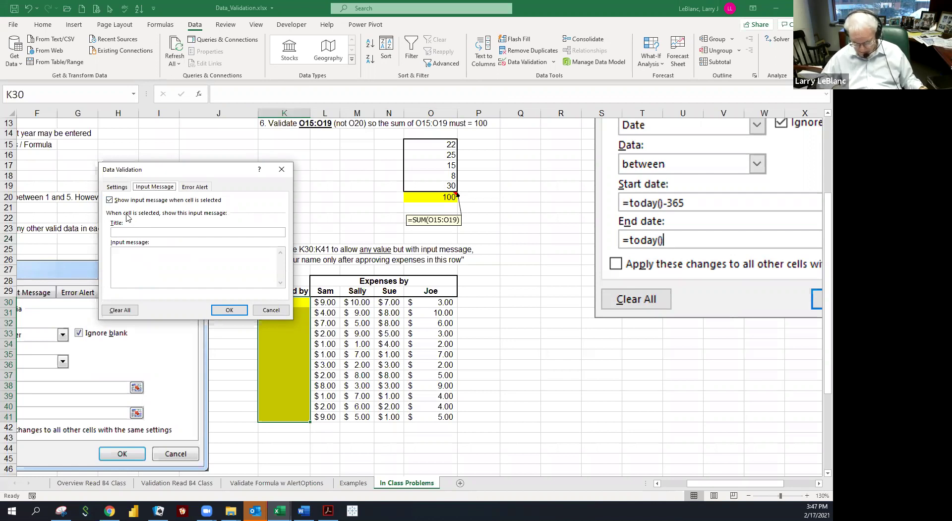
pyautogui.click(118, 230)
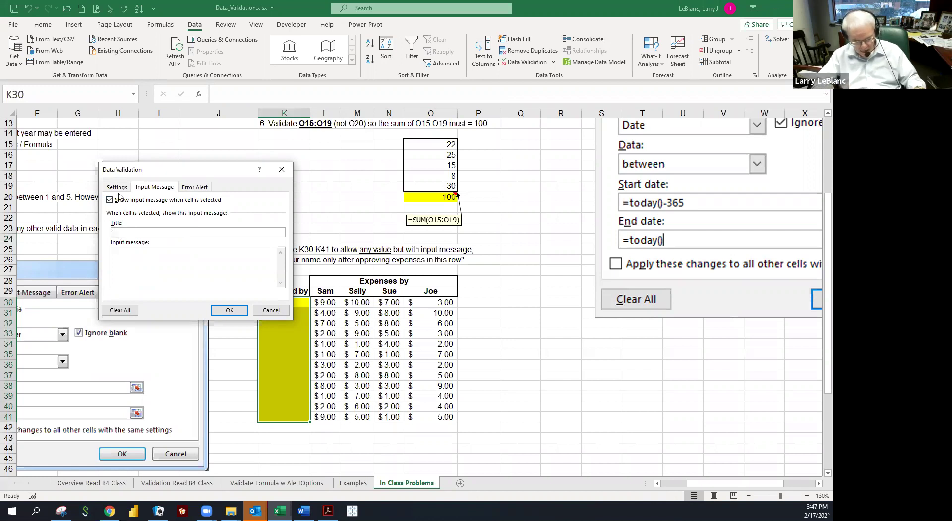
pyautogui.write('!!!')
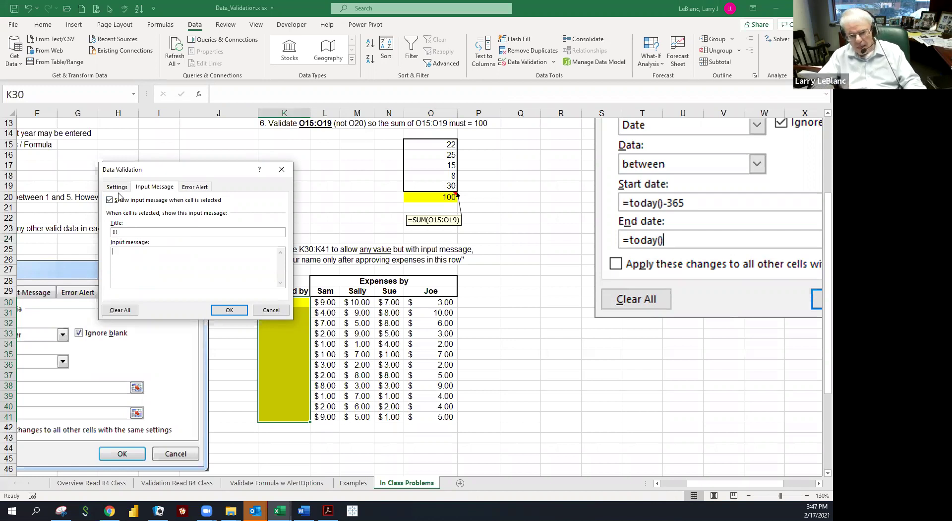
# Set the input message to "Enter your name in K30:K41 if you approve" and apply the validation to K30:K41.
pyautogui.write('Ener')
pyautogui.press('BackSpace')
pyautogui.press('BackSpace')
pyautogui.write('ter yo')
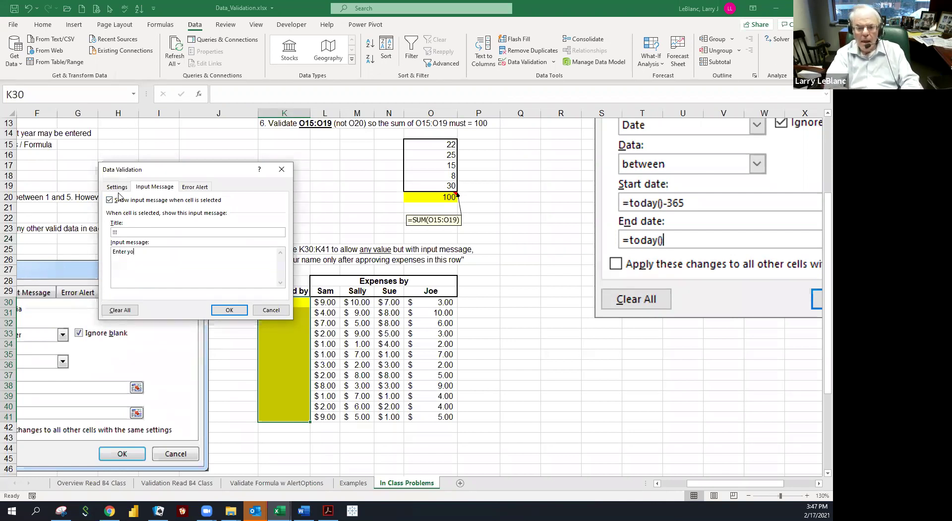
pyautogui.write('ur name ')
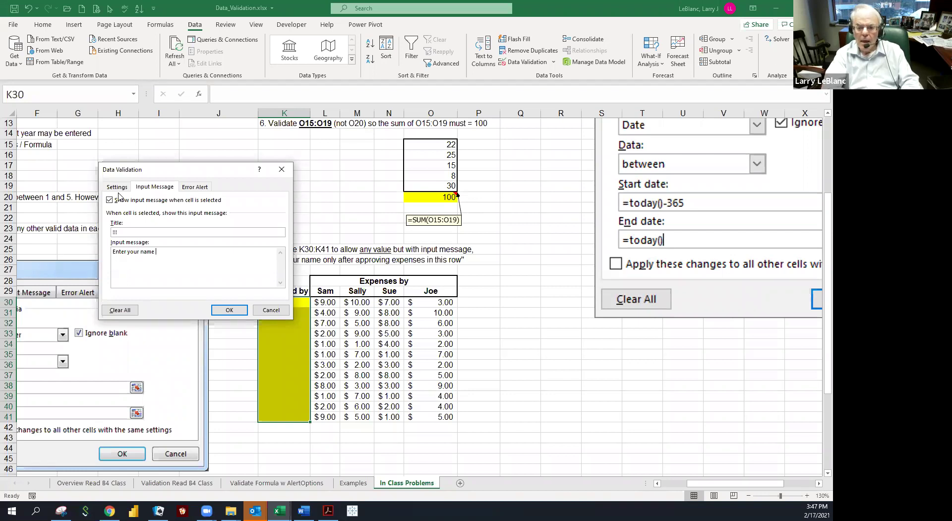
pyautogui.write('in K30')
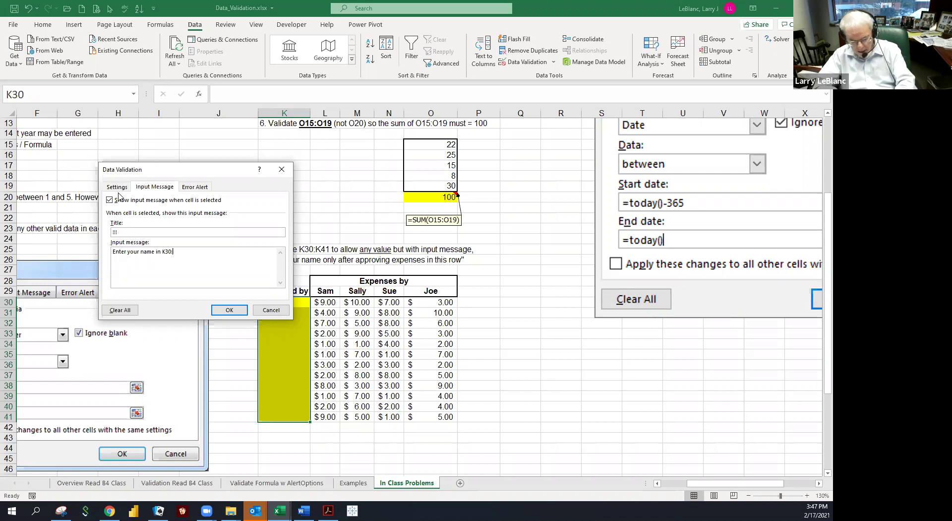
pyautogui.write(':K41 if you approve')
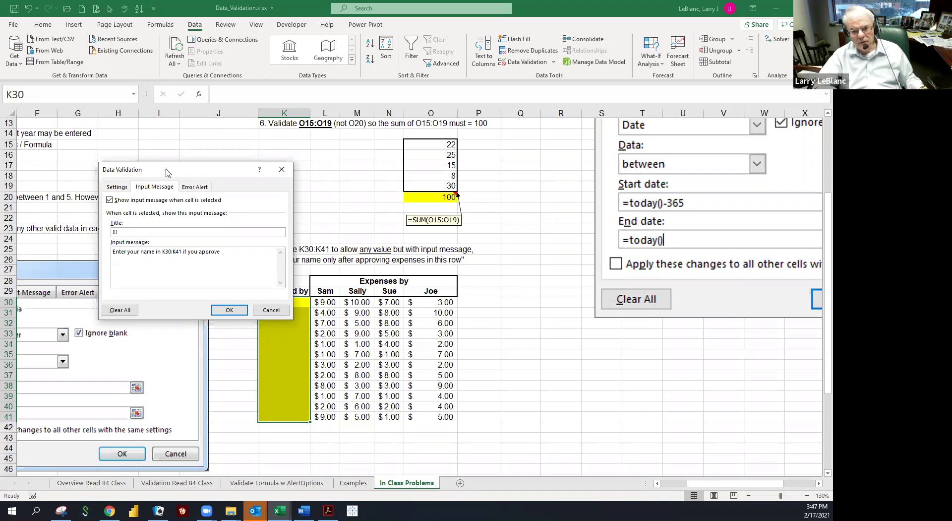
pyautogui.moveTo(166, 172); pyautogui.dragTo(156, 163)
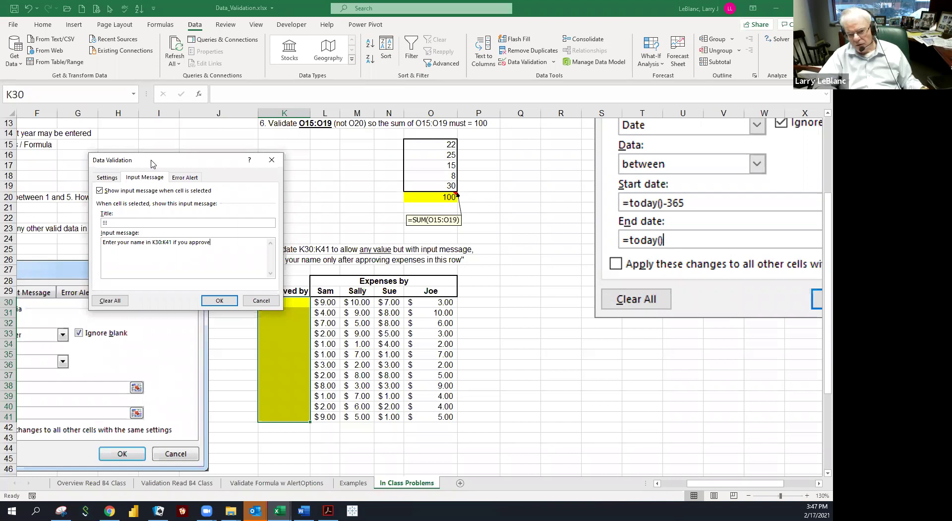
pyautogui.moveTo(148, 159); pyautogui.dragTo(132, 121)
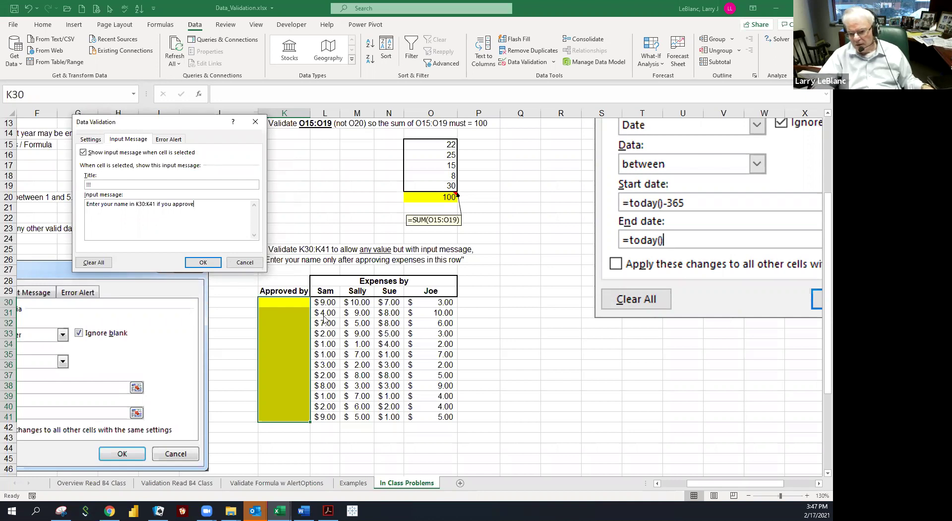
pyautogui.click(199, 263)
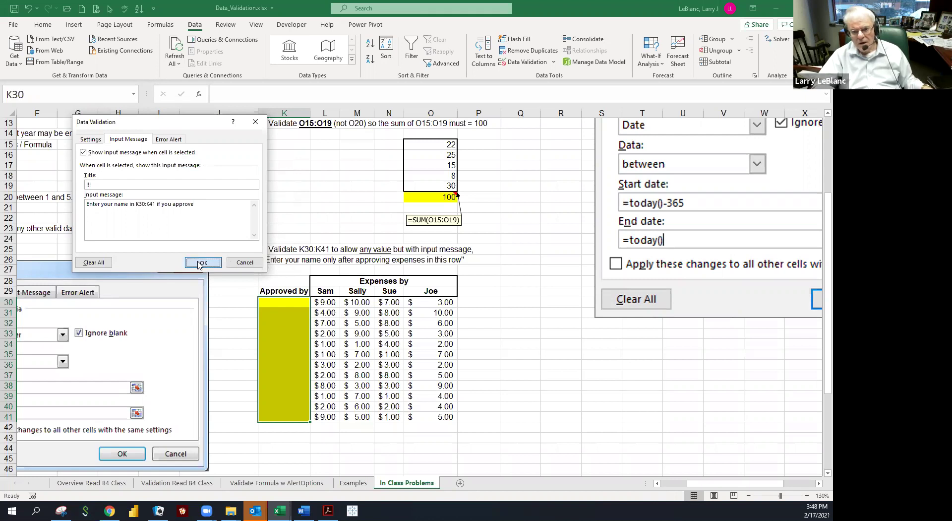
pyautogui.click(199, 263)
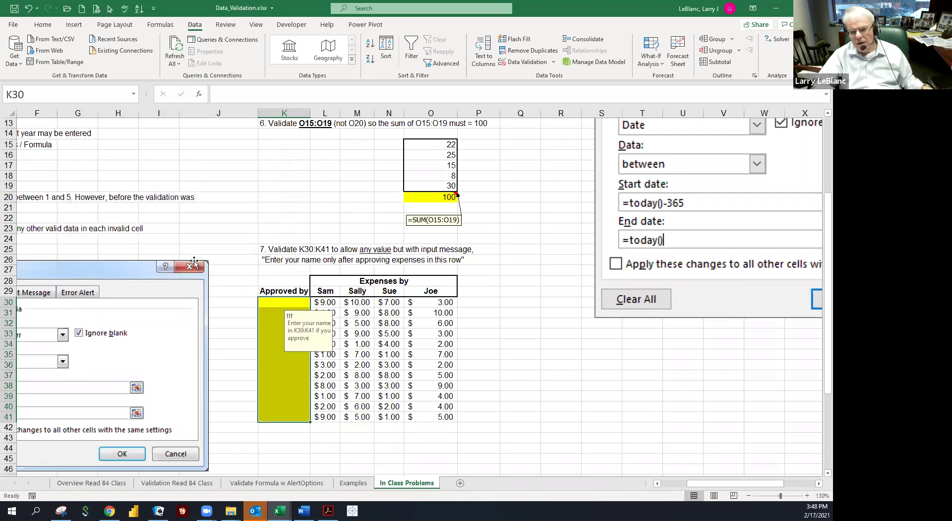
# Fill the Approved by column with the approver's initials in K31, first name in K37, and initial with surname in K41.
pyautogui.click(277, 303)
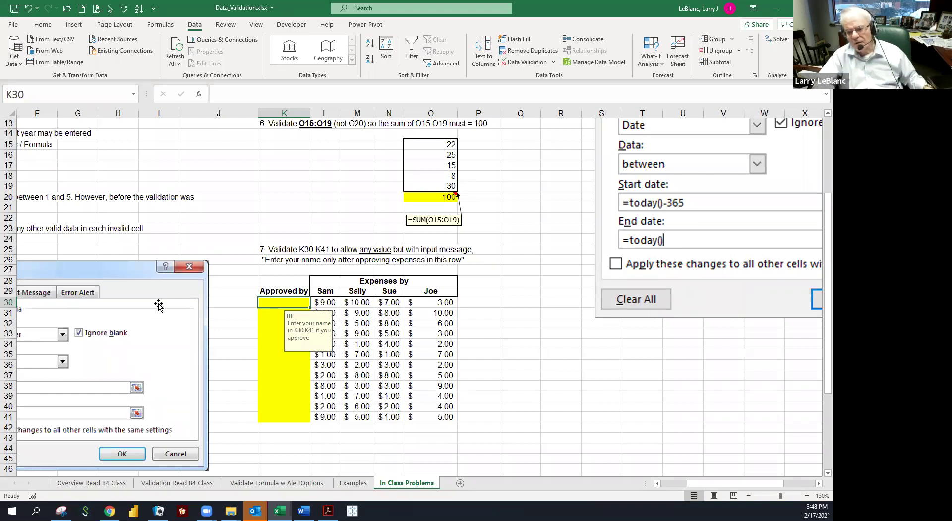
pyautogui.click(266, 316)
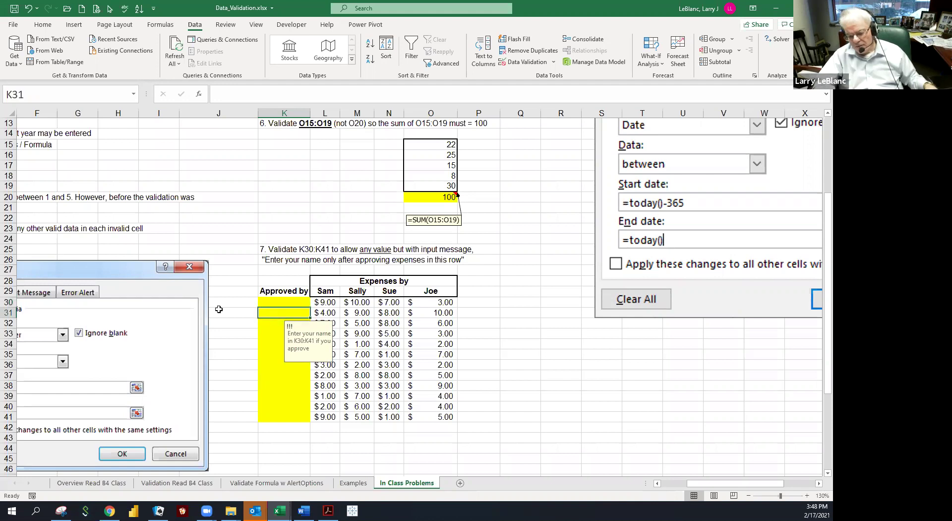
pyautogui.write('LJL')
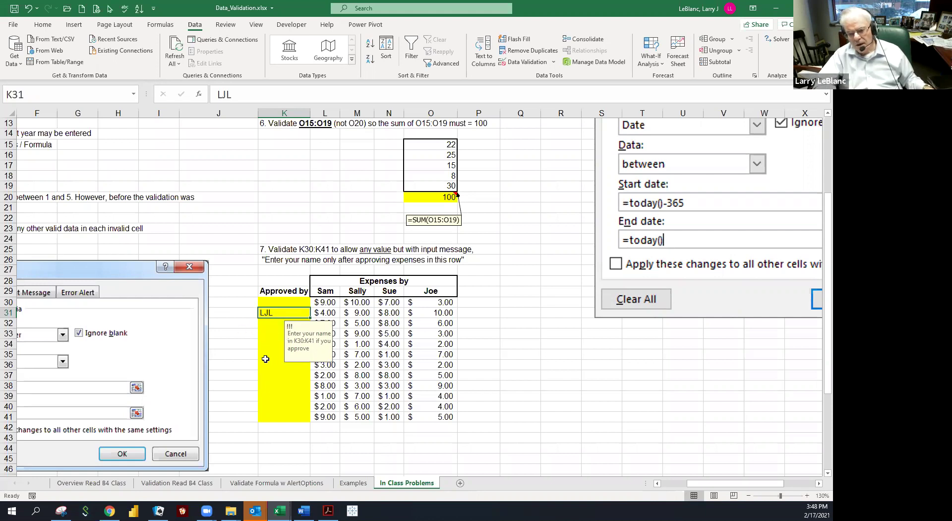
pyautogui.click(269, 375)
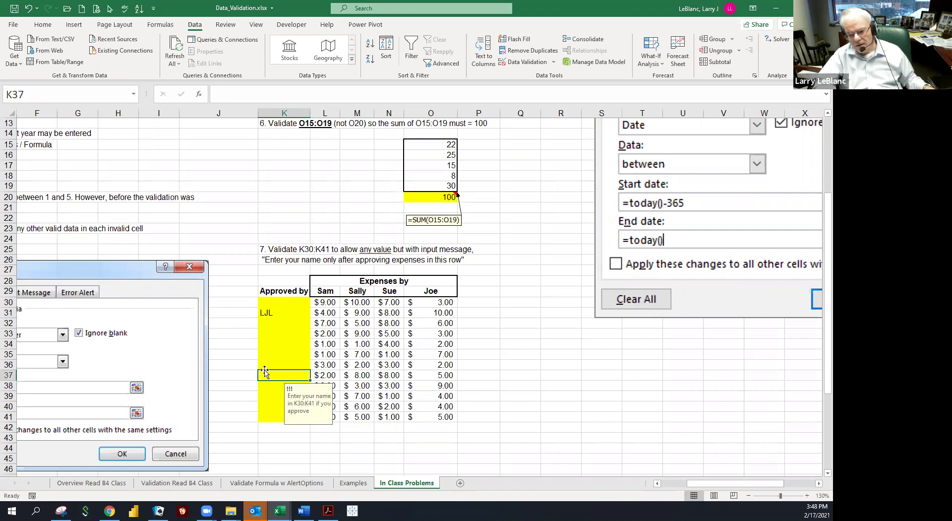
pyautogui.write('Lar')
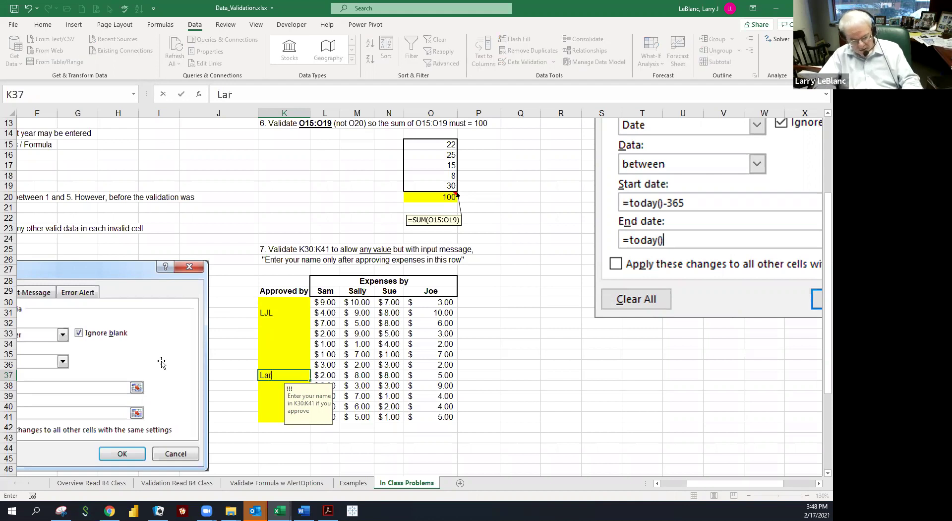
pyautogui.write('ry')
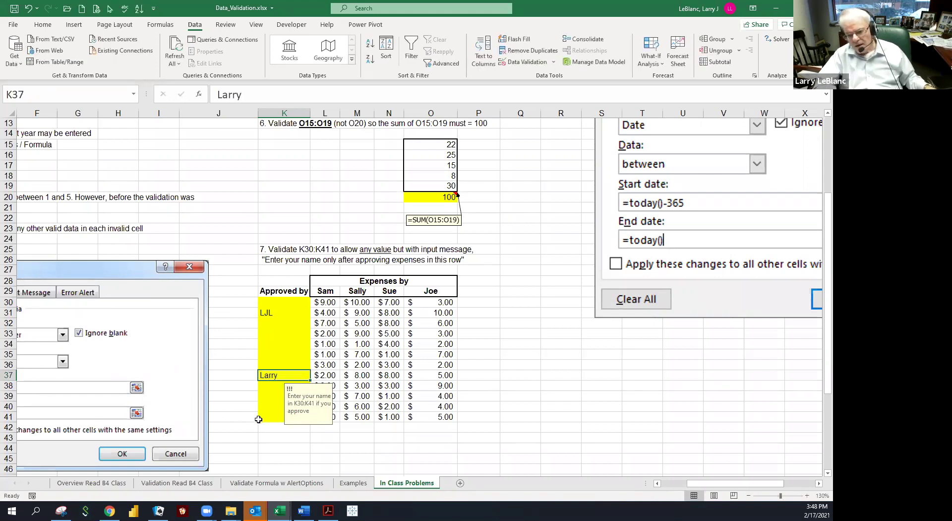
pyautogui.click(260, 418)
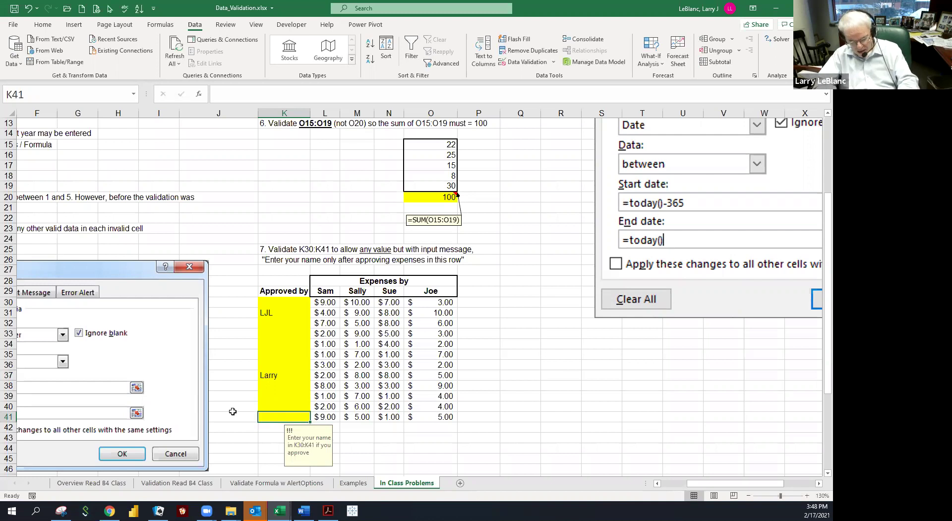
pyautogui.write('L LeBlanc')
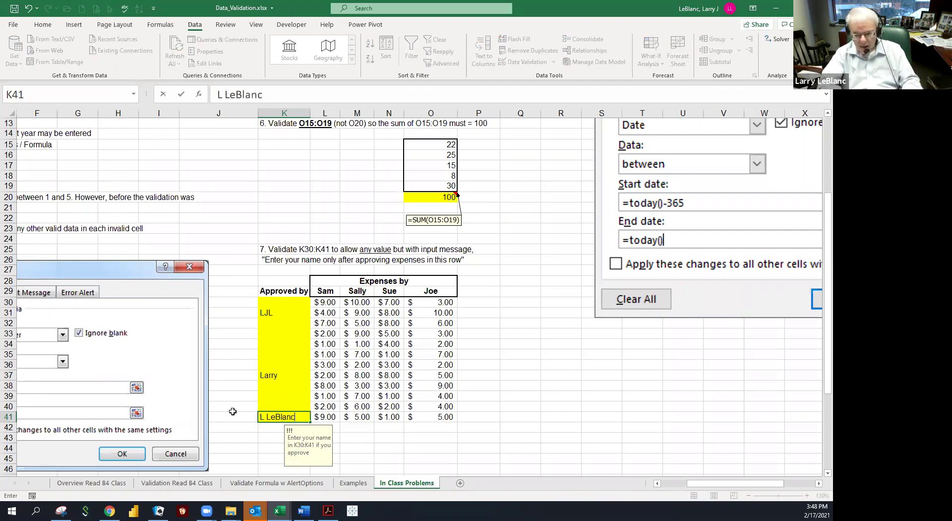
pyautogui.hotkey('ctrl', 'Return')
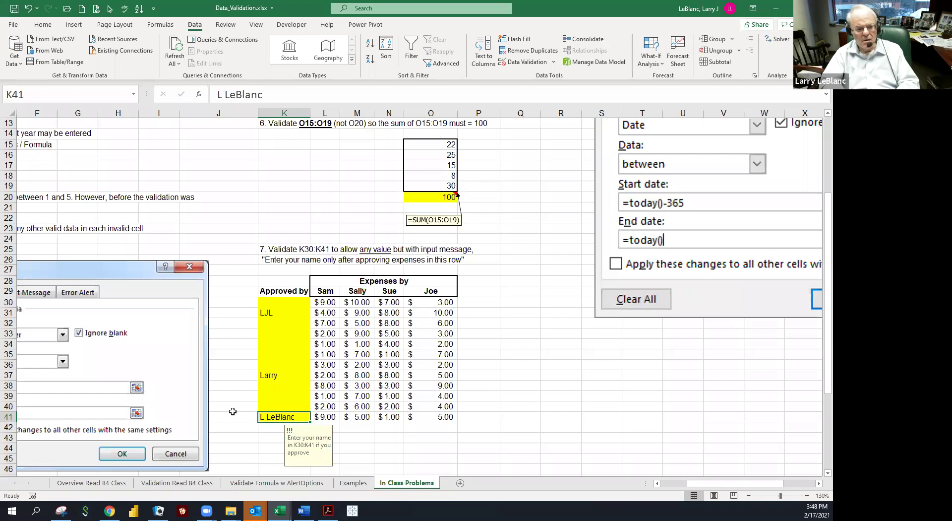
# Check the input message on K30:K41 by selecting the range and several blank approval cells.
pyautogui.moveTo(268, 304); pyautogui.dragTo(278, 417)
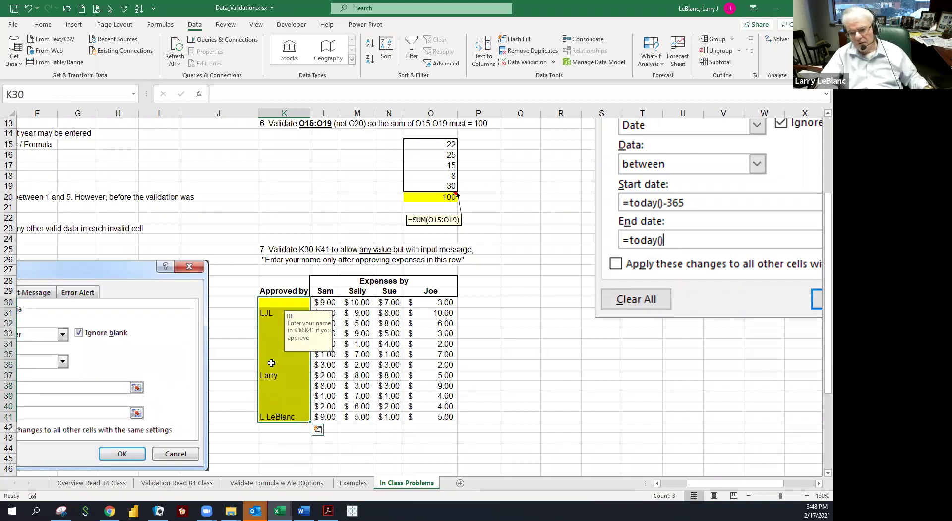
pyautogui.click(266, 343)
pyautogui.click(266, 333)
pyautogui.click(264, 323)
pyautogui.click(266, 337)
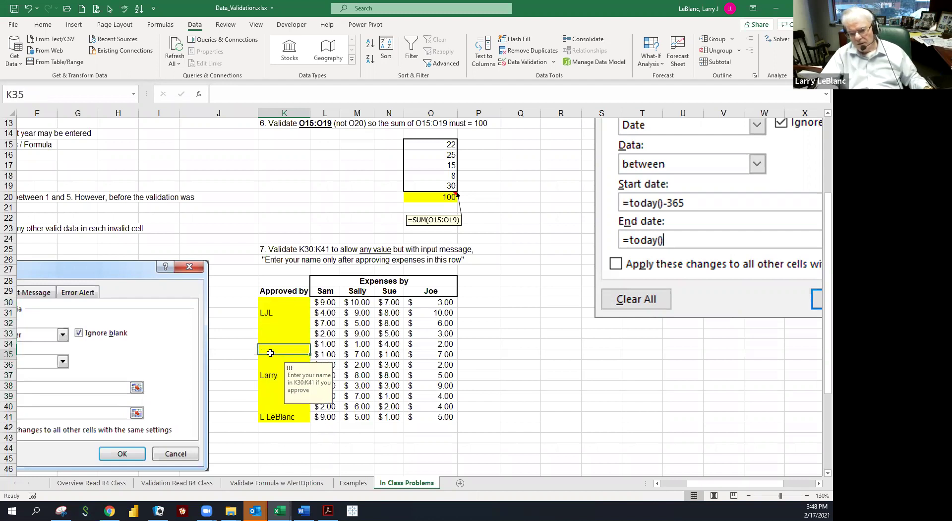
# Review how the input message shows for K30:K41, comparing blank and filled approval cells with the problem 7 instruction in K25.
pyautogui.click(266, 340)
pyautogui.click(266, 336)
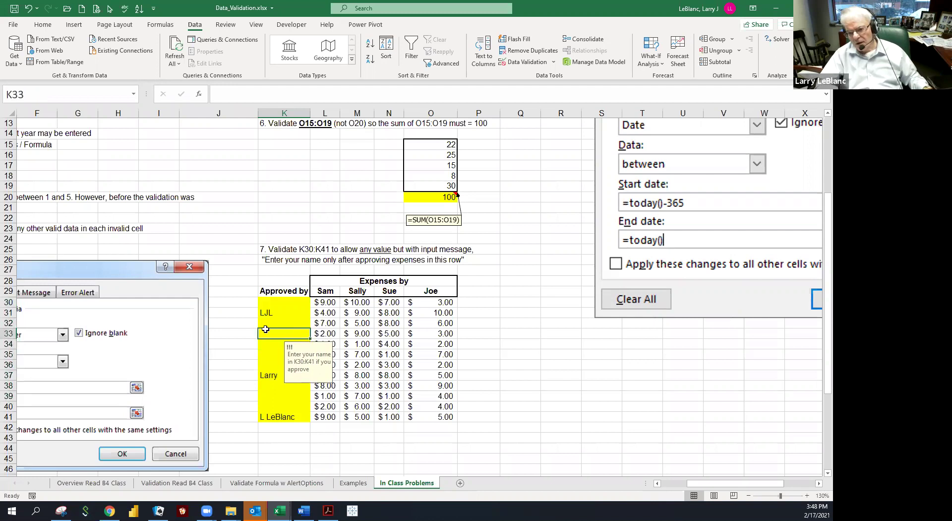
pyautogui.moveTo(267, 306); pyautogui.dragTo(271, 417)
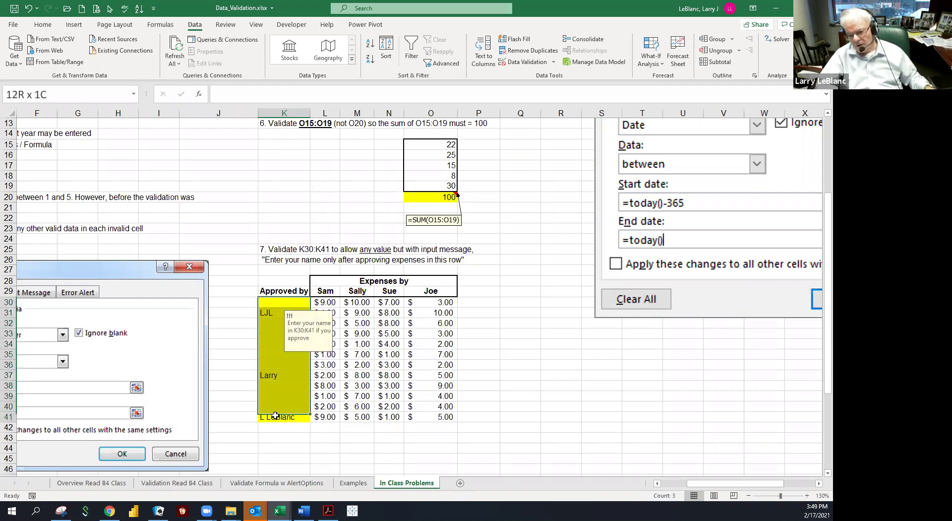
pyautogui.click(278, 406)
pyautogui.moveTo(263, 300); pyautogui.dragTo(283, 417)
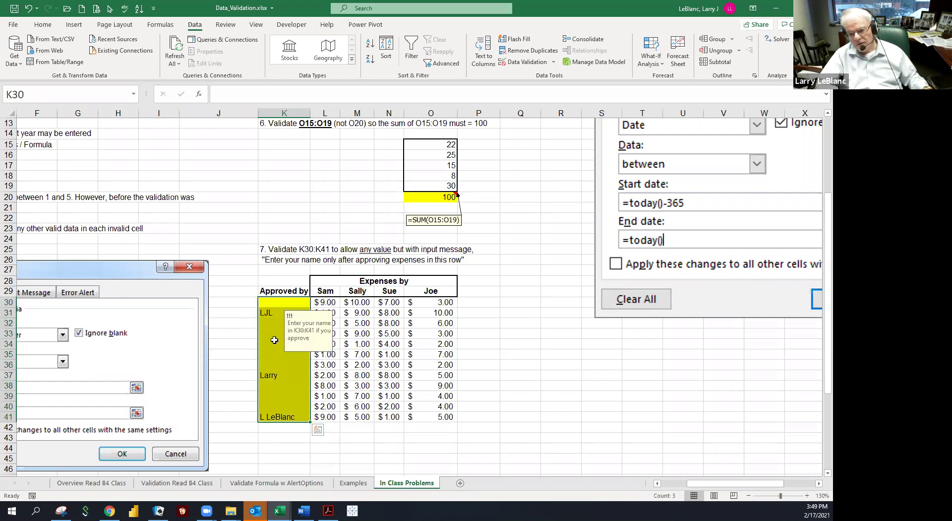
pyautogui.click(271, 335)
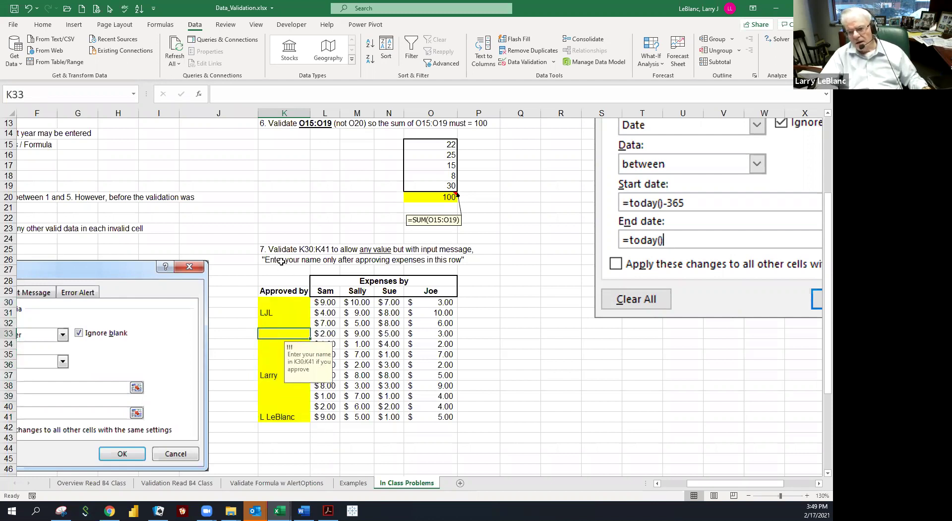
pyautogui.click(268, 251)
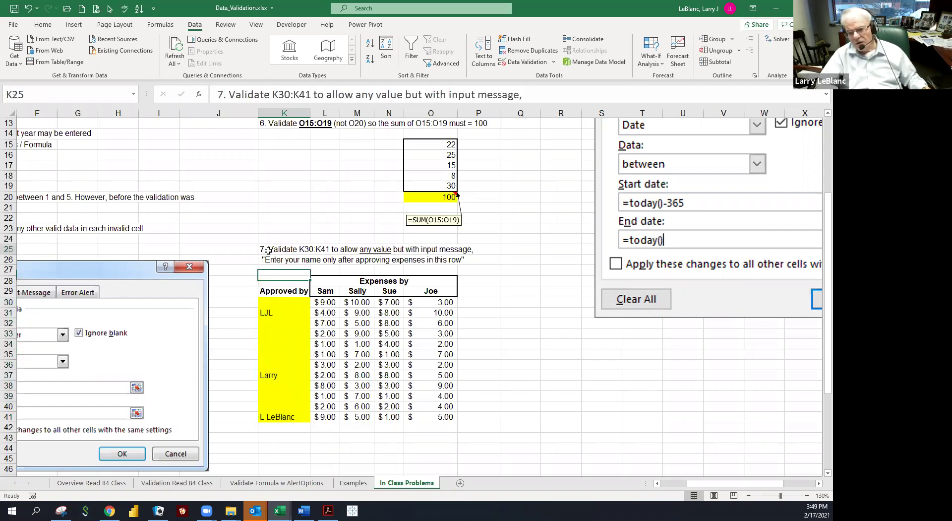
pyautogui.click(273, 312)
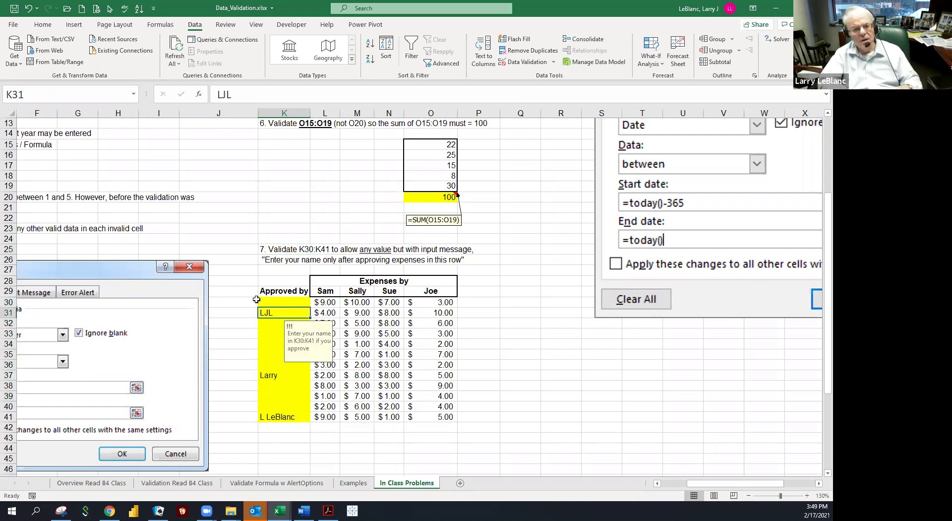
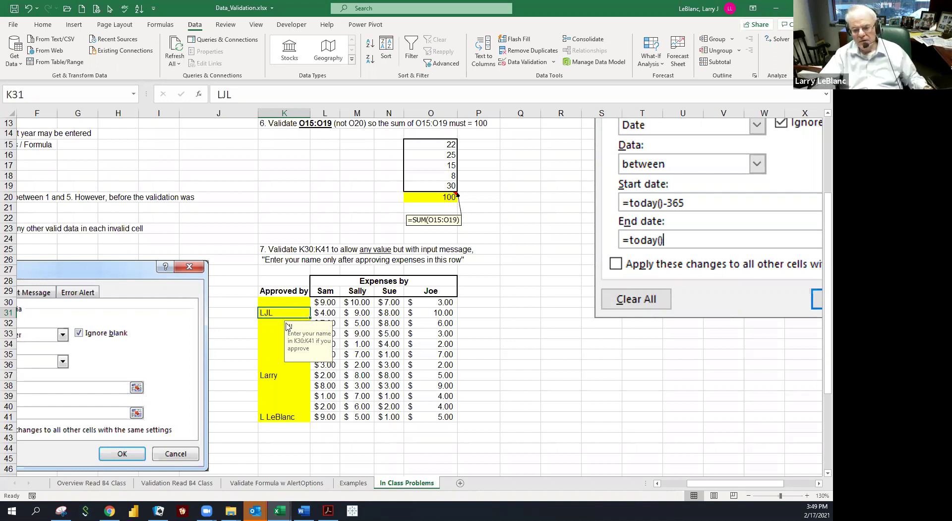
pyautogui.moveTo(239, 293); pyautogui.dragTo(237, 424)
pyautogui.moveTo(227, 285); pyautogui.dragTo(245, 430)
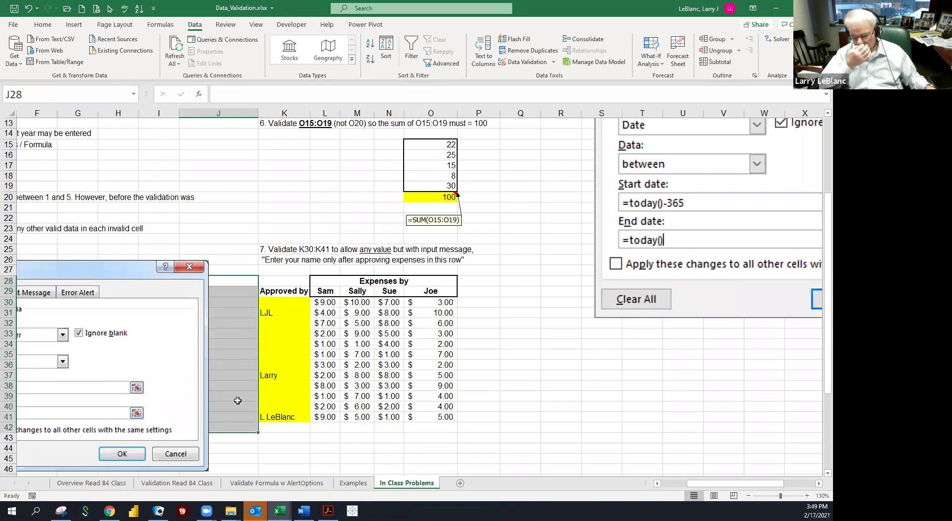
pyautogui.click(236, 374)
pyautogui.click(232, 366)
pyautogui.click(230, 353)
pyautogui.click(228, 342)
pyautogui.click(225, 332)
pyautogui.click(225, 327)
pyautogui.click(222, 312)
pyautogui.click(219, 301)
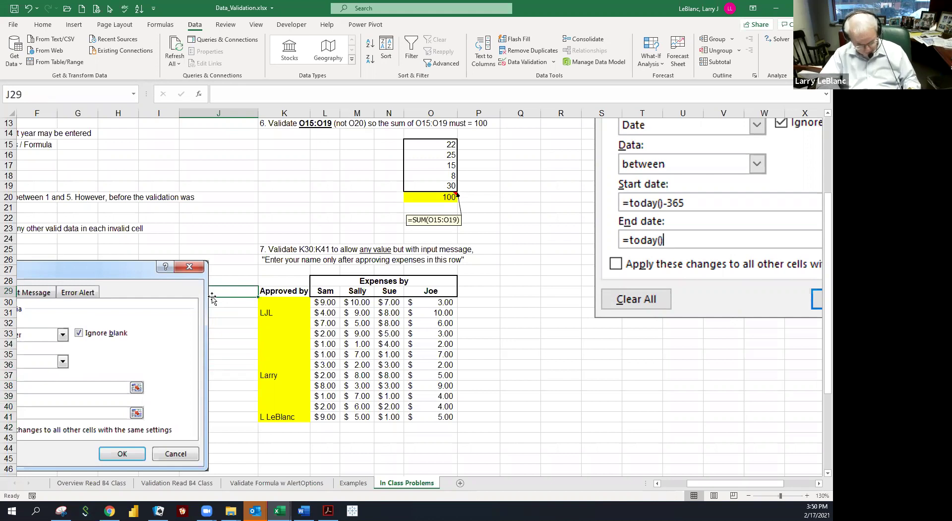
pyautogui.click(246, 242)
pyautogui.click(239, 249)
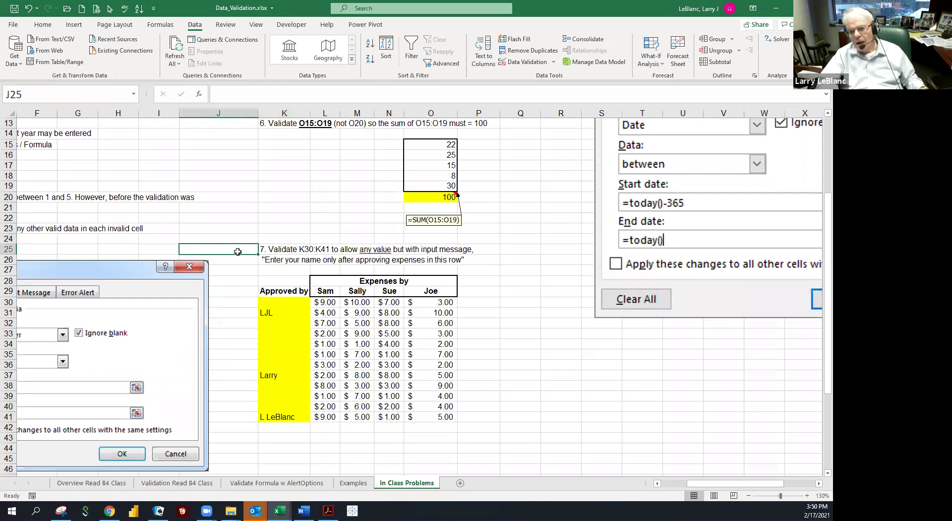
pyautogui.click(235, 260)
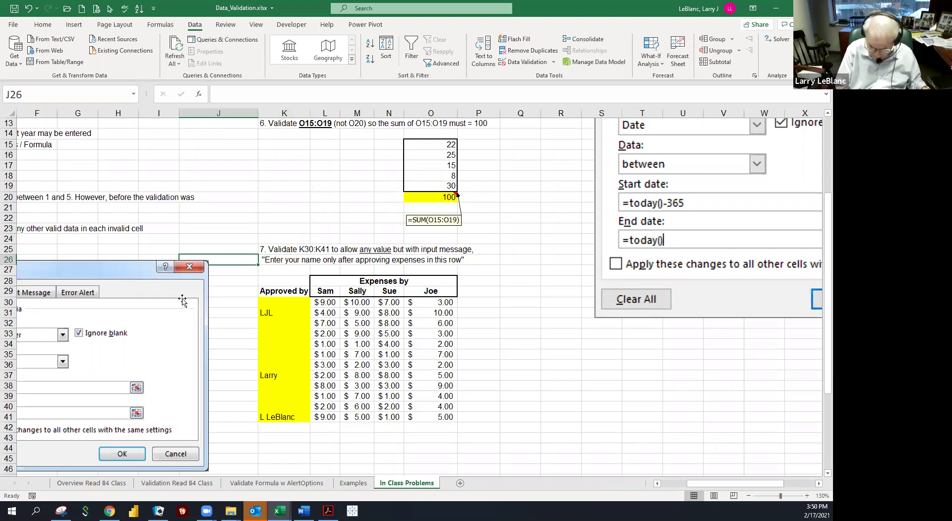
pyautogui.moveTo(228, 292); pyautogui.dragTo(228, 427)
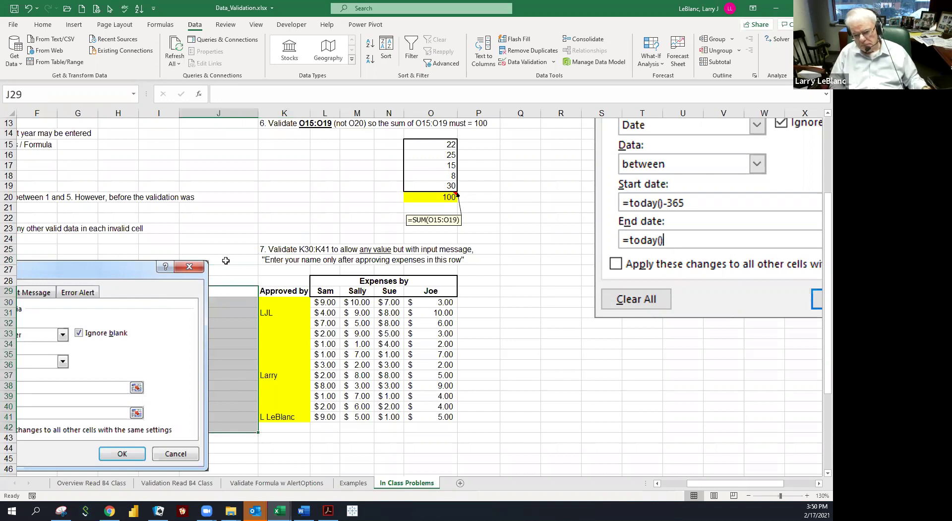
pyautogui.moveTo(226, 253); pyautogui.dragTo(229, 427)
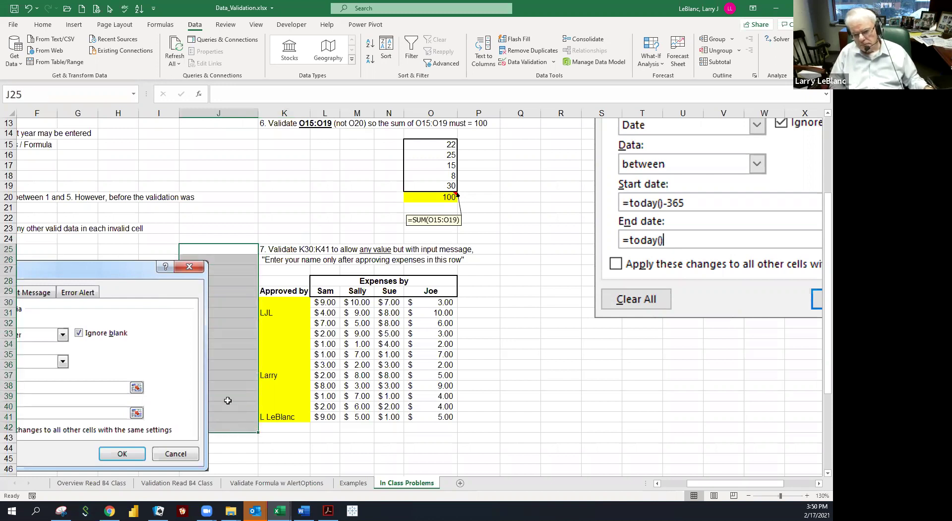
pyautogui.click(229, 395)
pyautogui.click(228, 386)
pyautogui.click(227, 375)
pyautogui.click(227, 364)
pyautogui.click(223, 355)
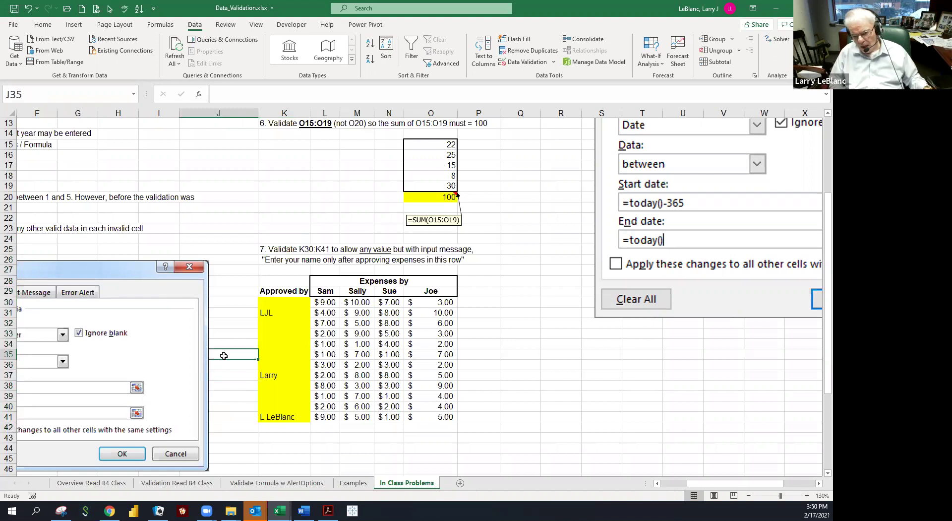
pyautogui.doubleClick(224, 344)
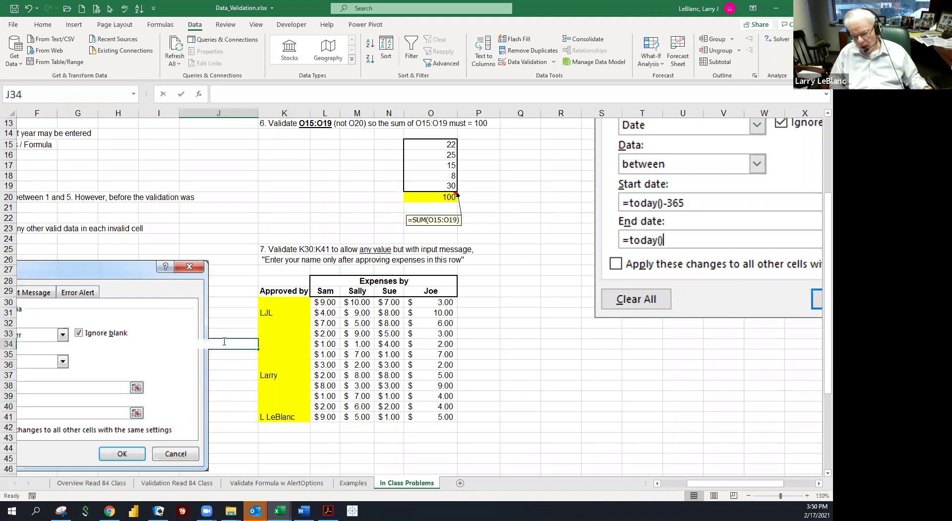
# Switch to the Brightspace Announcements document in Word and add the closing paragraph "There will be no test questions on data validation.".
pyautogui.click(777, 13)
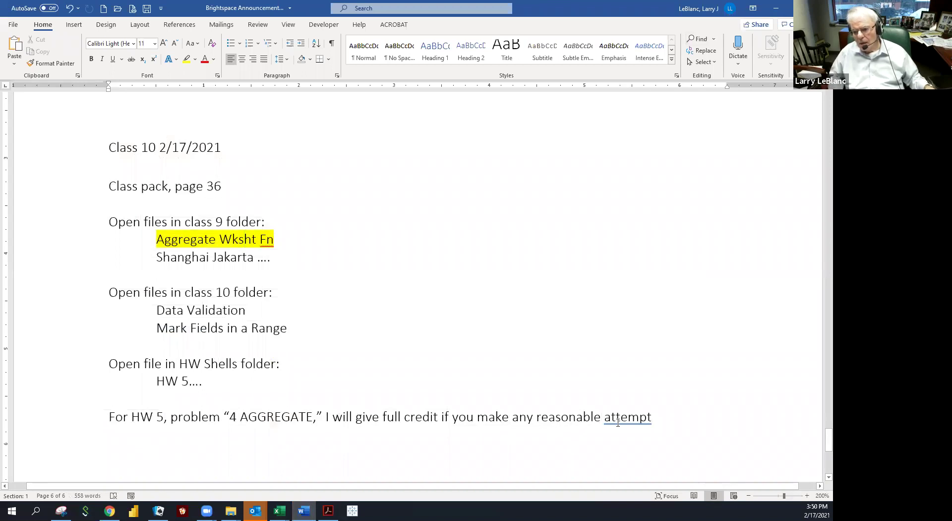
pyautogui.press('Return')
pyautogui.press('Return')
pyautogui.write('T')
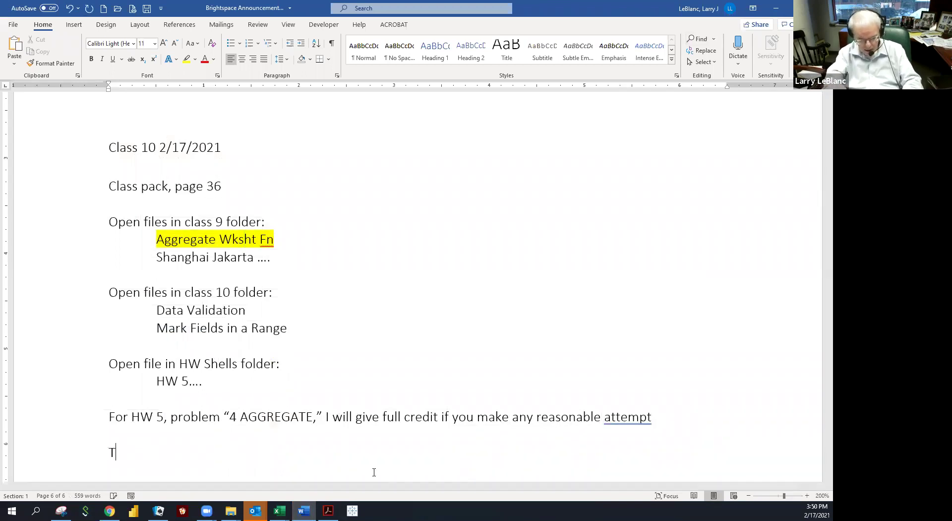
pyautogui.write('here will ')
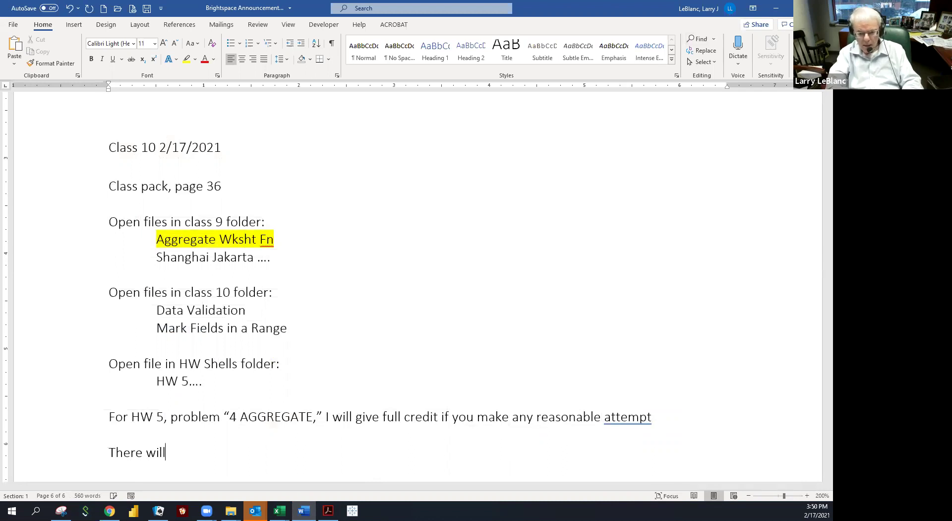
pyautogui.write('be no te')
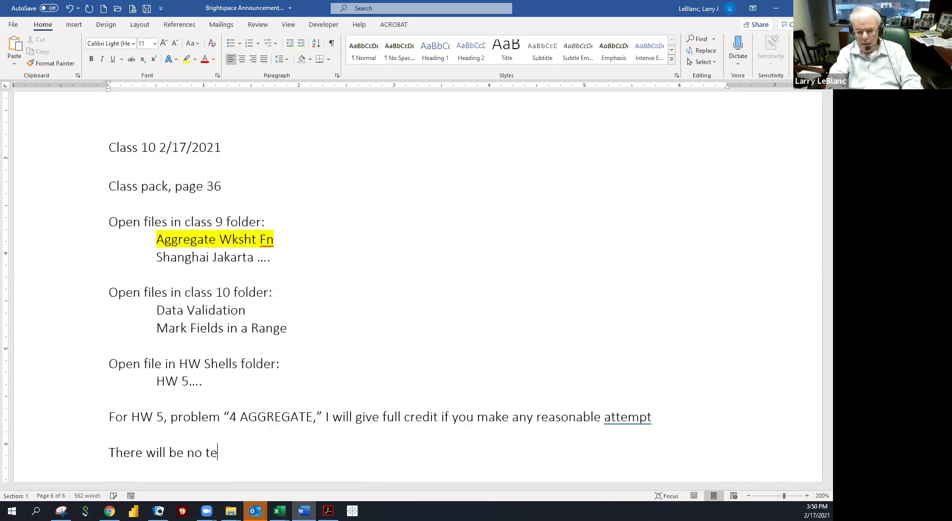
pyautogui.write('st questins')
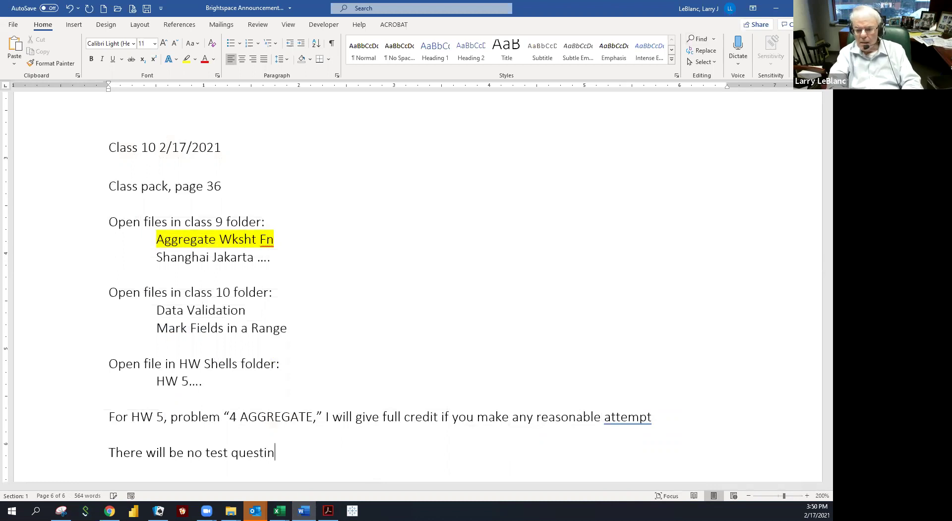
pyautogui.press('BackSpace')
pyautogui.press('BackSpace')
pyautogui.press('BackSpace')
pyautogui.write('ions ')
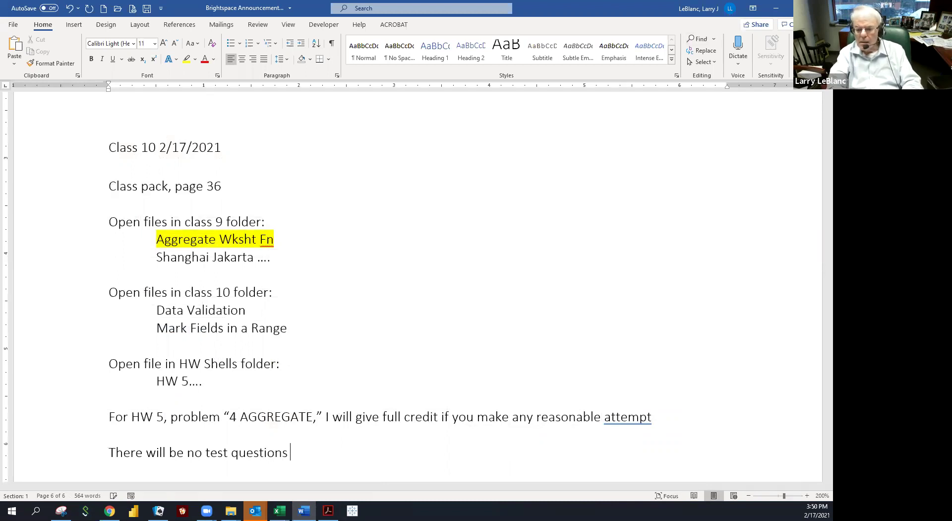
pyautogui.write('on data ')
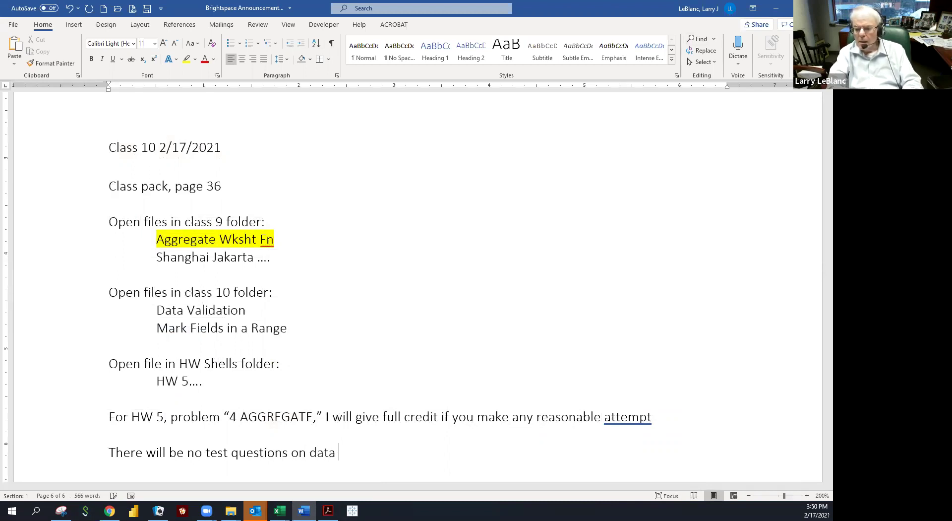
pyautogui.write('validat')
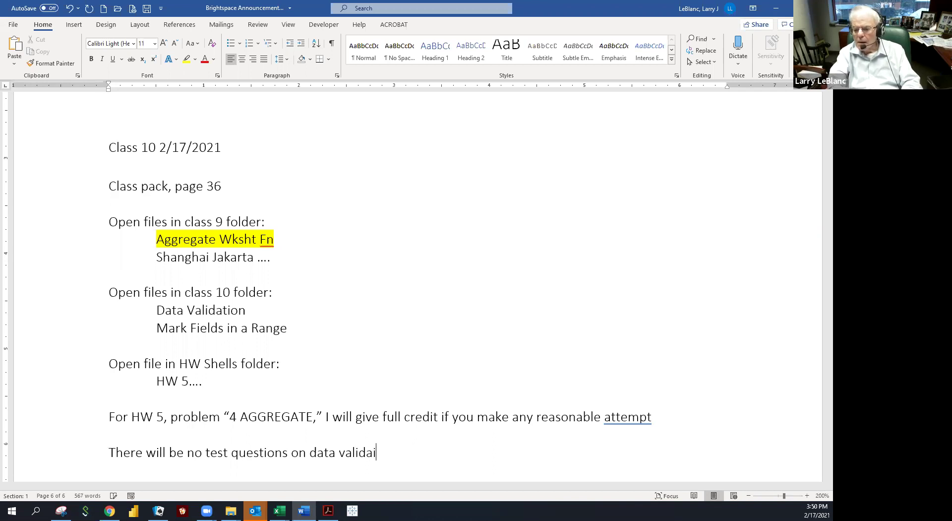
pyautogui.write('ion')
# Continue the new paragraph with the sentence "There is one team homework question on this.".
pyautogui.write('. Ther')
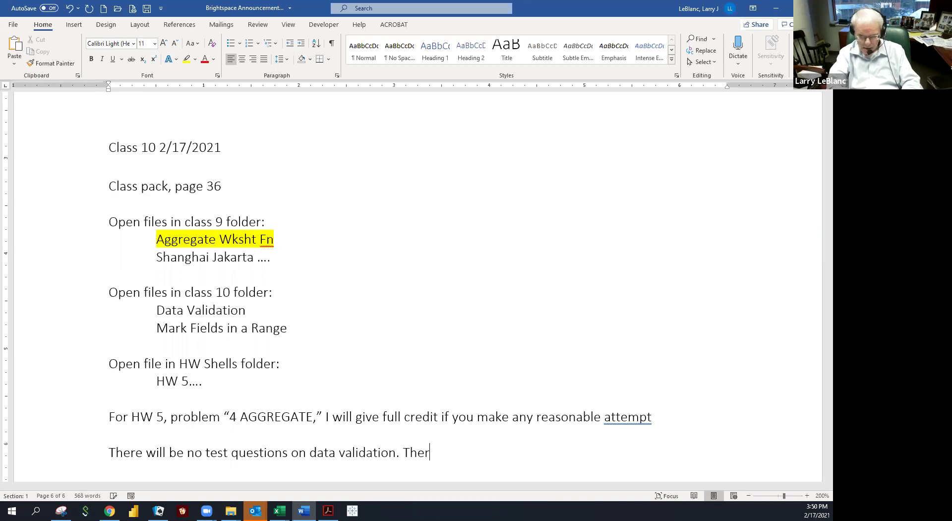
pyautogui.write('e is one')
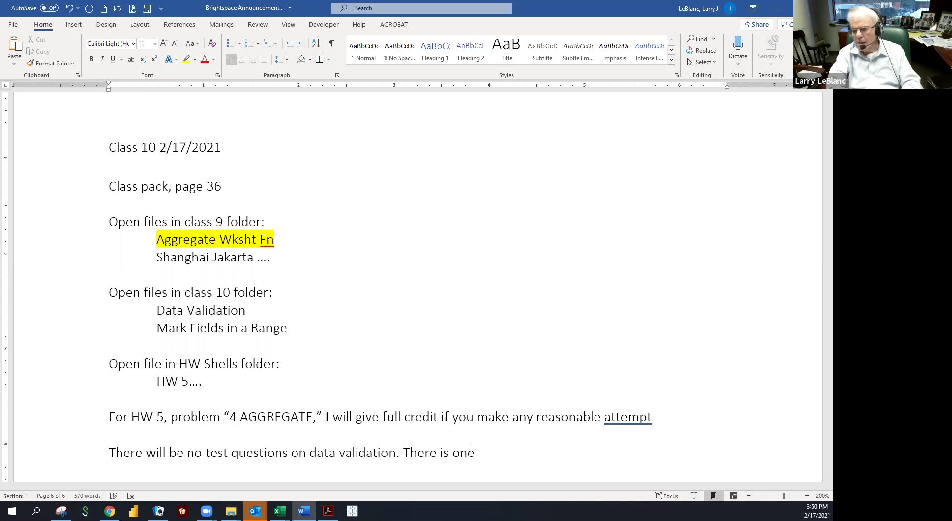
pyautogui.write(' team ')
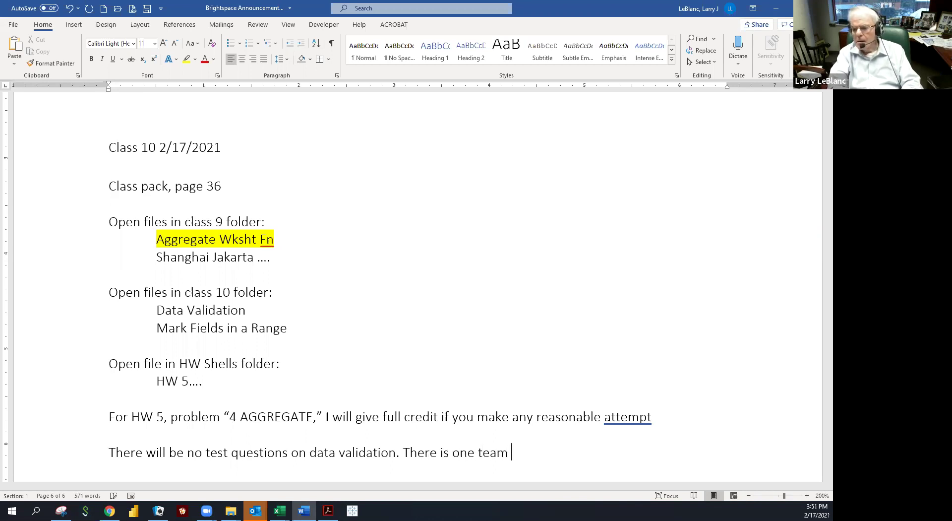
pyautogui.write('homework question')
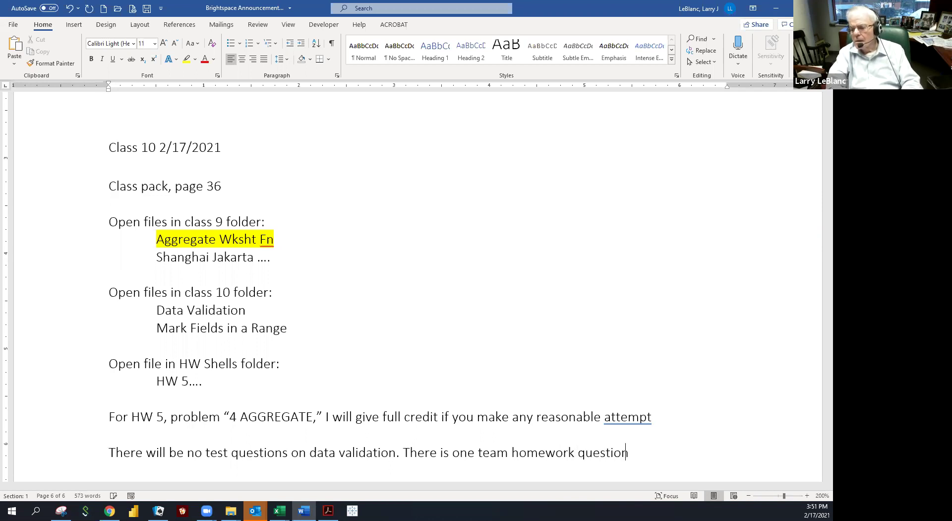
pyautogui.write(' on this.')
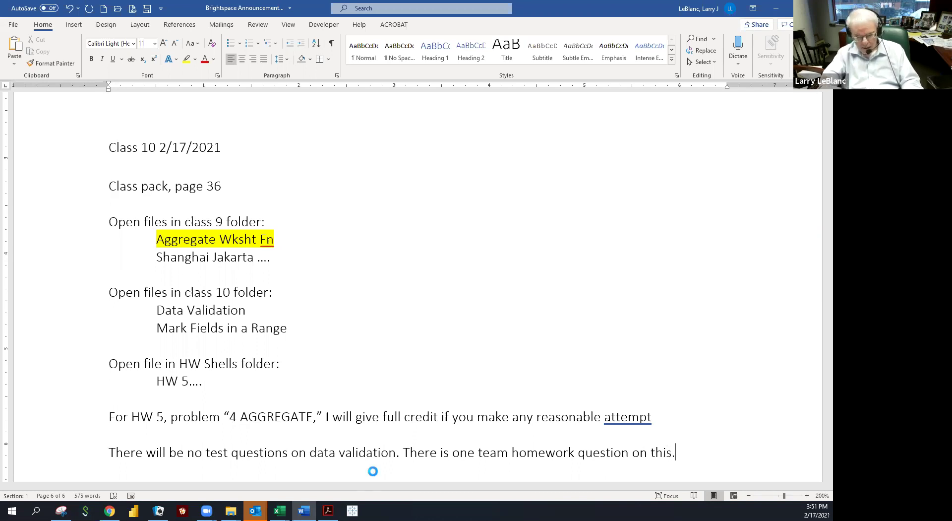
# Highlight the whole paragraph about data validation test and homework questions in bright green.
pyautogui.scroll(-3, 332, 461)
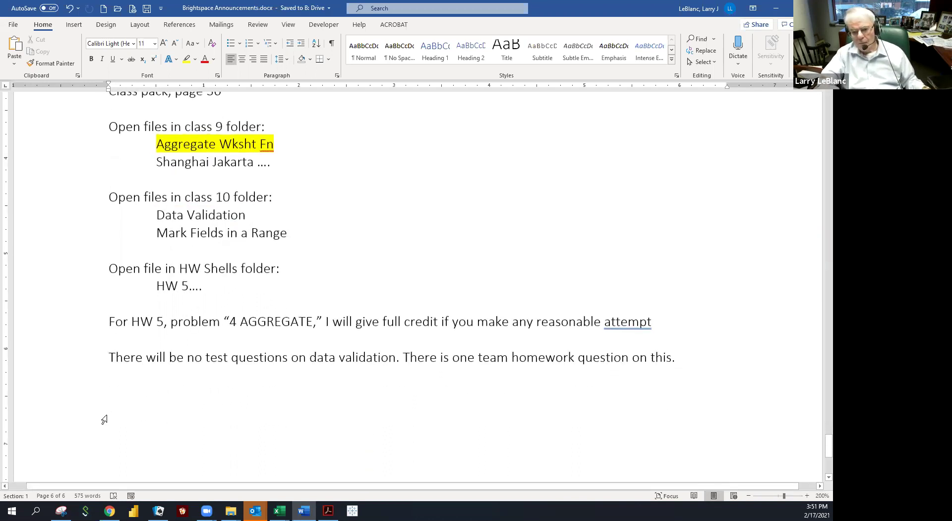
pyautogui.click(64, 358)
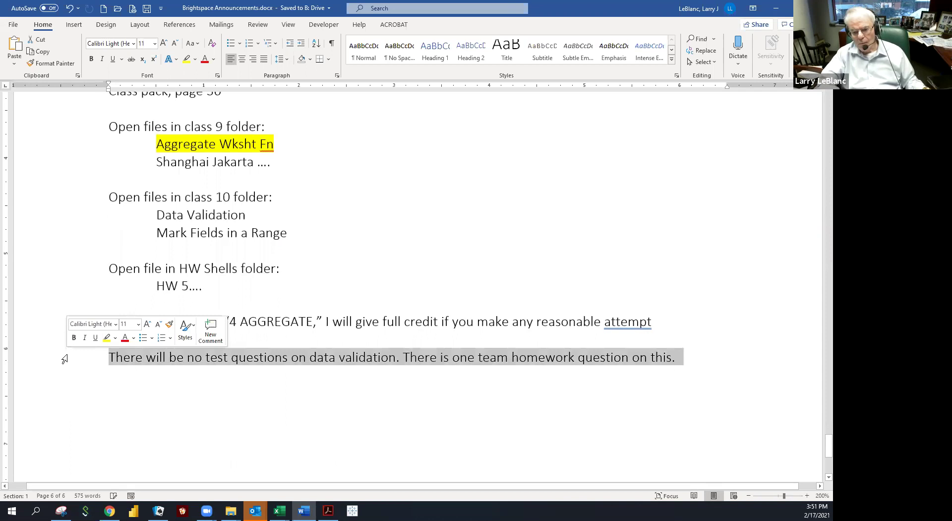
pyautogui.click(195, 61)
pyautogui.click(203, 75)
pyautogui.click(172, 314)
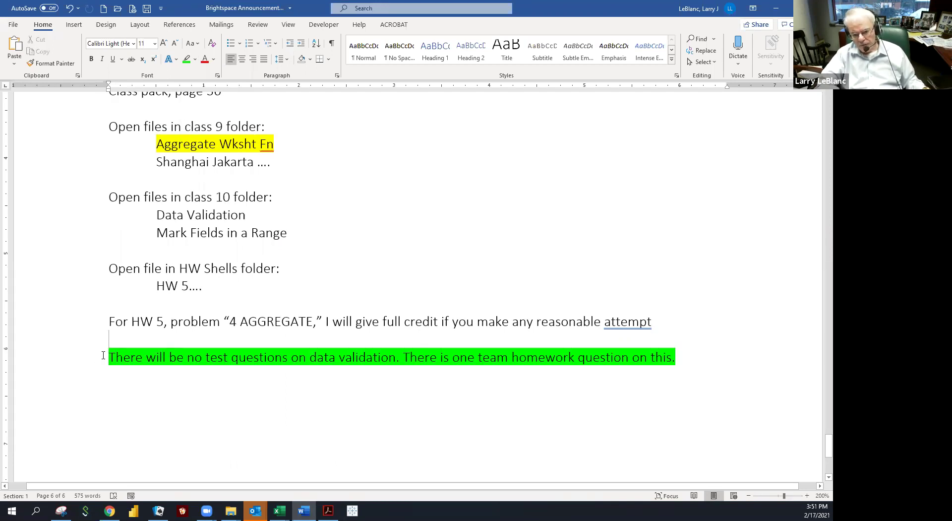
pyautogui.moveTo(103, 355); pyautogui.dragTo(514, 357)
pyautogui.click(512, 357)
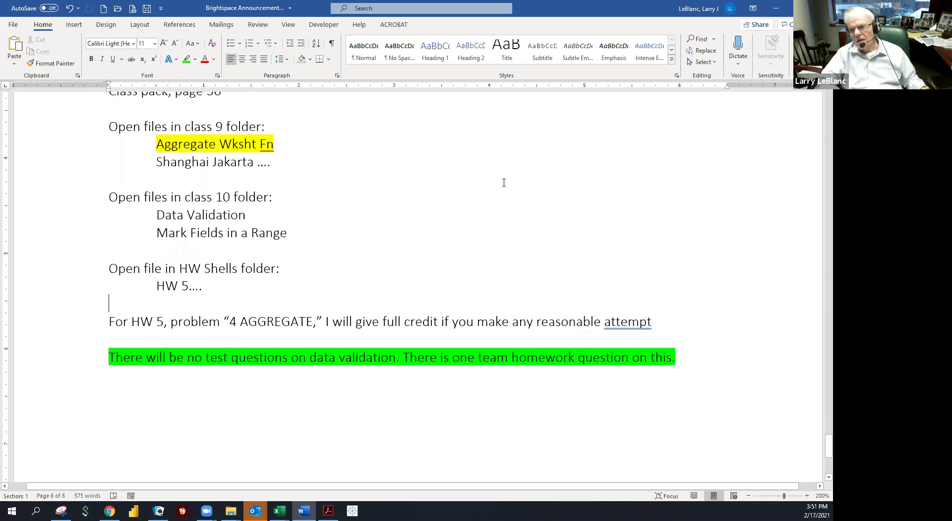
# Switch to the Excel workbook HW_5 HLookup Validate ID Aggregate LP.xlsx and display its "2. Data Validation" sheet.
pyautogui.click(776, 9)
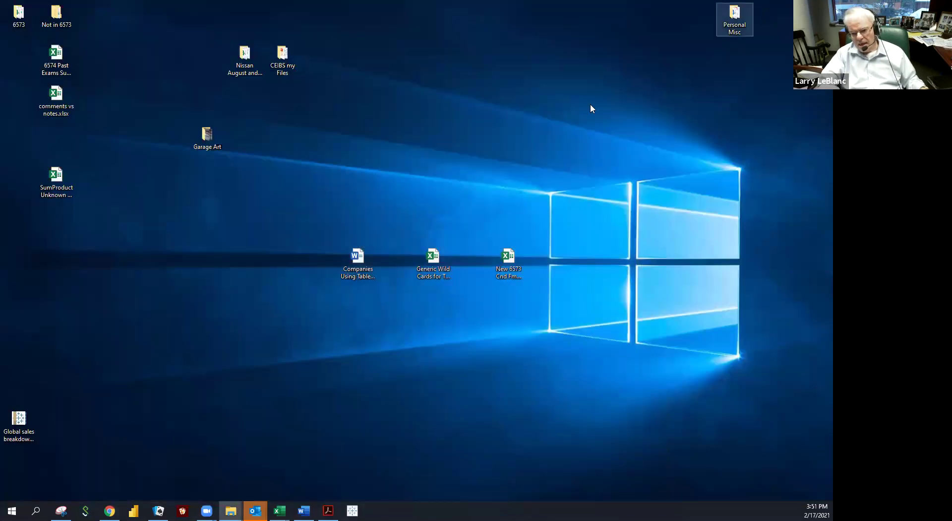
pyautogui.moveTo(286, 510)
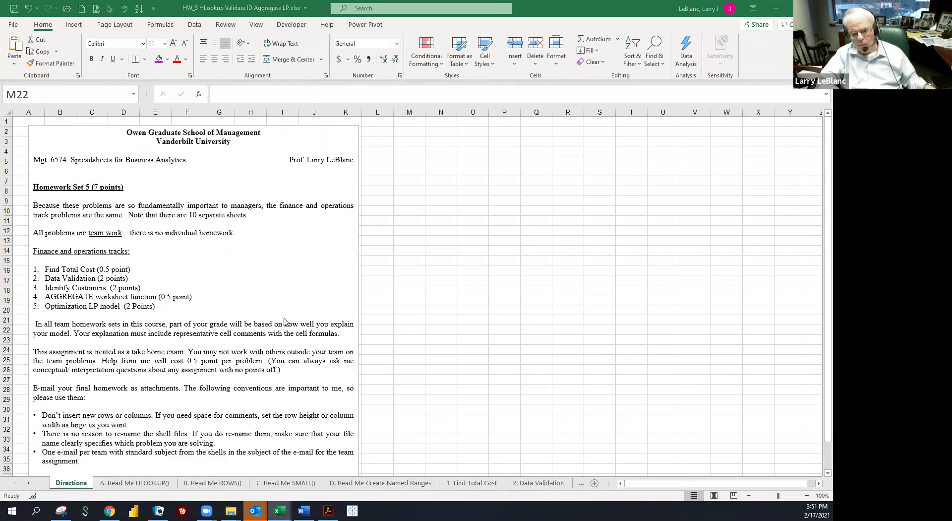
pyautogui.click(522, 484)
pyautogui.click(96, 266)
pyautogui.moveTo(96, 266); pyautogui.dragTo(94, 258)
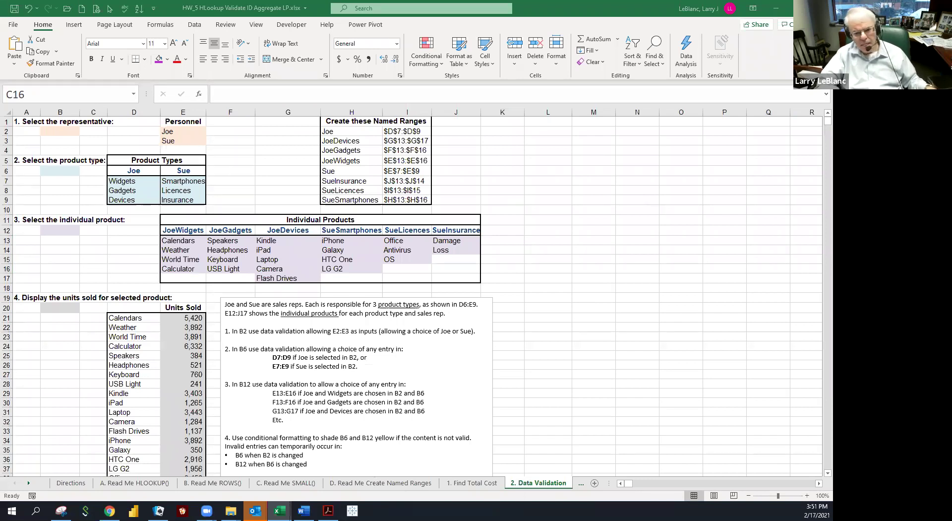
pyautogui.click(66, 201)
pyautogui.click(60, 188)
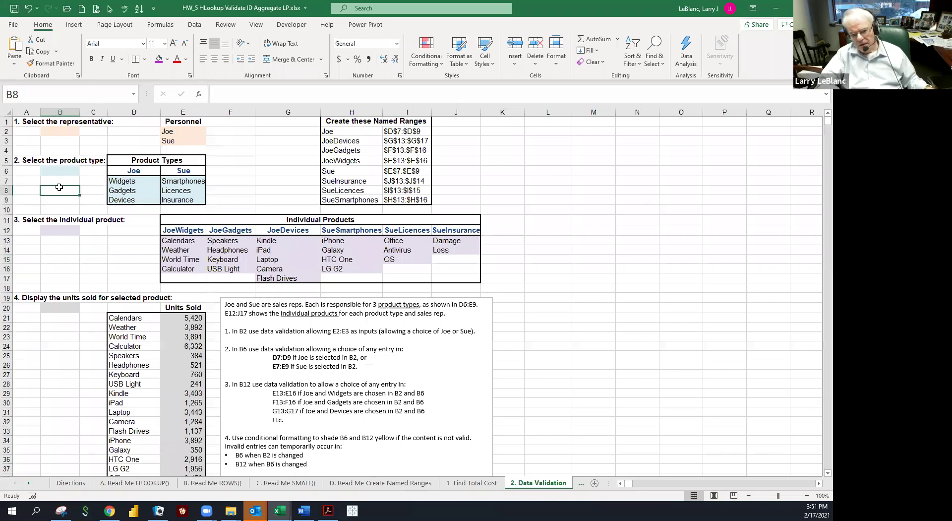
pyautogui.click(48, 178)
pyautogui.click(34, 182)
pyautogui.click(60, 181)
pyautogui.click(52, 173)
pyautogui.click(52, 197)
pyautogui.click(52, 207)
pyautogui.click(54, 200)
pyautogui.click(54, 188)
pyautogui.click(50, 182)
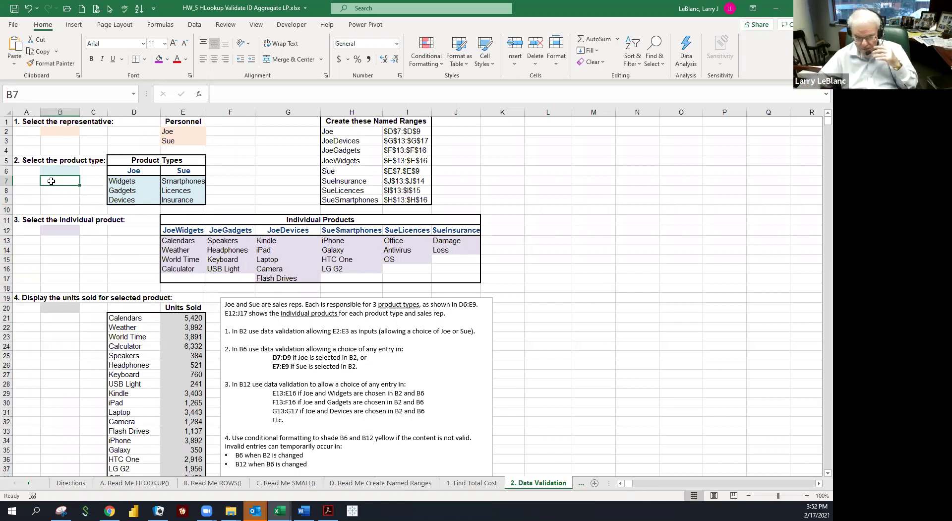
pyautogui.click(52, 133)
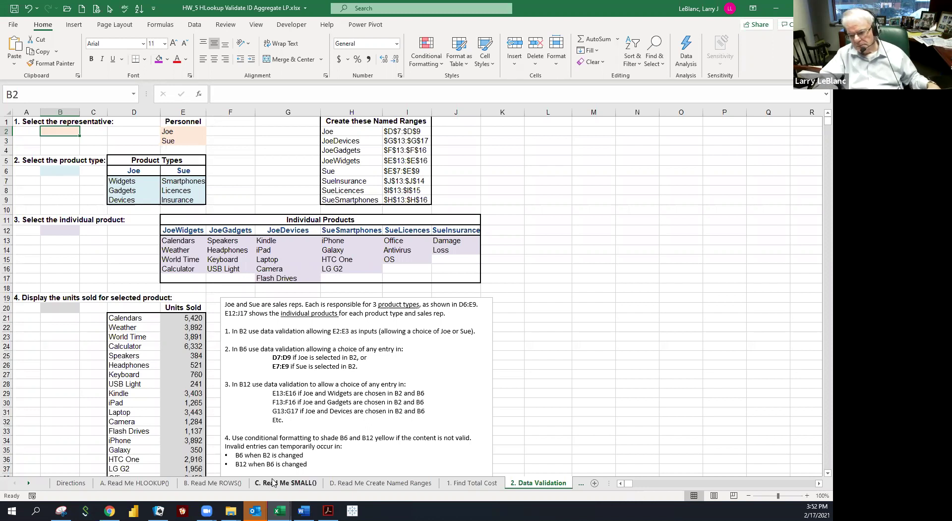
pyautogui.click(29, 485)
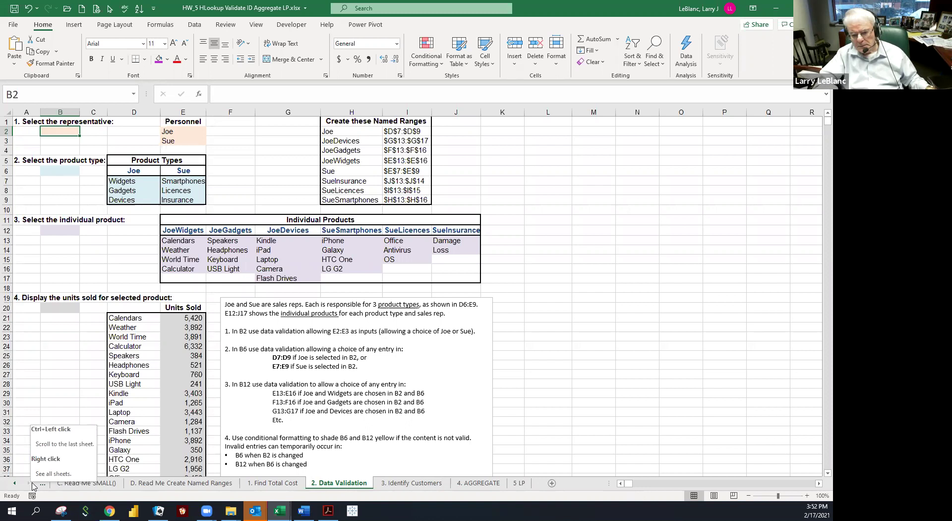
pyautogui.click(93, 278)
pyautogui.click(73, 271)
pyautogui.click(32, 268)
pyautogui.click(55, 269)
pyautogui.click(33, 260)
pyautogui.click(57, 260)
pyautogui.click(60, 267)
pyautogui.click(85, 264)
pyautogui.click(62, 266)
pyautogui.click(34, 267)
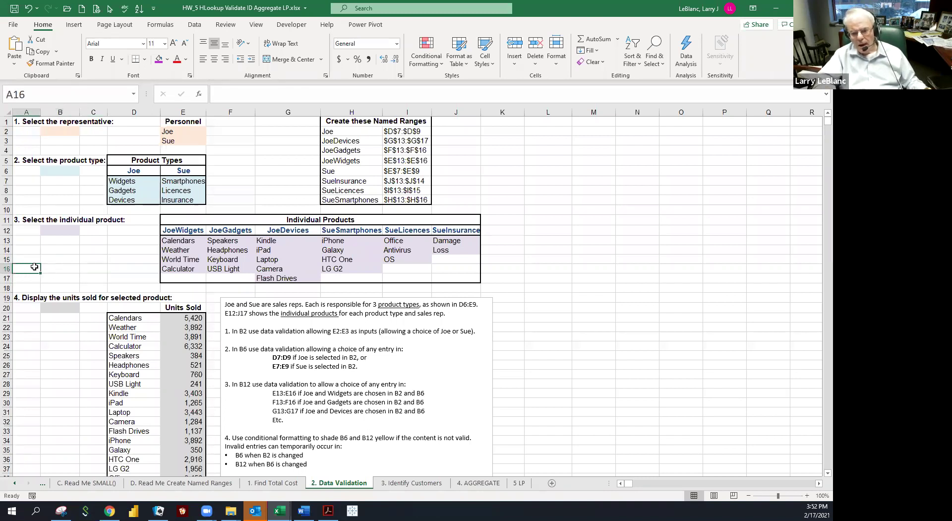
# Move the instructions text box up so it sits just below the Product Types and named ranges tables.
pyautogui.click(804, 496)
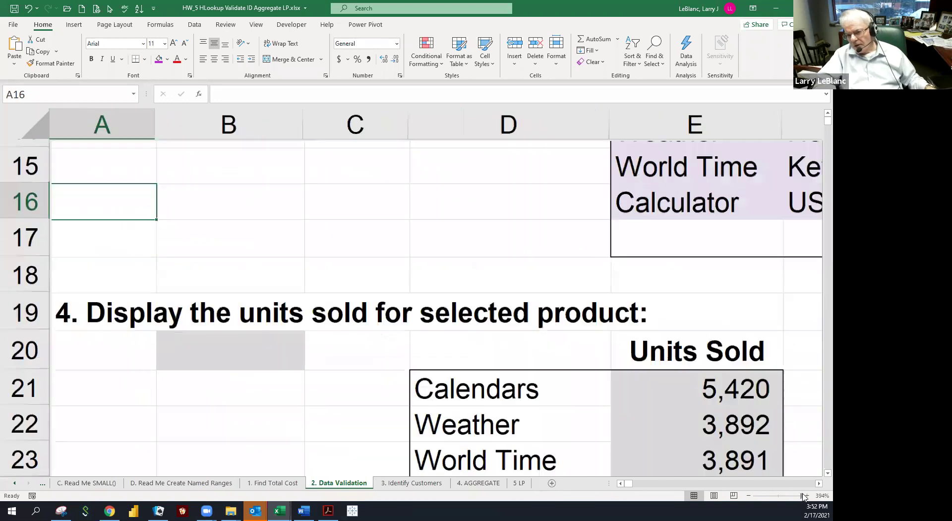
pyautogui.click(781, 495)
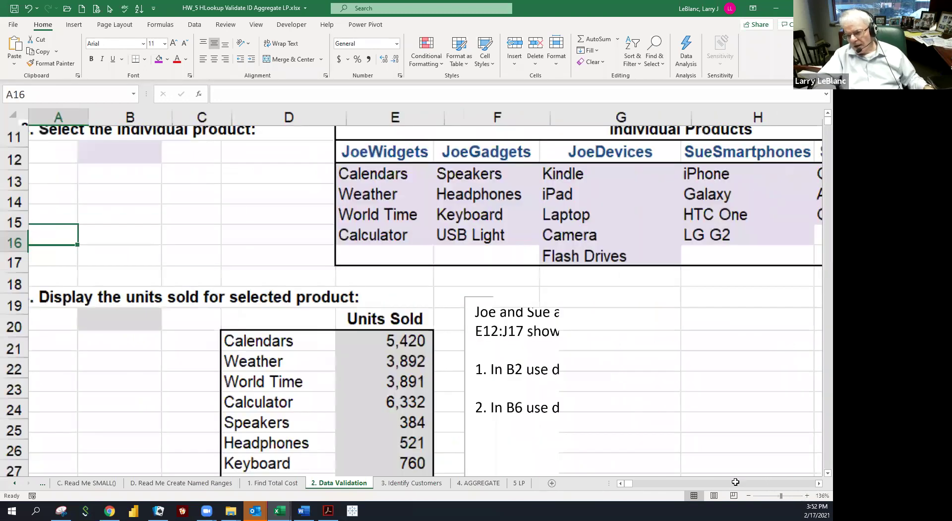
pyautogui.scroll(2, 307, 270)
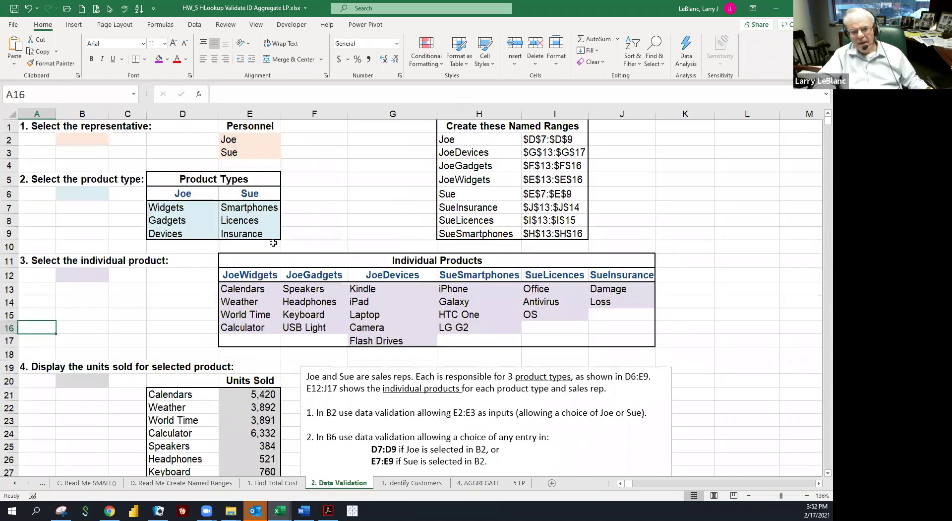
pyautogui.click(309, 377)
pyautogui.moveTo(292, 366); pyautogui.dragTo(191, 233)
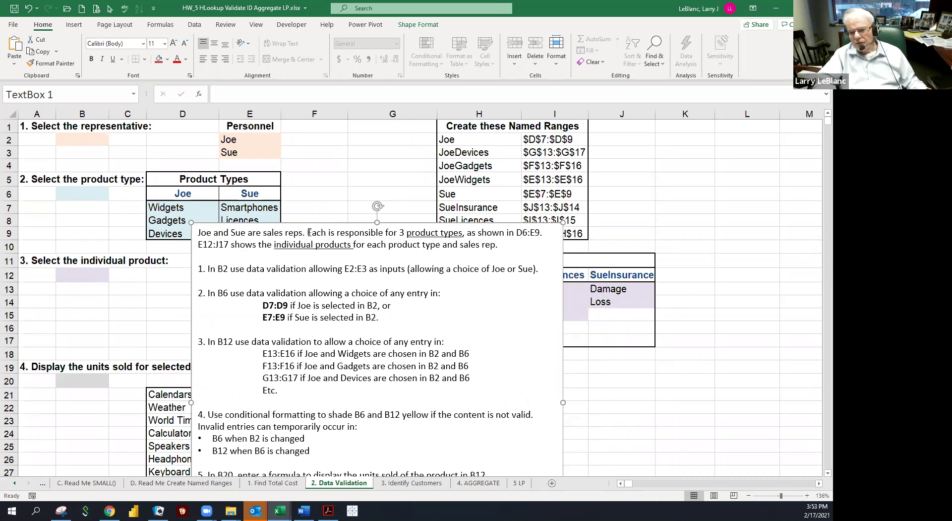
pyautogui.moveTo(310, 224); pyautogui.dragTo(354, 243)
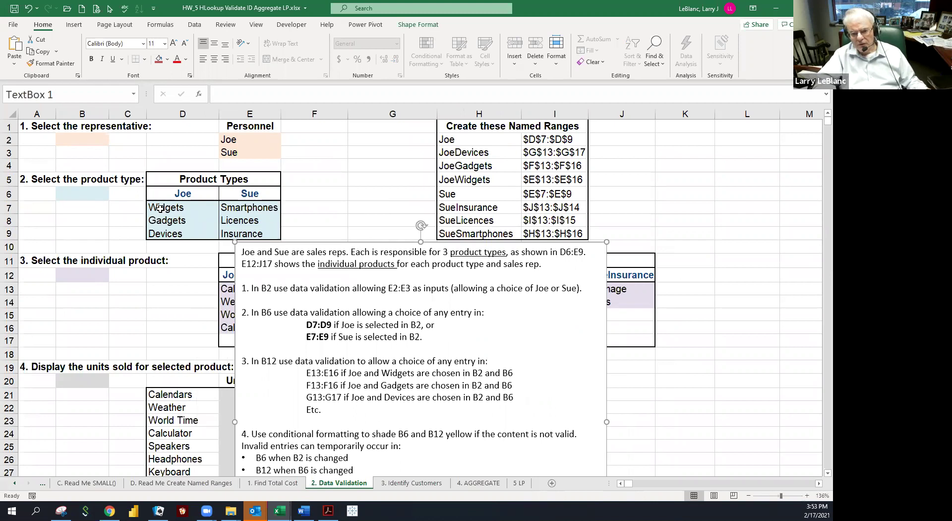
pyautogui.click(163, 233)
pyautogui.moveTo(160, 209); pyautogui.dragTo(166, 229)
pyautogui.moveTo(234, 208); pyautogui.dragTo(236, 232)
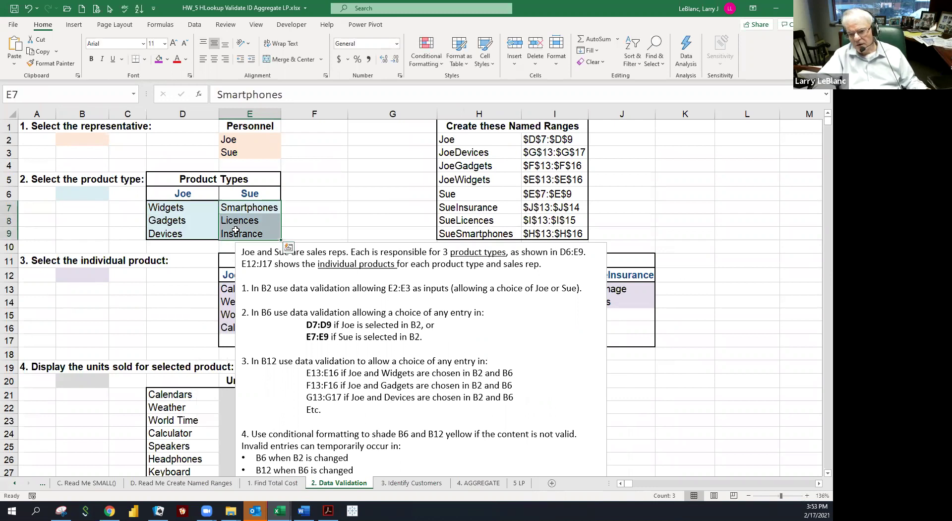
pyautogui.click(300, 243)
pyautogui.moveTo(300, 243); pyautogui.dragTo(326, 257)
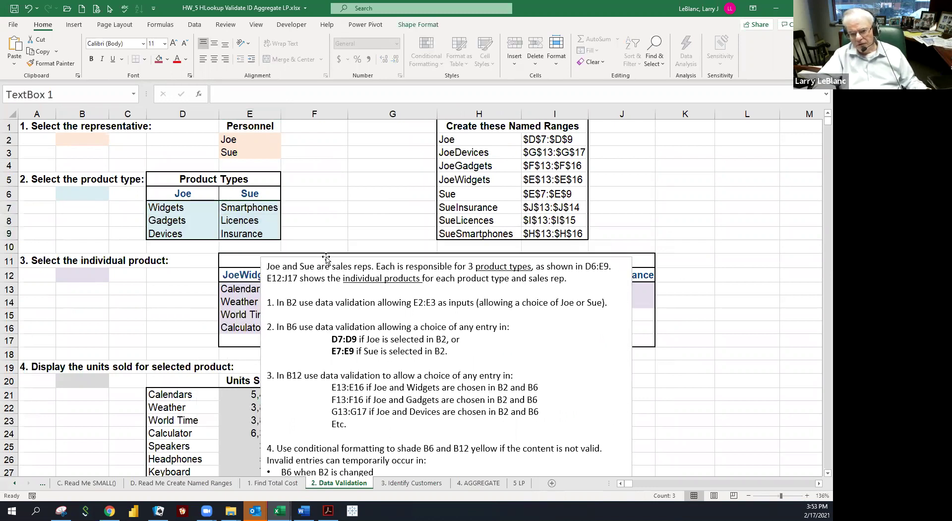
pyautogui.click(274, 301)
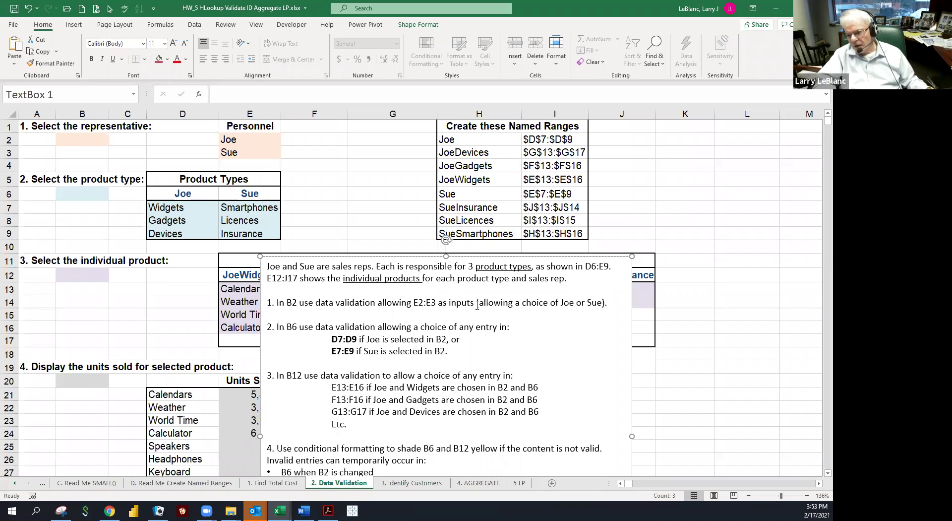
# Examine the representative selection cell B2 and its allowed choices in the Personnel list E2:E3.
pyautogui.click(79, 142)
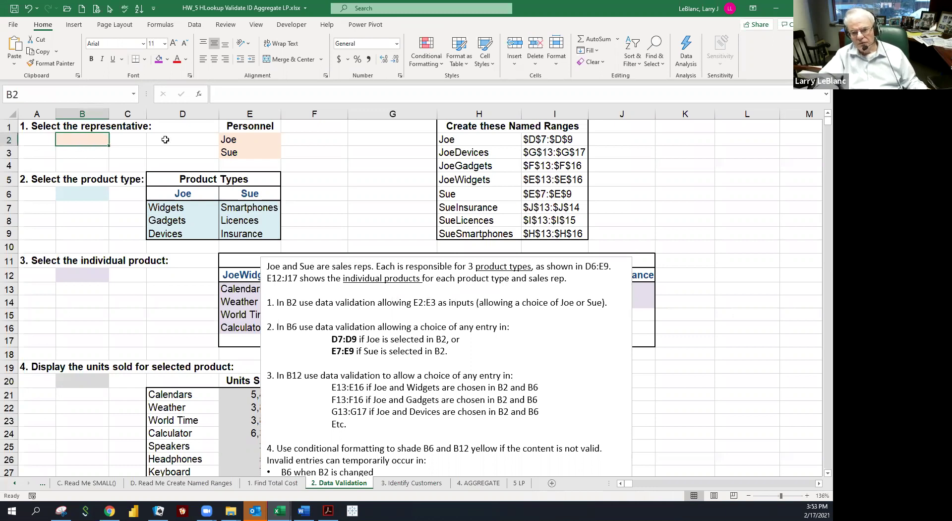
pyautogui.moveTo(238, 140); pyautogui.dragTo(236, 149)
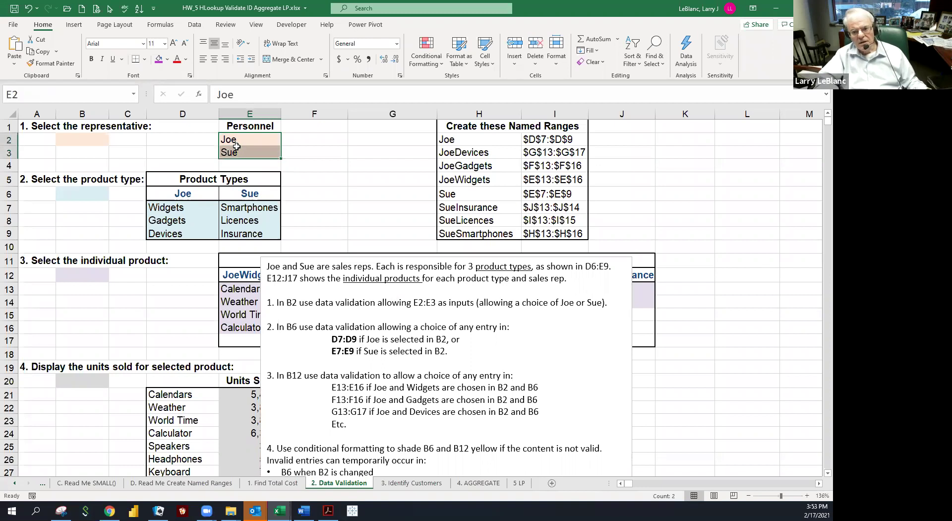
pyautogui.click(233, 140)
pyautogui.click(236, 151)
pyautogui.click(234, 141)
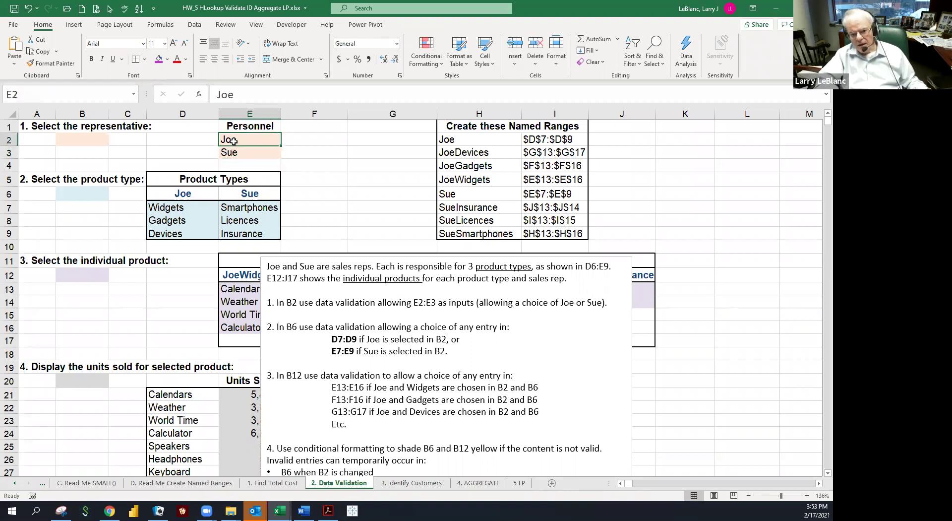
pyautogui.click(74, 143)
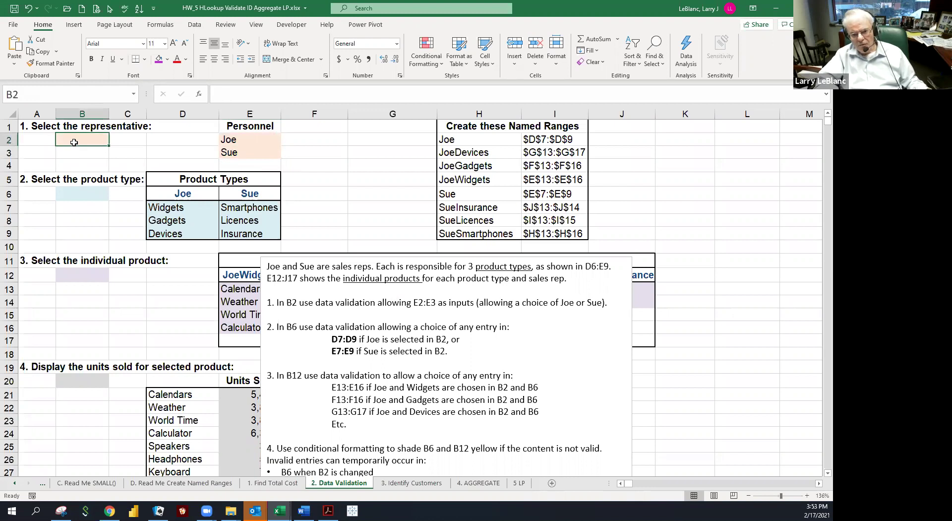
# Examine how the product type choices for B6 come from D7:D9 or E7:E9 depending on the representative in B2.
pyautogui.click(75, 193)
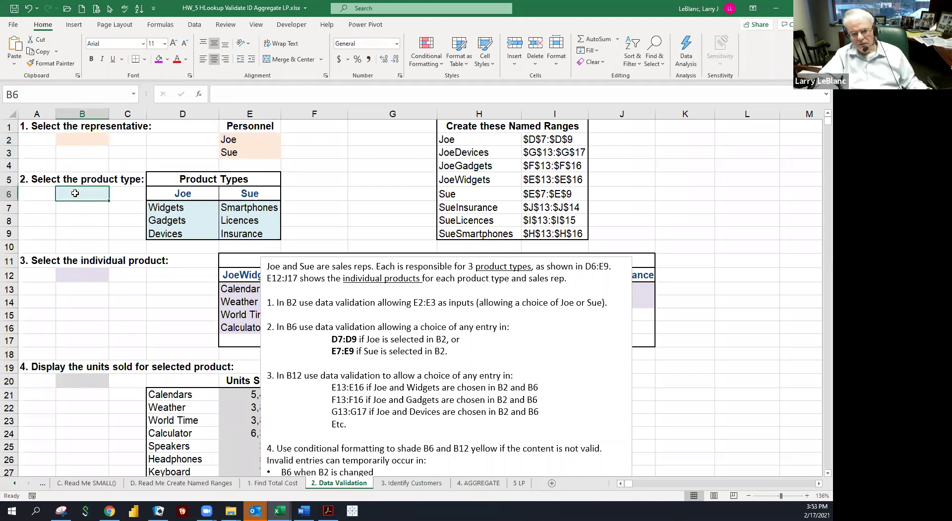
pyautogui.moveTo(161, 207); pyautogui.dragTo(162, 233)
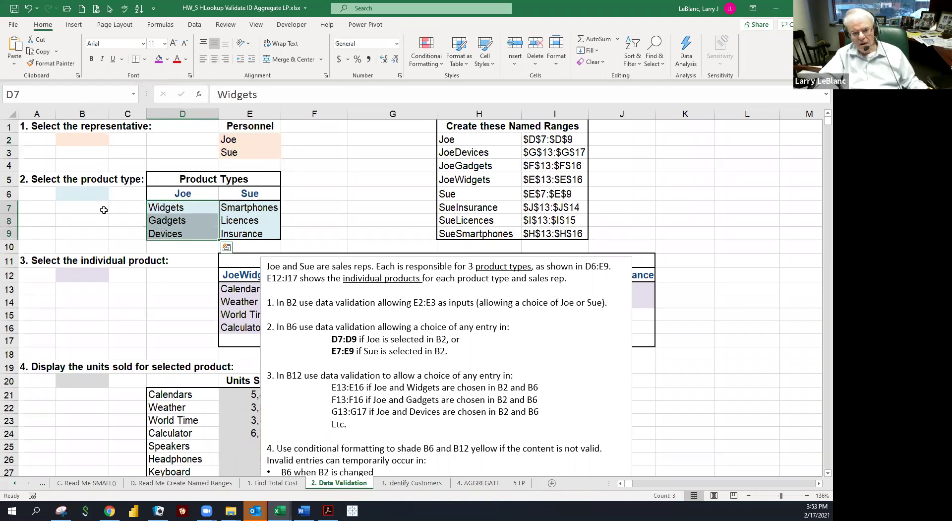
pyautogui.click(73, 194)
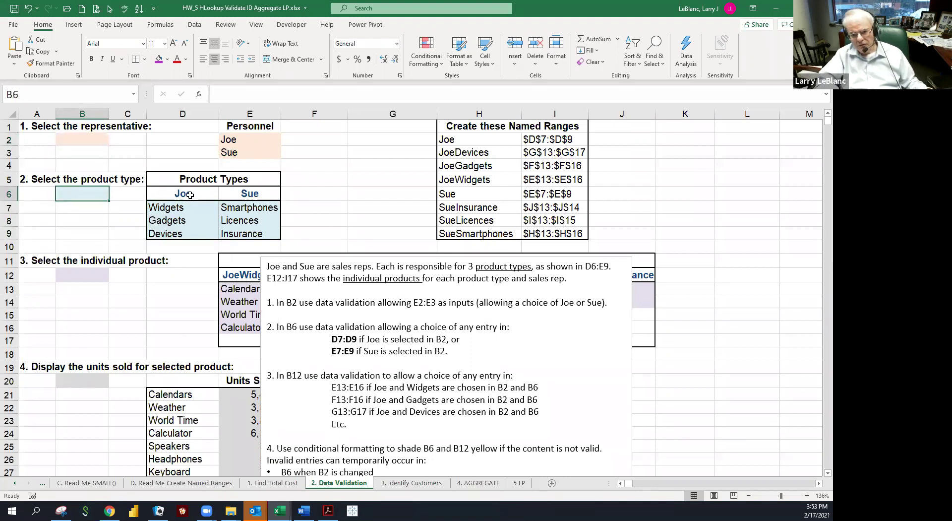
pyautogui.click(74, 142)
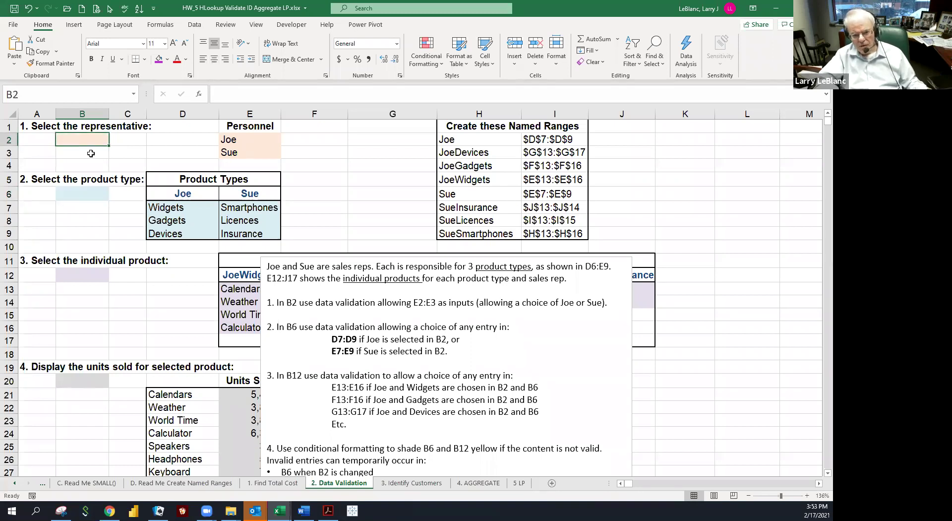
pyautogui.click(75, 197)
pyautogui.moveTo(227, 207); pyautogui.dragTo(232, 229)
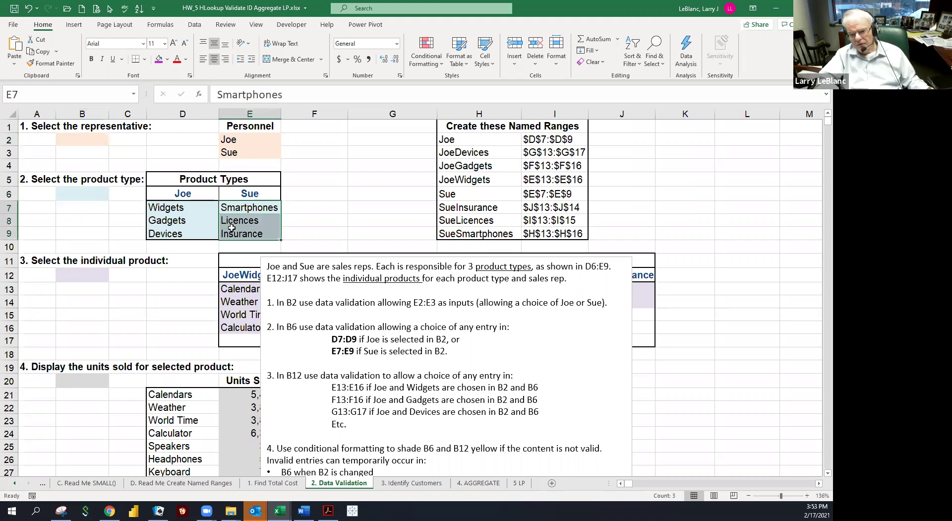
pyautogui.click(77, 142)
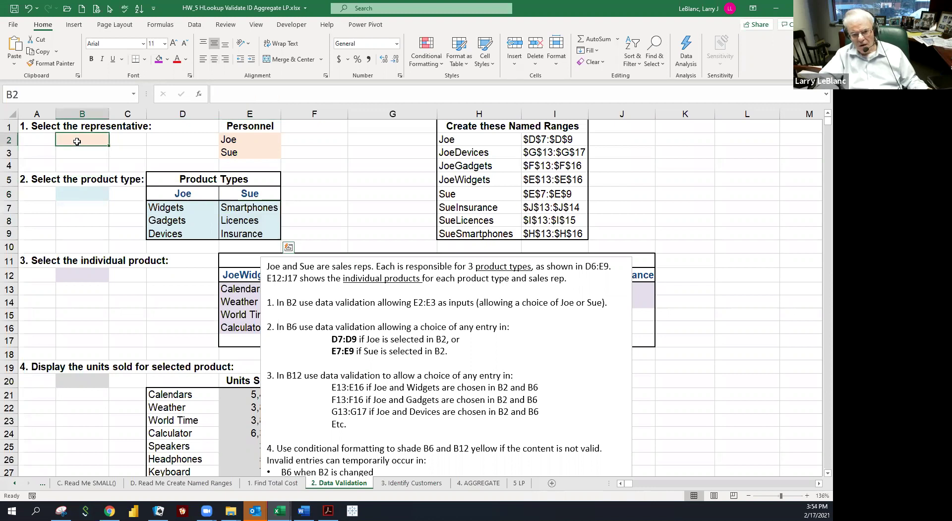
pyautogui.click(76, 192)
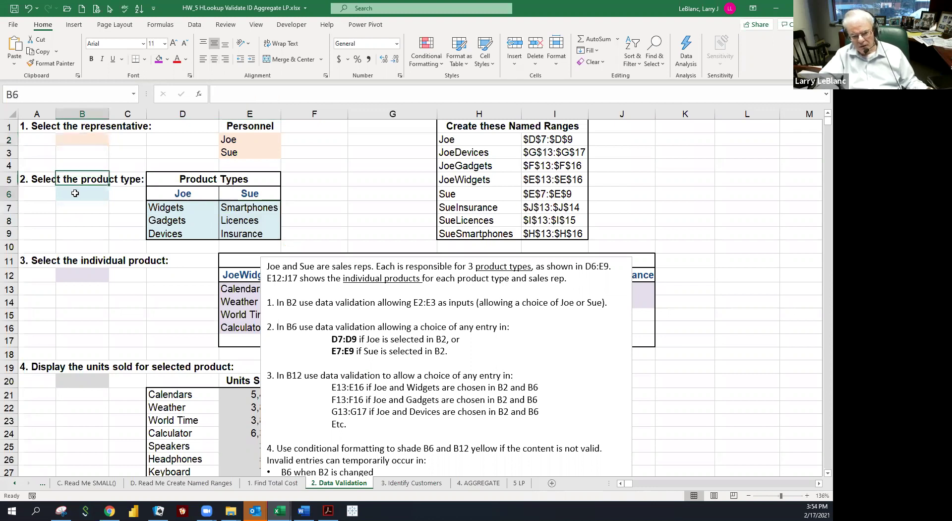
pyautogui.click(168, 209)
pyautogui.moveTo(167, 209); pyautogui.dragTo(167, 229)
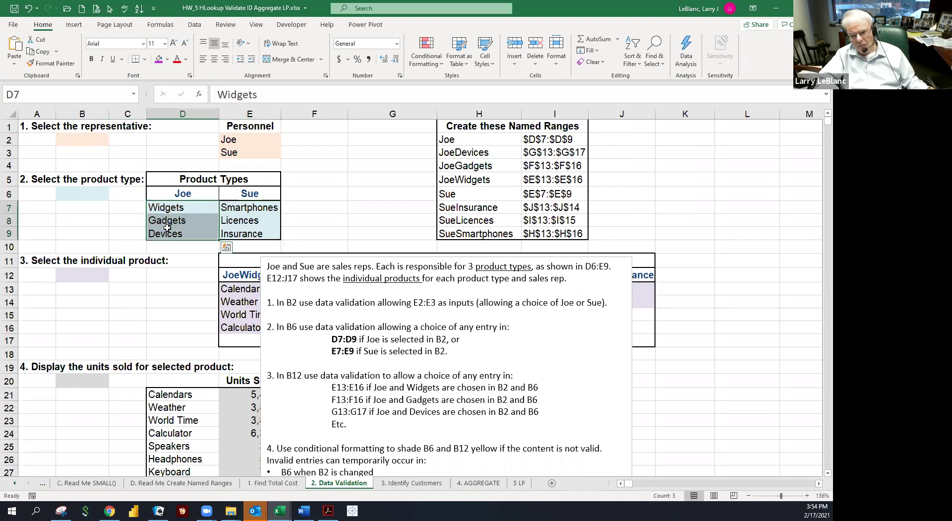
# Shade the first representative's product types in D7:D9 bright purple.
pyautogui.click(451, 129)
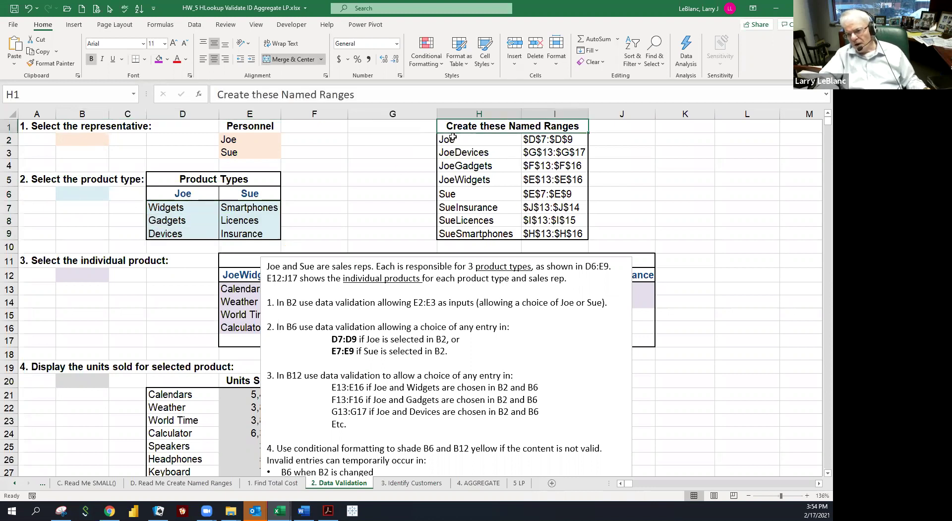
pyautogui.moveTo(176, 204); pyautogui.dragTo(177, 233)
pyautogui.click(158, 60)
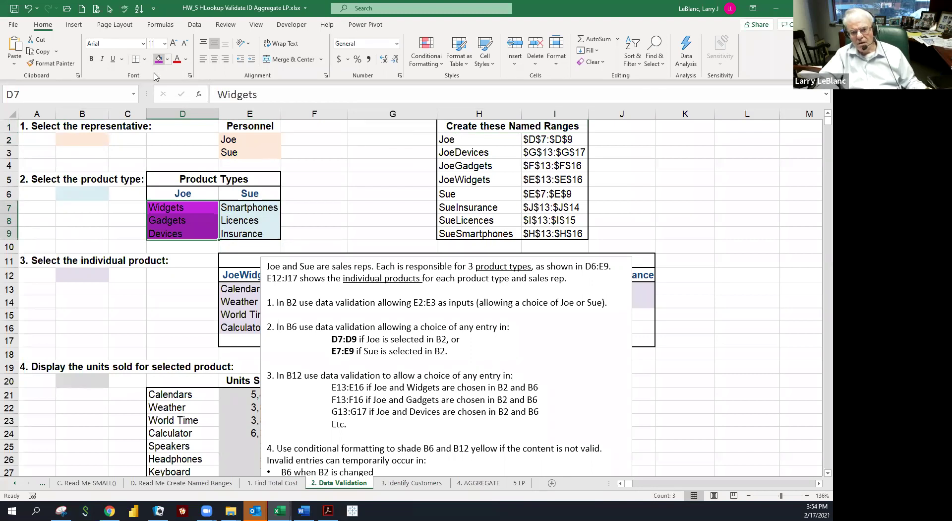
# Enter the first representative listed under Personnel in B2 and select the product type cell B6.
pyautogui.click(84, 139)
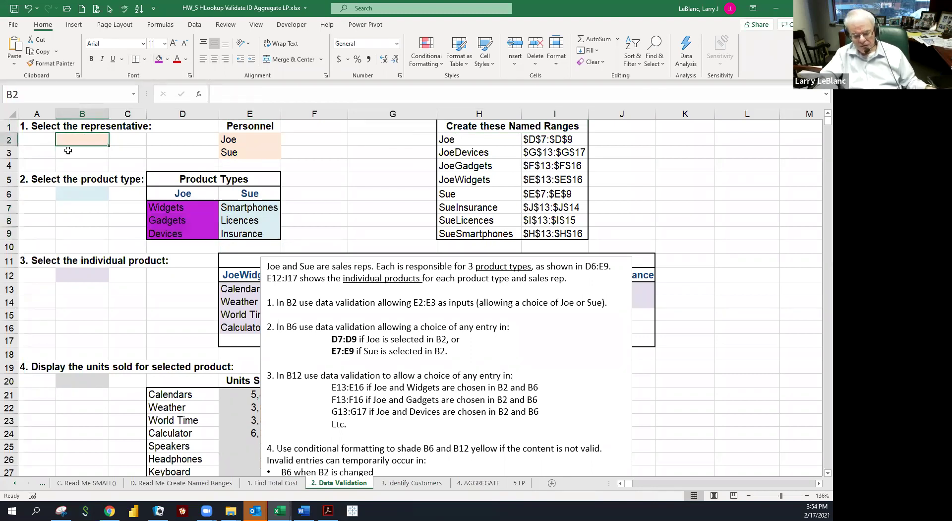
pyautogui.write('Joe')
pyautogui.click(66, 143)
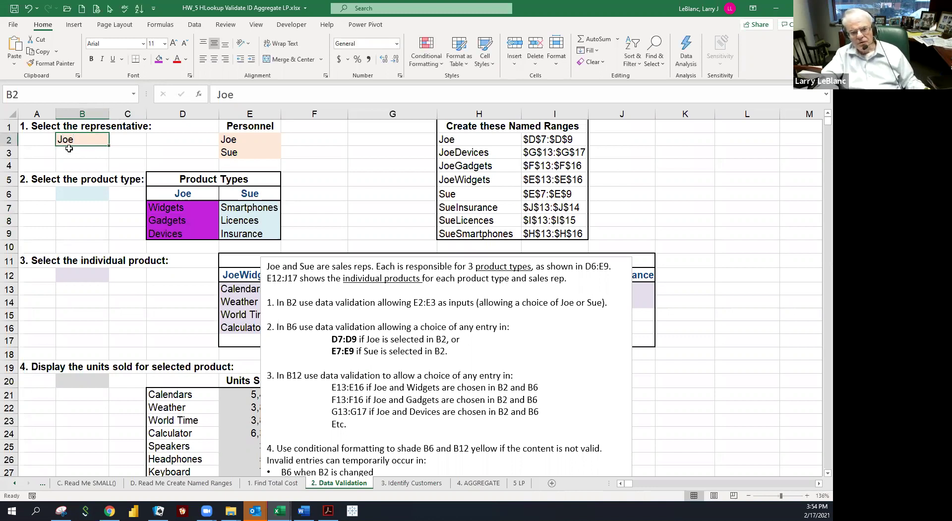
pyautogui.click(75, 193)
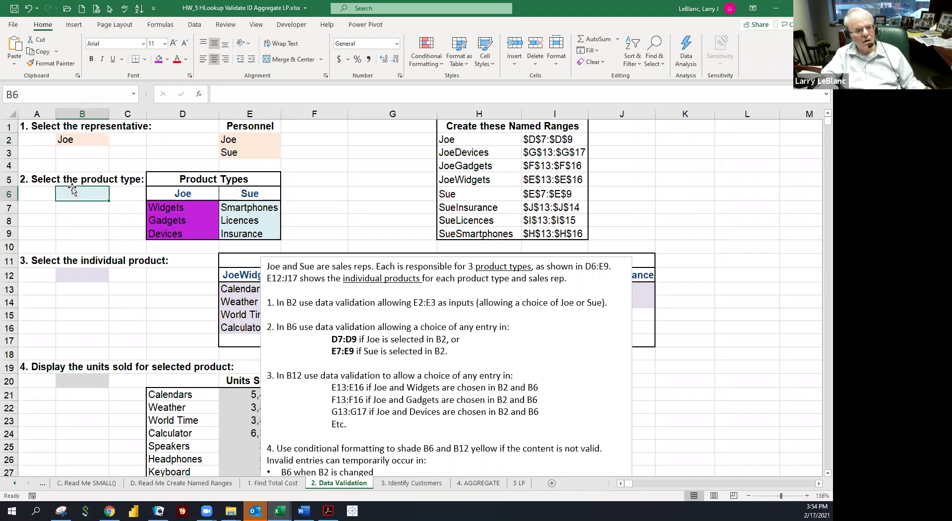
# Change the representative in B2 to the second one listed under Personnel.
pyautogui.click(69, 142)
pyautogui.write('S')
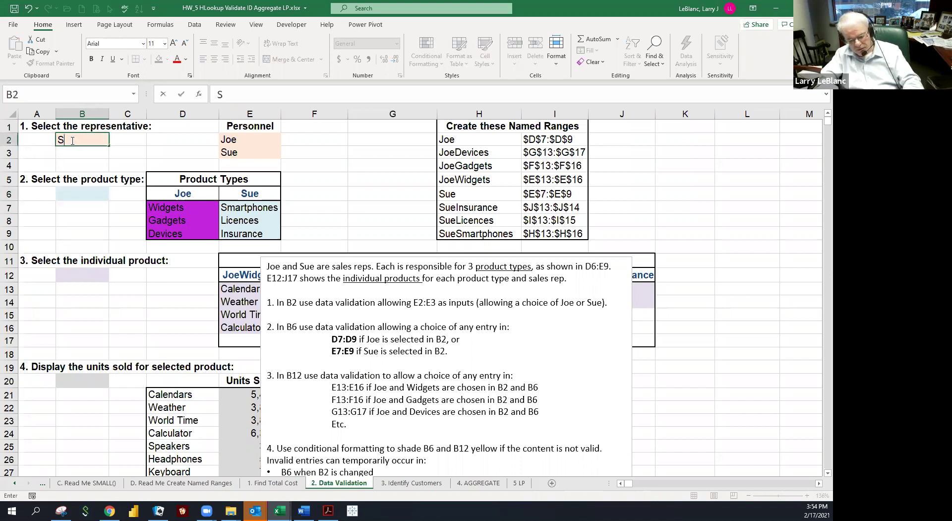
pyautogui.write('ue')
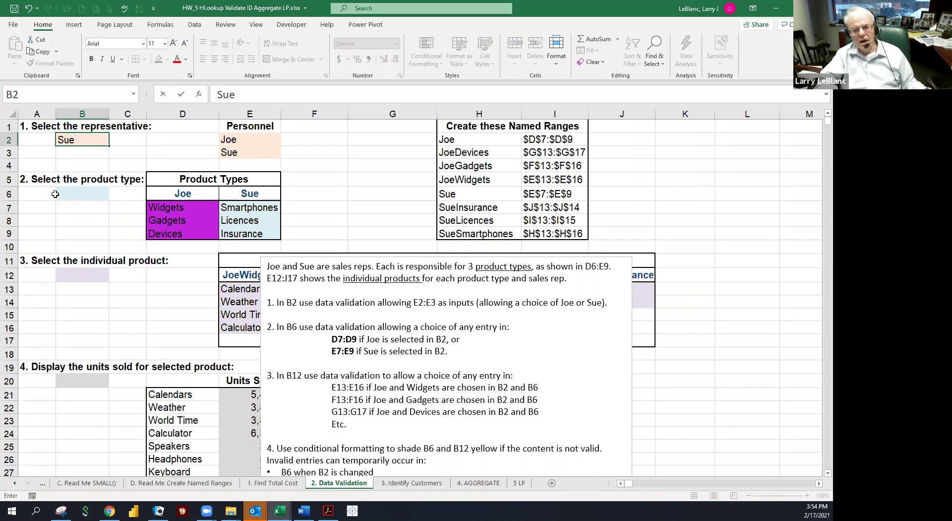
pyautogui.hotkey('ctrl', 'Return')
# Compare the product types in E7:E9 with the named ranges $D$7:$D$9 and $E$7:$E$9 that could supply B6.
pyautogui.click(74, 193)
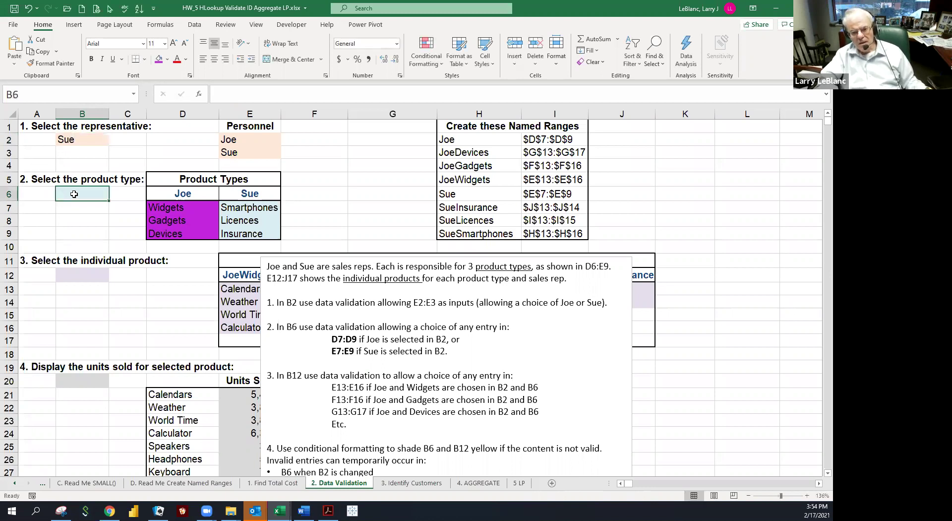
pyautogui.moveTo(234, 208); pyautogui.dragTo(236, 231)
pyautogui.moveTo(453, 139); pyautogui.dragTo(541, 141)
pyautogui.moveTo(455, 194); pyautogui.dragTo(540, 196)
pyautogui.click(178, 219)
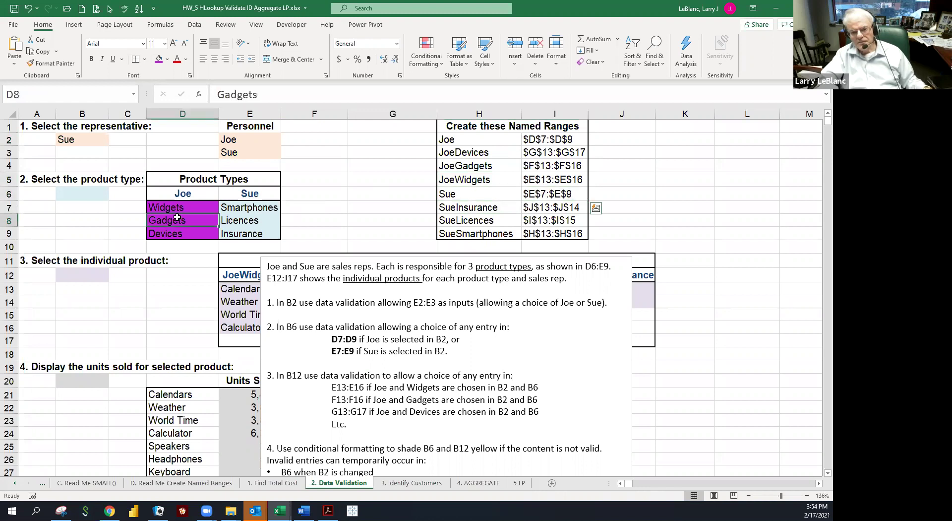
pyautogui.click(79, 193)
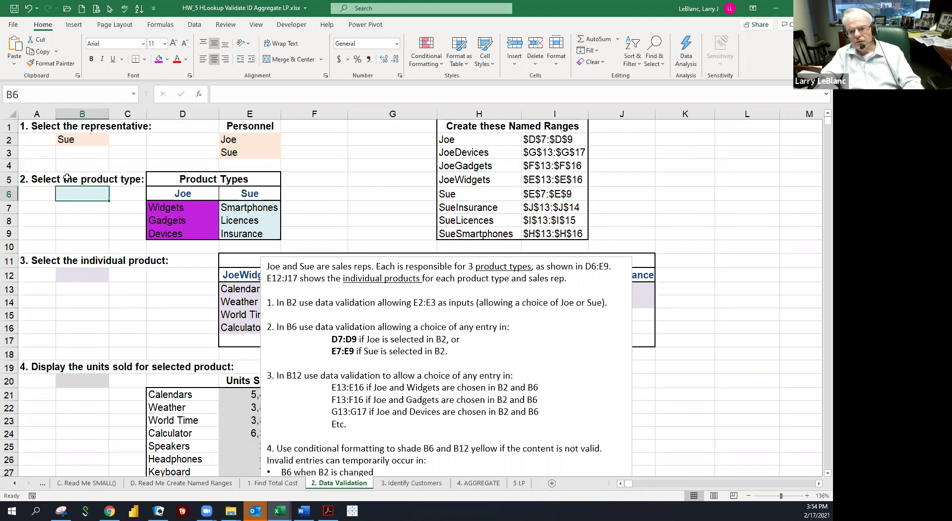
# Enter Licenses as the product type in B6 and move the instructions text box below the Individual Products table.
pyautogui.write('Lic')
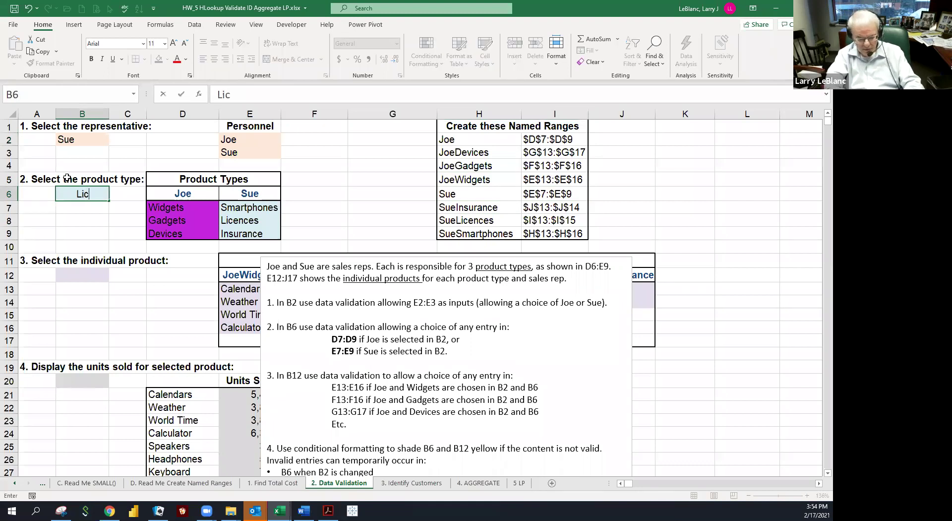
pyautogui.write('enses')
pyautogui.hotkey('ctrl', 'Return')
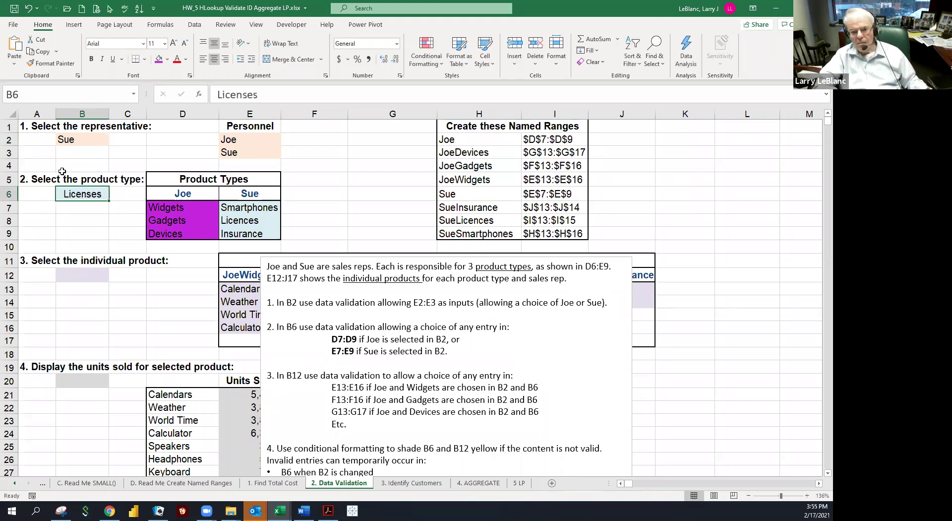
pyautogui.moveTo(290, 258); pyautogui.dragTo(469, 370)
pyautogui.moveTo(442, 293); pyautogui.dragTo(448, 325)
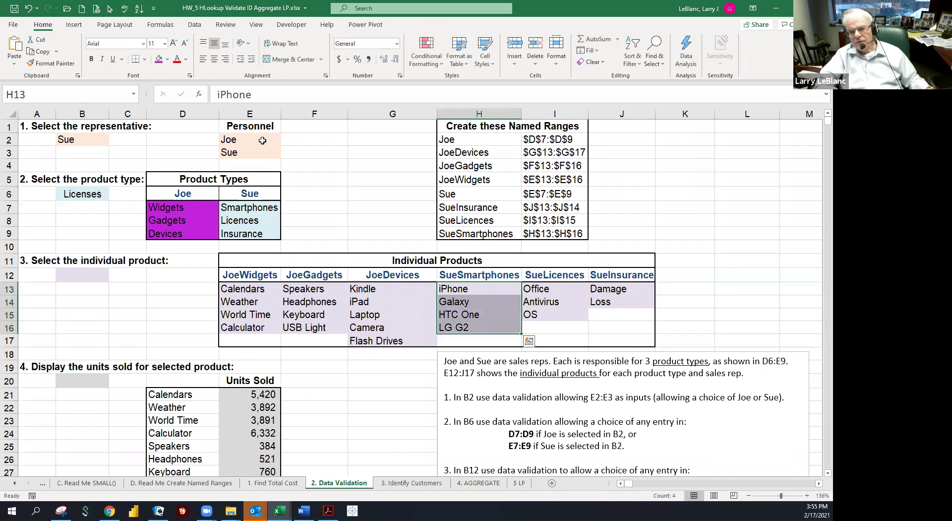
pyautogui.click(168, 60)
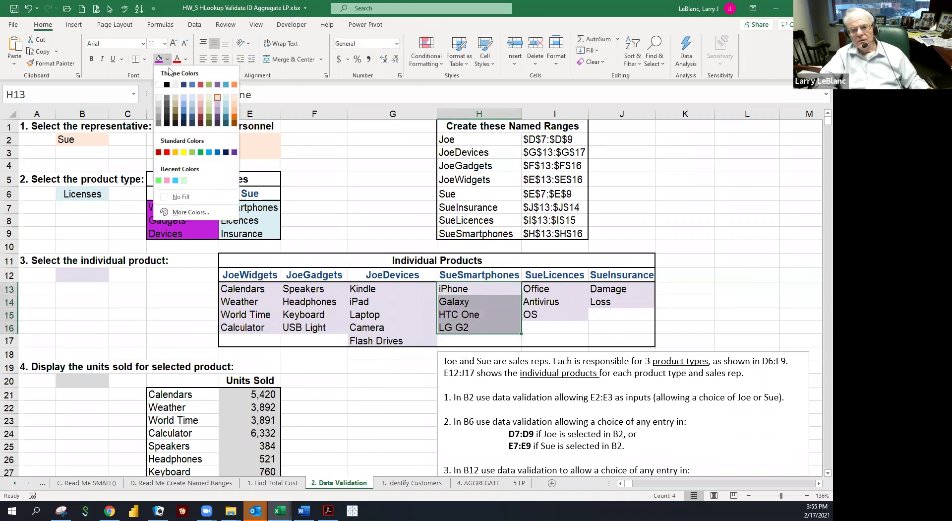
pyautogui.click(158, 182)
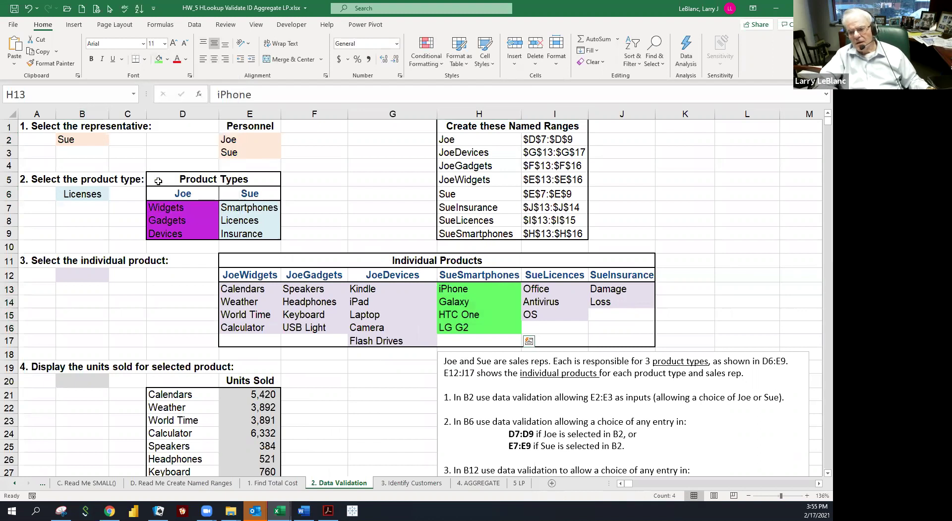
pyautogui.click(392, 244)
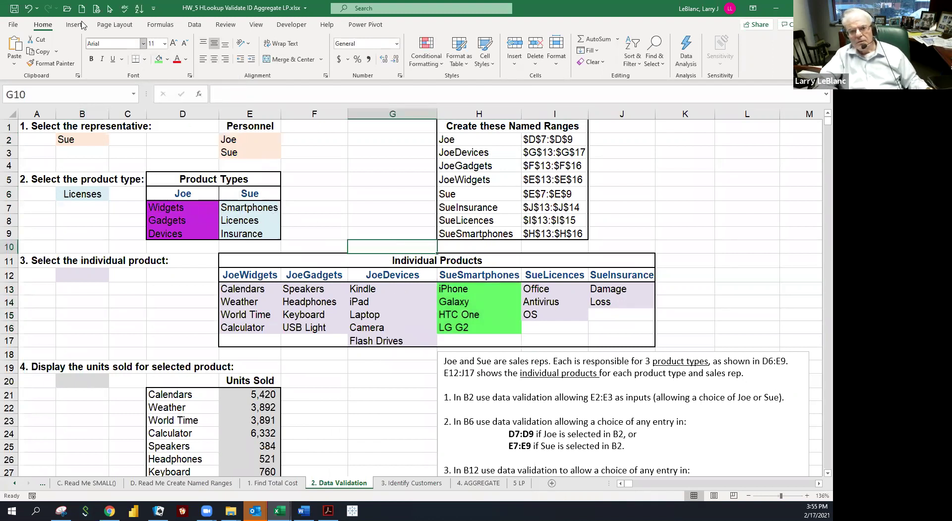
pyautogui.click(28, 9)
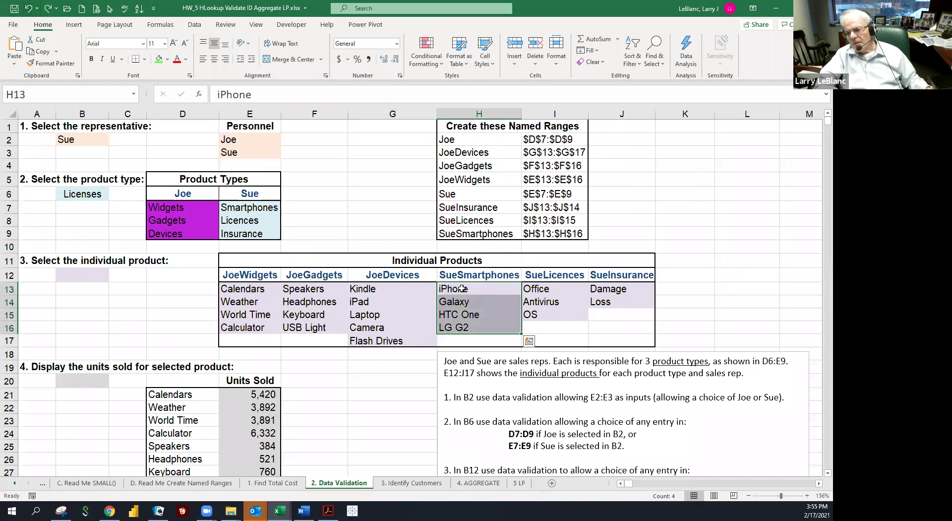
# Shade the individual licence products in I13:I15 bright green.
pyautogui.moveTo(534, 289); pyautogui.dragTo(534, 312)
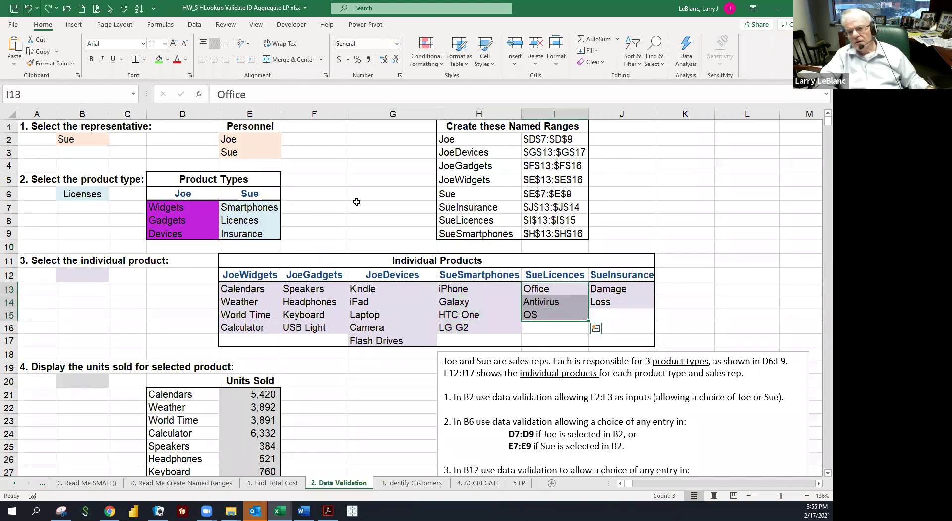
pyautogui.click(158, 59)
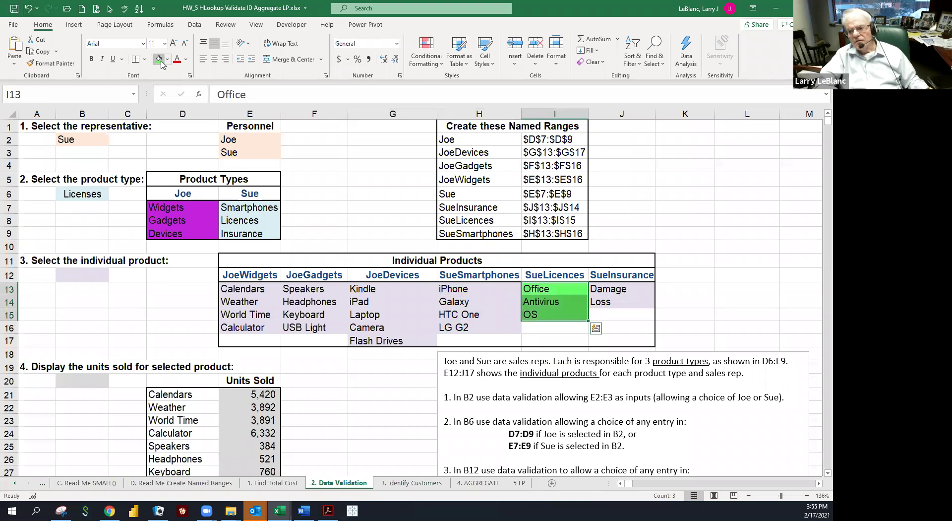
pyautogui.click(98, 138)
pyautogui.click(88, 179)
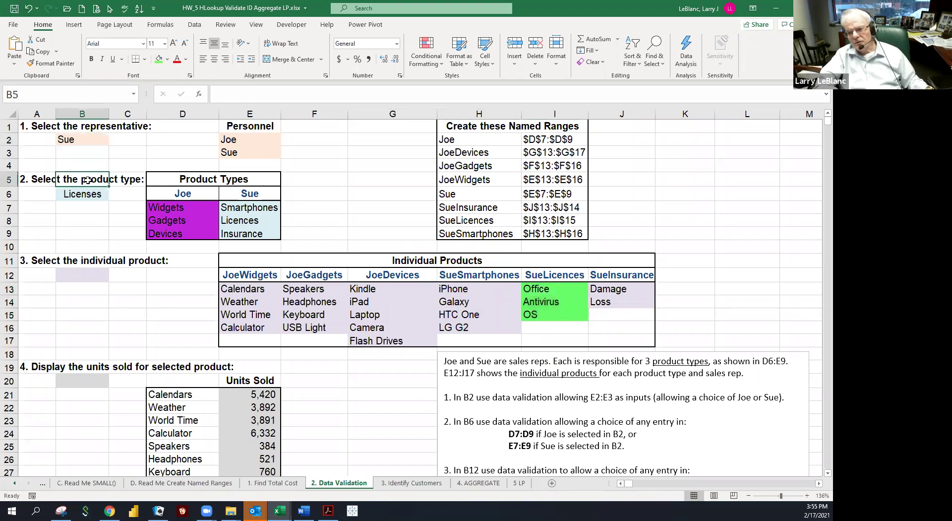
pyautogui.moveTo(541, 291); pyautogui.dragTo(534, 303)
pyautogui.click(413, 208)
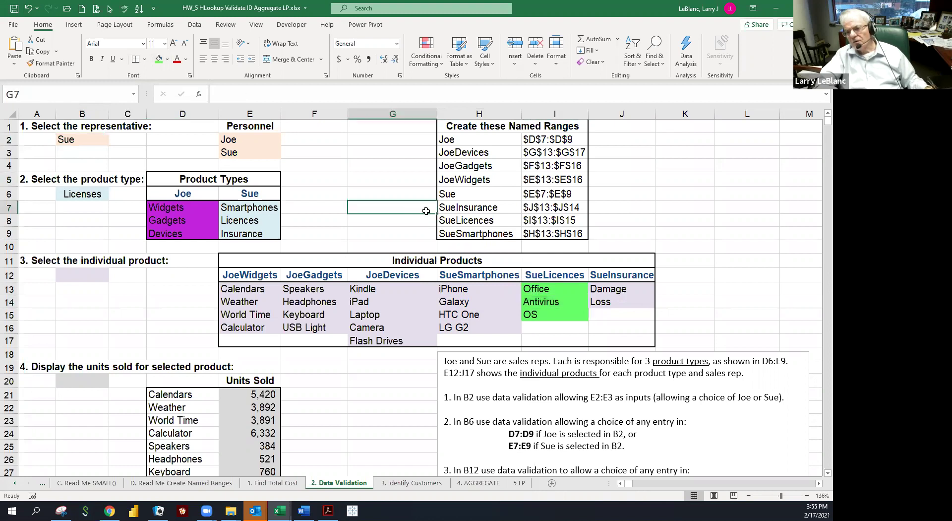
# Examine the licences named-range entry in H8:I8, its products in I13:I15, and the product selection cell B12.
pyautogui.moveTo(468, 221); pyautogui.dragTo(545, 221)
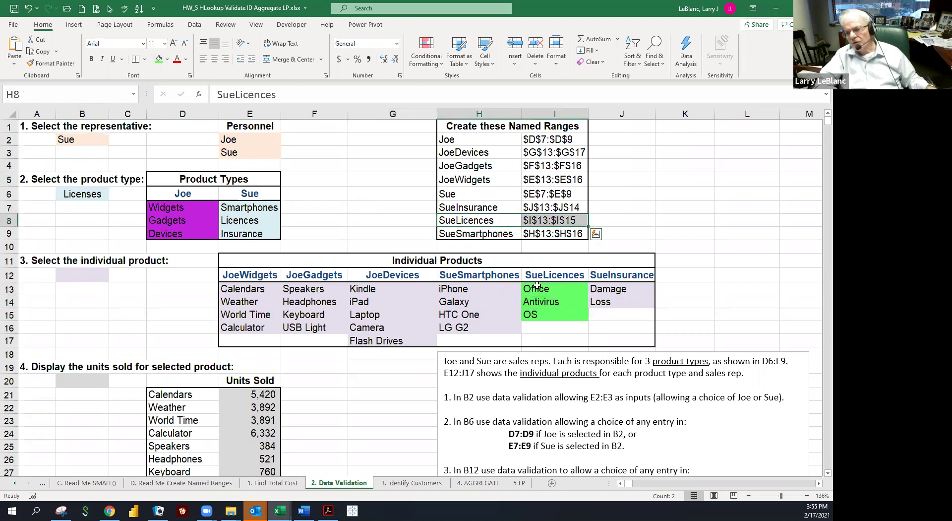
pyautogui.click(537, 291)
pyautogui.moveTo(536, 297)
pyautogui.mouseDown()
pyautogui.moveTo(537, 310)
pyautogui.moveTo(535, 291)
pyautogui.mouseUp()
pyautogui.click(535, 291)
pyautogui.click(536, 302)
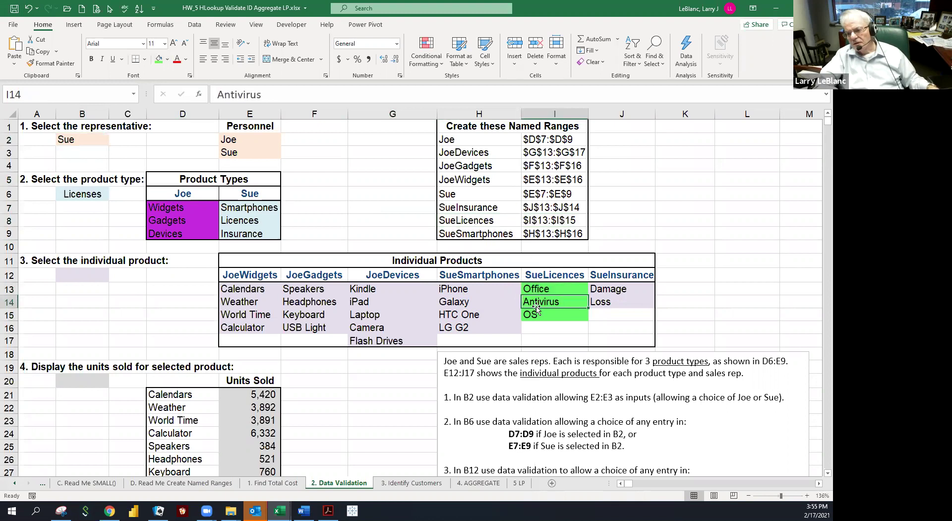
pyautogui.click(535, 312)
pyautogui.click(535, 302)
pyautogui.click(535, 291)
pyautogui.click(535, 300)
pyautogui.click(535, 311)
pyautogui.click(535, 301)
pyautogui.click(532, 292)
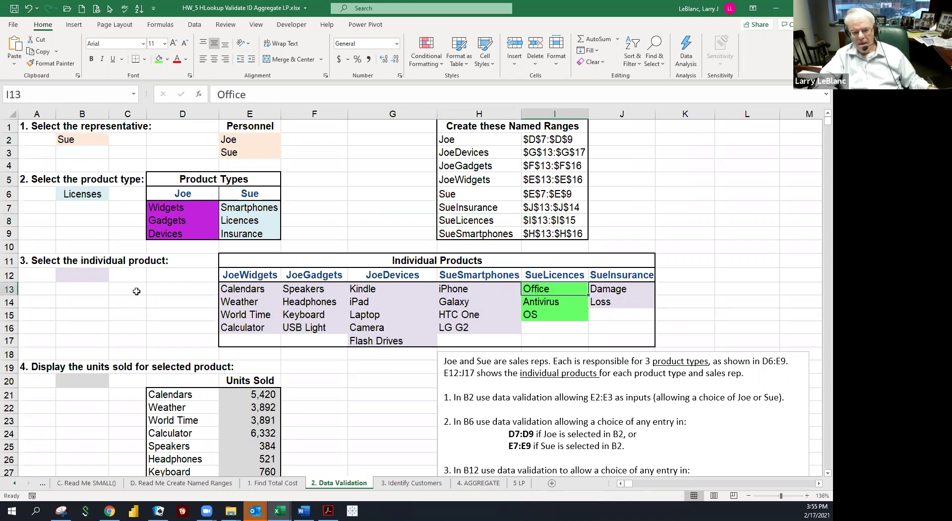
pyautogui.click(86, 275)
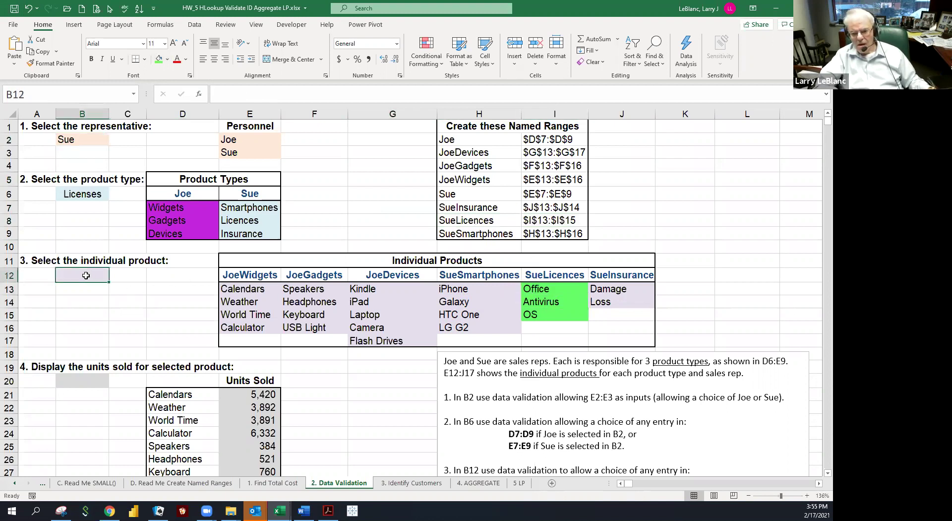
# Move the instructions text box up to row 5 beginning in column G, and review its items 3 and 4.
pyautogui.moveTo(437, 393); pyautogui.dragTo(295, 206)
pyautogui.click(305, 281)
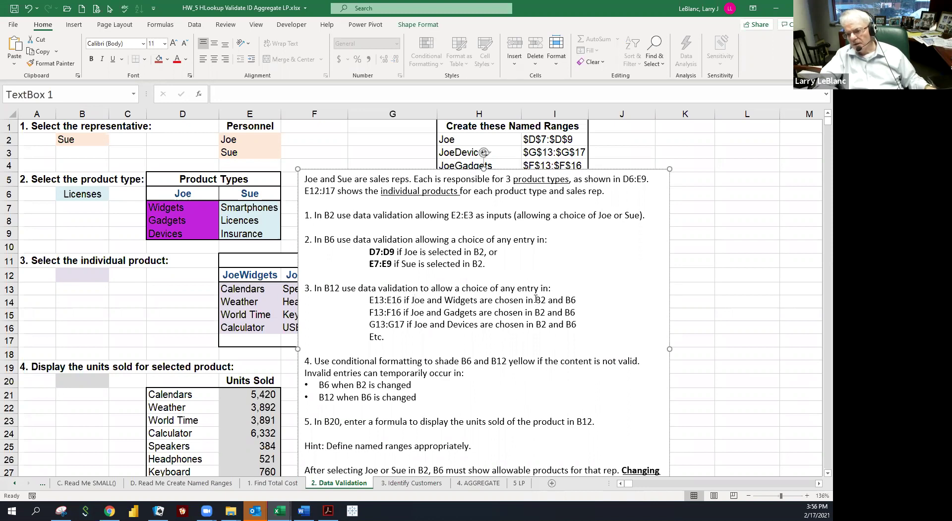
pyautogui.moveTo(557, 301); pyautogui.dragTo(563, 301)
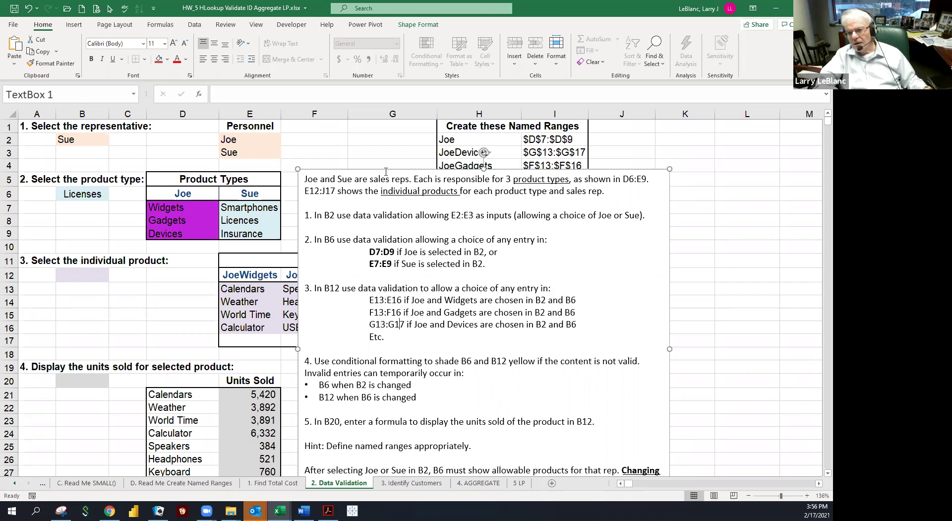
pyautogui.moveTo(385, 170); pyautogui.dragTo(498, 171)
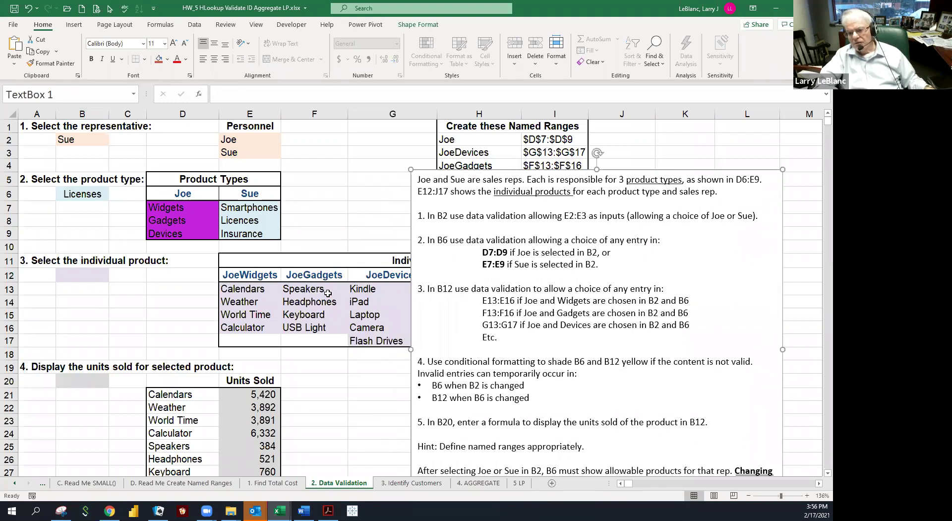
pyautogui.moveTo(354, 288); pyautogui.dragTo(354, 297)
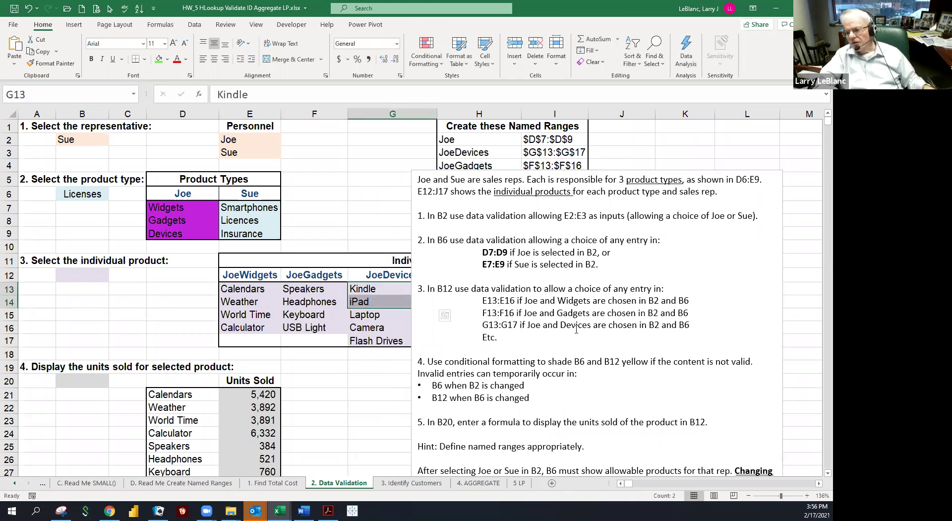
pyautogui.moveTo(498, 337); pyautogui.dragTo(524, 324)
pyautogui.click(498, 354)
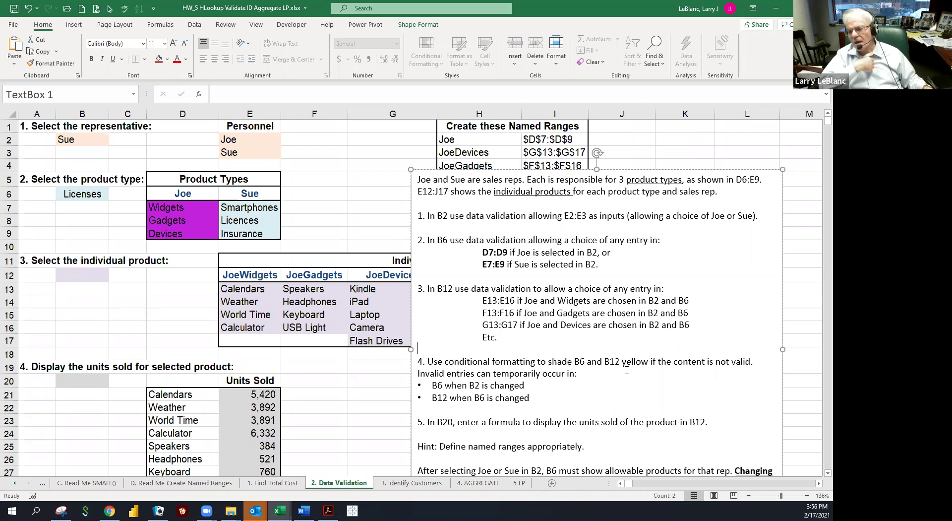
pyautogui.moveTo(577, 367); pyautogui.dragTo(425, 373)
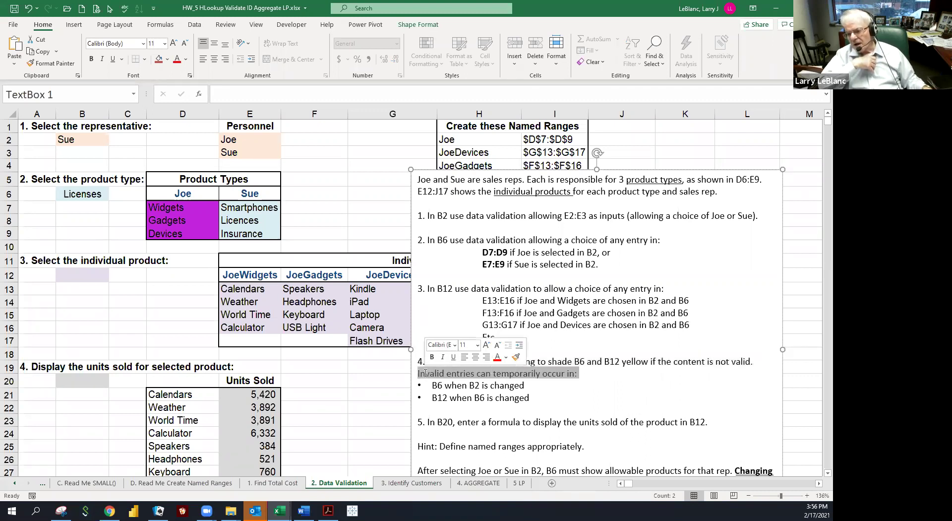
pyautogui.click(425, 373)
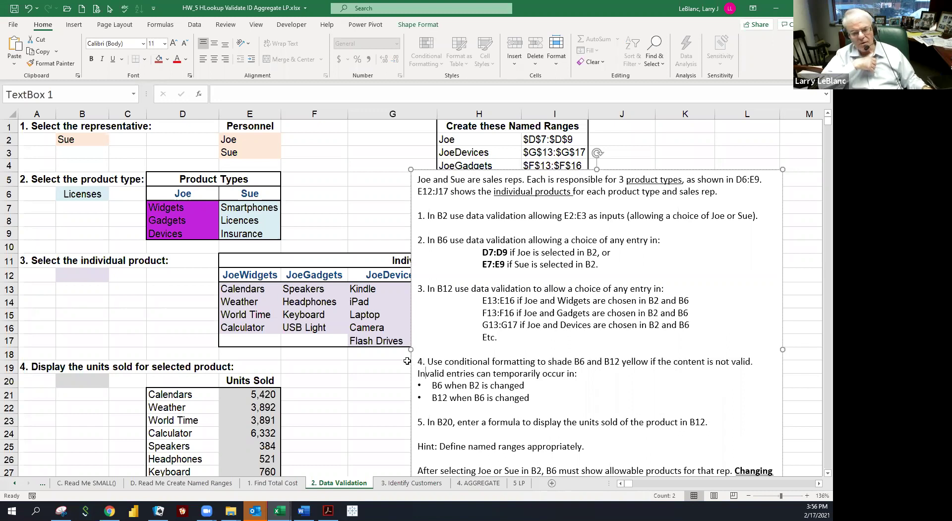
pyautogui.click(79, 139)
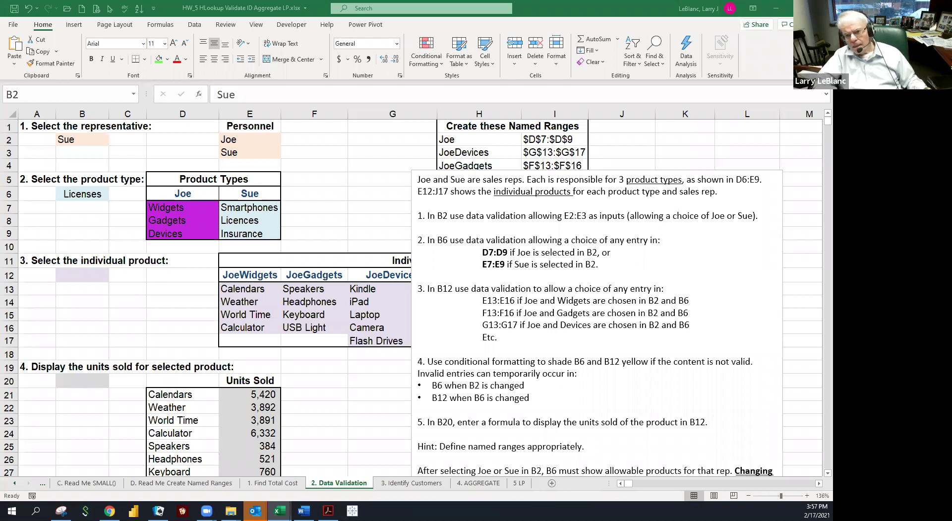
# Switch to the Sol HW 5 workbook and delete the notes attached to B2 and B20 on the Validation Sol sheet.
pyautogui.hotkey('alt', 'Tab')
pyautogui.click(91, 210)
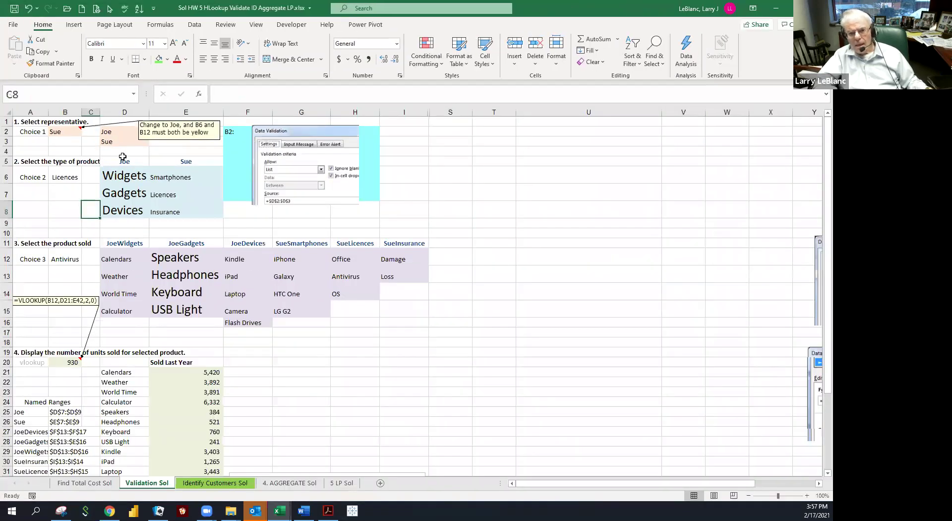
pyautogui.click(159, 142)
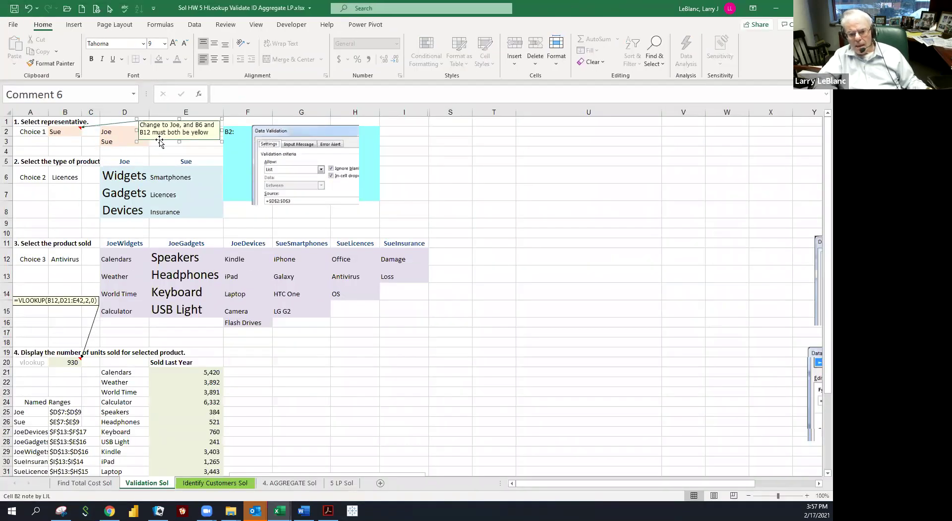
pyautogui.press('Delete')
pyautogui.click(50, 300)
pyautogui.press('Delete')
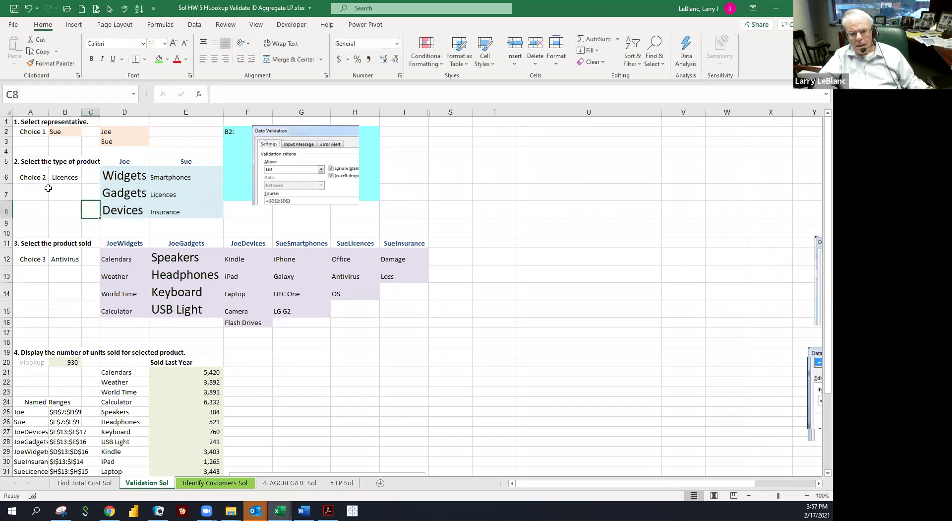
# Choose the first listed representative in B2 and review the product types offered in B6.
pyautogui.click(57, 132)
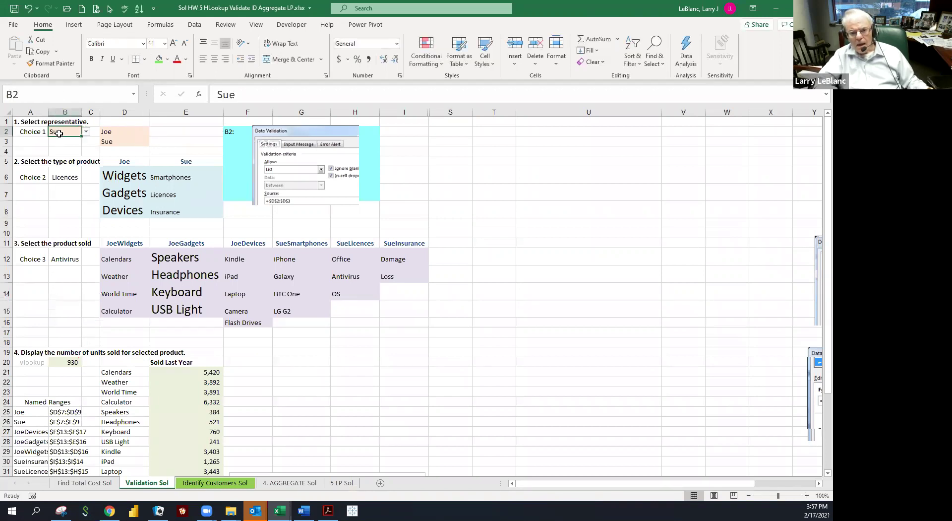
pyautogui.click(86, 132)
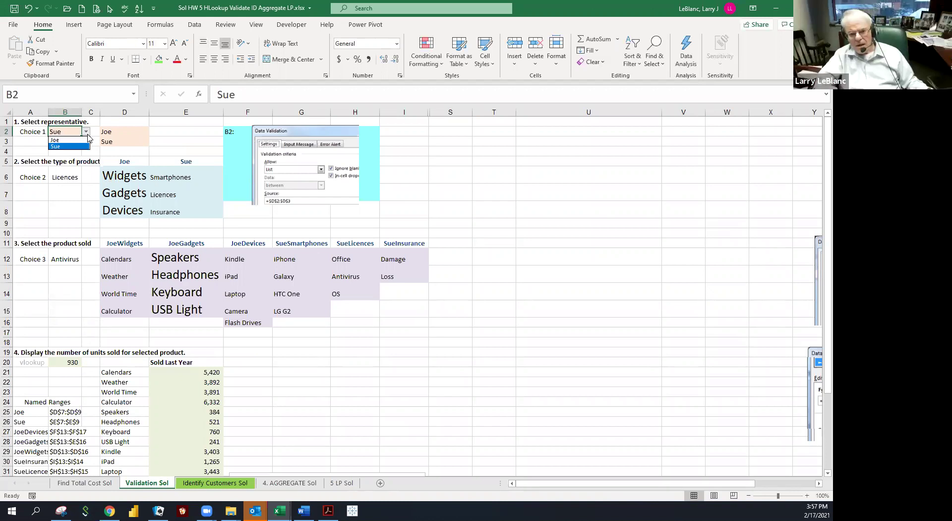
pyautogui.click(70, 140)
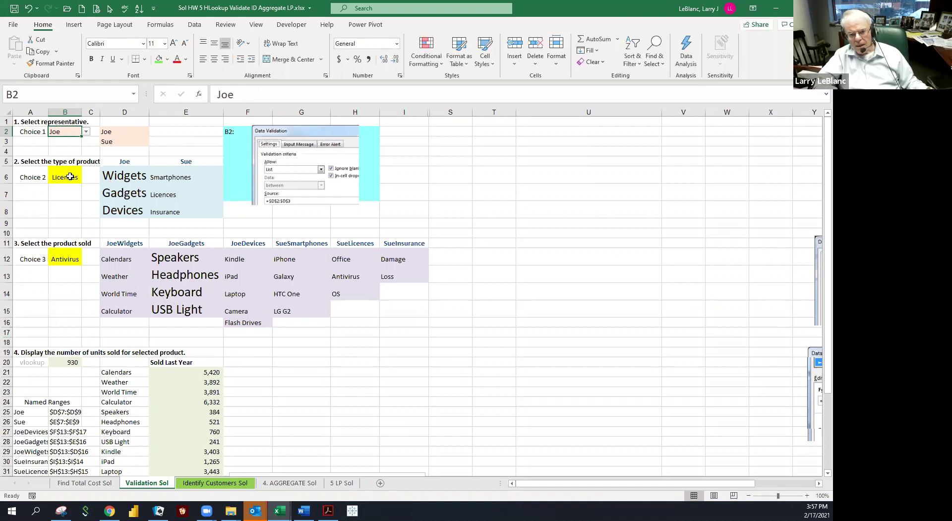
pyautogui.click(70, 176)
pyautogui.click(86, 178)
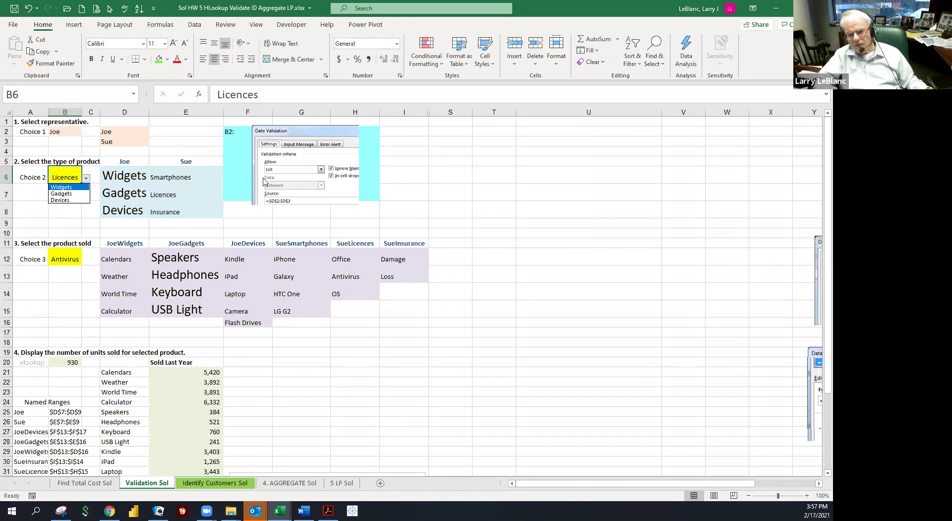
pyautogui.press('Escape')
# Move the Data Validation picture off the cyan block to column Y, and choose Gadgets as the product type in B6.
pyautogui.moveTo(266, 179); pyautogui.dragTo(806, 188)
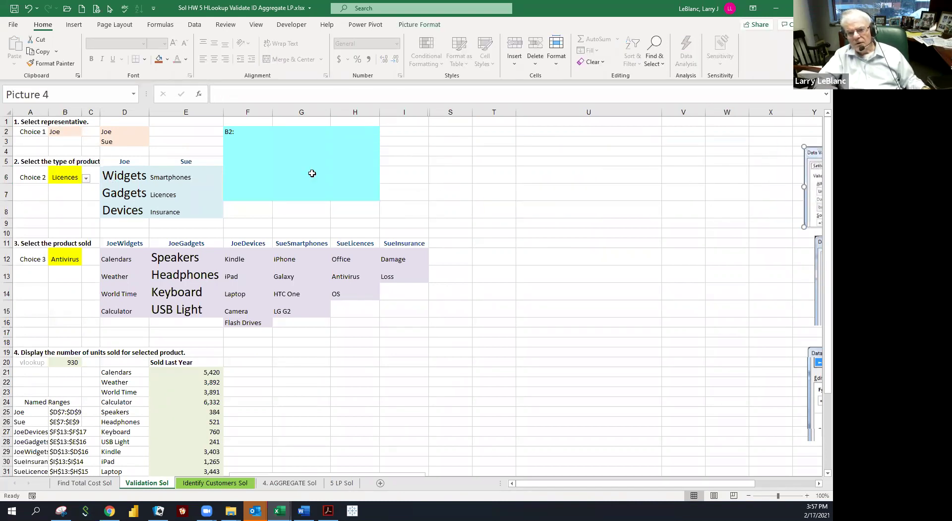
pyautogui.click(57, 131)
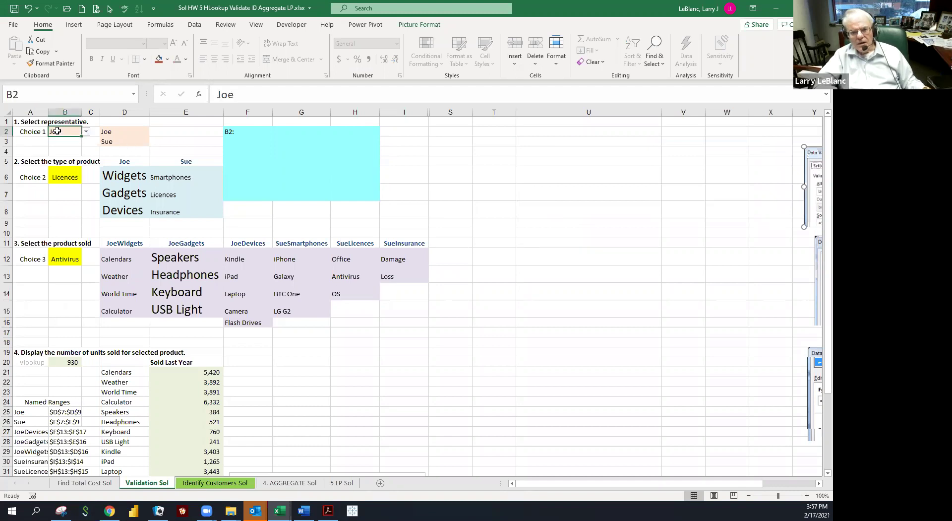
pyautogui.click(56, 178)
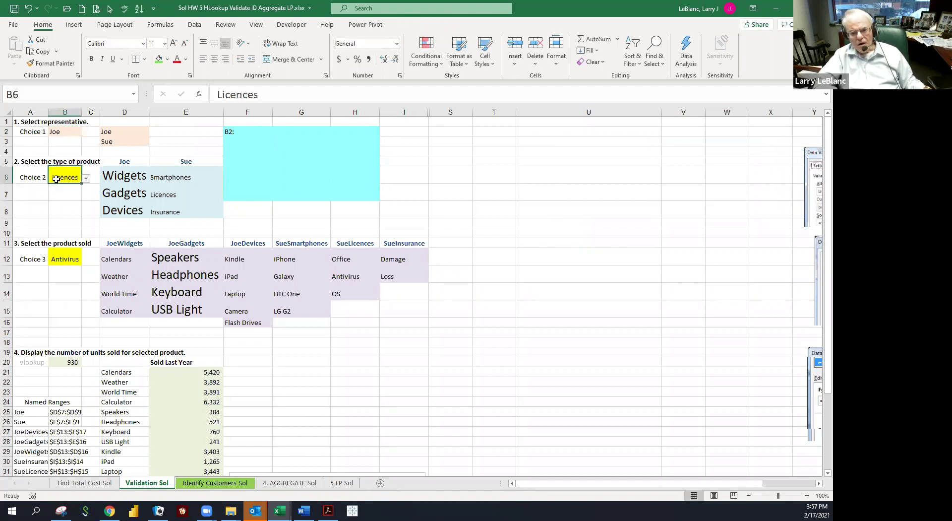
pyautogui.click(86, 178)
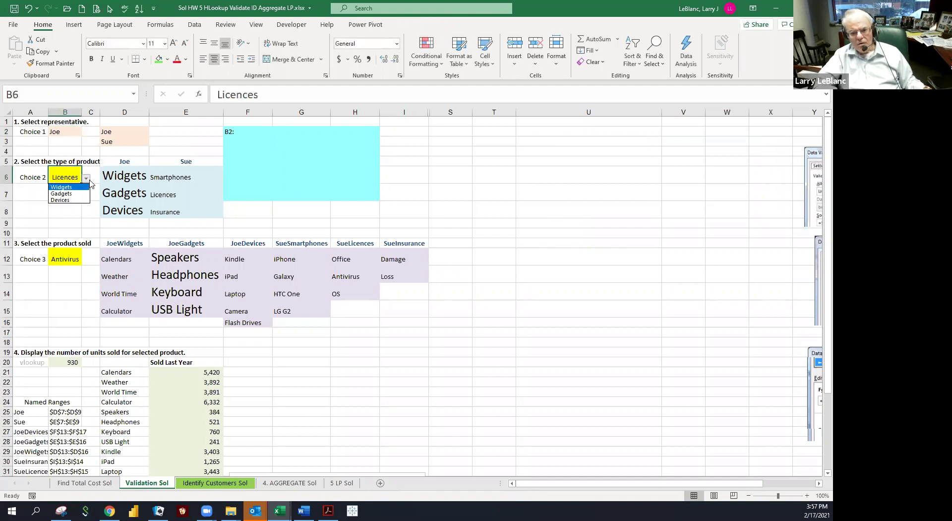
pyautogui.click(74, 192)
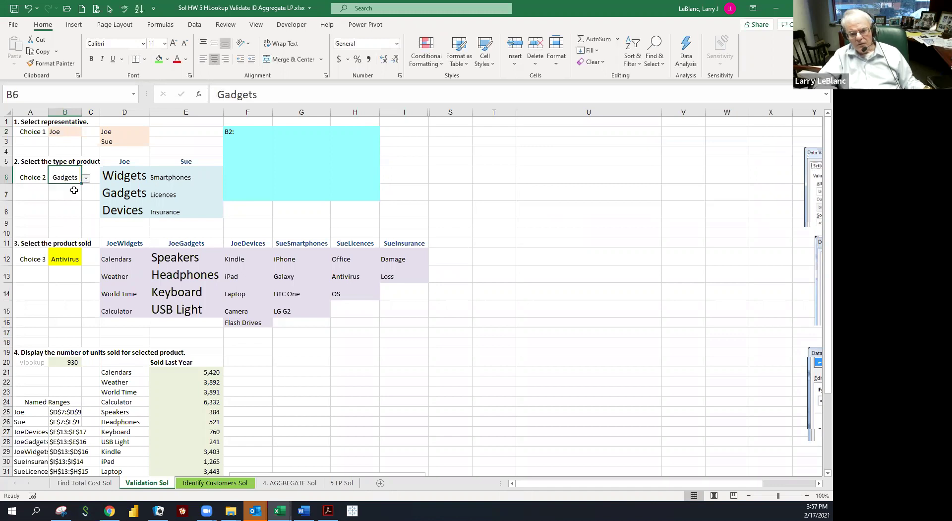
# Check the first representative's product types and gadgets list, and choose USB Light as the product in B12.
pyautogui.click(118, 177)
pyautogui.hotkey('ctrl', 'v')
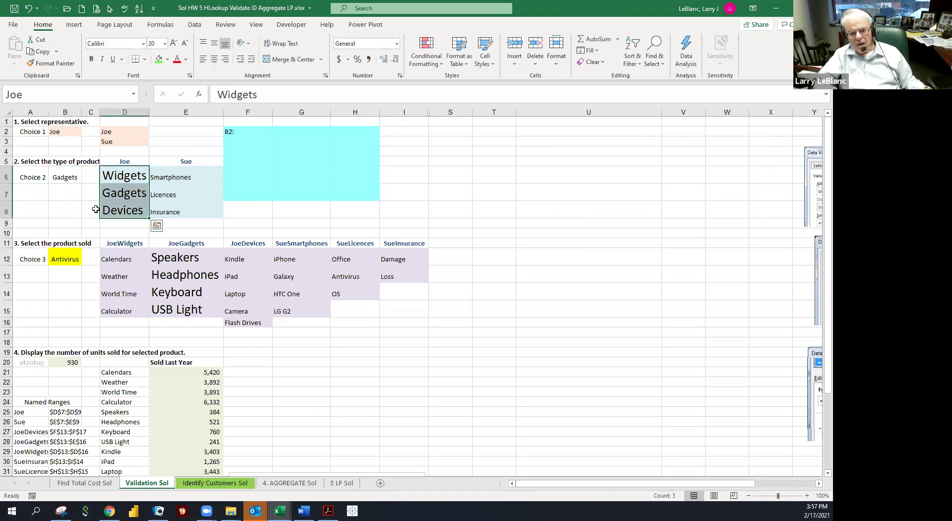
pyautogui.click(61, 179)
pyautogui.click(56, 133)
pyautogui.click(59, 187)
pyautogui.moveTo(179, 258); pyautogui.dragTo(170, 310)
pyautogui.click(64, 308)
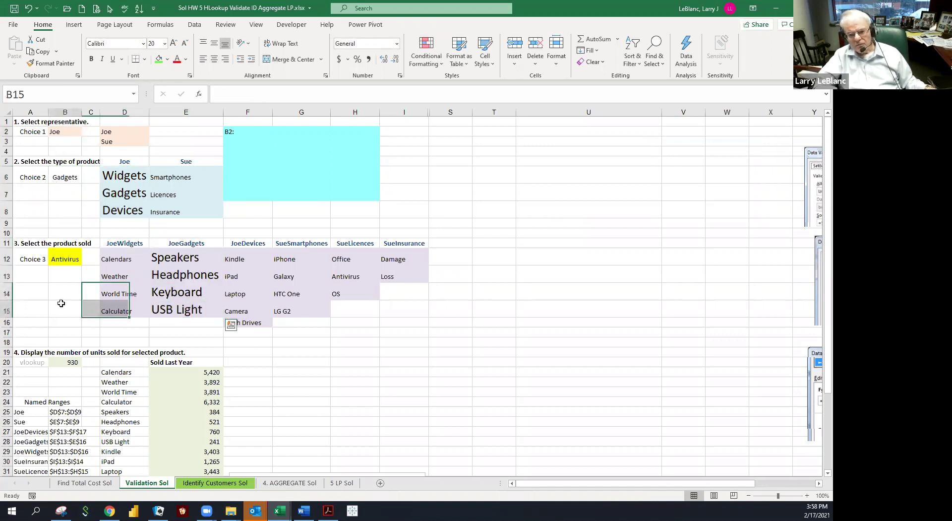
pyautogui.click(73, 259)
pyautogui.click(86, 260)
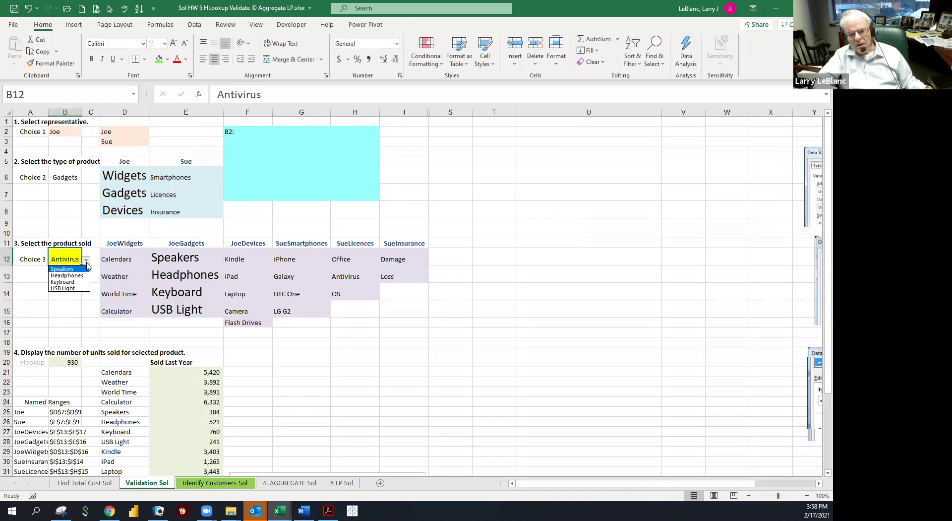
pyautogui.click(68, 288)
pyautogui.click(67, 305)
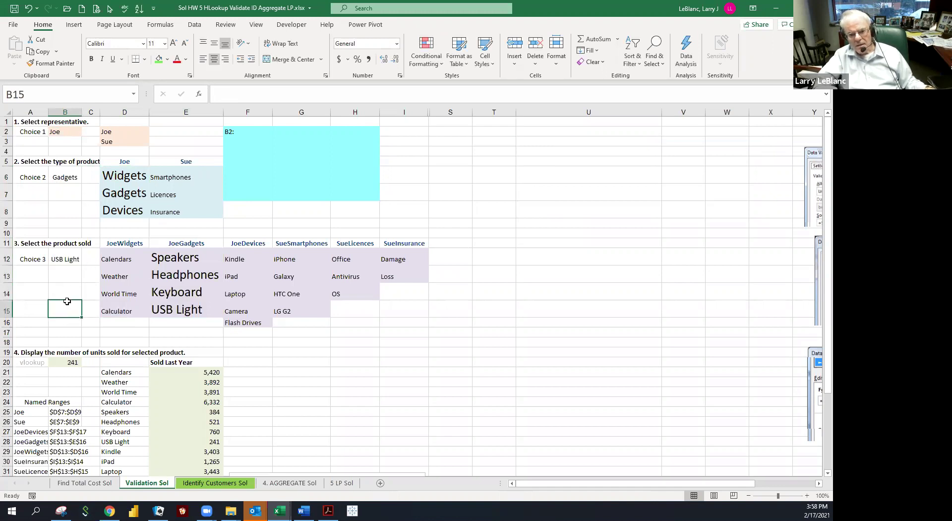
# Change the representative in B2 to the second listed one and check the product type in B6.
pyautogui.click(55, 130)
pyautogui.click(66, 177)
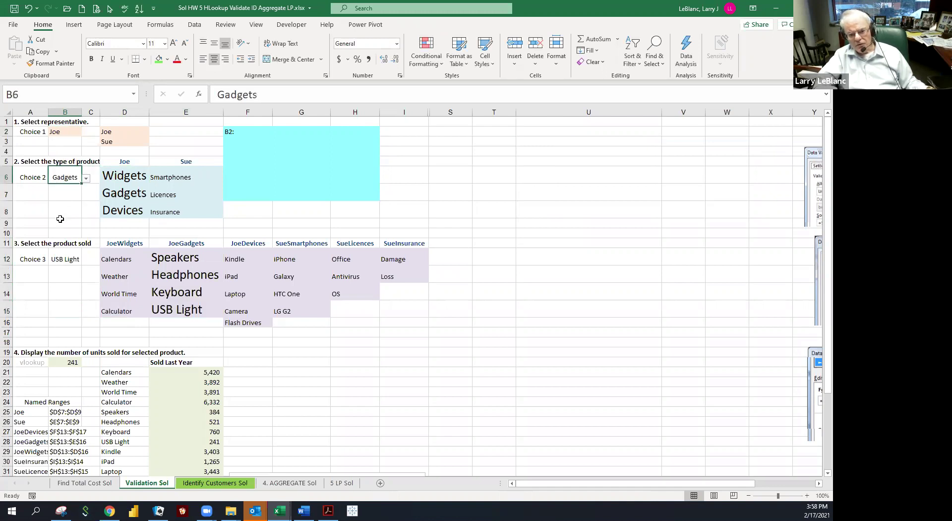
pyautogui.click(66, 256)
pyautogui.click(64, 140)
pyautogui.click(60, 132)
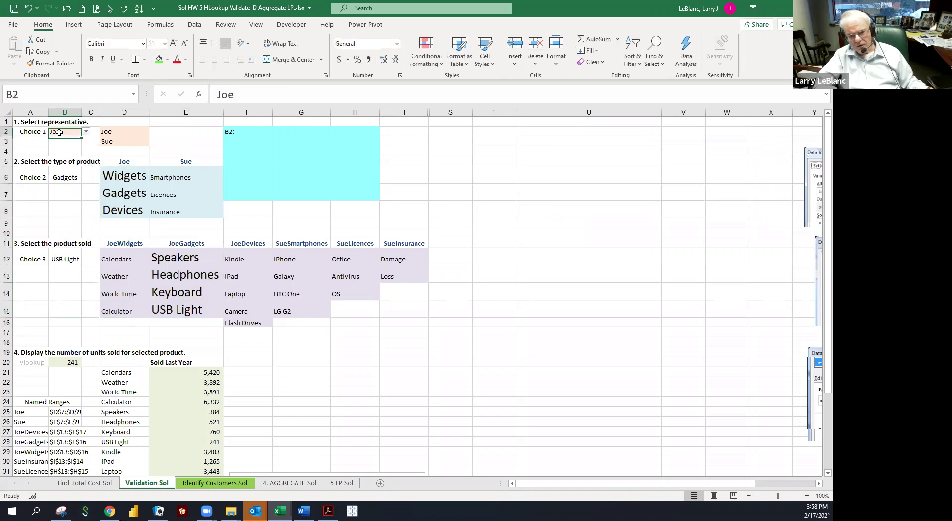
pyautogui.click(85, 132)
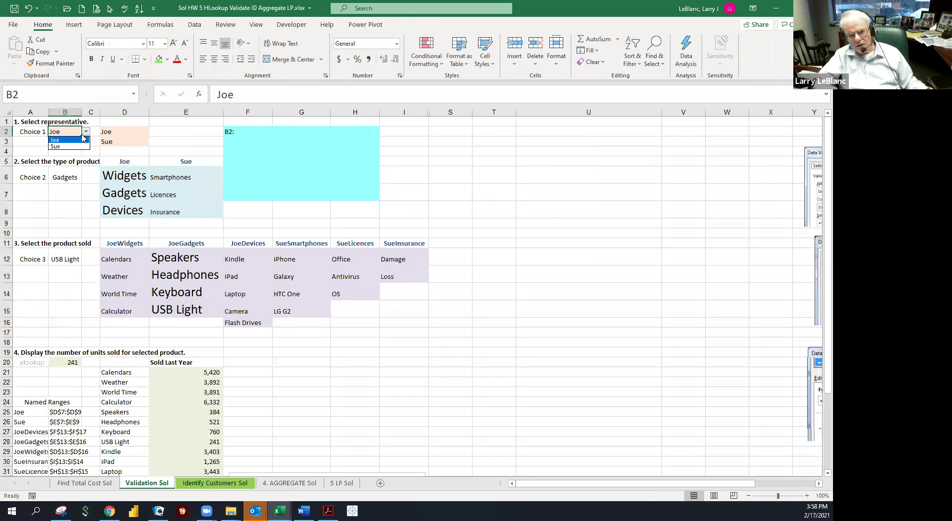
pyautogui.click(64, 147)
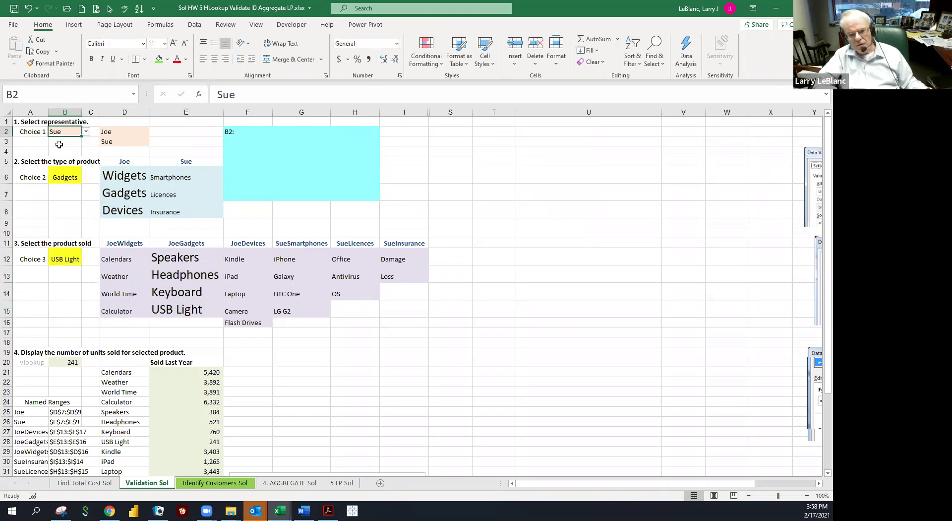
pyautogui.click(442, 176)
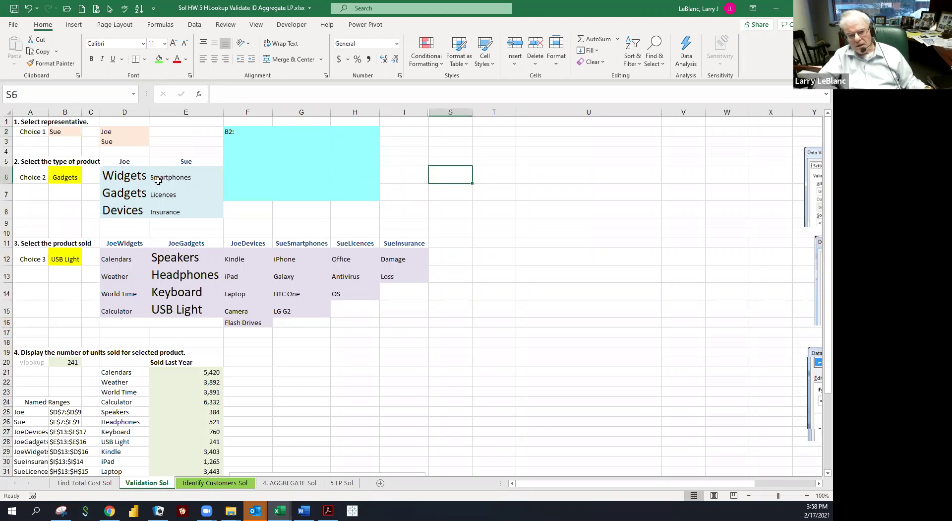
pyautogui.click(65, 178)
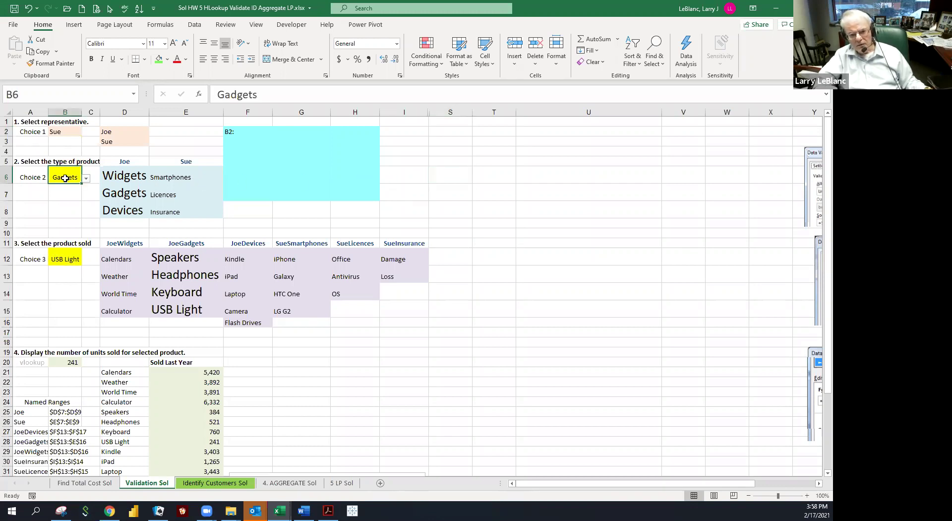
pyautogui.click(63, 206)
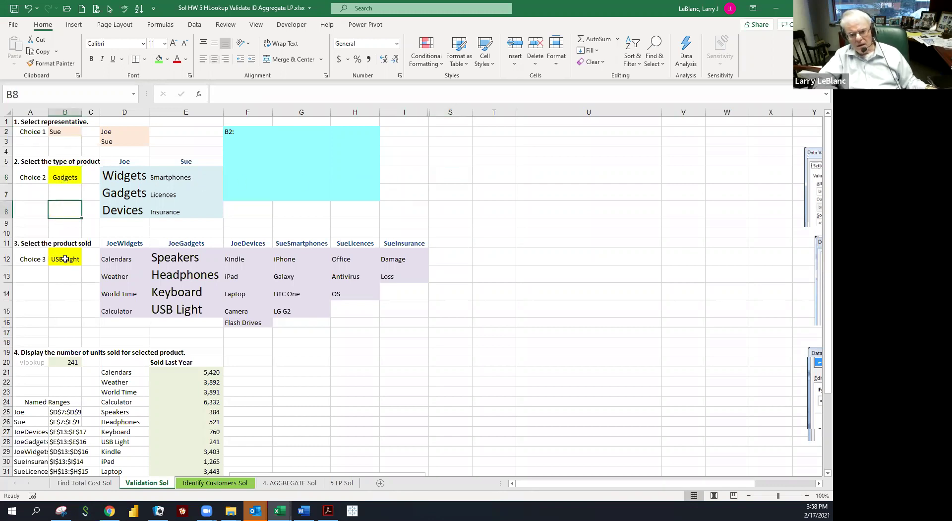
# Examine the yellow-shaded choices in B6 and B12 against the representative selected in B2.
pyautogui.click(65, 259)
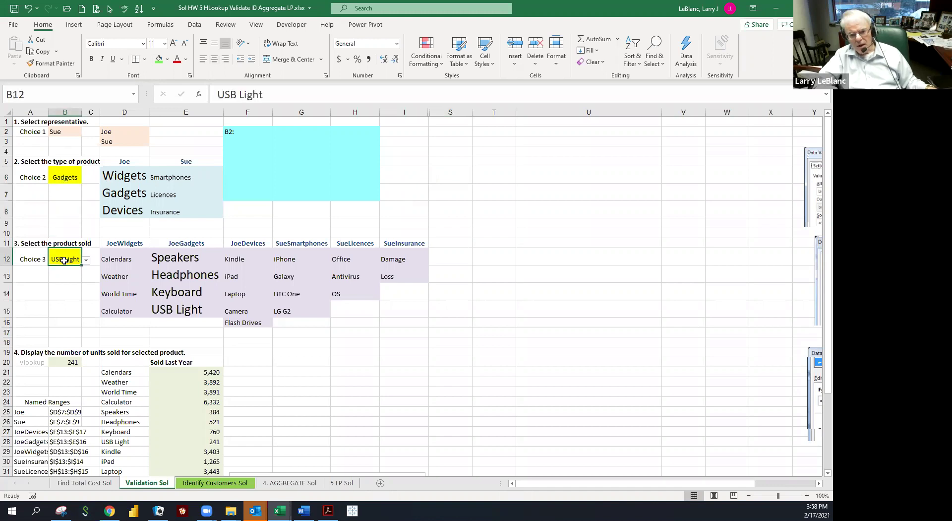
pyautogui.click(61, 207)
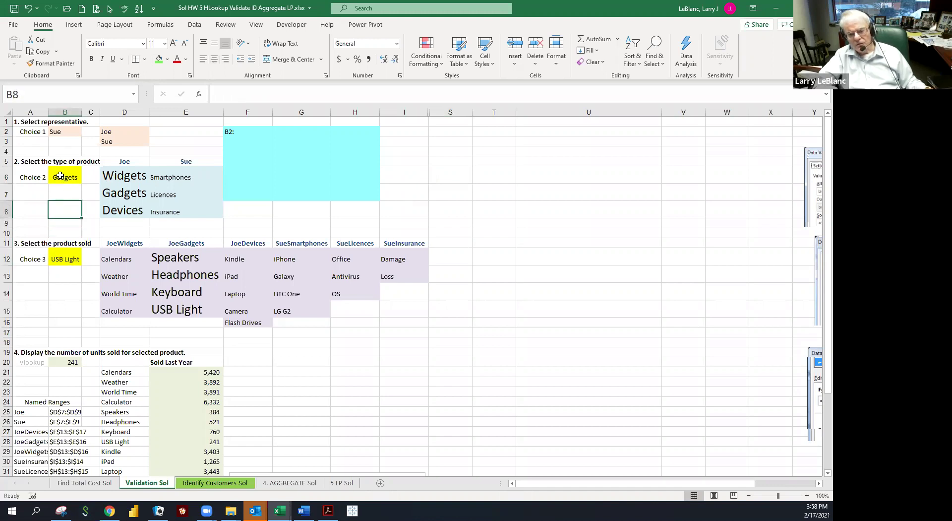
pyautogui.click(60, 175)
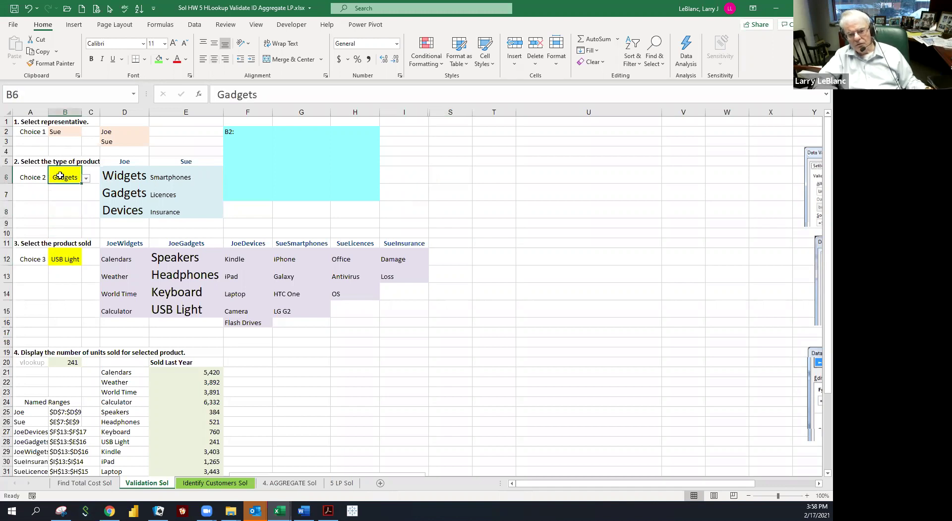
pyautogui.click(54, 131)
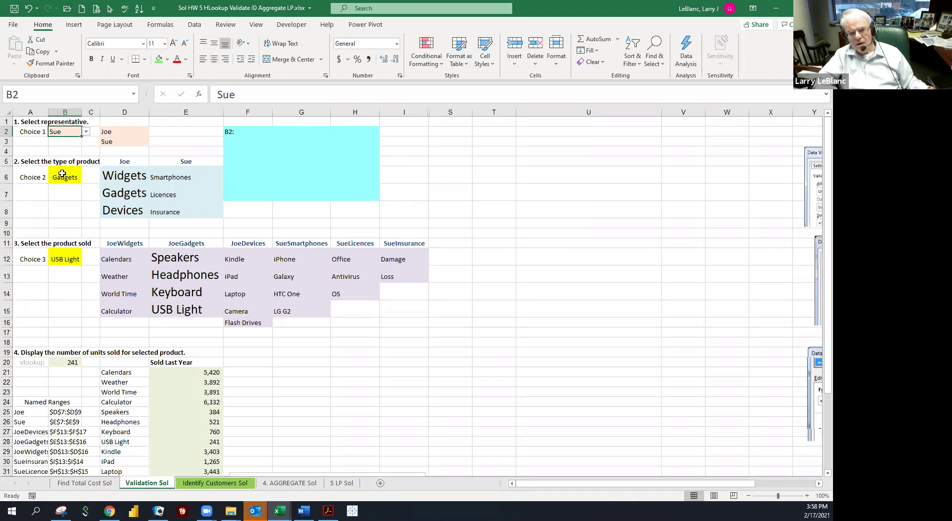
pyautogui.click(62, 174)
pyautogui.click(64, 256)
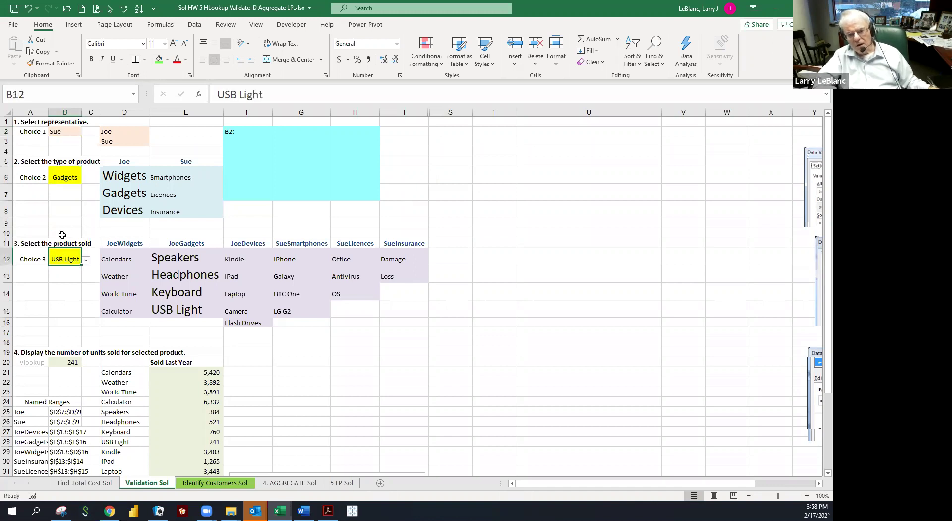
pyautogui.click(64, 177)
pyautogui.click(58, 257)
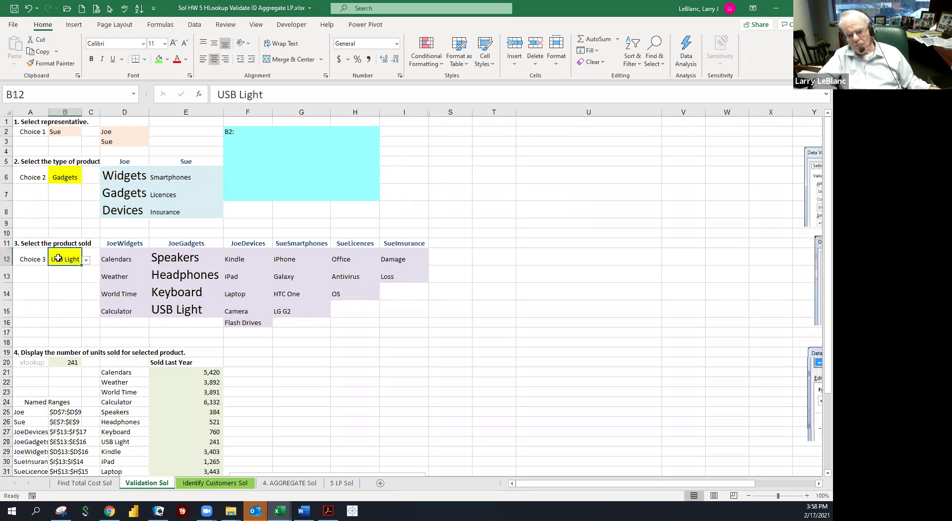
pyautogui.click(58, 216)
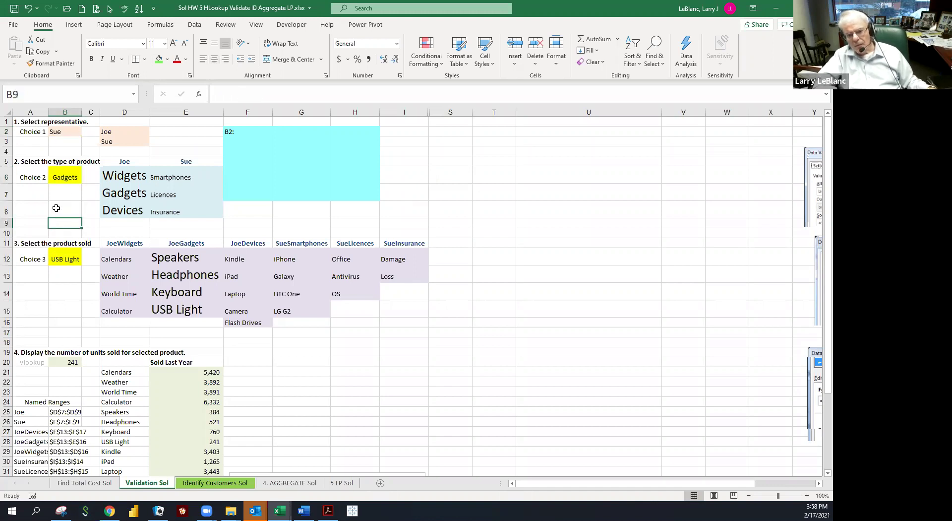
# Choose Licences as the product type in B6 and OS as the product sold in B12.
pyautogui.click(59, 177)
pyautogui.click(87, 178)
pyautogui.click(64, 194)
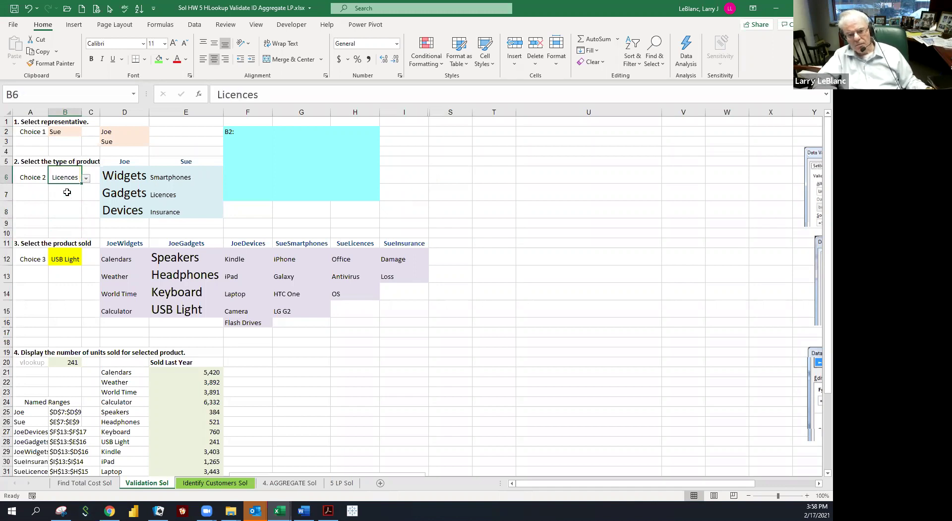
pyautogui.click(65, 258)
pyautogui.click(86, 260)
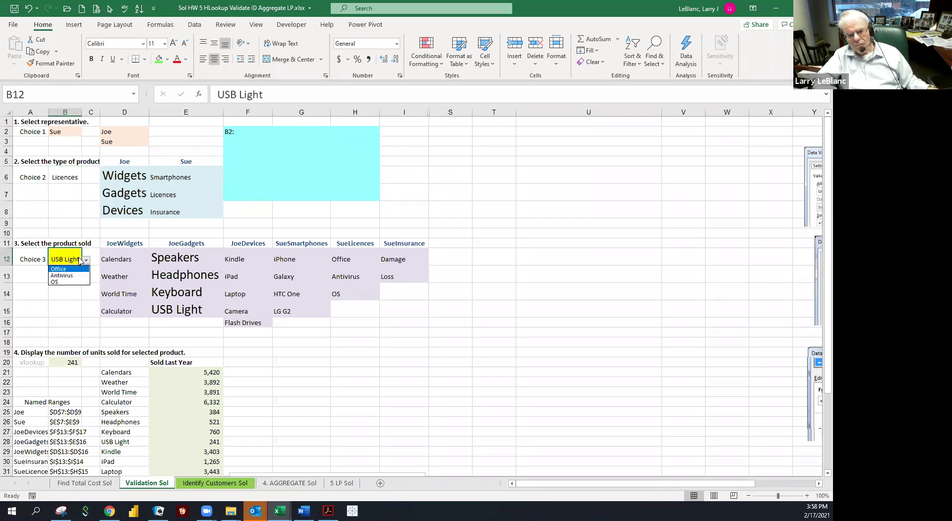
pyautogui.click(67, 282)
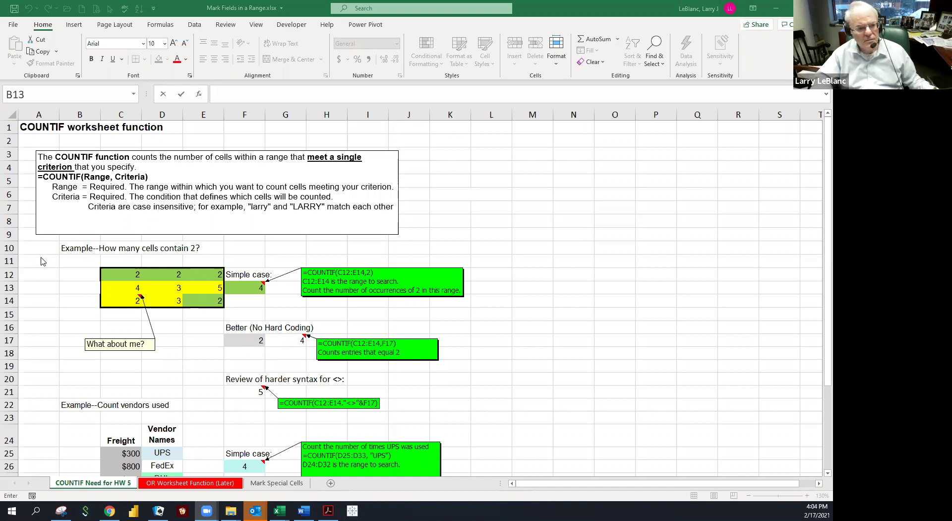
pyautogui.click(30, 128)
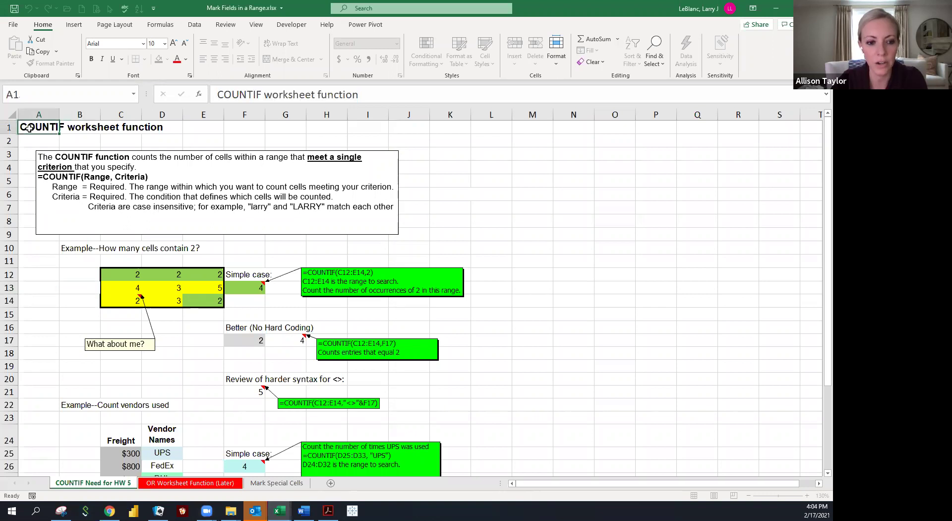
pyautogui.click(74, 128)
pyautogui.click(42, 127)
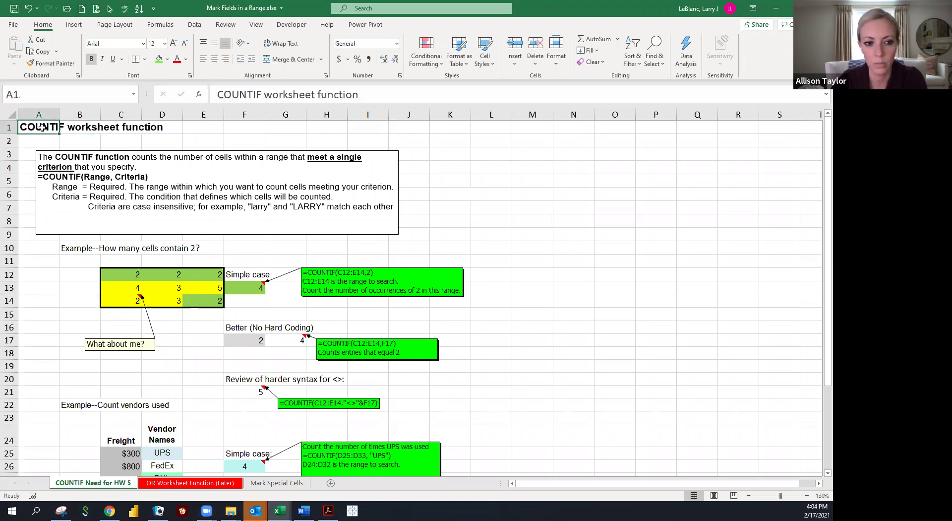
pyautogui.click(98, 128)
pyautogui.click(110, 128)
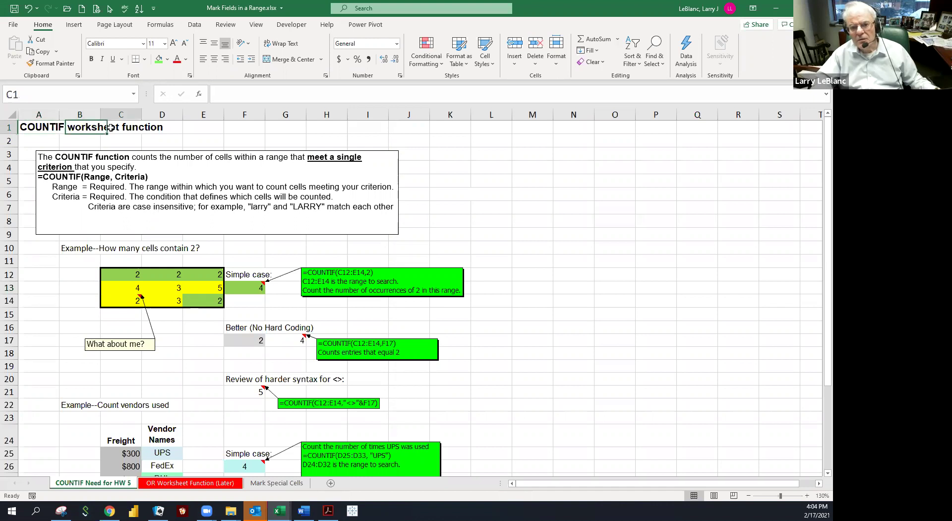
pyautogui.click(149, 129)
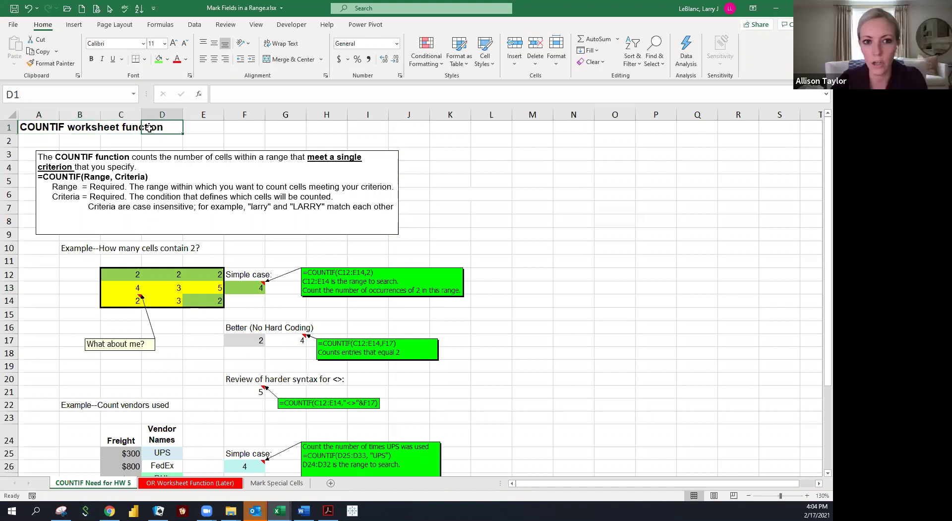
pyautogui.click(118, 128)
pyautogui.click(88, 128)
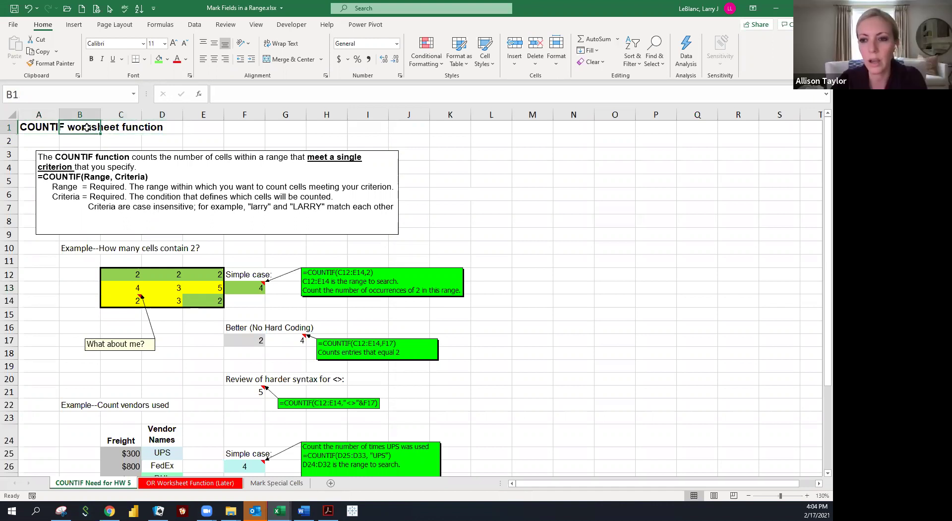
pyautogui.click(52, 127)
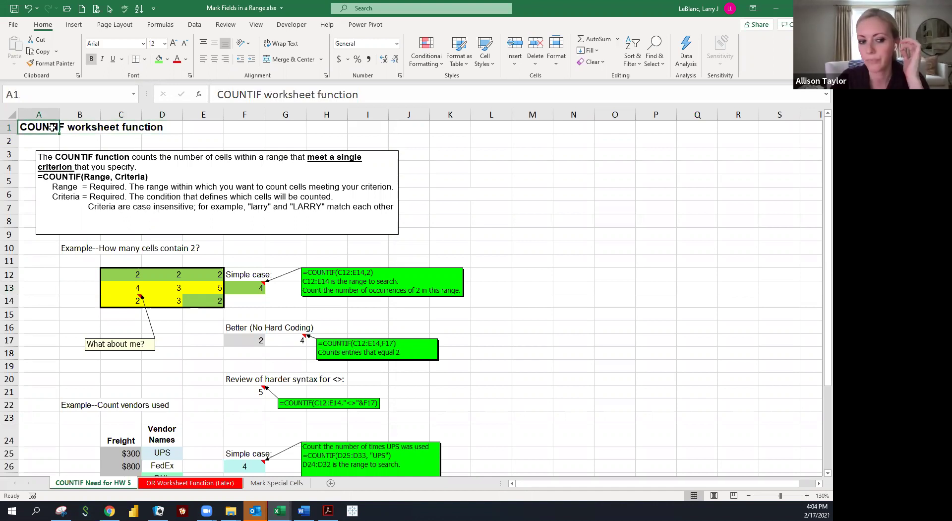
pyautogui.click(91, 128)
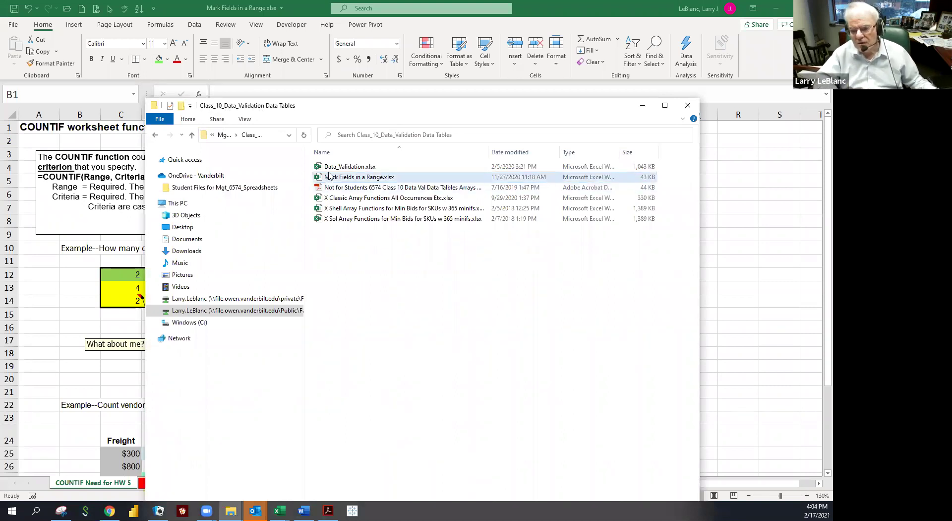
# Minimize the Class_10_Data_Validation Data Tables folder window and return to cell A1 of the COUNTIF sheet.
pyautogui.click(642, 110)
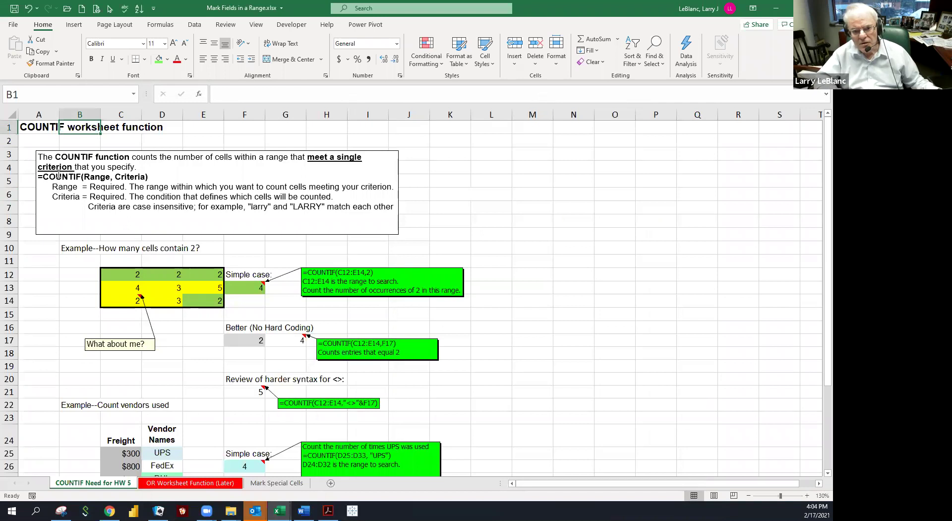
pyautogui.click(81, 140)
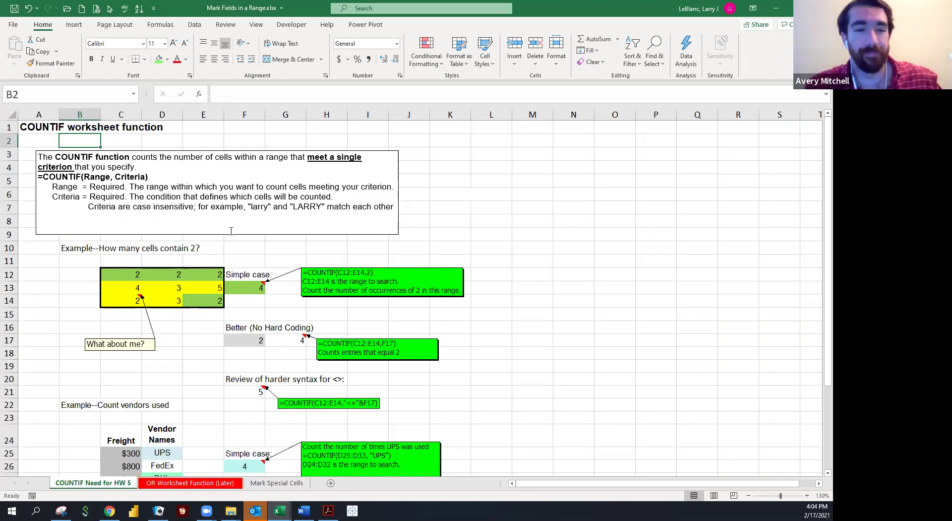
pyautogui.click(418, 222)
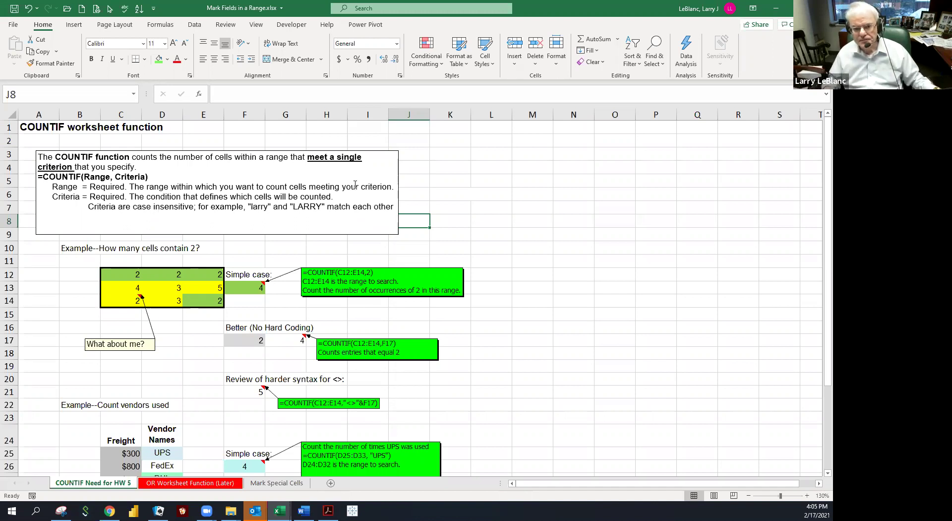
pyautogui.click(39, 127)
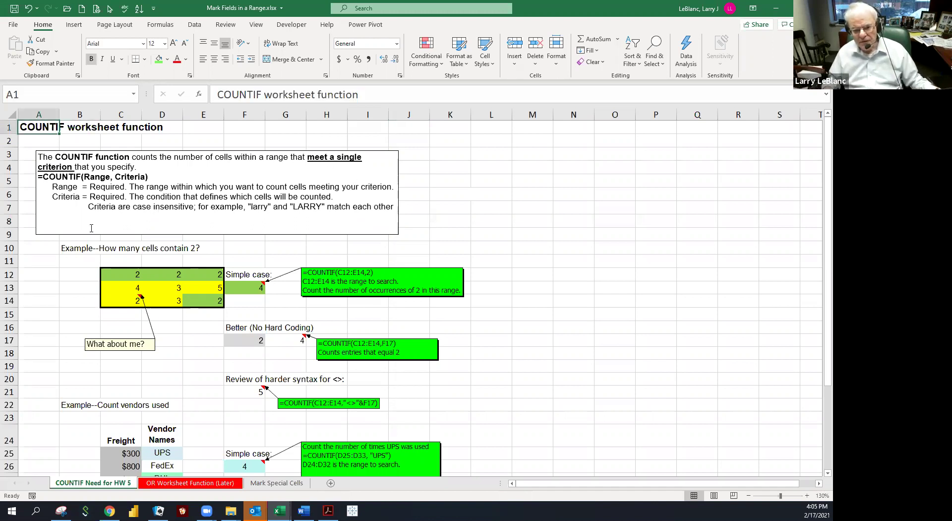
# Examine the simple COUNTIF formula in F13, the matching green cells in C12:E14, and the underlying value in C14.
pyautogui.click(246, 283)
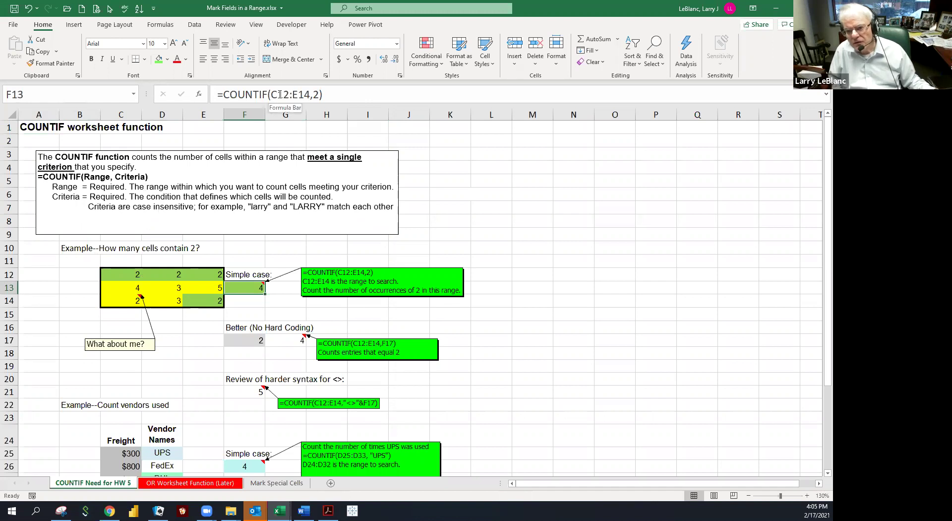
pyautogui.click(131, 273)
pyautogui.click(167, 274)
pyautogui.click(199, 274)
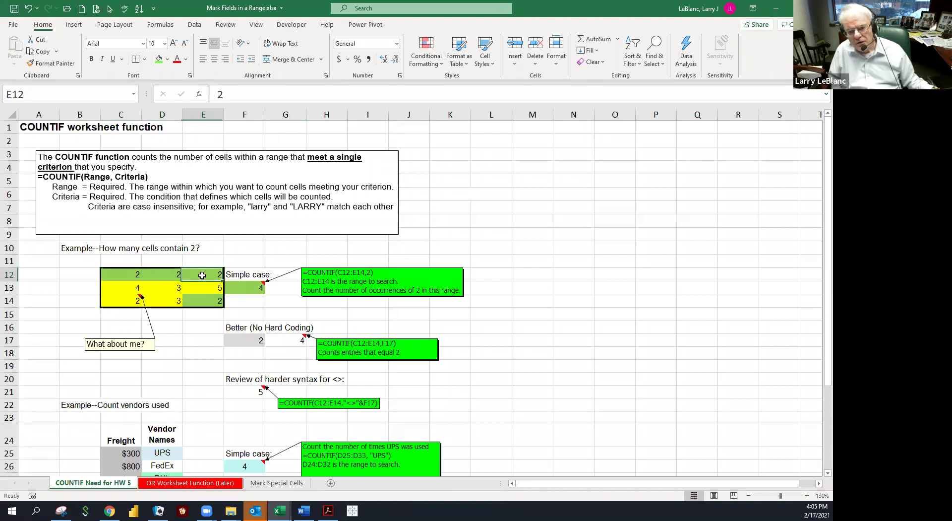
pyautogui.click(198, 299)
pyautogui.click(203, 276)
pyautogui.click(169, 275)
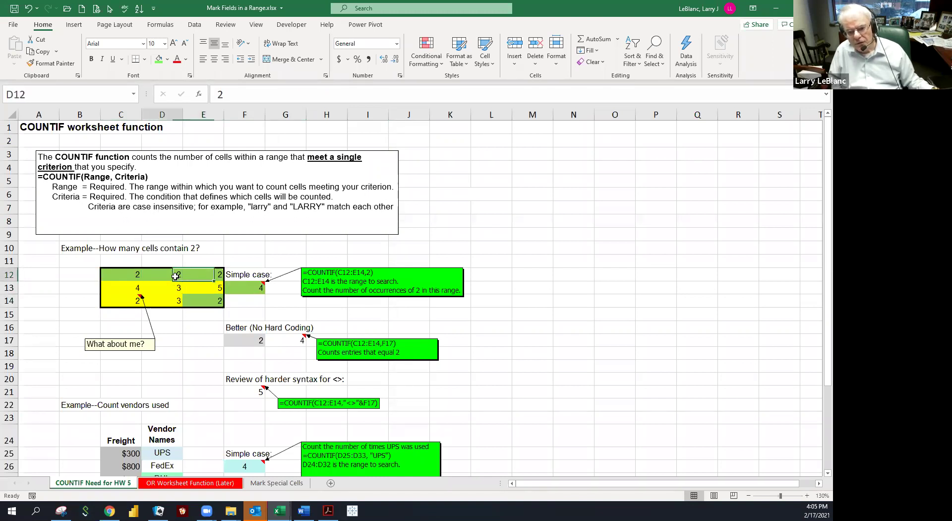
pyautogui.click(128, 302)
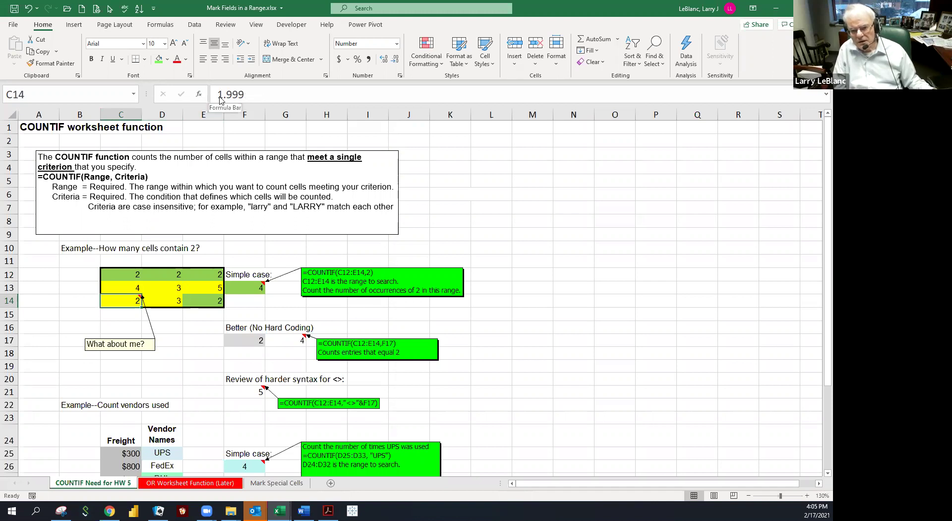
pyautogui.click(241, 285)
# Compare the criterion cell F17 with the COUNTIF formula in G17 that avoids hard coding.
pyautogui.click(254, 339)
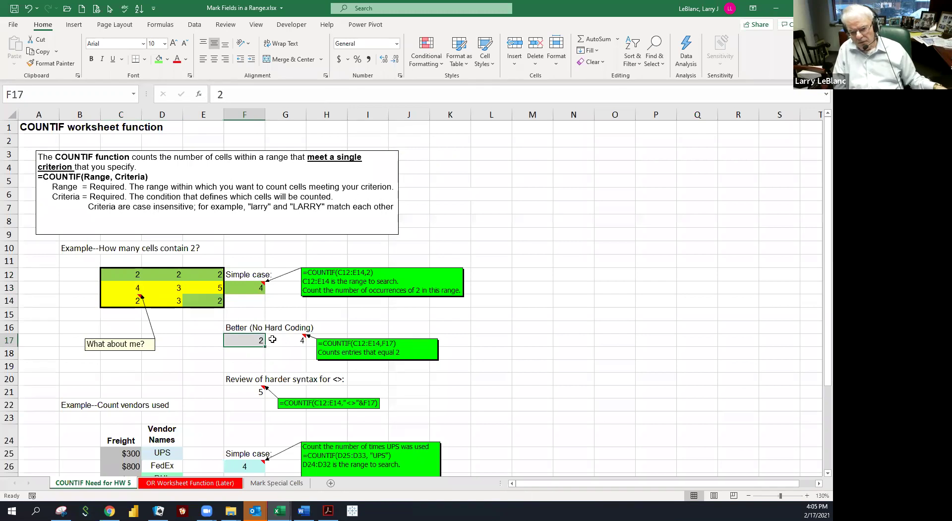
pyautogui.click(282, 342)
pyautogui.click(257, 340)
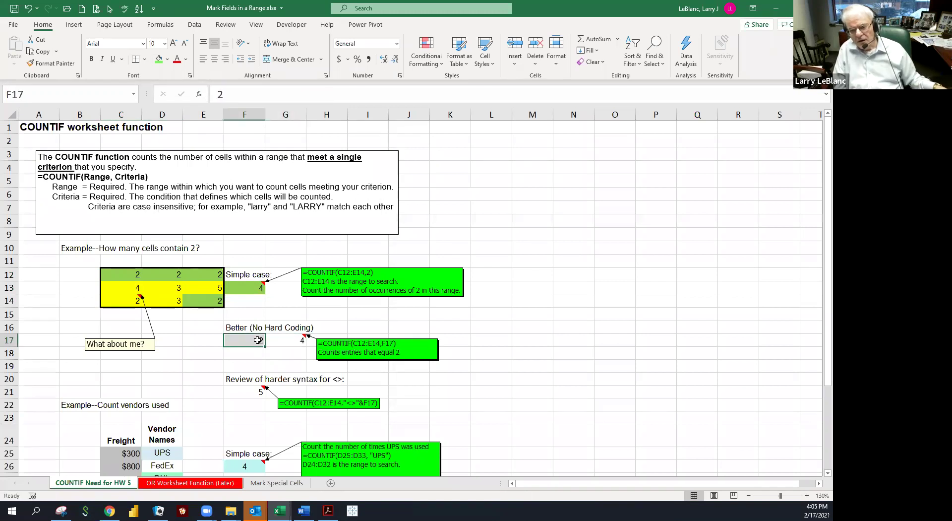
pyautogui.click(285, 340)
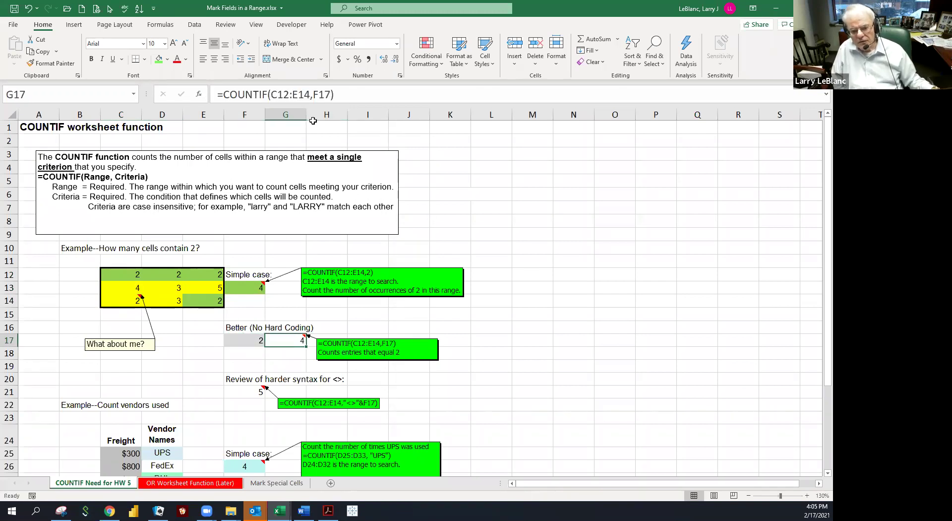
# Review the vendor names in D25:D33, the vendor criterion in F30 and the COUNTIF formula in G30.
pyautogui.scroll(-3, 314, 117)
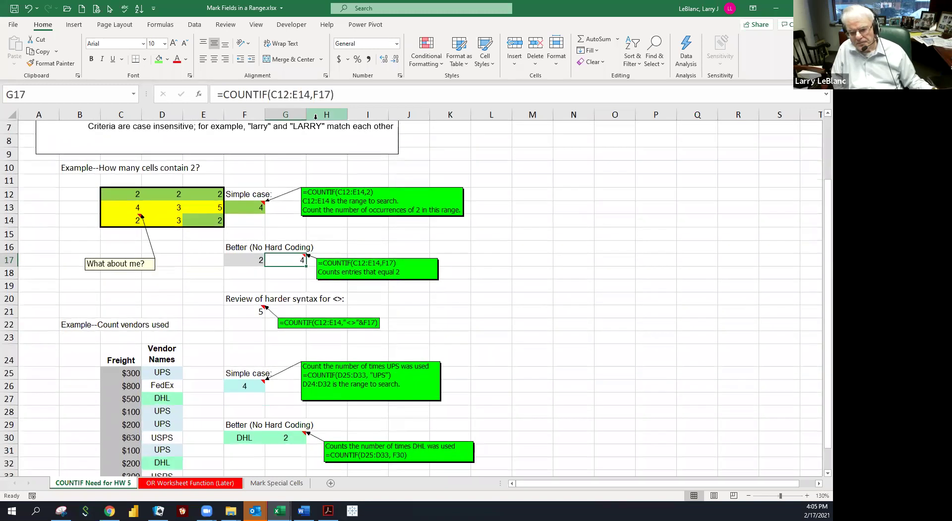
pyautogui.scroll(-1, 316, 116)
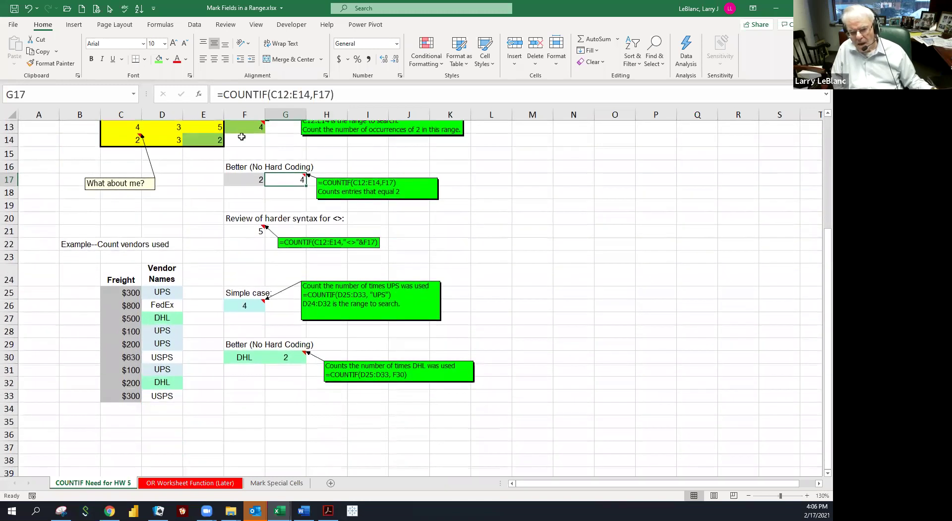
pyautogui.moveTo(72, 246); pyautogui.dragTo(165, 247)
pyautogui.moveTo(149, 293); pyautogui.dragTo(159, 396)
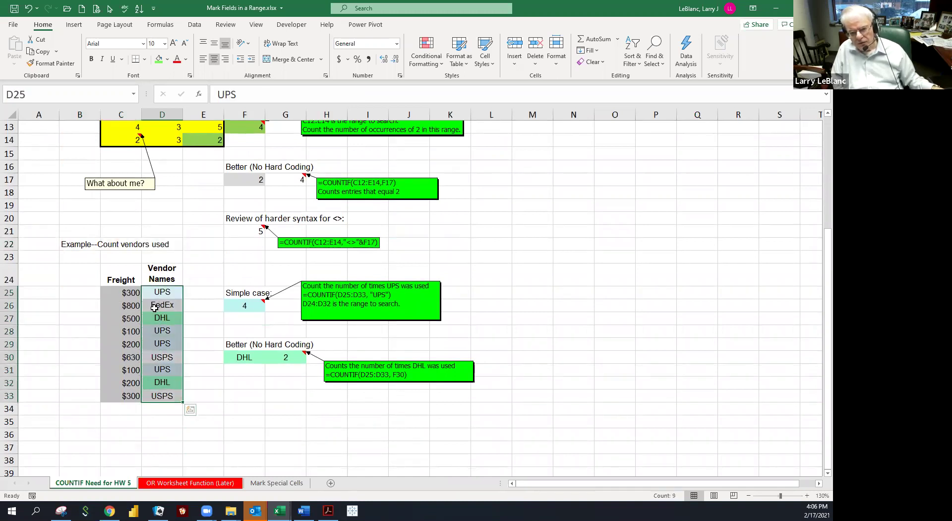
pyautogui.click(156, 292)
pyautogui.click(157, 305)
pyautogui.moveTo(156, 318); pyautogui.dragTo(158, 343)
pyautogui.click(157, 328)
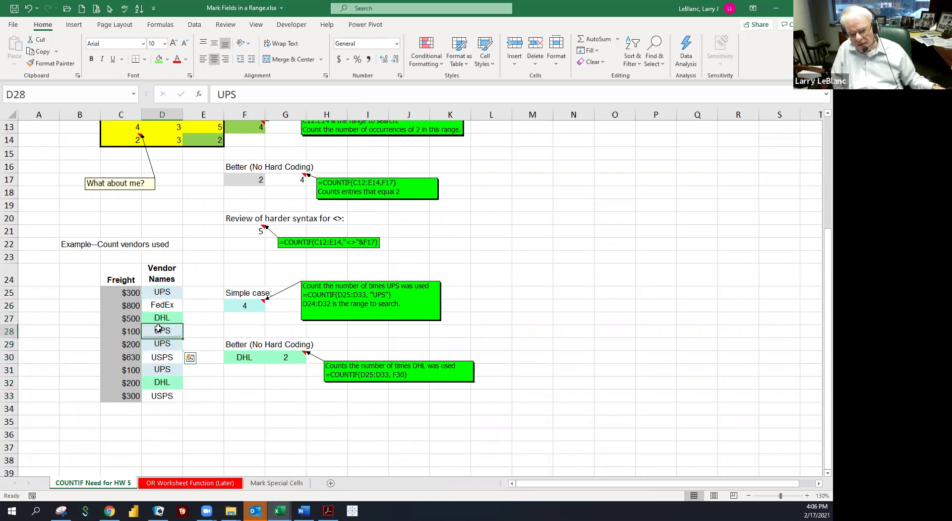
pyautogui.click(163, 355)
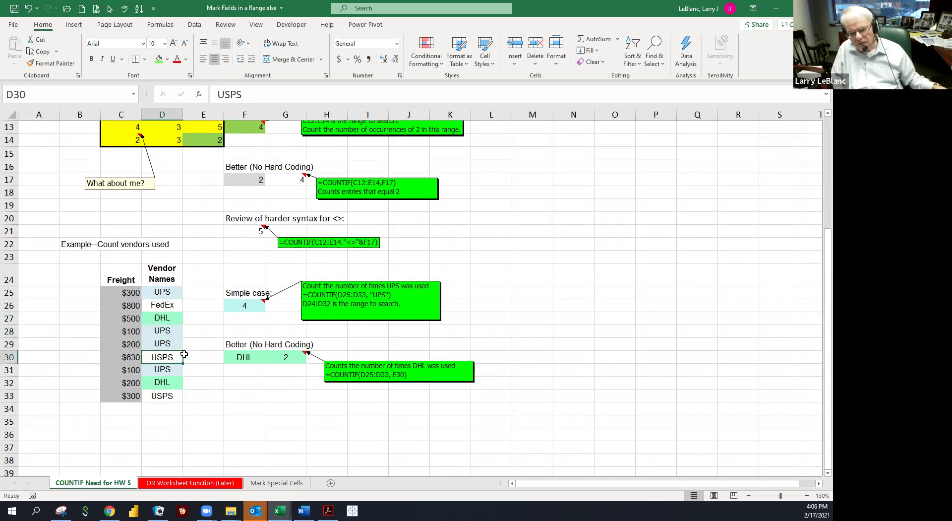
pyautogui.click(244, 357)
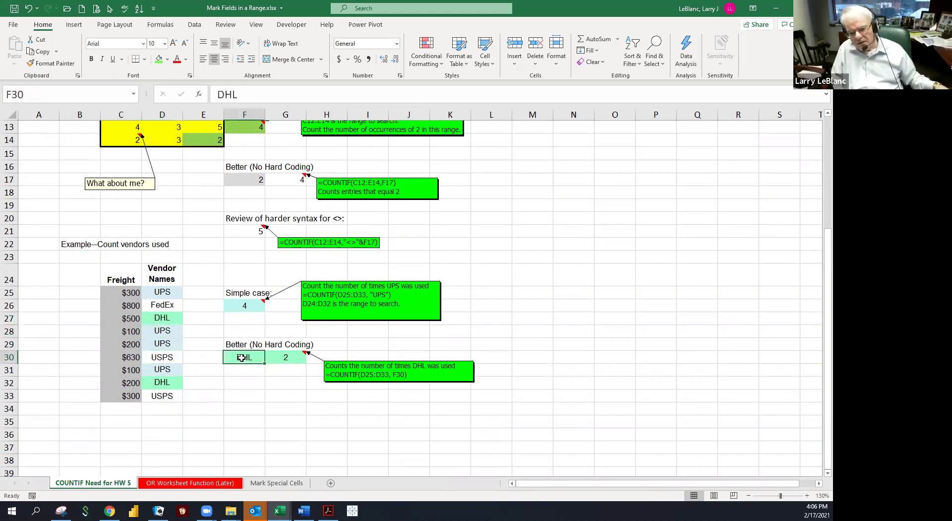
pyautogui.click(278, 358)
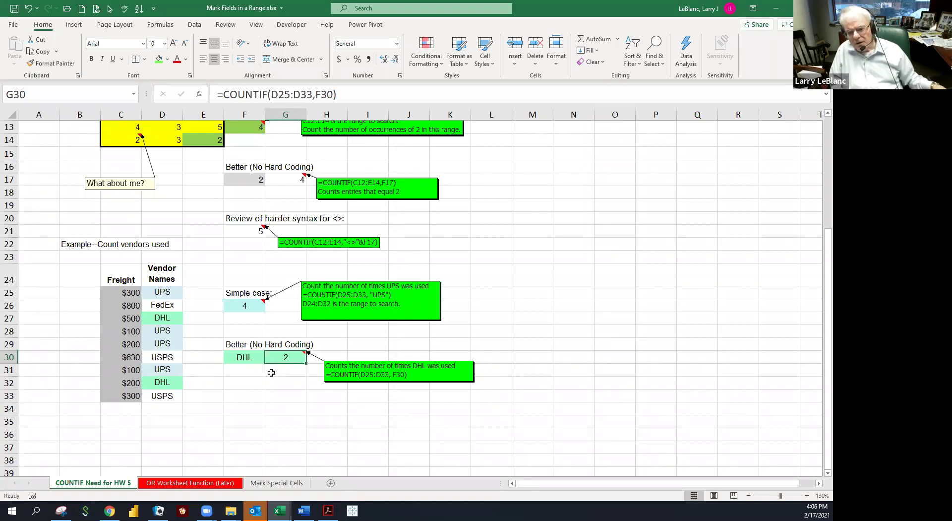
# Compare the vendor criterion in F30 with the COUNTIF formula in G30 that references it.
pyautogui.click(257, 357)
pyautogui.click(284, 357)
pyautogui.click(255, 358)
pyautogui.click(280, 356)
pyautogui.click(255, 359)
pyautogui.click(281, 356)
pyautogui.click(255, 358)
pyautogui.click(283, 357)
pyautogui.click(258, 357)
pyautogui.click(282, 356)
pyautogui.click(260, 355)
pyautogui.click(242, 318)
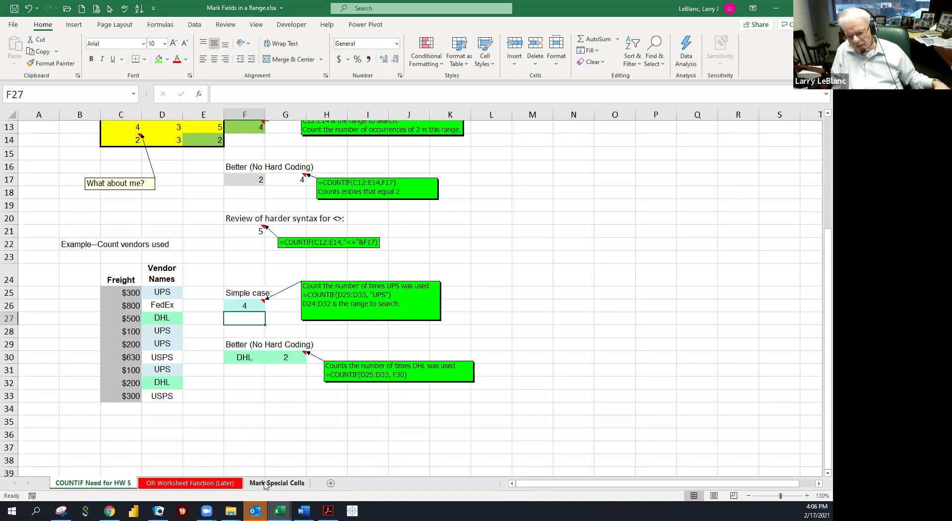
# Examine the full IF formula with its OR condition in D20 of the OR Worksheet Function (Later) sheet.
pyautogui.click(225, 483)
pyautogui.click(246, 255)
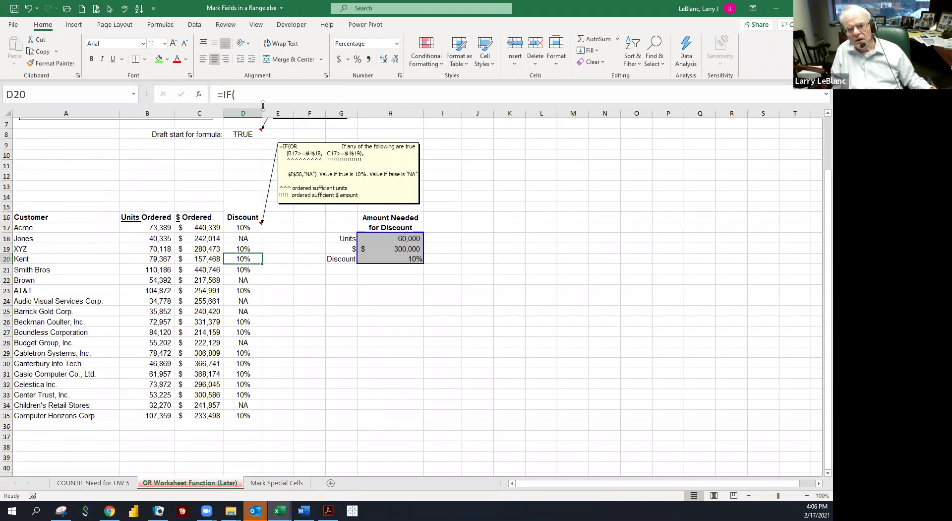
pyautogui.moveTo(263, 105); pyautogui.dragTo(270, 168)
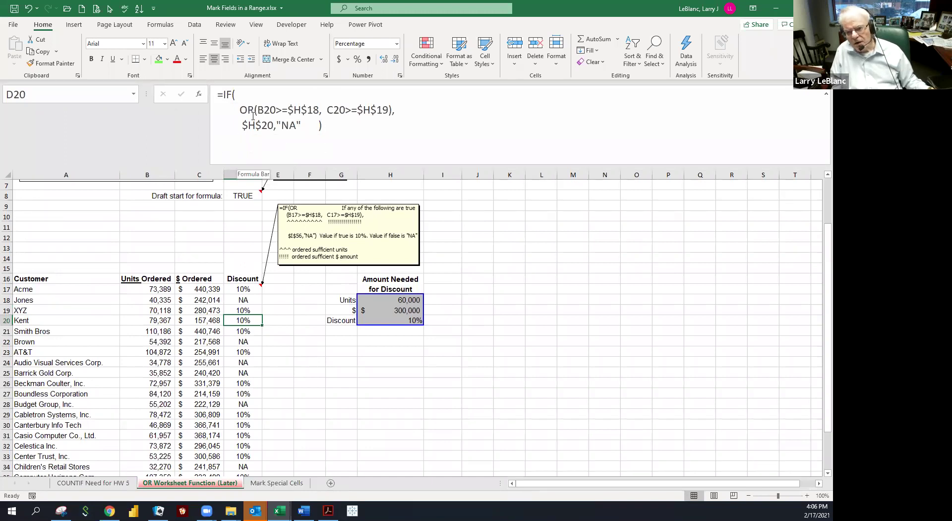
pyautogui.moveTo(217, 95); pyautogui.dragTo(409, 112)
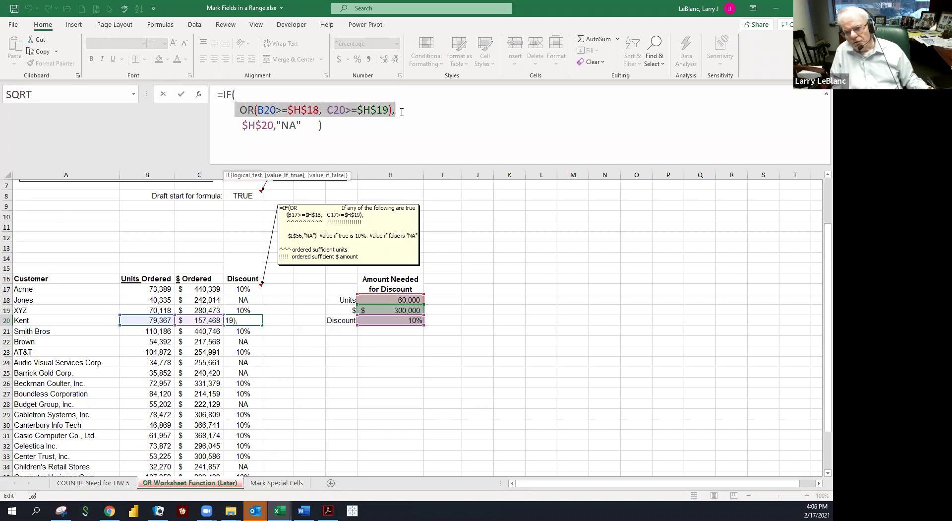
pyautogui.click(241, 110)
pyautogui.moveTo(258, 112); pyautogui.dragTo(406, 110)
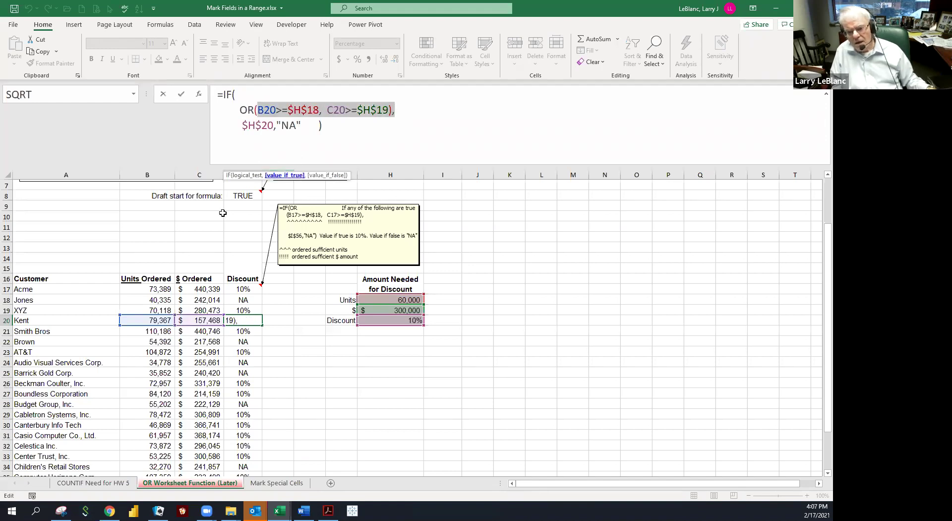
pyautogui.press('Escape')
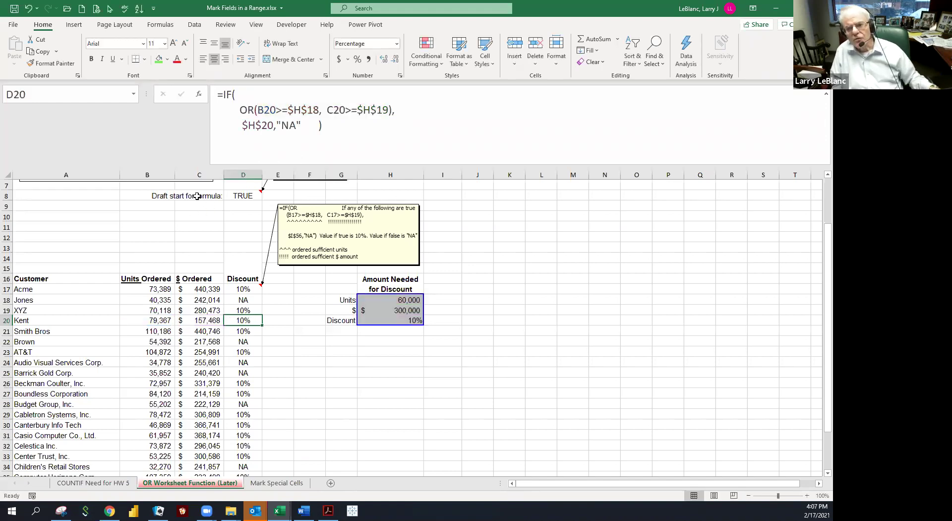
# Open the Mark Special Cells sheet and shrink the formula bar back to a single line.
pyautogui.click(266, 483)
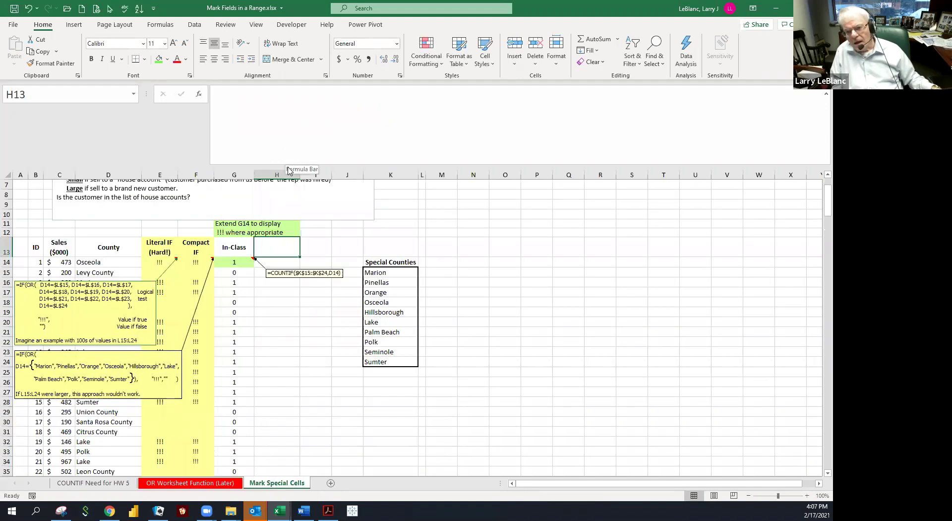
pyautogui.moveTo(289, 170); pyautogui.dragTo(280, 107)
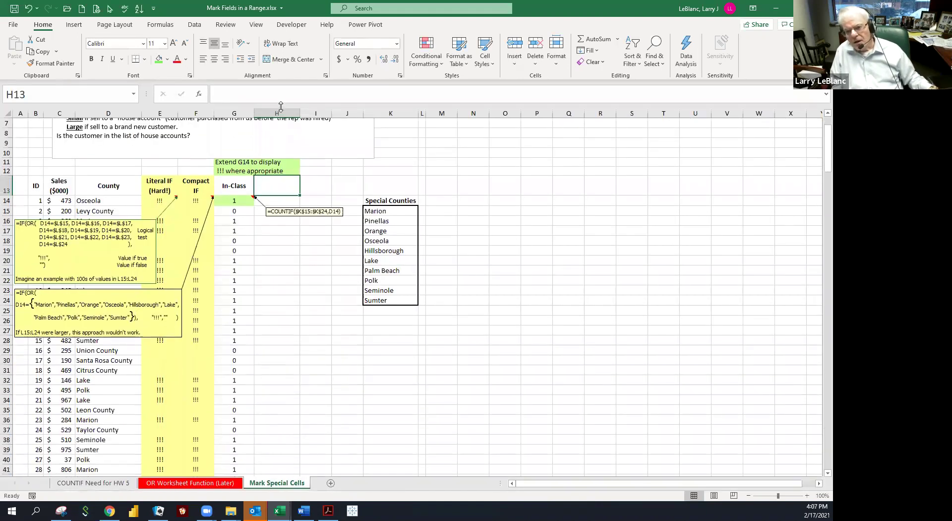
pyautogui.click(336, 184)
pyautogui.click(305, 184)
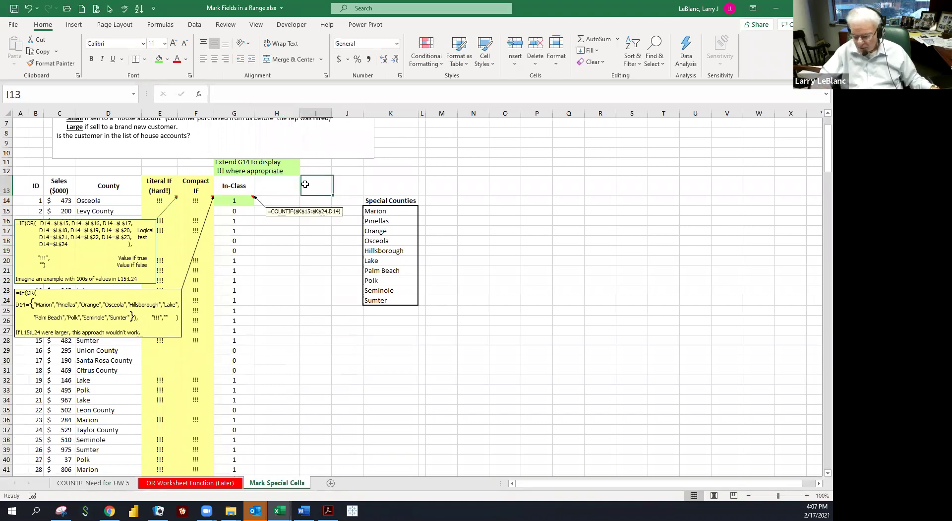
pyautogui.click(269, 220)
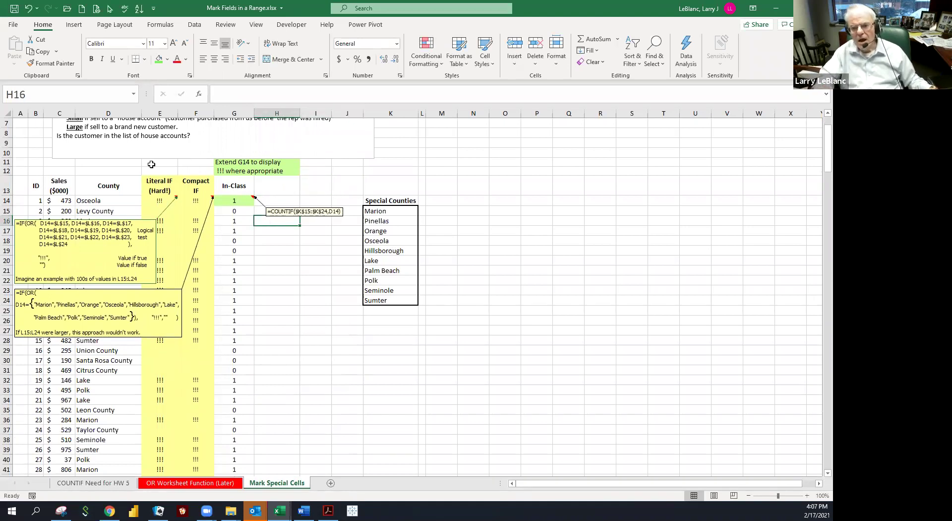
pyautogui.click(125, 163)
pyautogui.click(49, 162)
pyautogui.click(29, 163)
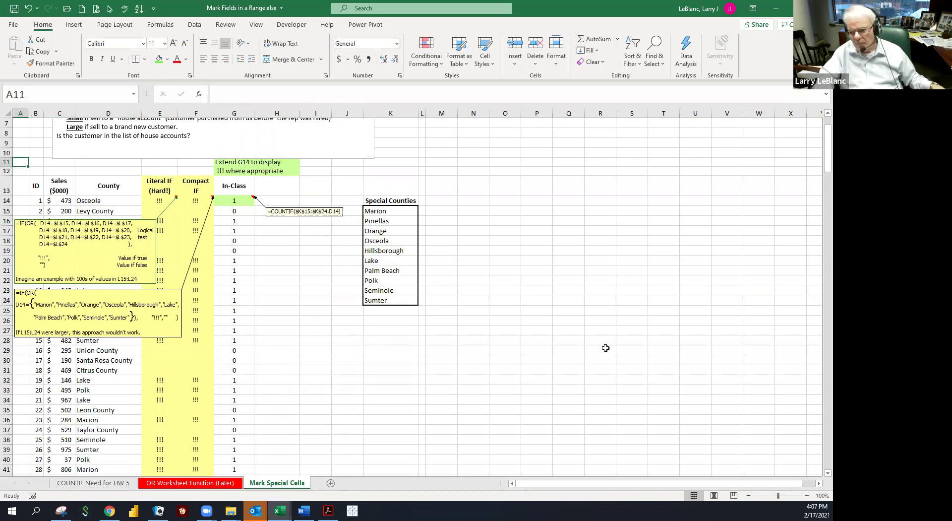
# Magnify the Mark Special Cells sheet to 140% and show its instructions from row 1.
pyautogui.click(807, 496)
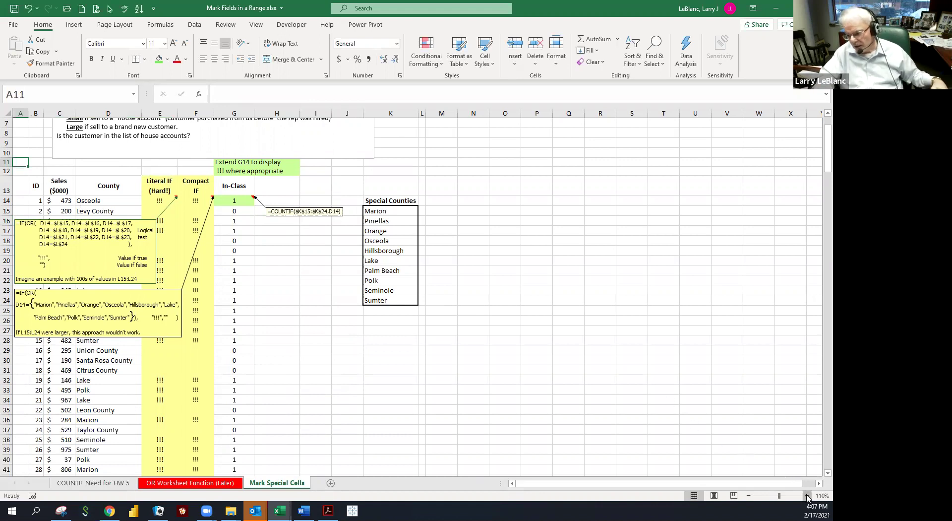
pyautogui.click(807, 495)
pyautogui.click(807, 496)
pyautogui.click(807, 496)
pyautogui.click(444, 286)
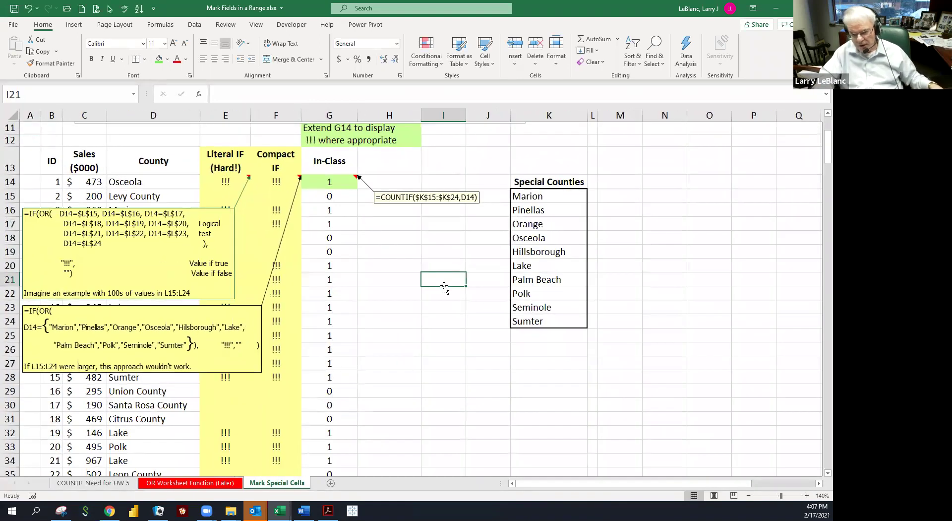
pyautogui.press('Left')
pyautogui.scroll(4, 406, 253)
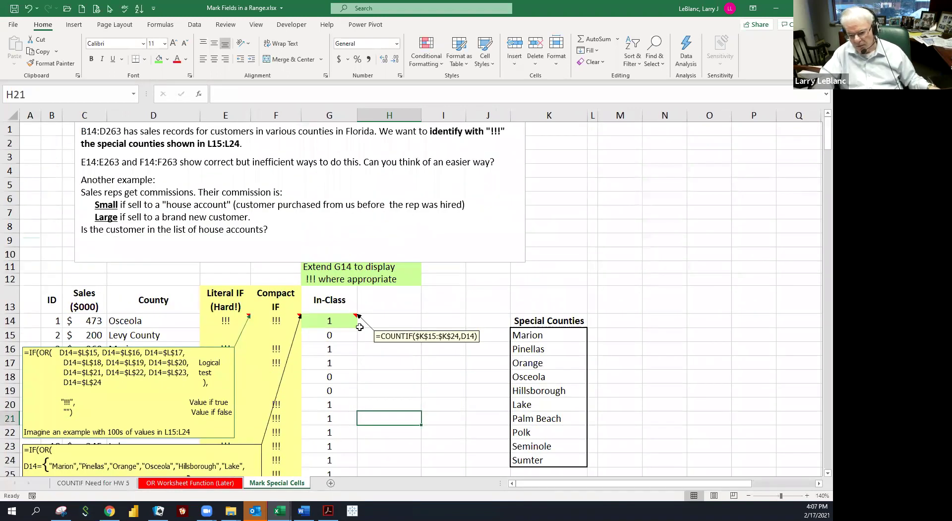
# Review the list of special counties in K15:K24.
pyautogui.click(377, 354)
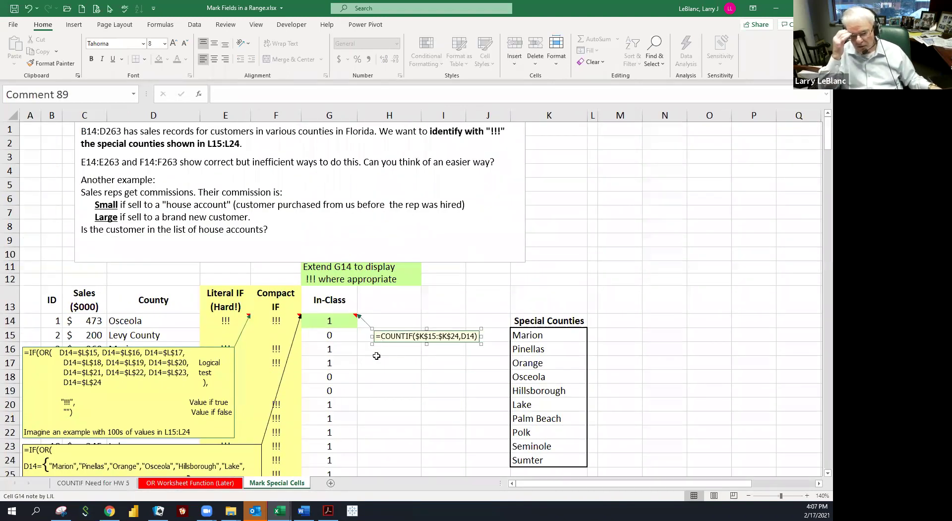
pyautogui.click(376, 357)
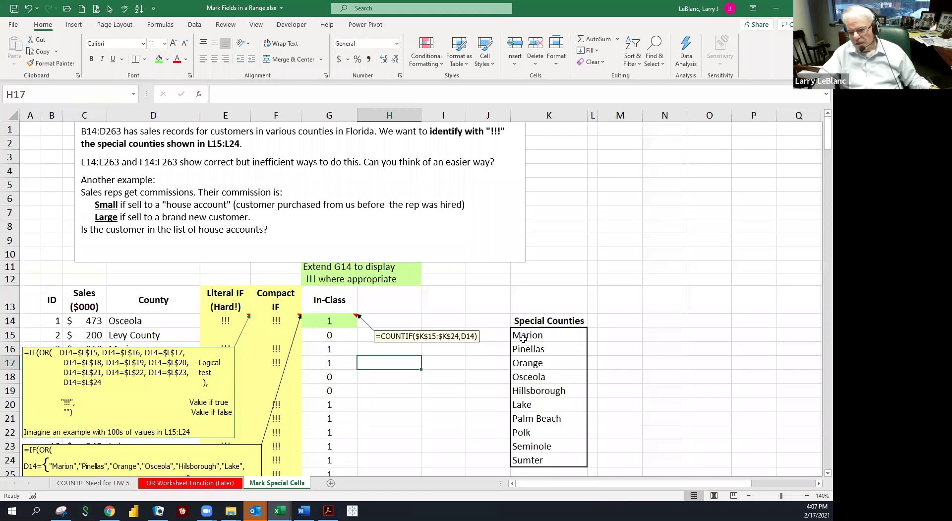
pyautogui.moveTo(523, 338); pyautogui.dragTo(528, 455)
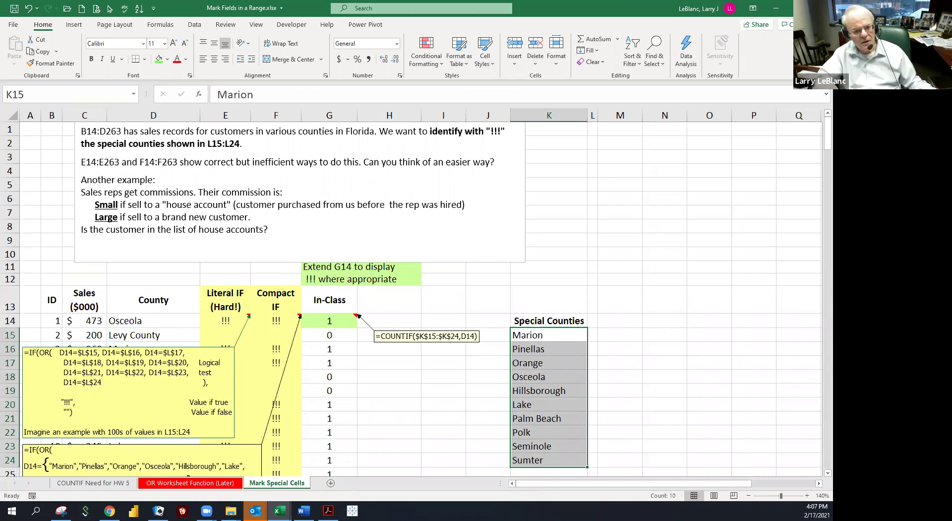
pyautogui.moveTo(529, 337); pyautogui.dragTo(540, 460)
pyautogui.moveTo(540, 339); pyautogui.dragTo(539, 460)
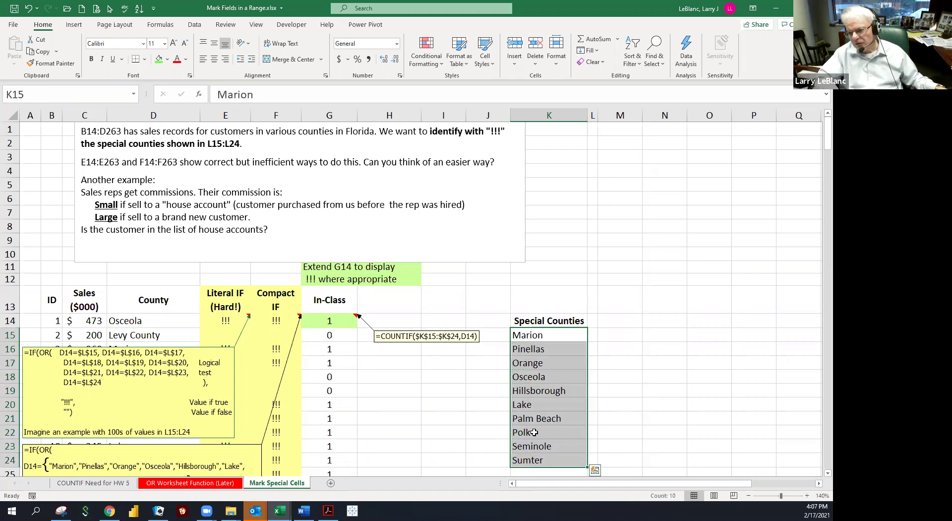
pyautogui.click(534, 420)
pyautogui.click(530, 403)
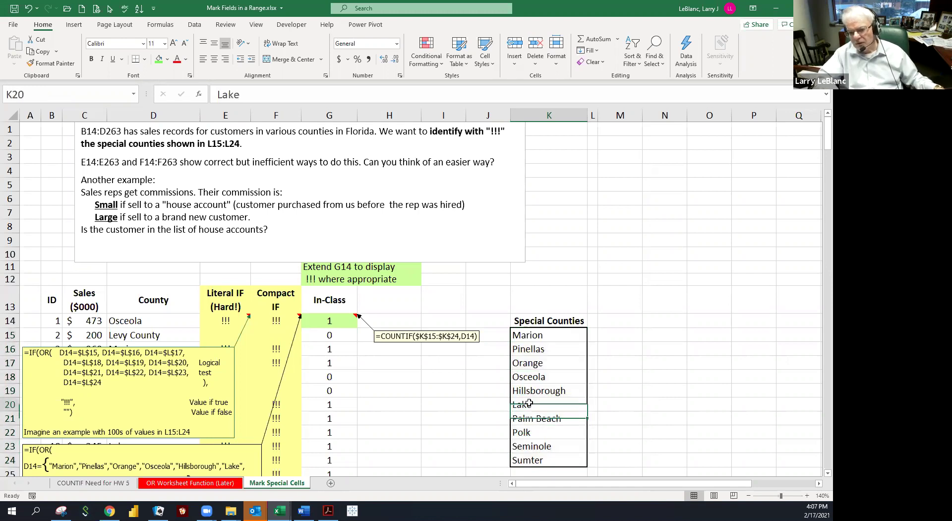
# Review the first sales record's ID, sales amount and county in B14:D14.
pyautogui.click(118, 301)
pyautogui.scroll(-1, 108, 307)
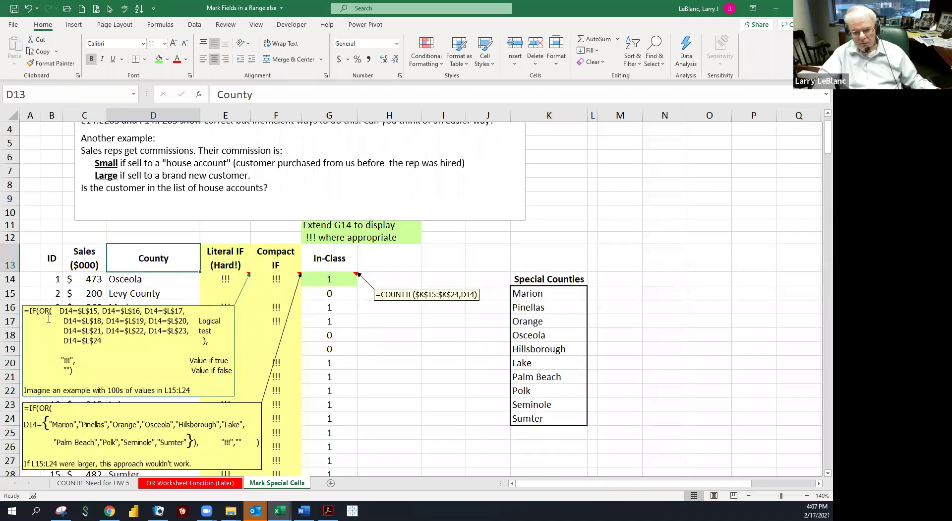
pyautogui.click(48, 306)
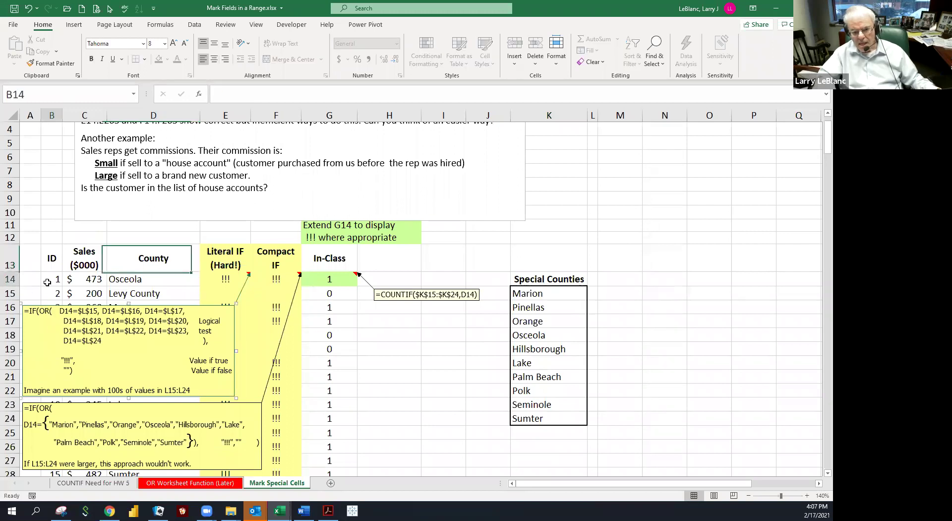
pyautogui.click(48, 280)
pyautogui.click(85, 281)
pyautogui.click(131, 284)
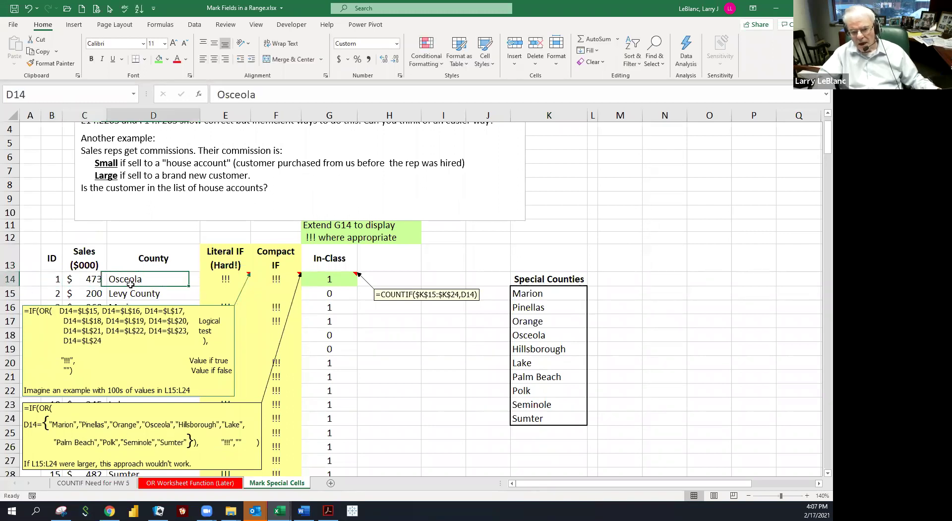
# Examine the whole literal IF(OR) formula in E14, including its true and false values, using an enlarged formula bar.
pyautogui.click(213, 284)
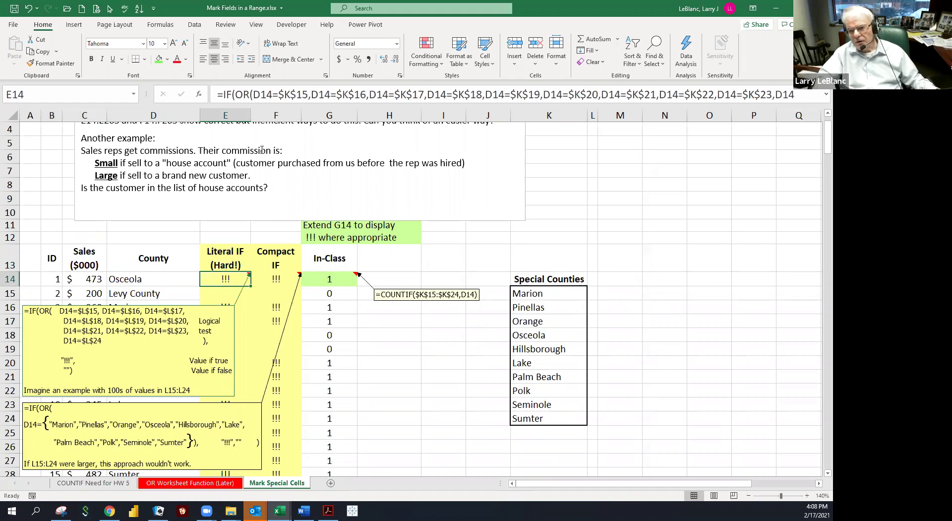
pyautogui.moveTo(269, 108); pyautogui.dragTo(268, 169)
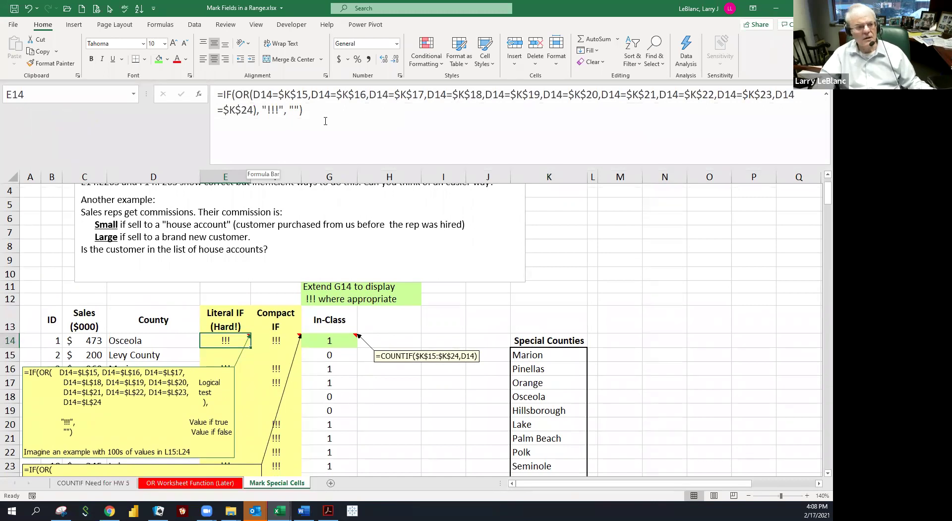
pyautogui.moveTo(263, 108); pyautogui.dragTo(303, 110)
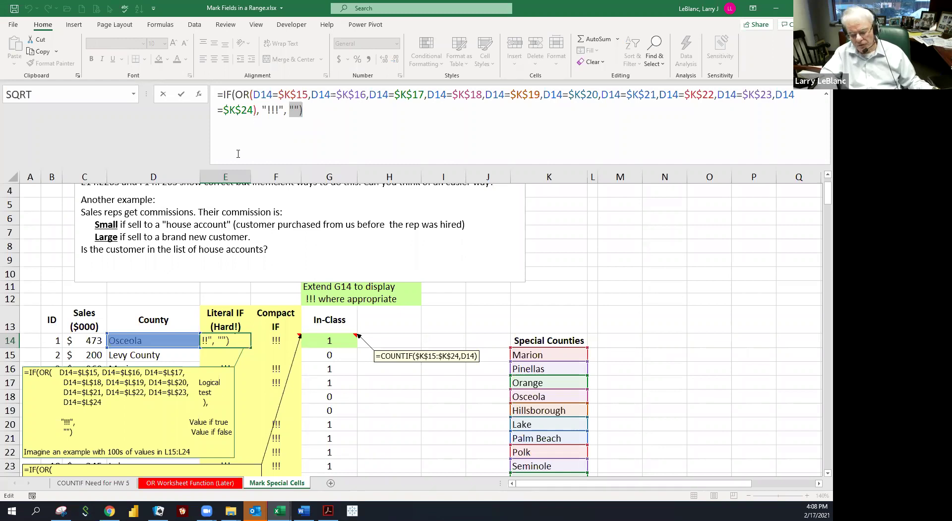
pyautogui.press('Escape')
pyautogui.click(125, 294)
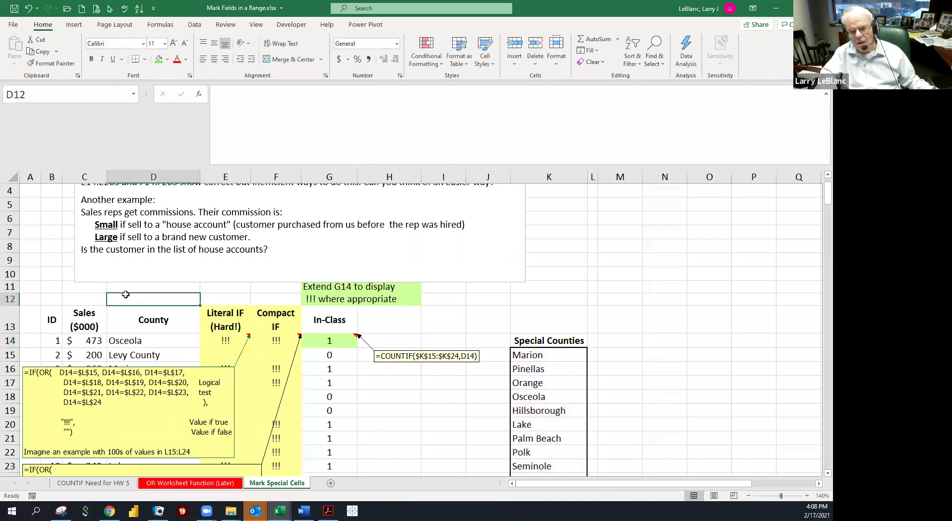
pyautogui.moveTo(220, 165); pyautogui.dragTo(221, 110)
# Read the sales commission example in the instruction text box, covering house accounts, brand new customers and the closing question.
pyautogui.click(82, 199)
pyautogui.doubleClick(97, 188)
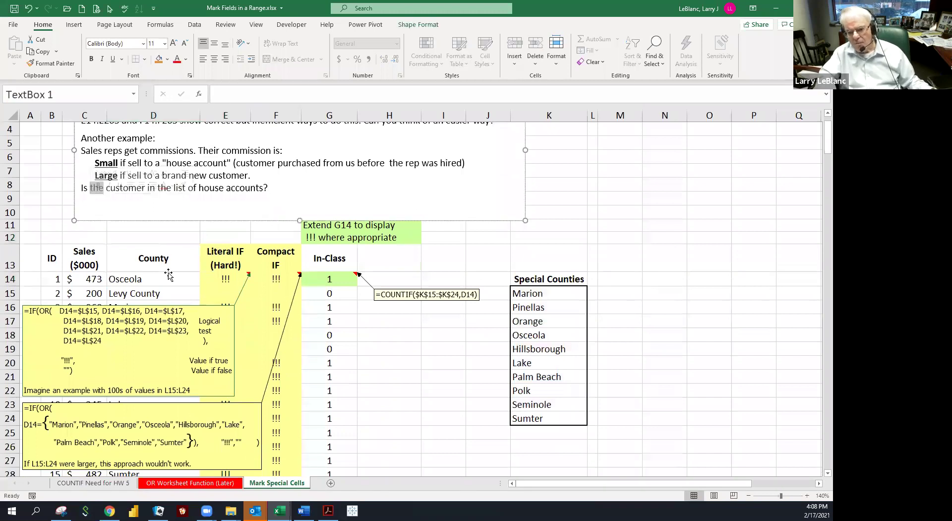
pyautogui.click(59, 187)
pyautogui.click(55, 174)
pyautogui.scroll(1, 55, 171)
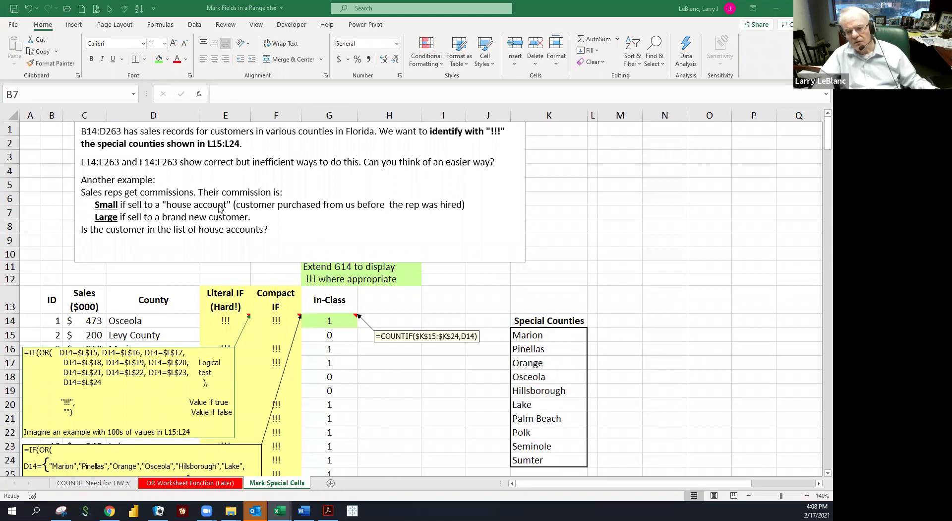
pyautogui.click(104, 216)
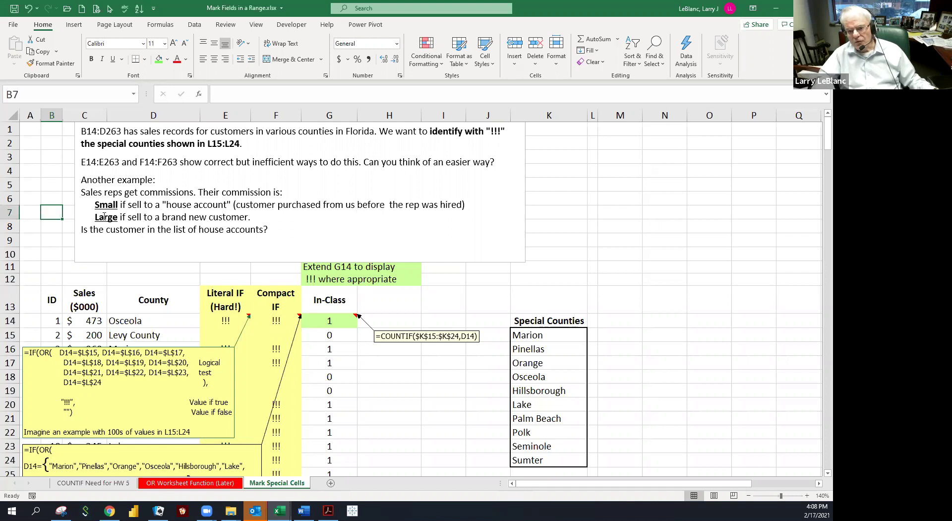
pyautogui.moveTo(162, 217); pyautogui.dragTo(252, 218)
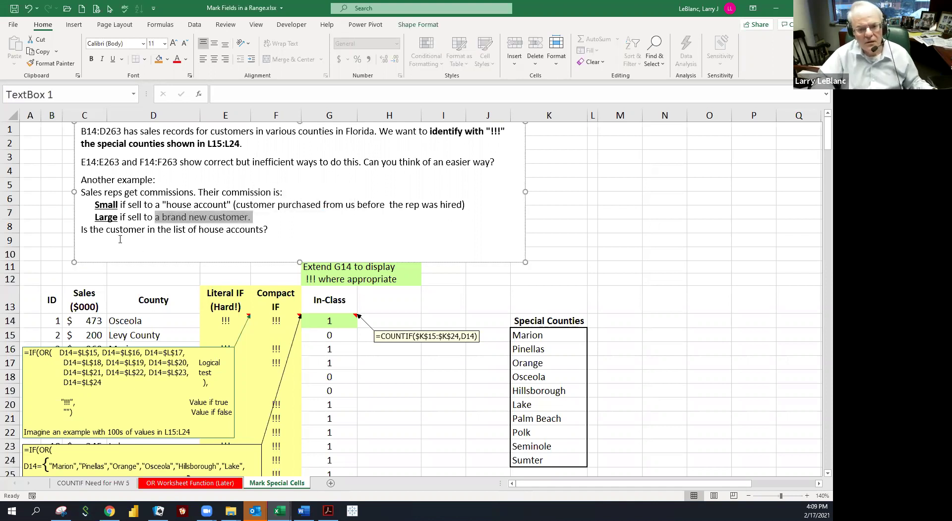
pyautogui.doubleClick(109, 219)
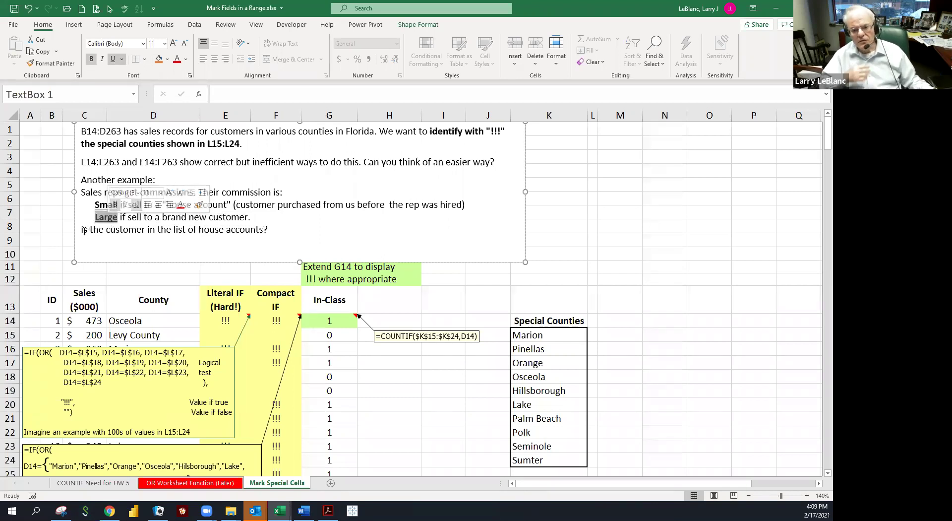
pyautogui.moveTo(84, 231); pyautogui.dragTo(273, 234)
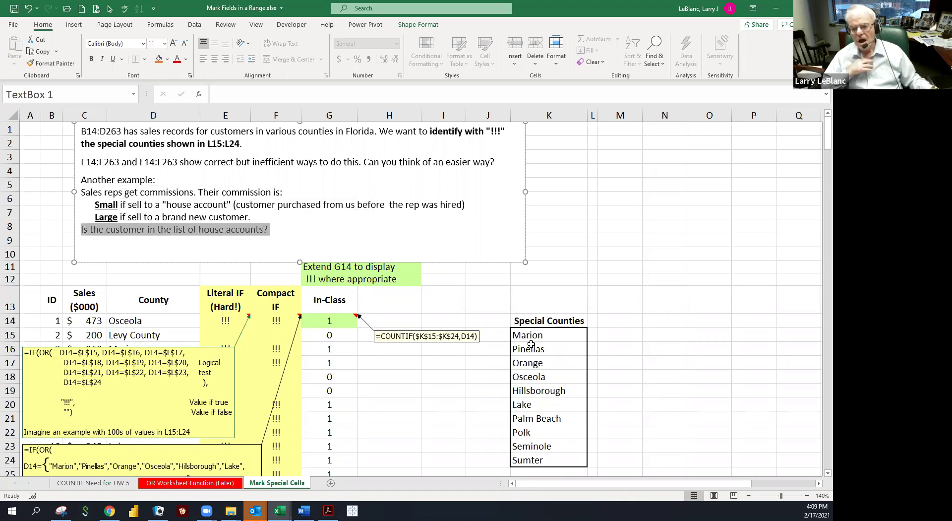
# Compare the county in D14 with the special counties listed in K15:K24.
pyautogui.click(449, 367)
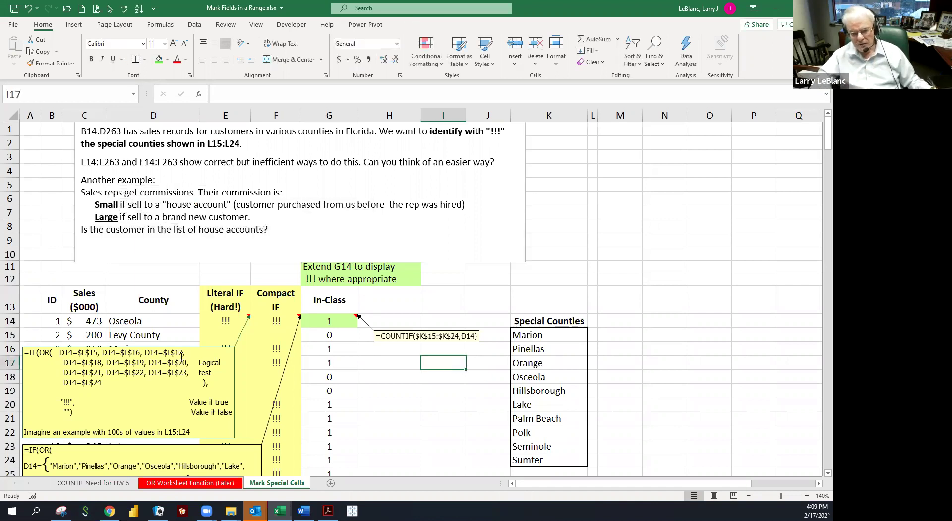
pyautogui.click(145, 325)
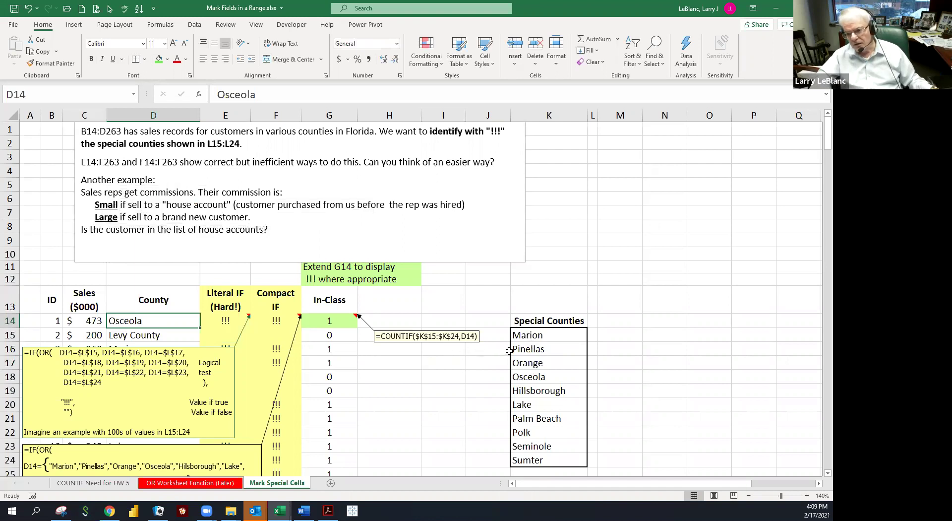
pyautogui.moveTo(513, 335); pyautogui.dragTo(530, 460)
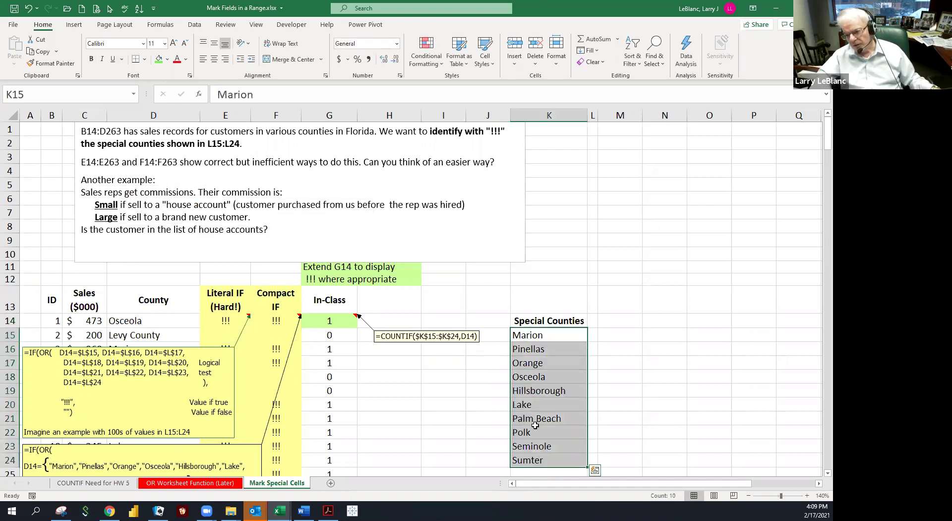
# Check whether the counties in D14 and D15 appear in the special counties list in K15:K24.
pyautogui.click(519, 377)
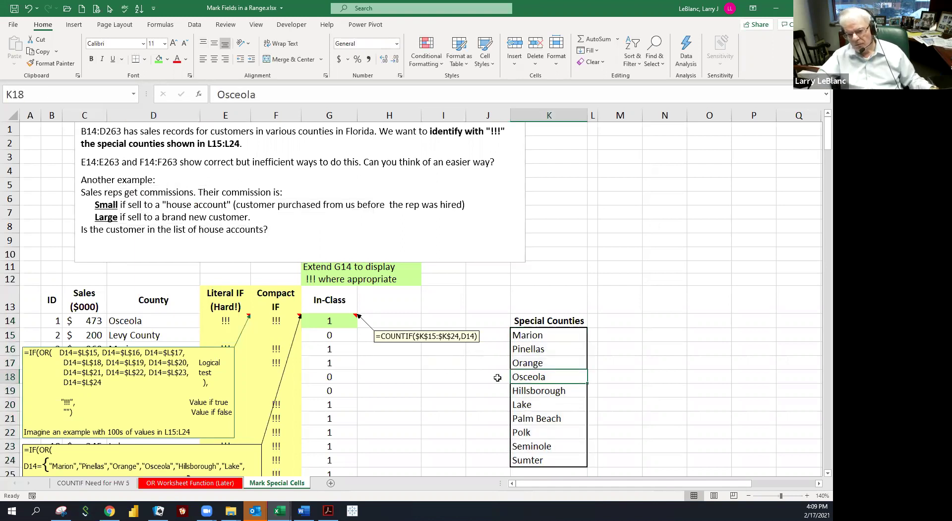
pyautogui.click(149, 337)
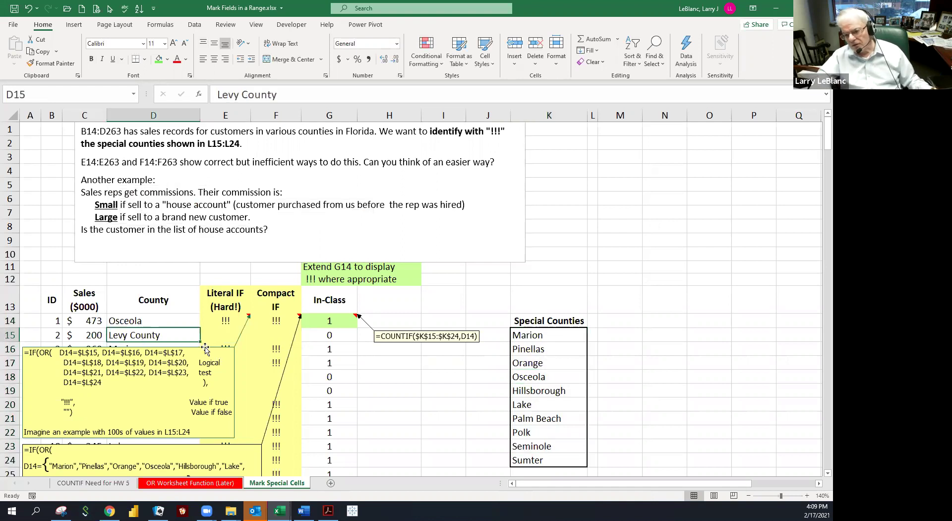
pyautogui.click(518, 337)
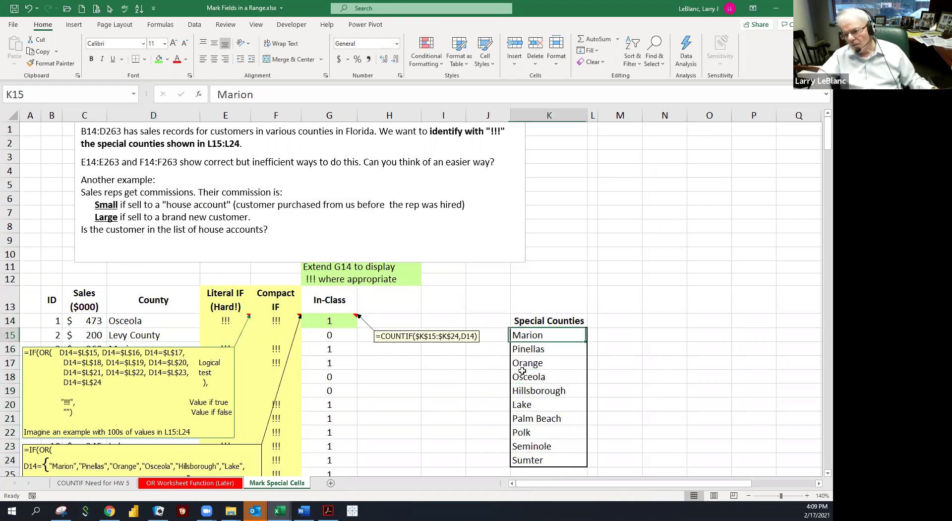
pyautogui.moveTo(521, 336); pyautogui.dragTo(530, 459)
pyautogui.click(436, 399)
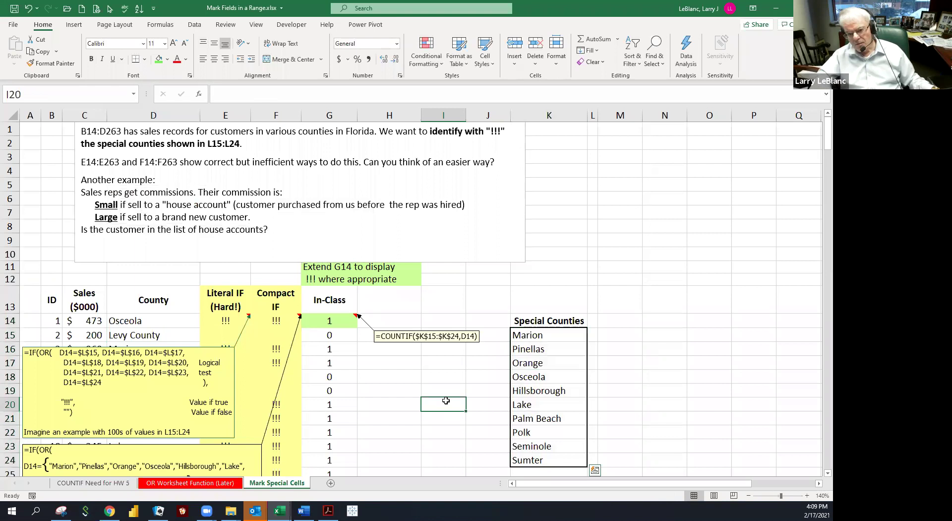
pyautogui.click(415, 400)
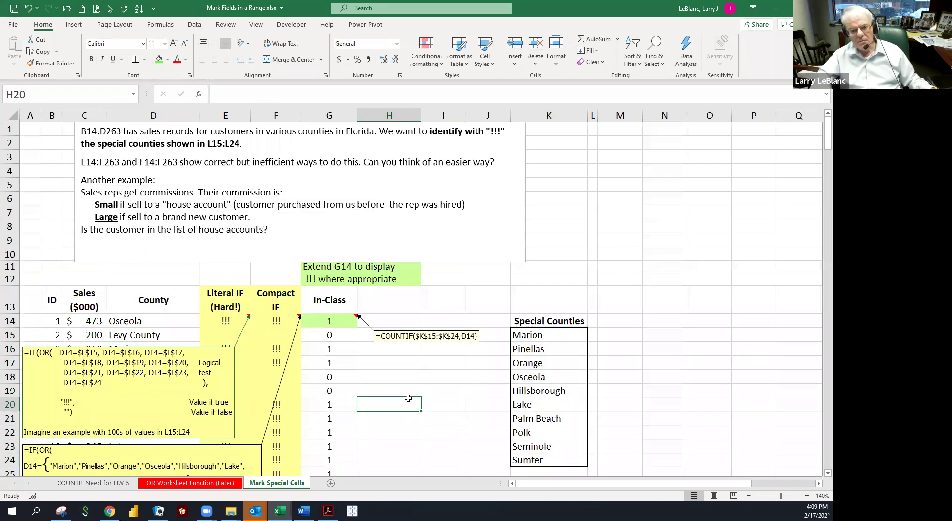
pyautogui.click(123, 323)
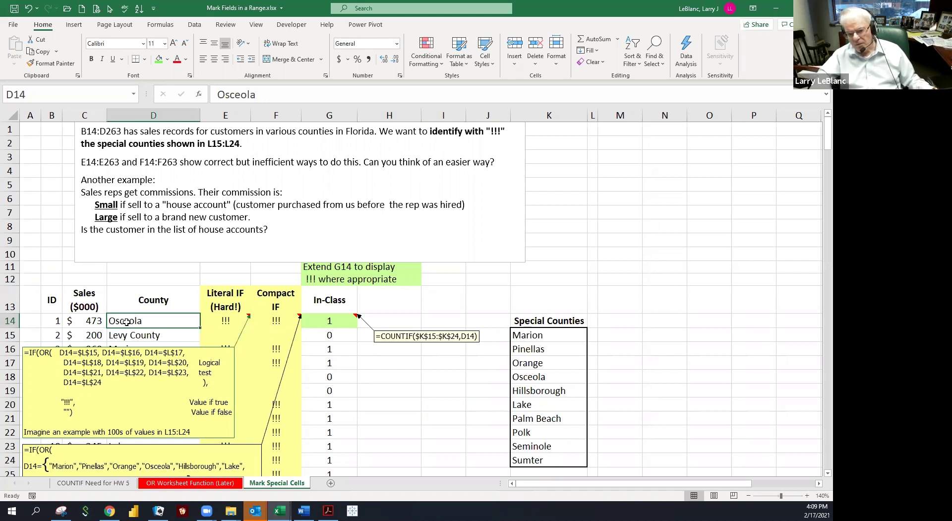
pyautogui.moveTo(514, 334); pyautogui.dragTo(530, 460)
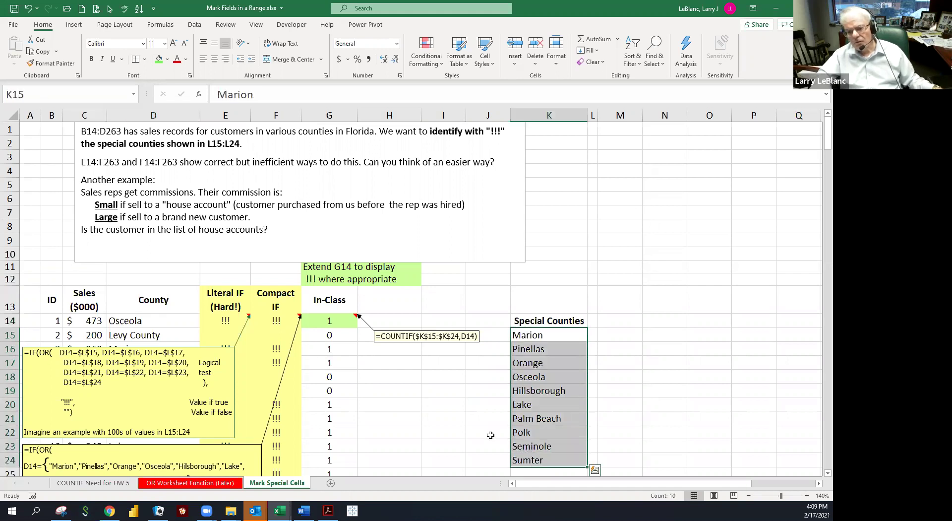
pyautogui.click(488, 432)
pyautogui.click(145, 324)
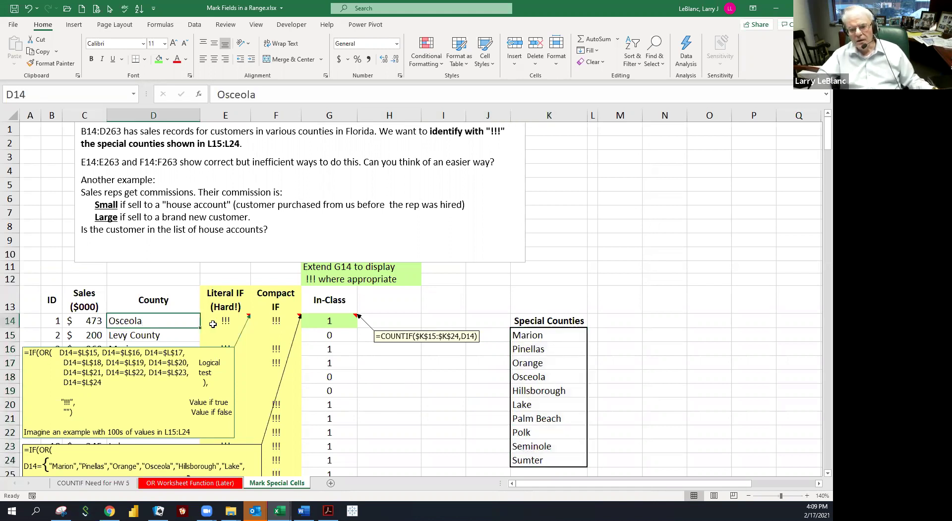
# Review the complete literal IF(OR) formula in E14 with the formula bar enlarged.
pyautogui.click(144, 166)
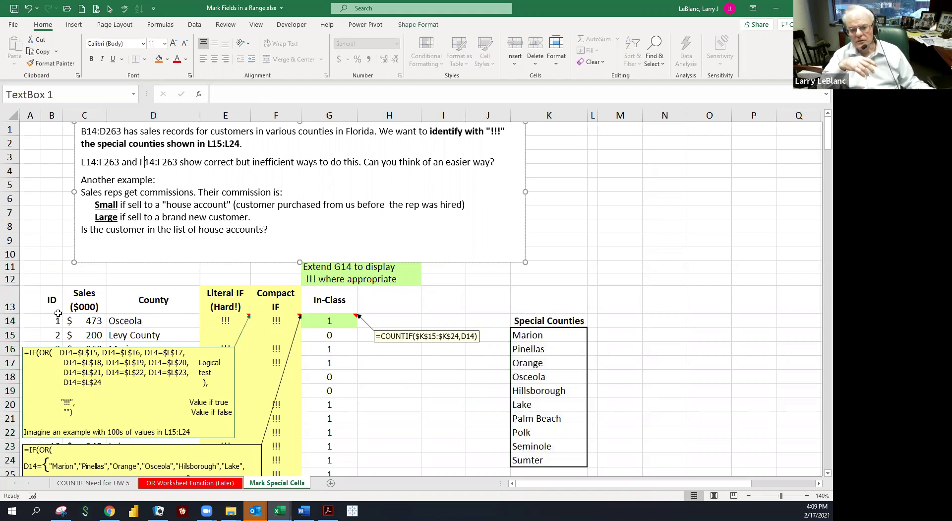
pyautogui.click(227, 321)
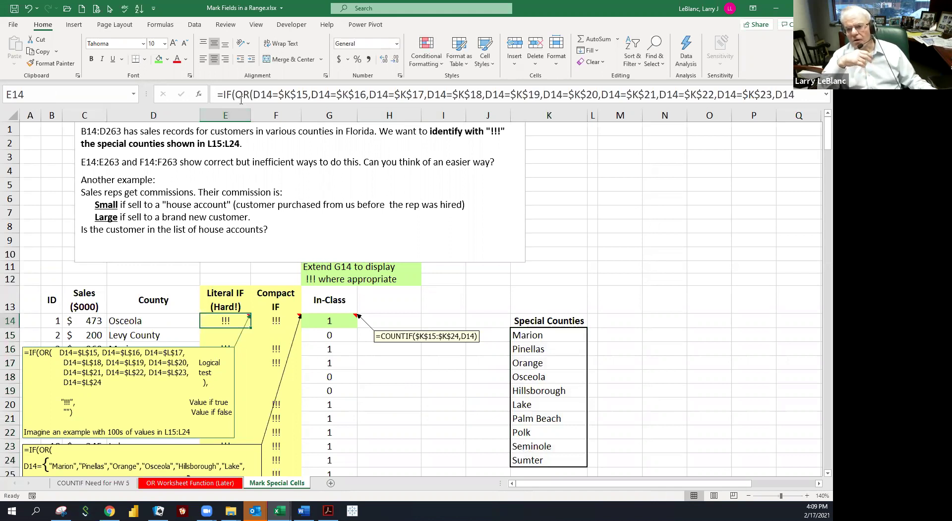
pyautogui.moveTo(273, 103); pyautogui.dragTo(277, 152)
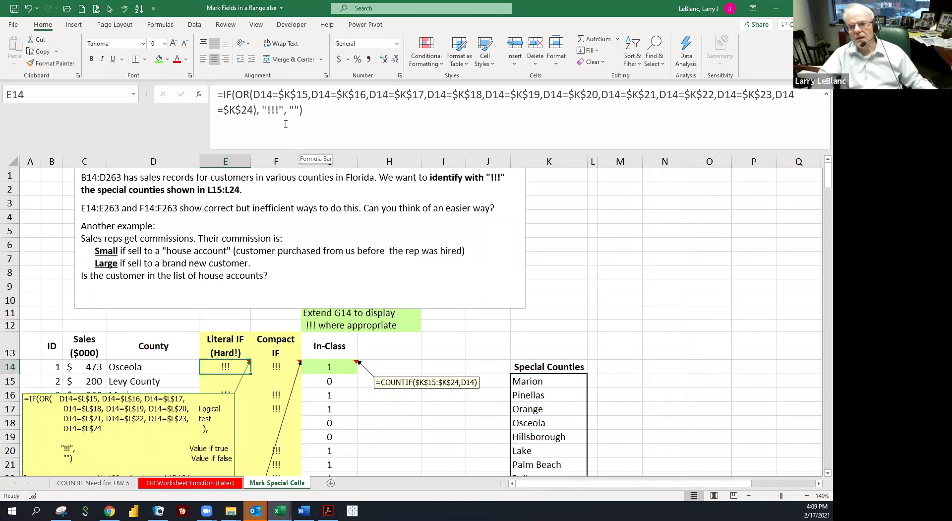
pyautogui.moveTo(237, 94); pyautogui.dragTo(304, 110)
pyautogui.press('Escape')
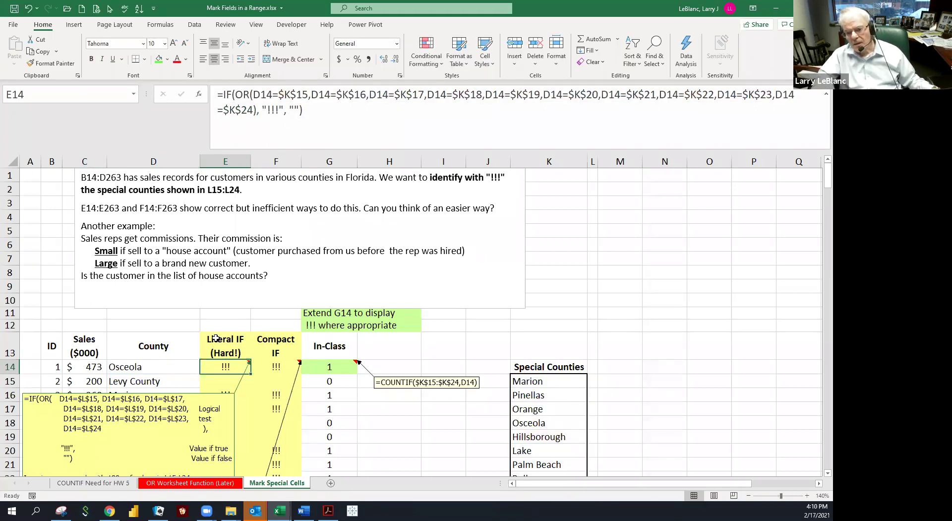
# Examine the compact IF(OR) formula in F14, which lists the county names inside braces.
pyautogui.press('Right')
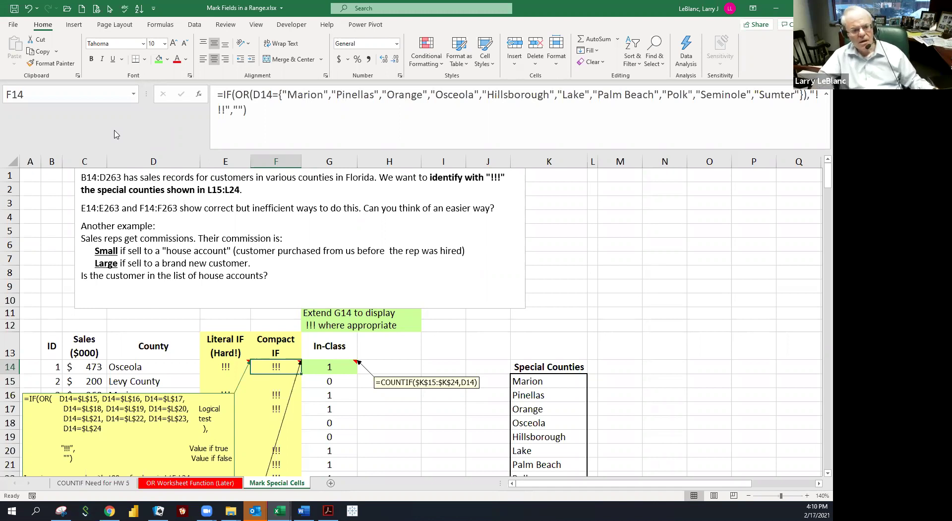
pyautogui.moveTo(553, 188); pyautogui.dragTo(551, 224)
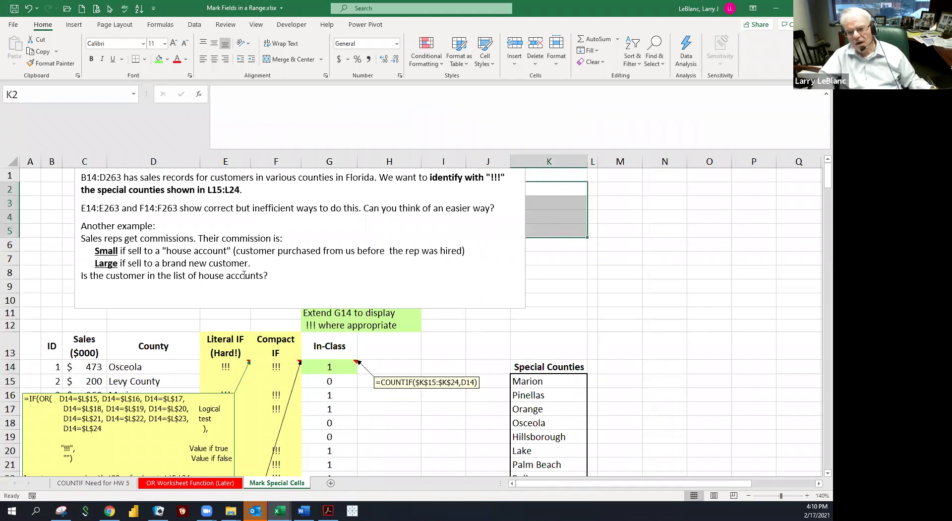
pyautogui.click(228, 366)
pyautogui.press('Right')
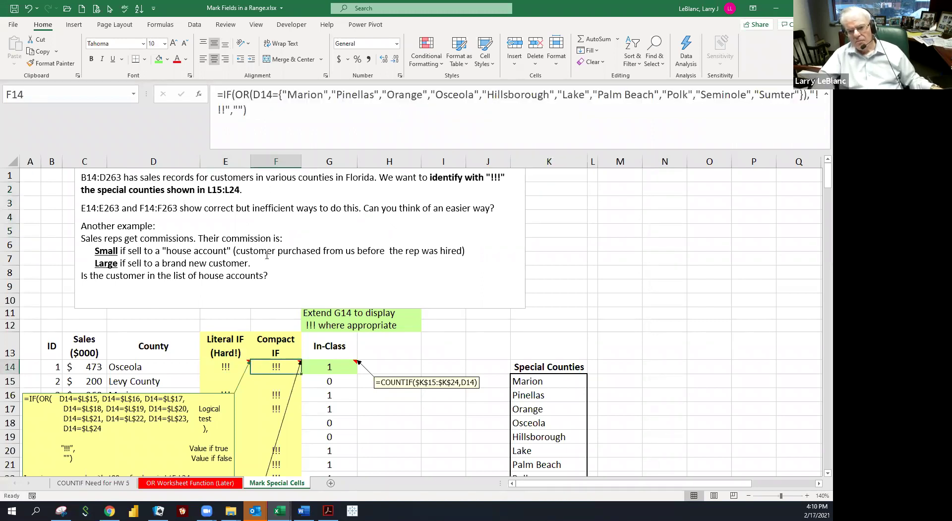
pyautogui.moveTo(221, 94); pyautogui.dragTo(246, 110)
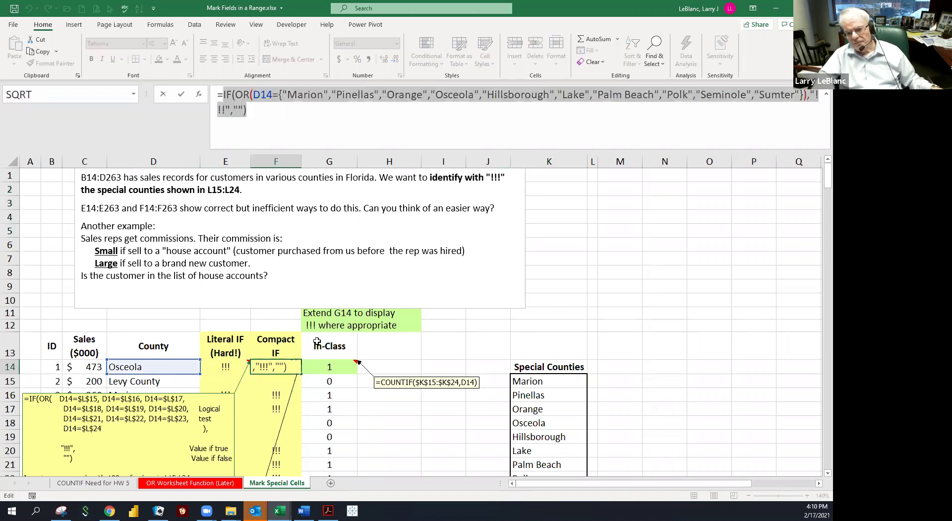
pyautogui.click(326, 370)
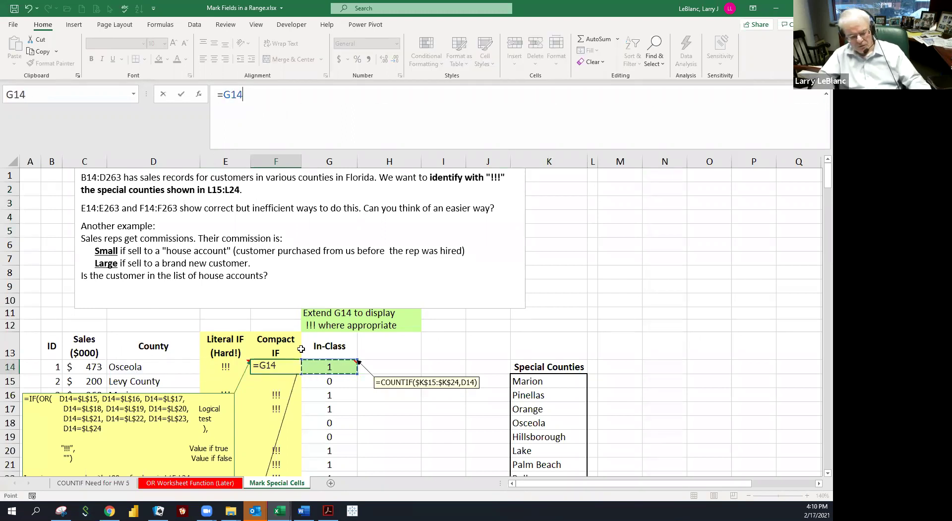
pyautogui.press('Escape')
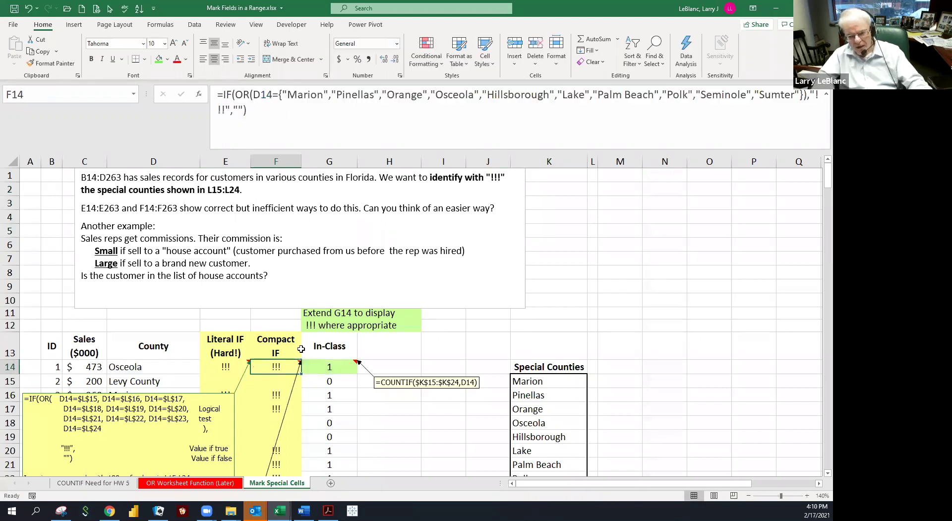
# Read the in-class instruction in G11:G12 and inspect the COUNTIF formula in G14.
pyautogui.click(312, 315)
pyautogui.click(312, 326)
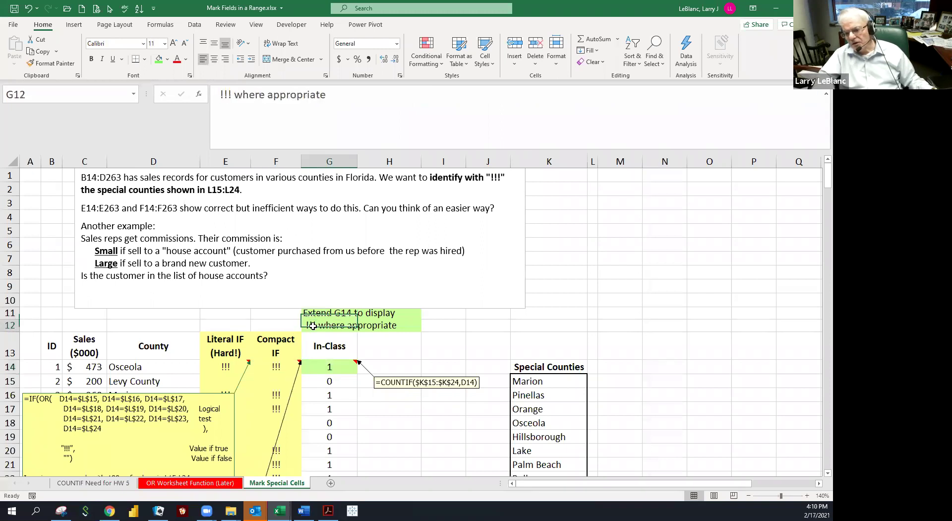
pyautogui.click(316, 371)
pyautogui.scroll(-3, 284, 294)
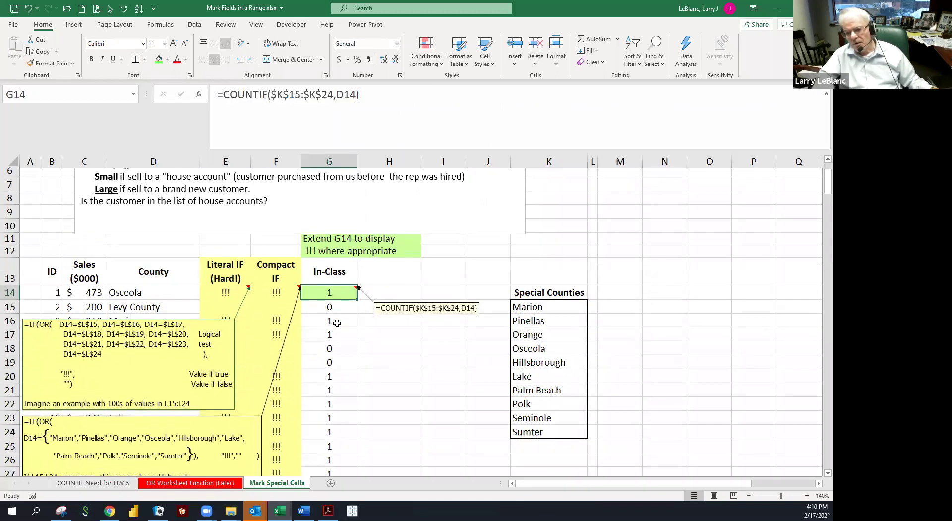
# Compare the IF markers in E14:F14 with the COUNTIF results in G14 and G15 for the counties in D14 and D15.
pyautogui.click(223, 241)
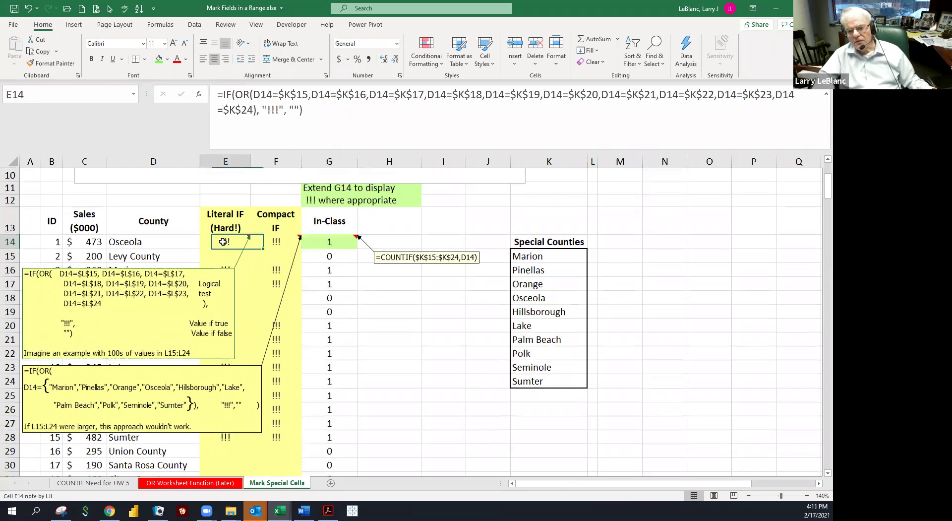
pyautogui.moveTo(222, 242); pyautogui.dragTo(266, 241)
pyautogui.click(142, 241)
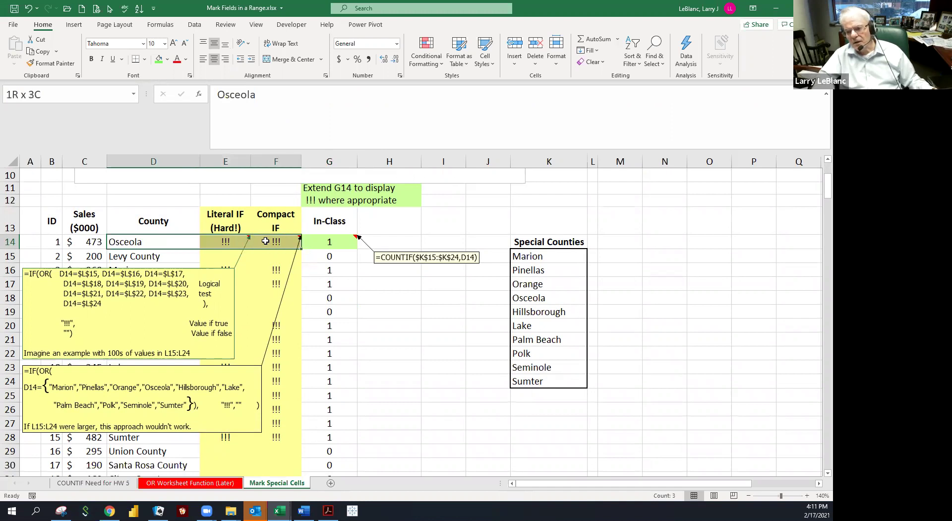
pyautogui.click(225, 241)
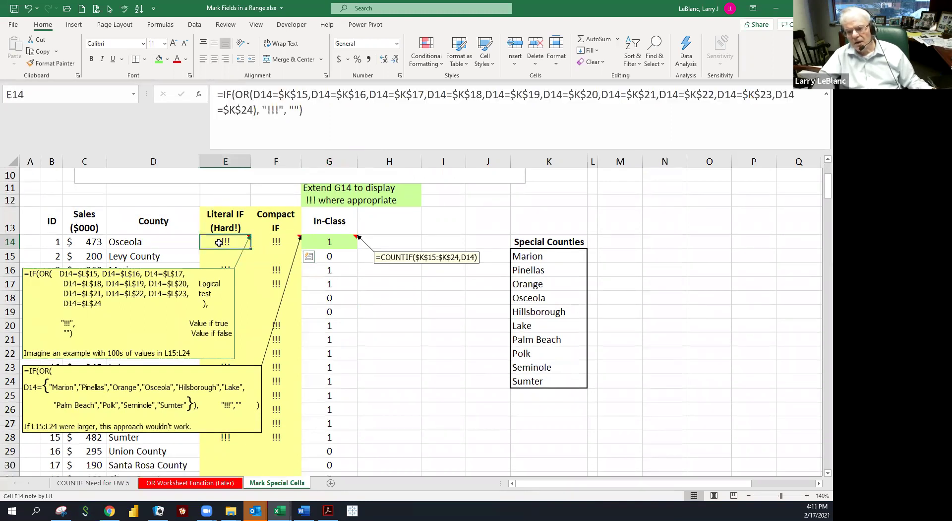
pyautogui.click(320, 242)
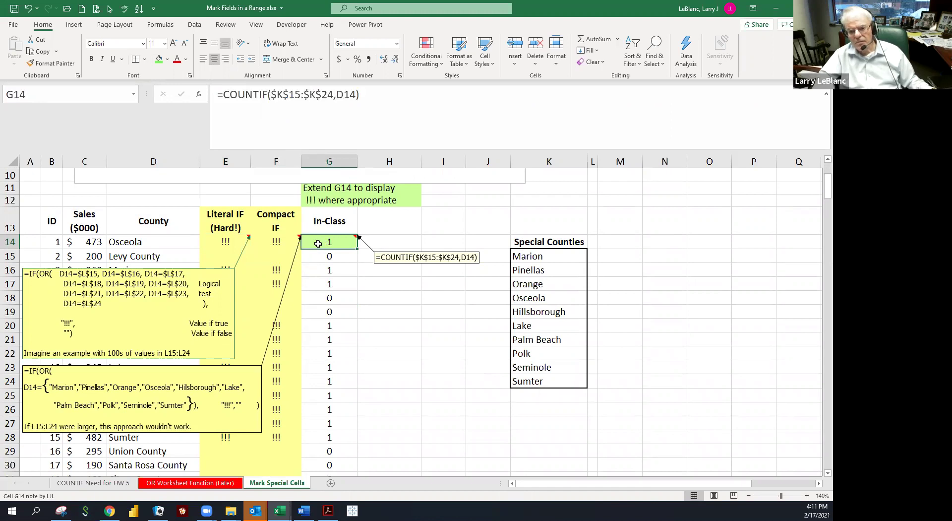
pyautogui.click(127, 256)
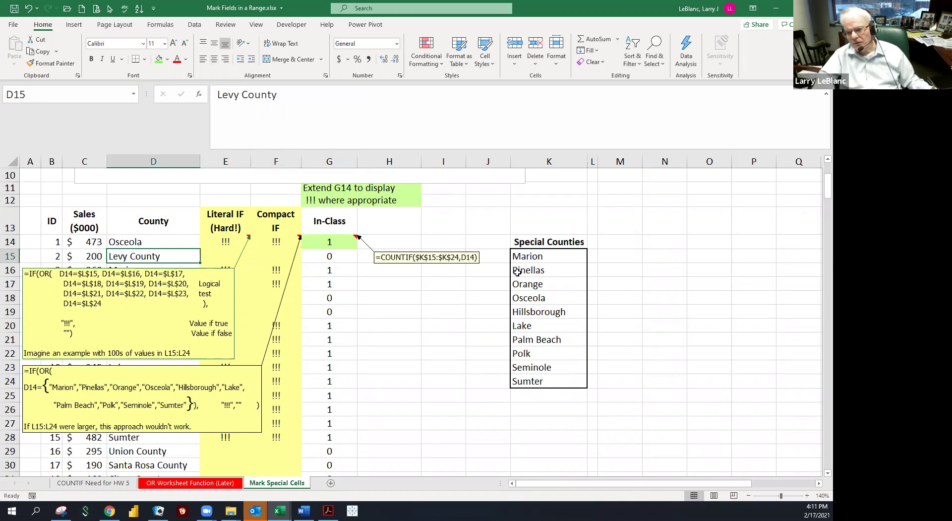
pyautogui.click(328, 255)
pyautogui.click(320, 241)
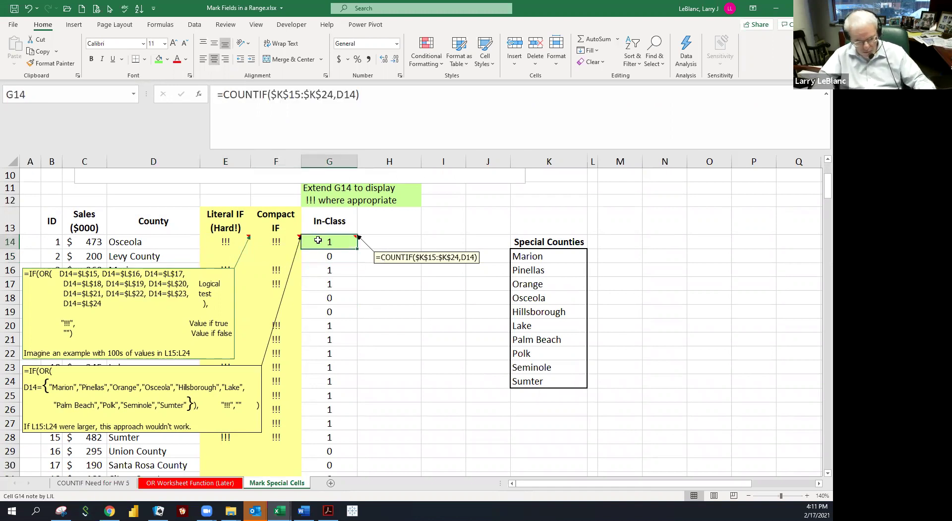
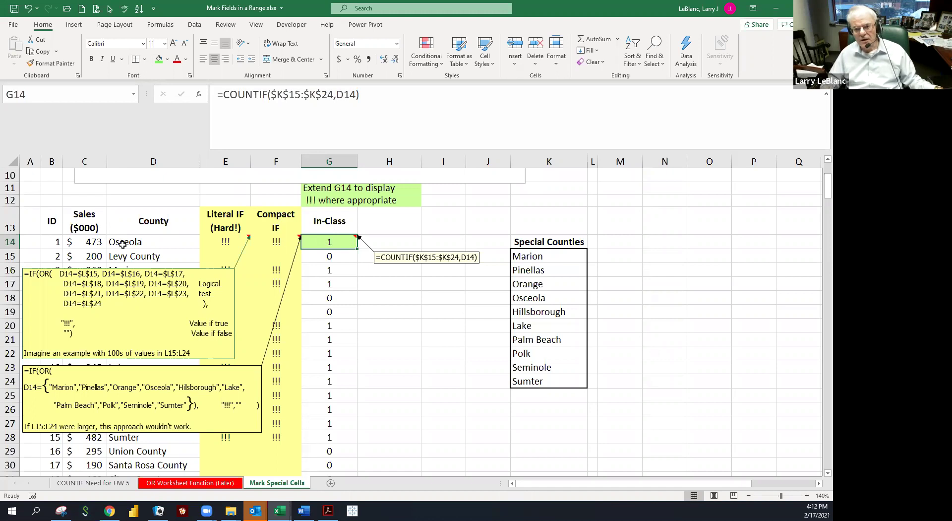
# Trace how G14's COUNTIF result depends on the county in D14 and the range K15:K24.
pyautogui.click(123, 244)
pyautogui.moveTo(520, 255); pyautogui.dragTo(518, 380)
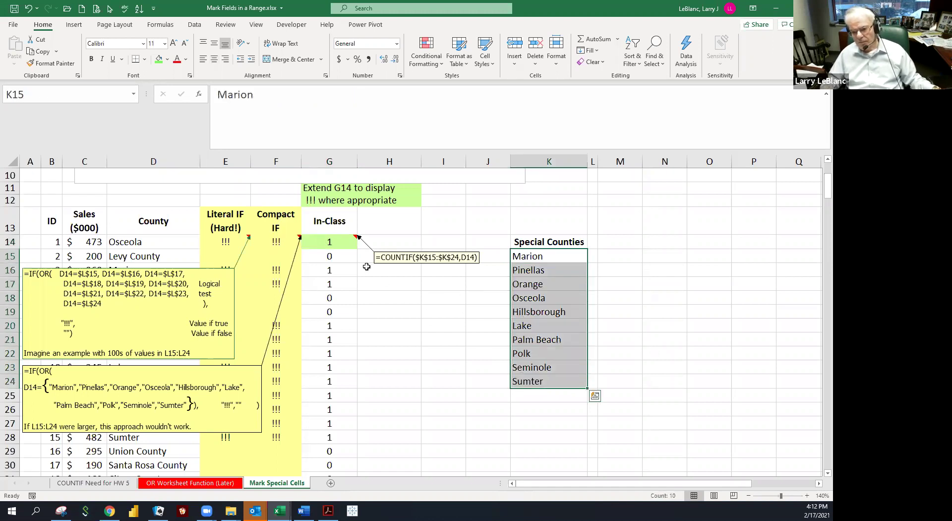
pyautogui.click(336, 242)
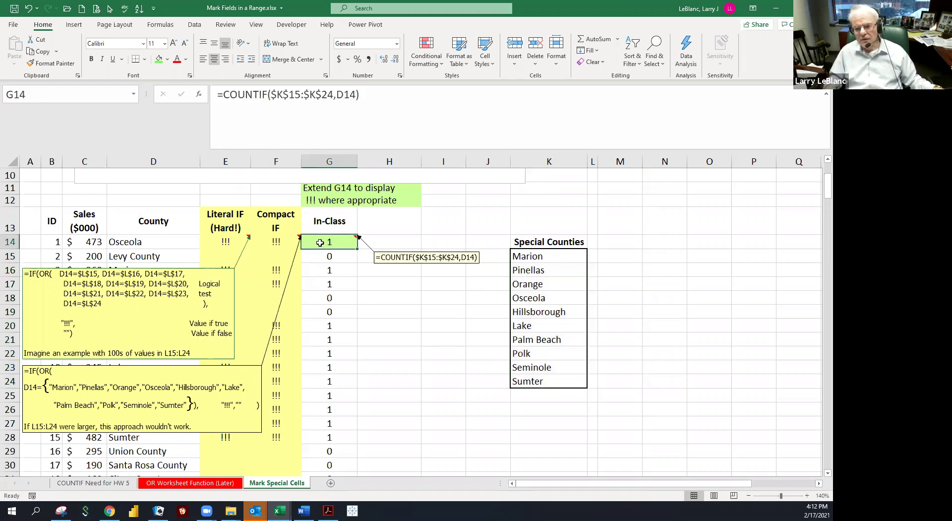
pyautogui.click(273, 242)
pyautogui.click(147, 241)
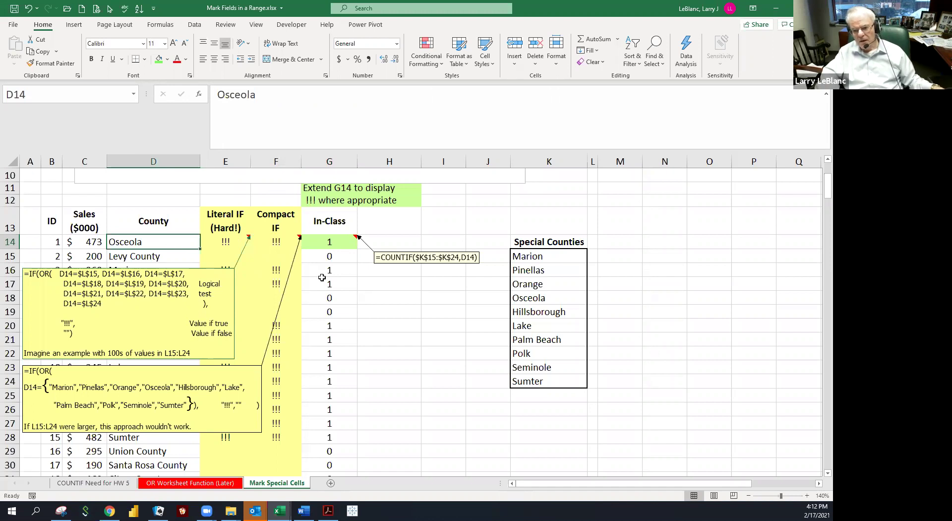
pyautogui.click(328, 256)
# Wrap G14's COUNTIF in an IF function with the logical test COUNTIF($K$15:$K$24,D14)=1.
pyautogui.click(327, 241)
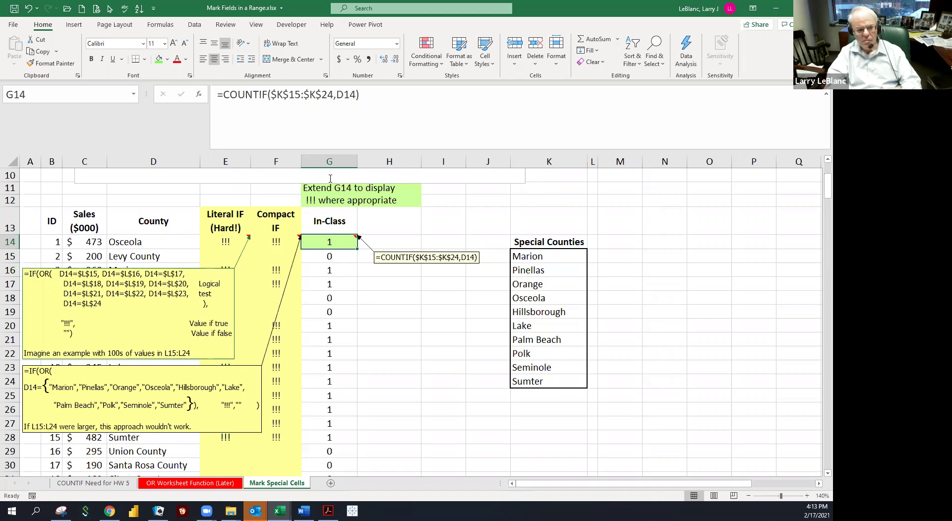
pyautogui.click(220, 94)
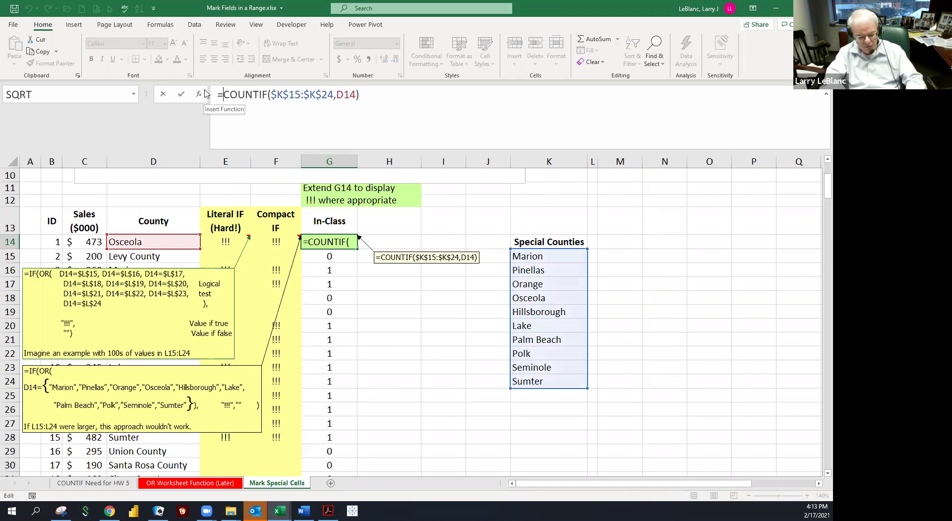
pyautogui.write('if(')
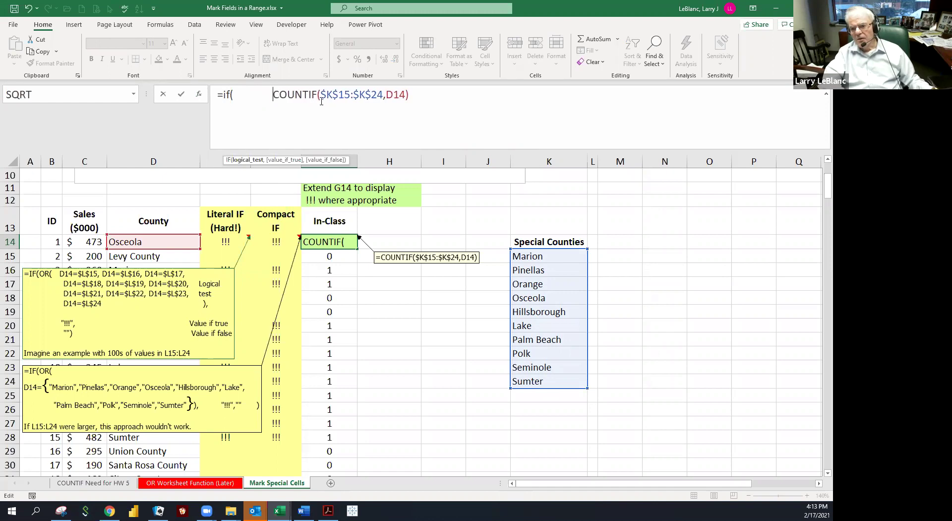
pyautogui.click(422, 96)
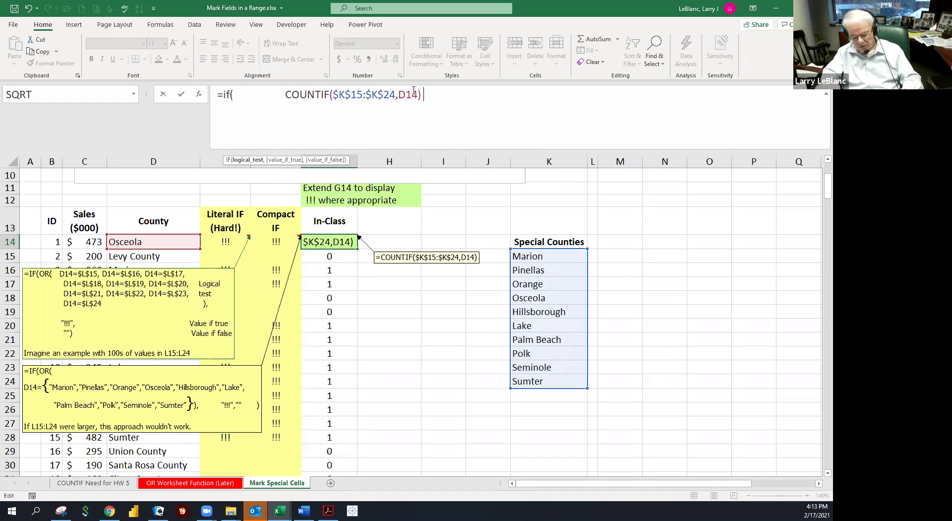
pyautogui.write('=1')
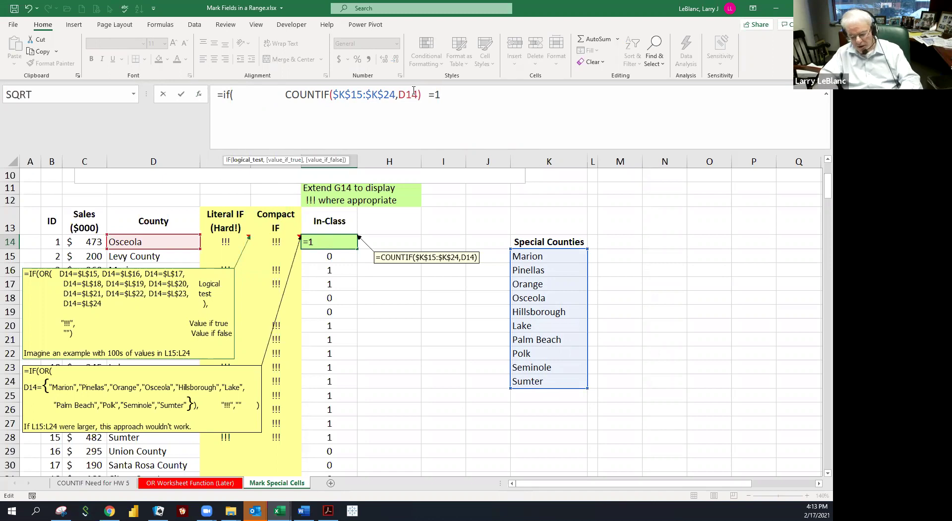
pyautogui.write(',')
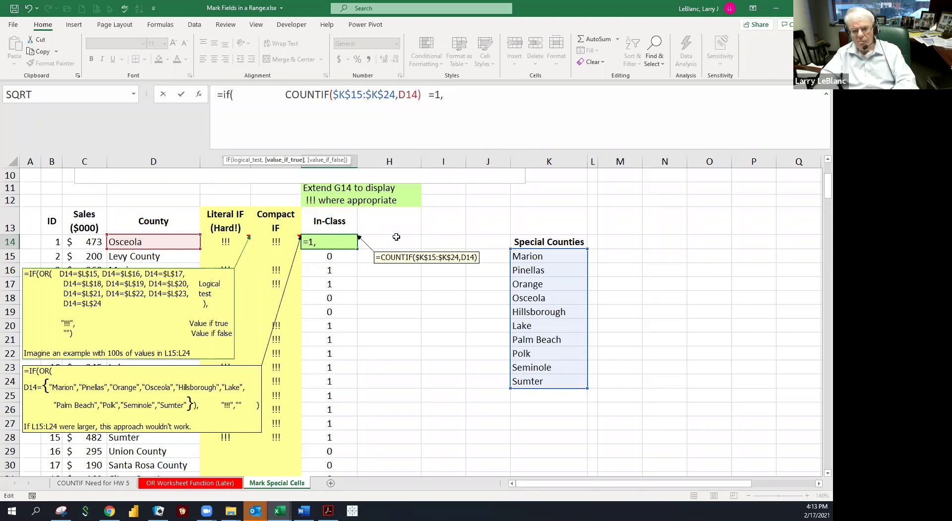
# Complete G14's IF with "!!!" when true and "" when false, and fill the formula down column G.
pyautogui.write('"!!!".')
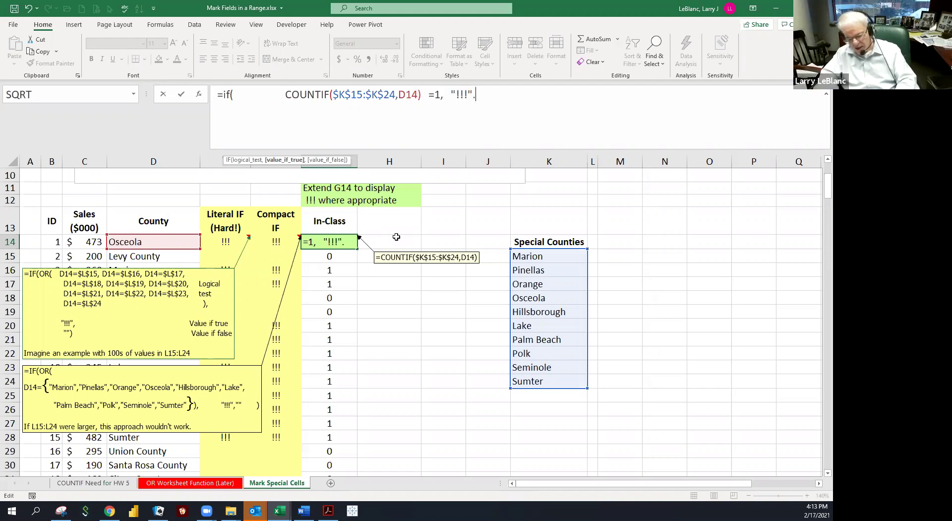
pyautogui.press('BackSpace')
pyautogui.write(',   "")')
pyautogui.hotkey('ctrl', 'Return')
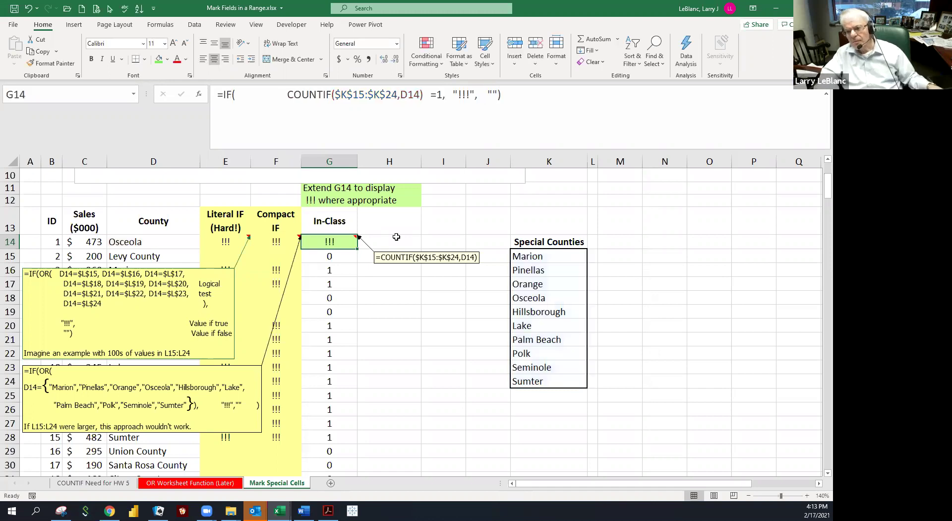
pyautogui.doubleClick(355, 248)
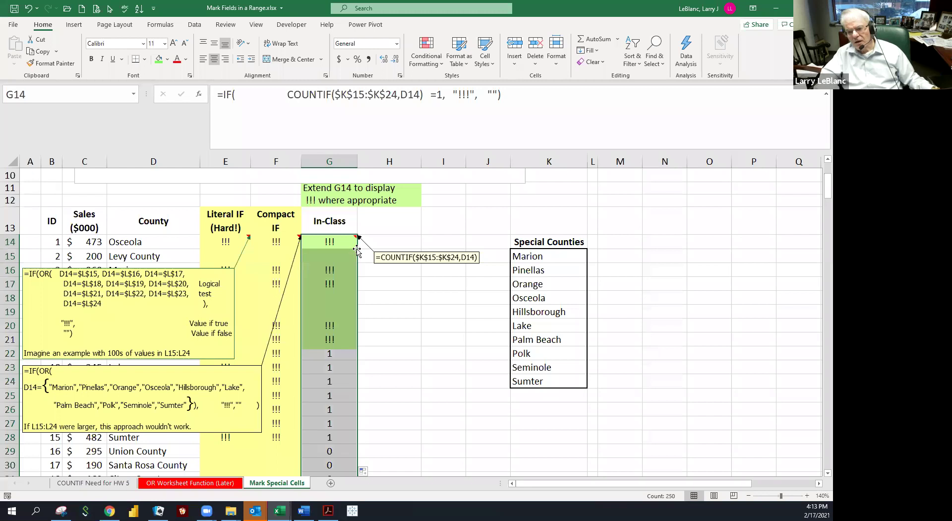
# Tidy the spacing in G14's formula by shortening the gap before COUNTIF and adding a space between = and 1.
pyautogui.click(319, 243)
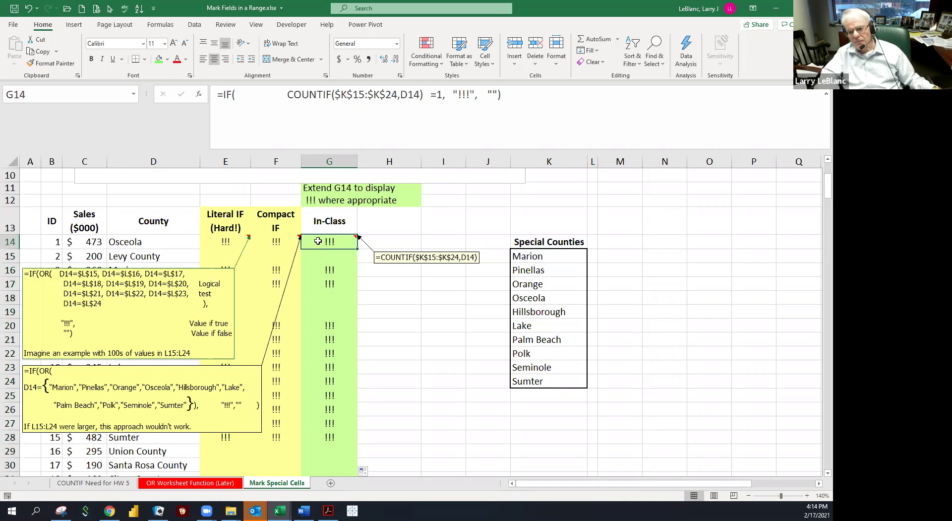
pyautogui.click(269, 97)
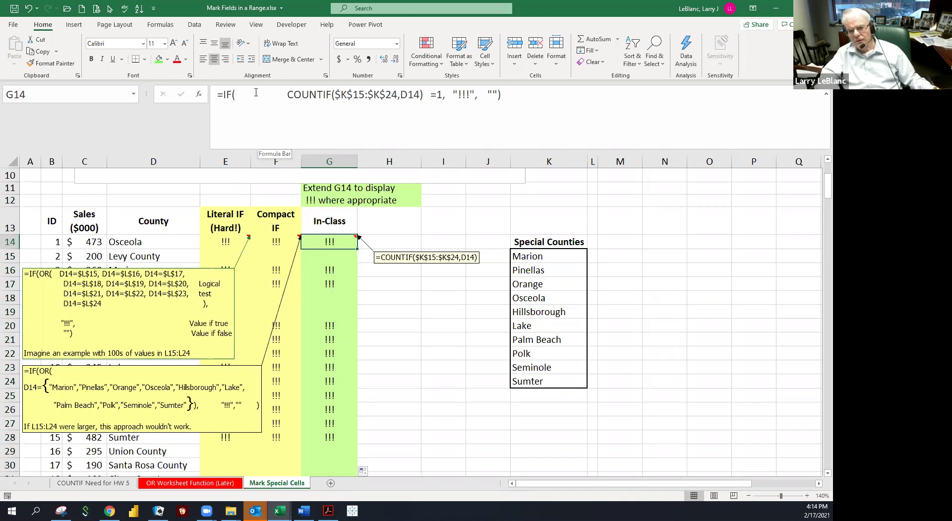
pyautogui.press('BackSpace')
pyautogui.press('BackSpace')
pyautogui.press('Delete')
pyautogui.press('Delete')
pyautogui.press('BackSpace')
pyautogui.press('BackSpace')
pyautogui.press('Delete')
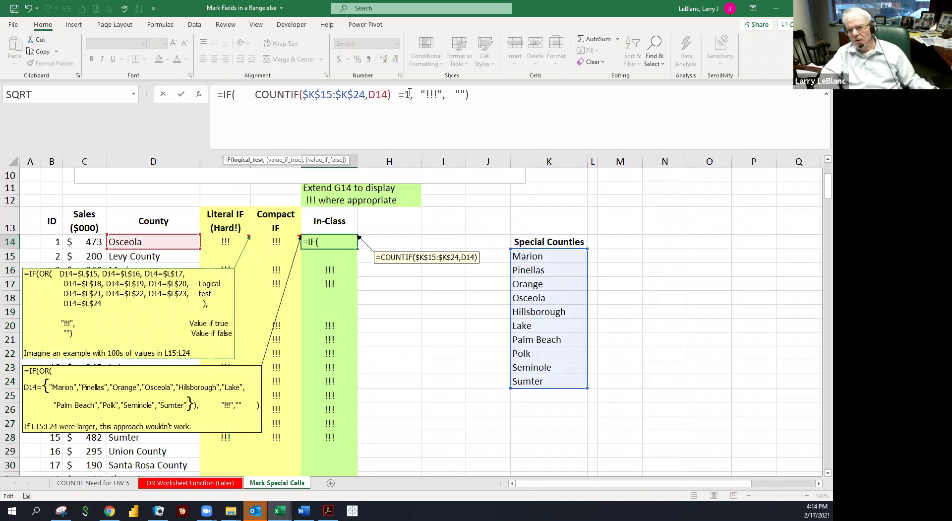
pyautogui.click(406, 94)
pyautogui.write('1')
pyautogui.press('Left')
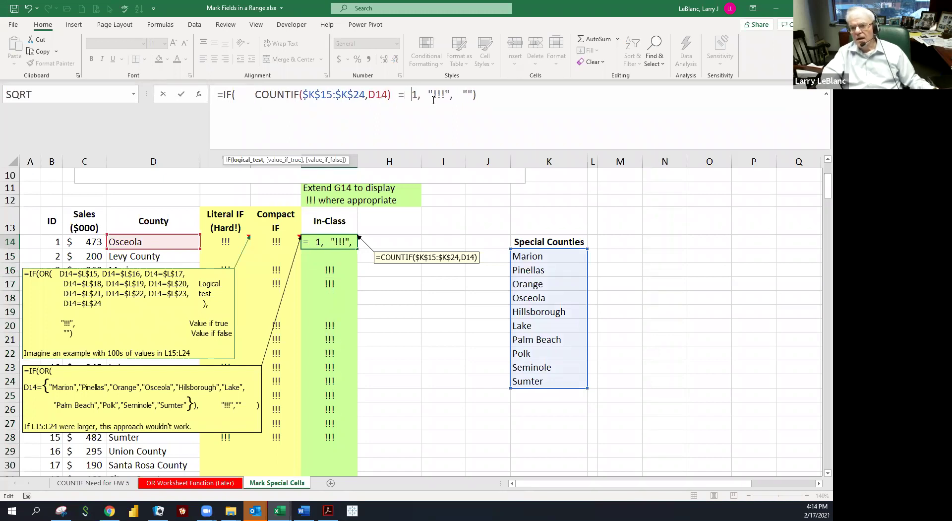
pyautogui.hotkey('ctrl', 'Return')
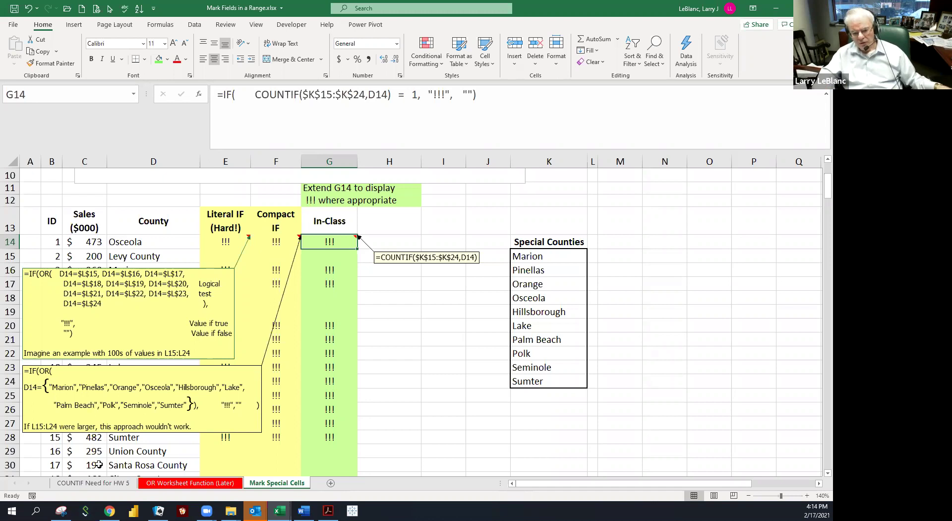
# Go to the COUNTIF Need for HW 5 sheet and review the example block C12:E14 for counting cells that contain 2.
pyautogui.click(100, 483)
pyautogui.click(85, 315)
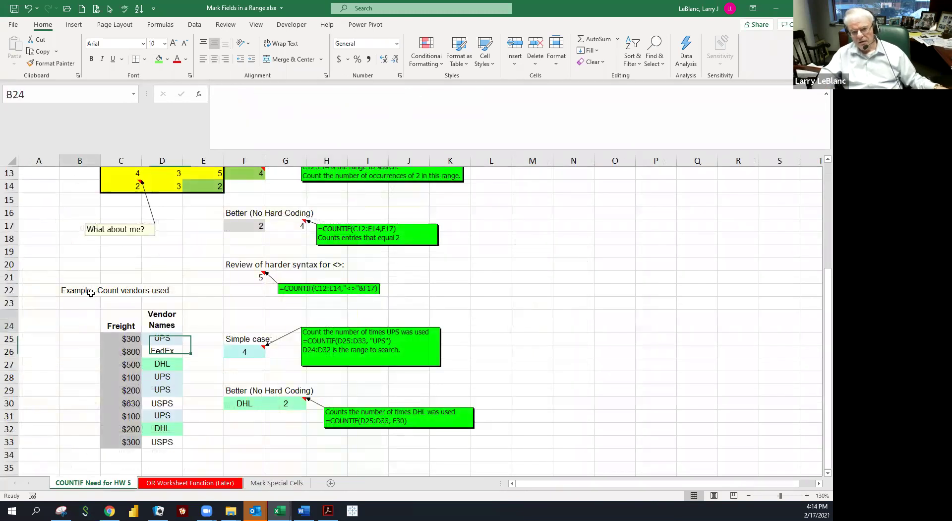
pyautogui.scroll(3, 85, 315)
pyautogui.moveTo(130, 286); pyautogui.dragTo(218, 306)
pyautogui.click(159, 304)
pyautogui.click(157, 296)
pyautogui.moveTo(127, 281); pyautogui.dragTo(218, 306)
pyautogui.moveTo(99, 266); pyautogui.dragTo(228, 319)
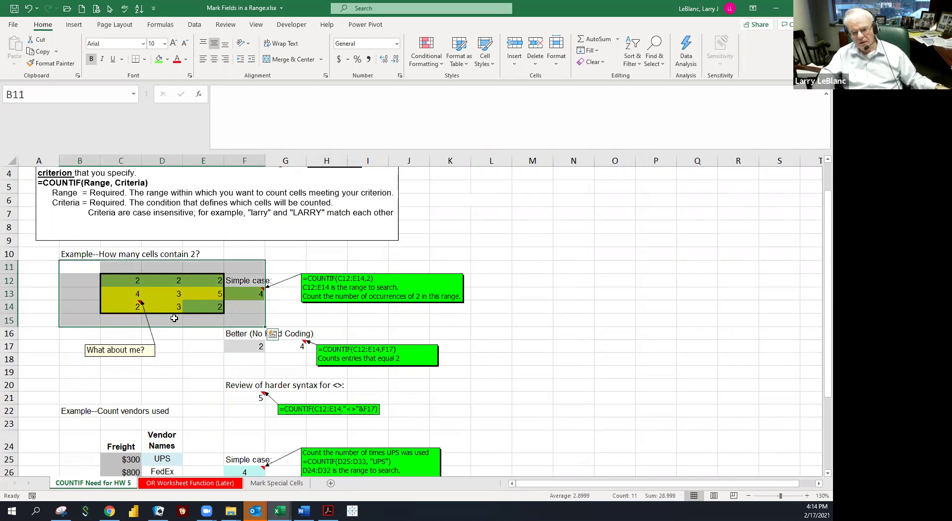
# Examine the individual entries in C12:E14 and the full range as a two-dimensional COUNTIF range.
pyautogui.click(135, 281)
pyautogui.click(172, 280)
pyautogui.click(203, 282)
pyautogui.click(203, 295)
pyautogui.moveTo(118, 284); pyautogui.dragTo(213, 305)
pyautogui.click(161, 294)
pyautogui.click(161, 294)
pyautogui.click(200, 294)
pyautogui.moveTo(130, 281); pyautogui.dragTo(226, 316)
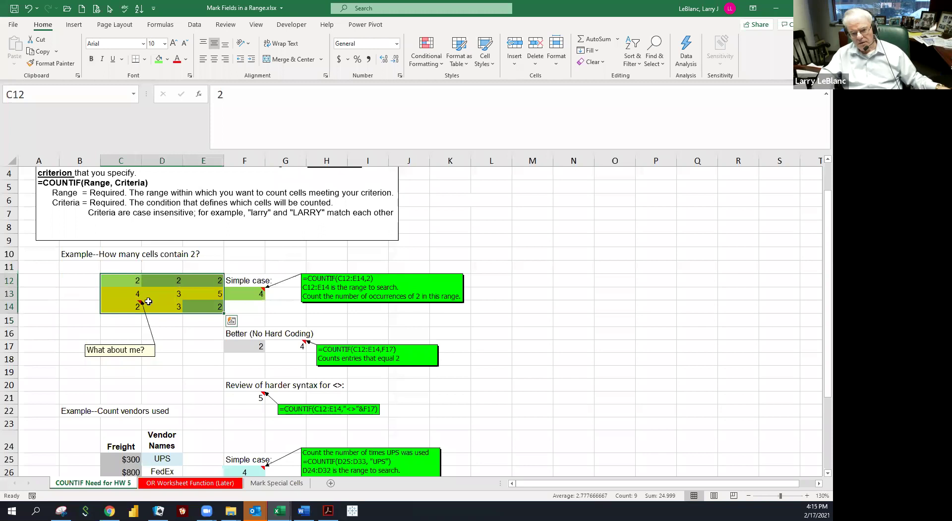
pyautogui.click(85, 283)
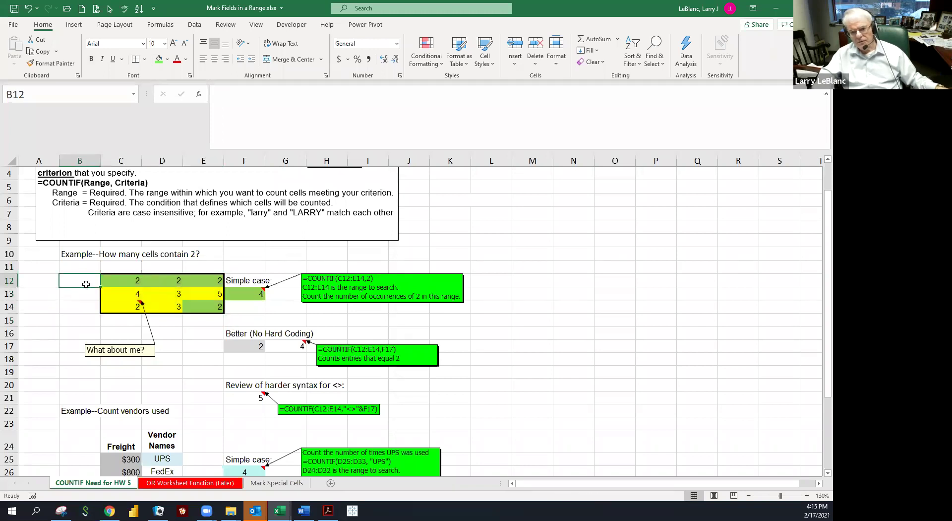
pyautogui.click(116, 282)
pyautogui.moveTo(117, 282); pyautogui.dragTo(220, 308)
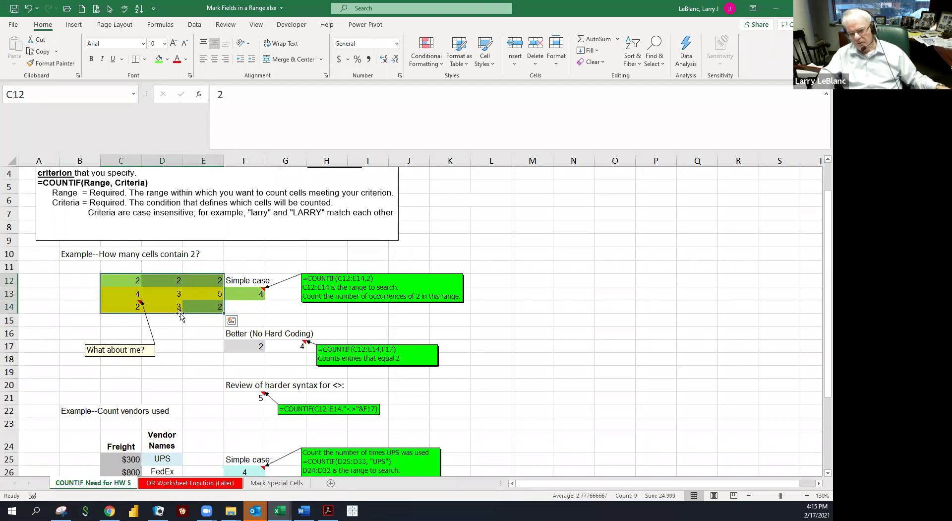
pyautogui.click(154, 328)
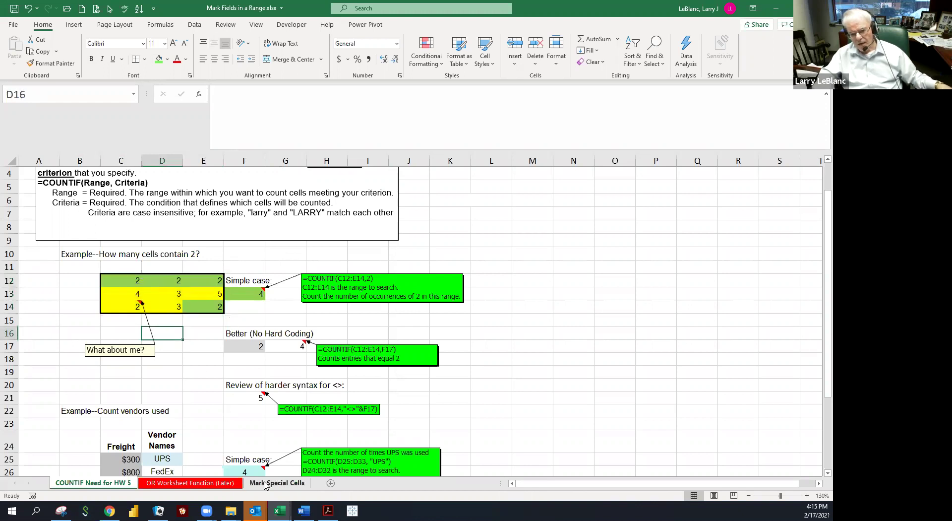
# Return to the Mark Special Cells sheet and review the Special Counties list in K15:K24.
pyautogui.click(276, 483)
pyautogui.moveTo(530, 256); pyautogui.dragTo(530, 378)
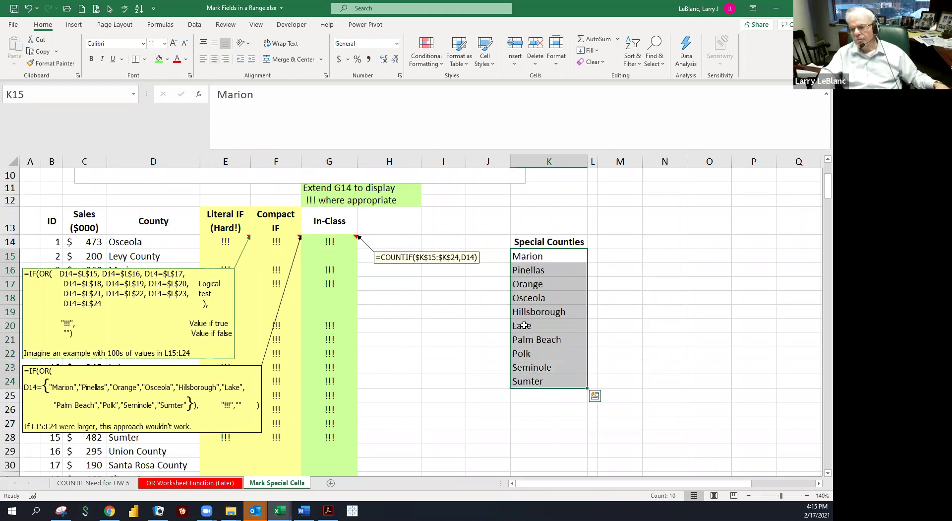
pyautogui.moveTo(525, 258); pyautogui.dragTo(528, 381)
pyautogui.click(527, 368)
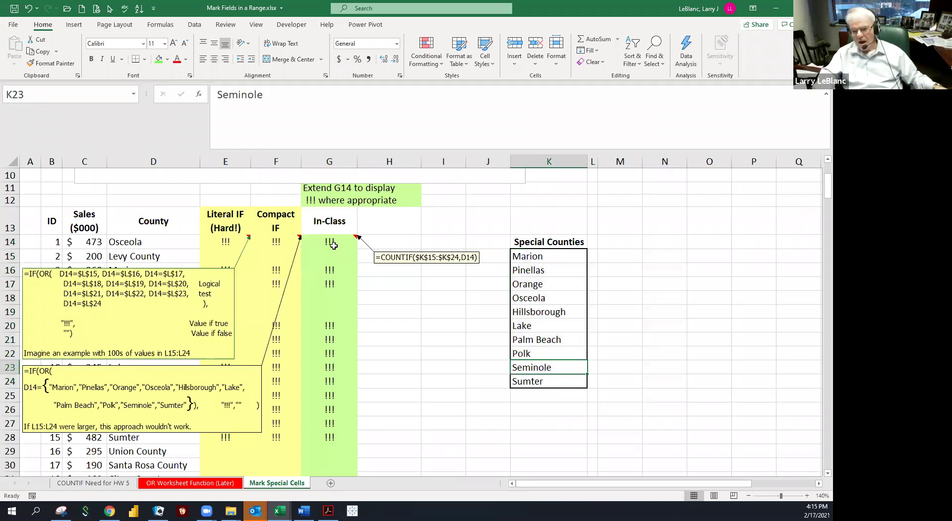
# Relate the county in D14 to G14's formula and examine its logical test COUNTIF($K$15:$K$24,D14) = 1.
pyautogui.click(124, 245)
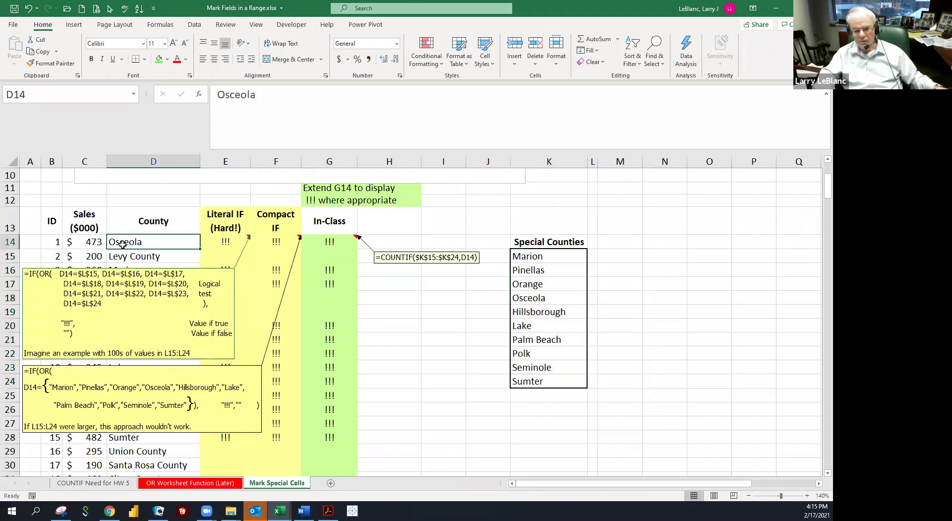
pyautogui.click(319, 243)
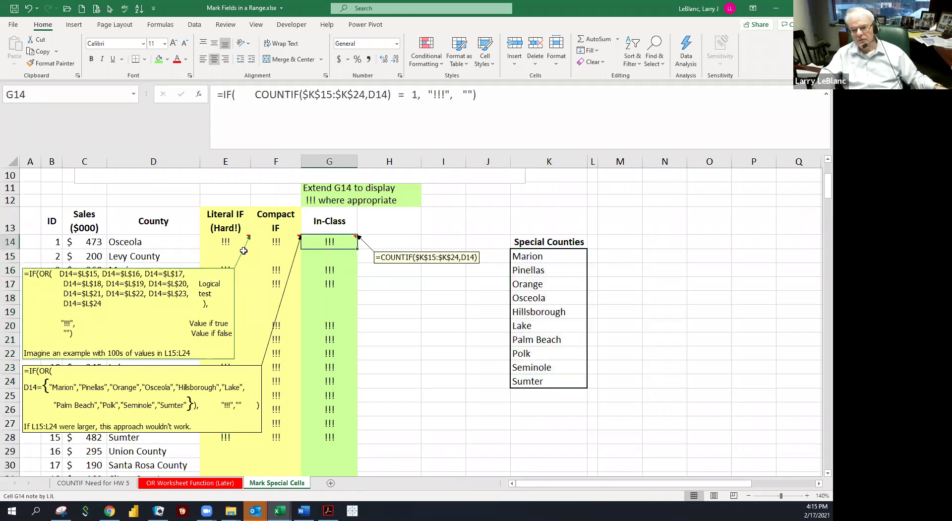
pyautogui.click(144, 244)
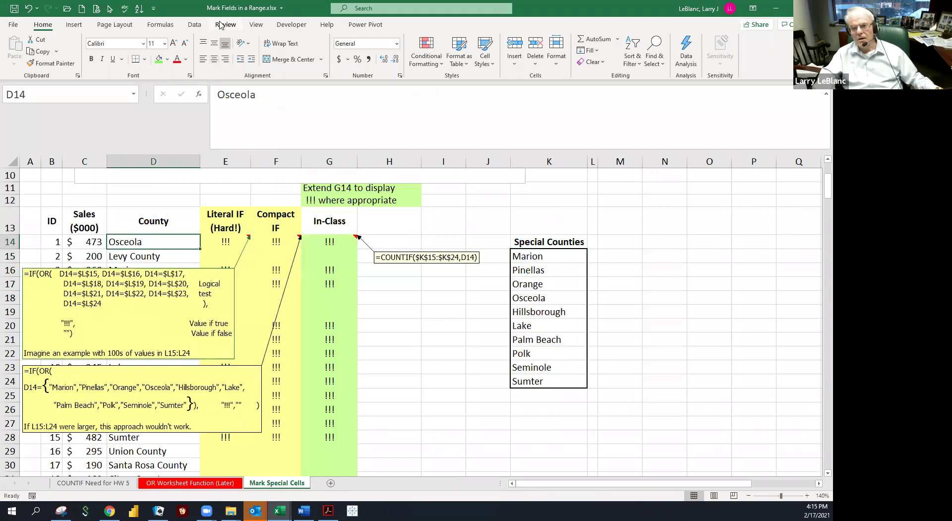
pyautogui.click(321, 242)
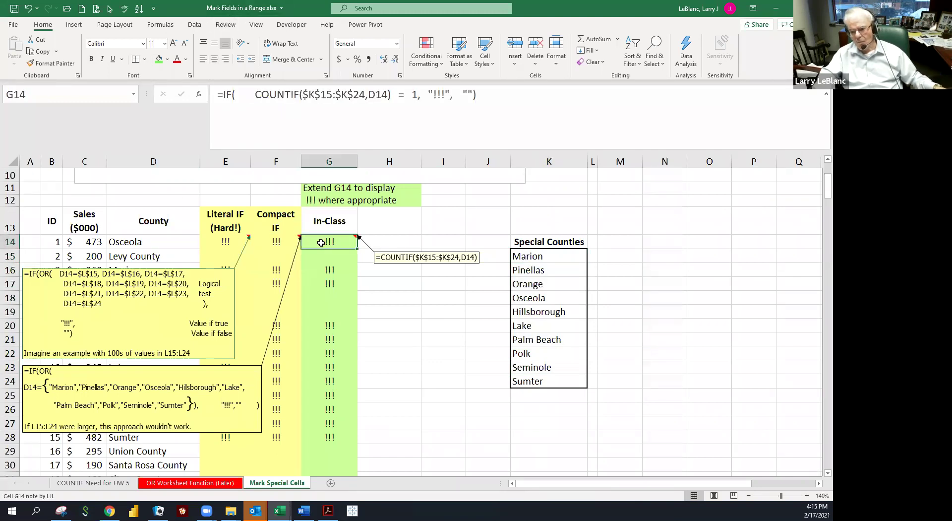
pyautogui.click(253, 94)
pyautogui.moveTo(271, 94); pyautogui.dragTo(423, 94)
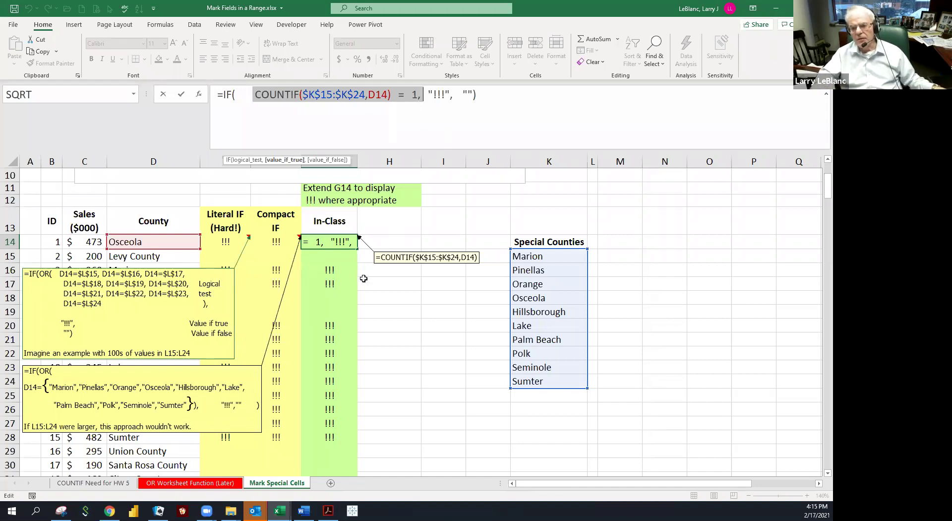
pyautogui.press('Escape')
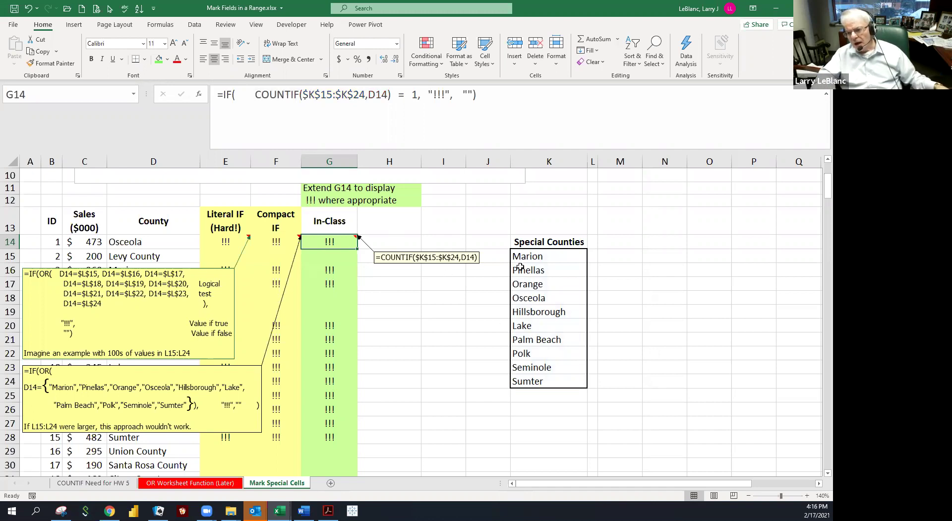
# Copy the county Osceola from D14 over Pinellas in K16 to create a duplicate in the Special Counties list.
pyautogui.click(518, 296)
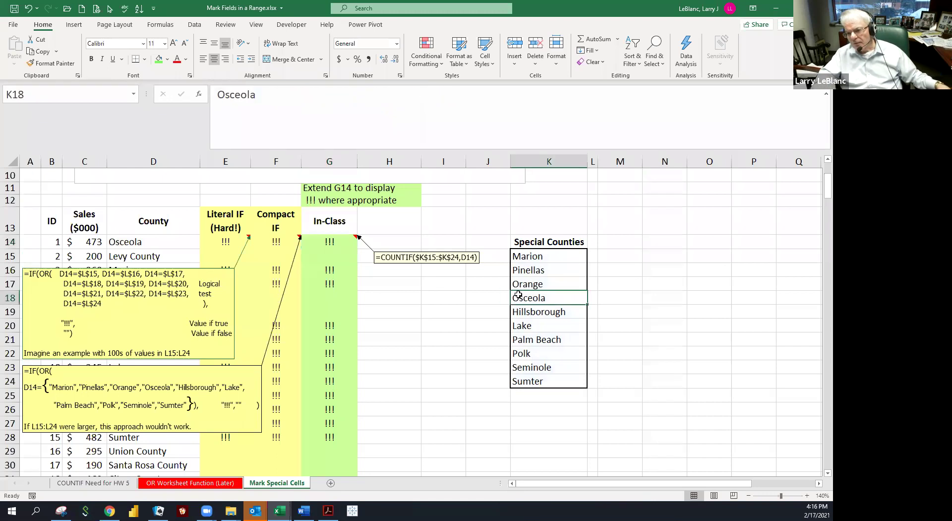
pyautogui.click(129, 242)
pyautogui.hotkey('ctrl', 'c')
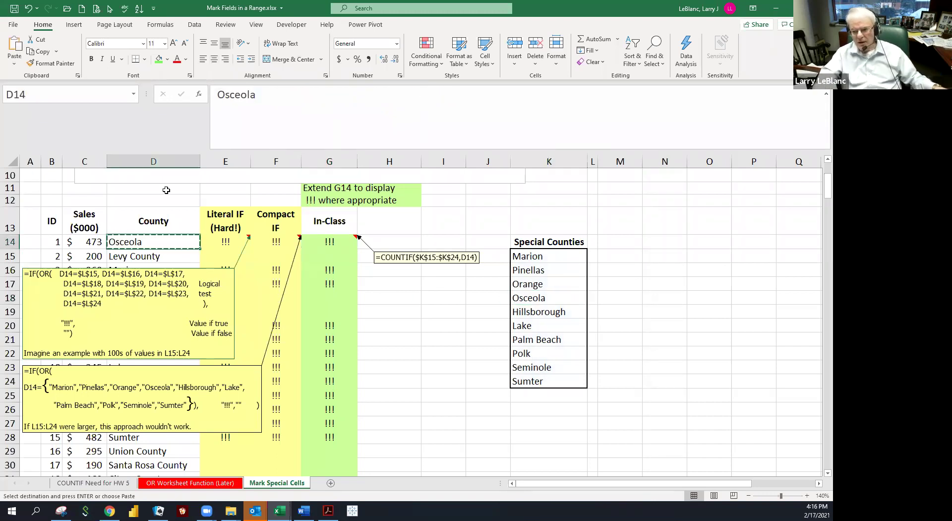
pyautogui.click(531, 270)
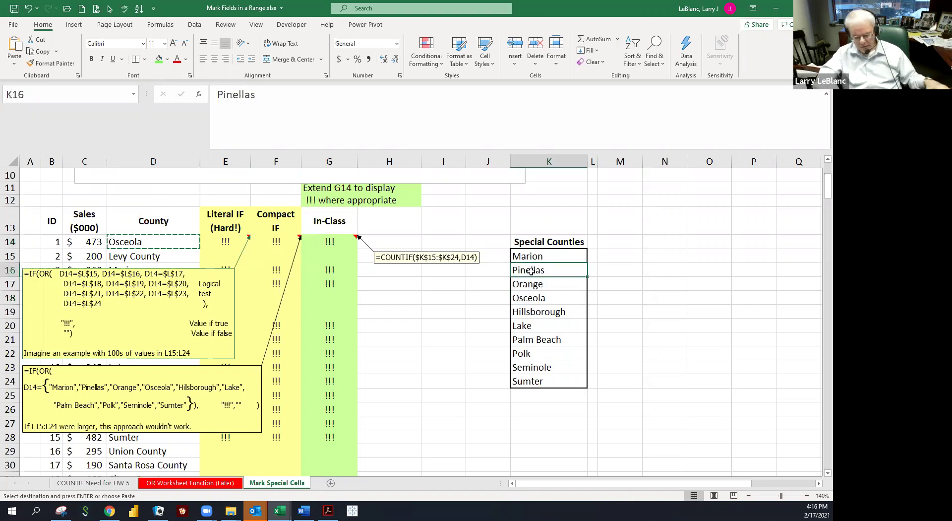
pyautogui.hotkey('ctrl', 'v')
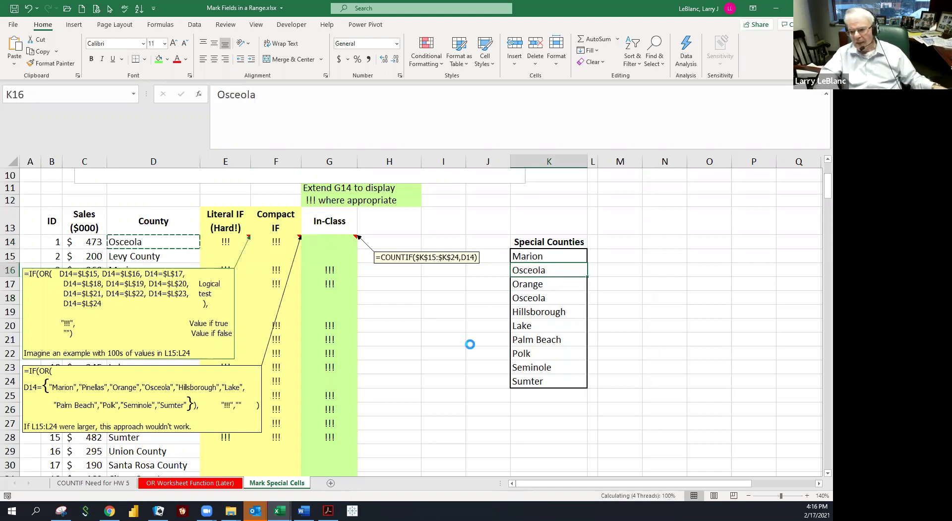
pyautogui.press('Escape')
pyautogui.click(470, 344)
# Compare G14's result with the markers in E14:F14 for D14's county, and check the duplicate entry in K16.
pyautogui.click(330, 242)
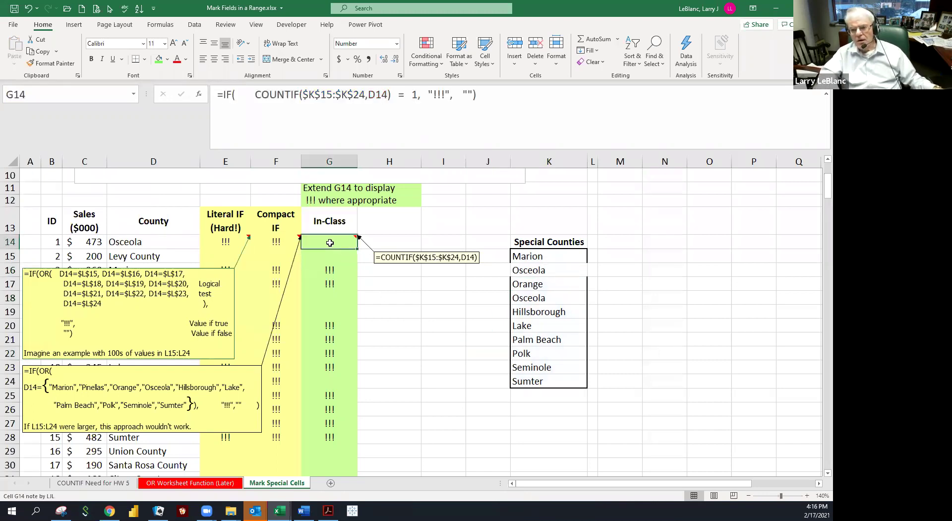
pyautogui.click(134, 240)
pyautogui.moveTo(134, 240); pyautogui.dragTo(317, 242)
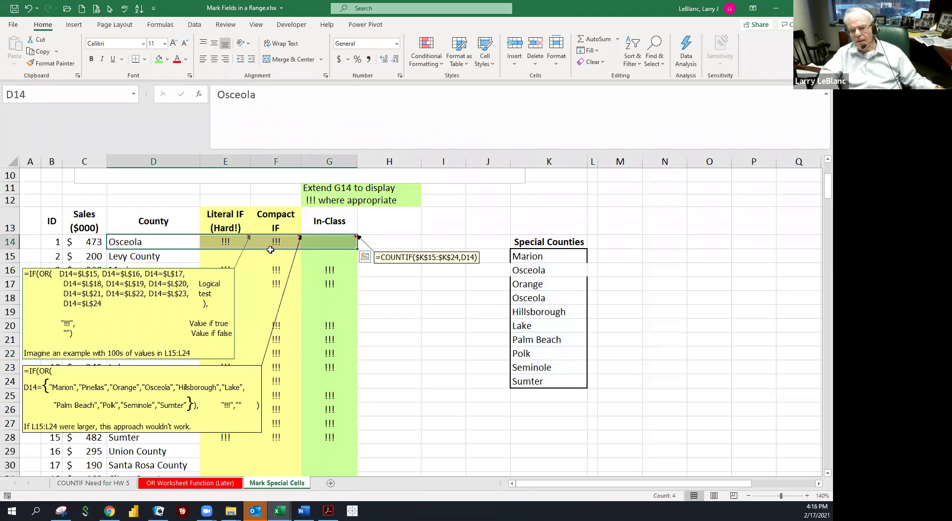
pyautogui.click(146, 253)
pyautogui.click(525, 272)
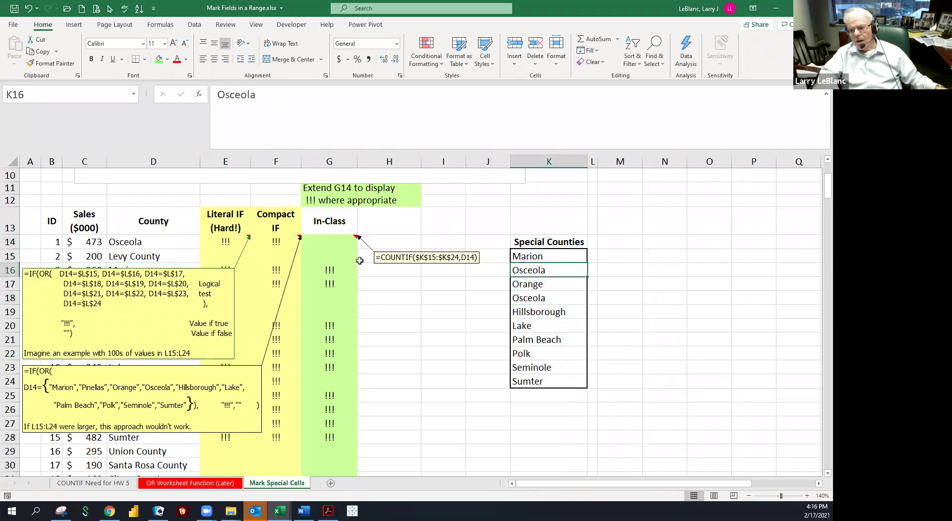
# Compare G14's COUNTIF formula with the Special Counties entries in K15:K24.
pyautogui.click(340, 243)
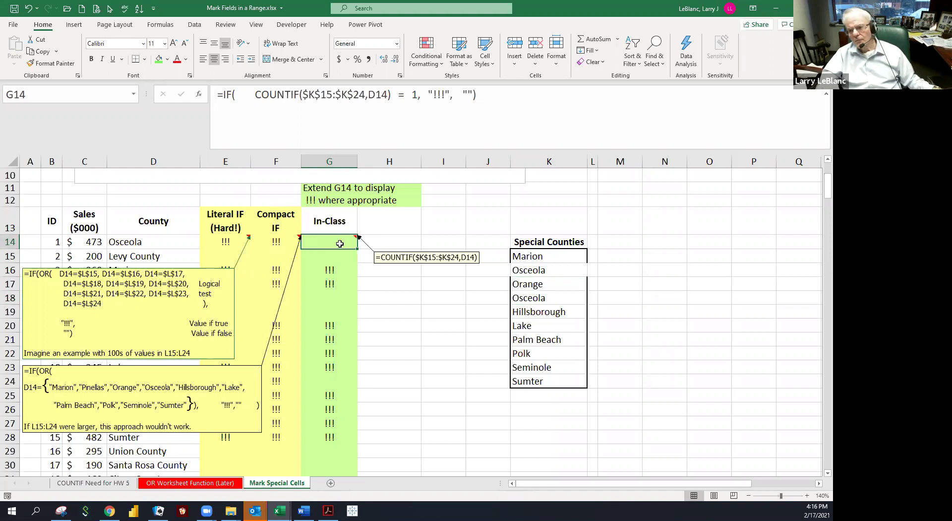
pyautogui.moveTo(515, 256); pyautogui.dragTo(539, 378)
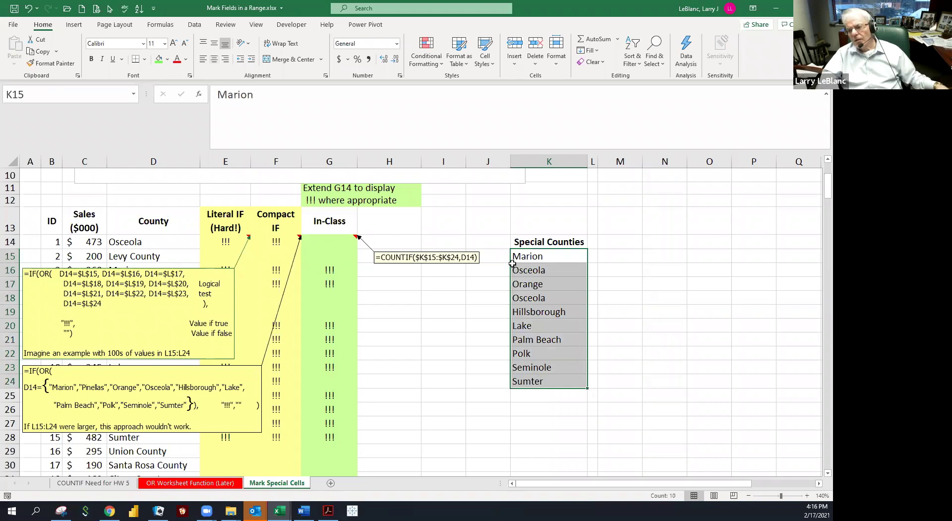
pyautogui.moveTo(533, 257); pyautogui.dragTo(543, 379)
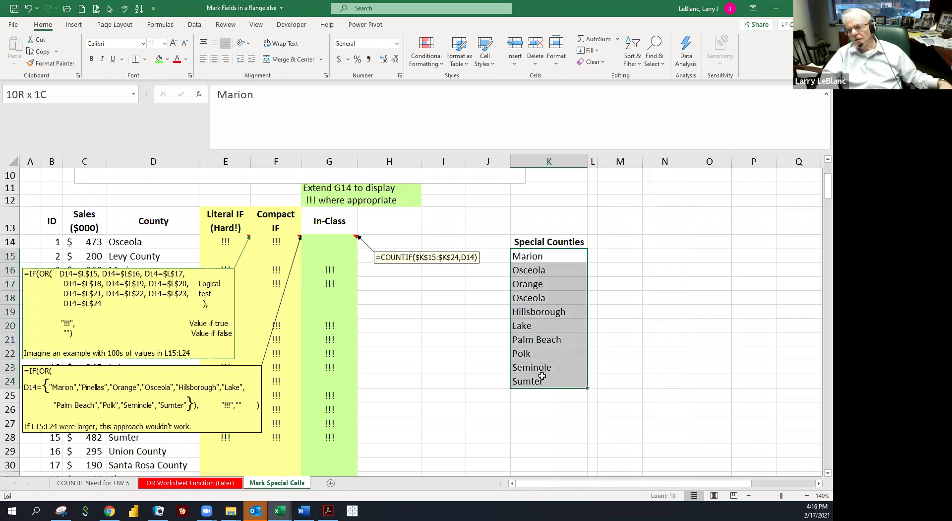
# Change the logical test in G14's IF formula to COUNTIF($K$15:$K$24,D14) >0 and review the edited cell.
pyautogui.click(327, 243)
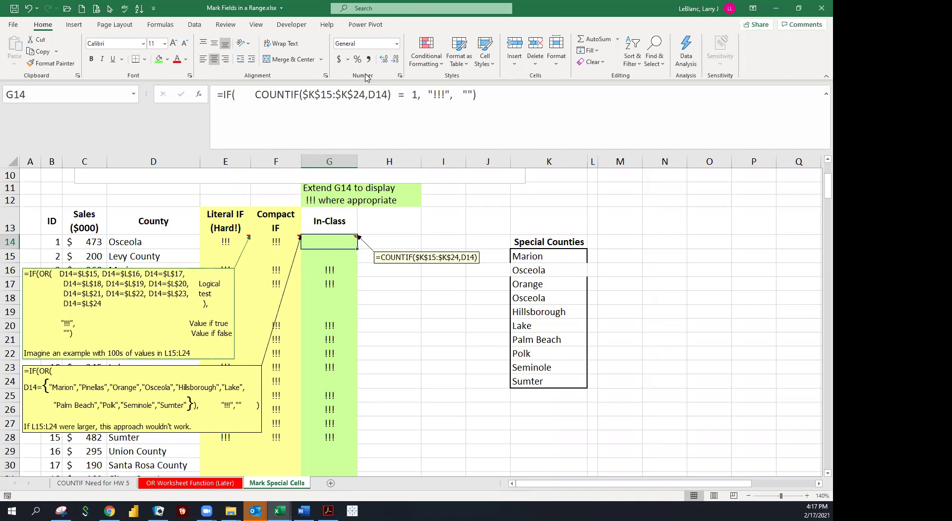
pyautogui.click(399, 94)
pyautogui.write('>')
pyautogui.press('Delete')
pyautogui.press('Delete')
pyautogui.press('Delete')
pyautogui.press('Delete')
pyautogui.write('0')
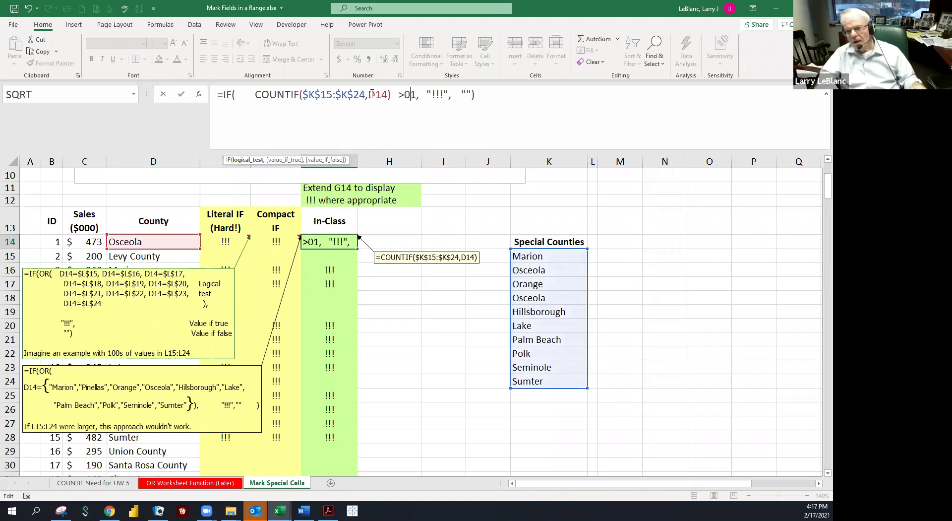
pyautogui.hotkey('ctrl', 'Return')
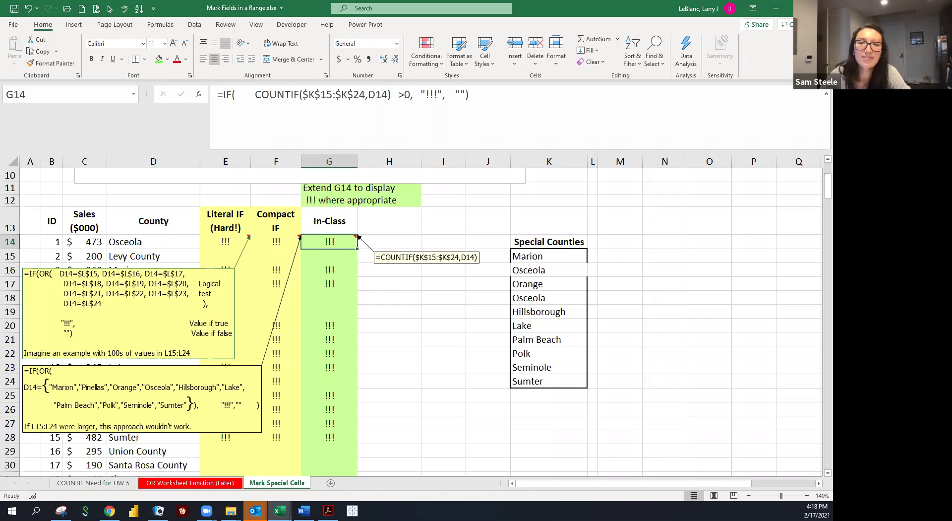
pyautogui.click(376, 214)
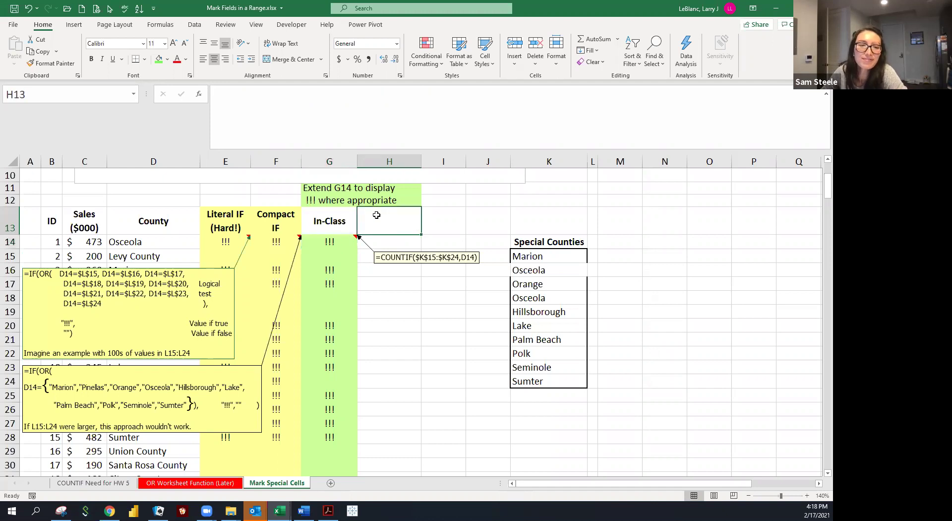
pyautogui.click(328, 241)
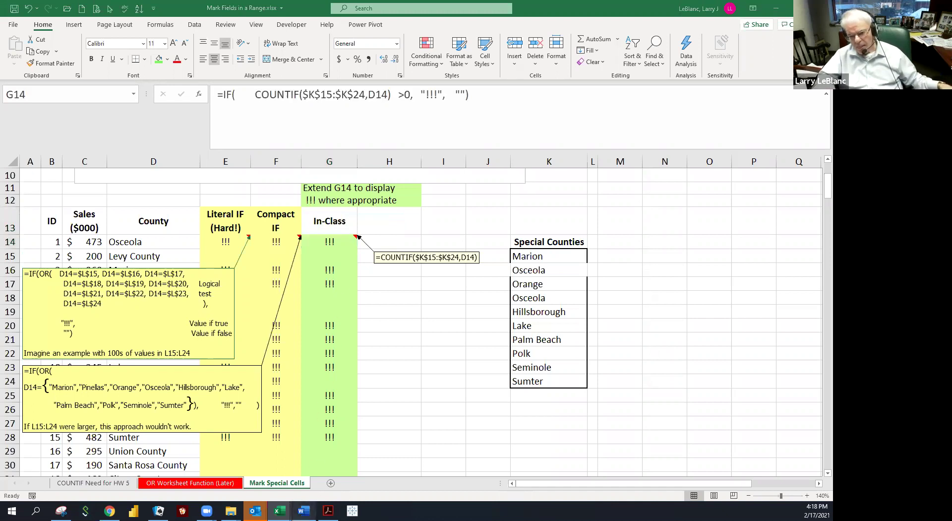
# Switch to the Brightspace Announcement document in Word and review the files listed for class 10 and HW 5.
pyautogui.click(304, 510)
pyautogui.click(185, 159)
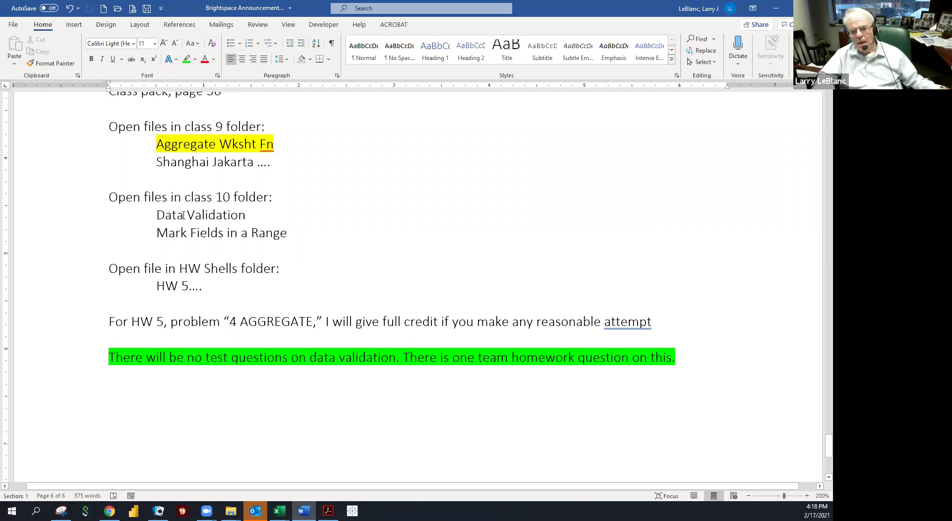
pyautogui.click(180, 233)
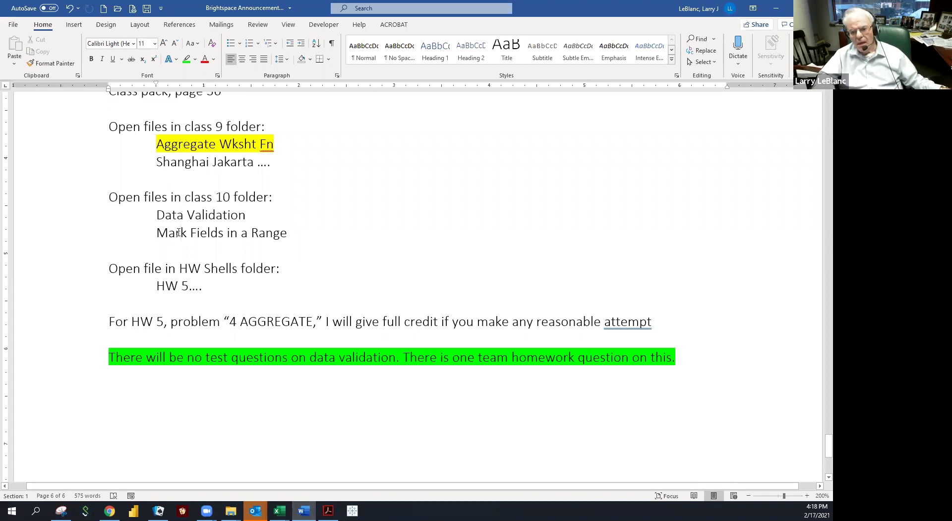
pyautogui.click(171, 286)
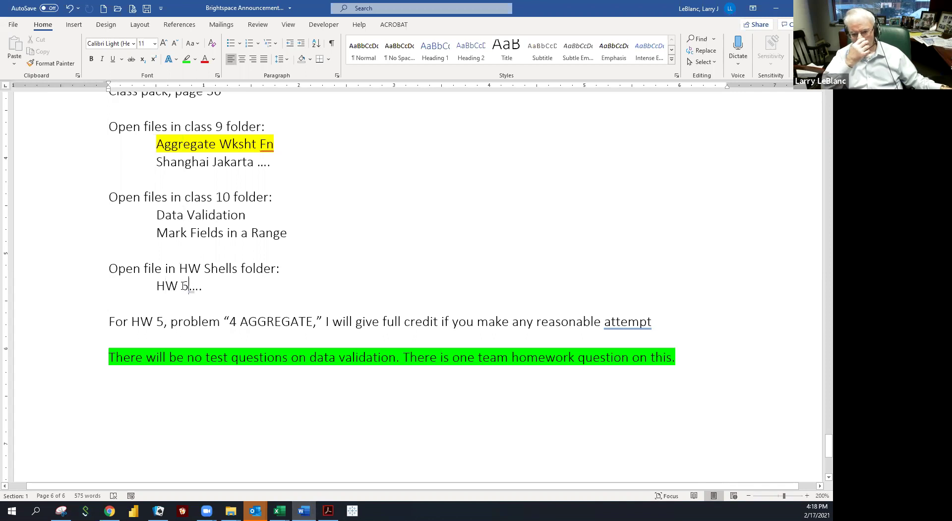
pyautogui.click(177, 286)
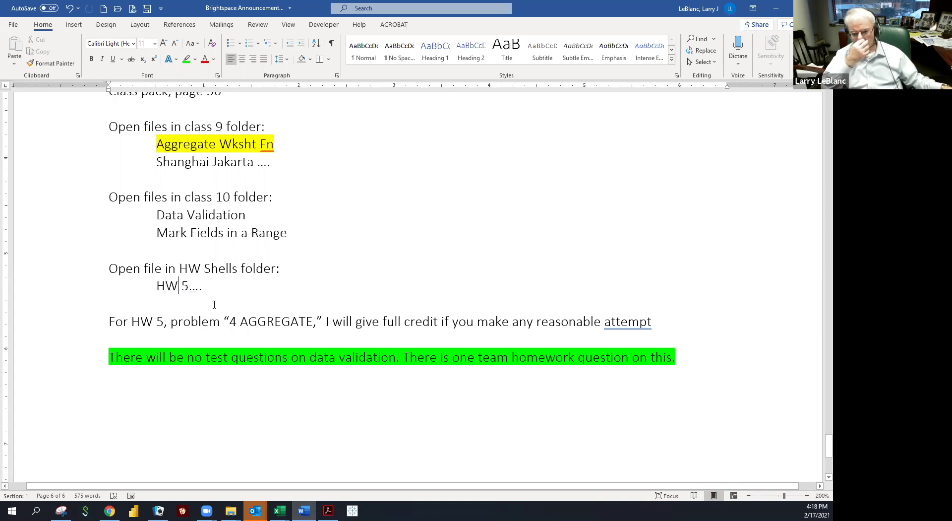
# Examine the note on HW 5 problem "4 AGGREGATE" and return to the Mark Fields in a Range workbook in Excel.
pyautogui.click(224, 322)
pyautogui.click(241, 321)
pyautogui.tripleClick(258, 322)
pyautogui.click(287, 321)
pyautogui.click(281, 321)
pyautogui.click(241, 321)
pyautogui.click(223, 321)
pyautogui.click(217, 320)
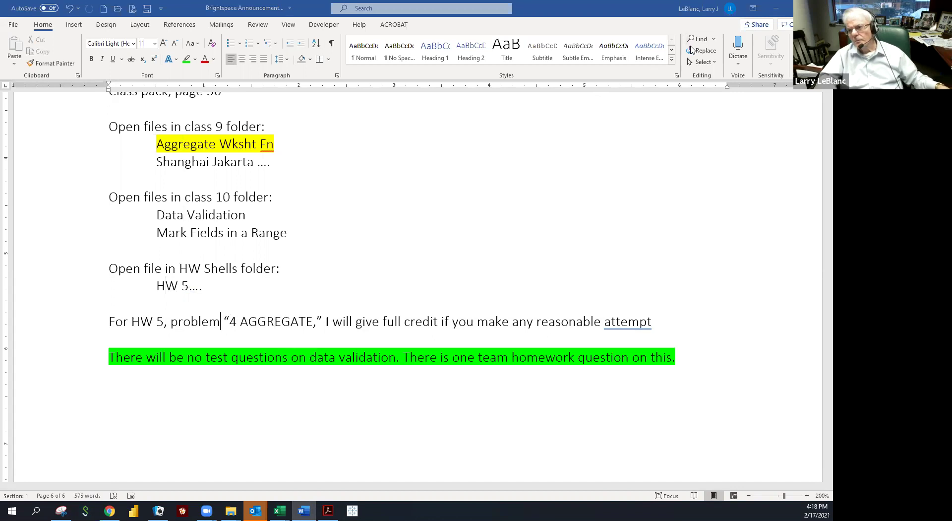
pyautogui.click(775, 9)
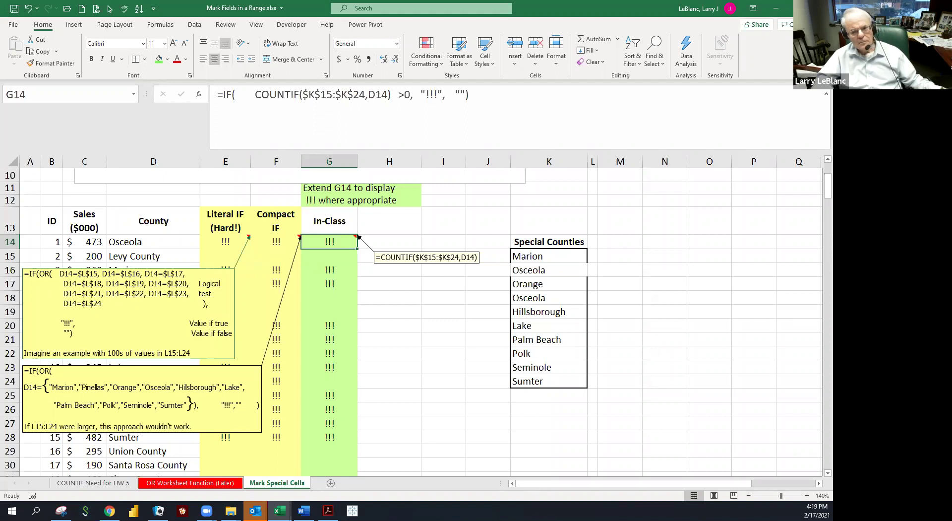
pyautogui.click(450, 201)
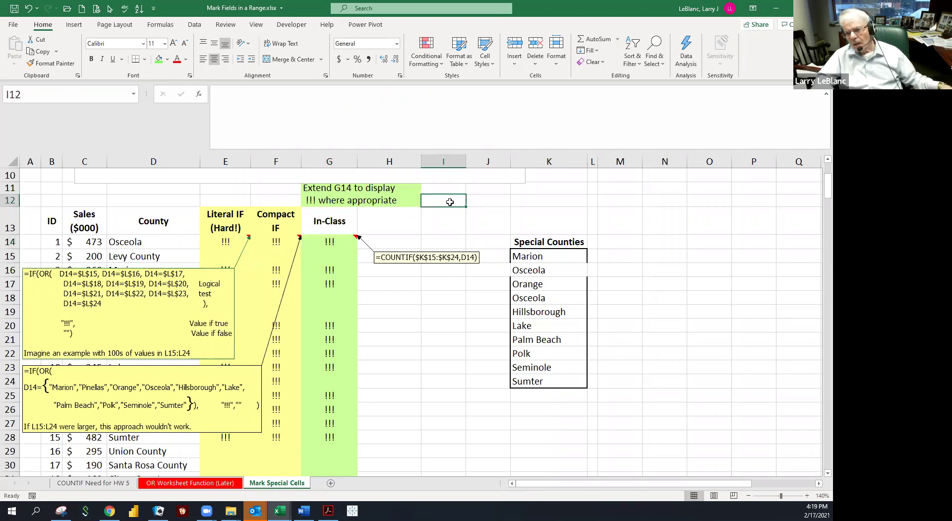
pyautogui.click(406, 216)
pyautogui.click(337, 200)
pyautogui.click(367, 200)
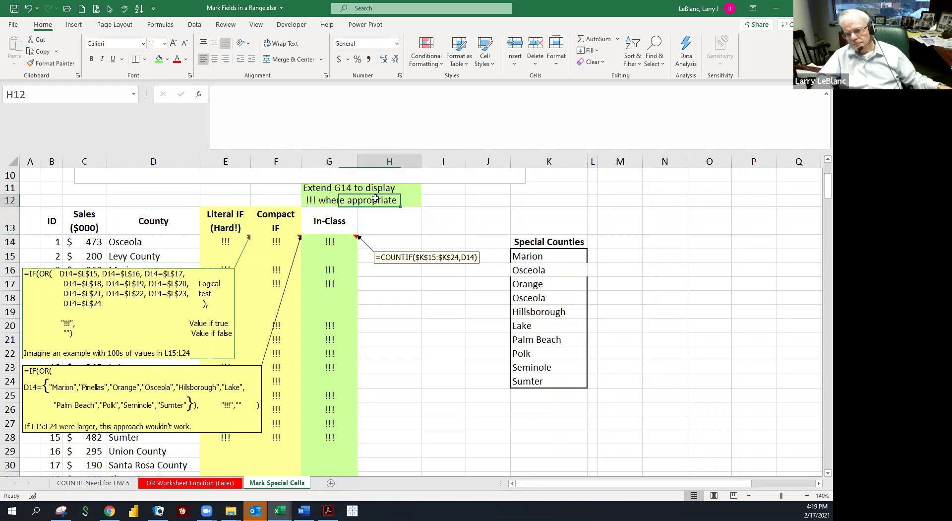
pyautogui.click(366, 188)
pyautogui.click(366, 190)
pyautogui.click(334, 191)
pyautogui.click(335, 199)
pyautogui.click(365, 198)
pyautogui.click(366, 190)
pyautogui.click(334, 190)
pyautogui.click(336, 200)
pyautogui.click(363, 200)
pyautogui.click(365, 190)
pyautogui.click(334, 191)
pyautogui.moveTo(358, 195); pyautogui.dragTo(357, 195)
pyautogui.click(364, 199)
pyautogui.click(335, 199)
pyautogui.click(333, 191)
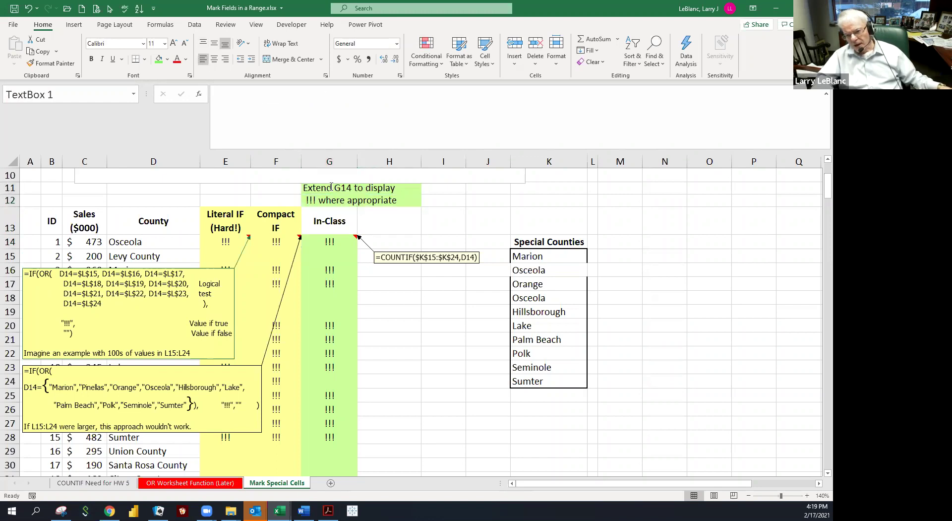
pyautogui.click(332, 191)
pyautogui.click(337, 200)
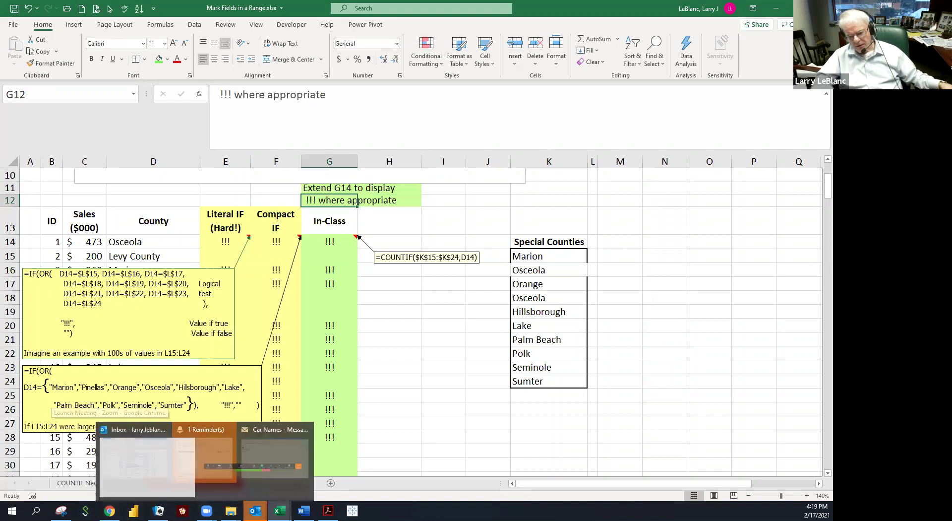
# Switch to the Aggregate Wksht Fn workbook and show the beginning of the 1 Numerical Fns--Range w Errors sheet.
pyautogui.moveTo(279, 510)
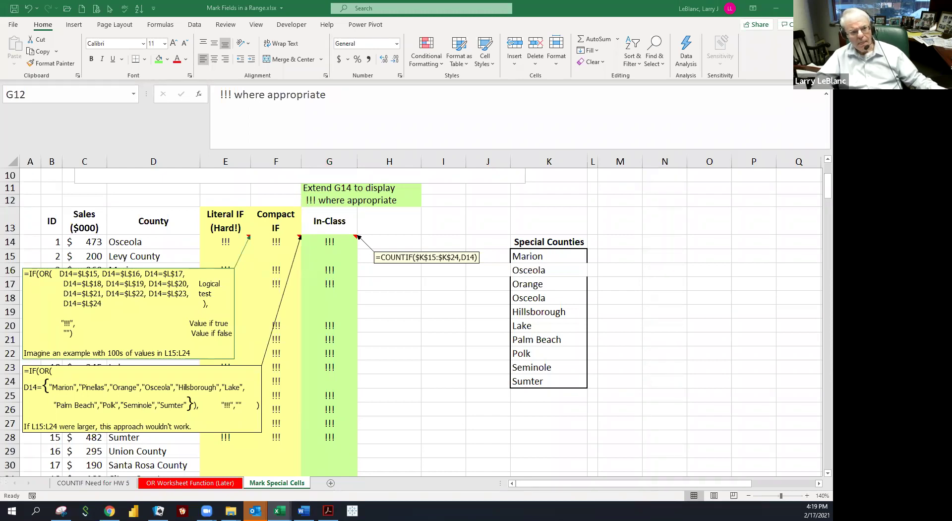
pyautogui.moveTo(545, 0); pyautogui.dragTo(545, 5)
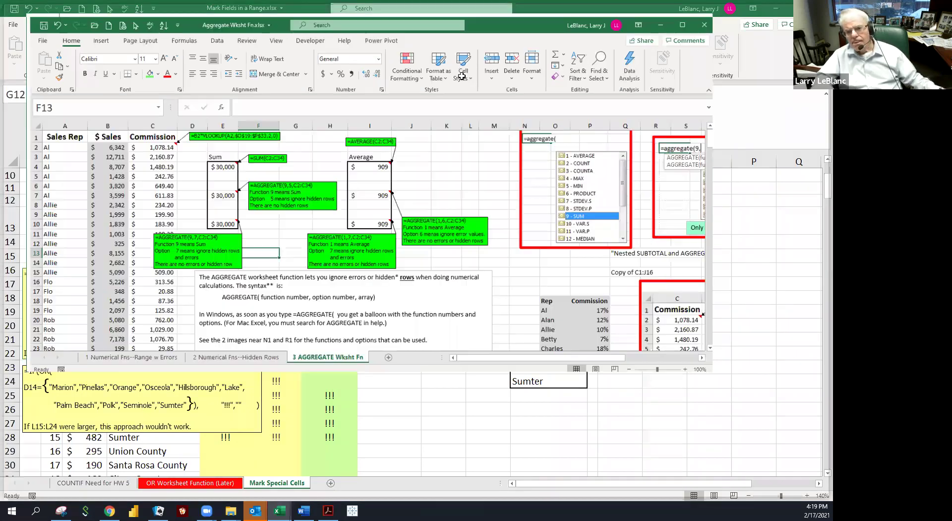
pyautogui.click(91, 365)
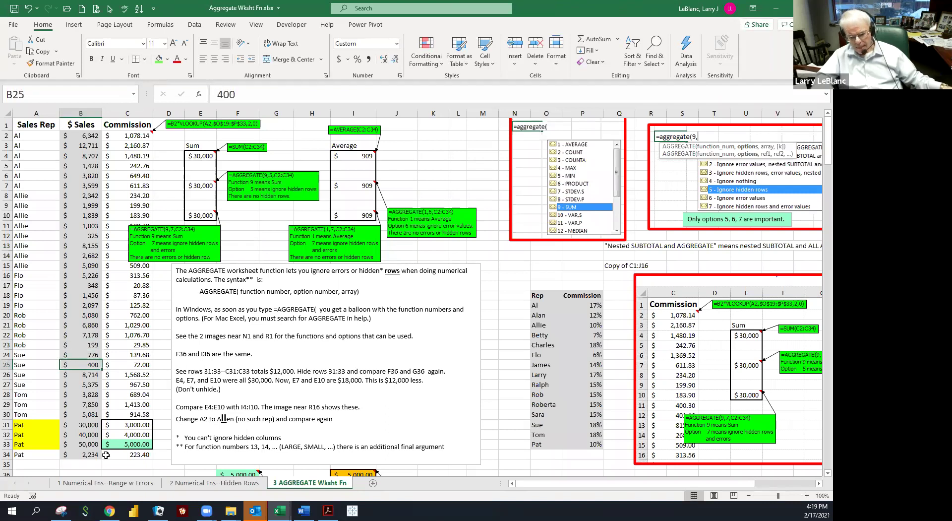
pyautogui.click(114, 483)
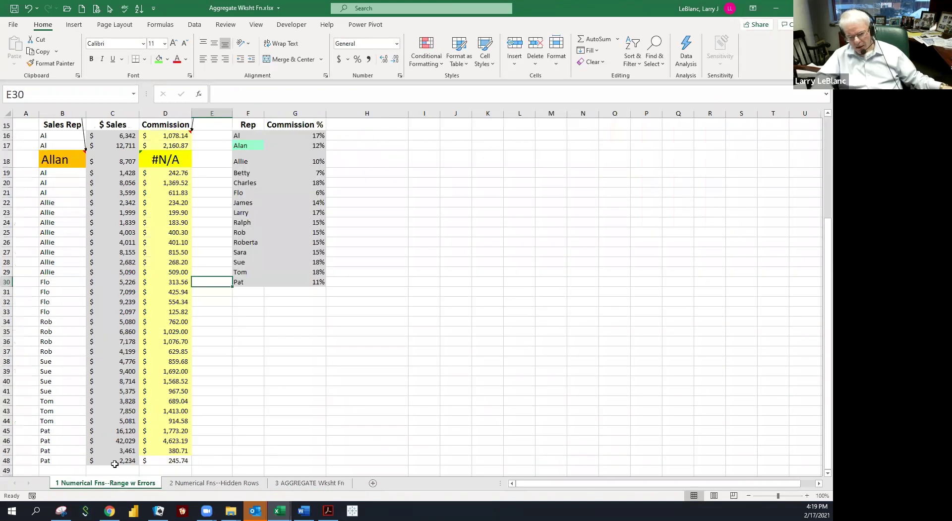
pyautogui.click(89, 222)
pyautogui.click(89, 292)
pyautogui.click(112, 303)
pyautogui.scroll(5, 123, 268)
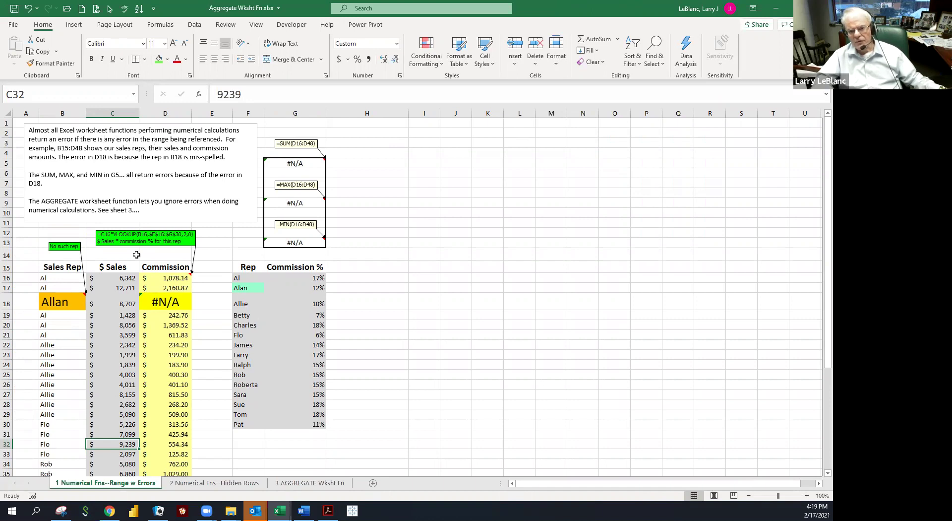
# Trace the sales rep name in B18 to the VLOOKUP commission formula in D18 and the commission rate in G17.
pyautogui.moveTo(52, 268); pyautogui.dragTo(58, 416)
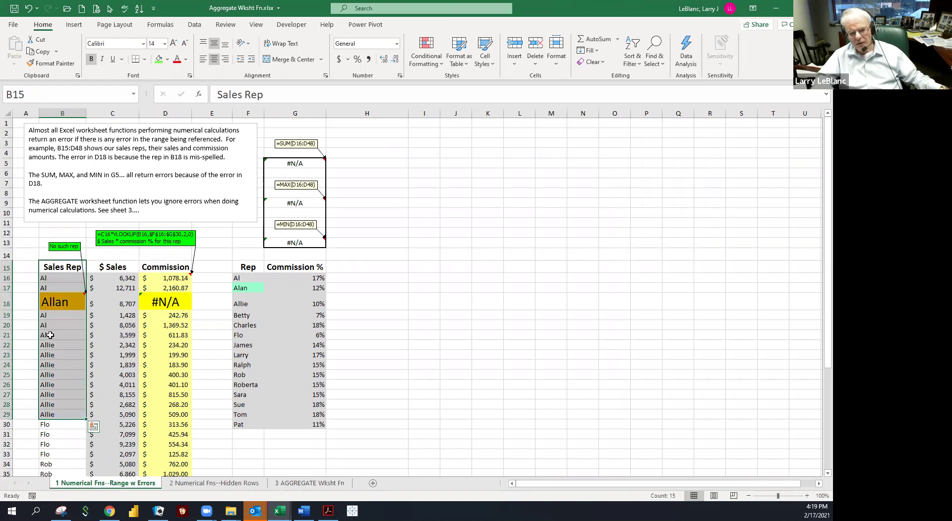
pyautogui.click(55, 305)
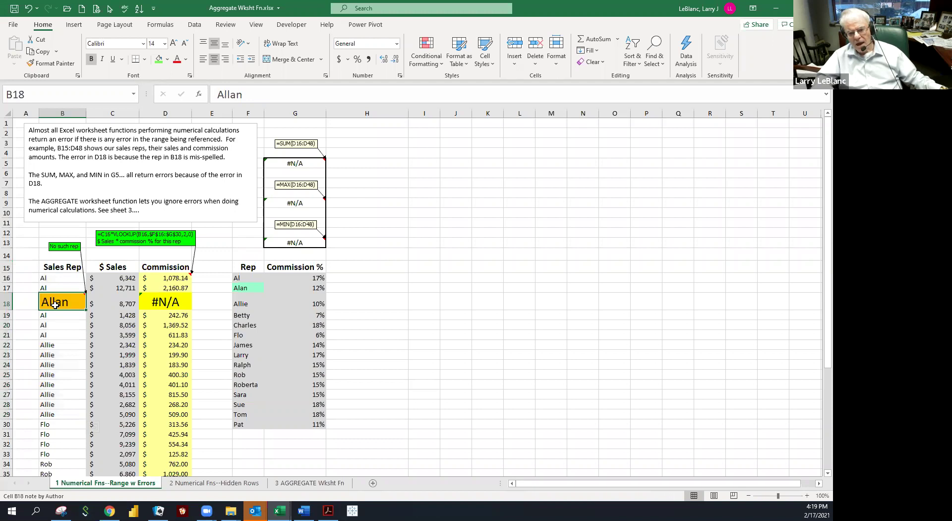
pyautogui.click(158, 305)
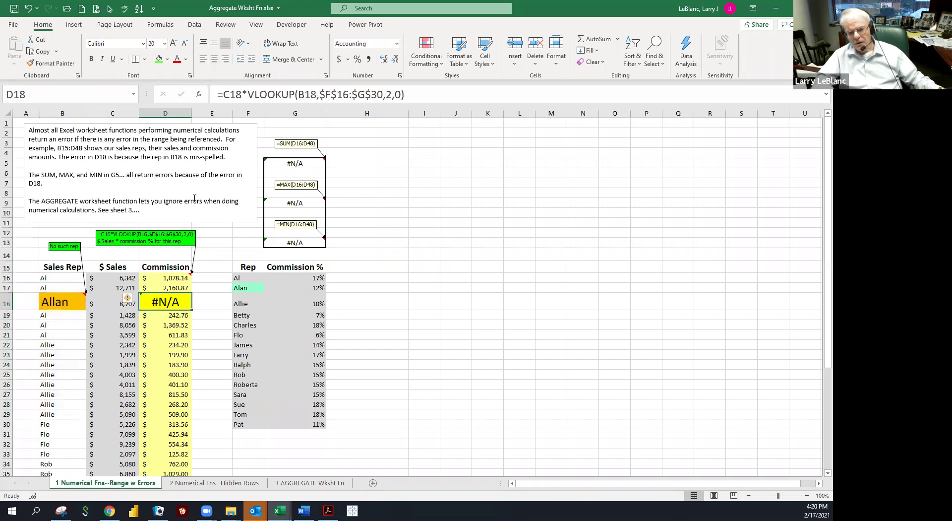
pyautogui.click(305, 289)
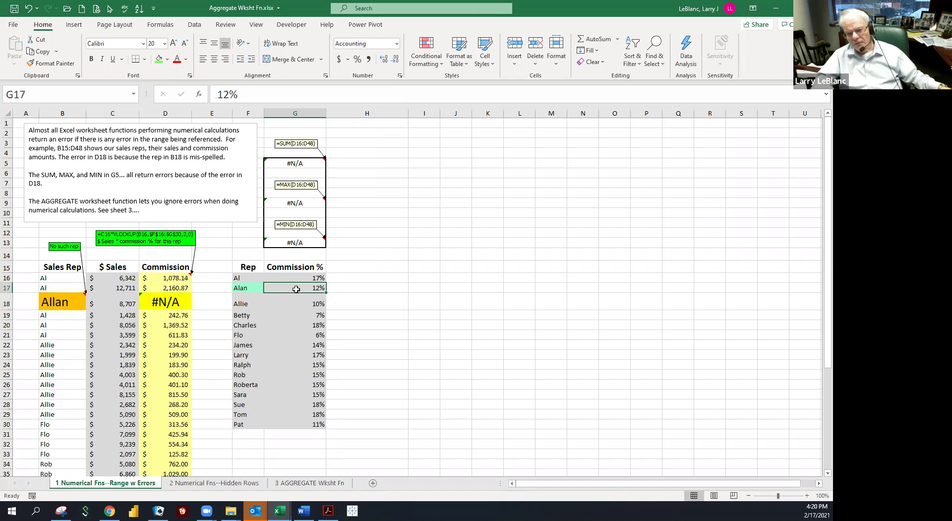
pyautogui.click(130, 302)
pyautogui.click(156, 303)
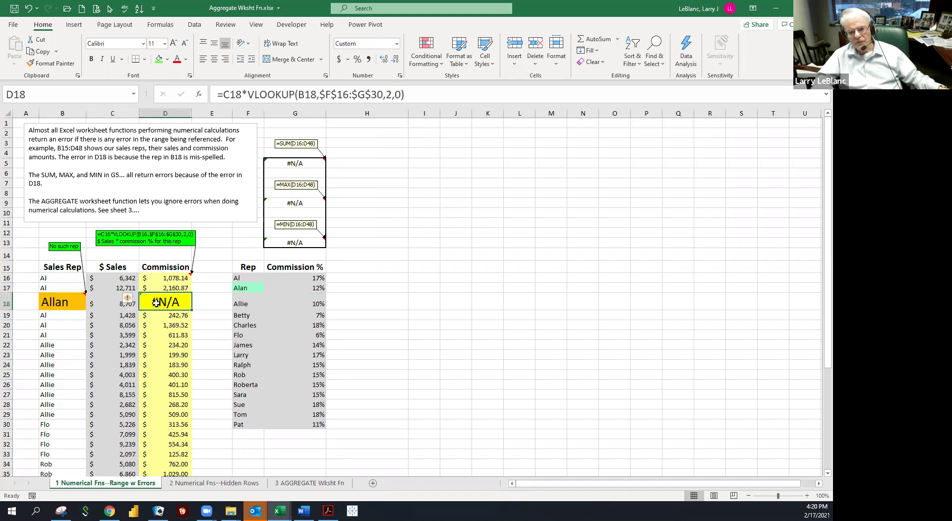
# Examine the Commission column from D16 down and the SUM, MAX and MIN formulas referencing it in G5, G9 and G13.
pyautogui.moveTo(156, 281); pyautogui.dragTo(161, 471)
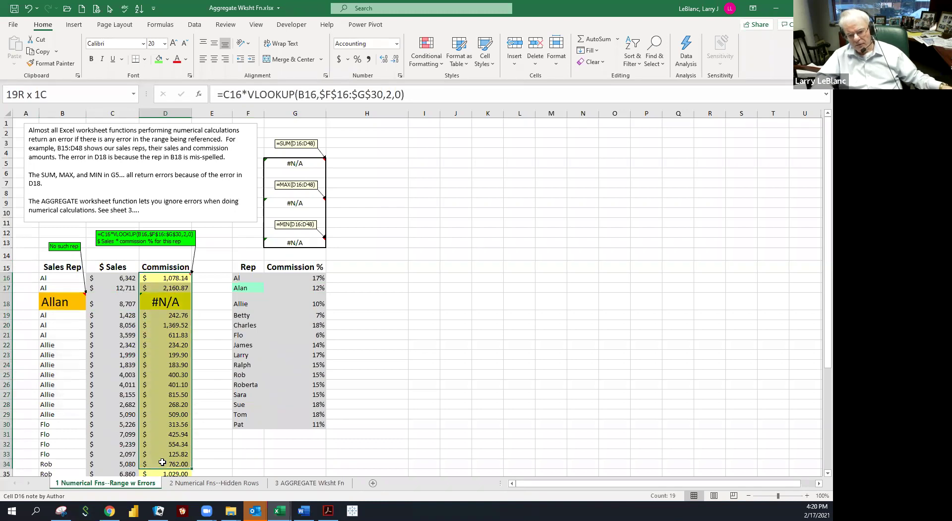
pyautogui.click(164, 414)
pyautogui.click(160, 383)
pyautogui.click(156, 364)
pyautogui.click(157, 354)
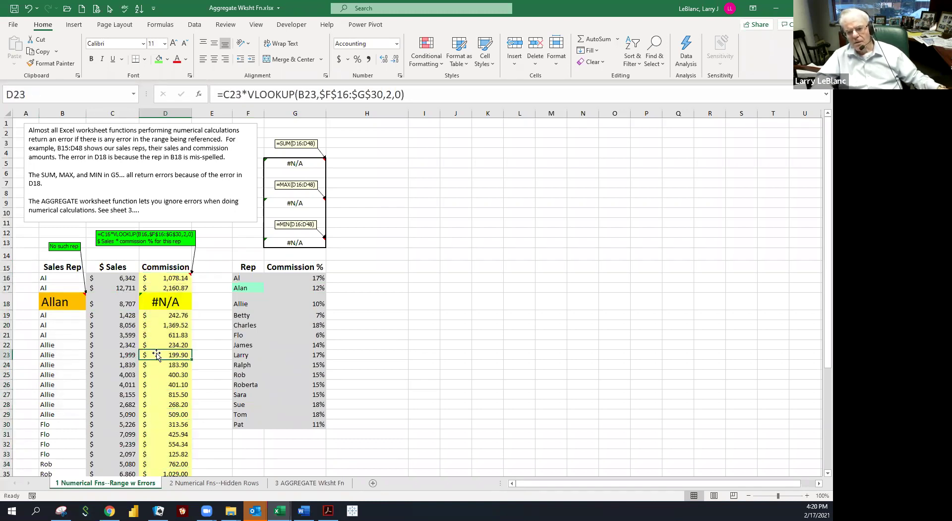
pyautogui.click(275, 163)
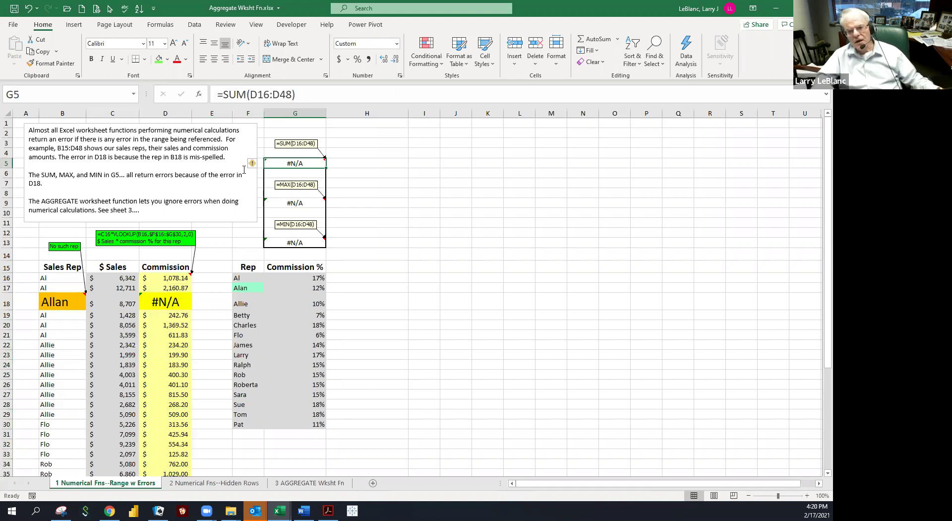
pyautogui.click(285, 204)
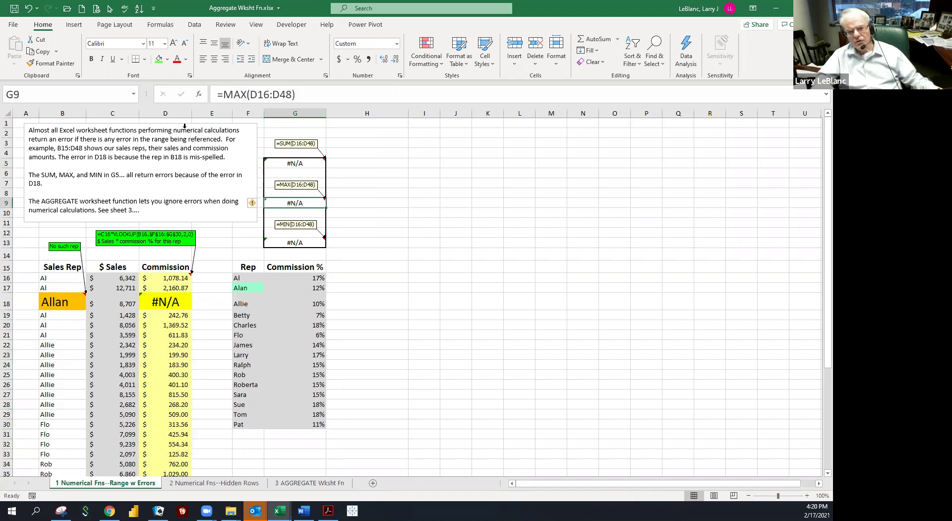
pyautogui.click(285, 242)
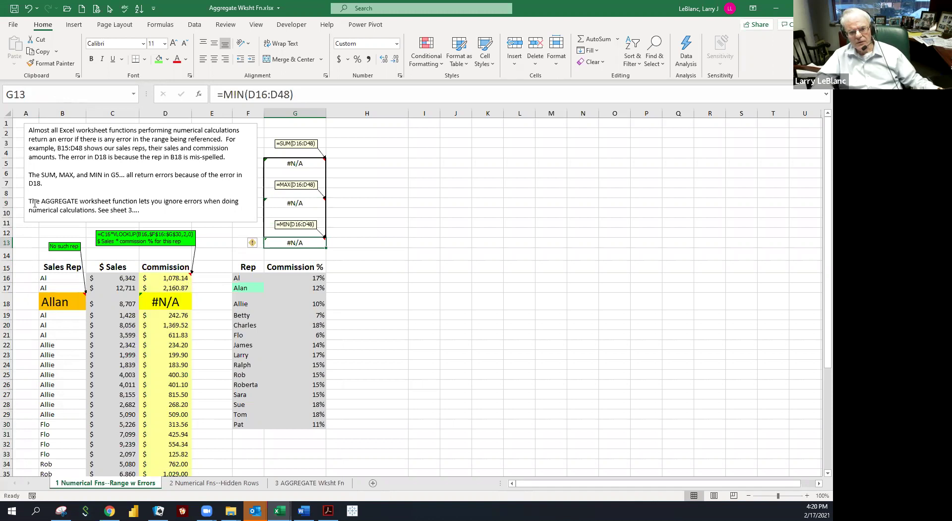
# Select the text box paragraph about the AGGREGATE worksheet function ignoring errors in numerical calculations.
pyautogui.moveTo(31, 201); pyautogui.dragTo(149, 212)
pyautogui.click(147, 211)
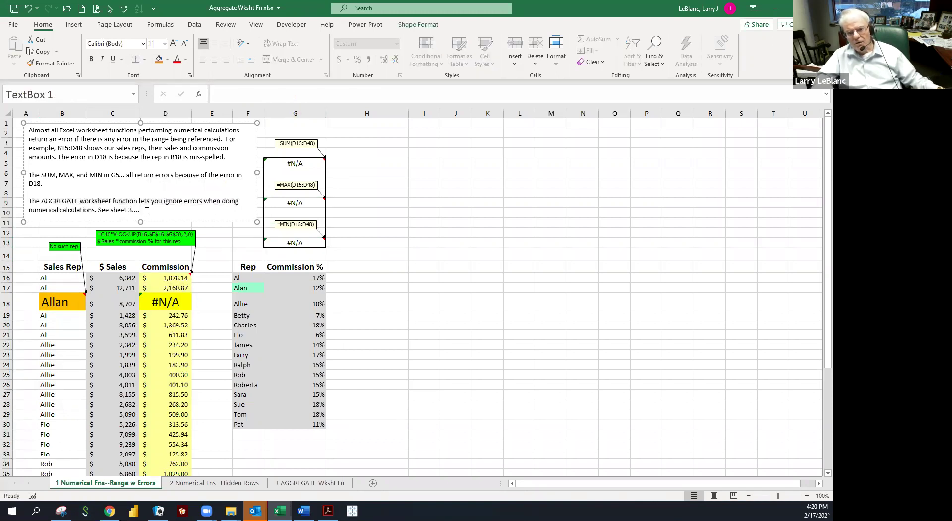
pyautogui.moveTo(126, 210); pyautogui.dragTo(23, 203)
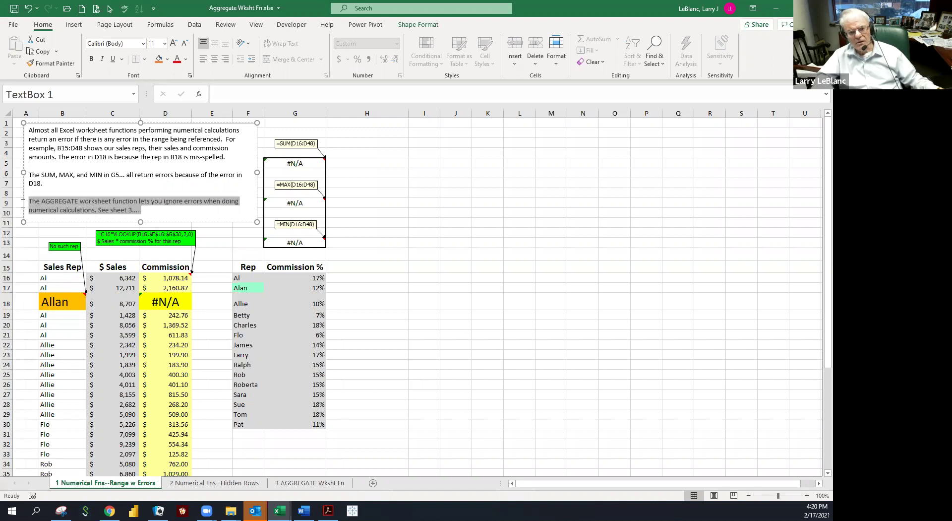
# Inspect the sales rep name in B18 and the VLOOKUP commission formula in D18, and leave an empty cell selected.
pyautogui.click(344, 220)
pyautogui.moveTo(61, 302); pyautogui.dragTo(159, 301)
pyautogui.click(158, 301)
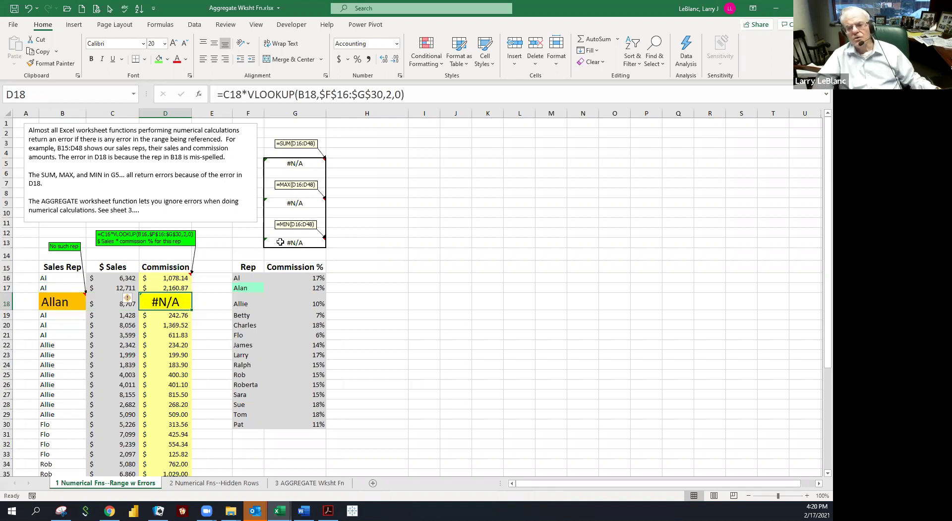
pyautogui.click(211, 253)
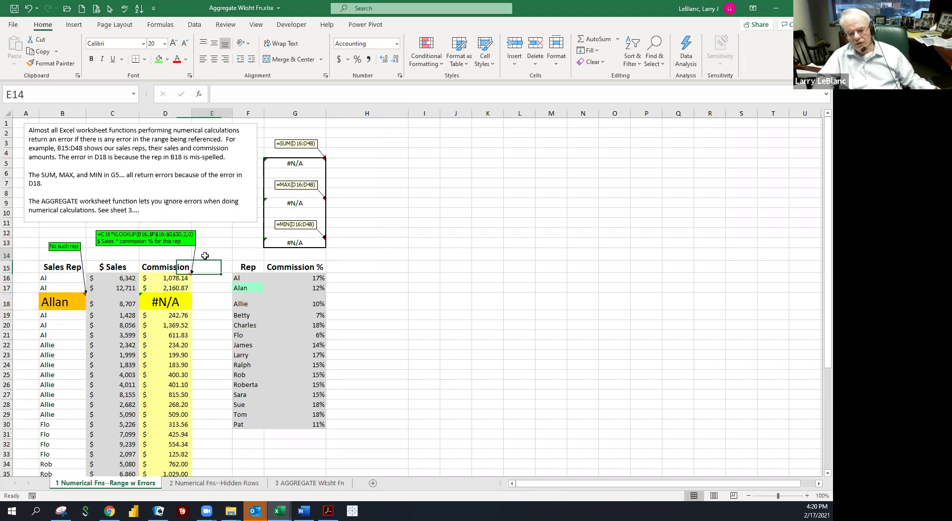
pyautogui.click(177, 253)
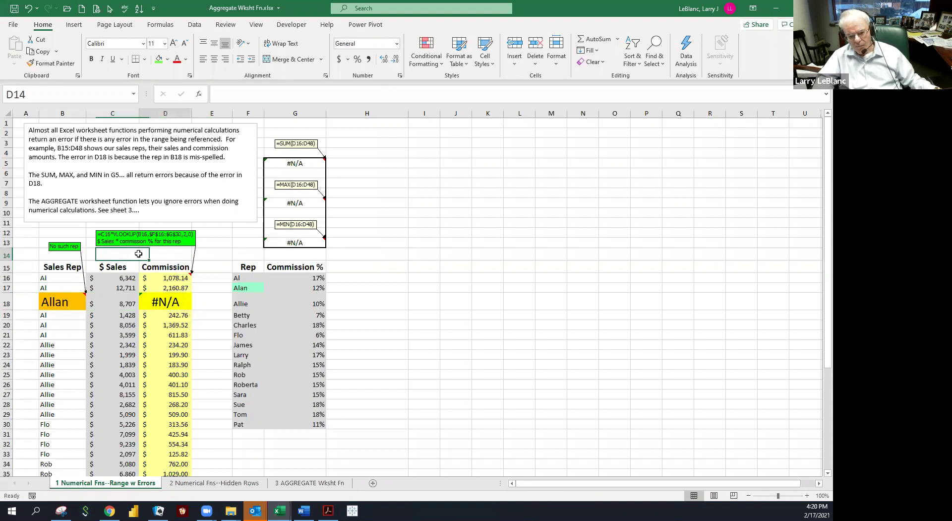
# Show the 2 Numerical Fns--Hidden Rows sheet and examine the SUM, MAX and MIN formulas in G5, G9 and G13.
pyautogui.click(208, 483)
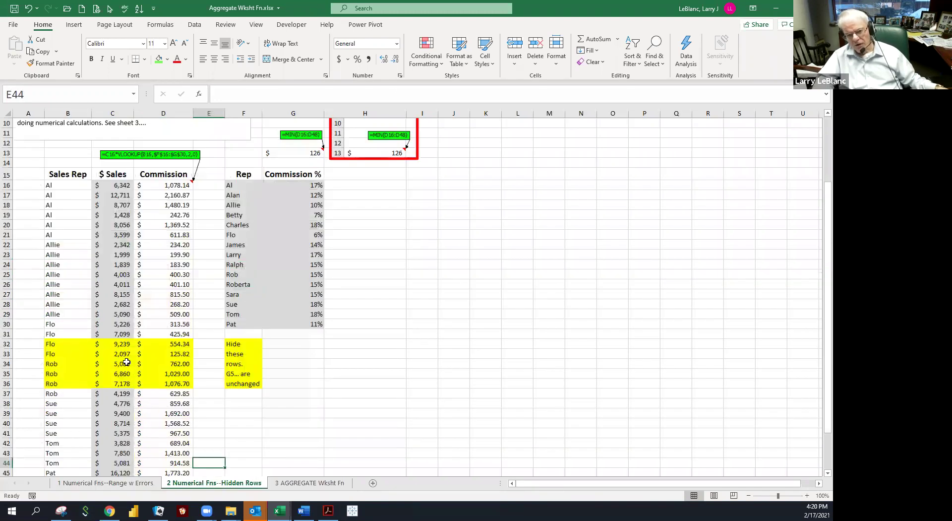
pyautogui.click(124, 266)
pyautogui.click(102, 194)
pyautogui.scroll(3, 141, 191)
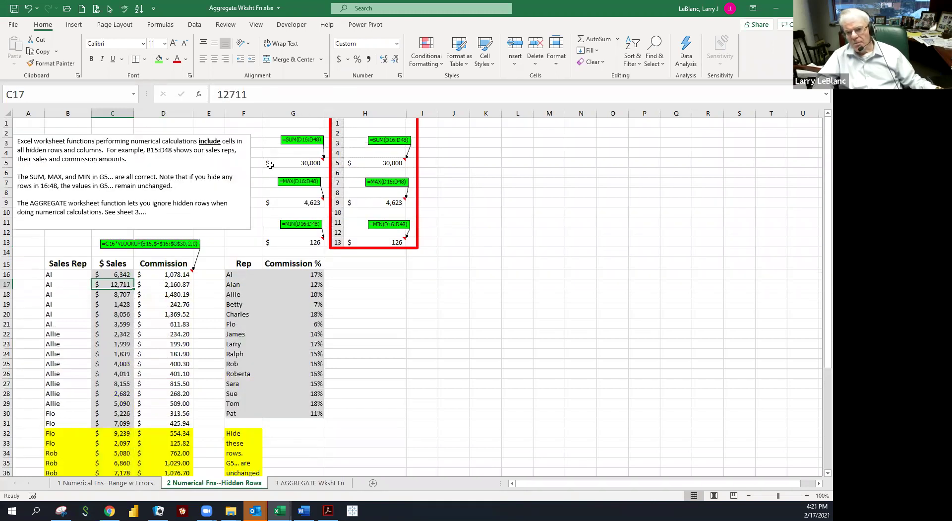
pyautogui.click(293, 164)
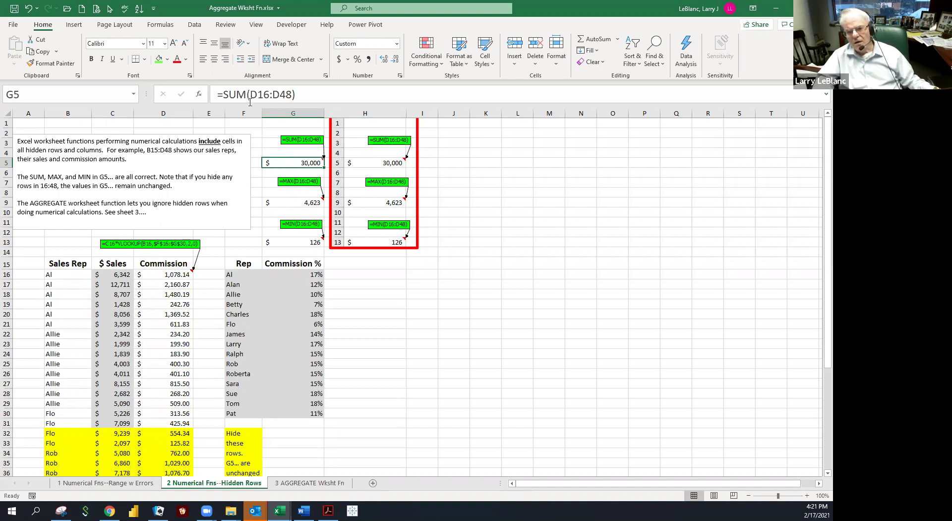
pyautogui.click(303, 203)
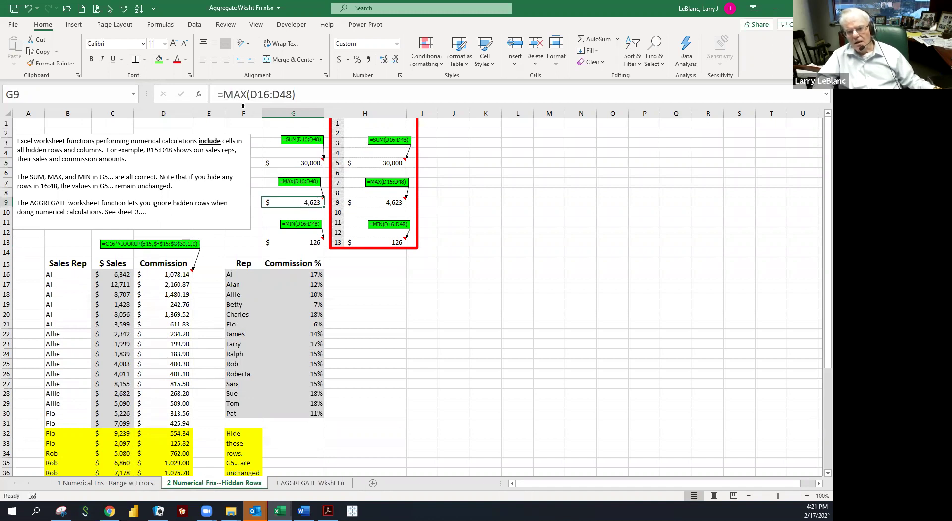
pyautogui.click(307, 243)
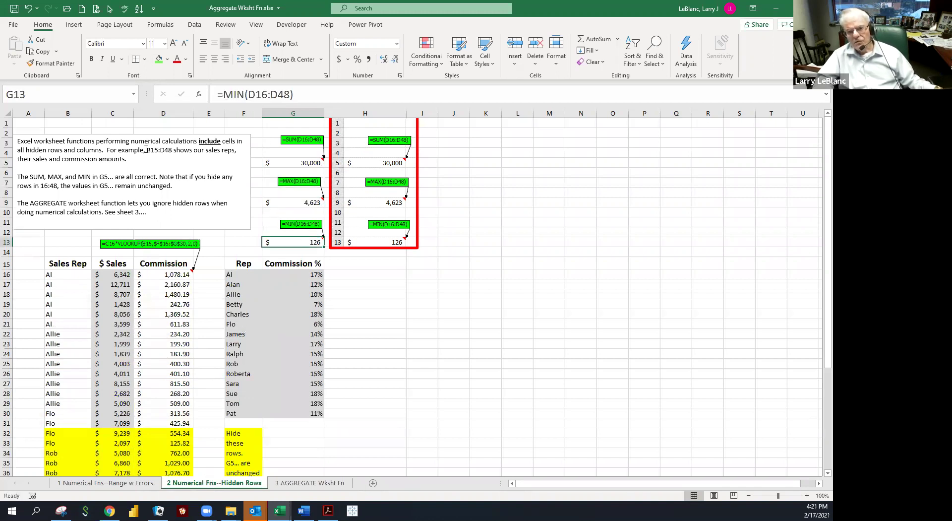
# Hide rows 32 to 36, the yellow-highlighted sales rows for Flo and Rob.
pyautogui.scroll(-3, 245, 213)
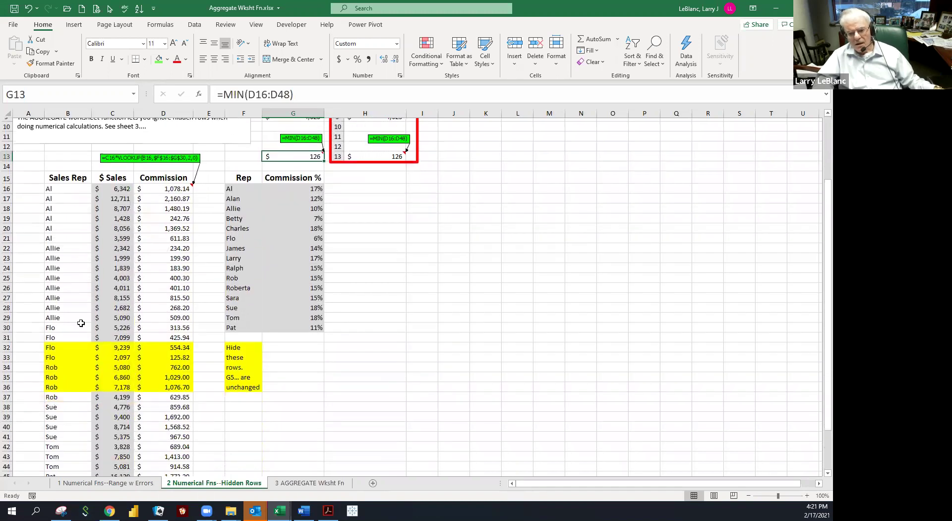
pyautogui.moveTo(12, 342); pyautogui.dragTo(11, 384)
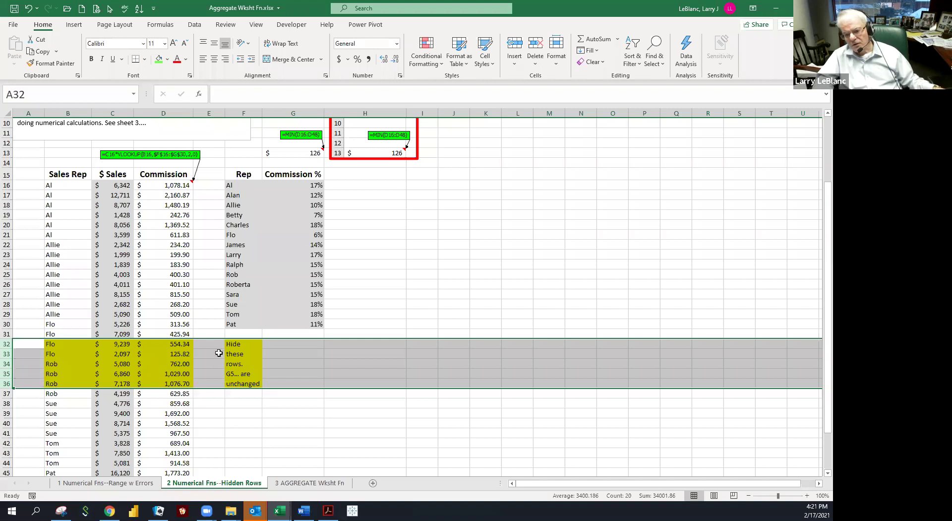
pyautogui.rightClick(176, 364)
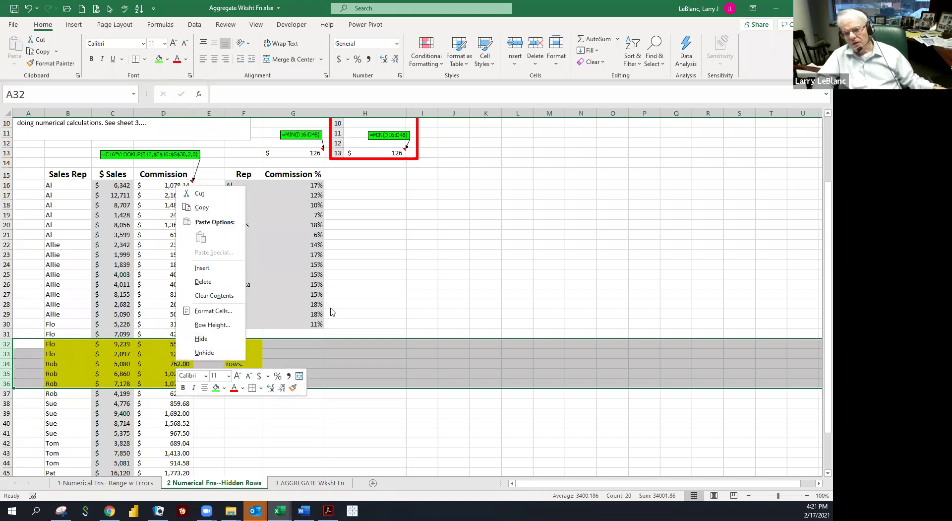
pyautogui.press('Escape')
pyautogui.scroll(3, 341, 302)
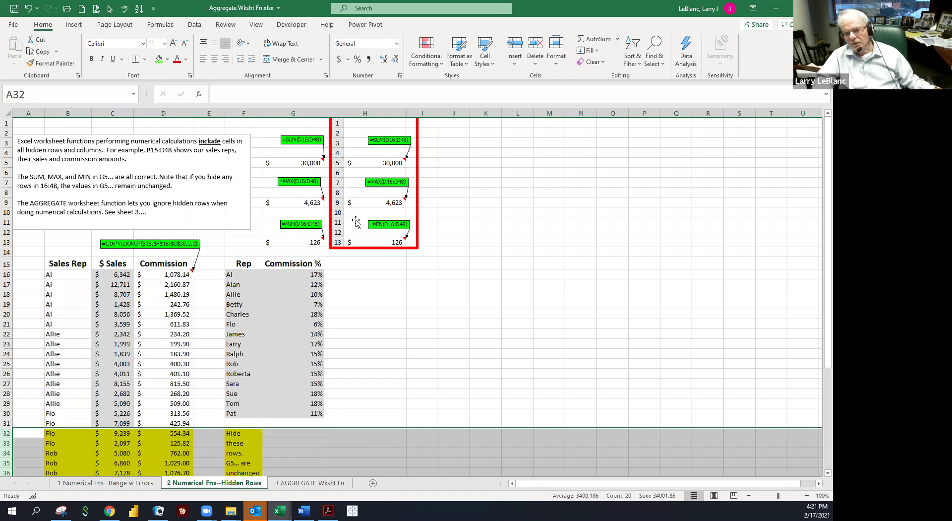
pyautogui.rightClick(51, 442)
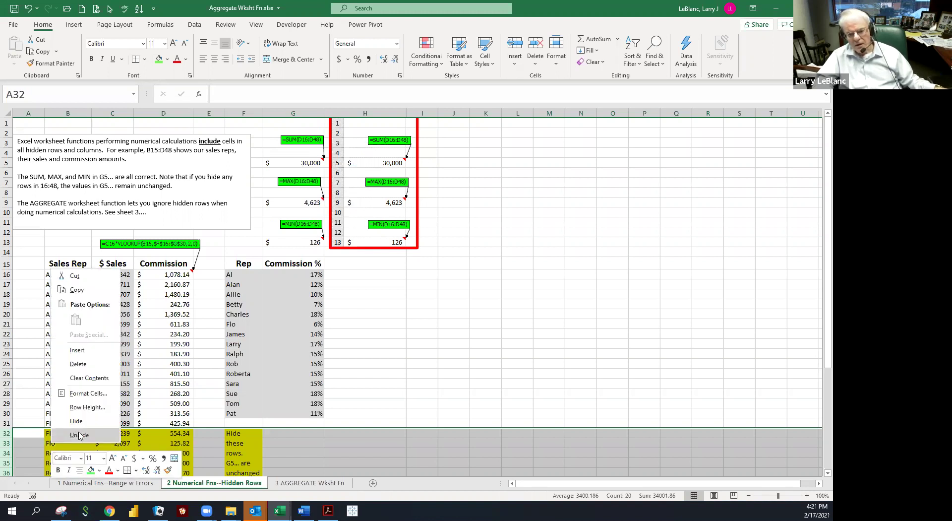
pyautogui.click(77, 420)
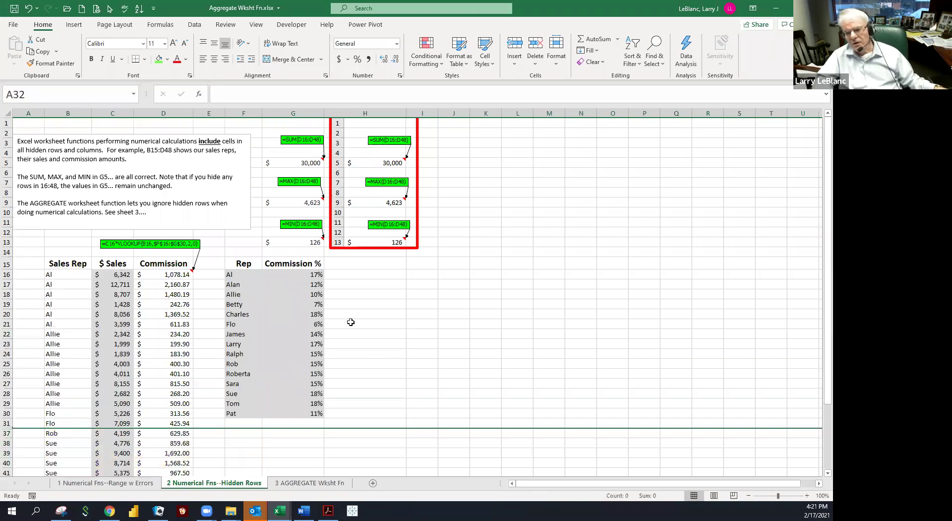
# Shift the red-framed results picture slightly right and select the text box wording about calculations including hidden rows and columns.
pyautogui.moveTo(351, 322); pyautogui.dragTo(375, 315)
pyautogui.moveTo(351, 227); pyautogui.dragTo(359, 229)
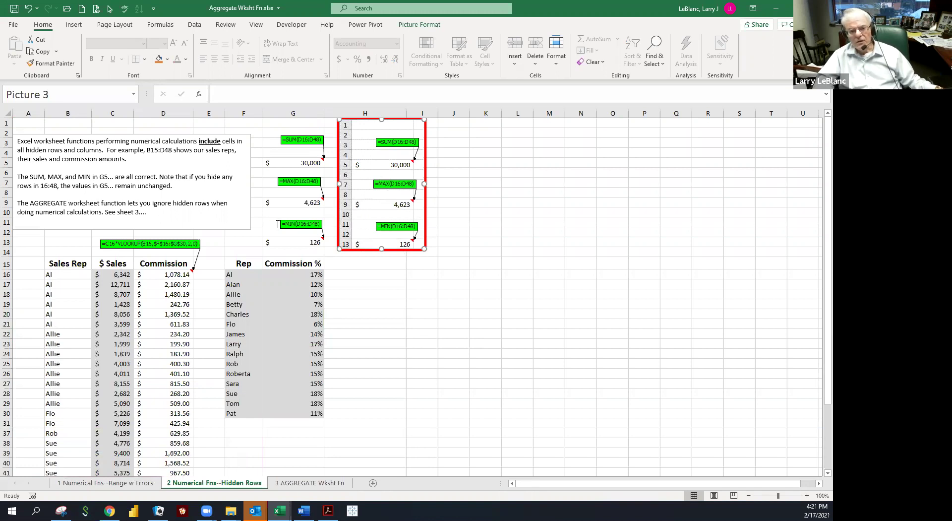
pyautogui.click(36, 141)
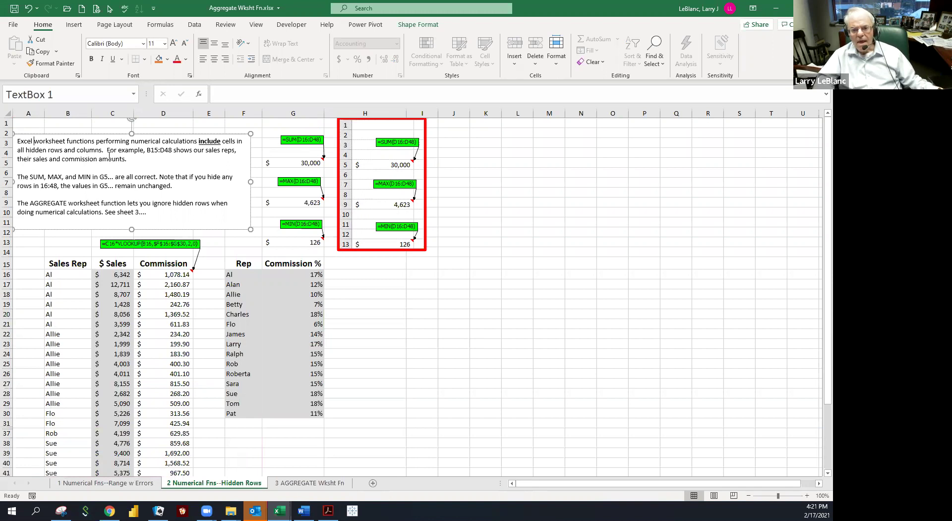
pyautogui.moveTo(59, 141); pyautogui.dragTo(239, 148)
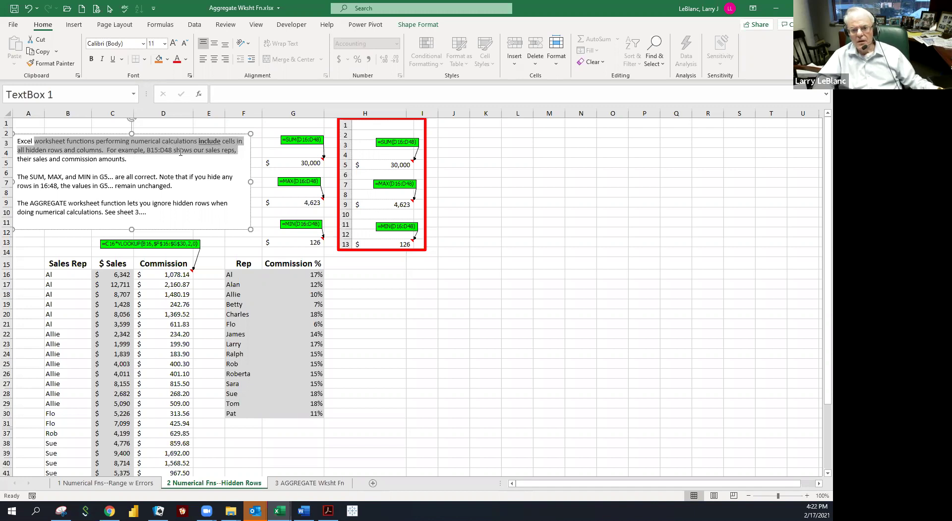
# Recheck the rows around the hidden range and the SUM, MAX and MIN cells G5, G9 and G13.
pyautogui.click(152, 284)
pyautogui.click(60, 426)
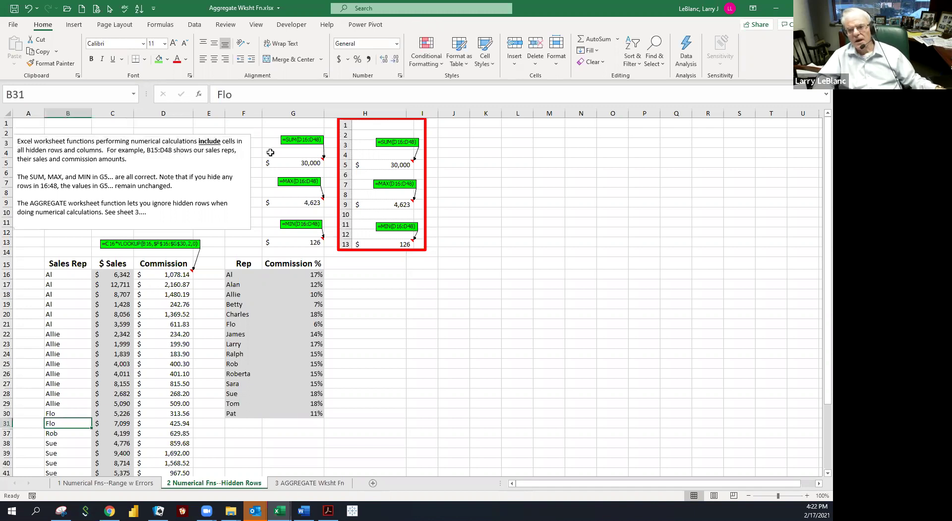
pyautogui.click(300, 165)
pyautogui.click(312, 199)
pyautogui.click(320, 226)
pyautogui.click(68, 201)
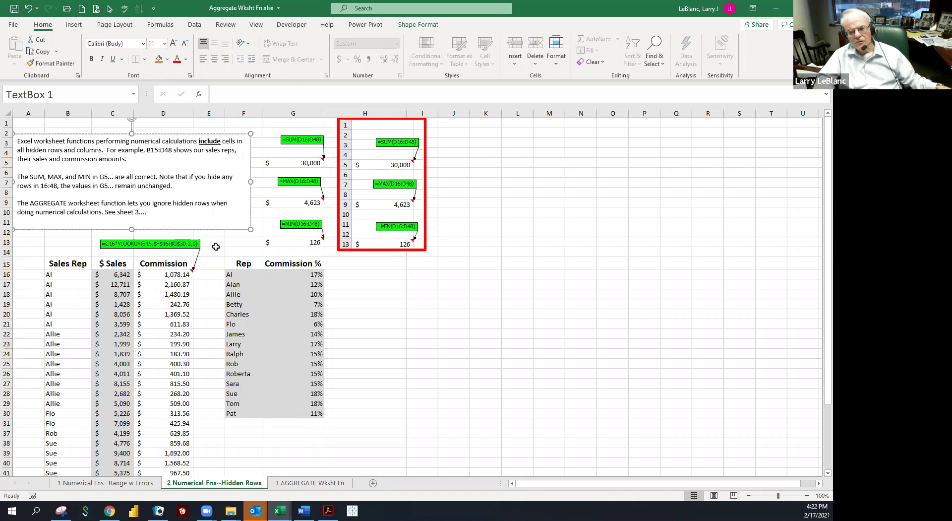
pyautogui.click(290, 201)
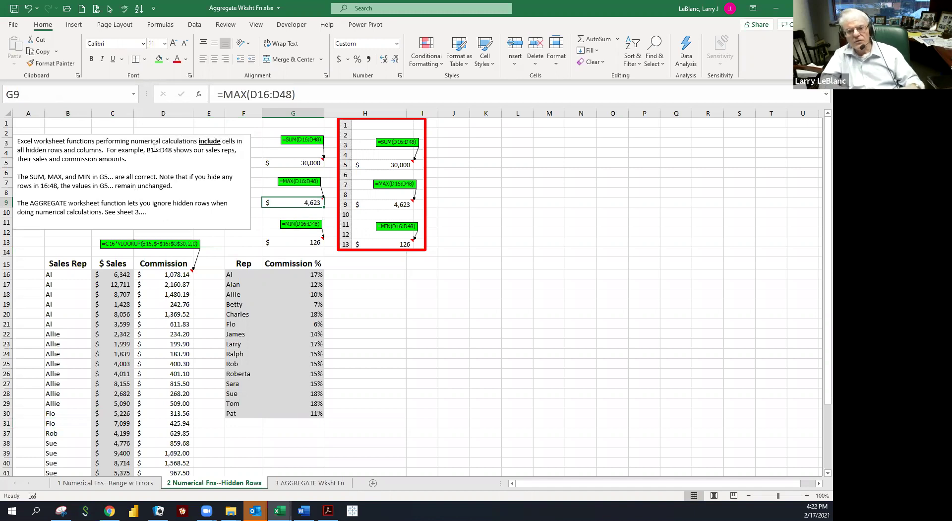
# Show the 3 AGGREGATE Wksht Fn sheet and look over its Sales Rep, $ Sales and Commission columns.
pyautogui.click(300, 482)
pyautogui.click(141, 217)
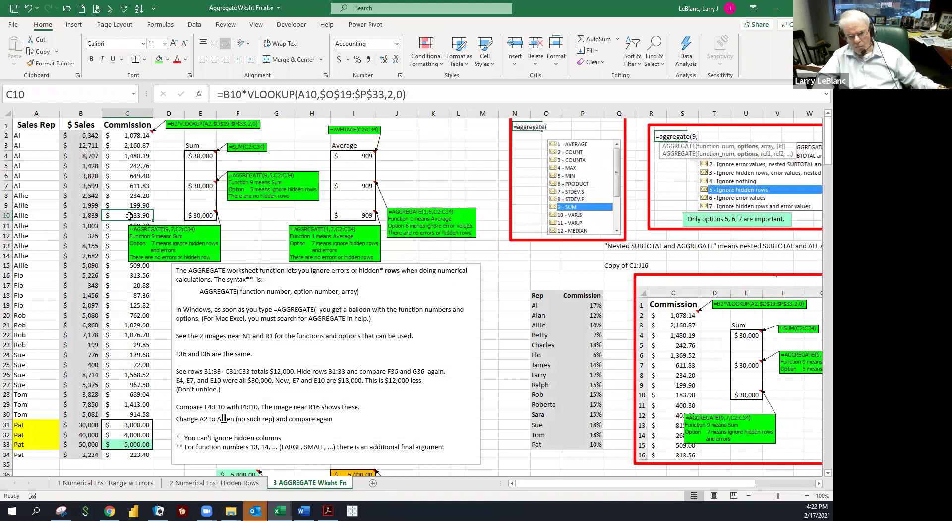
pyautogui.click(94, 205)
pyautogui.click(45, 202)
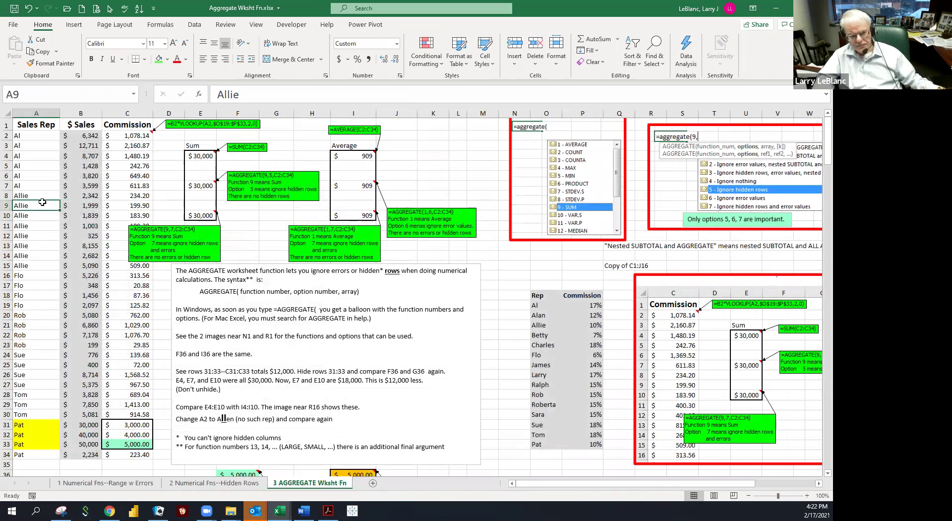
pyautogui.click(96, 197)
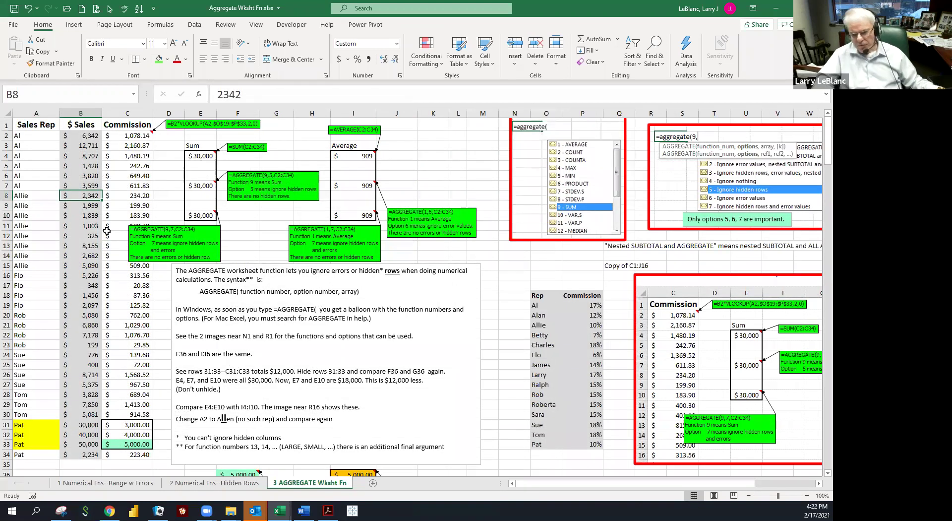
pyautogui.click(49, 196)
pyautogui.moveTo(23, 135); pyautogui.dragTo(35, 414)
pyautogui.click(32, 315)
pyautogui.moveTo(28, 352); pyautogui.dragTo(28, 345)
pyautogui.click(78, 178)
pyautogui.click(115, 183)
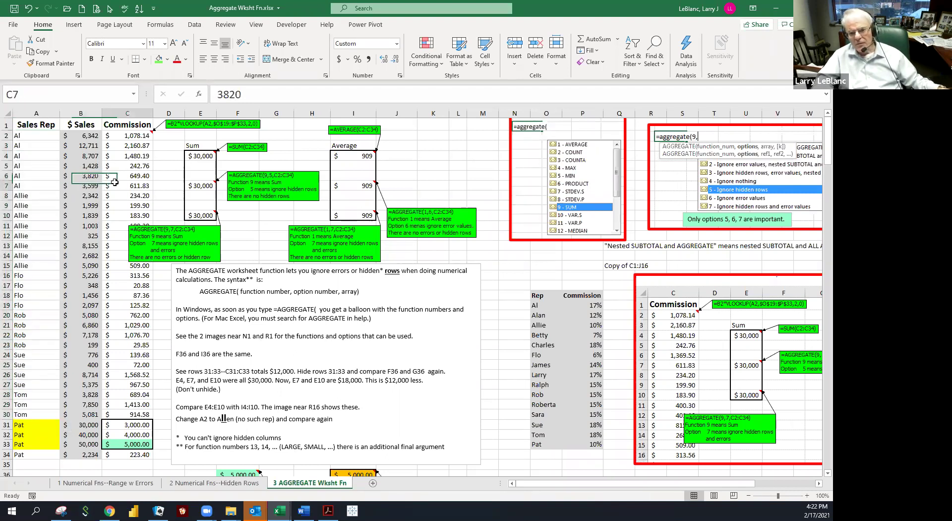
pyautogui.scroll(-2, 128, 183)
pyautogui.scroll(2, 128, 182)
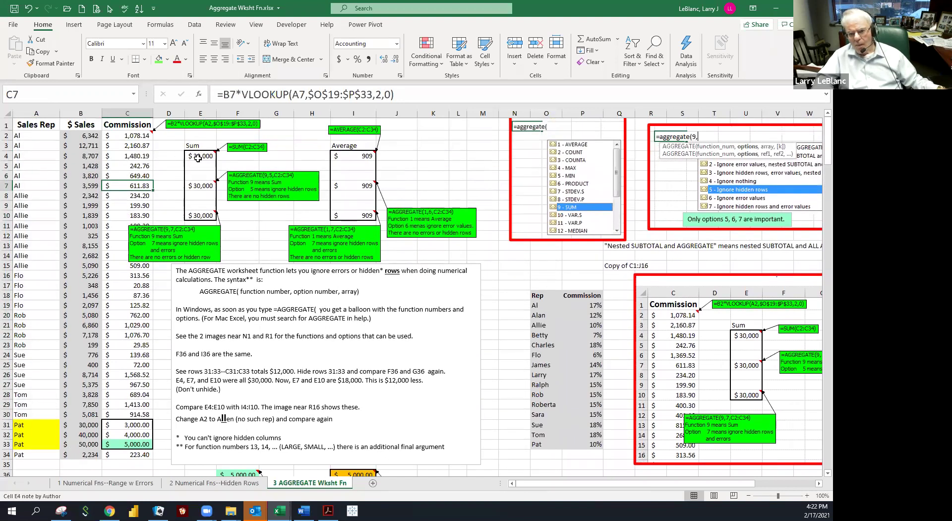
# Compare the plain SUM formula in E4 with the AGGREGATE formula in E7.
pyautogui.click(197, 158)
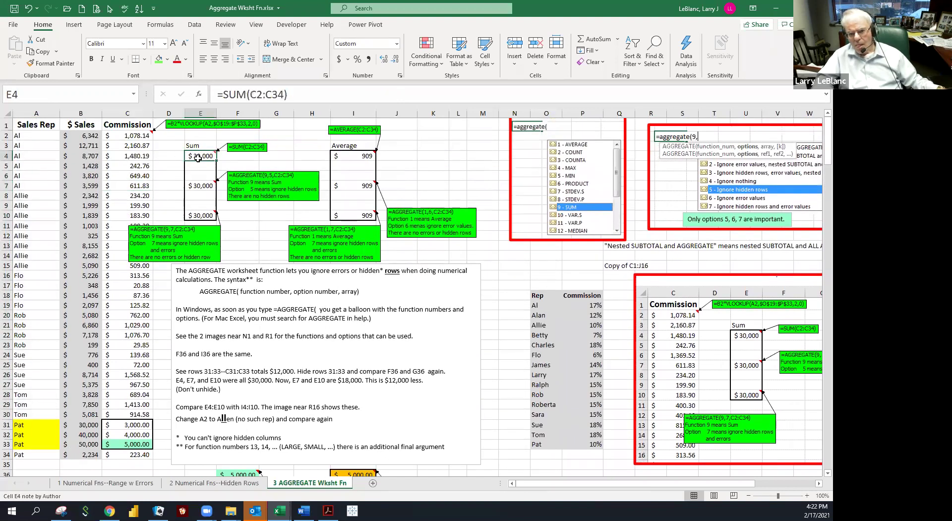
pyautogui.click(201, 186)
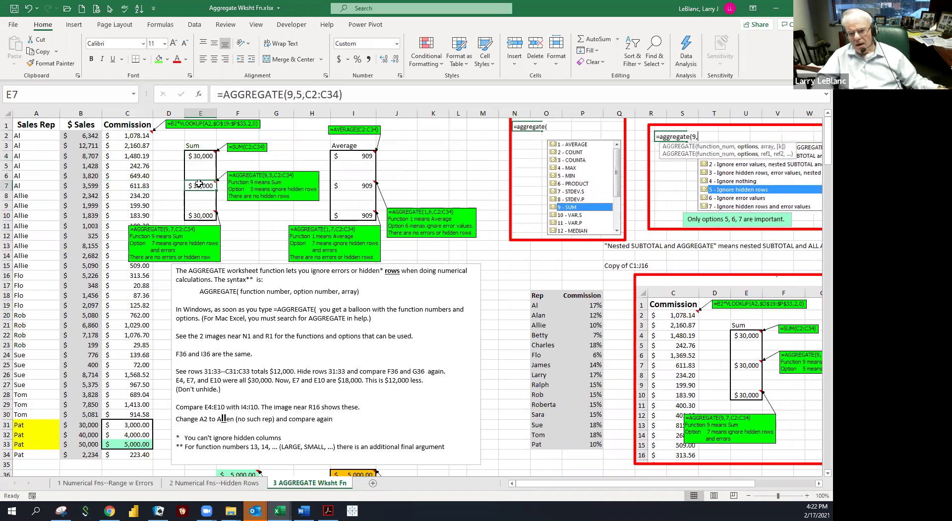
pyautogui.click(285, 149)
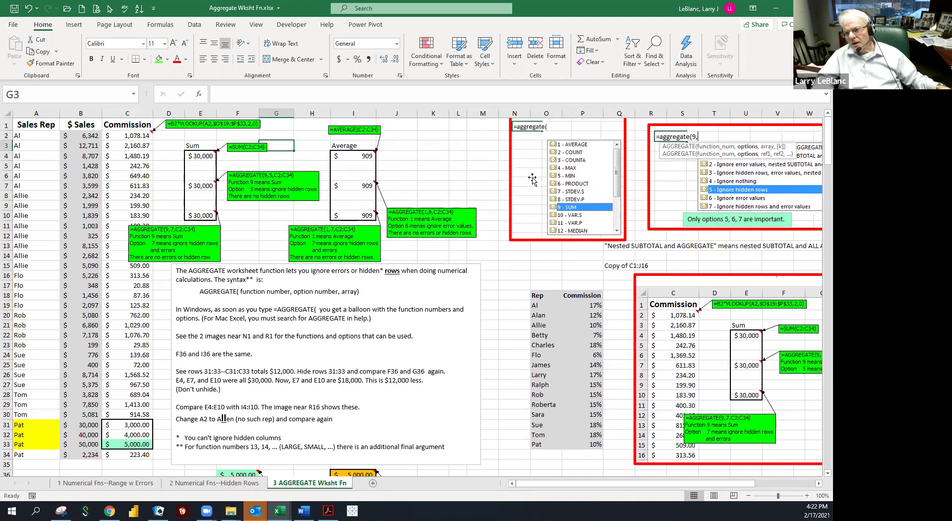
# Begin the formula =aggregate( in K4 to bring up the list of function numbers.
pyautogui.click(430, 152)
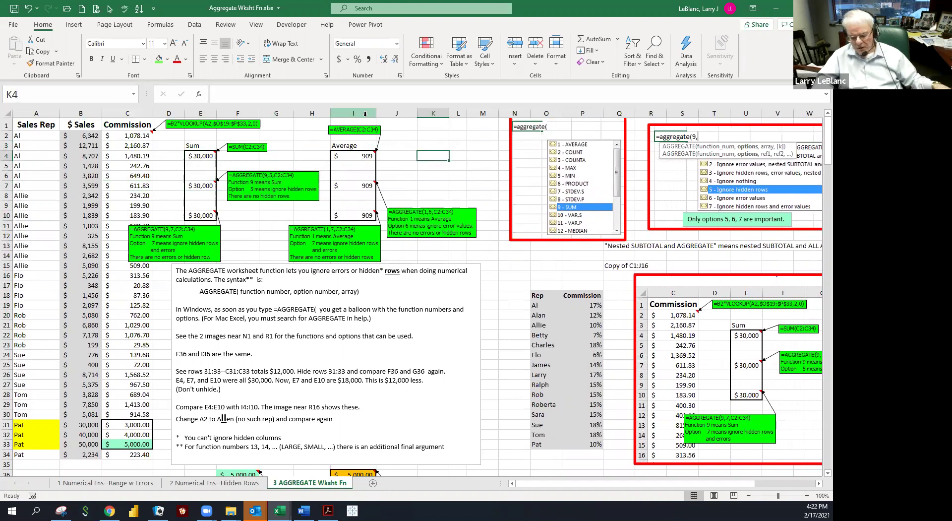
pyautogui.write('=ag')
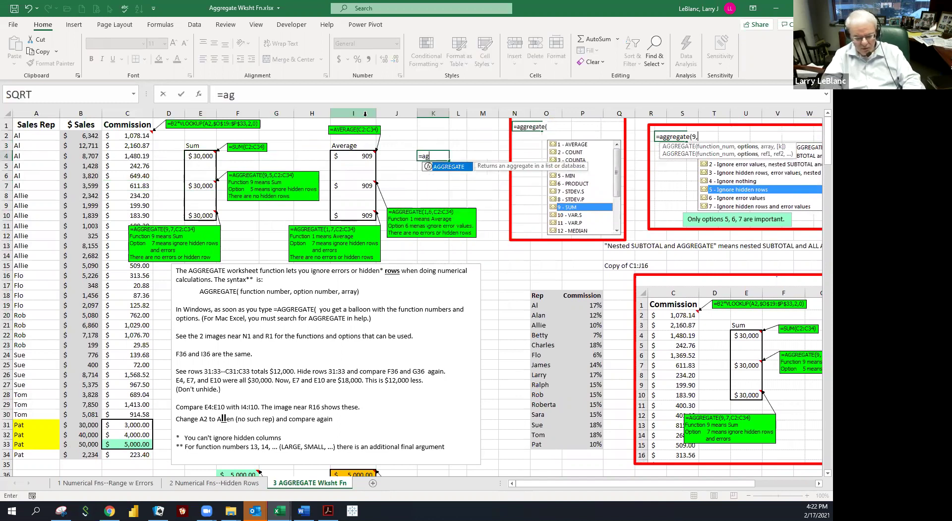
pyautogui.write('gregate(')
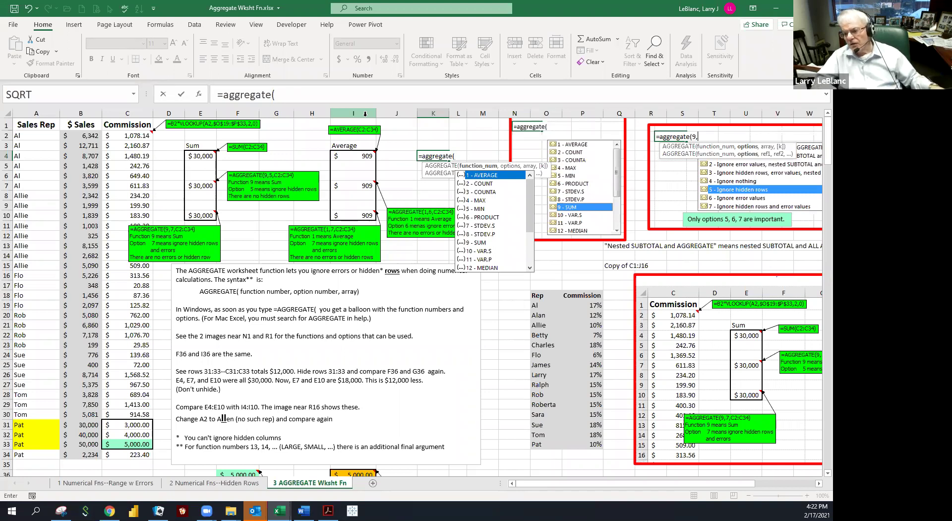
# Look through AGGREGATE's list of function numbers, including 2 - COUNT, 3 - COUNTA, 4 - MAX, 5 - MIN and 9 - SUM.
pyautogui.moveTo(530, 225); pyautogui.dragTo(531, 254)
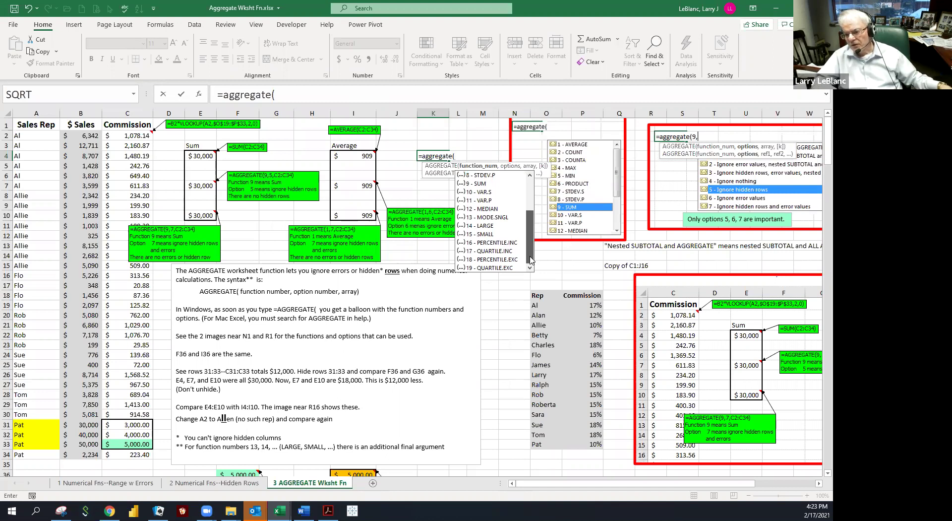
pyautogui.moveTo(531, 259); pyautogui.dragTo(530, 226)
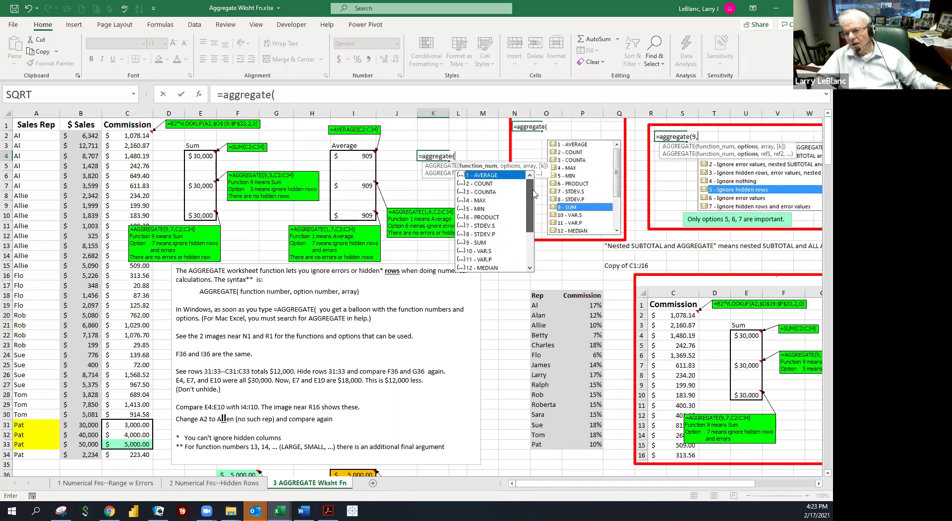
pyautogui.click(478, 184)
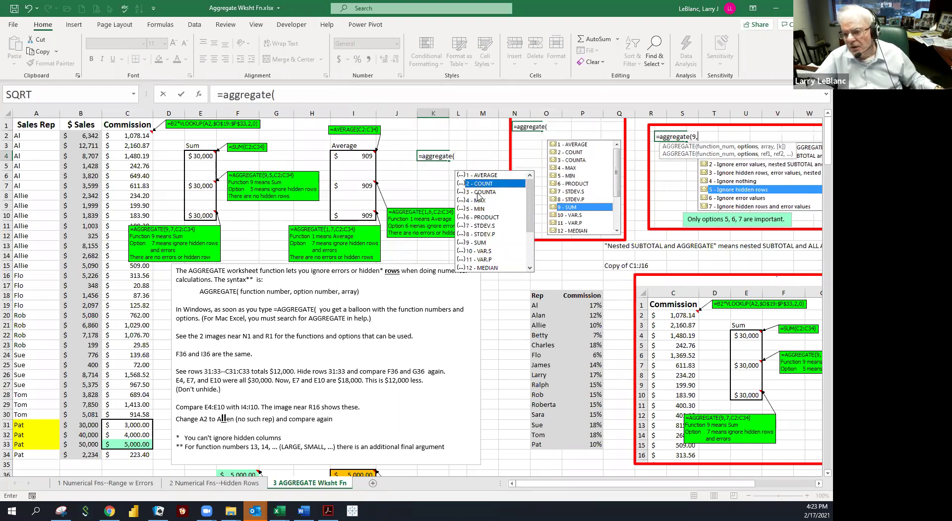
pyautogui.click(478, 192)
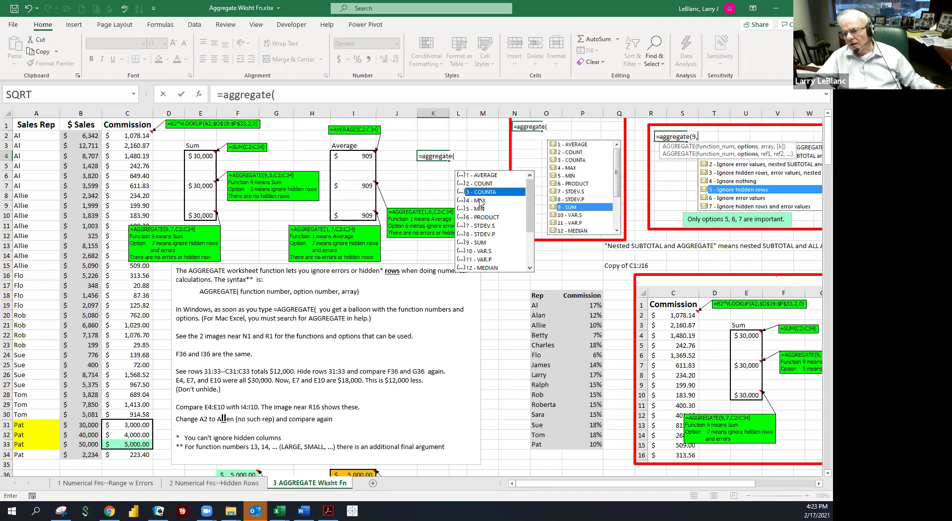
pyautogui.click(475, 242)
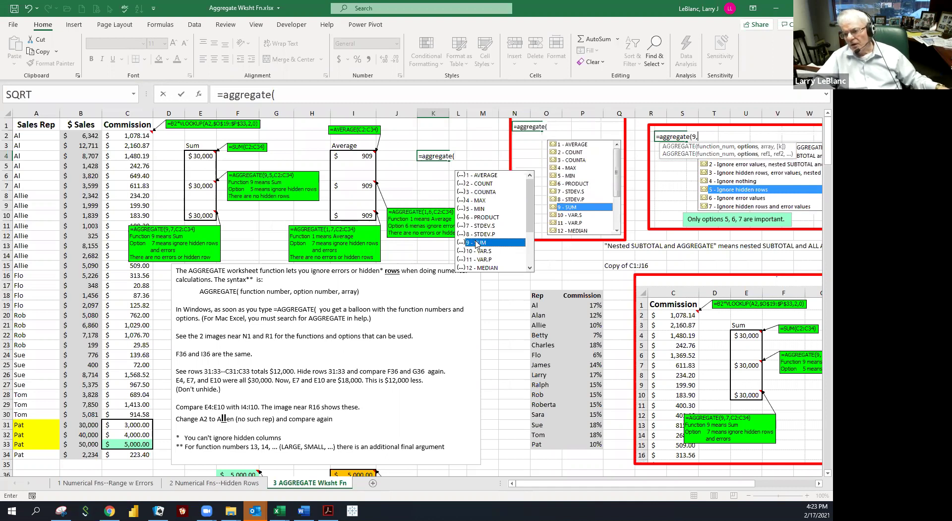
pyautogui.click(472, 176)
pyautogui.click(471, 203)
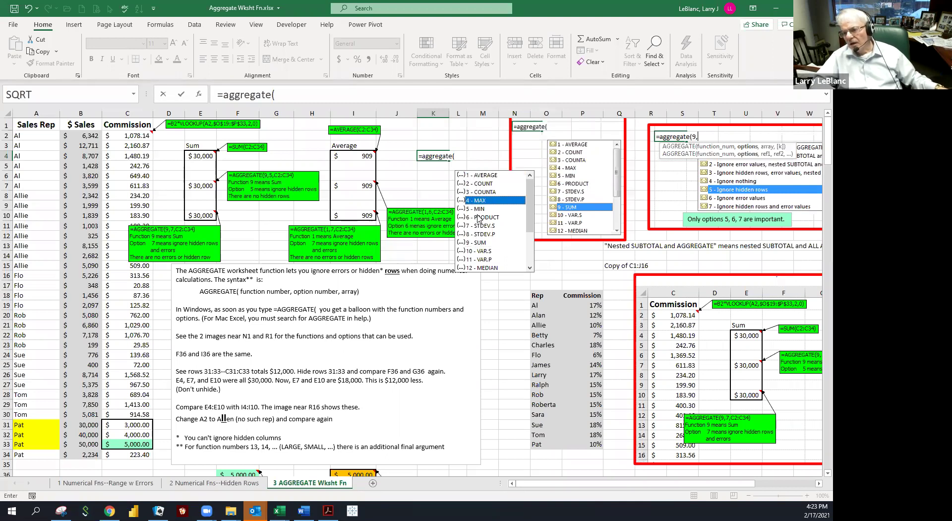
pyautogui.click(476, 211)
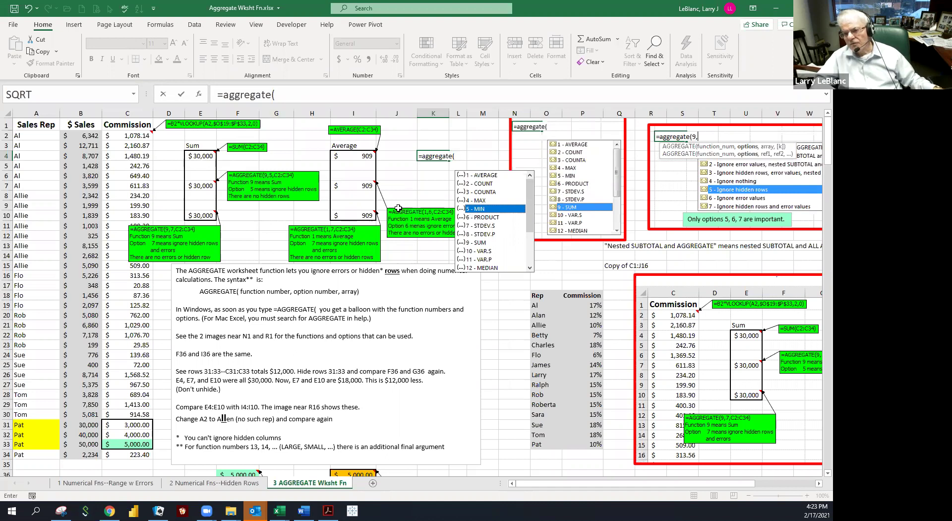
# Enlarge the formula bar, consult the online help page's table of AGGREGATE function numbers, and return to the workbook.
pyautogui.click(277, 94)
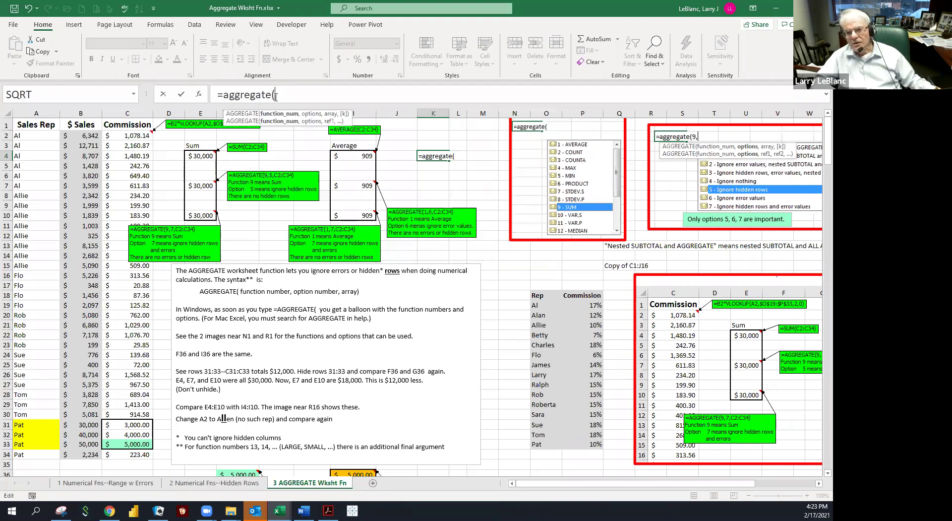
pyautogui.moveTo(283, 104); pyautogui.dragTo(283, 148)
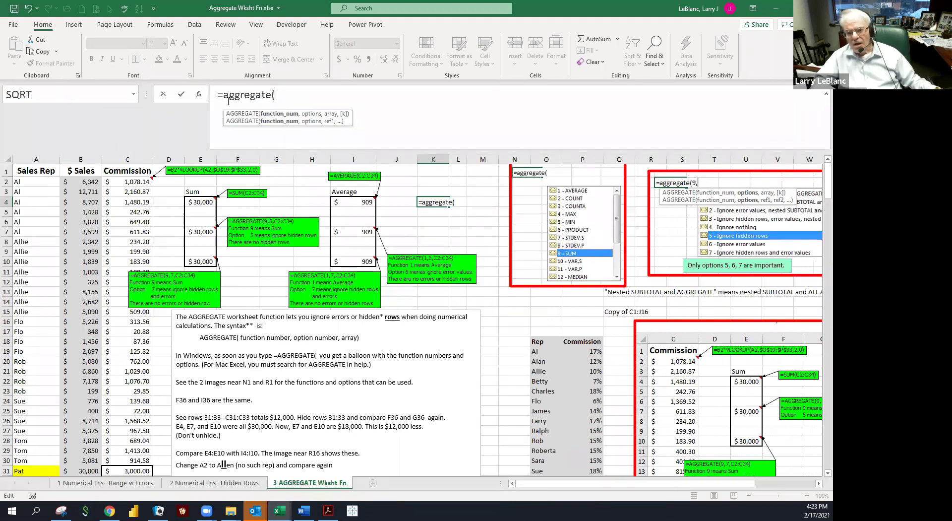
pyautogui.click(199, 95)
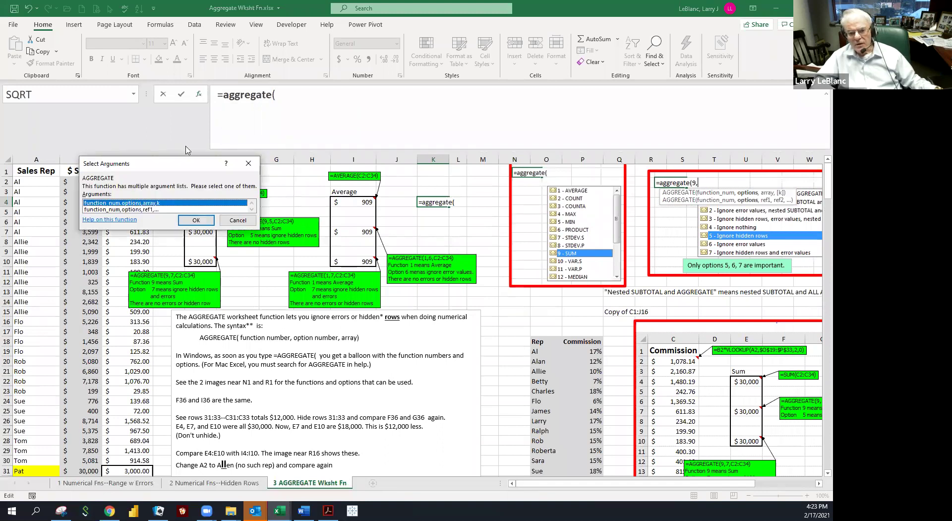
pyautogui.click(126, 221)
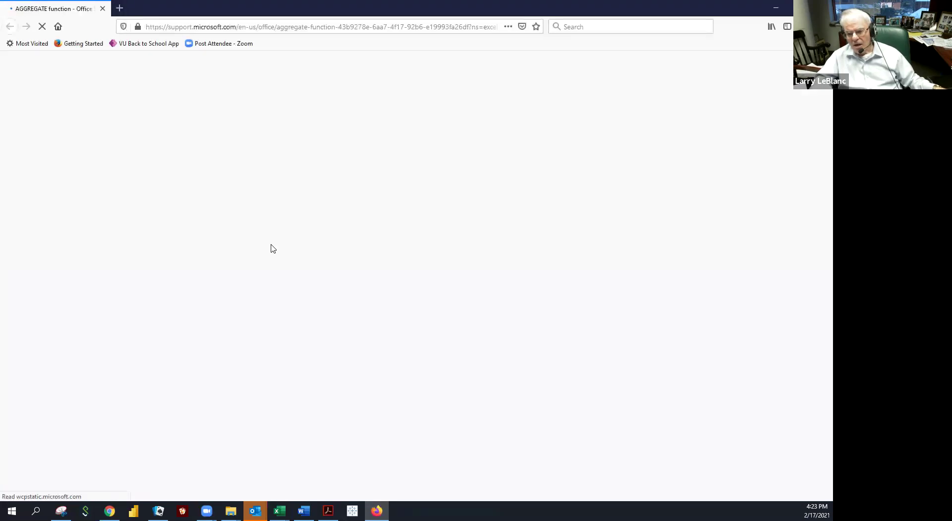
pyautogui.scroll(-4, 275, 287)
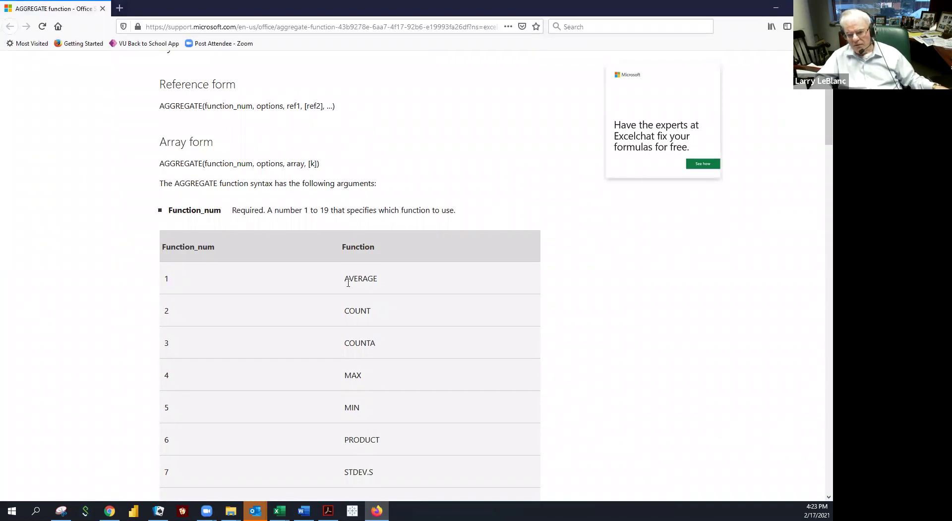
pyautogui.scroll(-2, 207, 413)
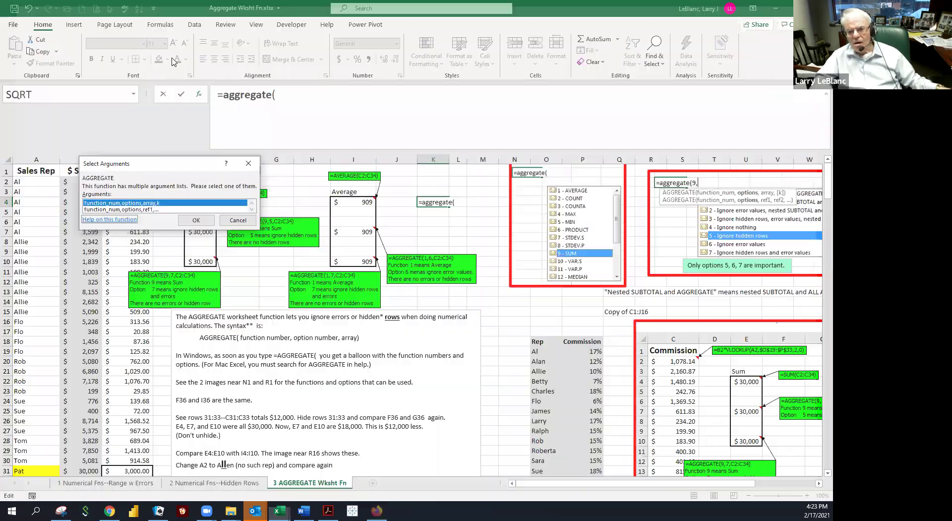
pyautogui.click(102, 8)
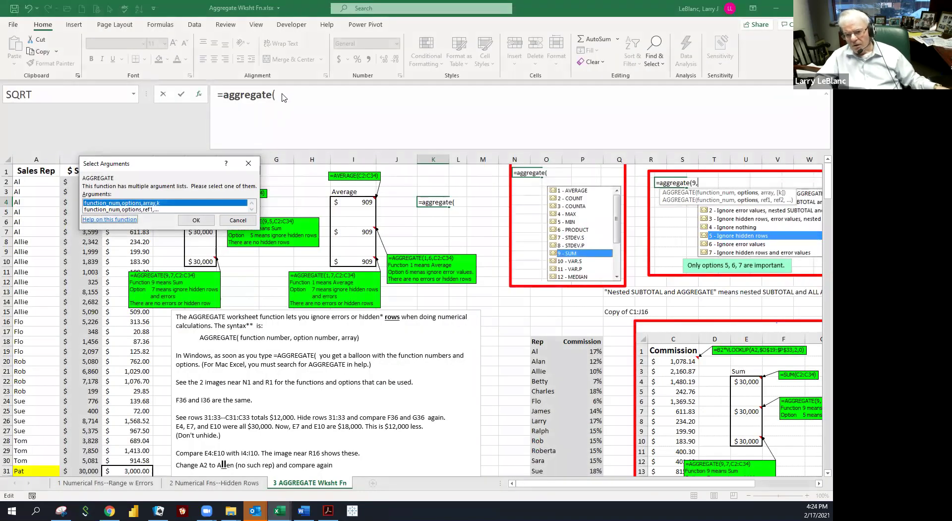
pyautogui.click(196, 220)
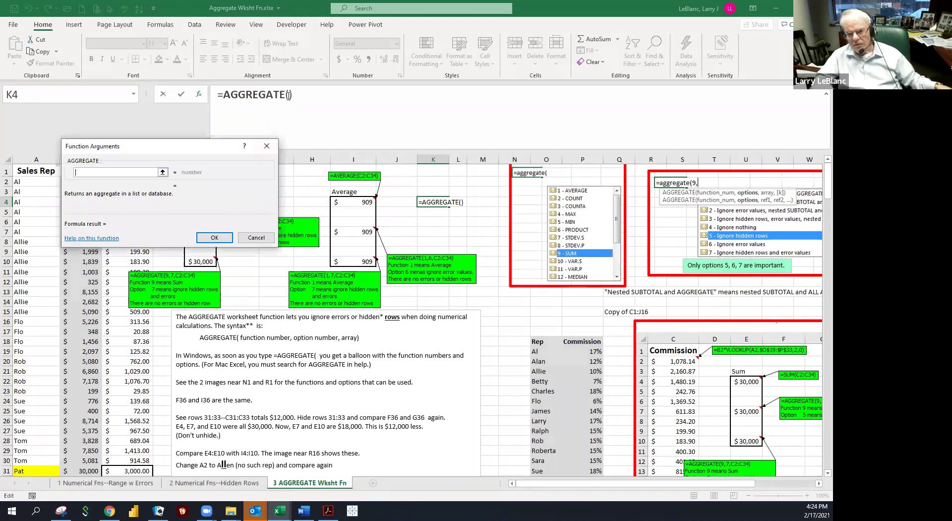
pyautogui.click(288, 98)
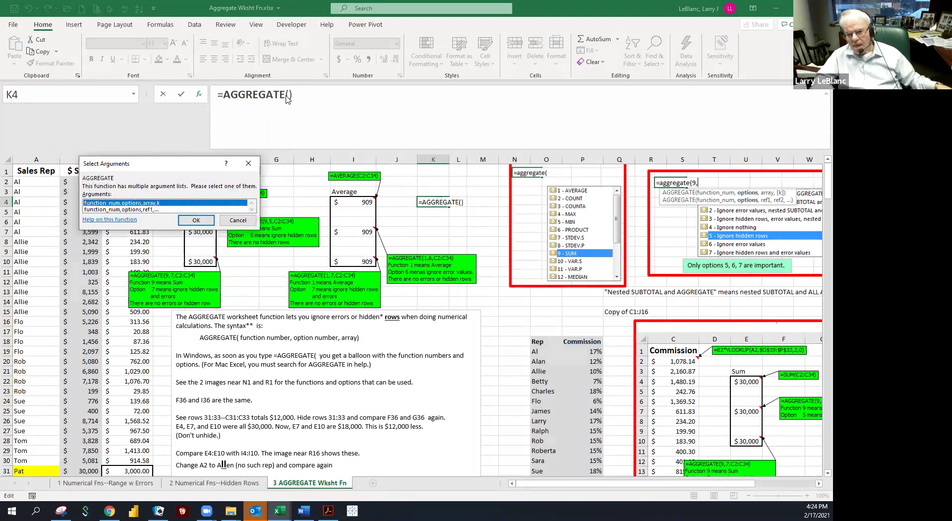
pyautogui.click(235, 219)
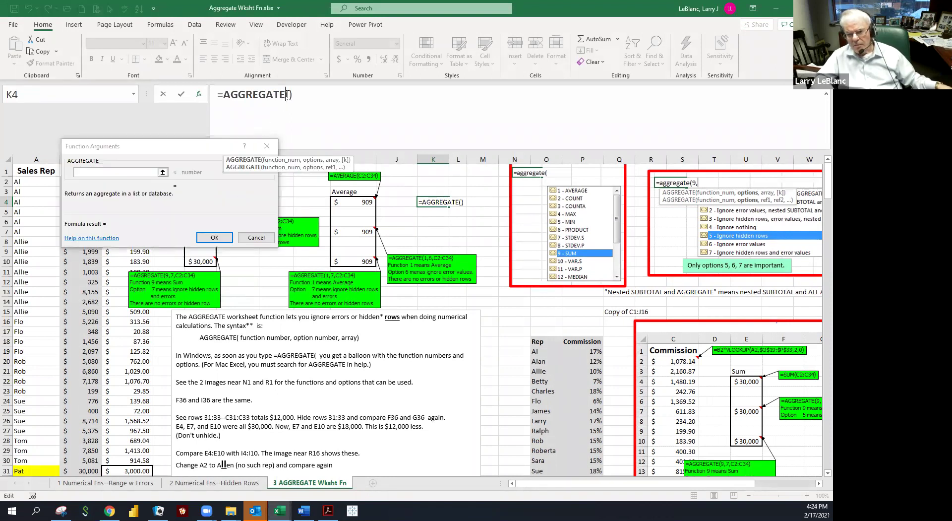
pyautogui.press('BackSpace')
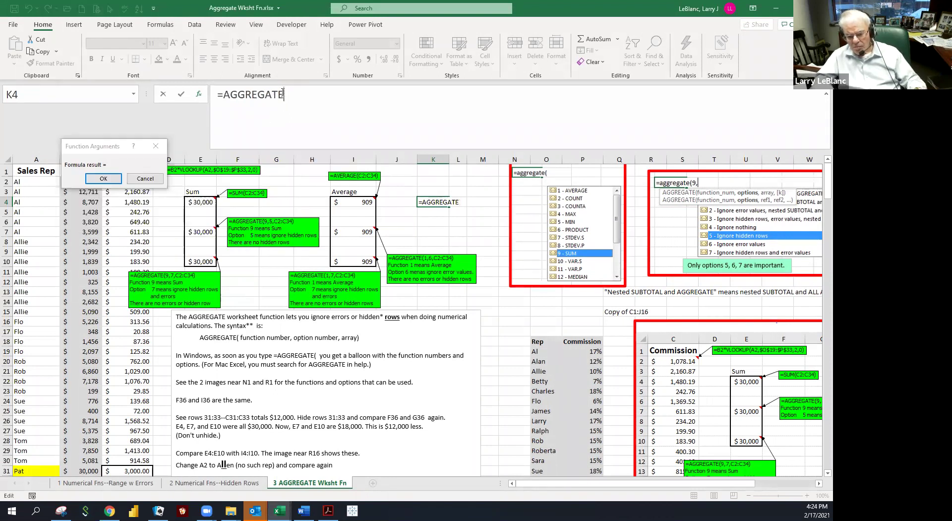
pyautogui.write('(')
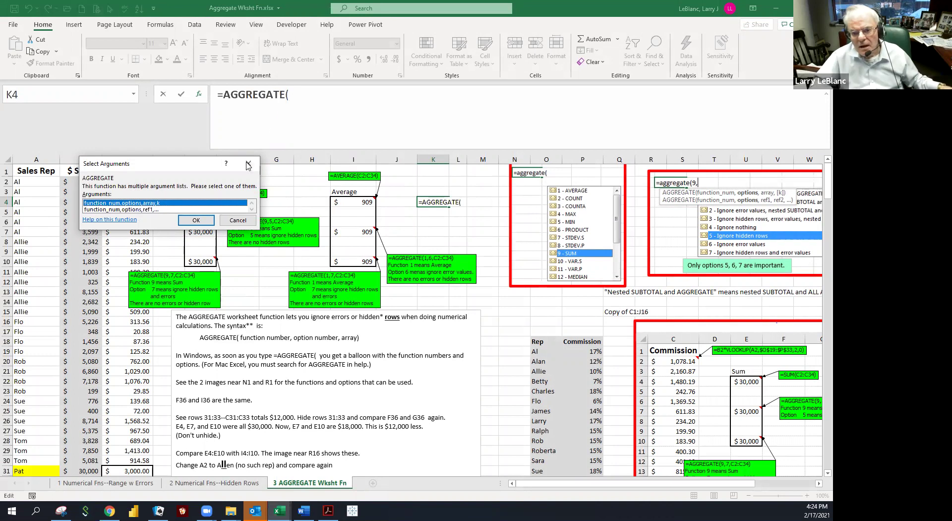
pyautogui.click(241, 220)
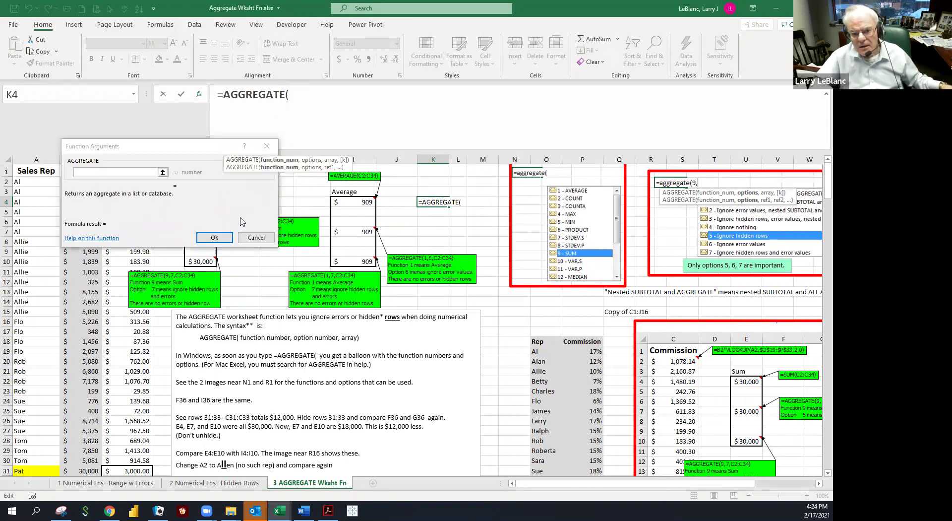
pyautogui.click(256, 237)
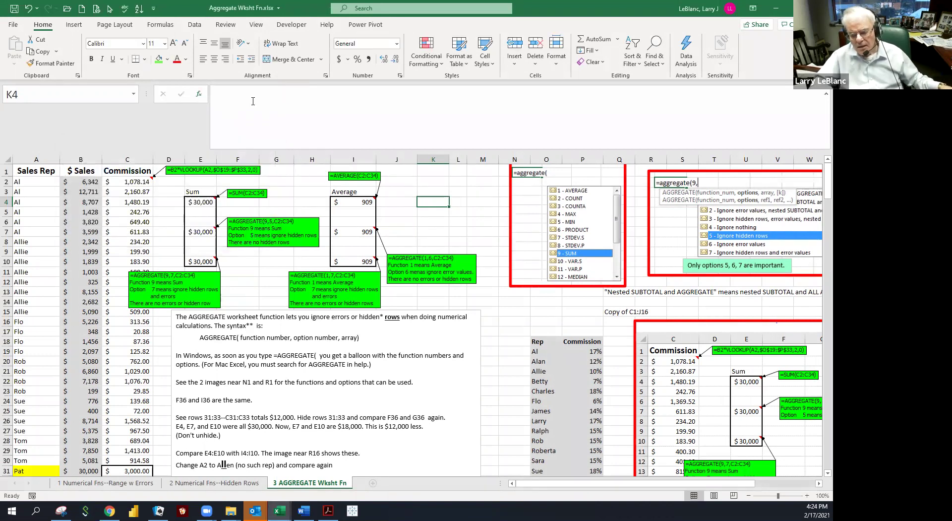
# Begin the formula =aggregate(9, in K4 to bring up the list of options.
pyautogui.write('=aggregate(')
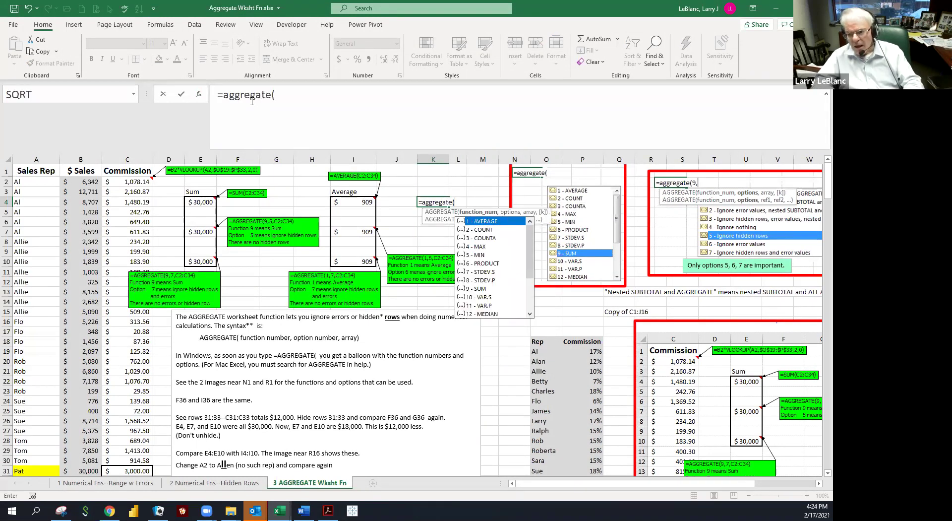
pyautogui.write('9')
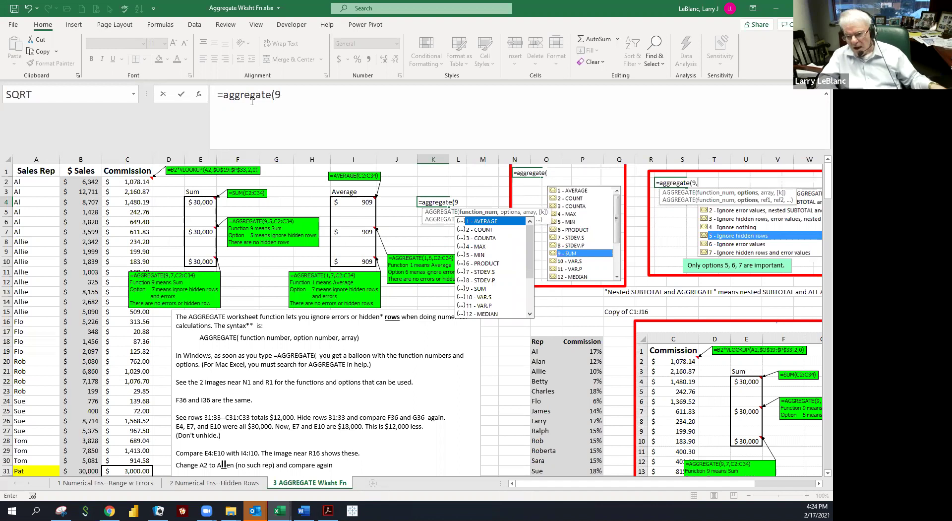
pyautogui.write(',')
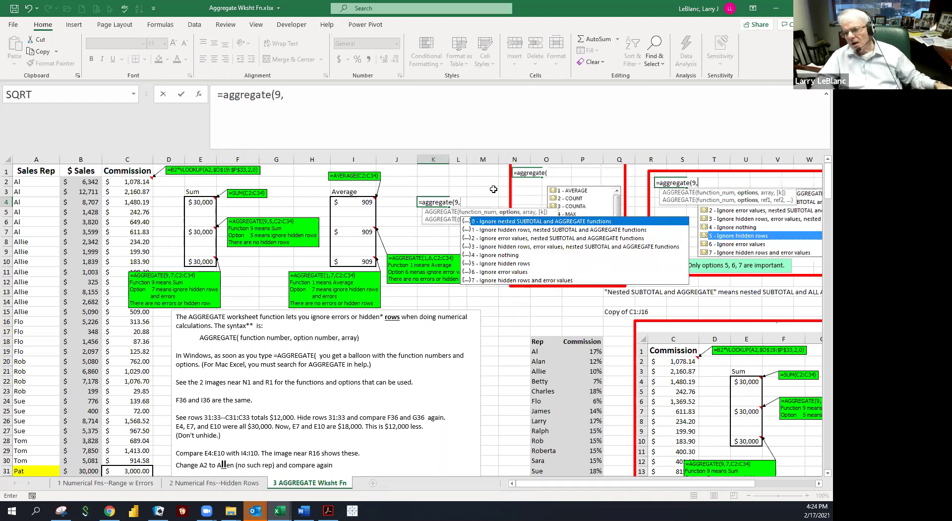
# Compare AGGREGATE options 4 to 7 for ignoring nothing, hidden rows, error values or both, and abandon the unfinished formula.
pyautogui.click(488, 265)
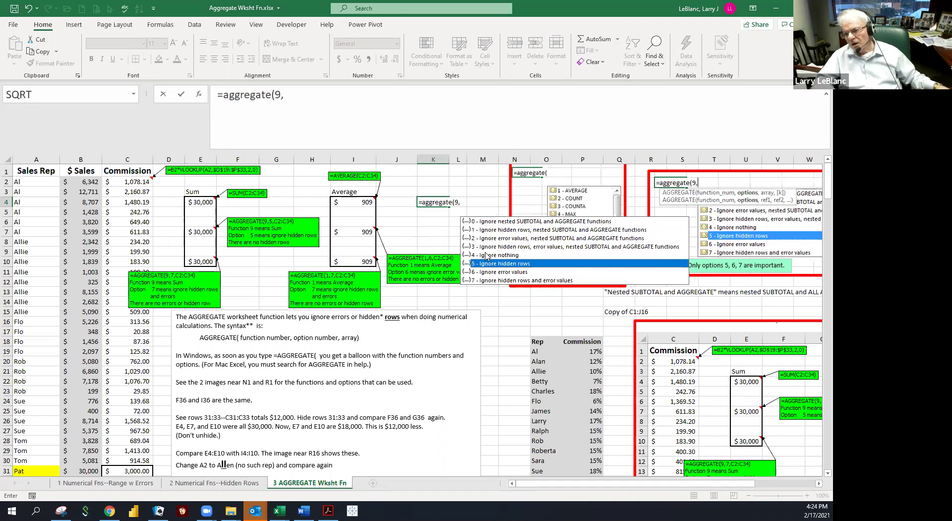
pyautogui.click(486, 256)
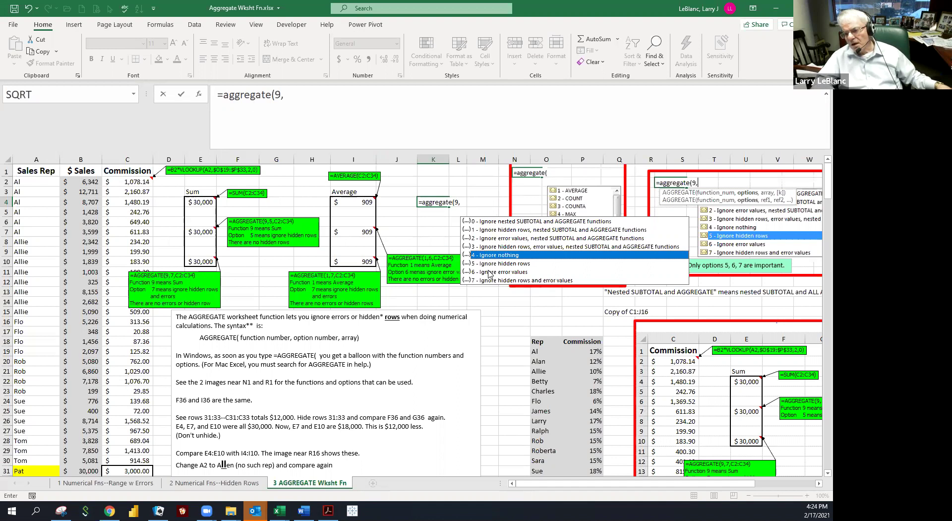
pyautogui.click(489, 272)
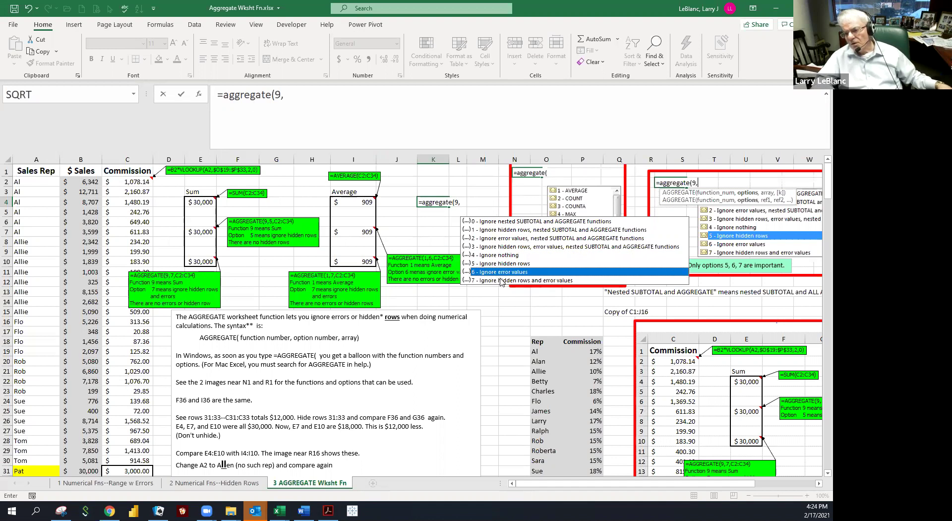
pyautogui.click(500, 280)
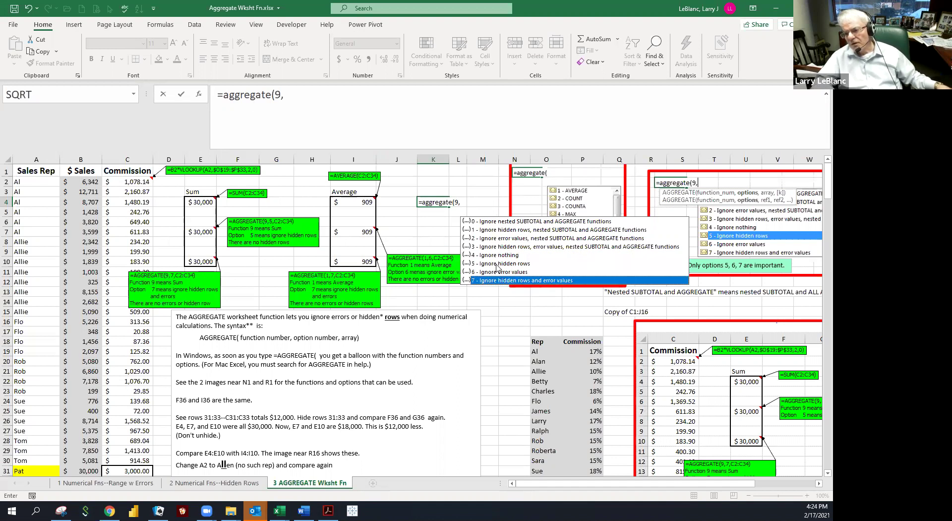
pyautogui.click(496, 264)
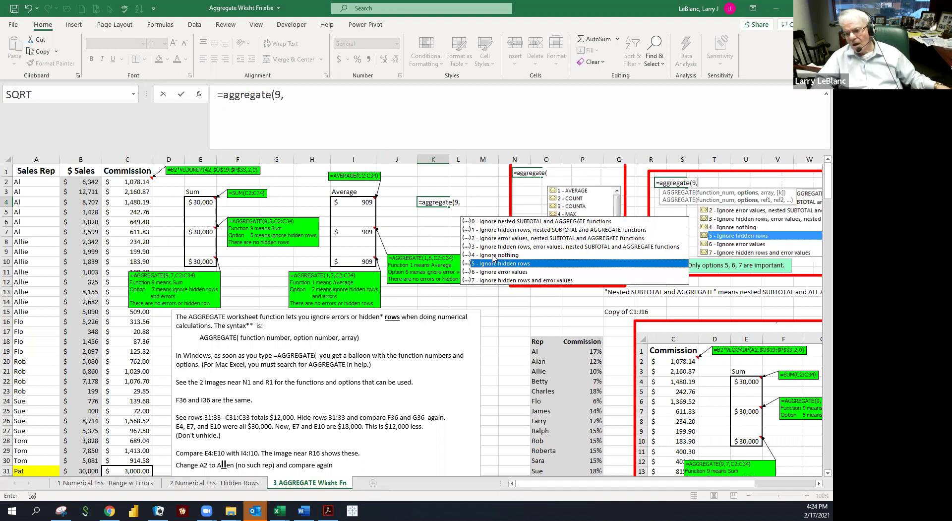
pyautogui.click(493, 255)
pyautogui.click(490, 265)
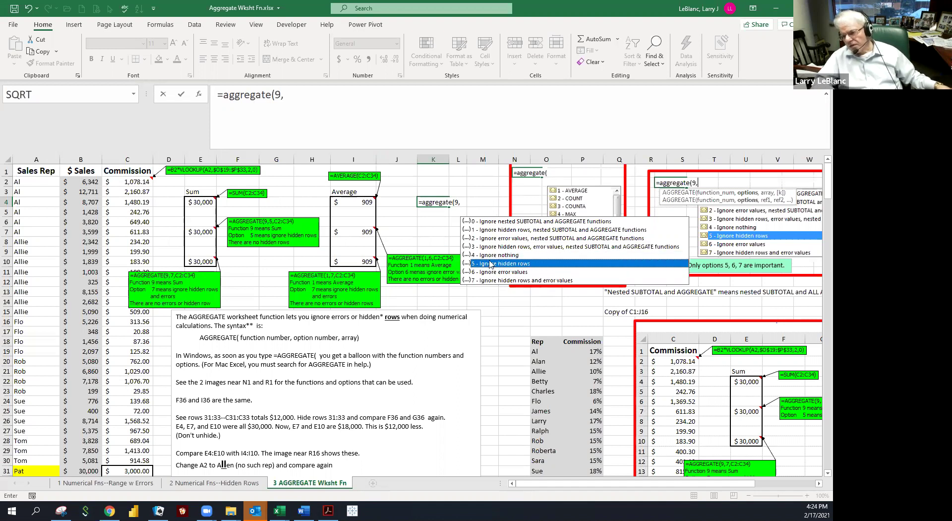
pyautogui.click(488, 255)
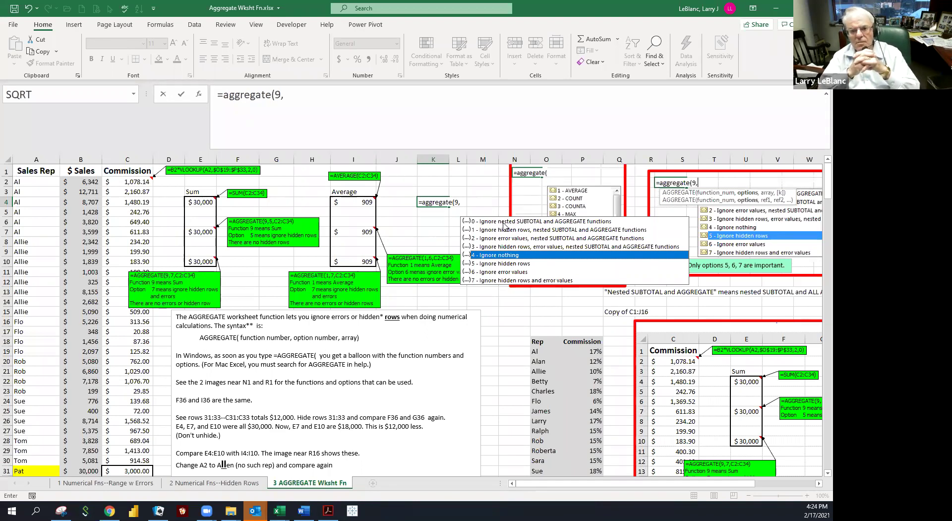
pyautogui.press('Escape')
pyautogui.press('Escape')
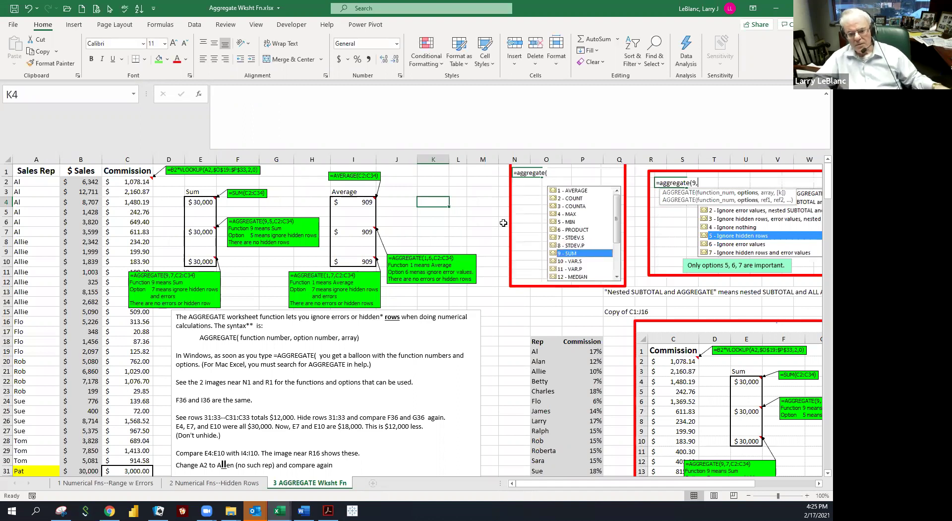
# Show the 1 Numerical Fns--Range w Errors sheet and recheck the Commission values around D18 and the SUM formula in G5.
pyautogui.click(129, 483)
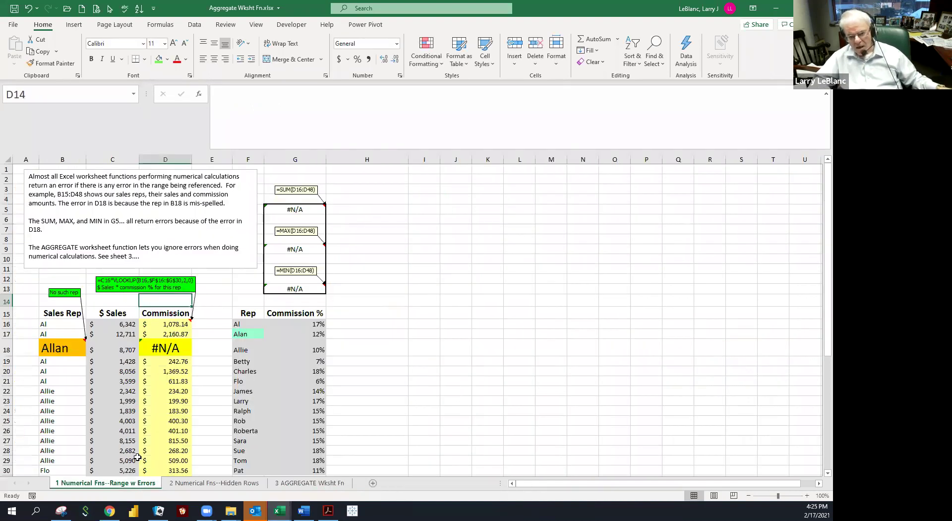
pyautogui.moveTo(168, 324); pyautogui.dragTo(179, 431)
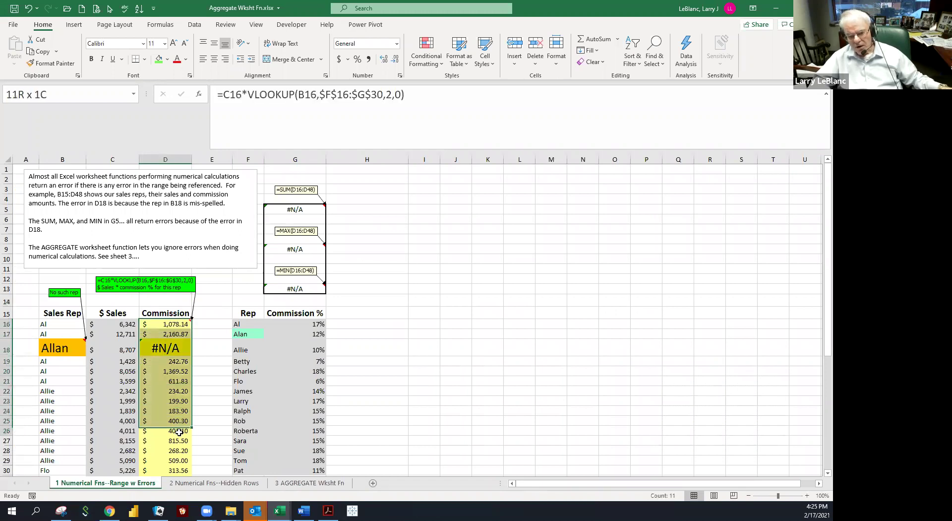
pyautogui.click(169, 347)
pyautogui.click(167, 337)
pyautogui.click(166, 324)
pyautogui.click(167, 334)
pyautogui.click(277, 212)
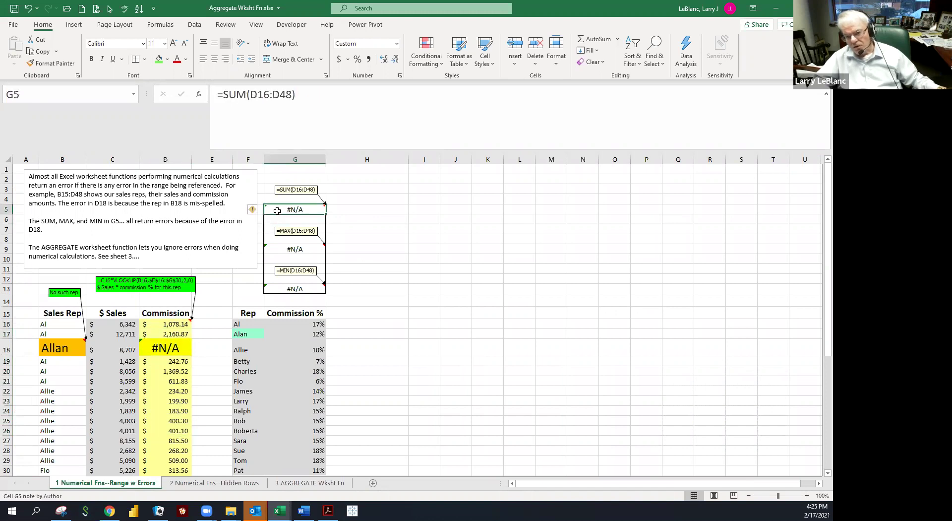
# Compare the SUM, MAX and MIN formulas over D16:D48 in G5, G9 and G13.
pyautogui.click(281, 248)
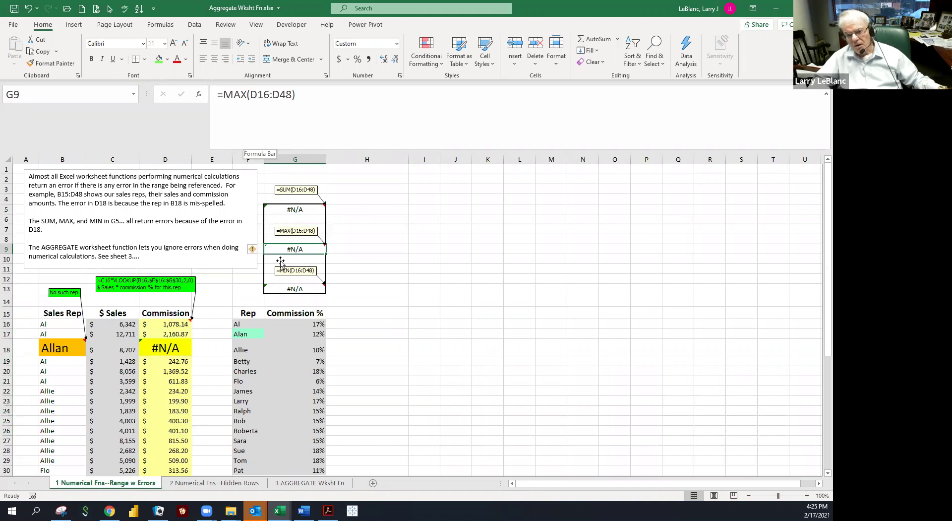
pyautogui.click(288, 286)
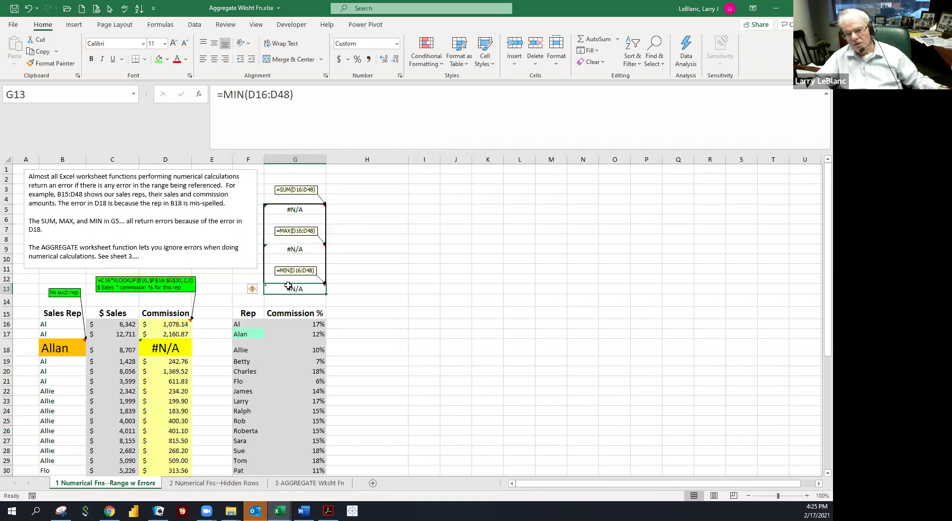
pyautogui.click(278, 208)
pyautogui.moveTo(278, 209); pyautogui.dragTo(288, 287)
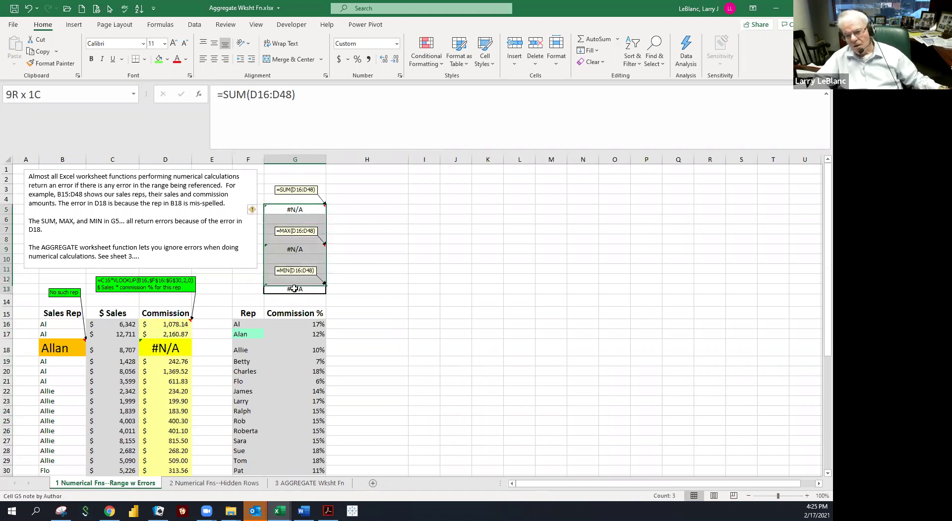
pyautogui.click(283, 249)
pyautogui.press('Up')
pyautogui.press('Up')
pyautogui.press('Up')
pyautogui.press('Up')
pyautogui.press('Down')
pyautogui.press('Down')
pyautogui.press('Down')
pyautogui.press('Down')
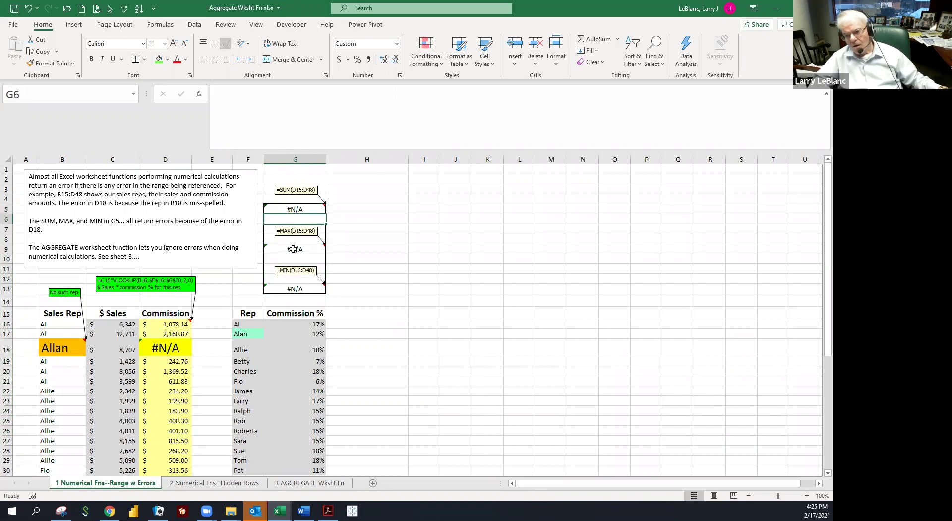
pyautogui.press('Down')
pyautogui.press('Down')
pyautogui.press('Down')
pyautogui.press('Down')
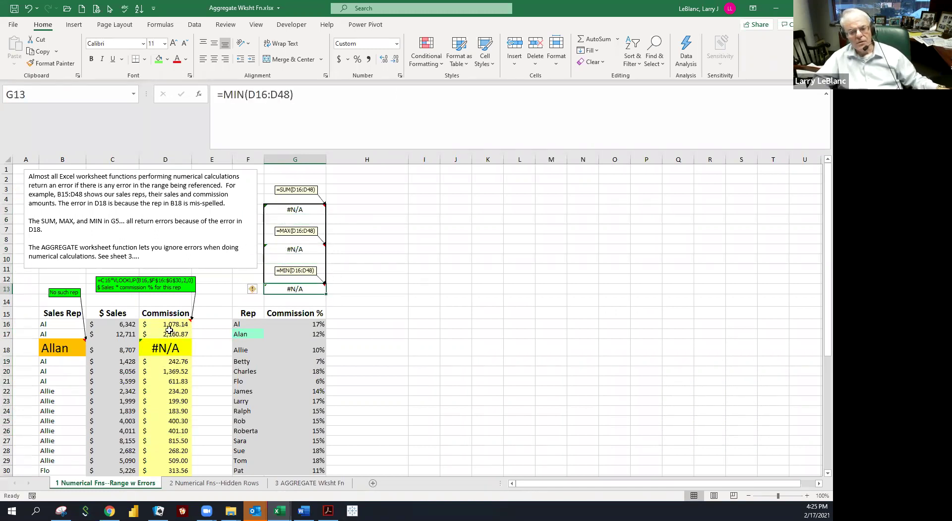
# Examine the Commission values from D16 down to D23 and the VLOOKUP formula in the error cell D18.
pyautogui.moveTo(168, 326); pyautogui.dragTo(171, 391)
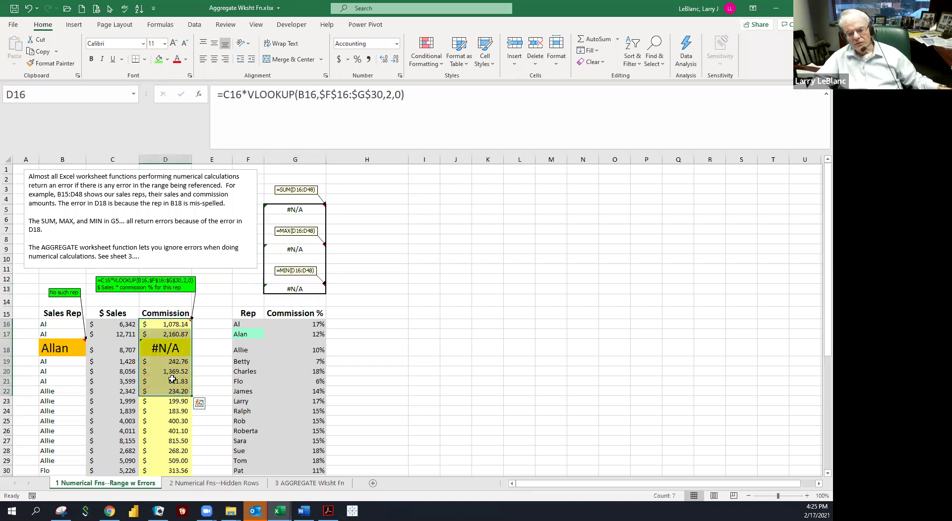
pyautogui.click(170, 381)
pyautogui.click(168, 361)
pyautogui.moveTo(164, 325); pyautogui.dragTo(166, 404)
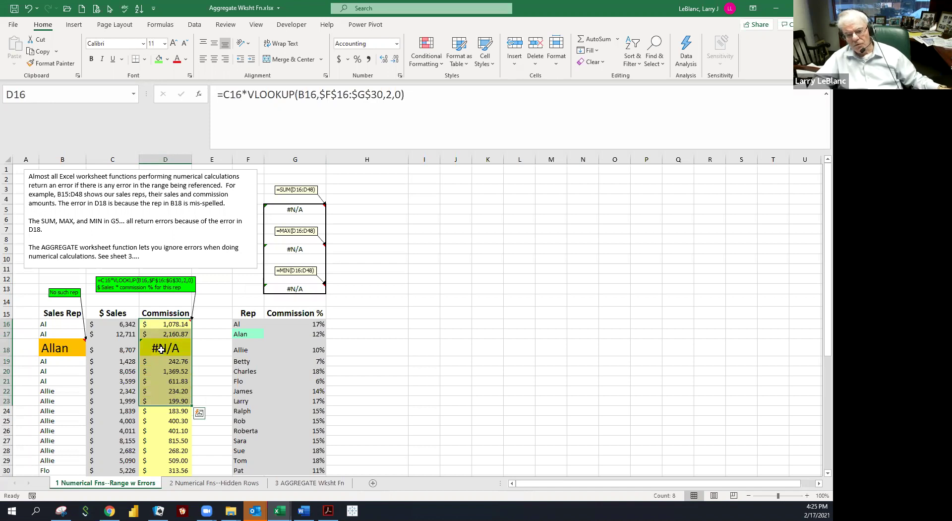
pyautogui.click(161, 349)
pyautogui.click(160, 333)
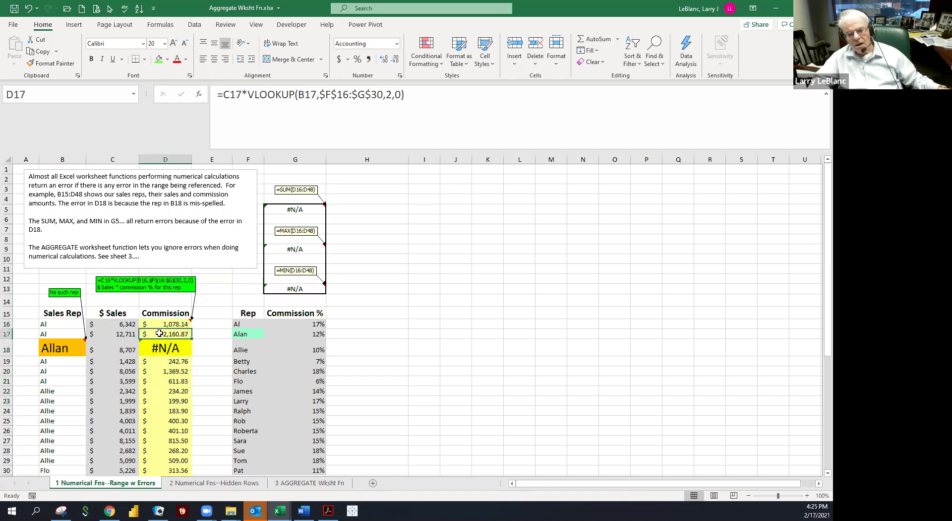
pyautogui.moveTo(158, 325); pyautogui.dragTo(164, 381)
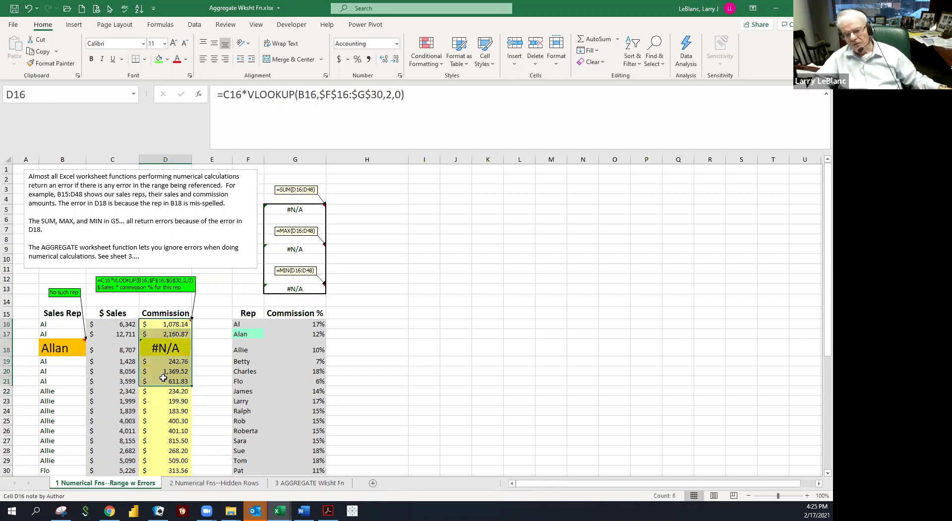
pyautogui.moveTo(159, 325); pyautogui.dragTo(166, 386)
pyautogui.click(166, 380)
pyautogui.click(166, 372)
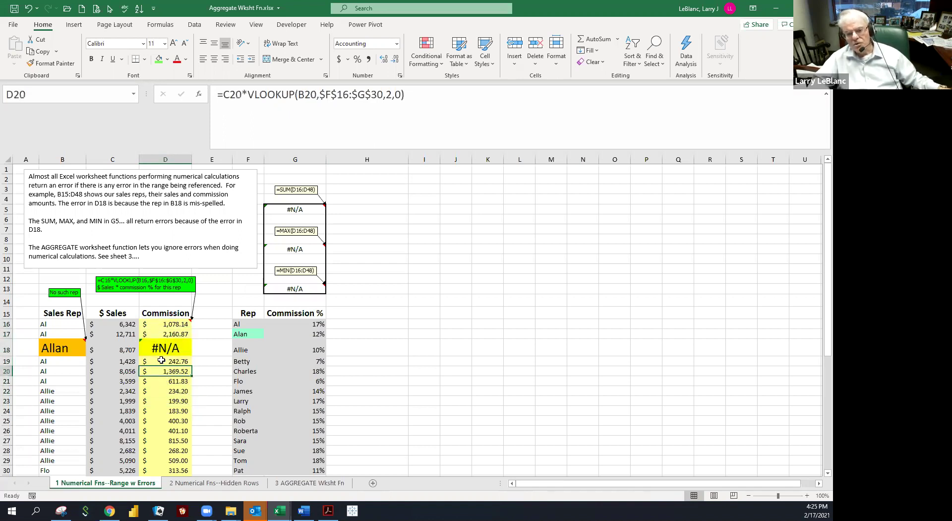
pyautogui.click(159, 351)
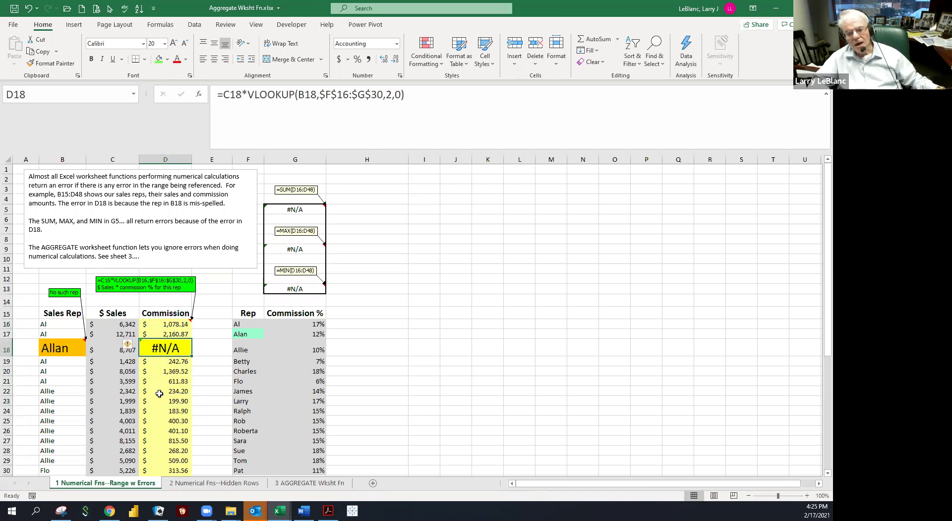
# Show the 2 Numerical Fns--Hidden Rows sheet and check the Commission formulas in D20 and D18.
pyautogui.click(187, 485)
pyautogui.click(170, 358)
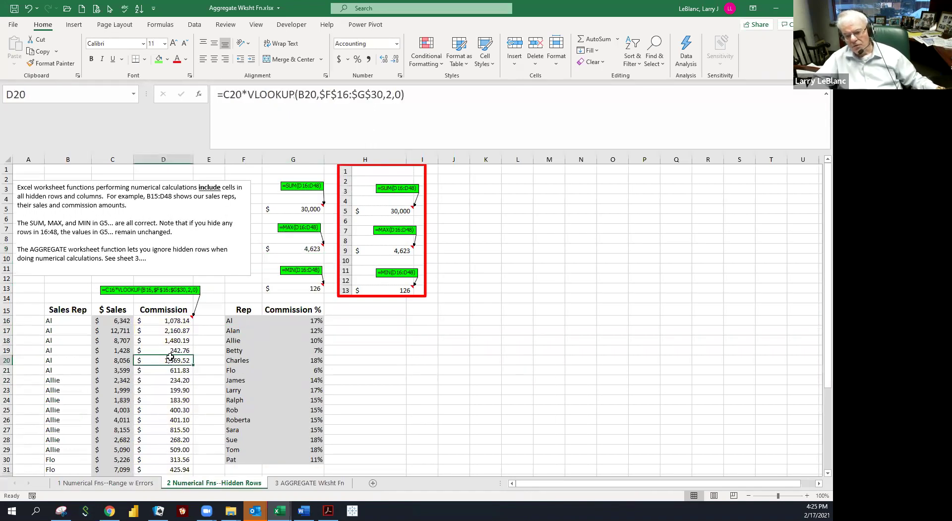
pyautogui.click(169, 341)
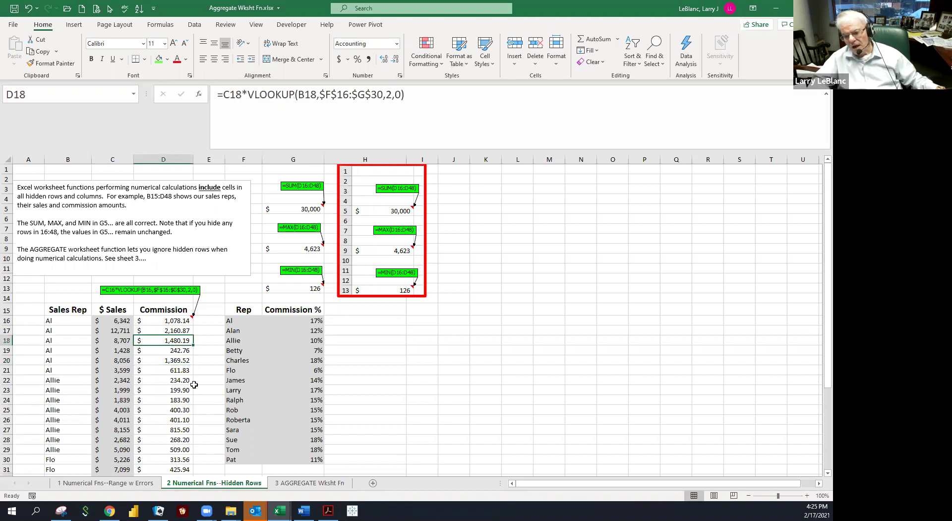
# On the 3 AGGREGATE Wksht Fn sheet, begin =aggregate( in K6 and pick function 3 - COUNTA from the suggestions.
pyautogui.click(280, 484)
pyautogui.click(437, 222)
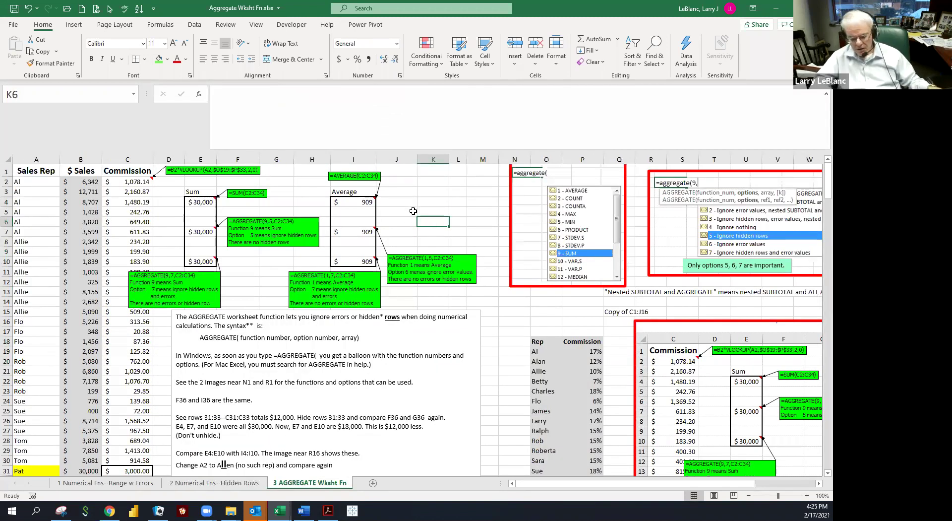
pyautogui.write('=aggregate(')
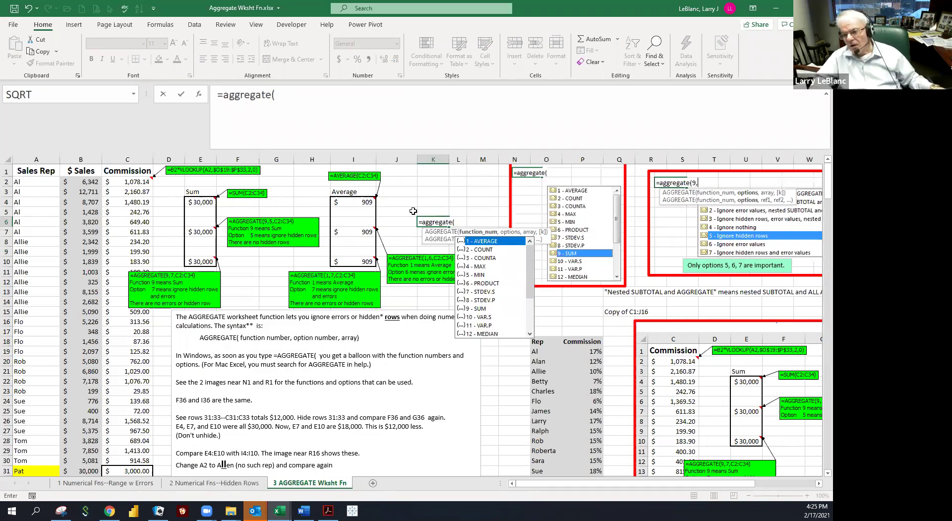
pyautogui.click(473, 267)
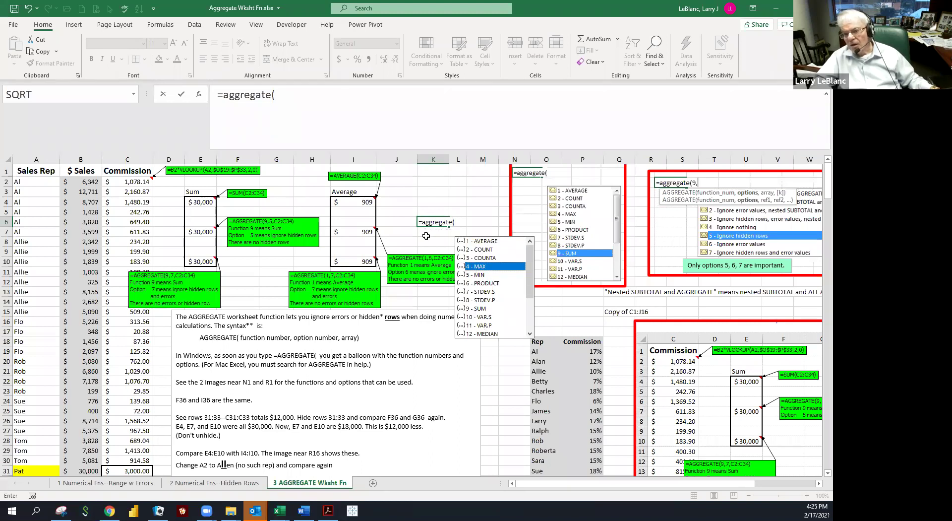
pyautogui.doubleClick(487, 258)
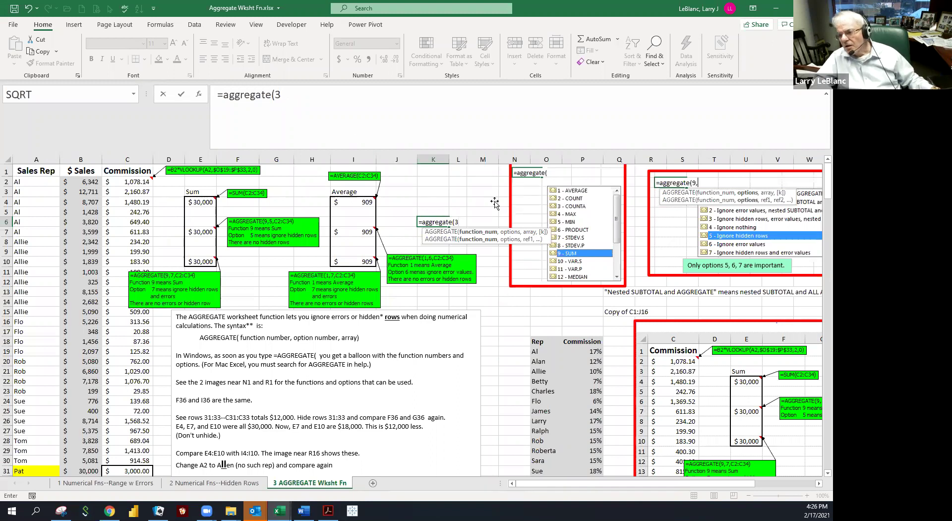
# Change the unfinished K6 formula to function 4 with option 6, Ignore error values, and abandon it.
pyautogui.click(308, 100)
pyautogui.press('BackSpace')
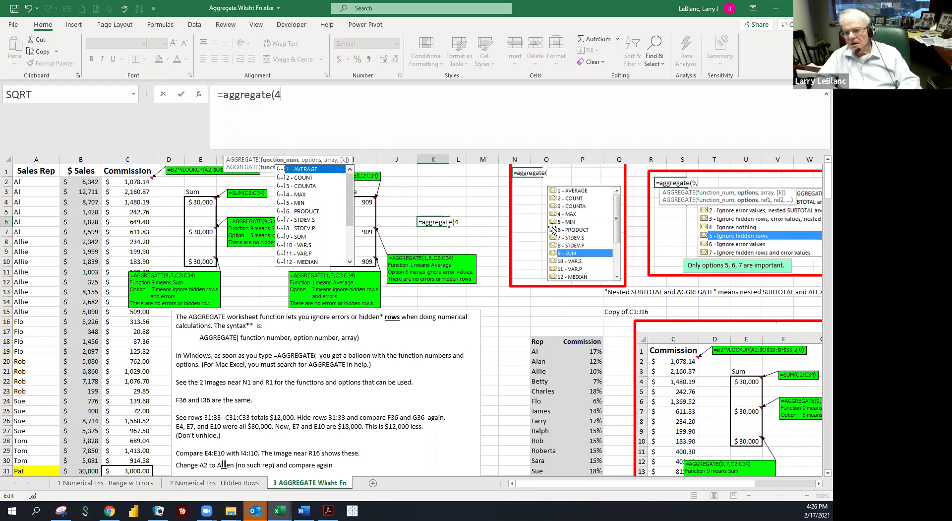
pyautogui.write(',')
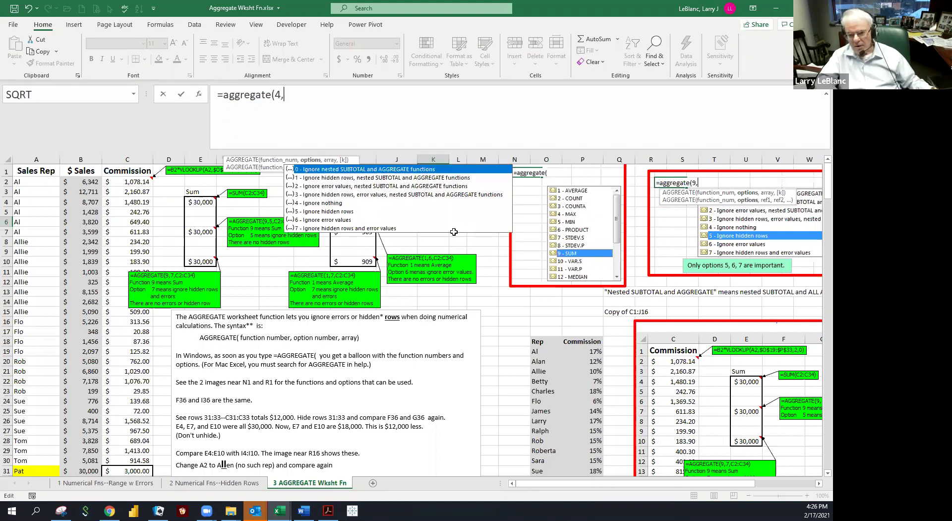
pyautogui.doubleClick(310, 222)
pyautogui.write(',')
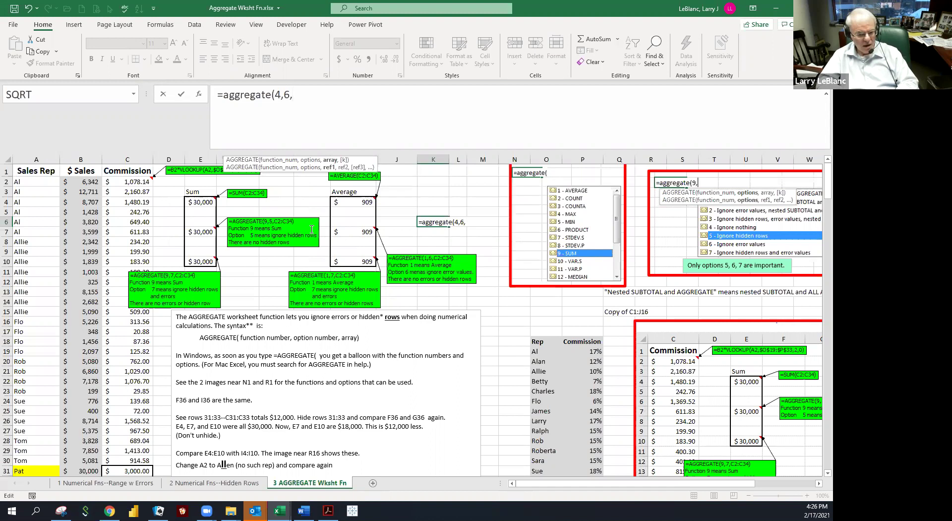
pyautogui.click(245, 280)
pyautogui.press('Escape')
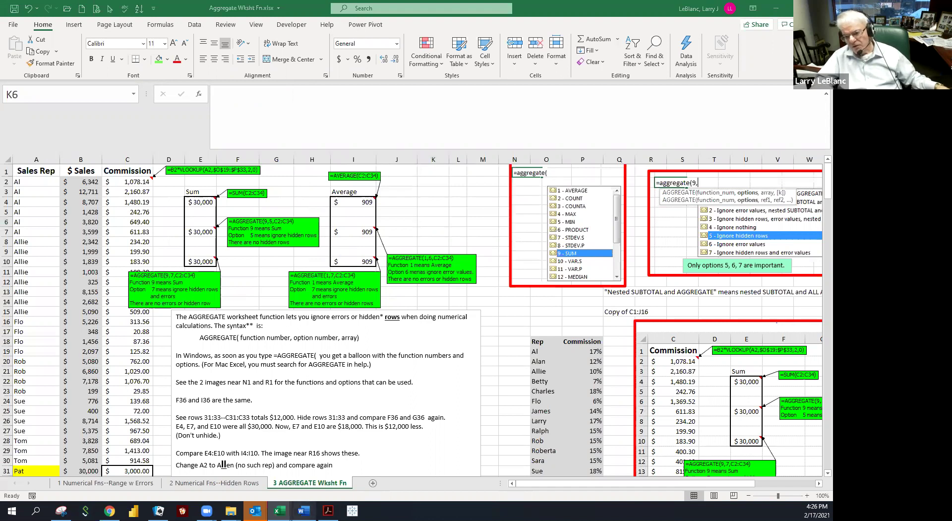
# Switch to the Brightspace Announcement document in Word and review the line on HW 5 problem "4 AGGREGATE" giving credit for any reasonable attempt.
pyautogui.click(304, 510)
pyautogui.click(211, 358)
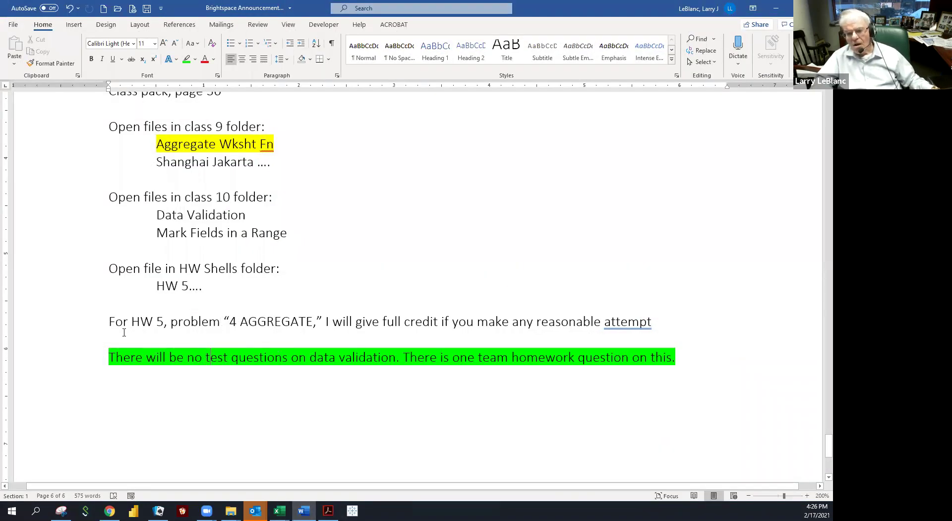
pyautogui.moveTo(109, 321); pyautogui.dragTo(654, 323)
pyautogui.click(638, 323)
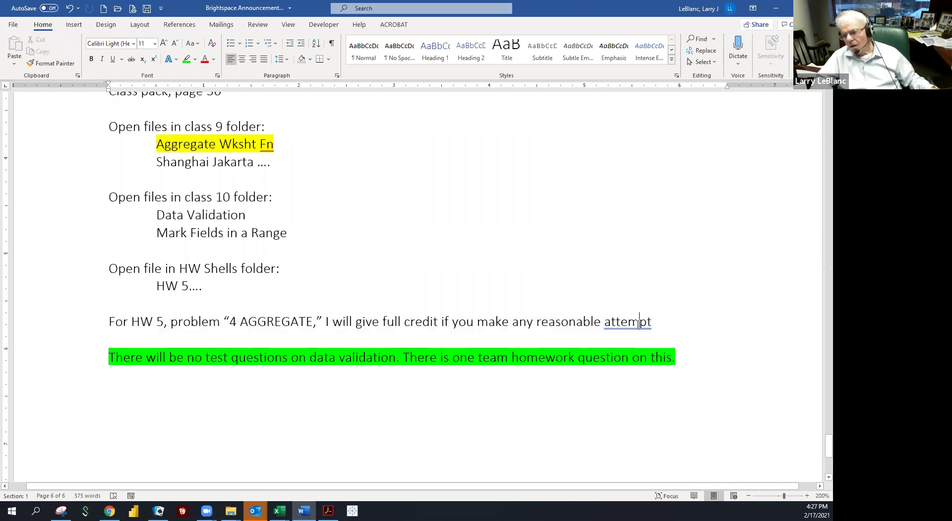
pyautogui.doubleClick(638, 323)
pyautogui.doubleClick(569, 323)
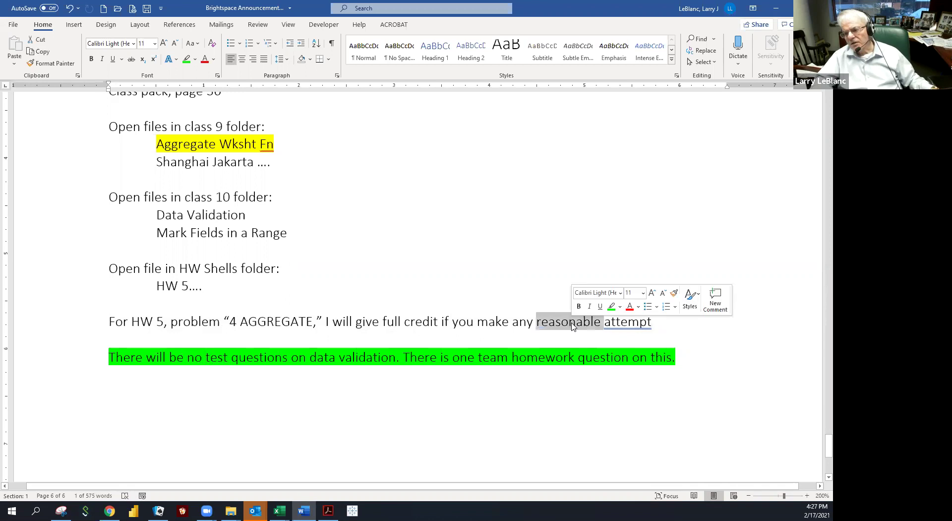
pyautogui.click(508, 324)
pyautogui.tripleClick(488, 322)
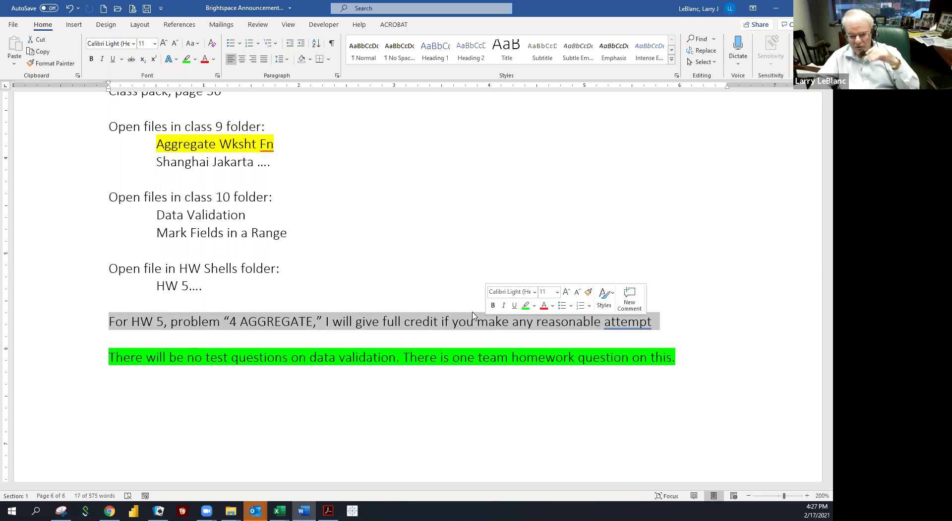
# Switch to the Sol HW 5 workbook in Excel and examine the 4. AGGREGATE Sol sheet's formulas and the errors in its Commission column.
pyautogui.hotkey('alt', 'Tab')
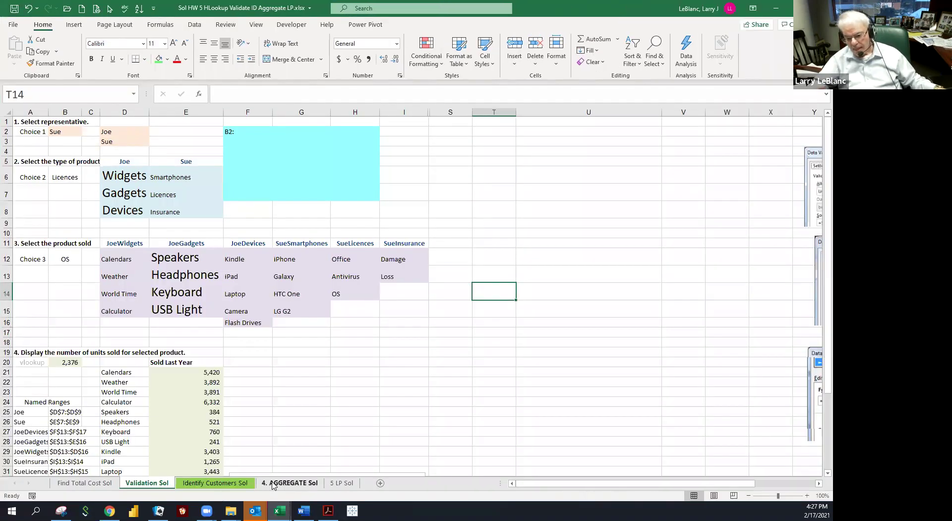
pyautogui.click(285, 482)
pyautogui.click(276, 313)
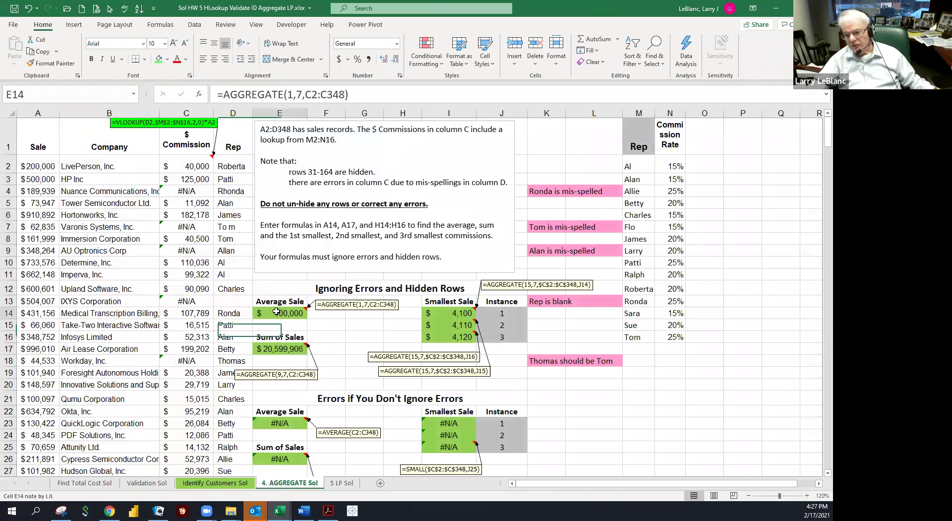
pyautogui.click(350, 290)
pyautogui.moveTo(351, 290)
pyautogui.mouseDown()
pyautogui.moveTo(367, 308)
pyautogui.moveTo(387, 471)
pyautogui.mouseUp()
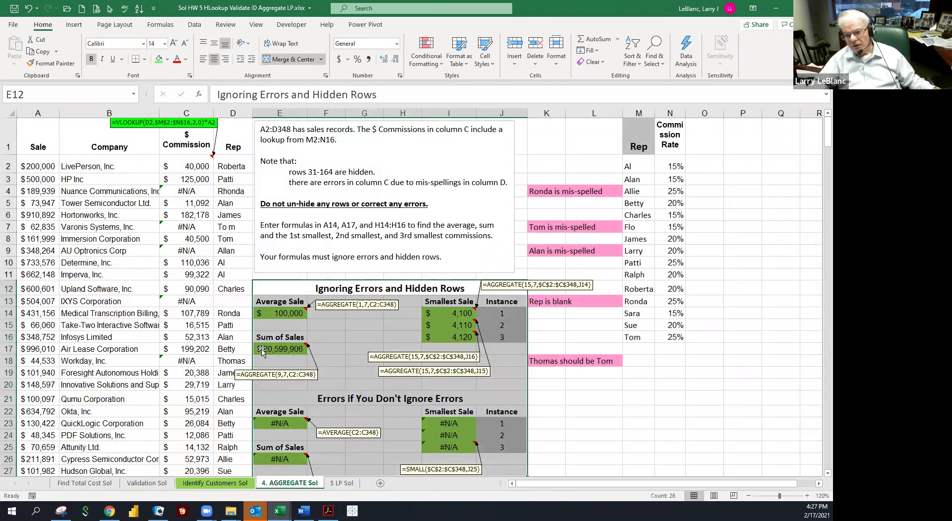
pyautogui.click(230, 288)
pyautogui.click(223, 276)
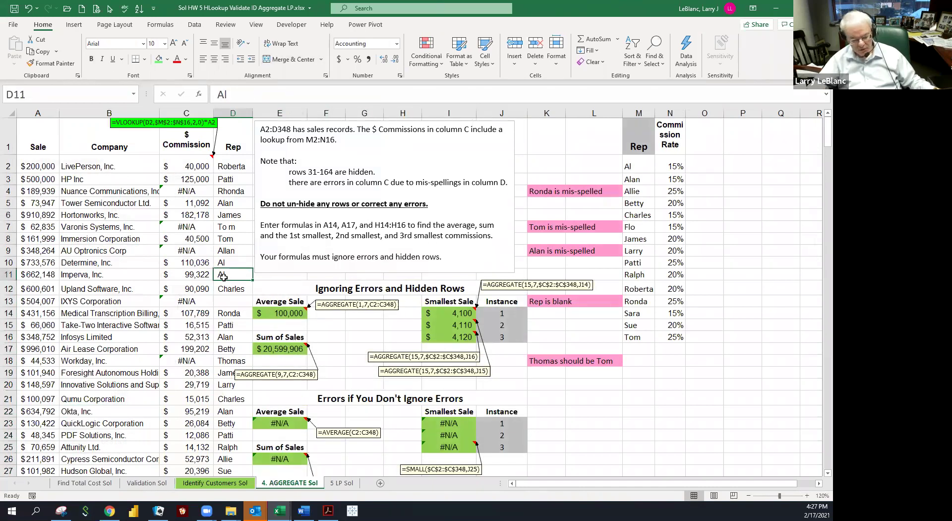
pyautogui.click(206, 263)
pyautogui.click(201, 252)
pyautogui.click(191, 240)
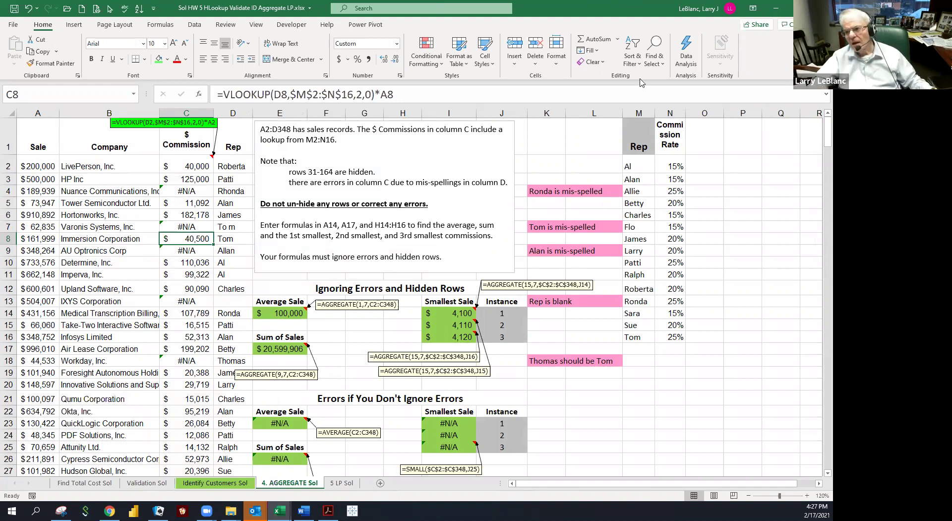
# Close the Sol HW 5, Aggregate Wksht Fn and Mark Fields in a Range workbooks without saving, and return to the Word announcement.
pyautogui.click(821, 8)
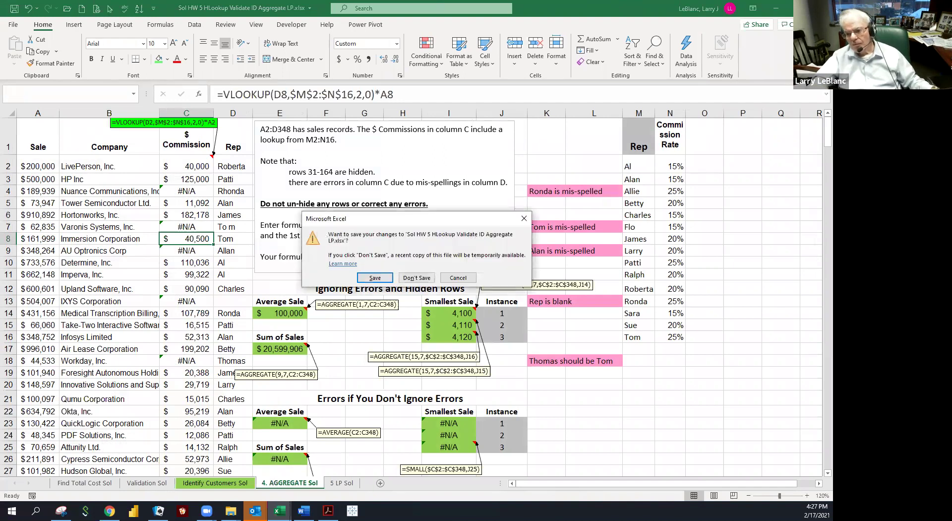
pyautogui.click(417, 278)
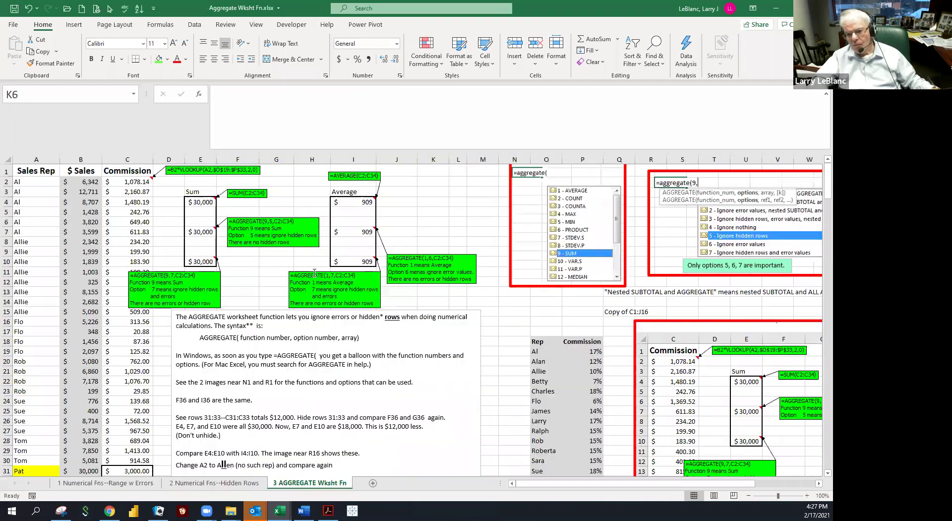
pyautogui.click(821, 8)
pyautogui.press('n')
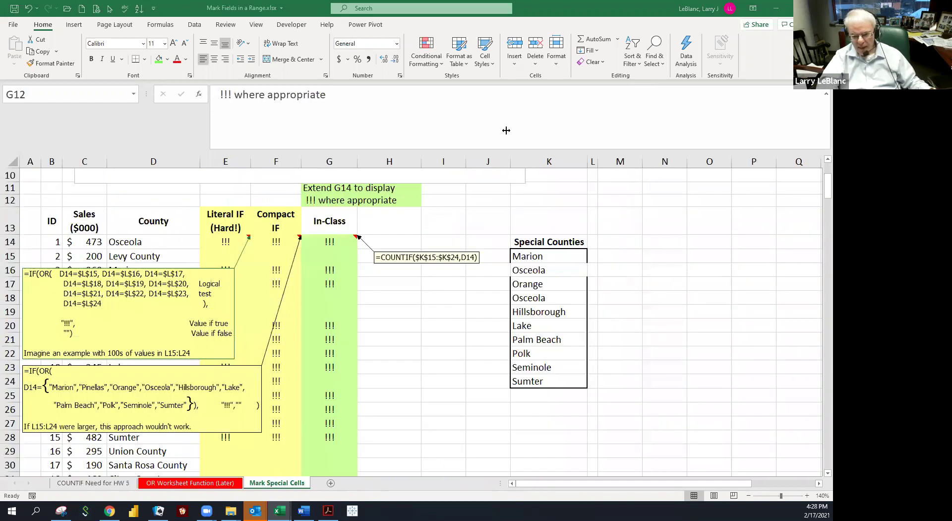
pyautogui.hotkey('ctrl', 'w')
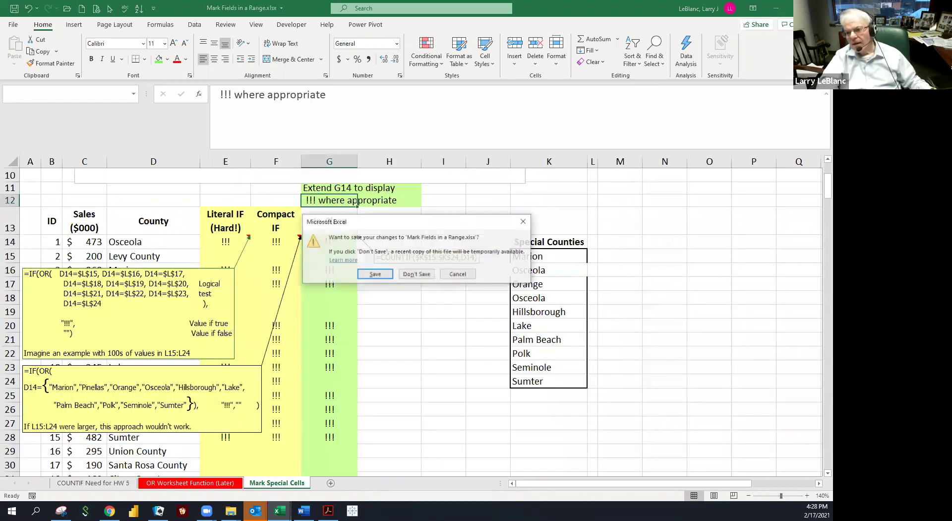
pyautogui.press('n')
pyautogui.click(286, 267)
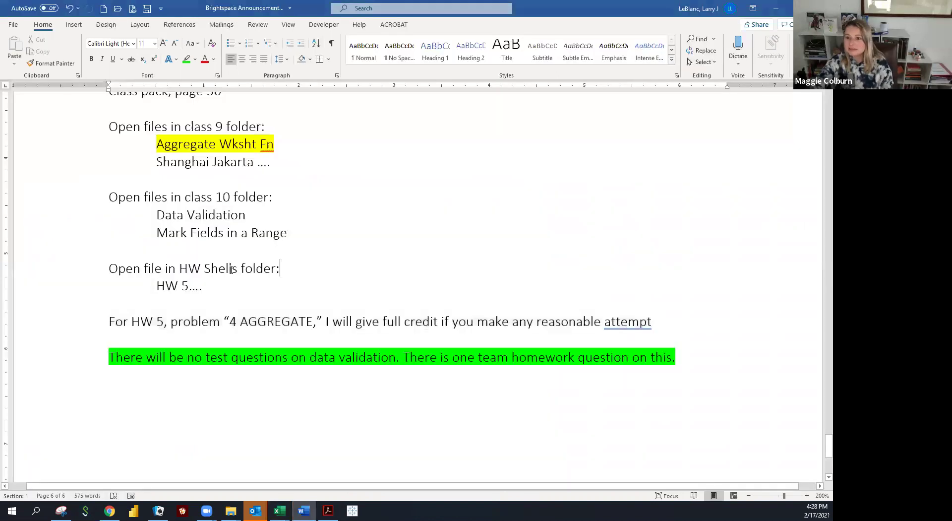
# Highlight the announcement line about full credit for HW 5 problem "4 AGGREGATE" in bright green.
pyautogui.click(78, 322)
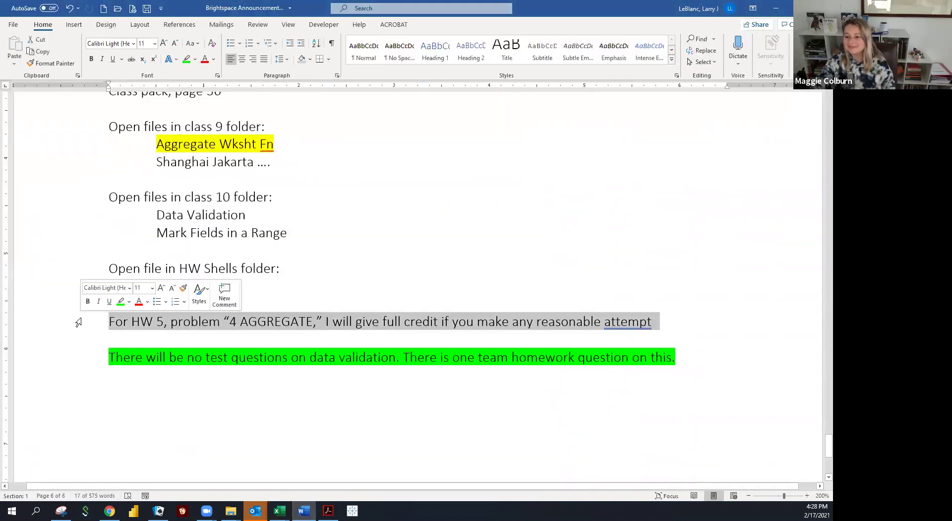
pyautogui.click(188, 59)
pyautogui.click(198, 285)
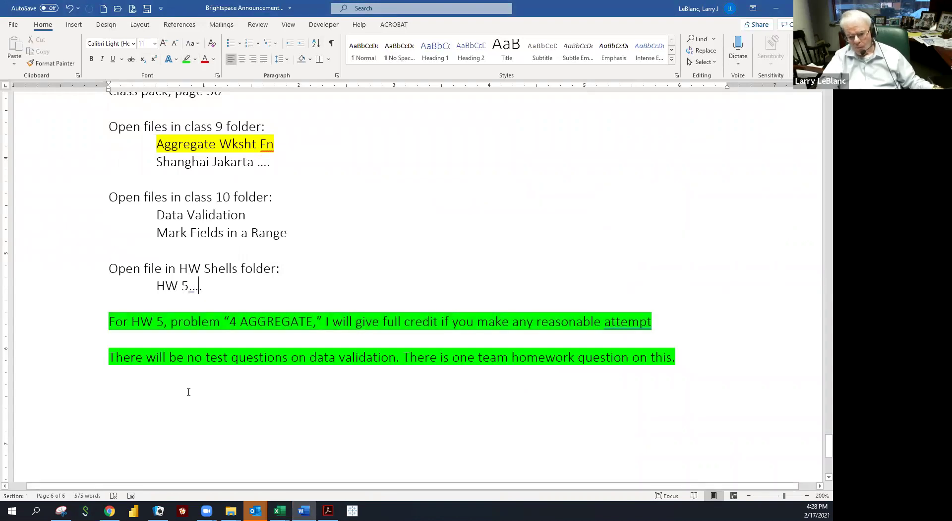
# Switch to Excel and close the HW_5 workbook and the Data_Validation workbook, discarding the changes to Data_Validation.
pyautogui.moveTo(279, 510)
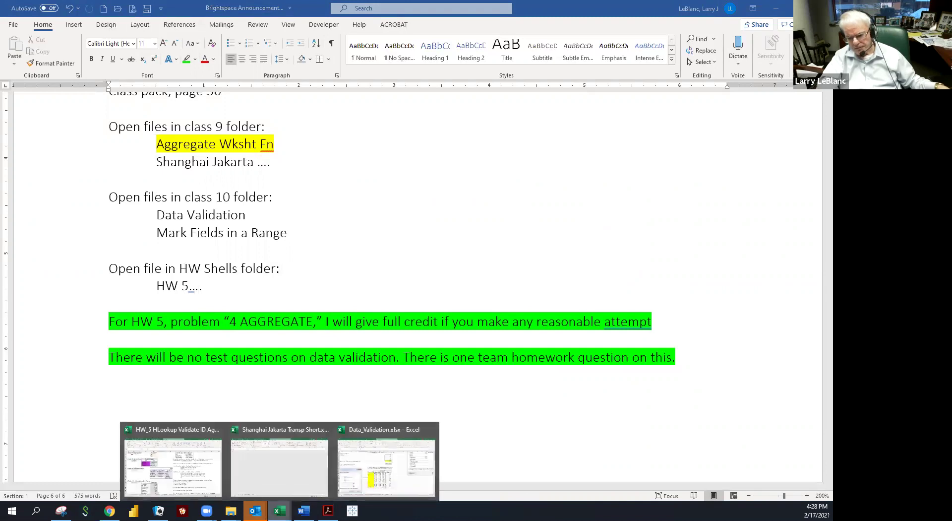
pyautogui.click(218, 429)
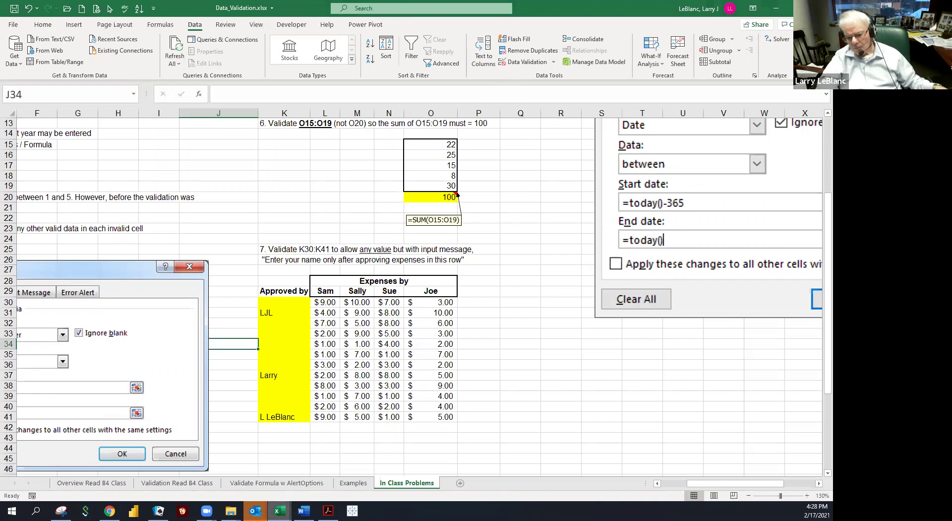
pyautogui.moveTo(279, 511)
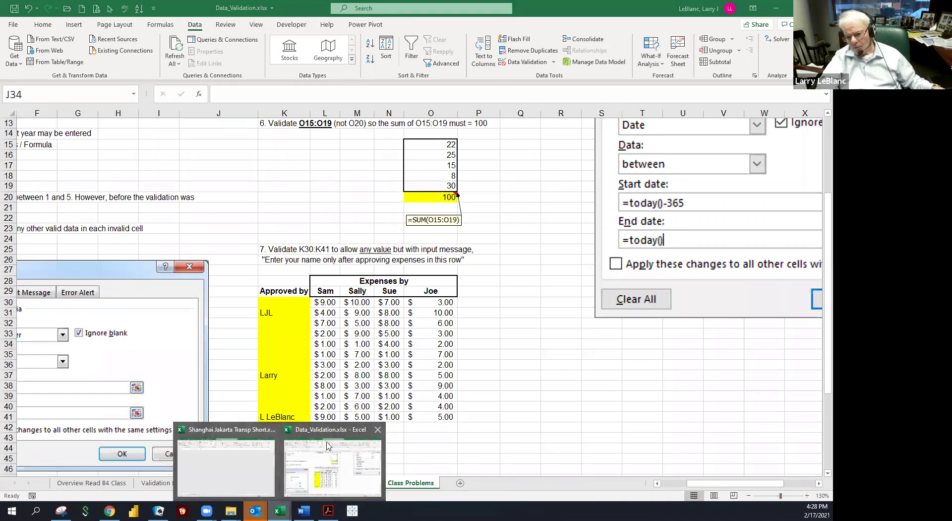
pyautogui.click(379, 429)
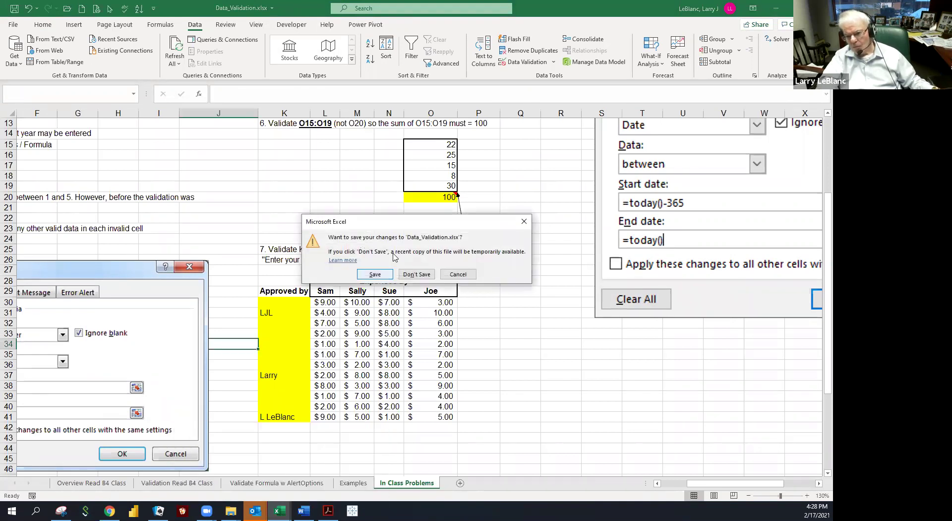
pyautogui.click(410, 274)
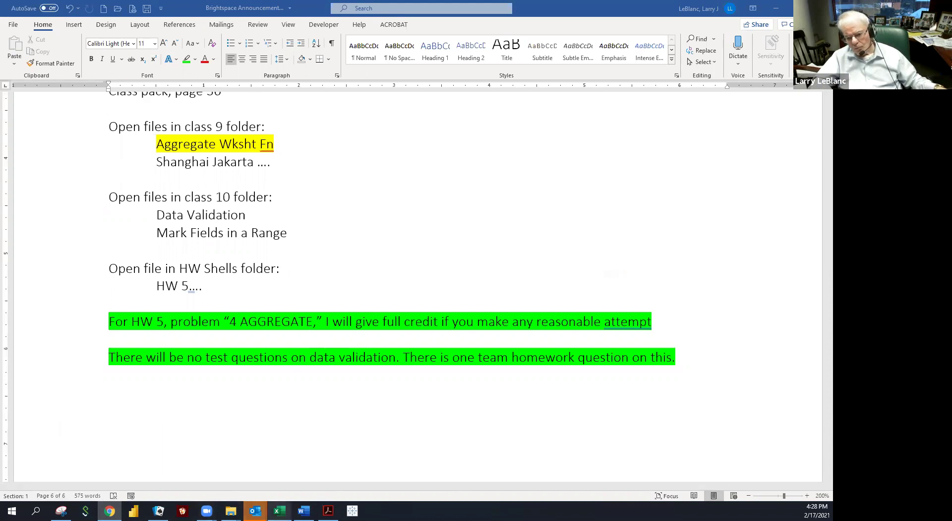
pyautogui.moveTo(207, 510)
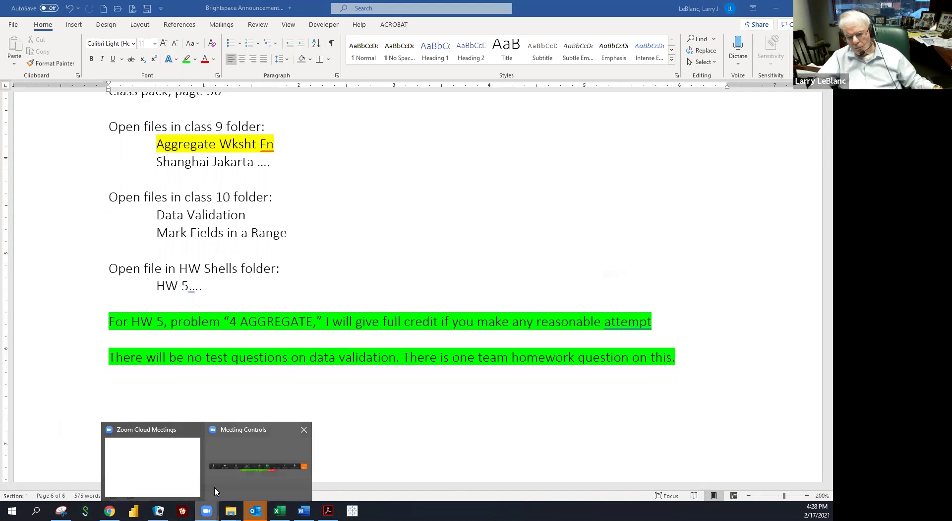